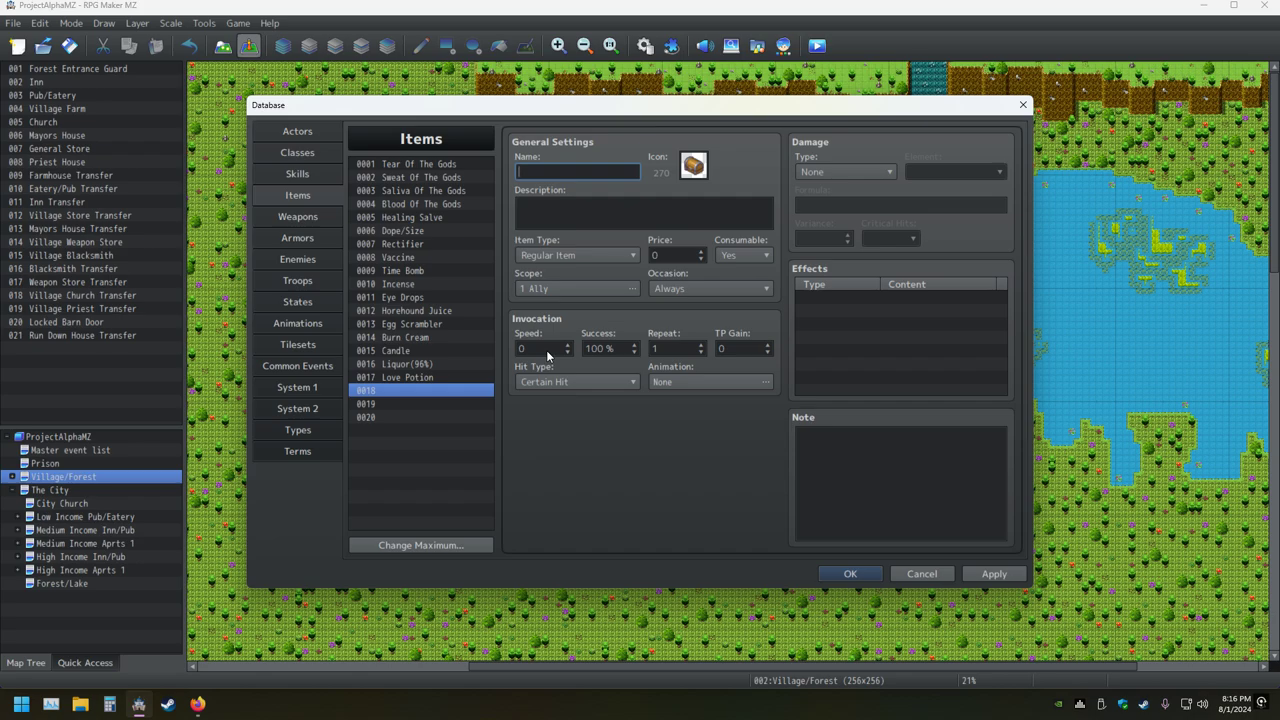
Switch to the Fantasy Name Generators site in Firefox and look through the generators in the Other Names category
key(alt+Tab)
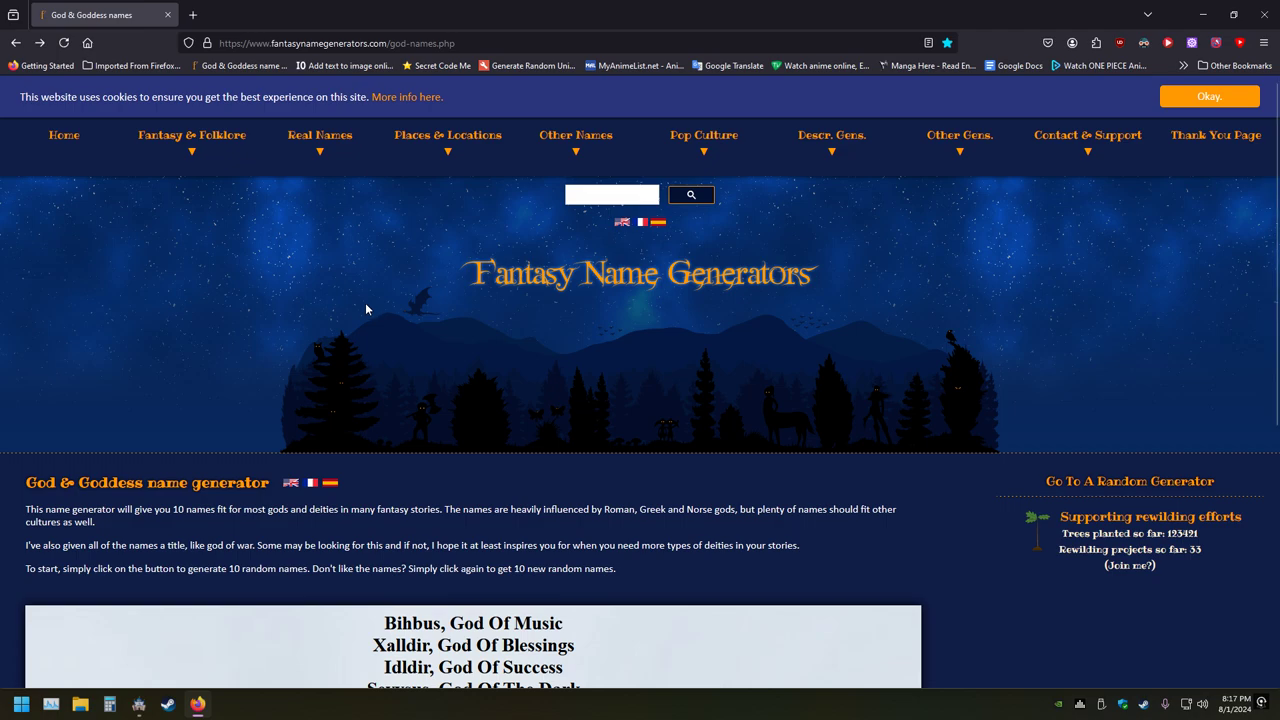
click(575, 140)
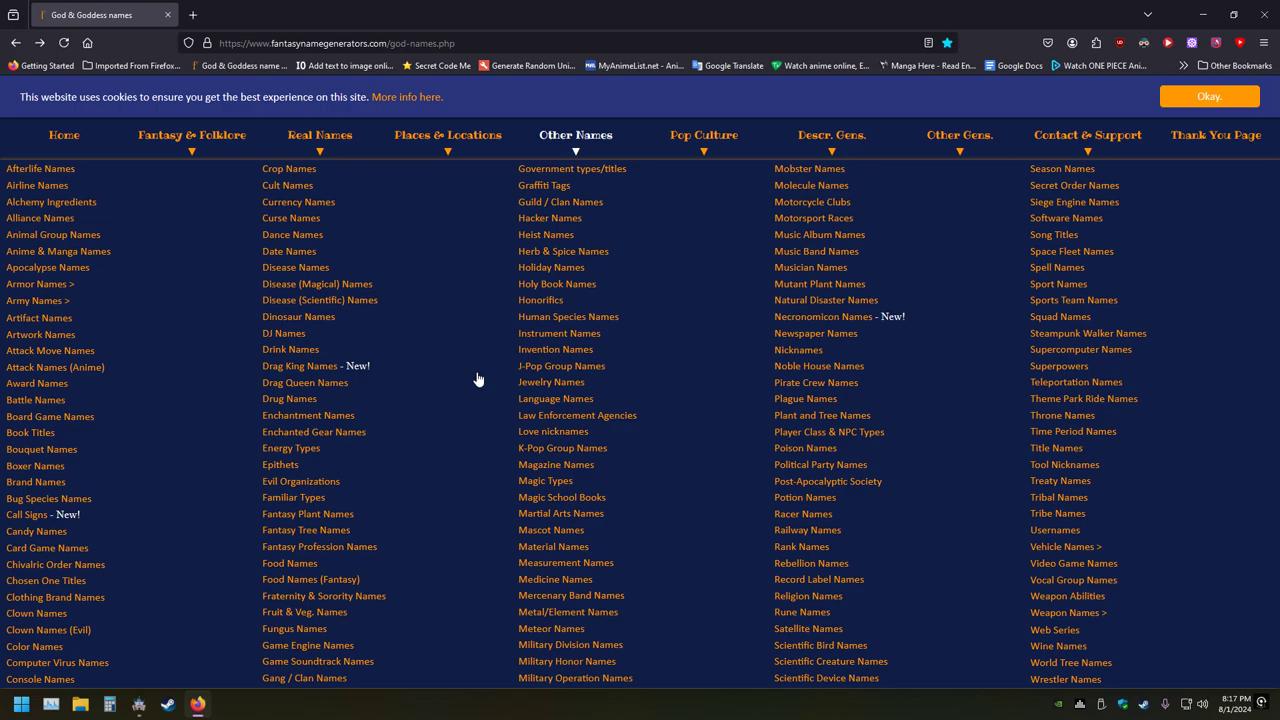
scroll(477, 377, down, 2)
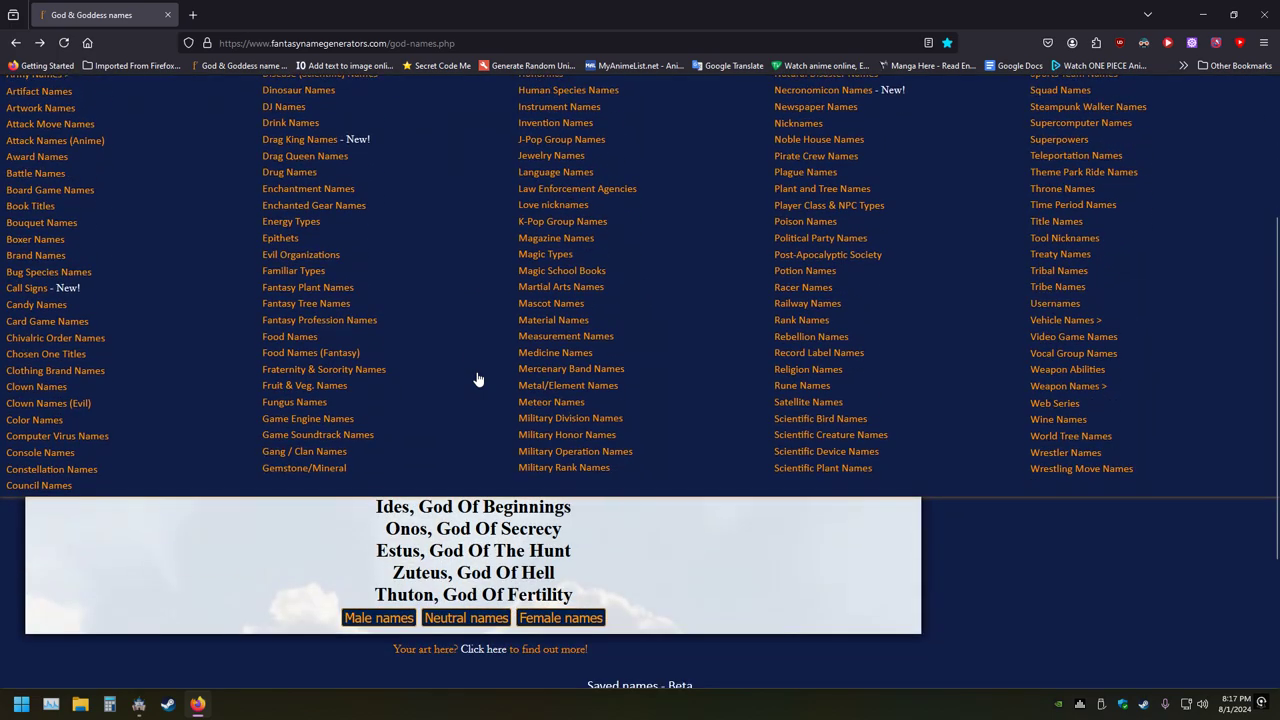
scroll(477, 377, up, 2)
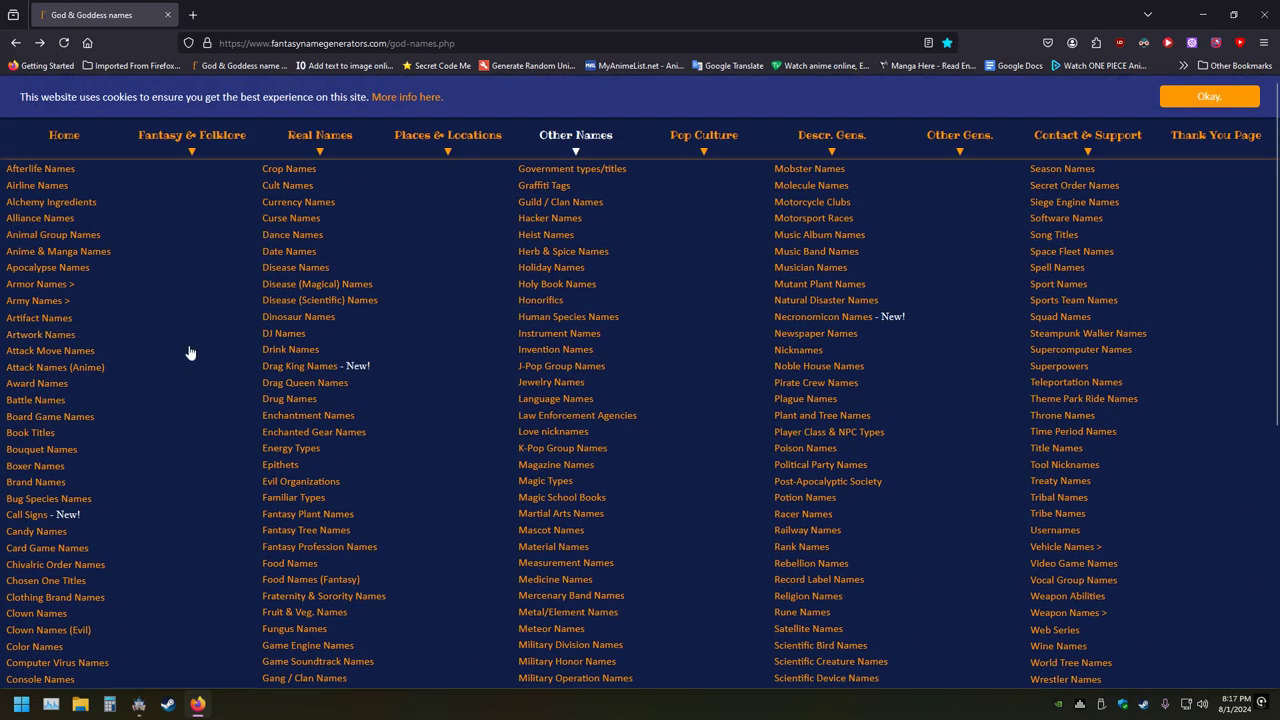
scroll(189, 354, down, 2)
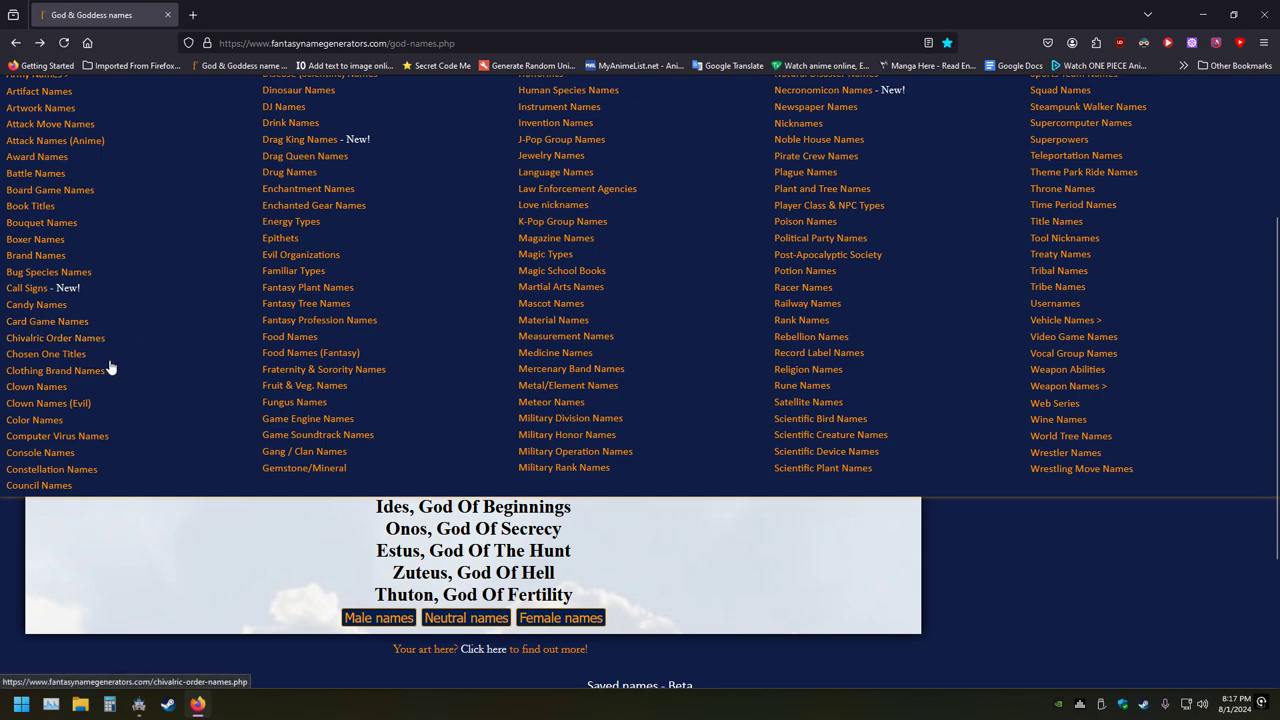
scroll(200, 378, up, 2)
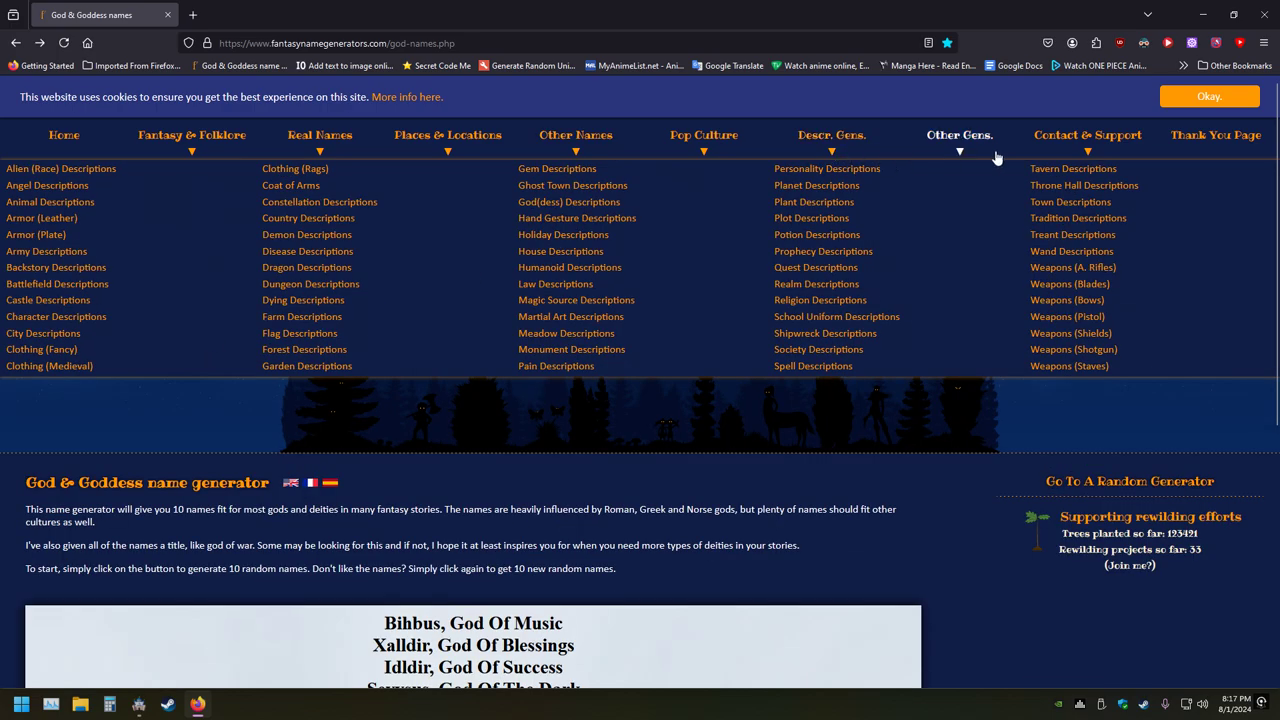
Open the Ascii Face Generator from the Other Gens. category and generate two sets of random faces
mouse_move(957, 147)
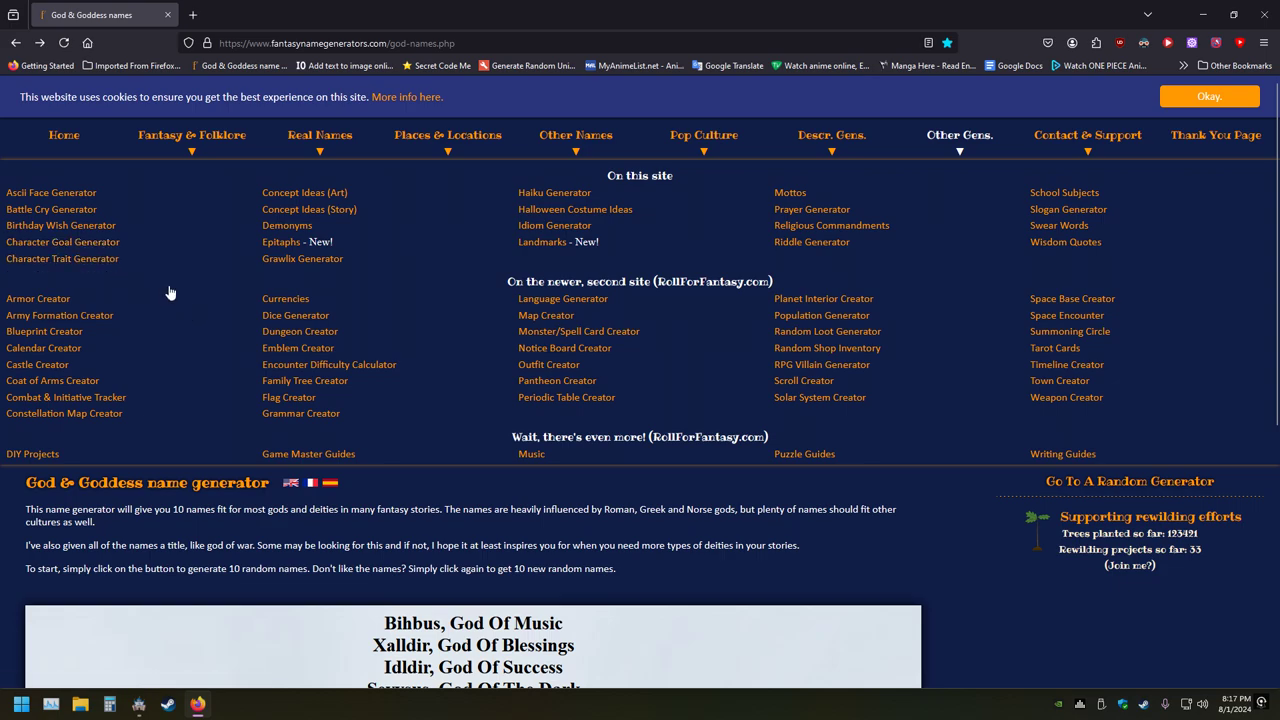
click(71, 196)
scroll(122, 355, down, 7)
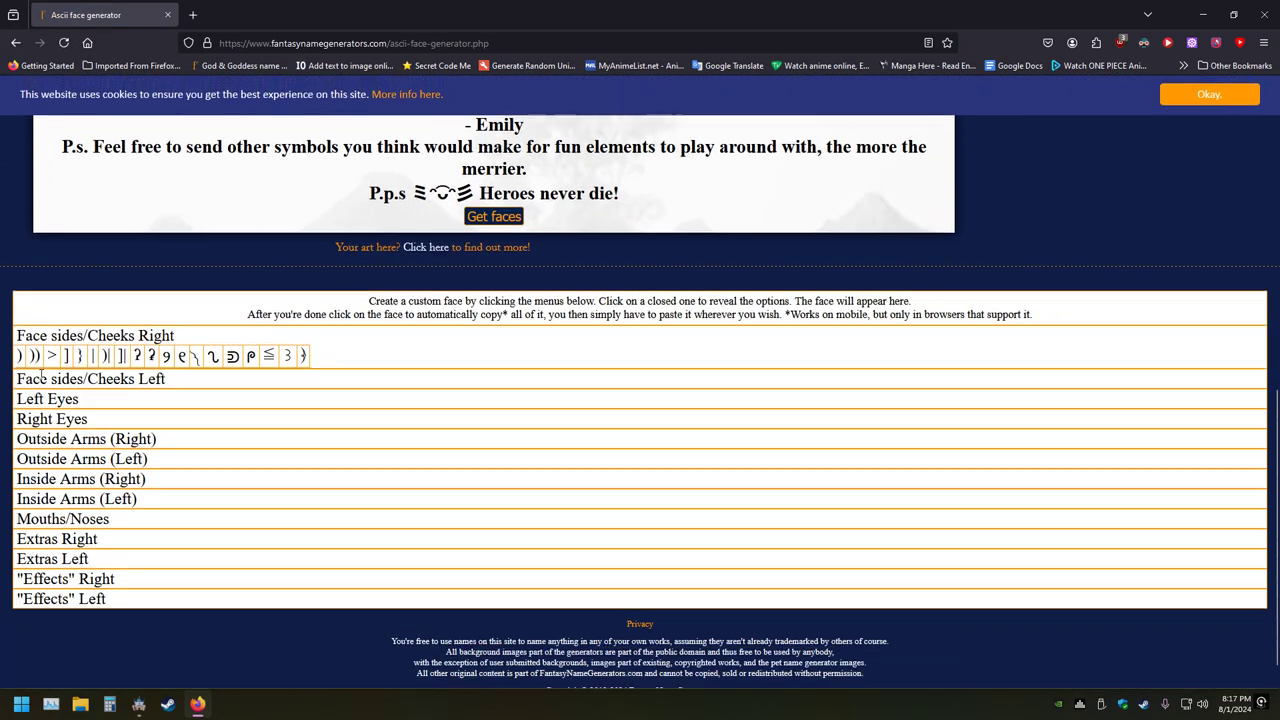
scroll(20, 377, up, 5)
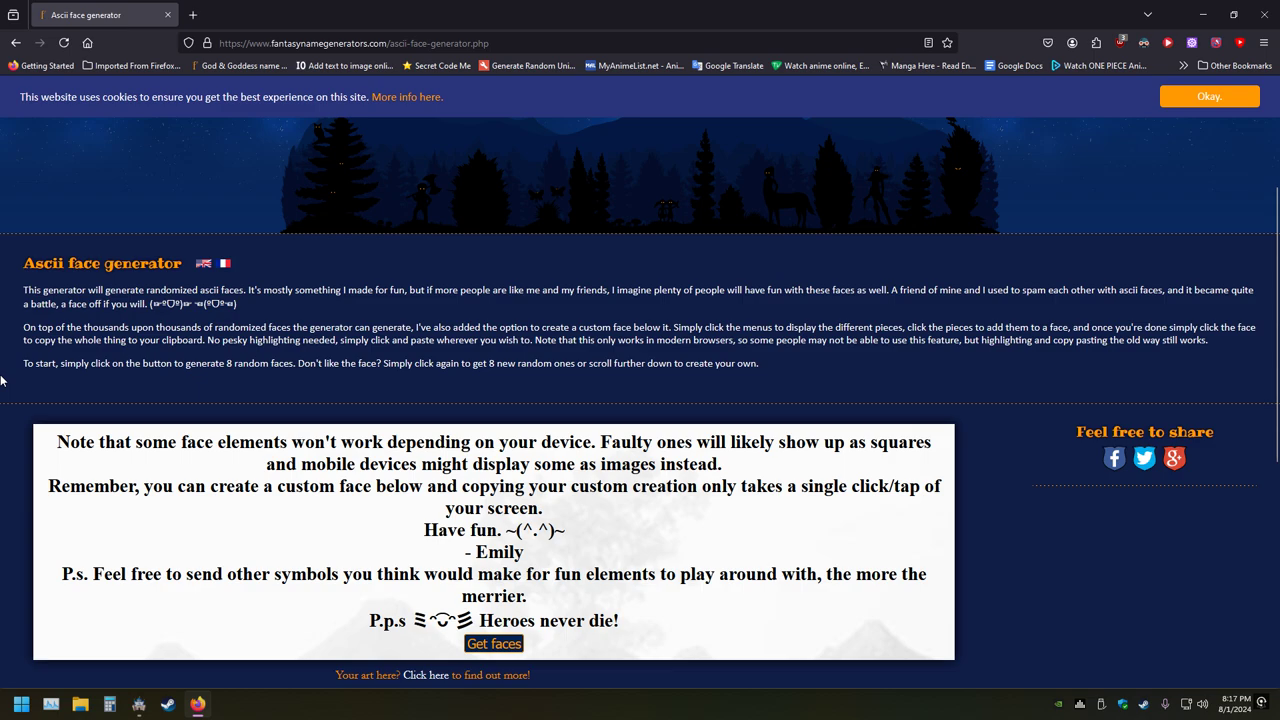
scroll(2, 380, down, 2)
click(485, 412)
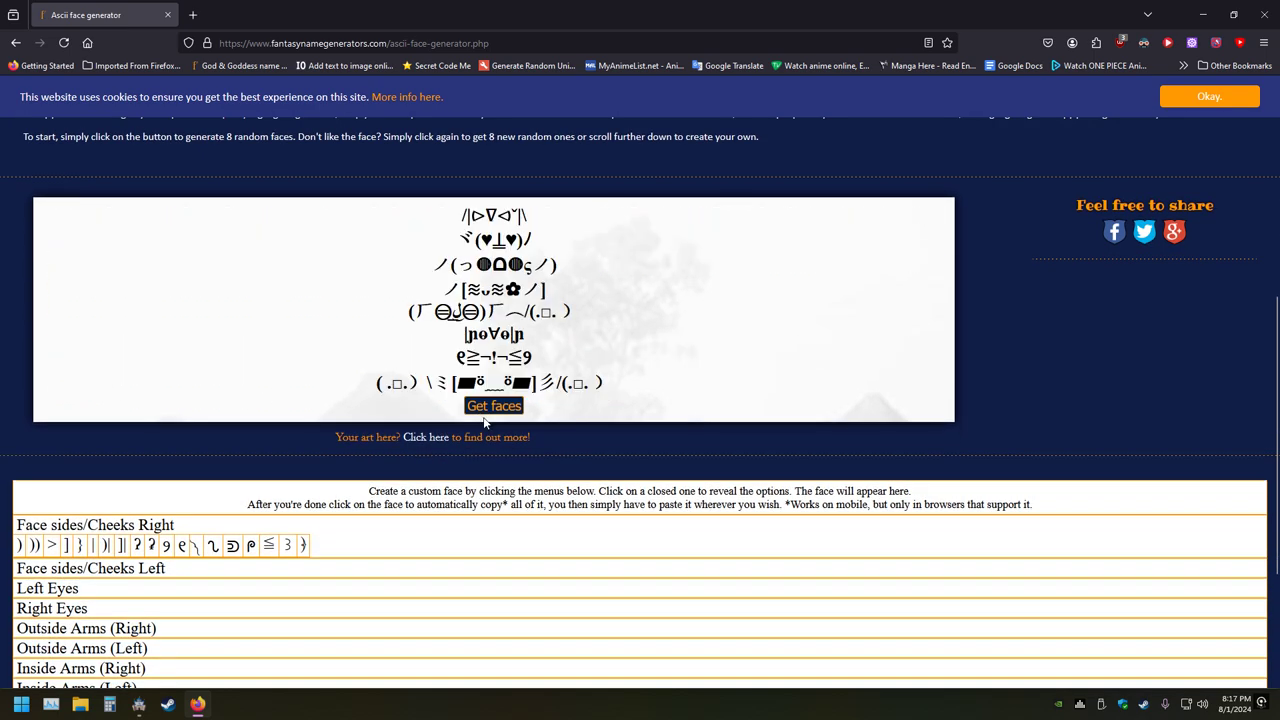
click(490, 408)
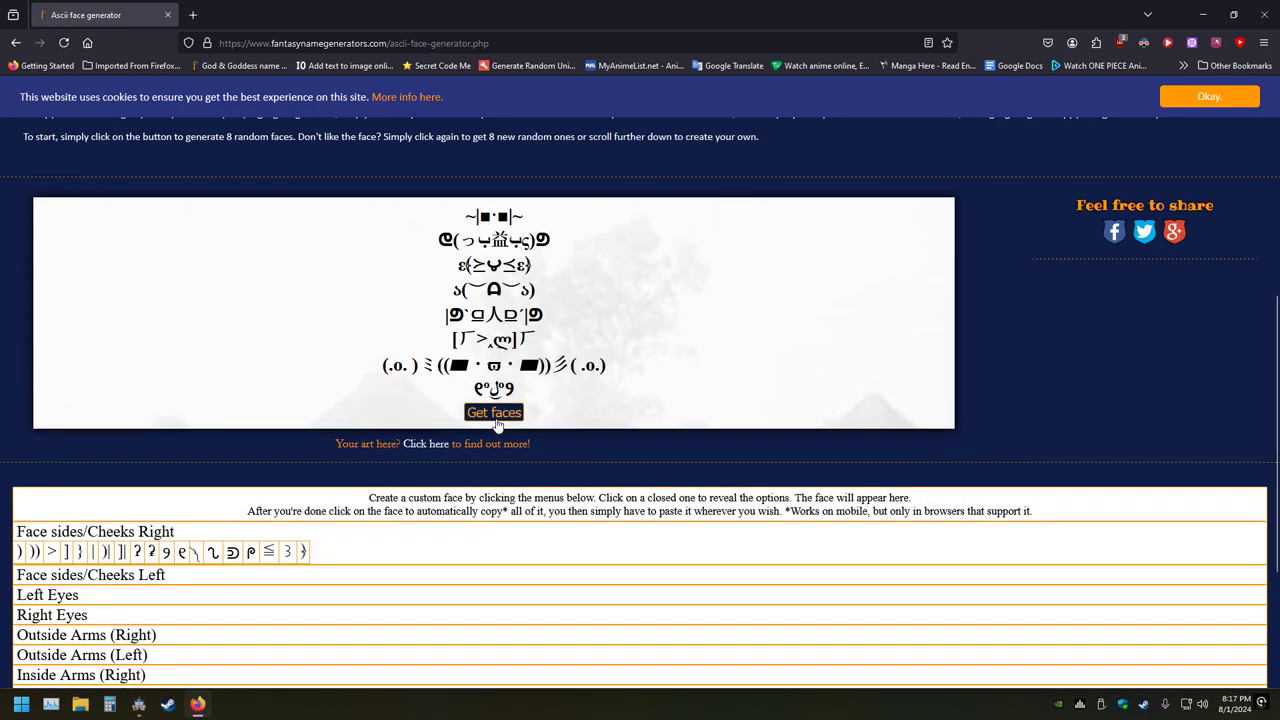
scroll(297, 348, up, 5)
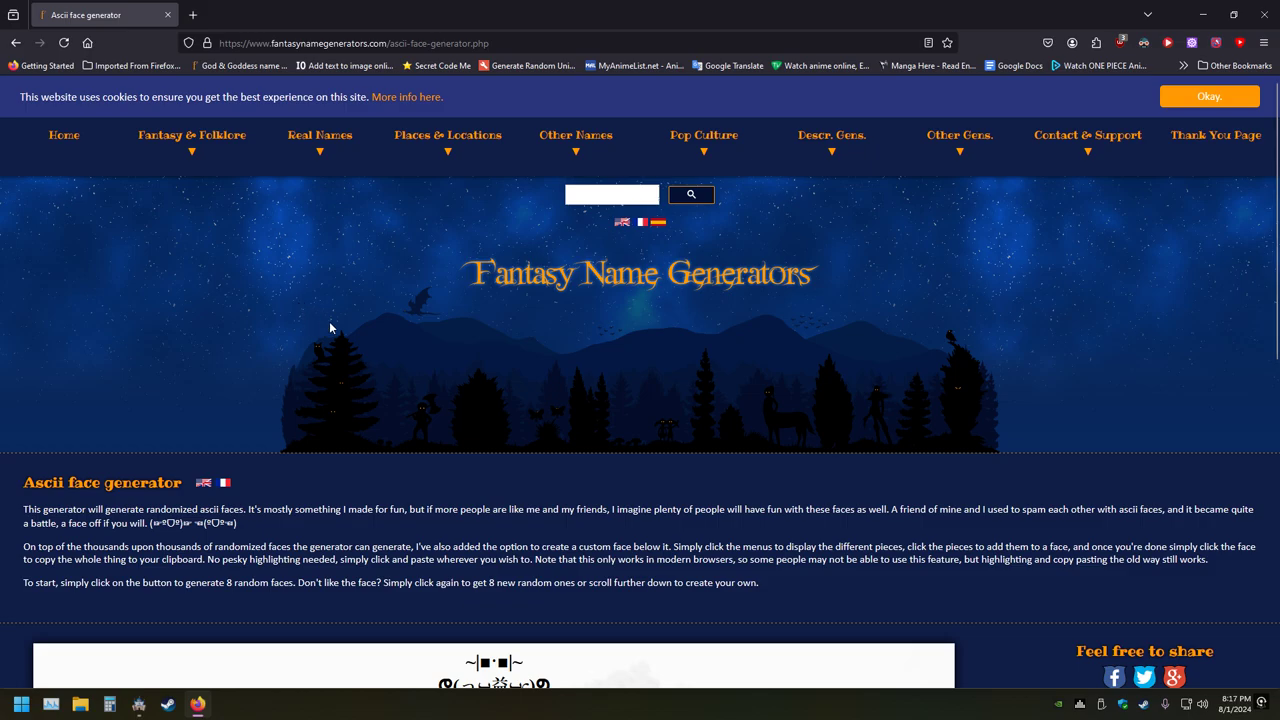
scroll(330, 326, down, 7)
scroll(337, 330, up, 7)
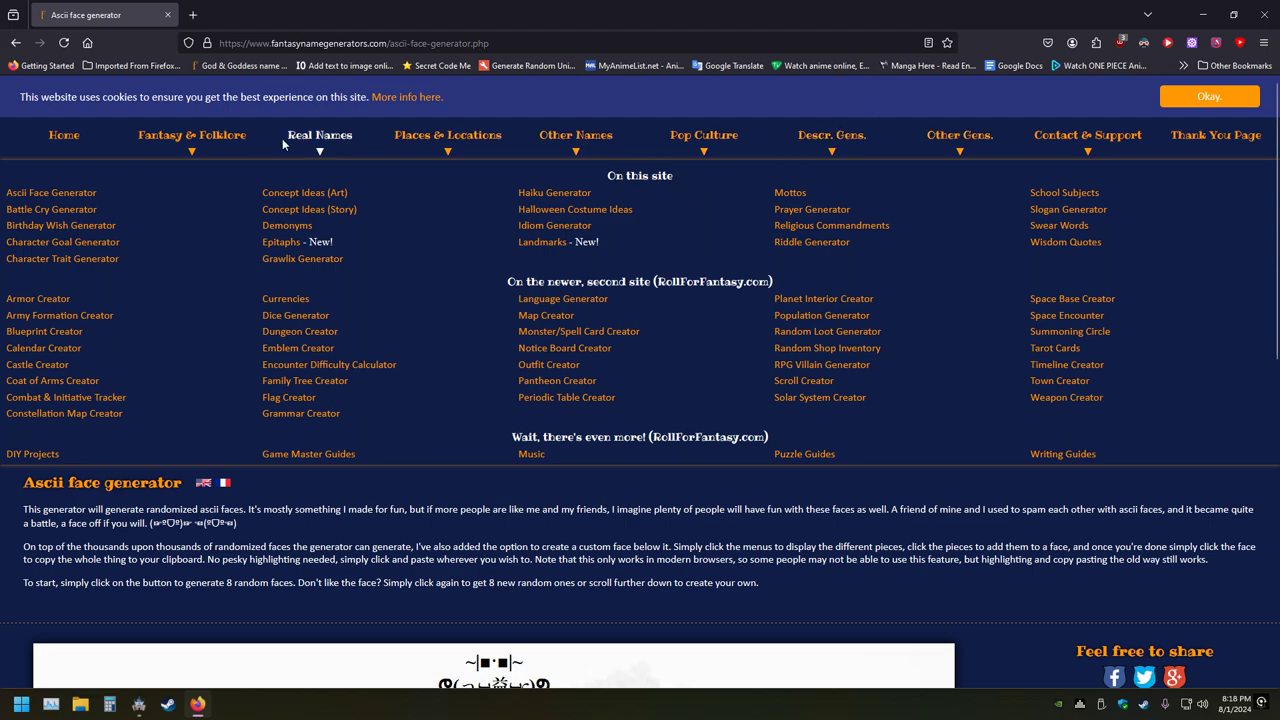
Open the Cockatrice Names generator from Fantasy & Folklore, look over its sample names, and return to the previous page
click(208, 141)
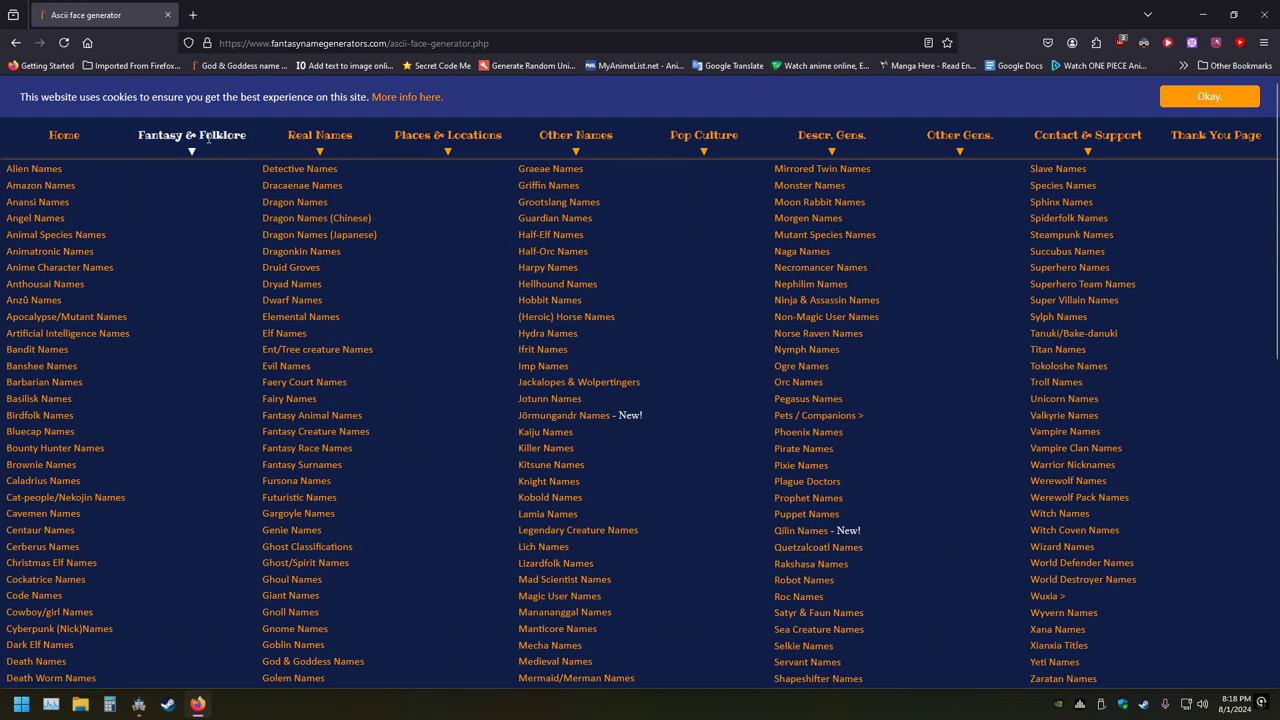
scroll(204, 289, down, 5)
scroll(206, 282, up, 2)
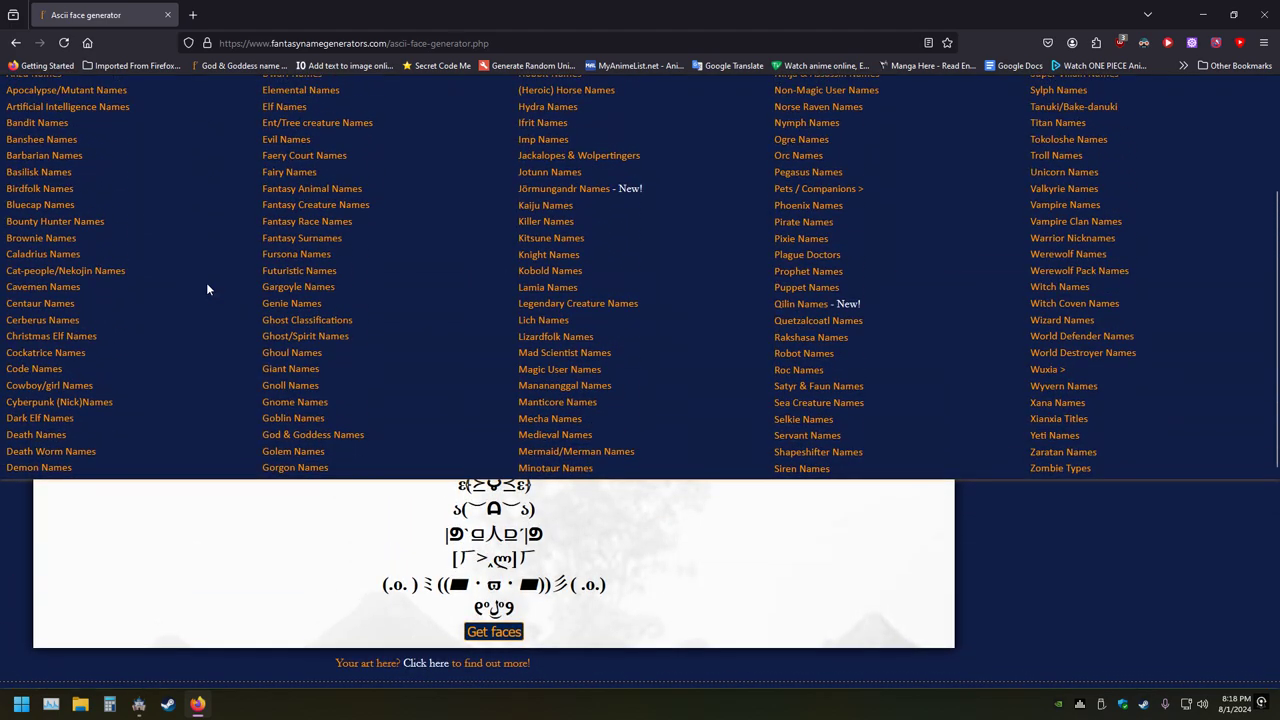
scroll(207, 289, up, 3)
scroll(206, 282, down, 3)
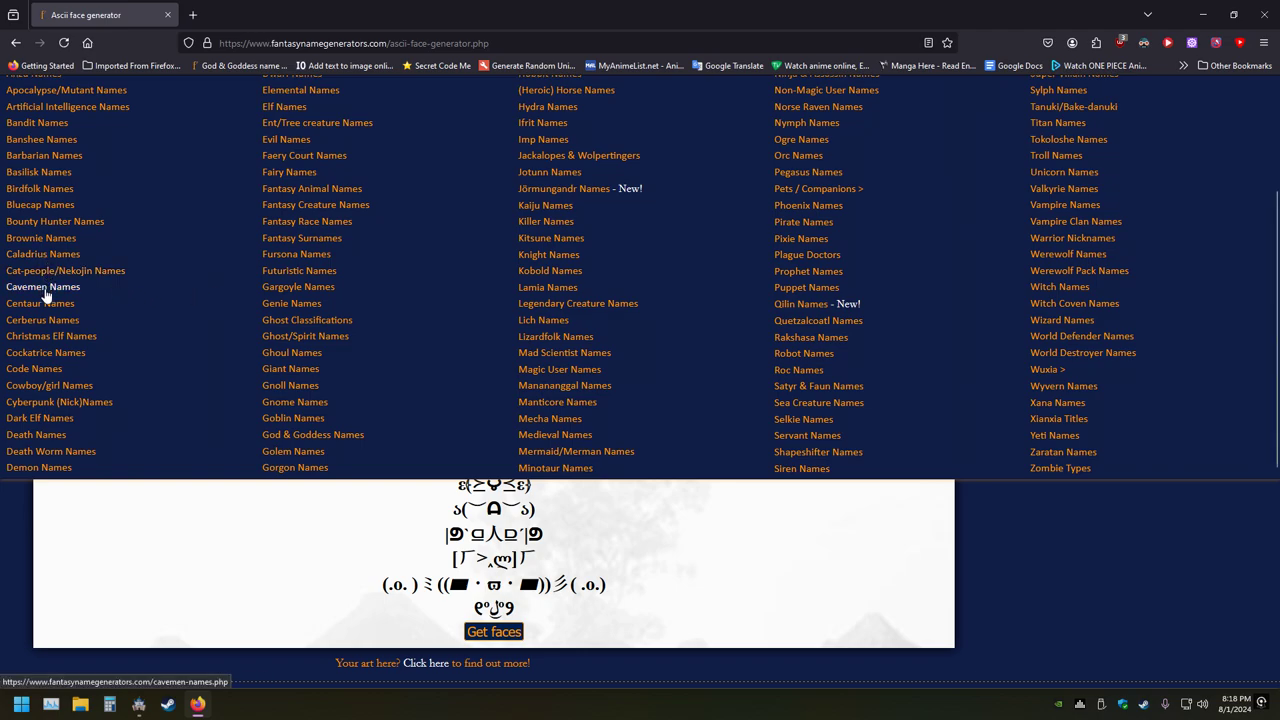
click(45, 352)
scroll(75, 367, down, 5)
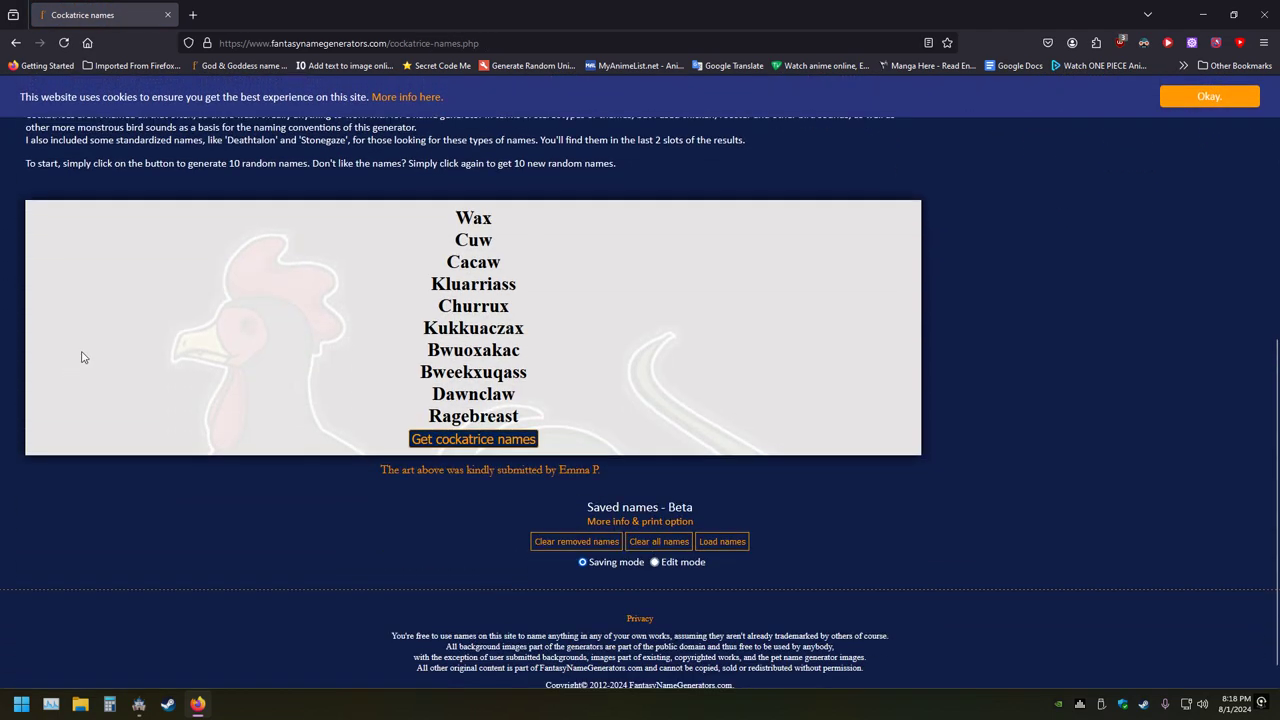
scroll(81, 352, up, 5)
click(16, 42)
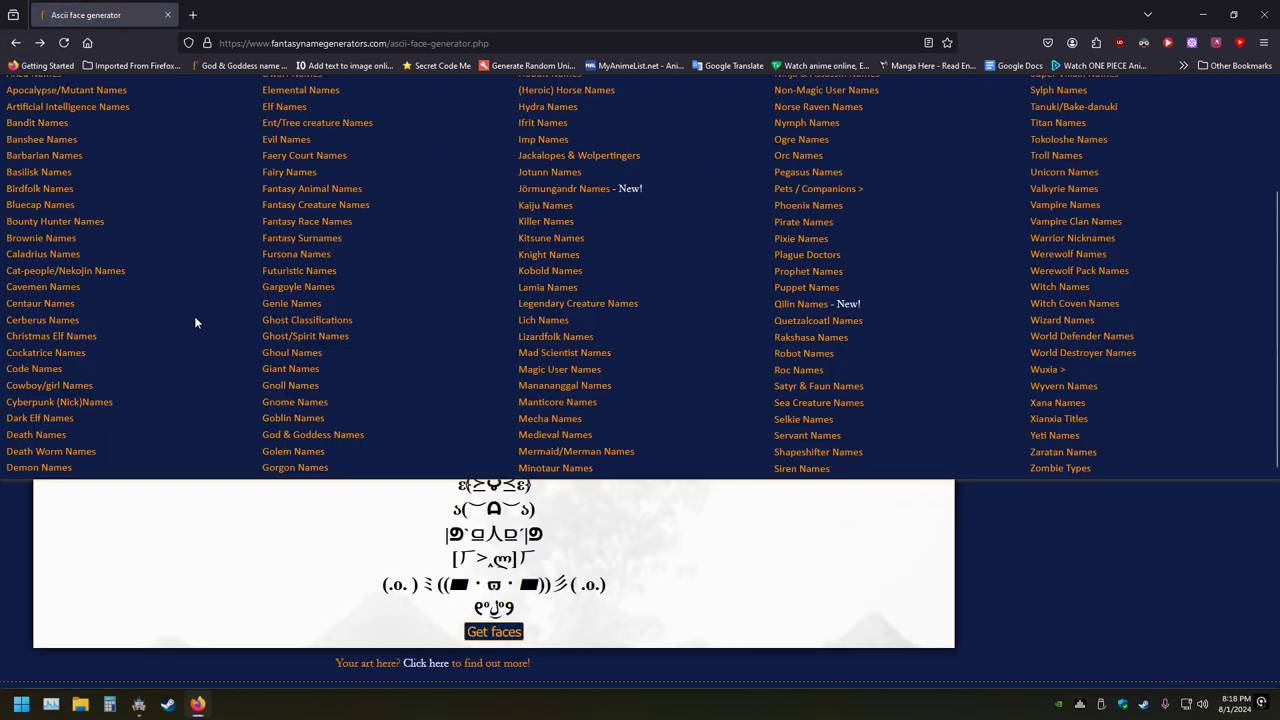
Examine the full list of name generators in the Fantasy & Folklore category
scroll(202, 307, up, 3)
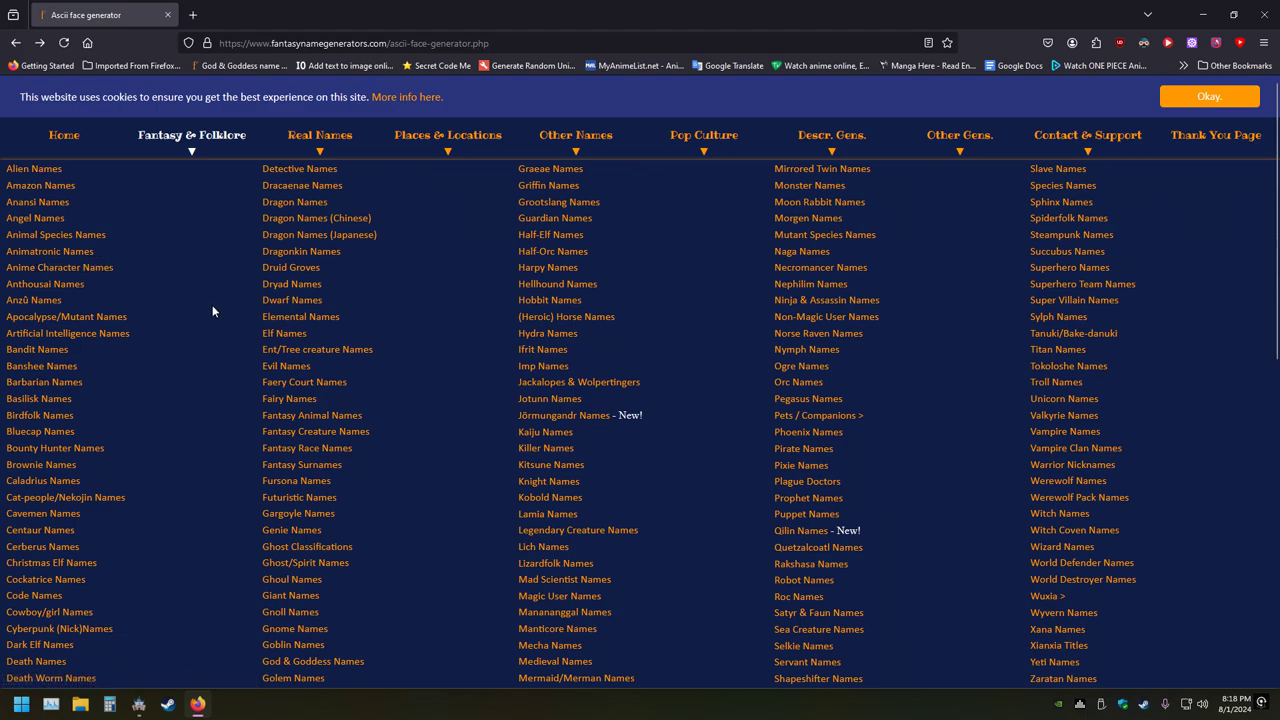
scroll(692, 300, down, 6)
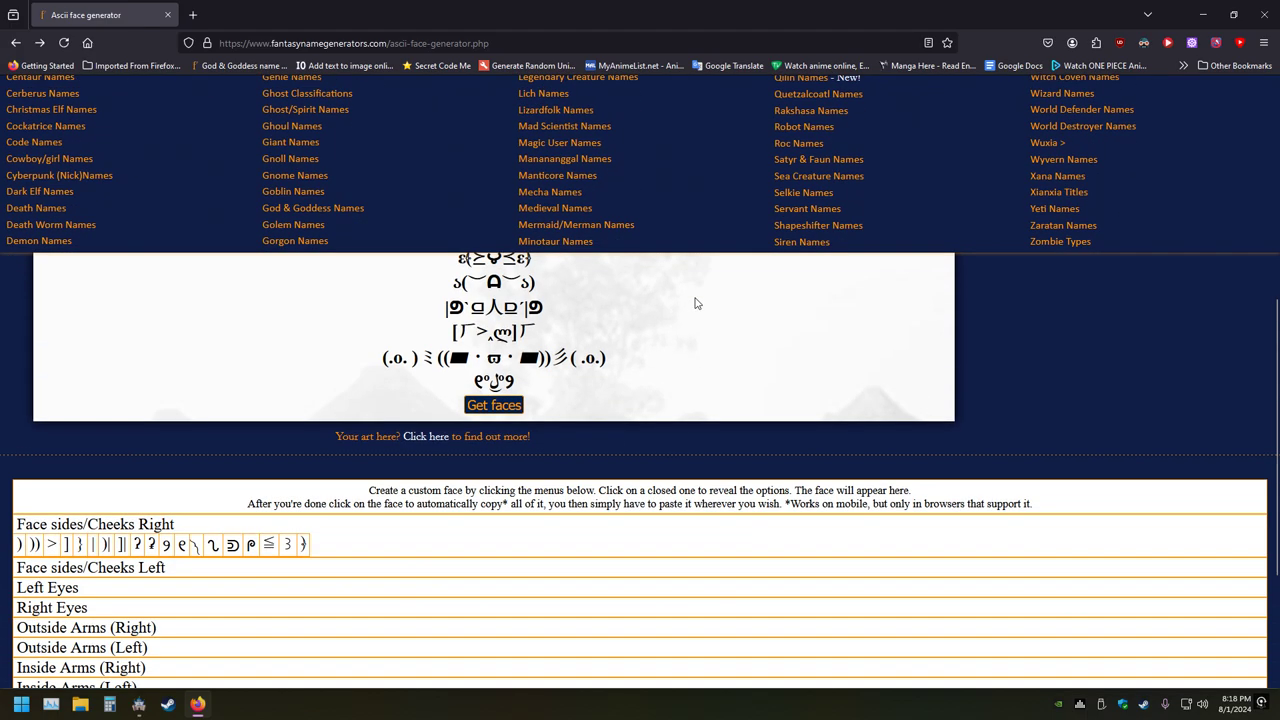
scroll(694, 300, up, 3)
scroll(707, 296, up, 3)
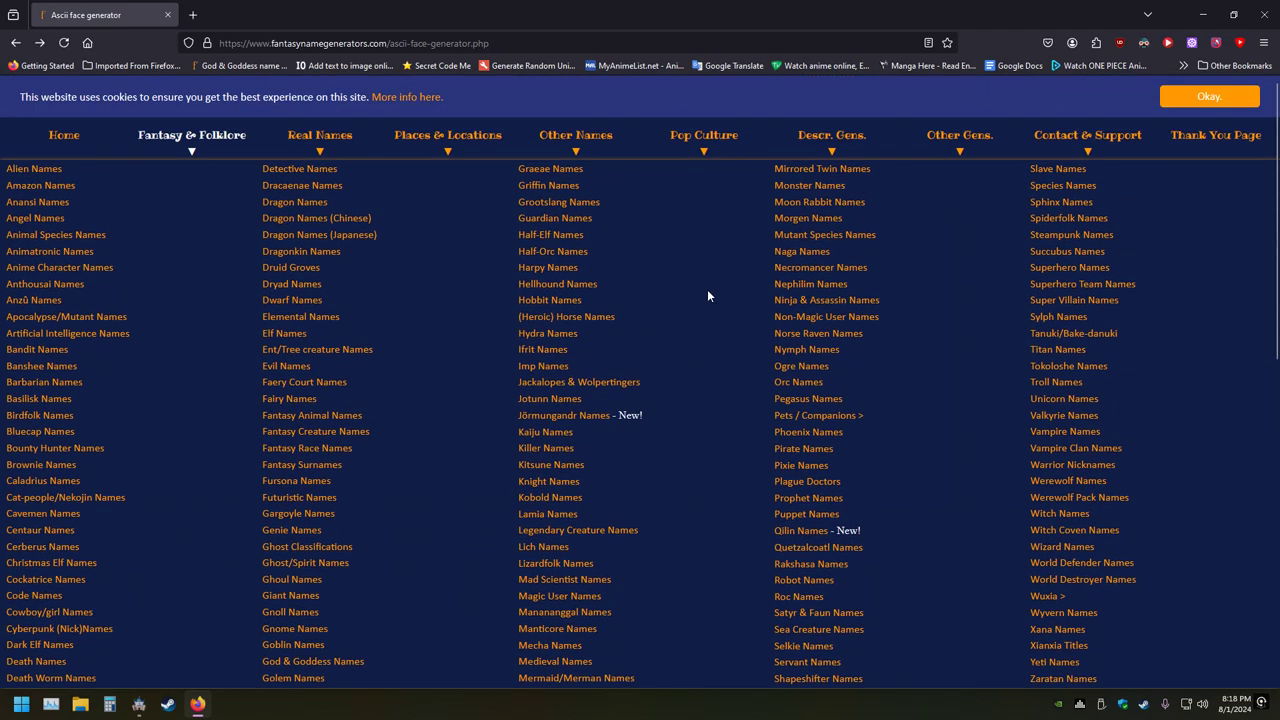
scroll(707, 296, down, 3)
scroll(708, 294, up, 3)
scroll(709, 293, down, 3)
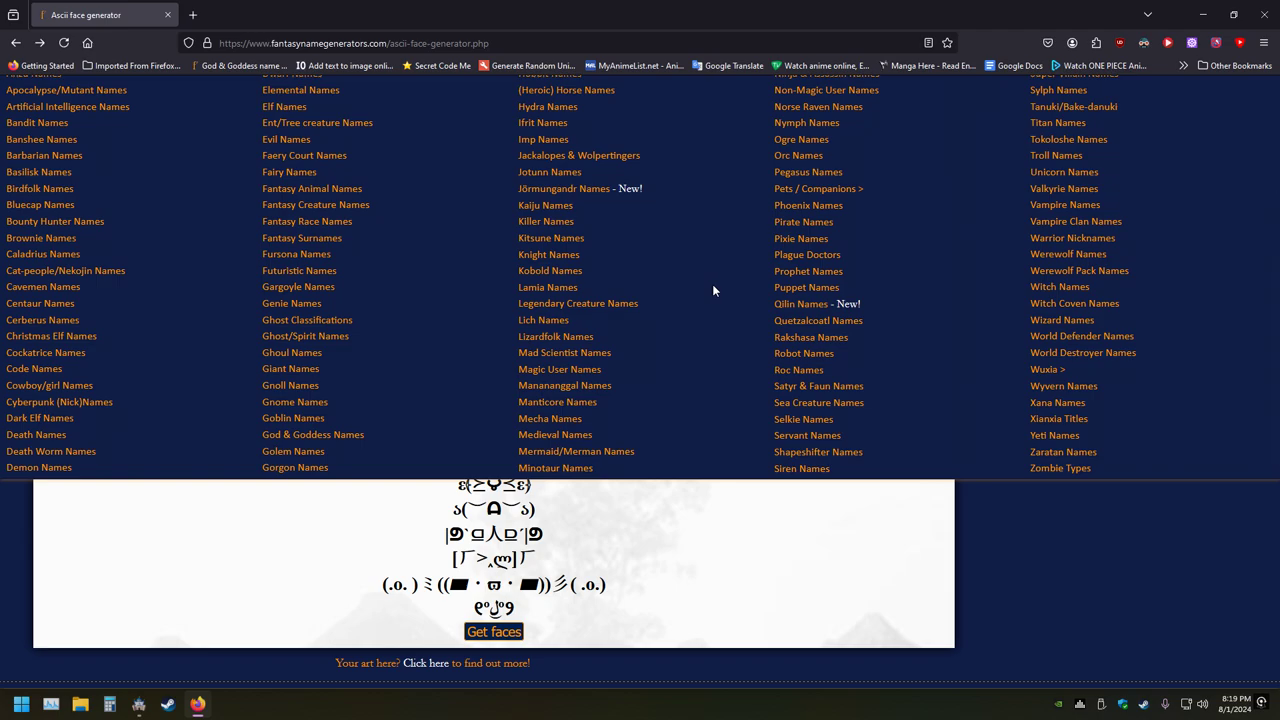
scroll(713, 290, up, 3)
scroll(713, 291, down, 3)
scroll(713, 292, up, 3)
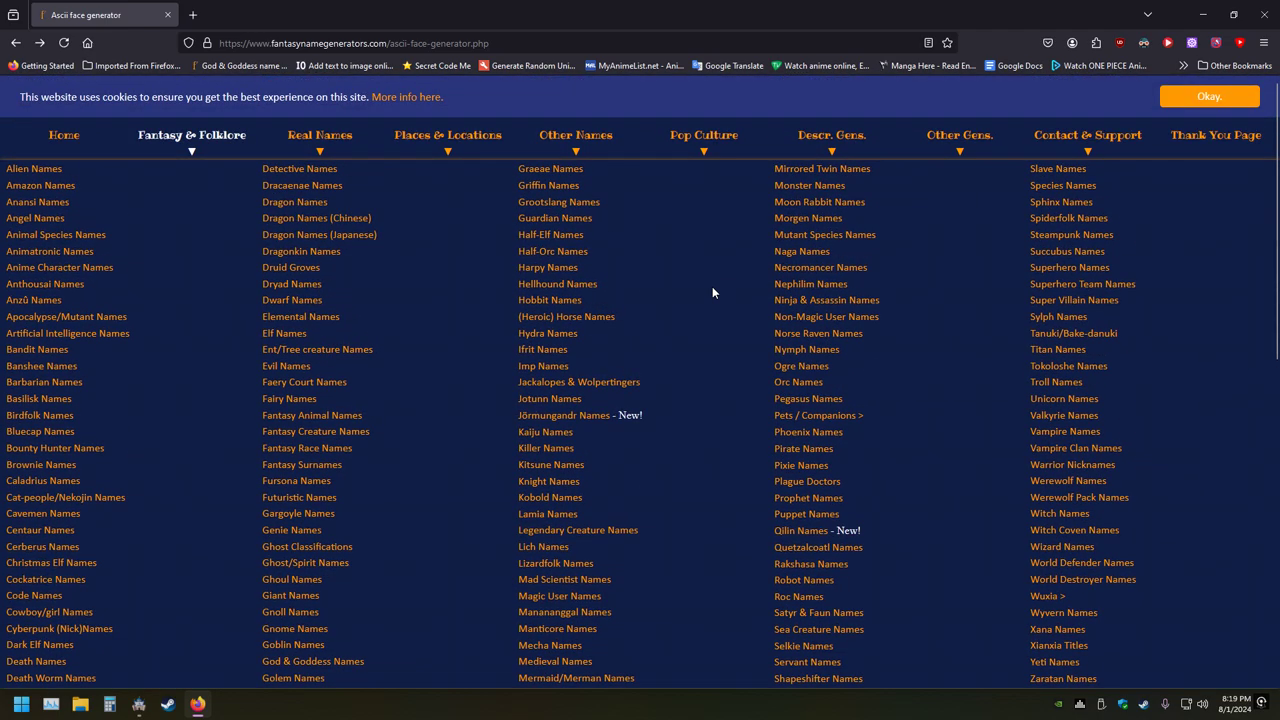
scroll(713, 292, down, 3)
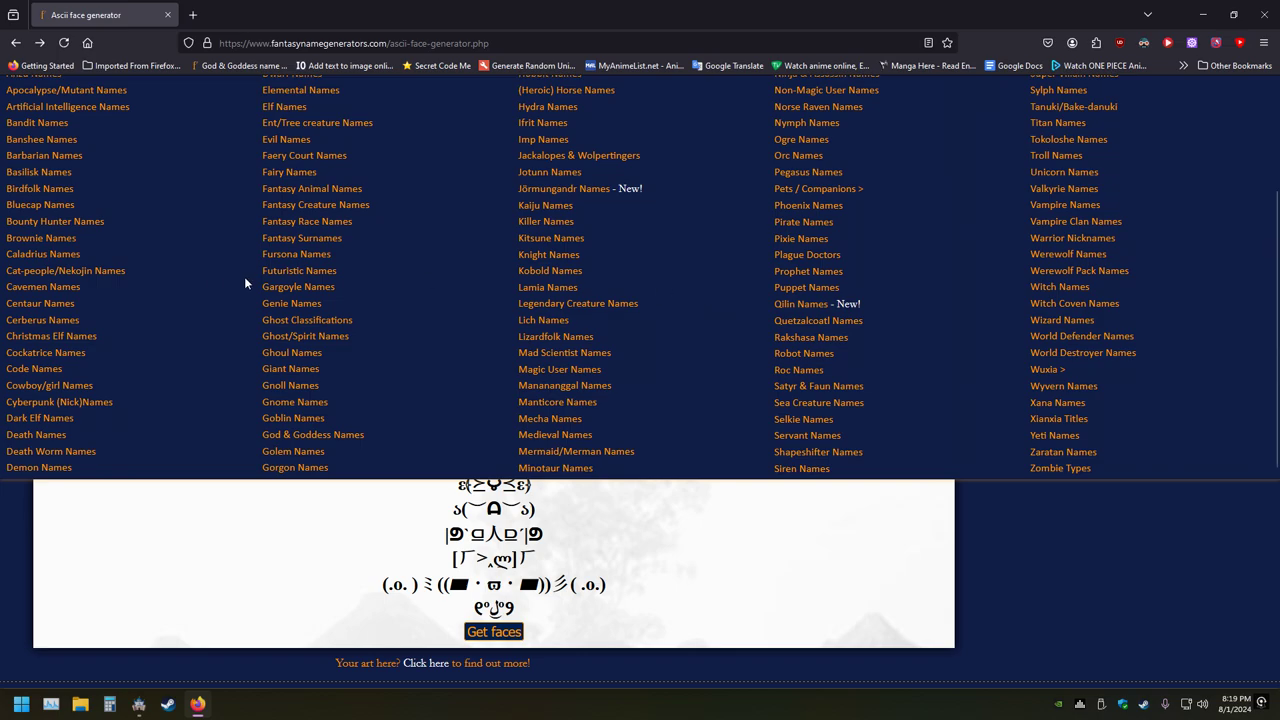
scroll(466, 284, up, 3)
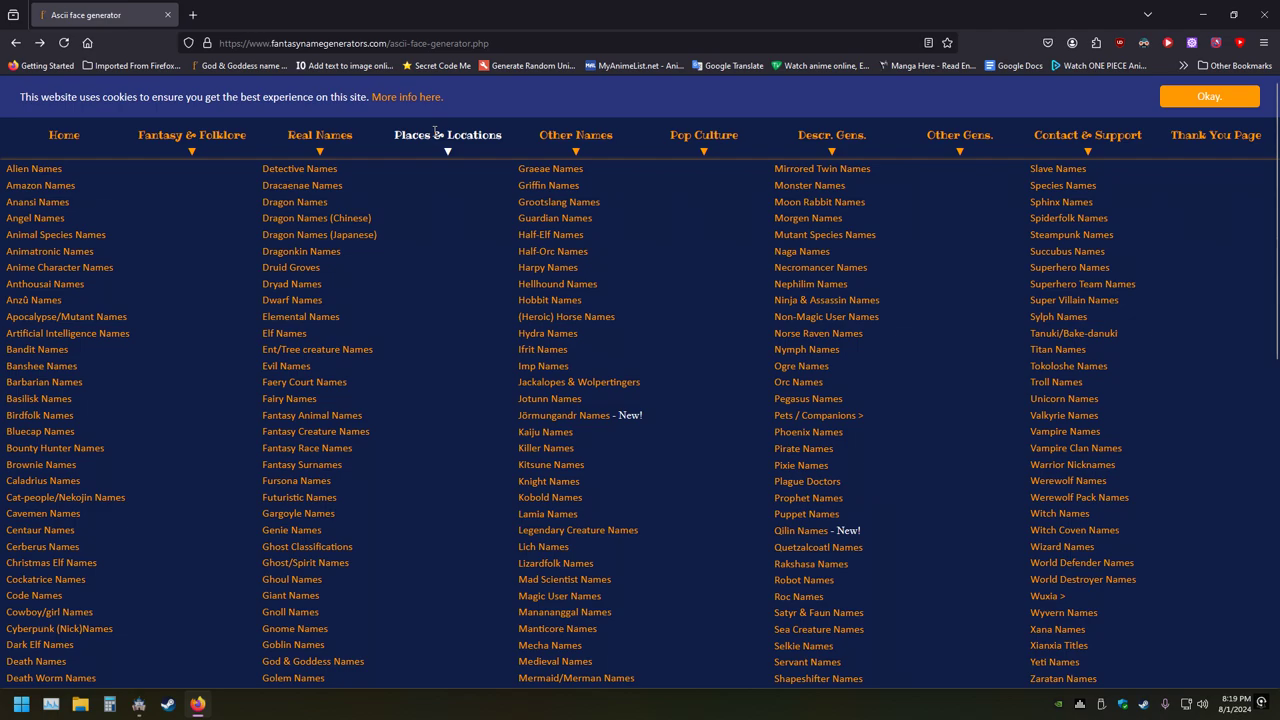
Open the Console Names generator from Other Names, look over its sample names, and return to the previous page
mouse_move(603, 139)
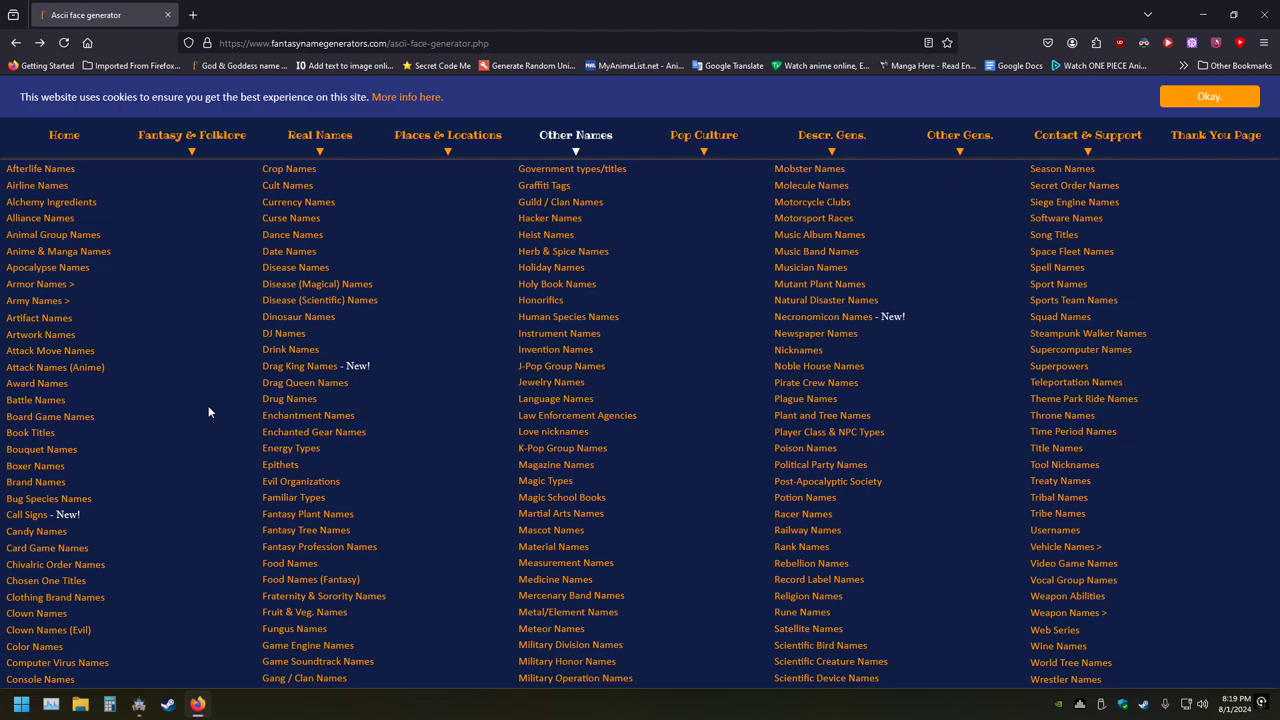
scroll(208, 405, down, 3)
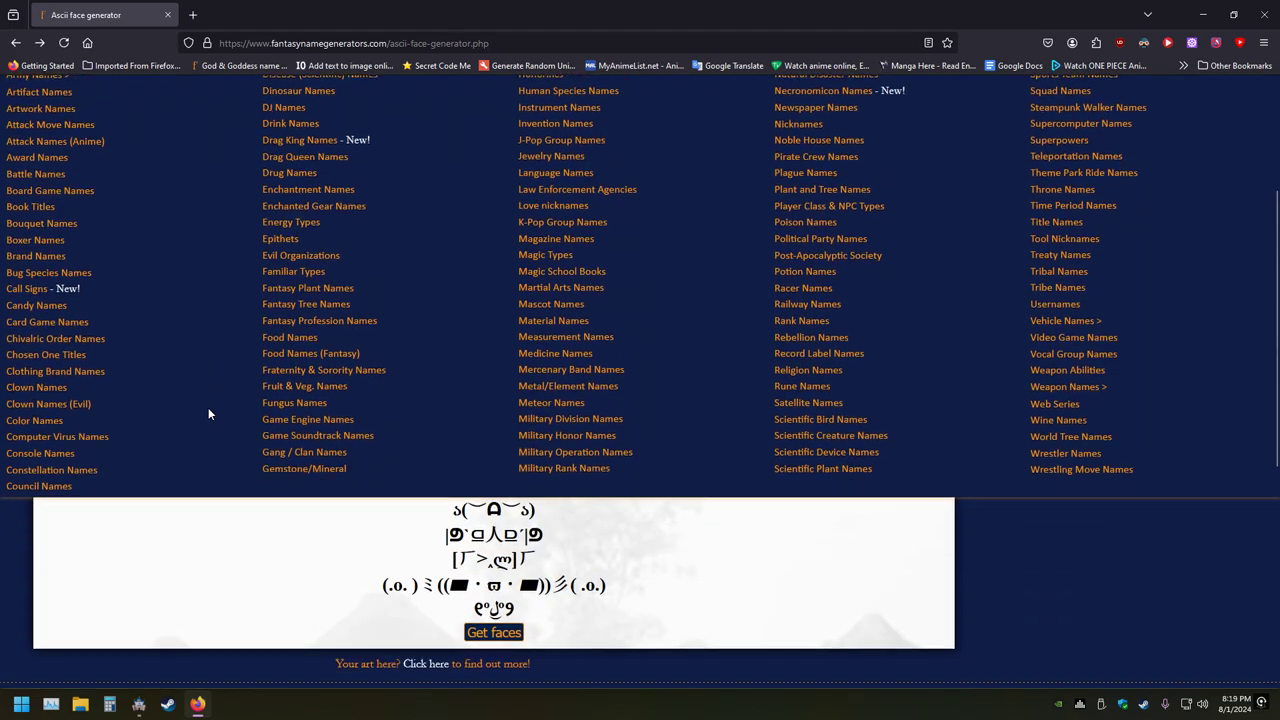
click(45, 452)
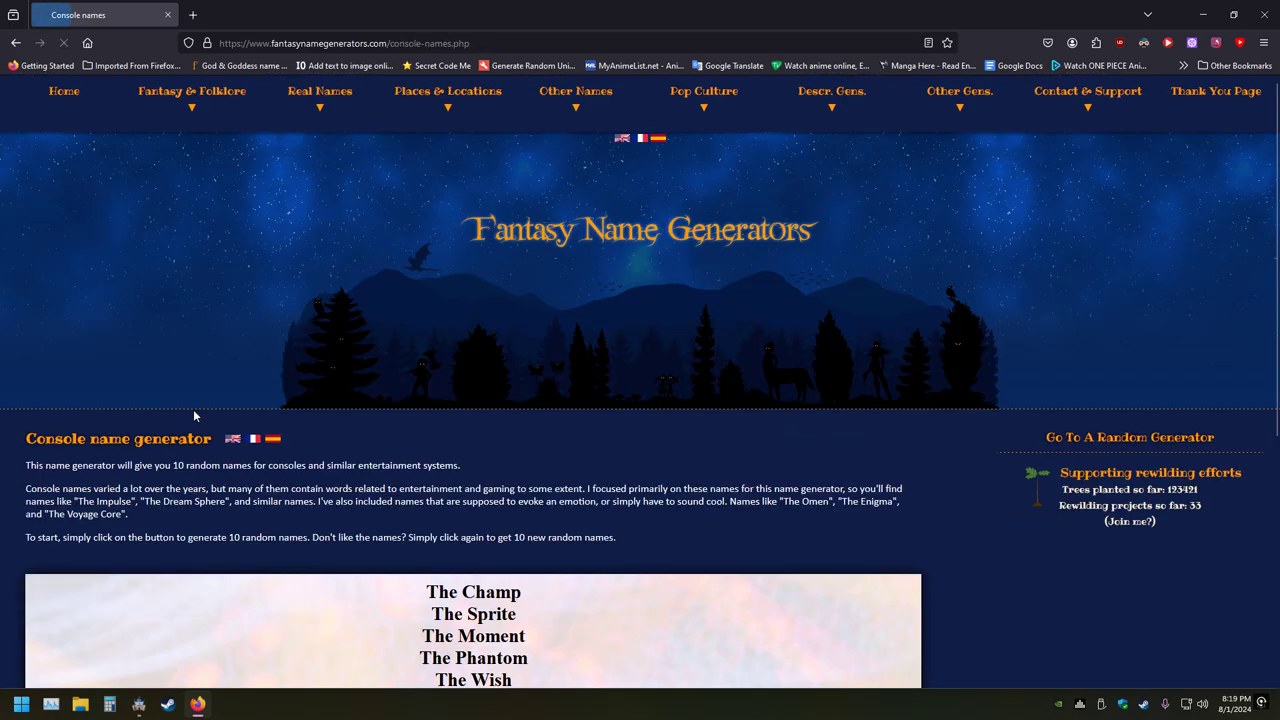
scroll(205, 468, down, 5)
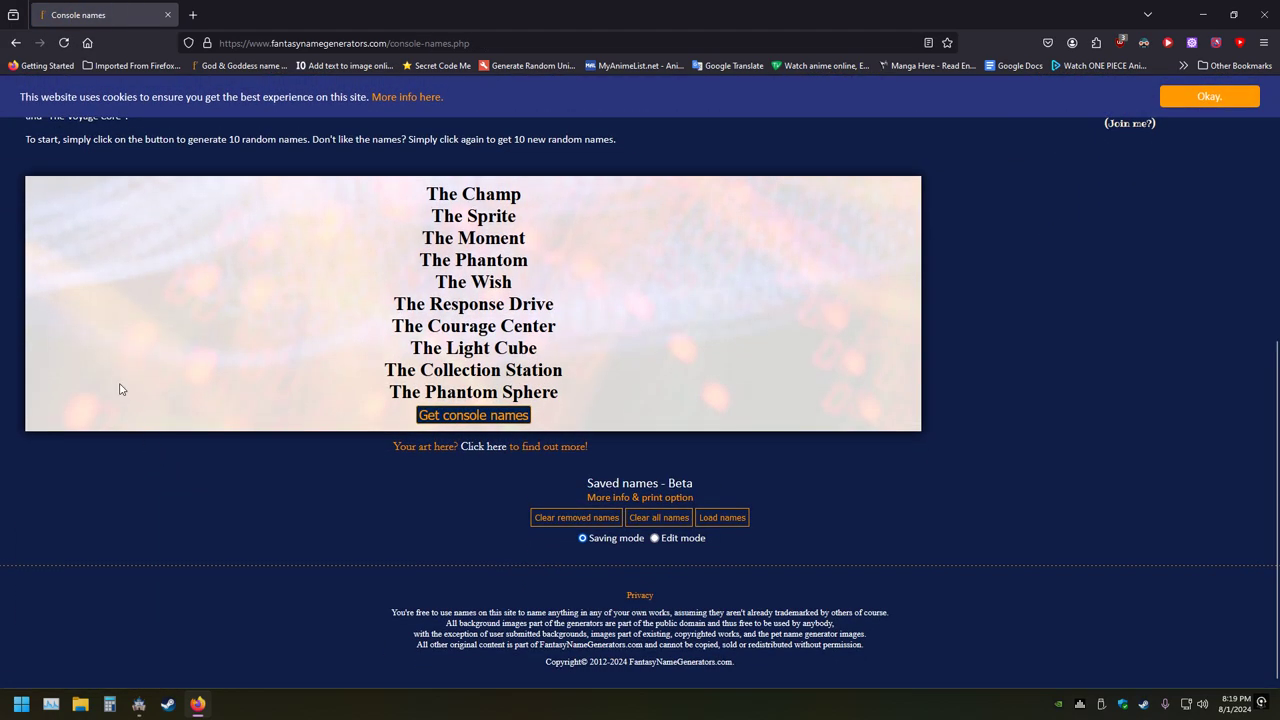
click(15, 42)
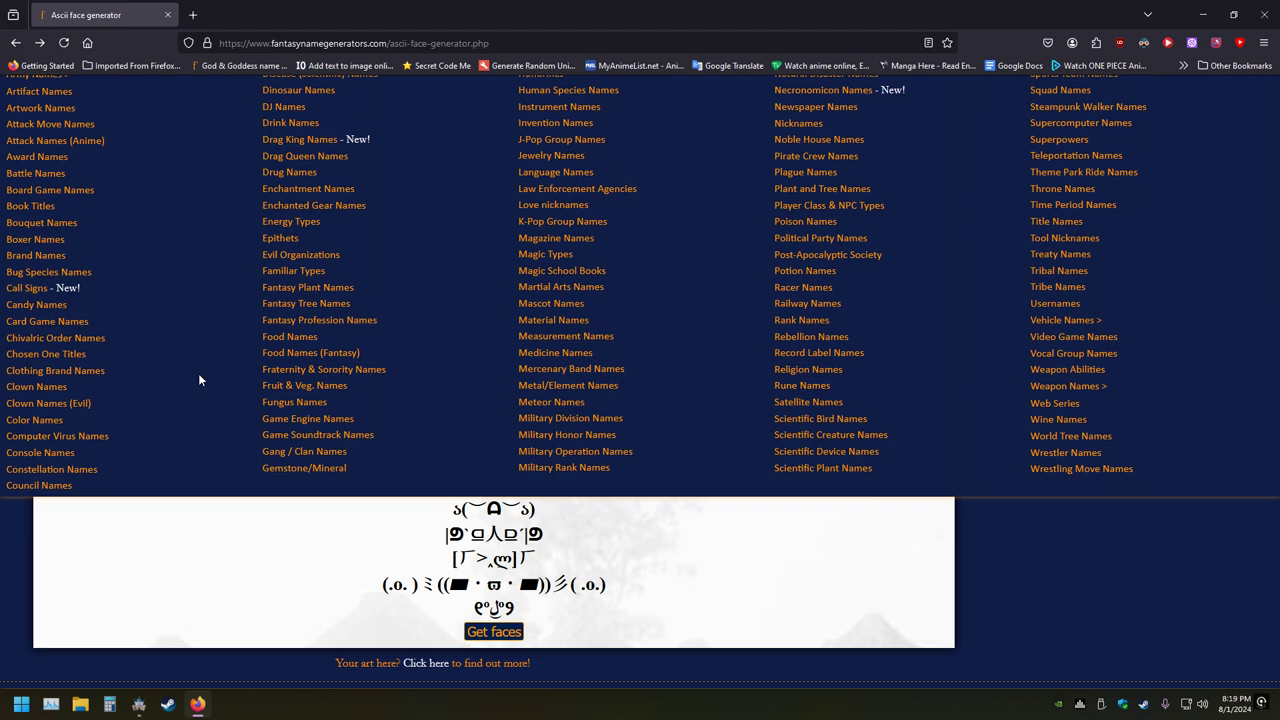
Look through the Other Names list, open the Necronomicon Names generator, view its sample names, and return to the previous page
scroll(198, 371, up, 3)
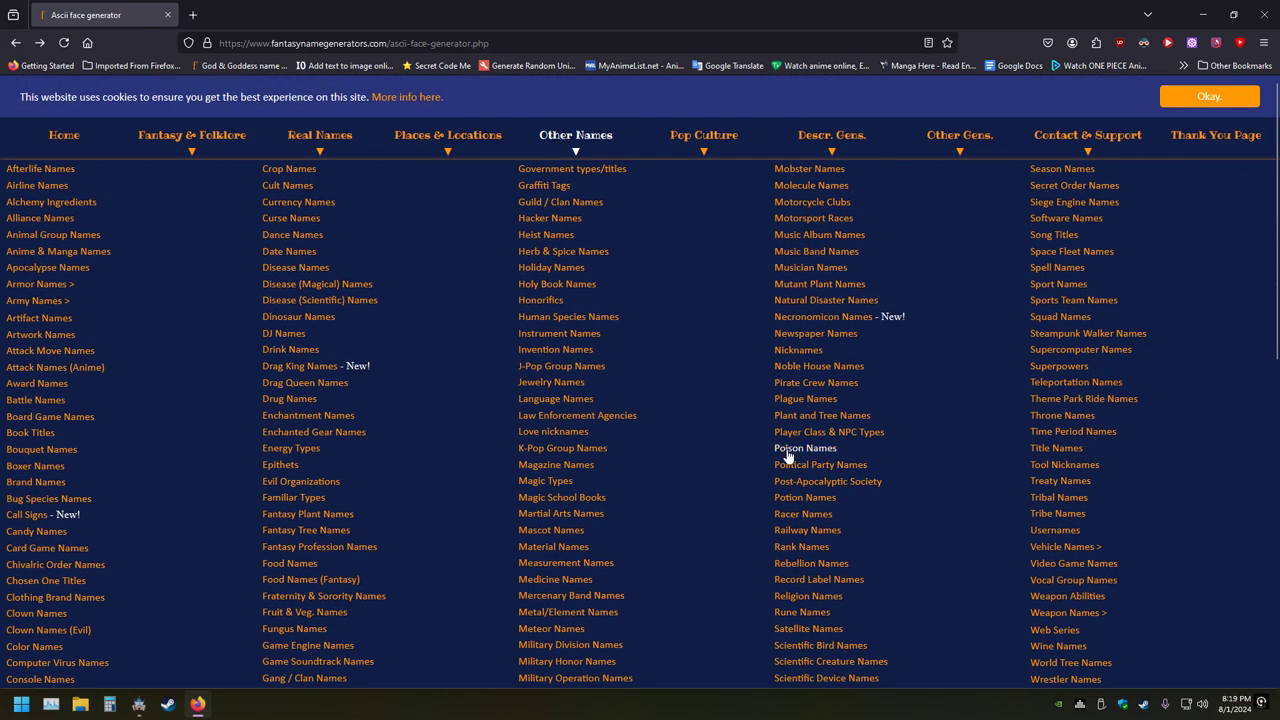
scroll(735, 424, down, 3)
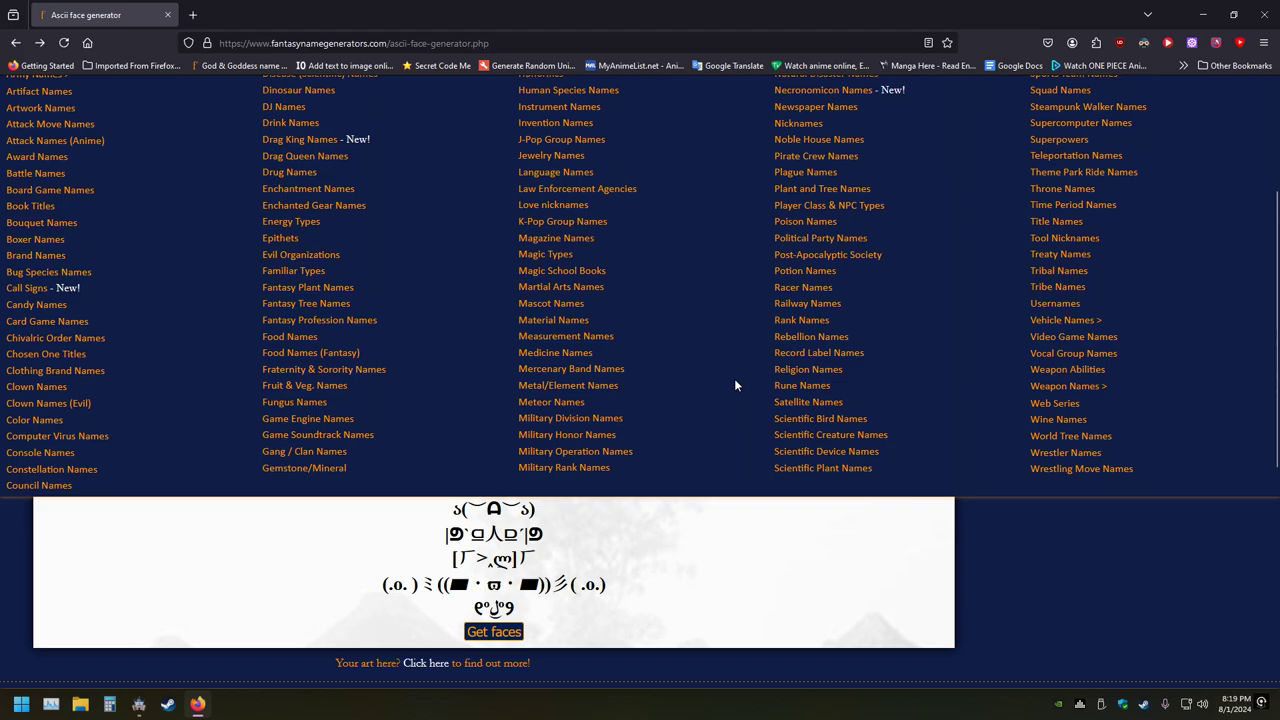
scroll(735, 381, up, 3)
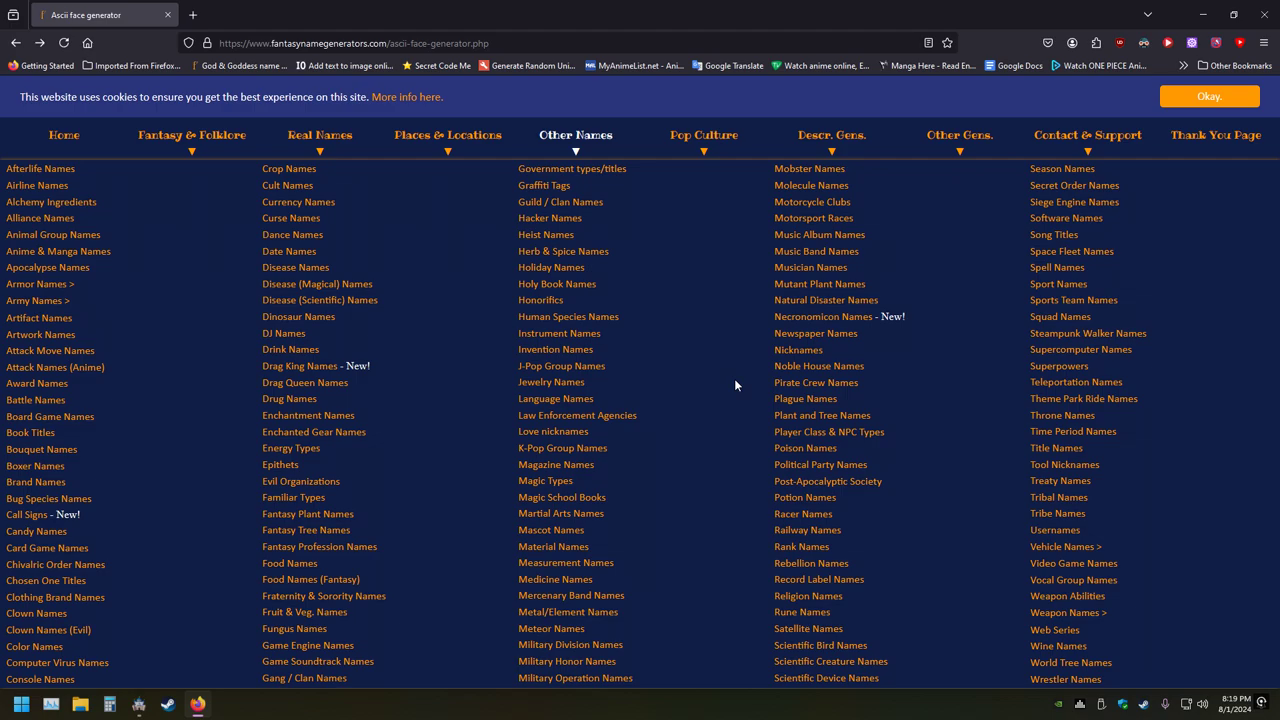
scroll(710, 378, down, 3)
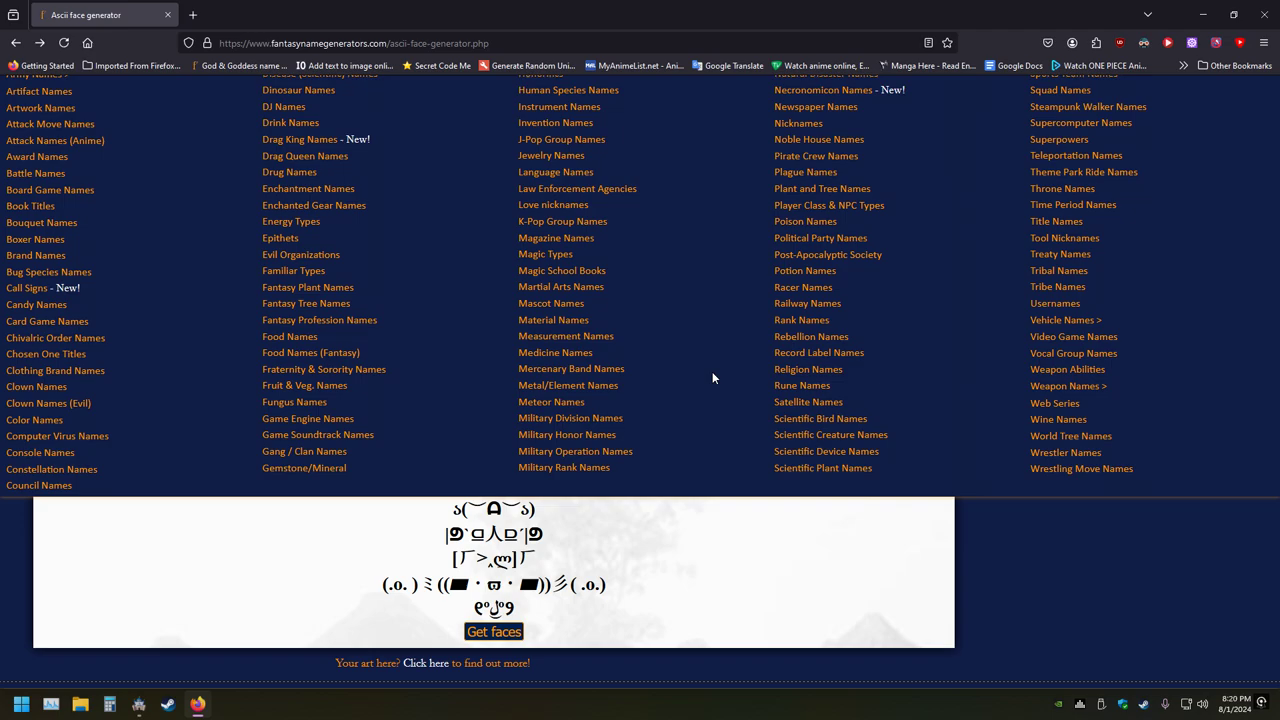
scroll(716, 370, up, 3)
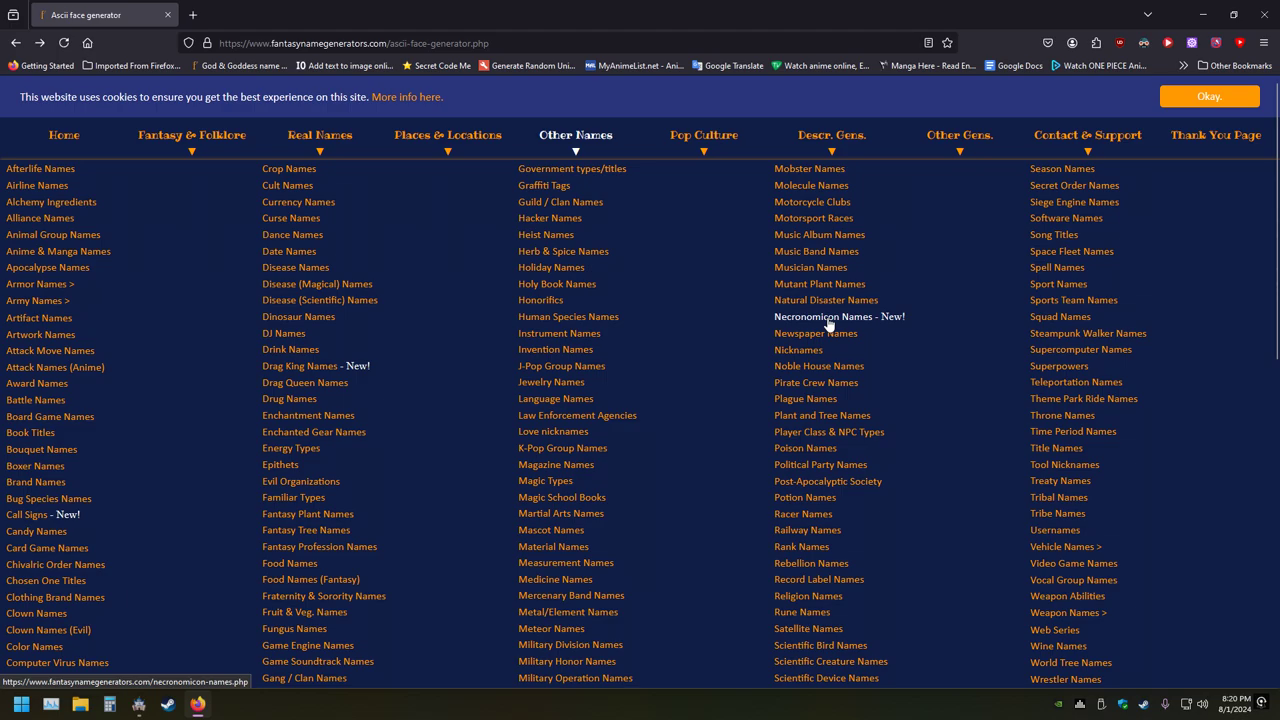
click(845, 317)
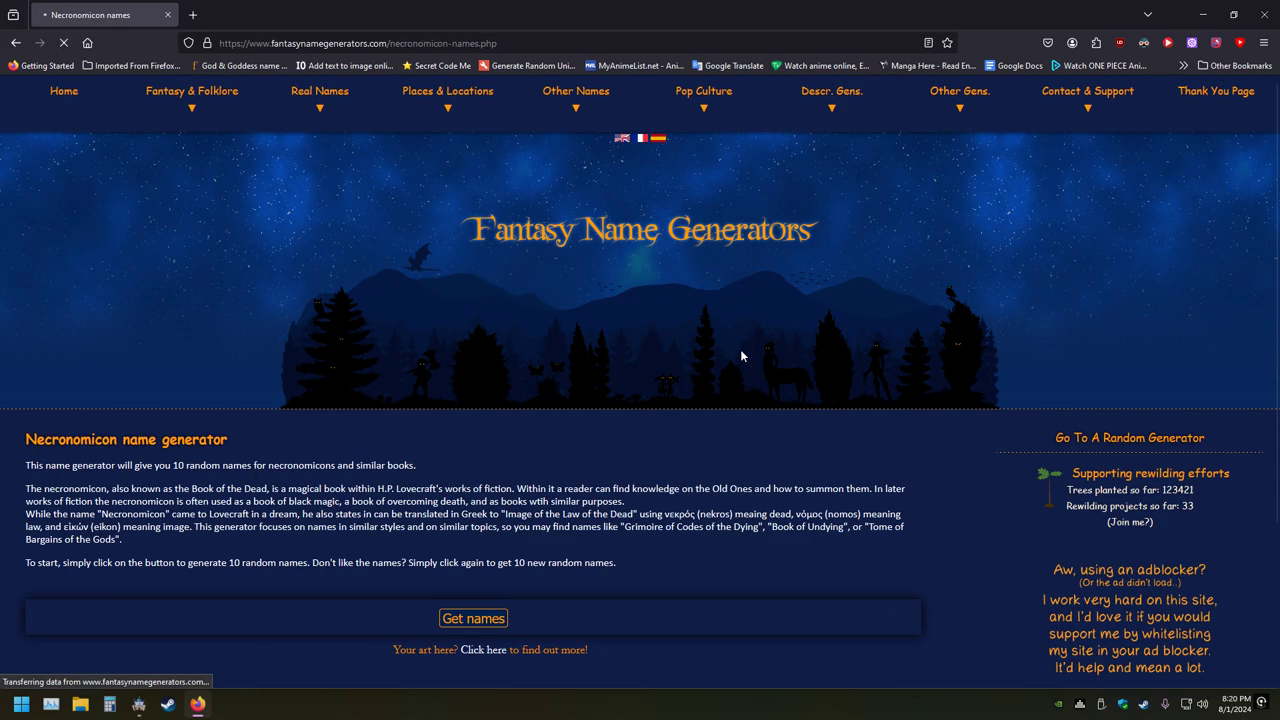
scroll(434, 417, down, 5)
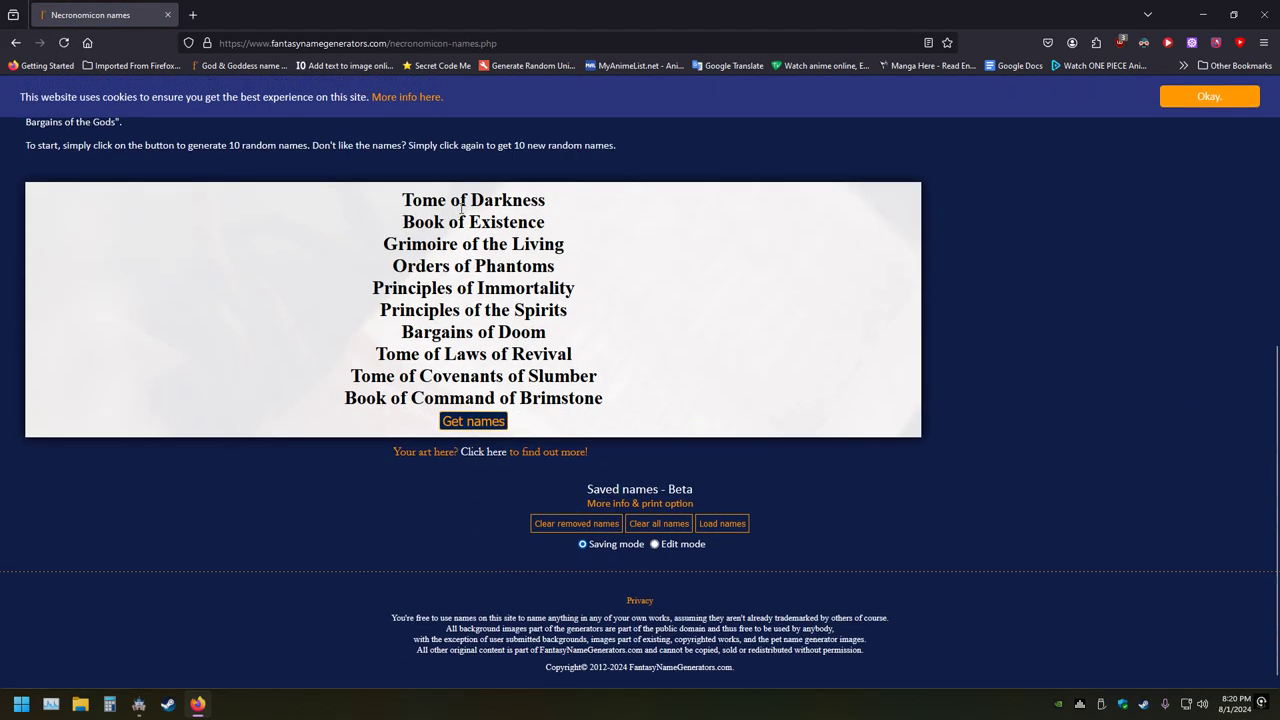
click(15, 42)
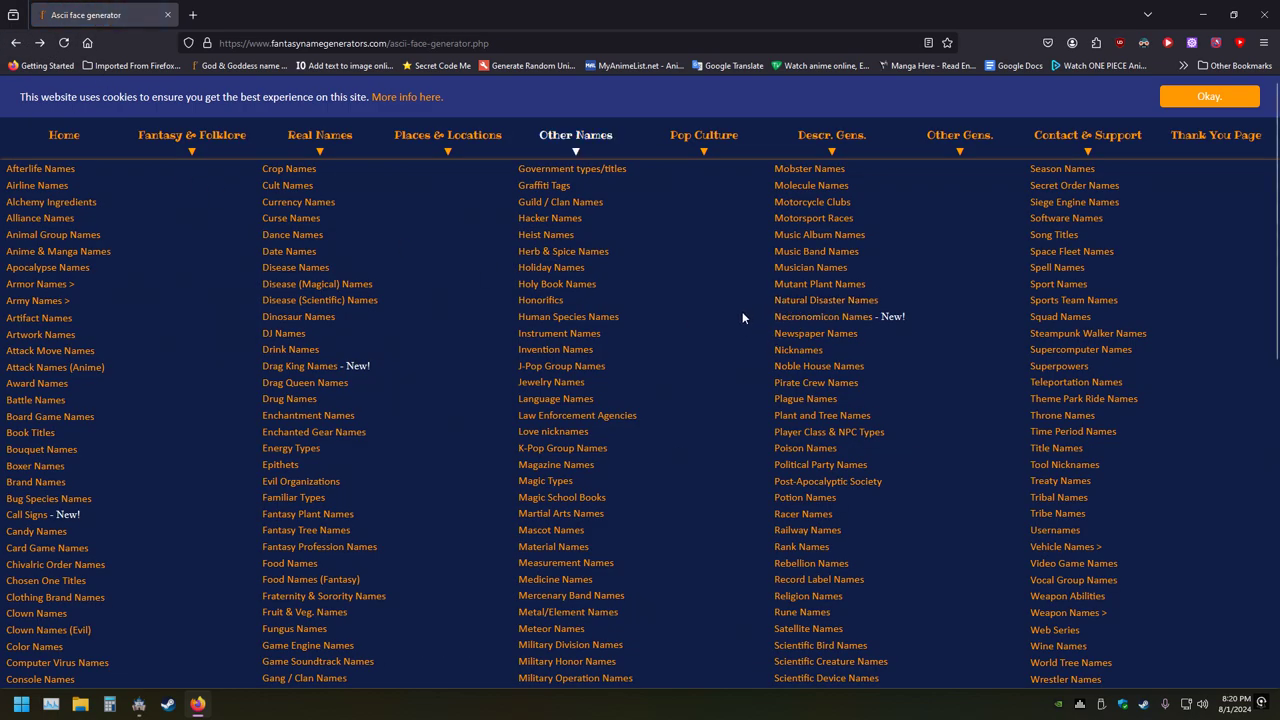
Look over the Other Names list again and close the browser to switch back to the RPG Maker MZ item database
scroll(742, 316, down, 3)
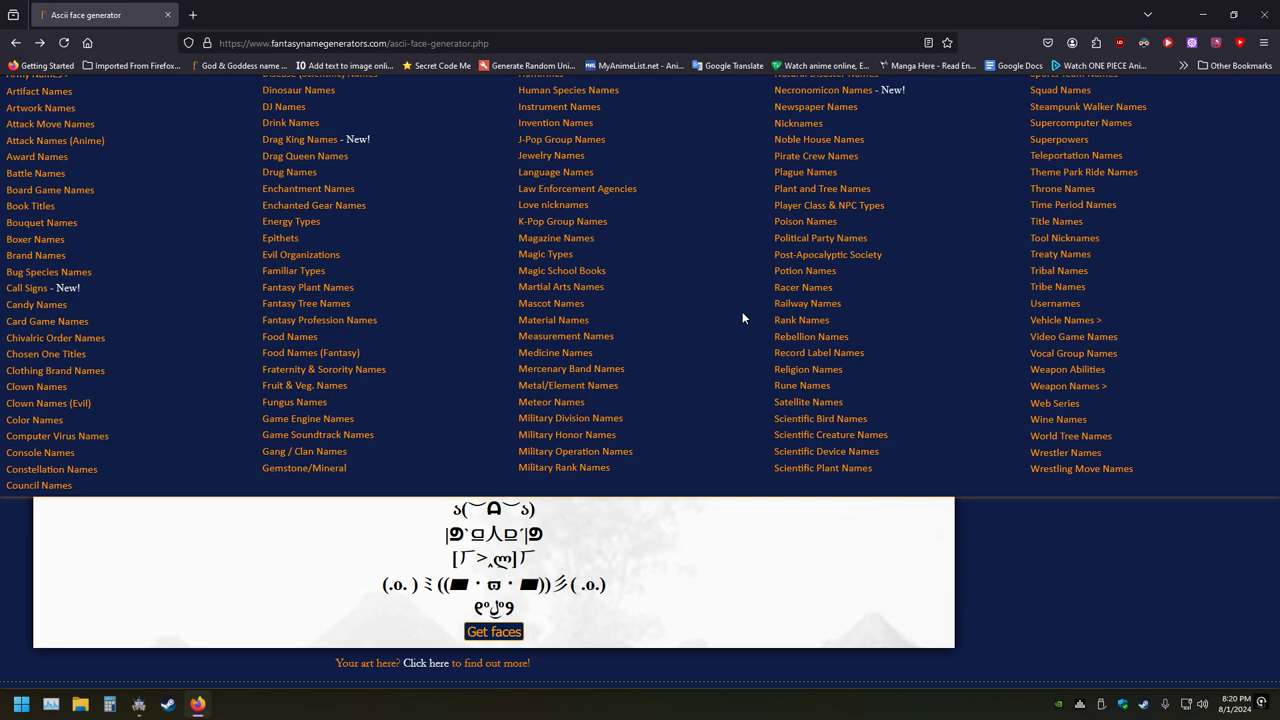
scroll(742, 318, up, 3)
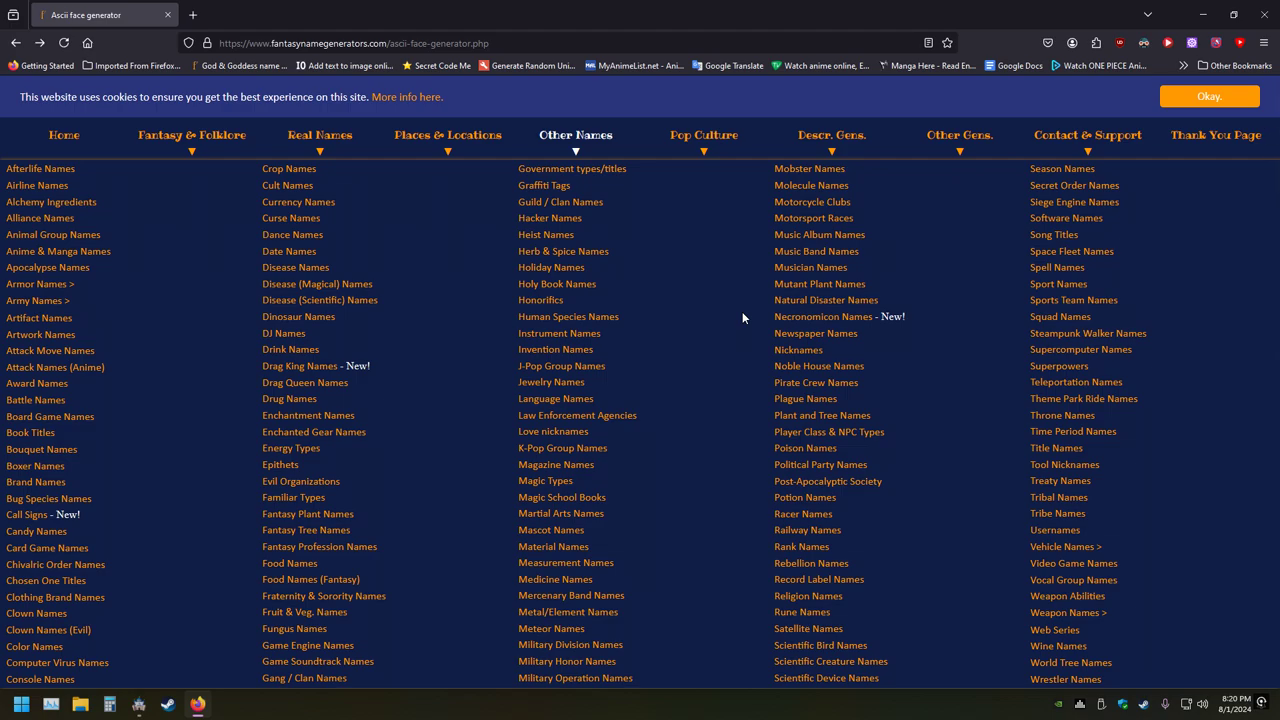
click(1258, 14)
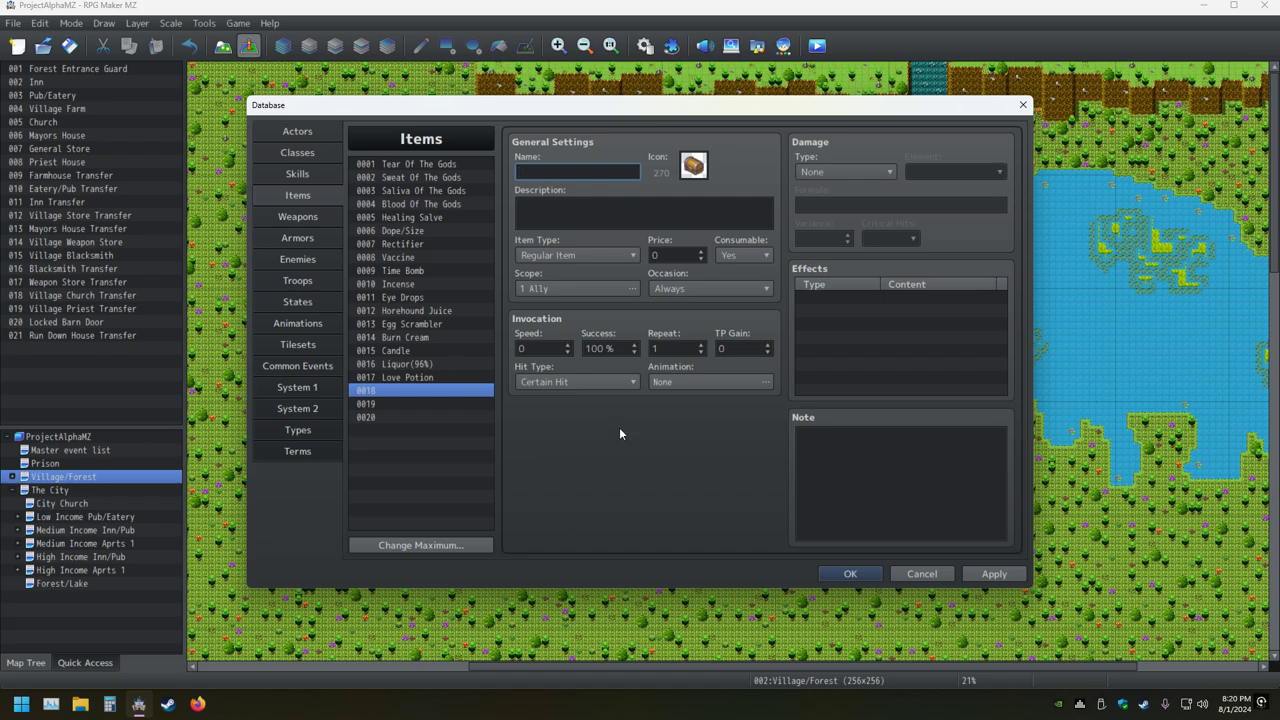
Set the occasion of empty item 0018 to Menu Screen and its scope to None
click(728, 289)
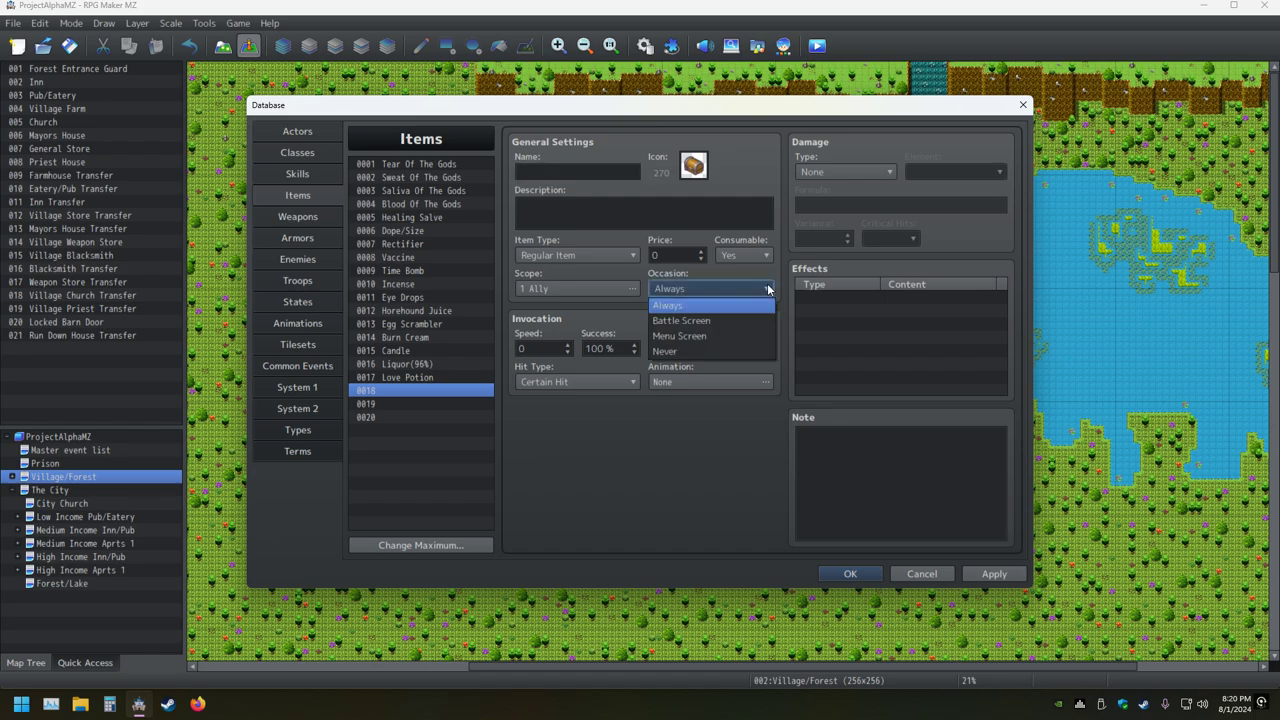
click(676, 337)
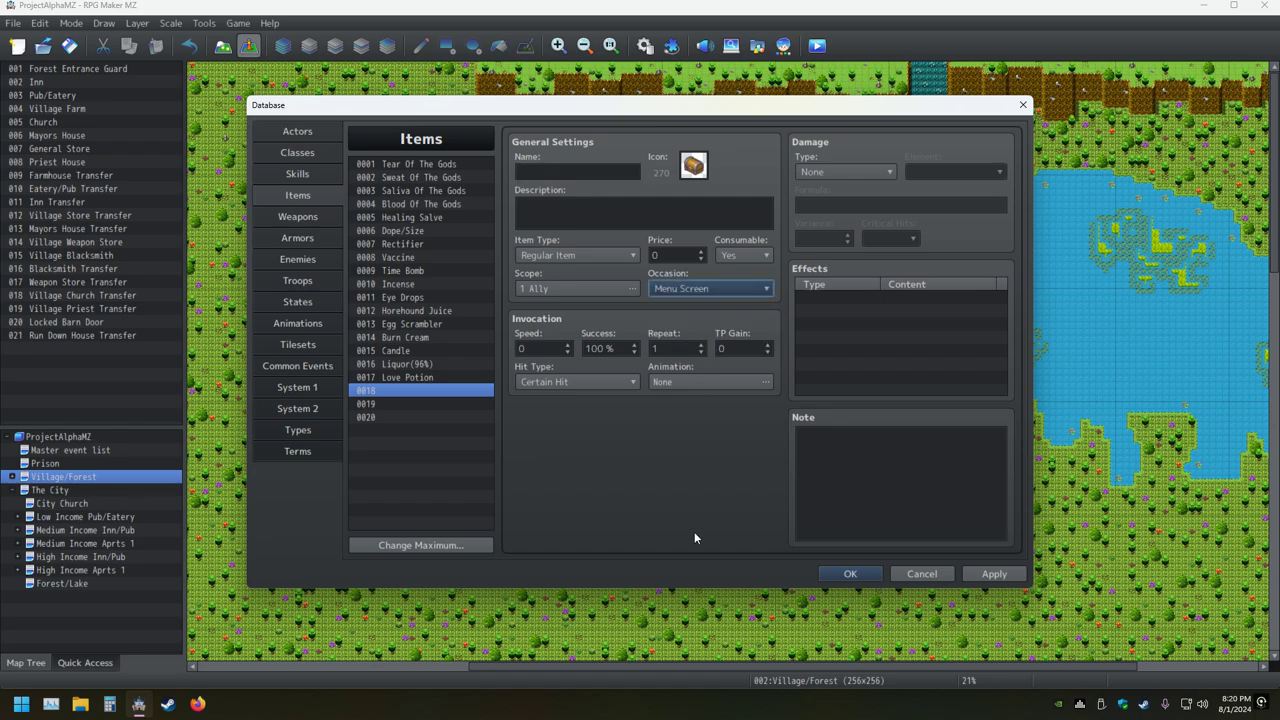
click(623, 290)
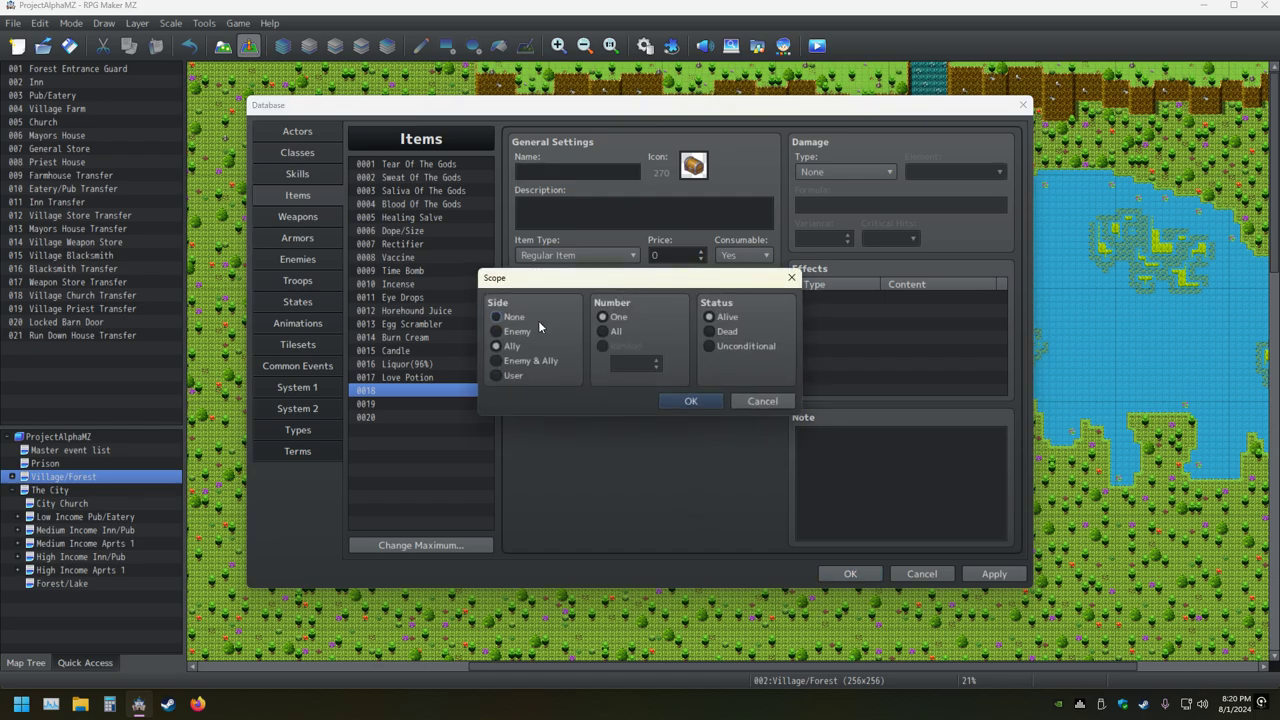
click(498, 317)
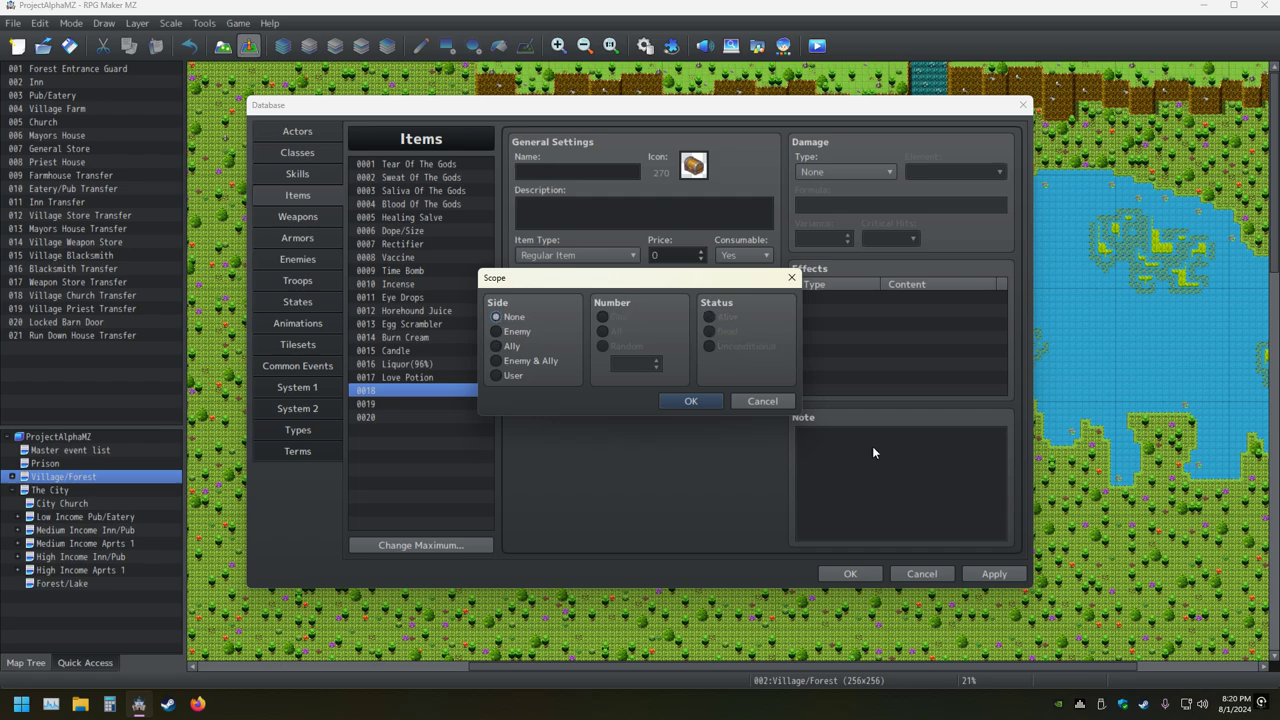
click(690, 401)
Change the item type of item 0018 to Key Item
click(618, 256)
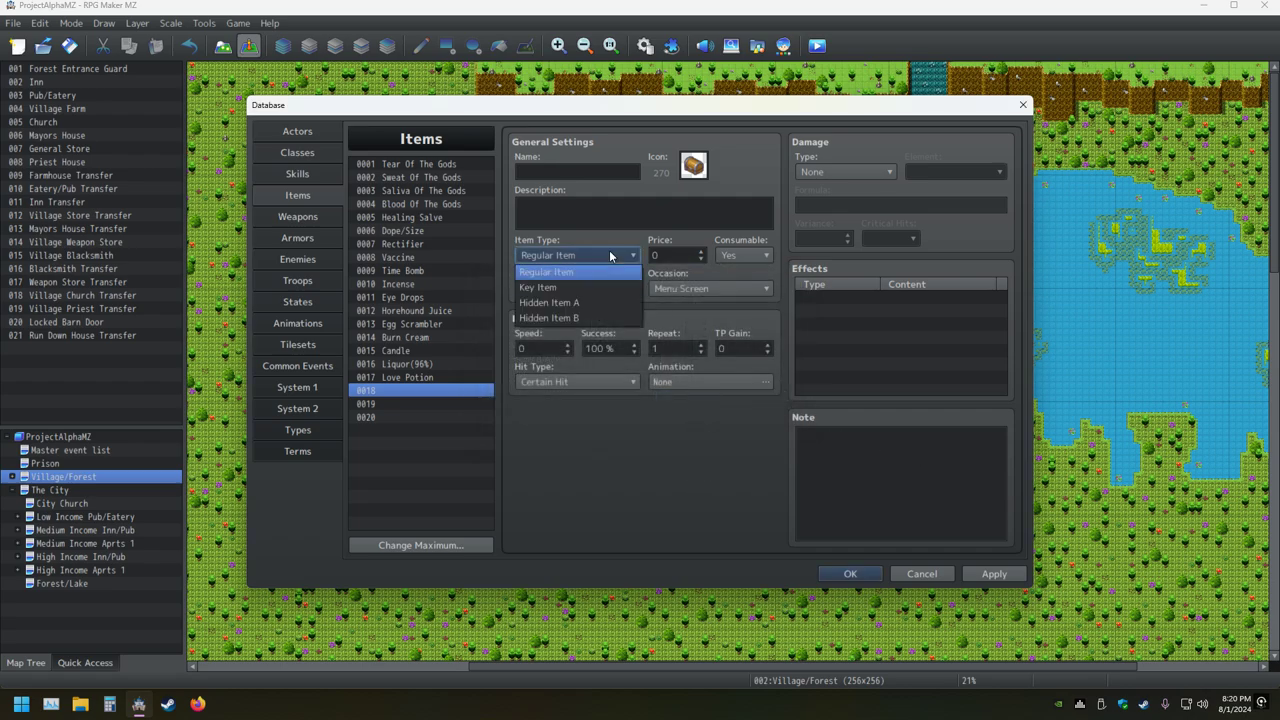
click(616, 270)
click(625, 256)
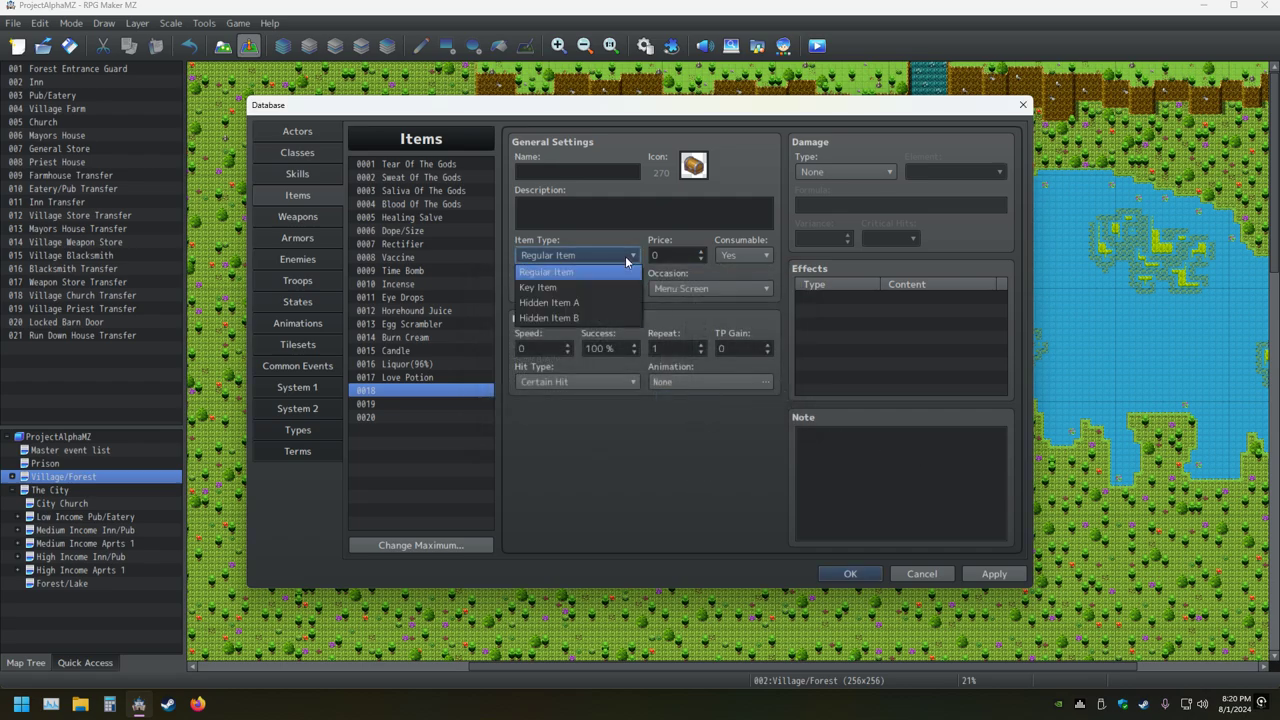
click(572, 290)
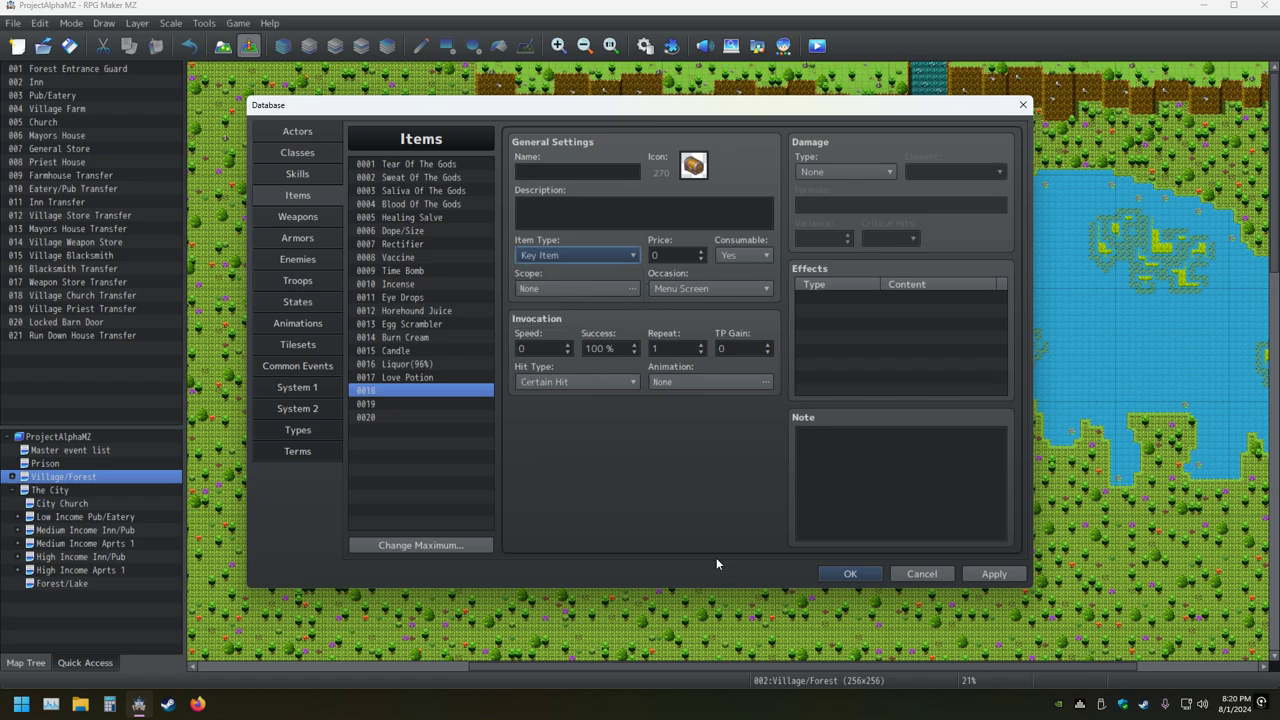
Give item 0018 the pink gift box icon, number 259
click(578, 170)
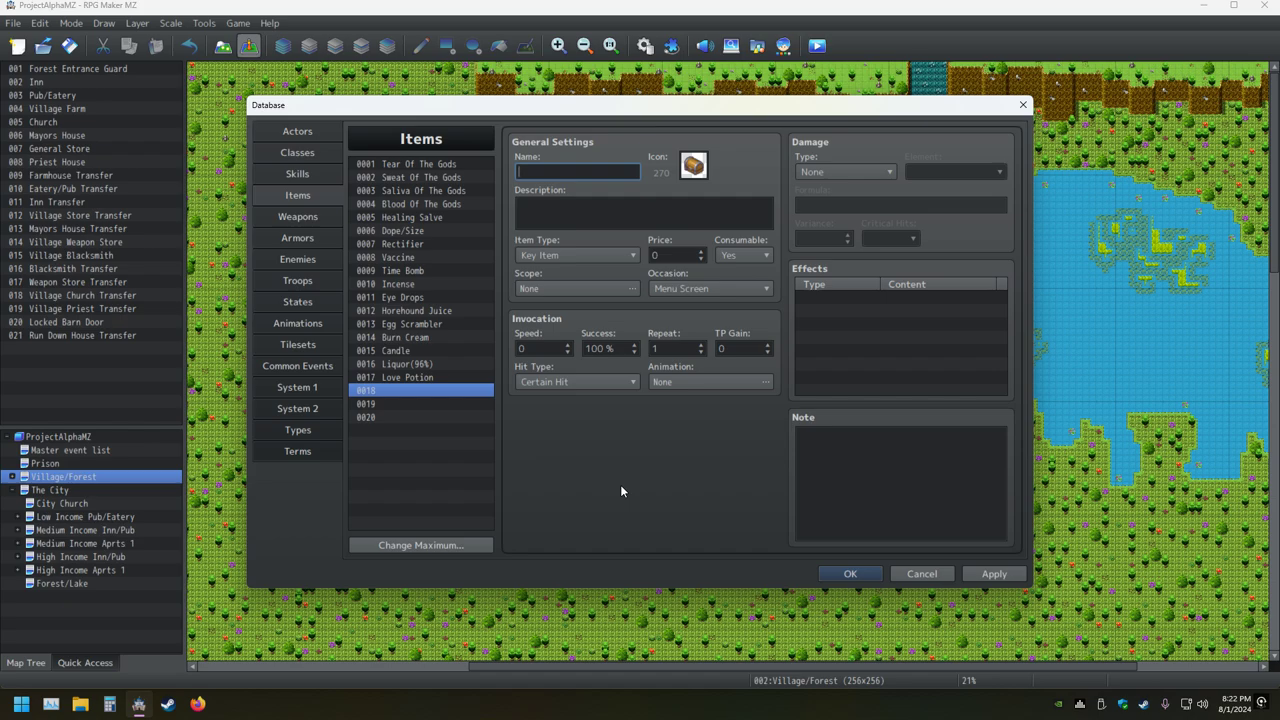
double_click(693, 166)
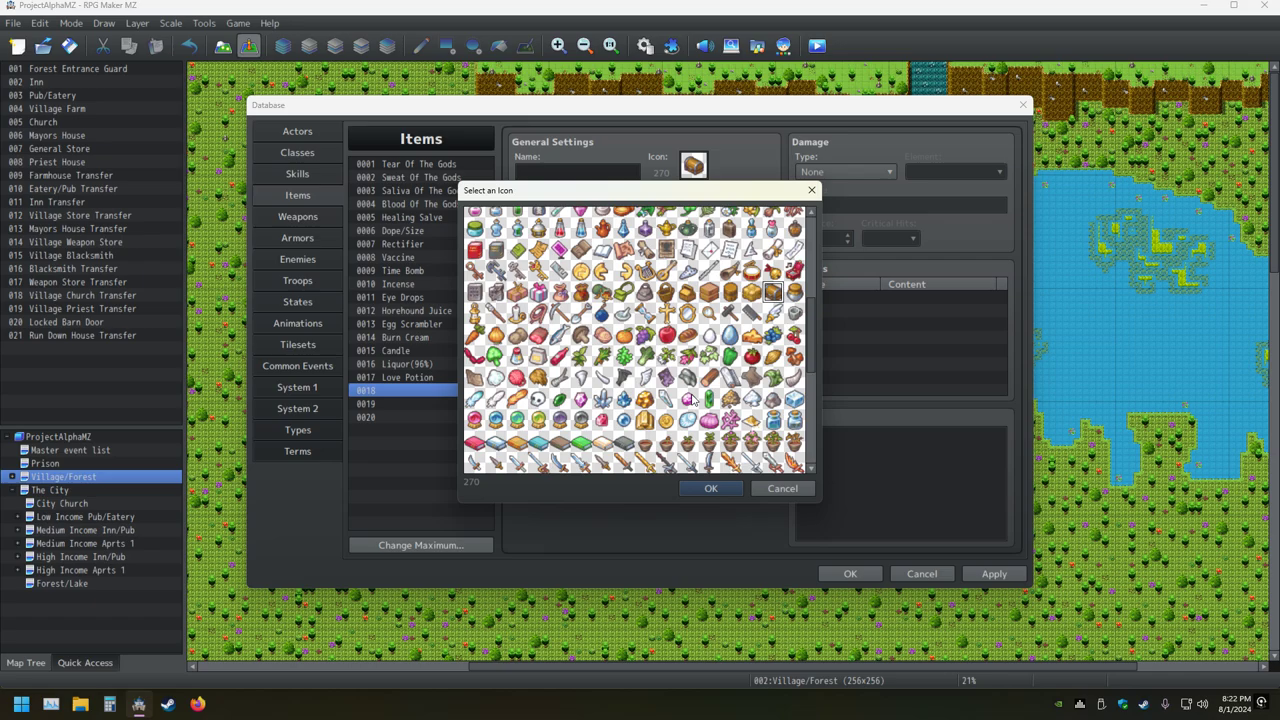
click(538, 292)
double_click(538, 292)
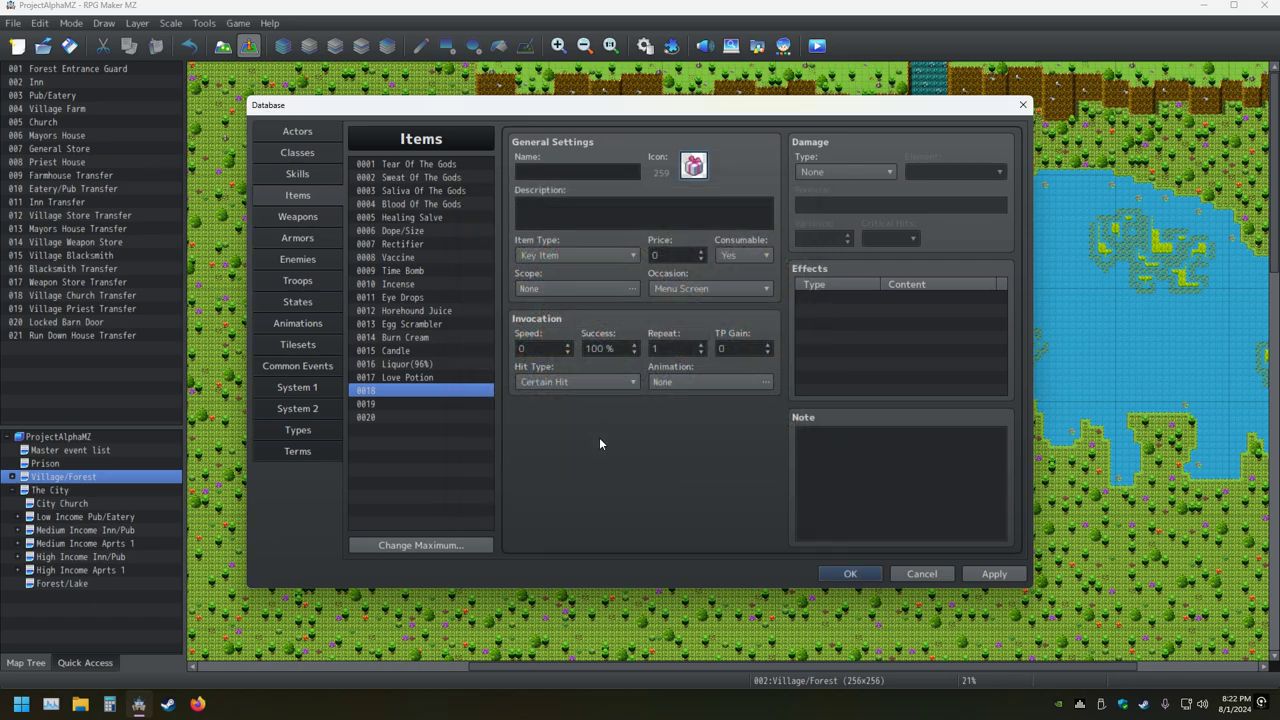
Name item 0018 "Present" with a capital P
click(593, 172)
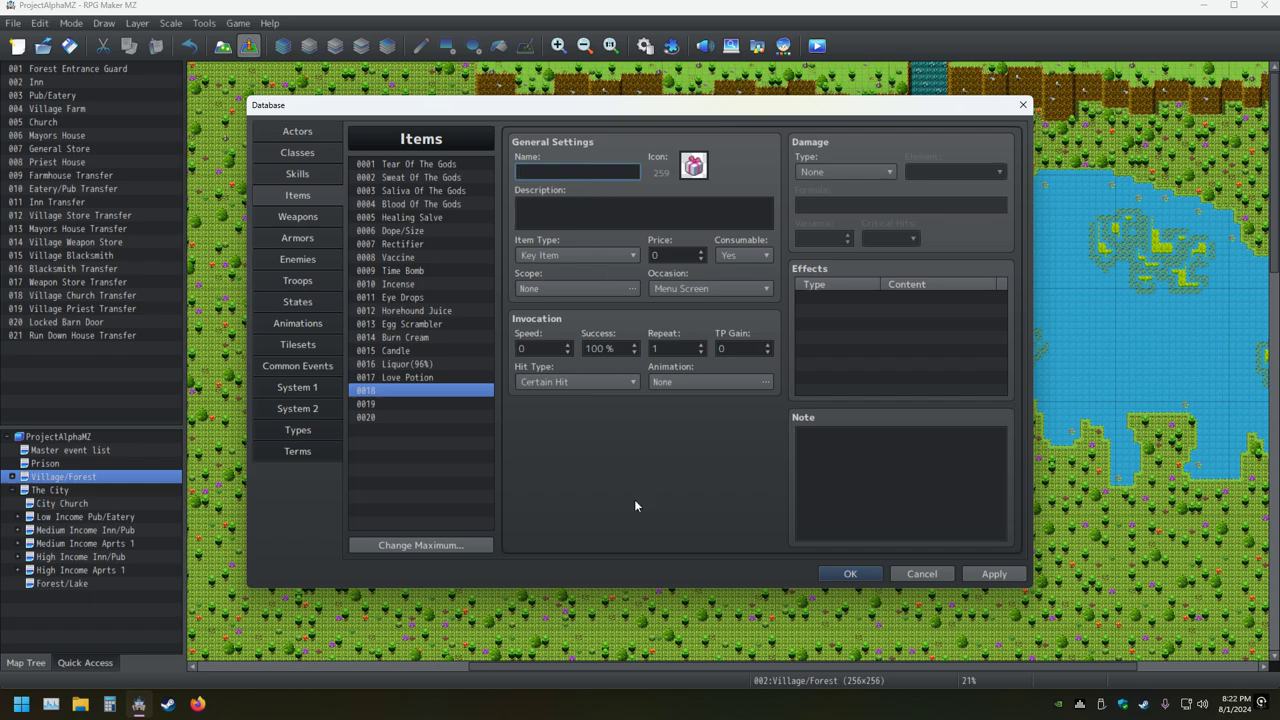
text(present)
key(BackSpace)
key(BackSpace)
key(BackSpace)
key(BackSpace)
key(BackSpace)
key(BackSpace)
key(BackSpace)
text(Present)
key(Tab)
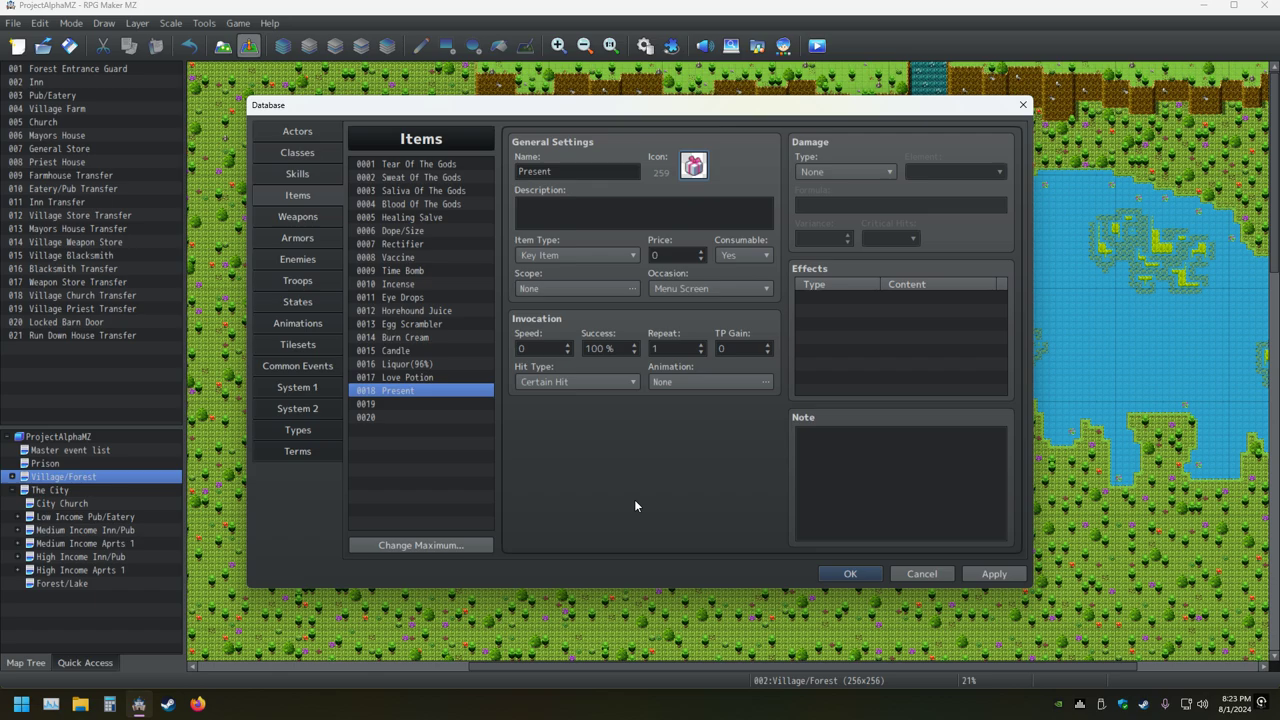
Extend the name of item 0018 to "Lucky Present"
double_click(560, 174)
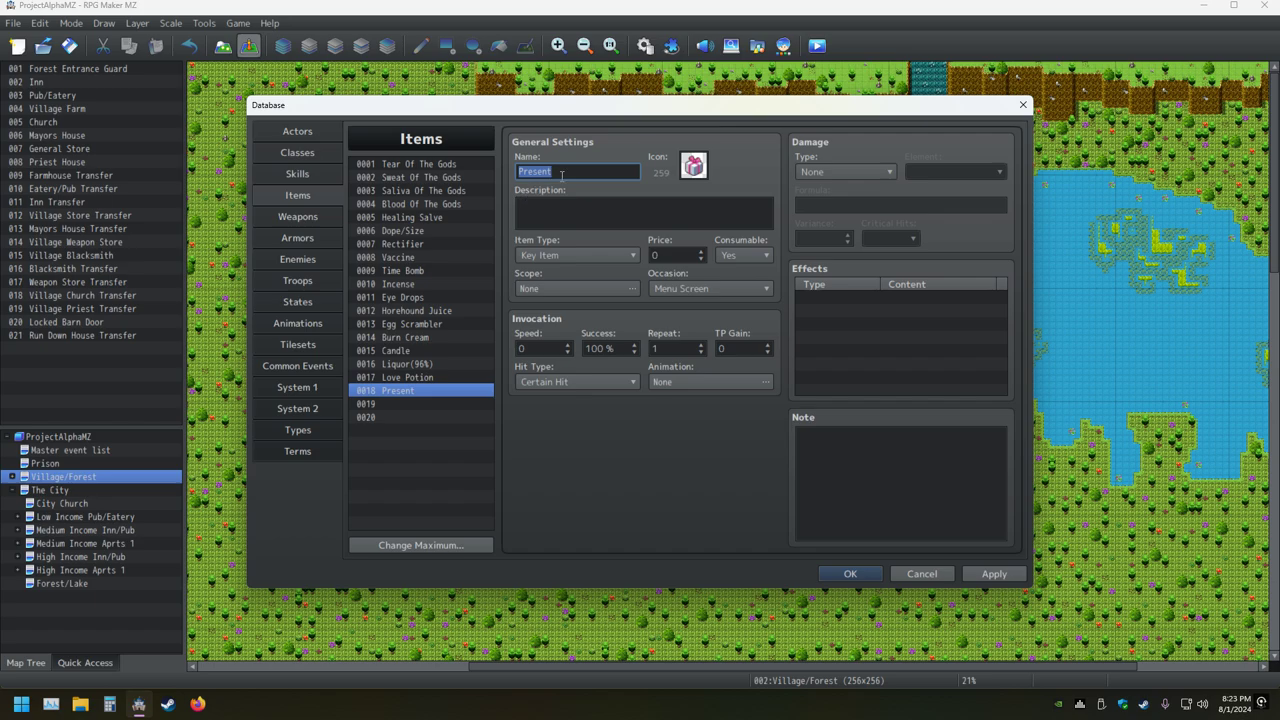
click(561, 174)
text(Lucky)
key(Tab)
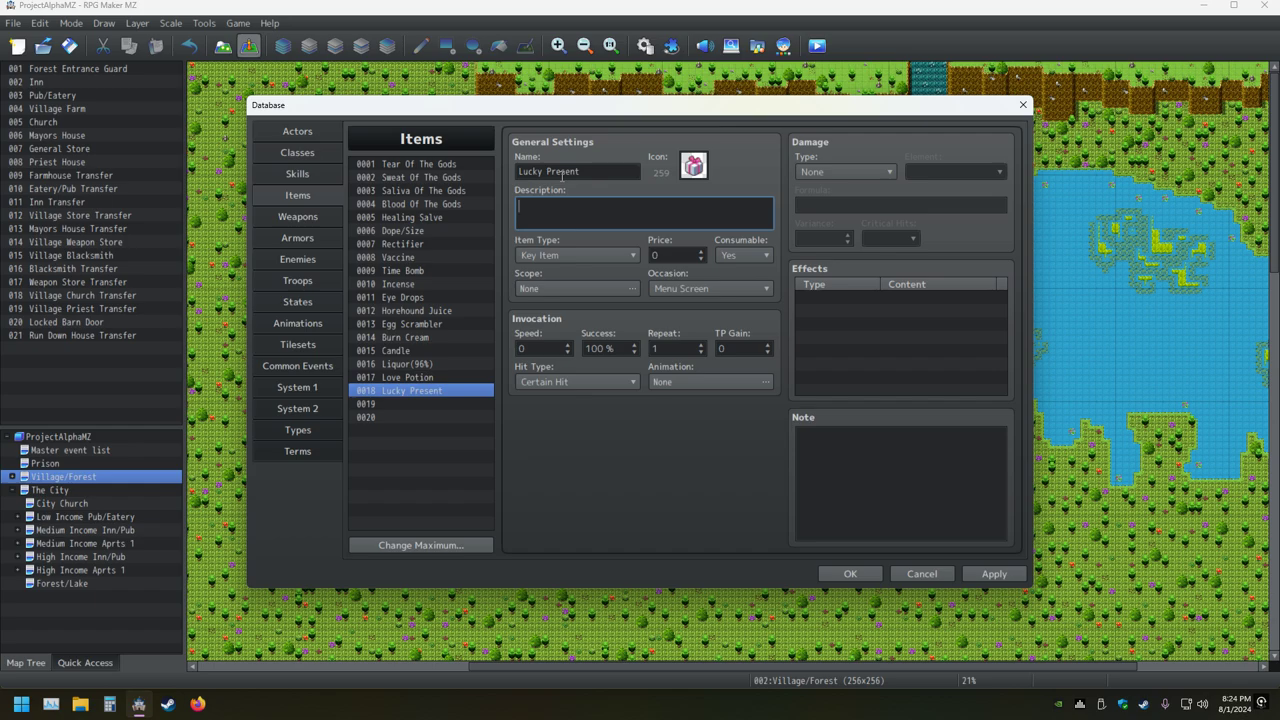
Enter the item description "Item dropped by monsters. Designed to mess with those who speedrun because yes!"
text(Item dropped by monsters. Designed to fu)
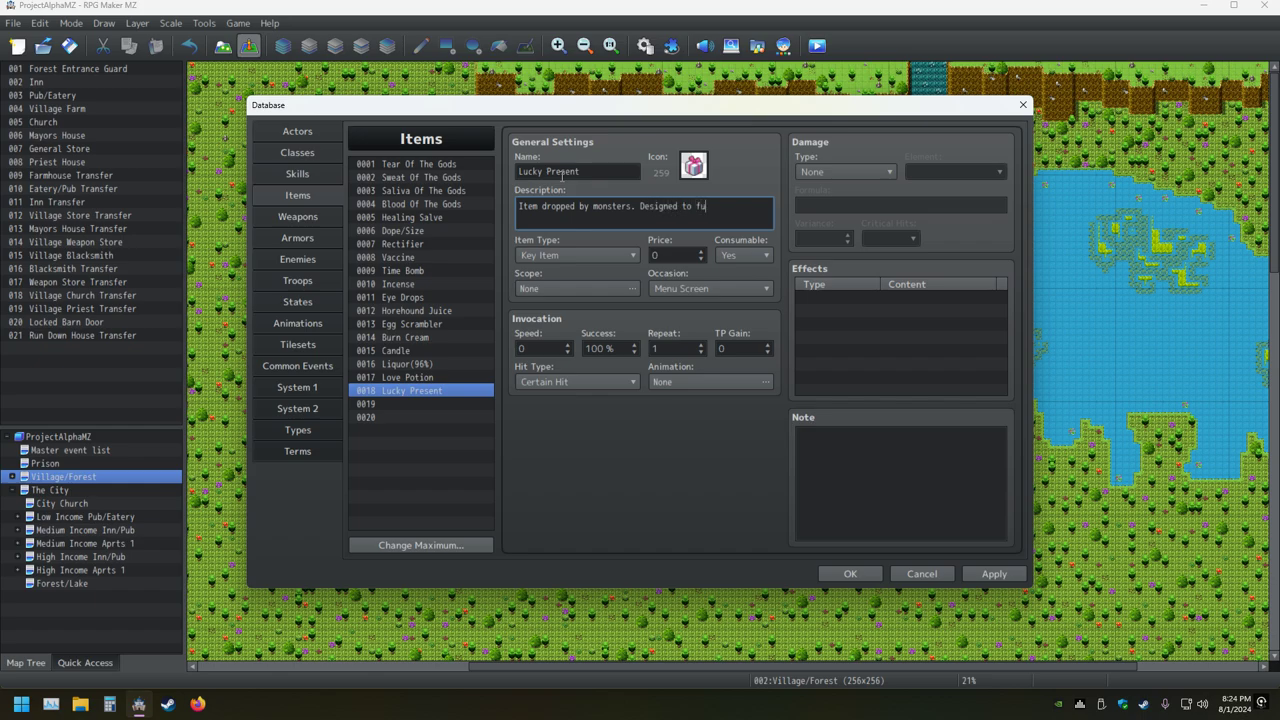
text(ck with)
key(BackSpace)
key(BackSpace)
key(BackSpace)
key(BackSpace)
key(BackSpace)
key(BackSpace)
key(BackSpace)
key(BackSpace)
text(mess with the)
key(BackSpace)
key(BackSpace)
text(hose)
text( who speed)
text(run)
text(.)
key(BackSpace)
text(because)
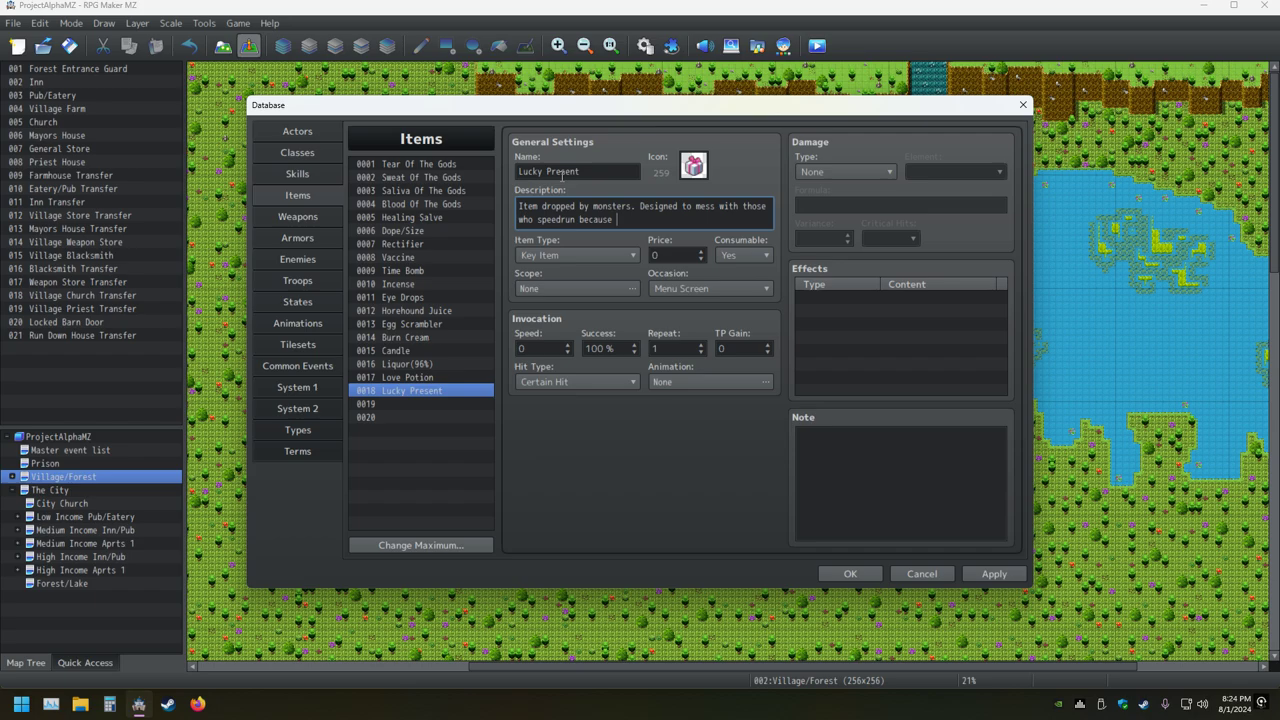
text( yes!)
Delete the conditional branch that checks for an equipped Short Bow from common event 0001
click(300, 365)
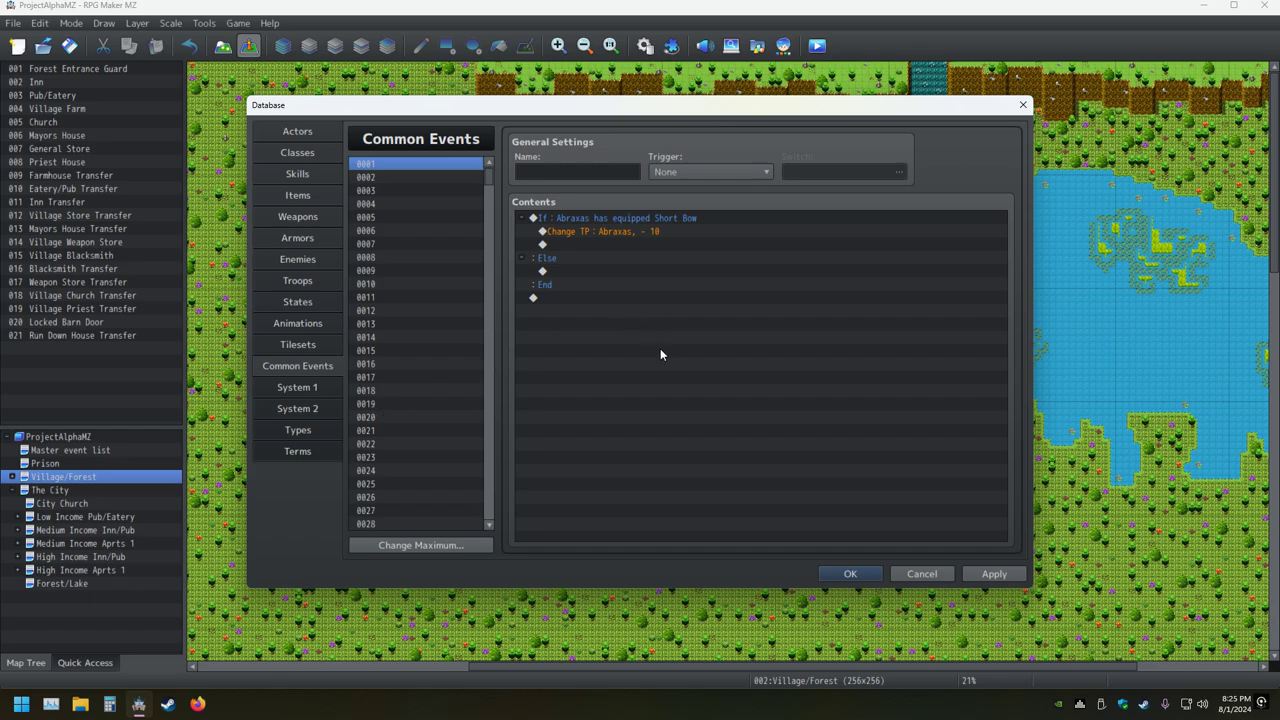
click(604, 222)
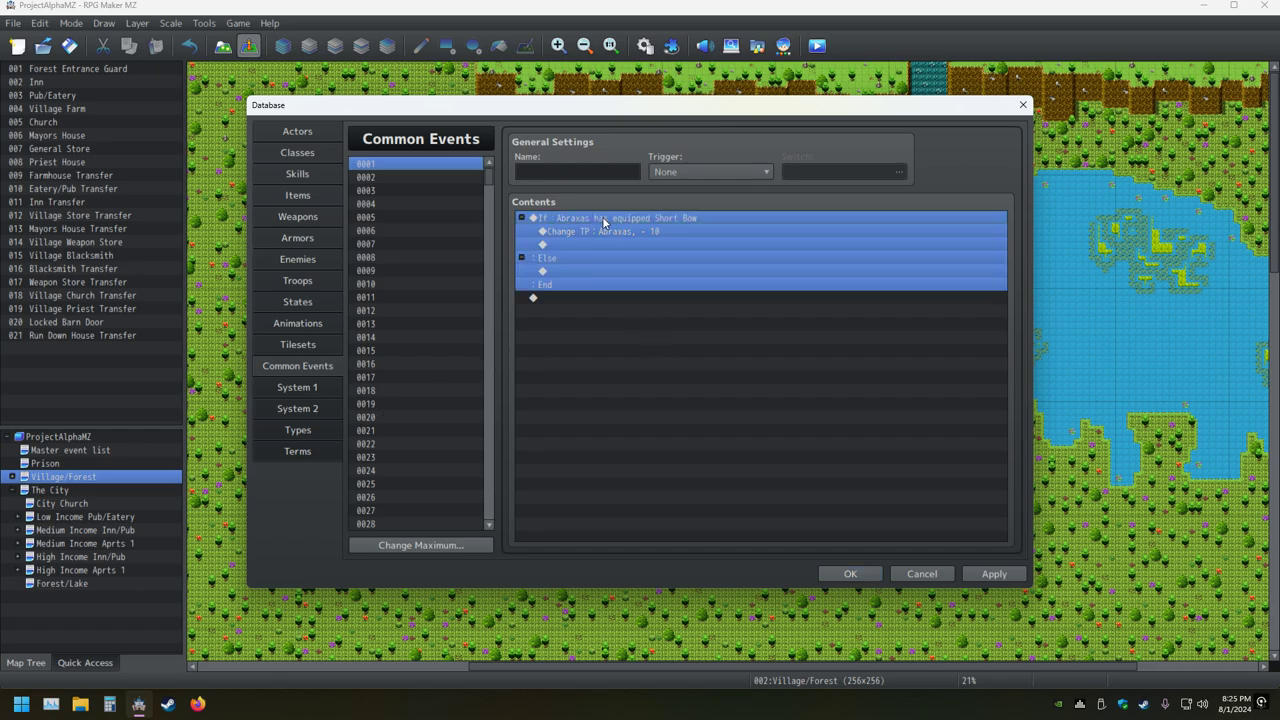
key(Delete)
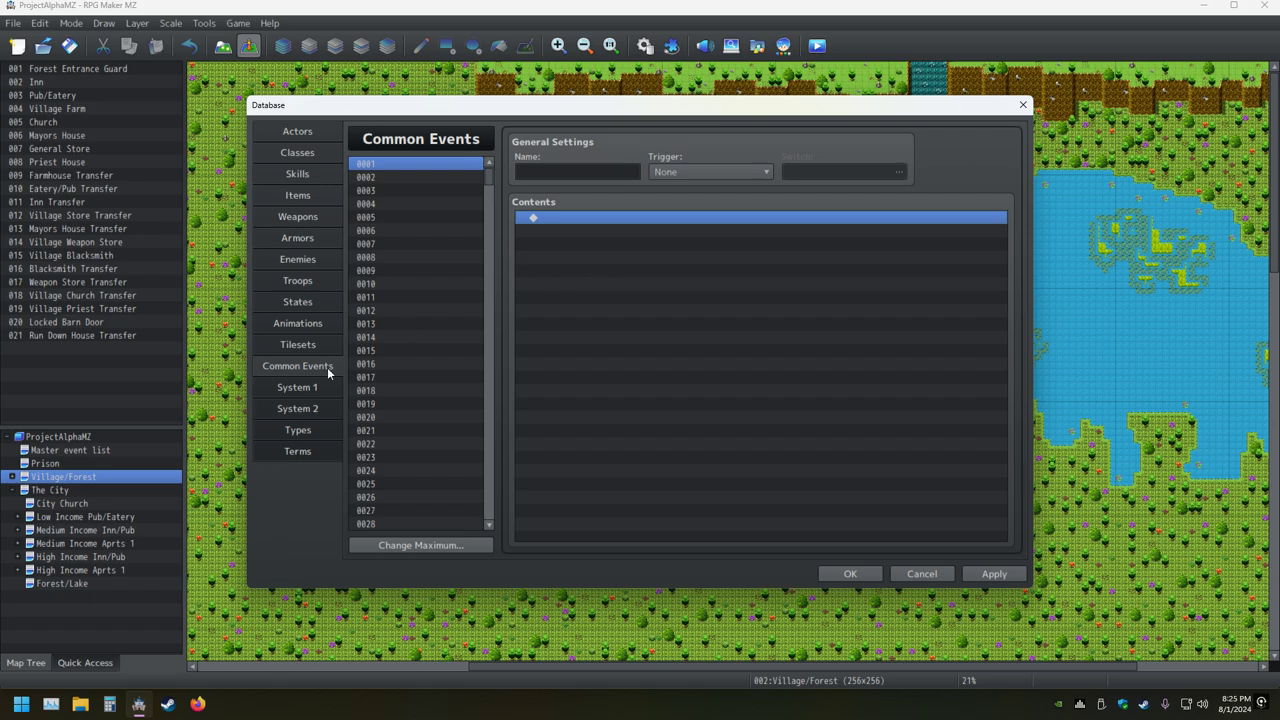
Name common event 0001 "Speedrun Proofing"
click(557, 169)
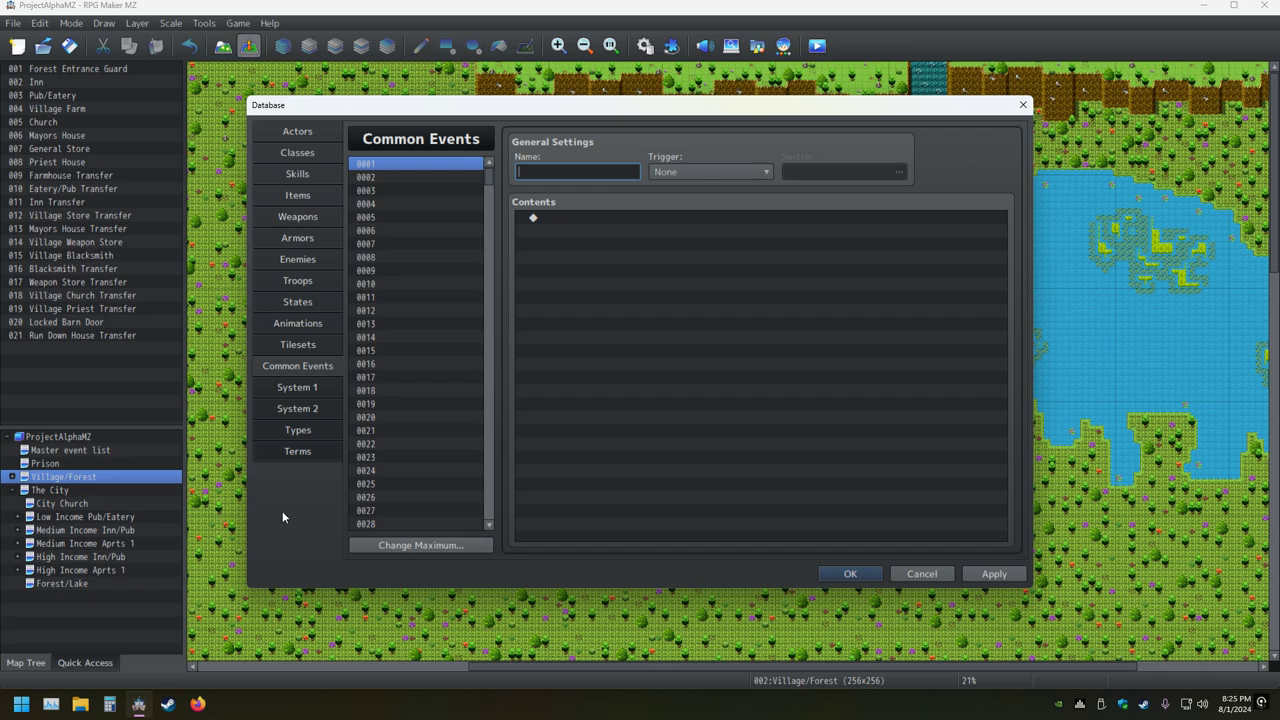
text(Speedrun proofing)
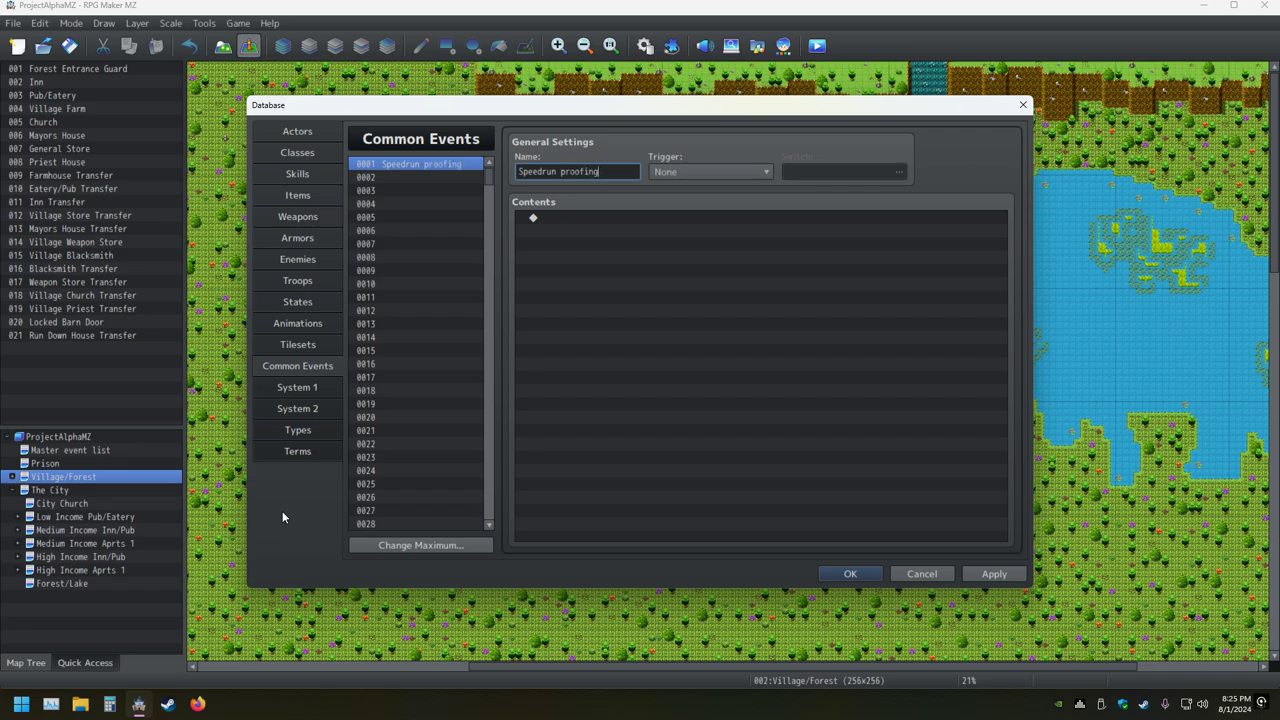
key(BackSpace)
text(P)
click(574, 219)
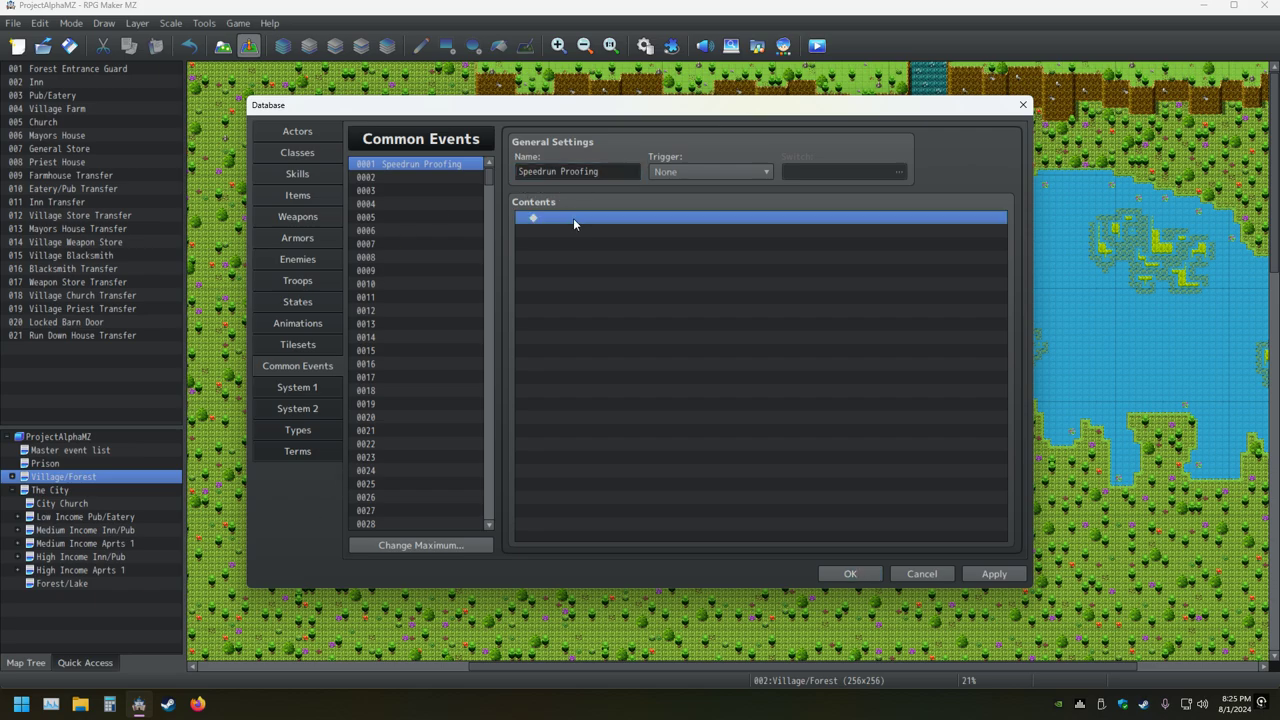
click(702, 171)
click(695, 172)
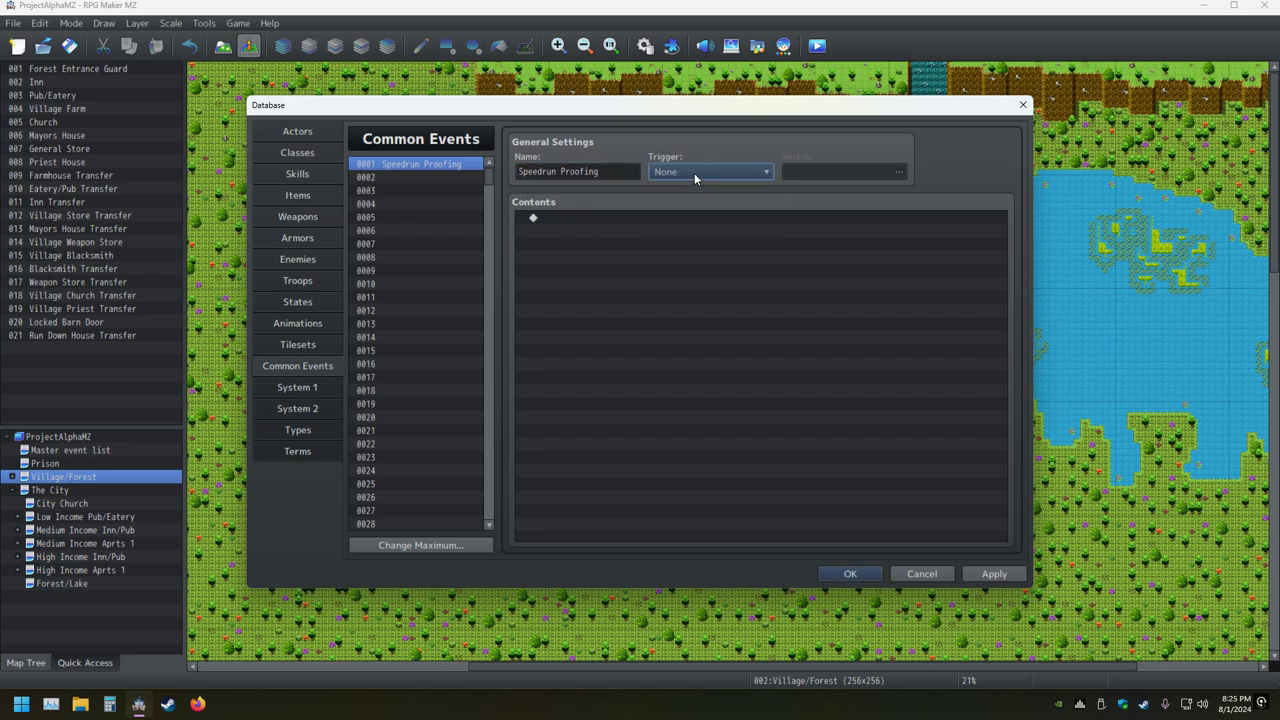
click(573, 219)
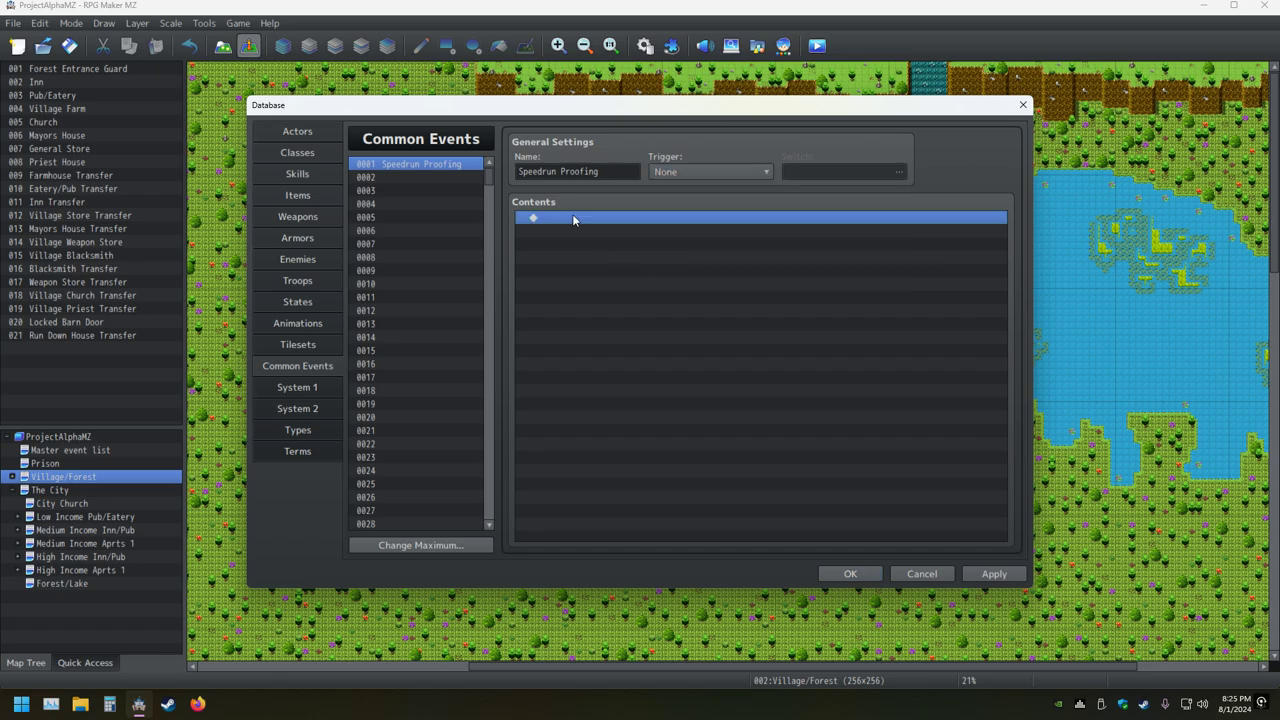
double_click(573, 219)
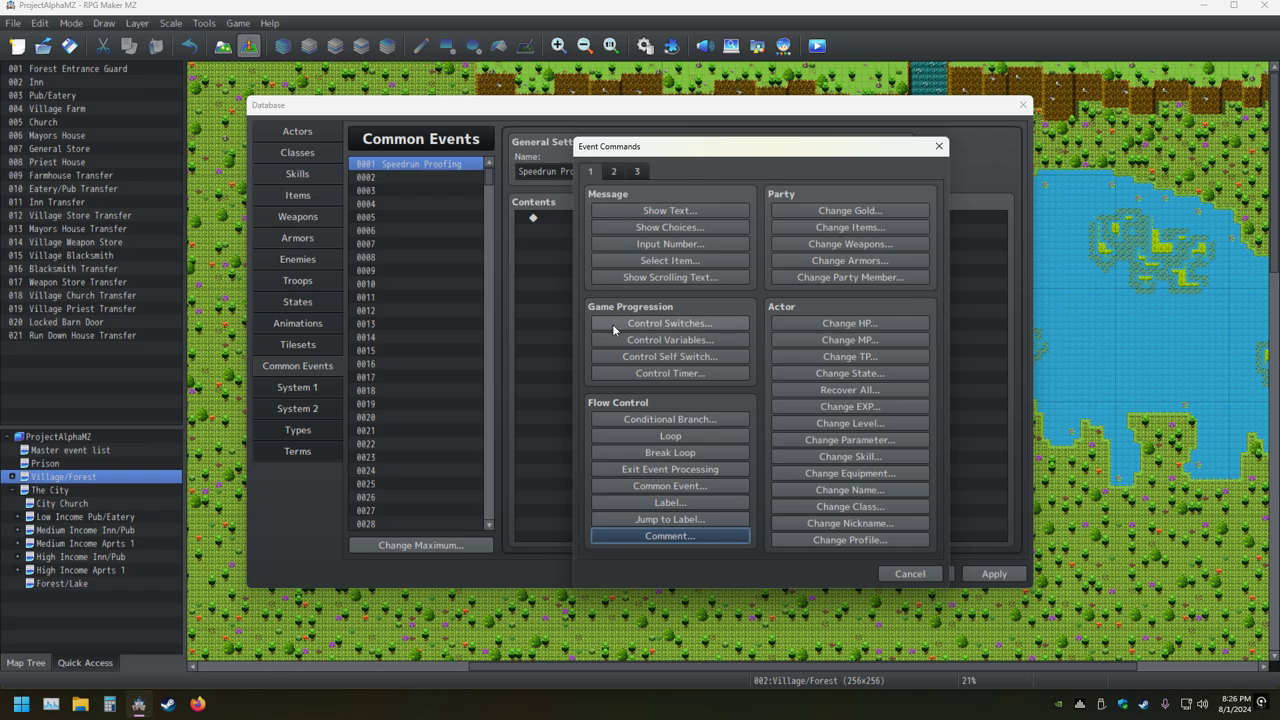
click(670, 340)
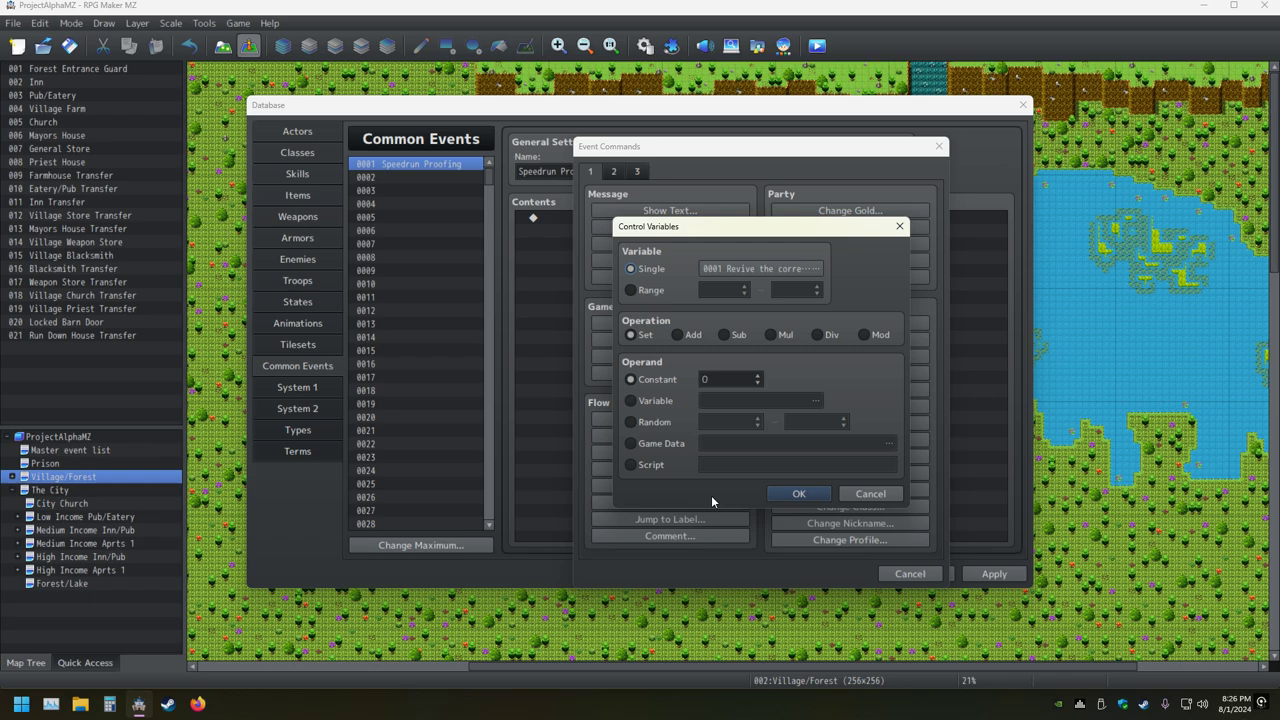
click(632, 422)
click(748, 421)
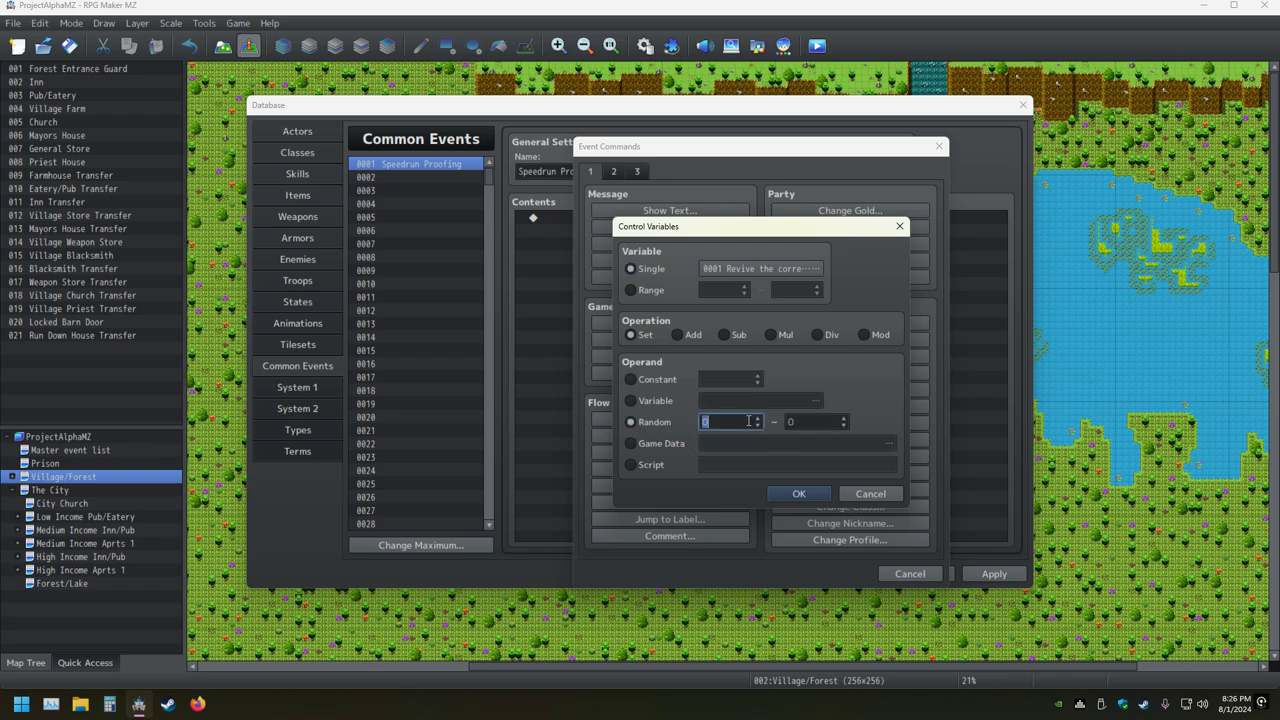
text(1)
key(Tab)
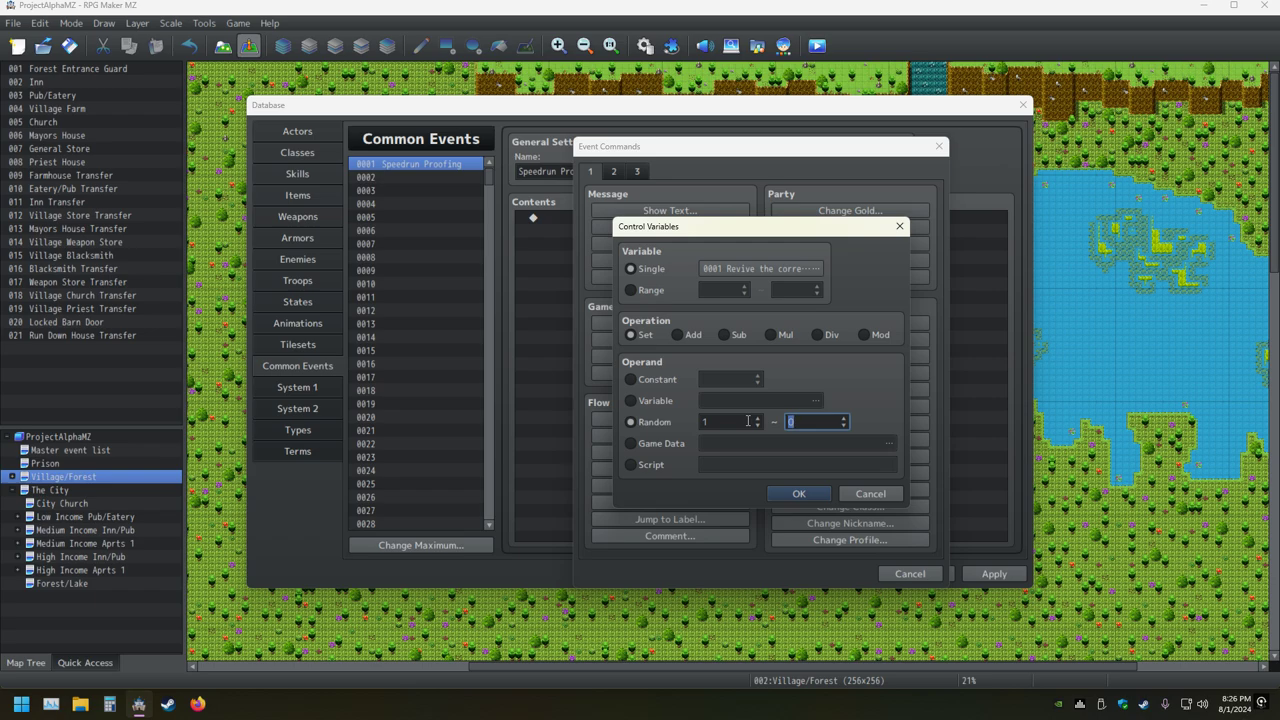
text(17)
key(Escape)
key(Escape)
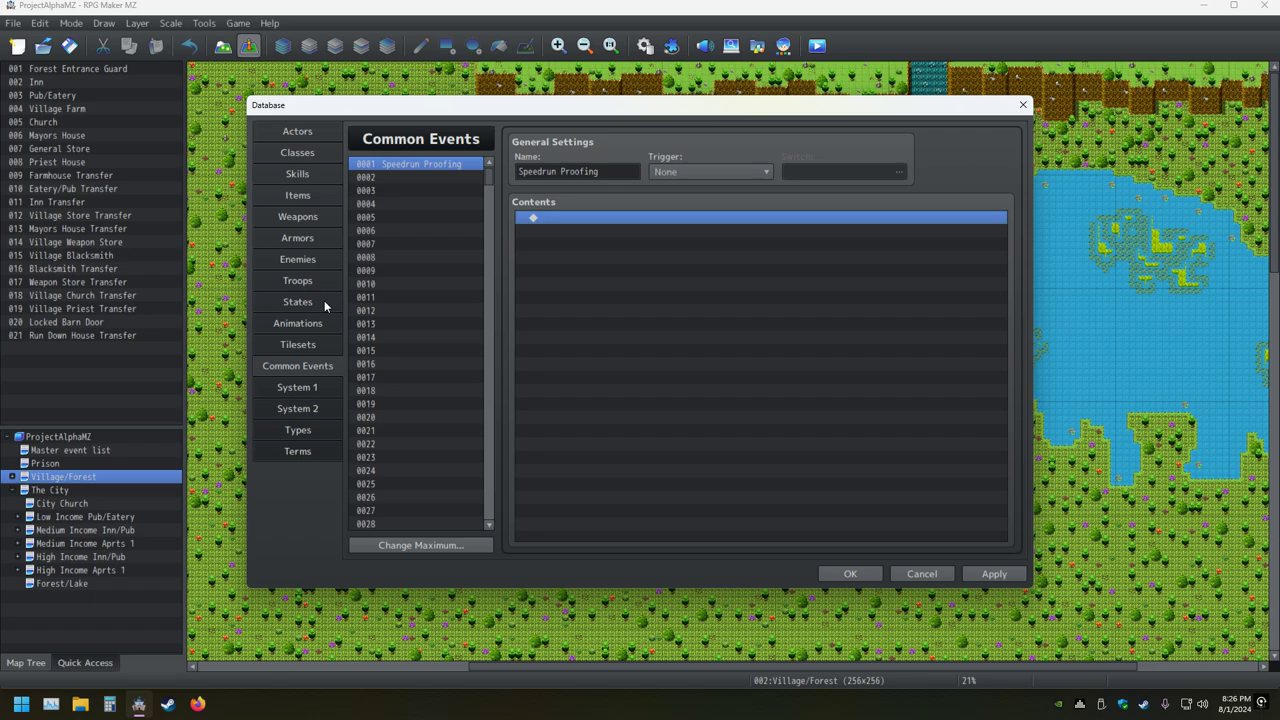
Copy the Lucky Present item from slot 0018 into slot 0020
click(308, 196)
right_click(383, 388)
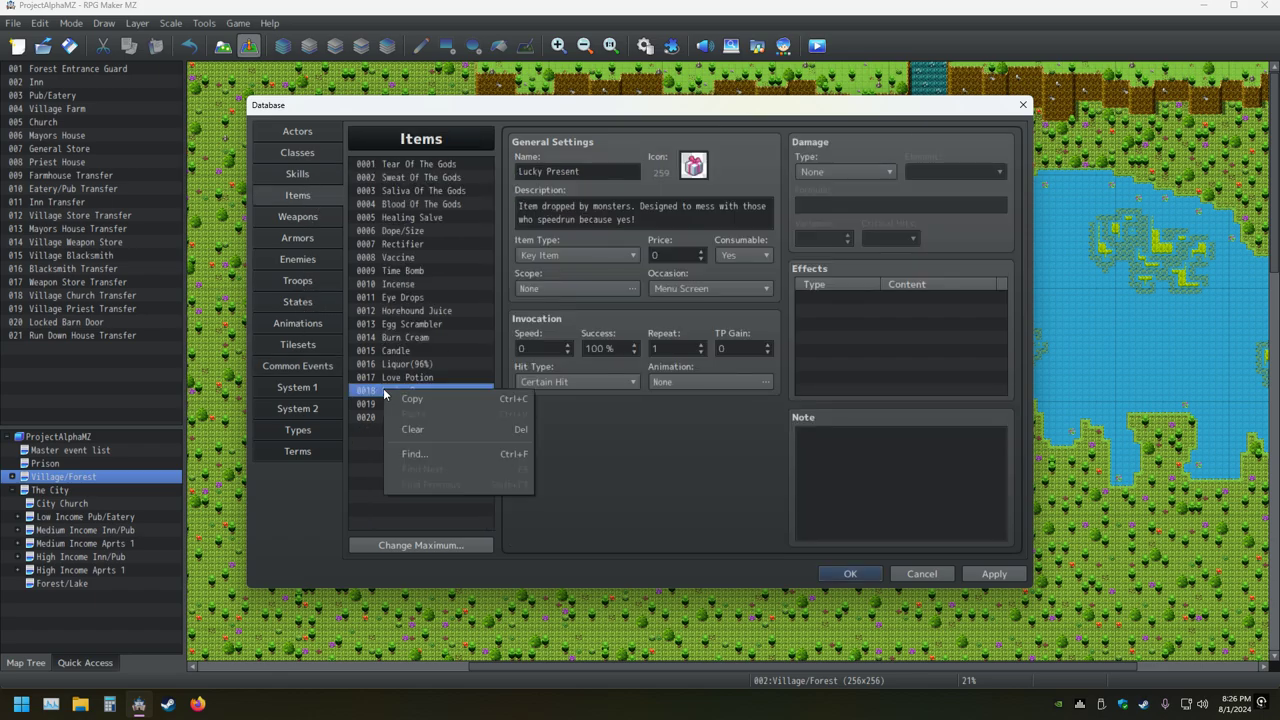
click(412, 399)
click(409, 417)
right_click(409, 415)
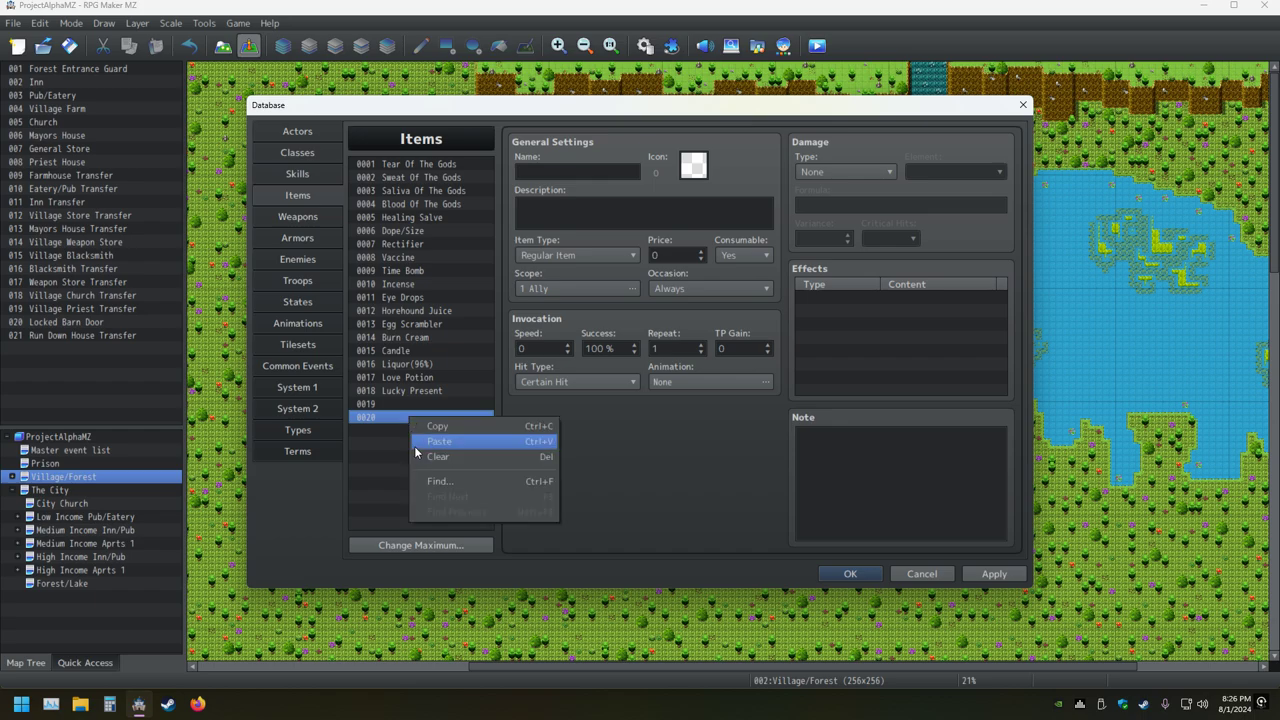
click(420, 446)
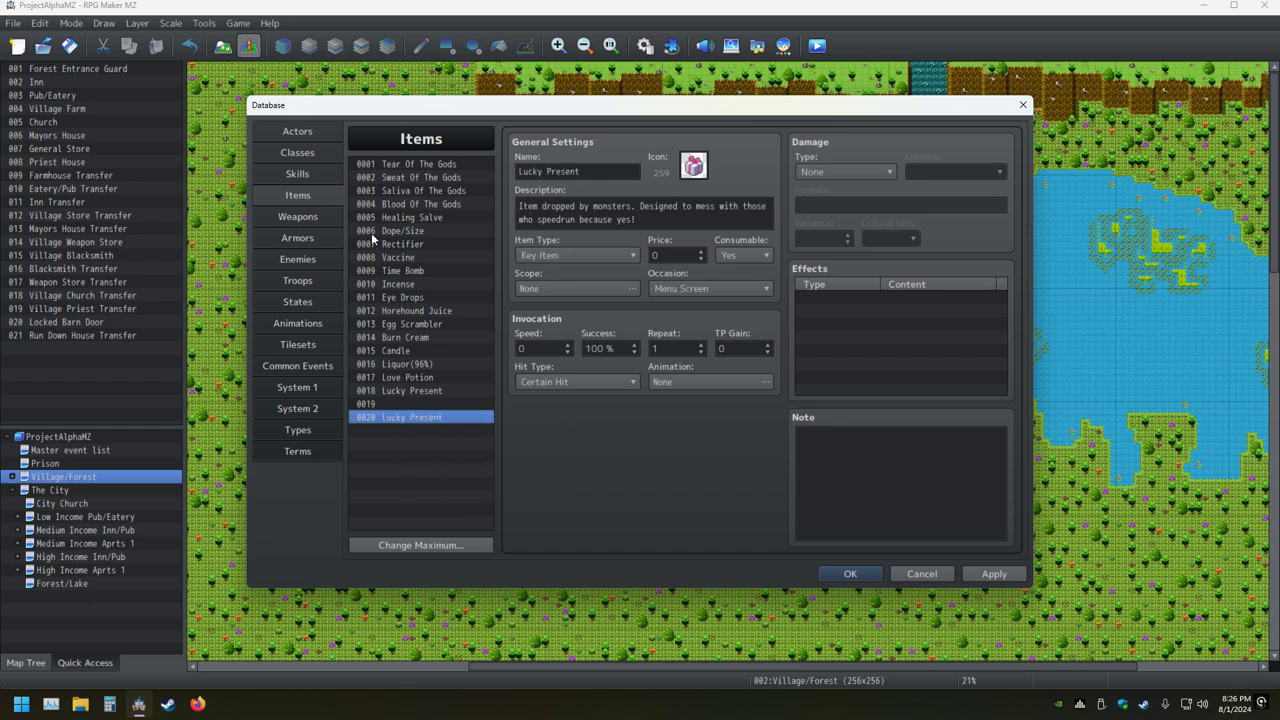
Copy items 0001 through 0018 and paste them starting at slot 0002, shifting the whole list down by one
right_click(376, 164)
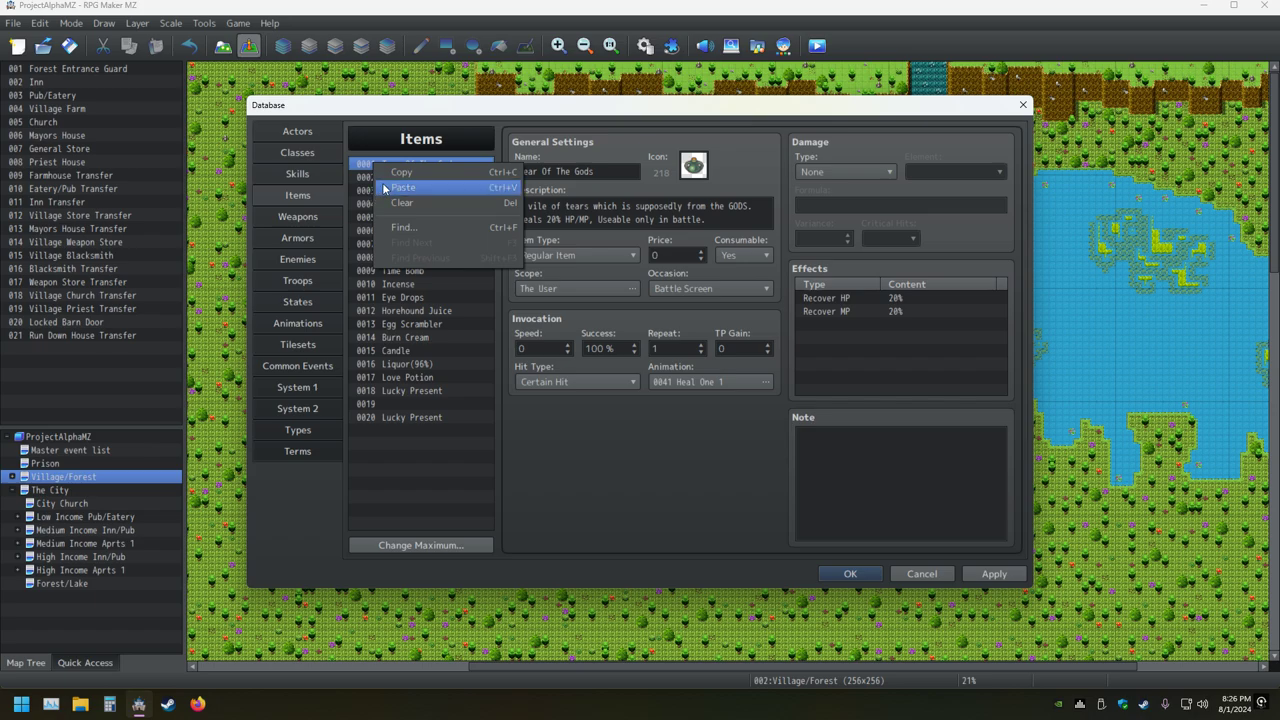
click(395, 177)
right_click(368, 164)
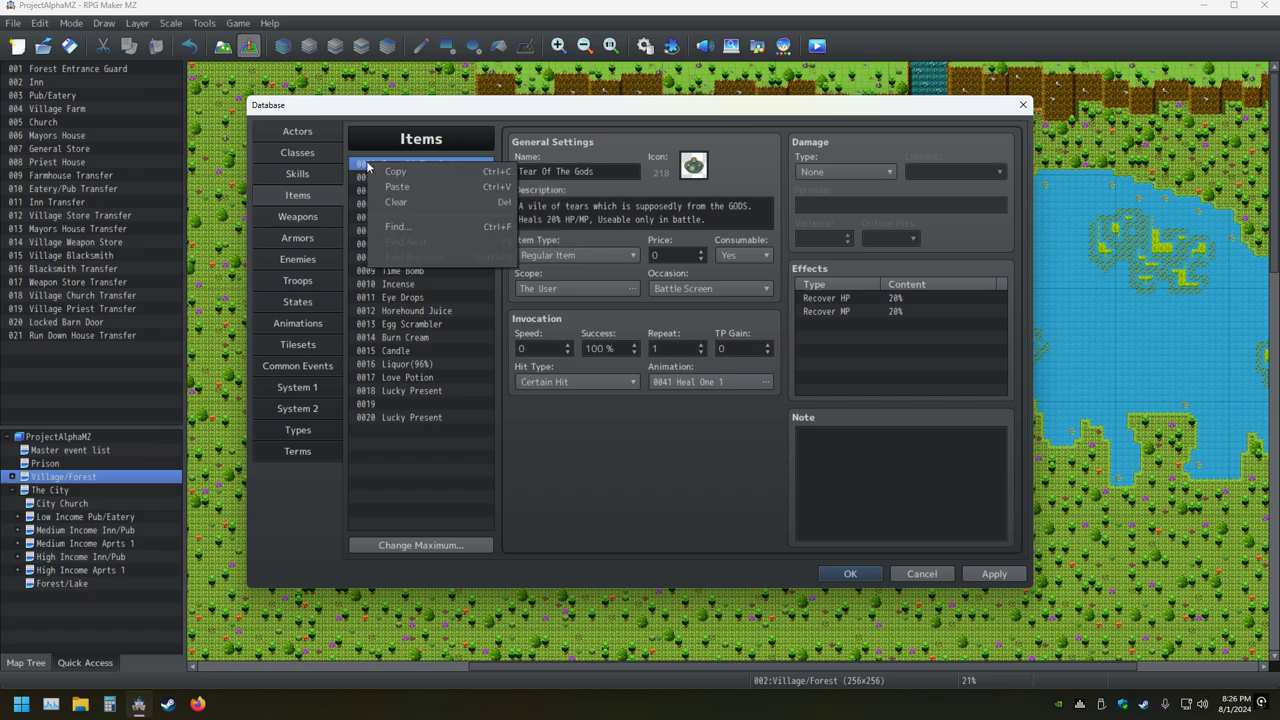
click(355, 168)
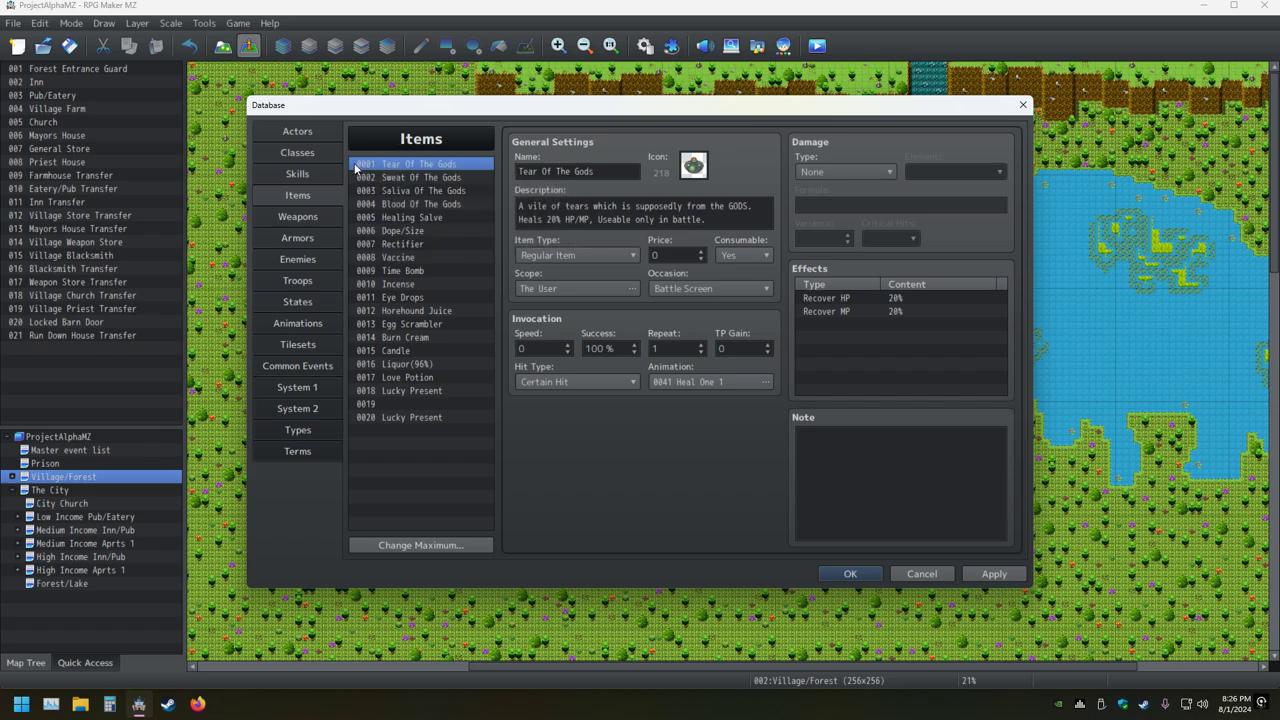
key(shift+Down)
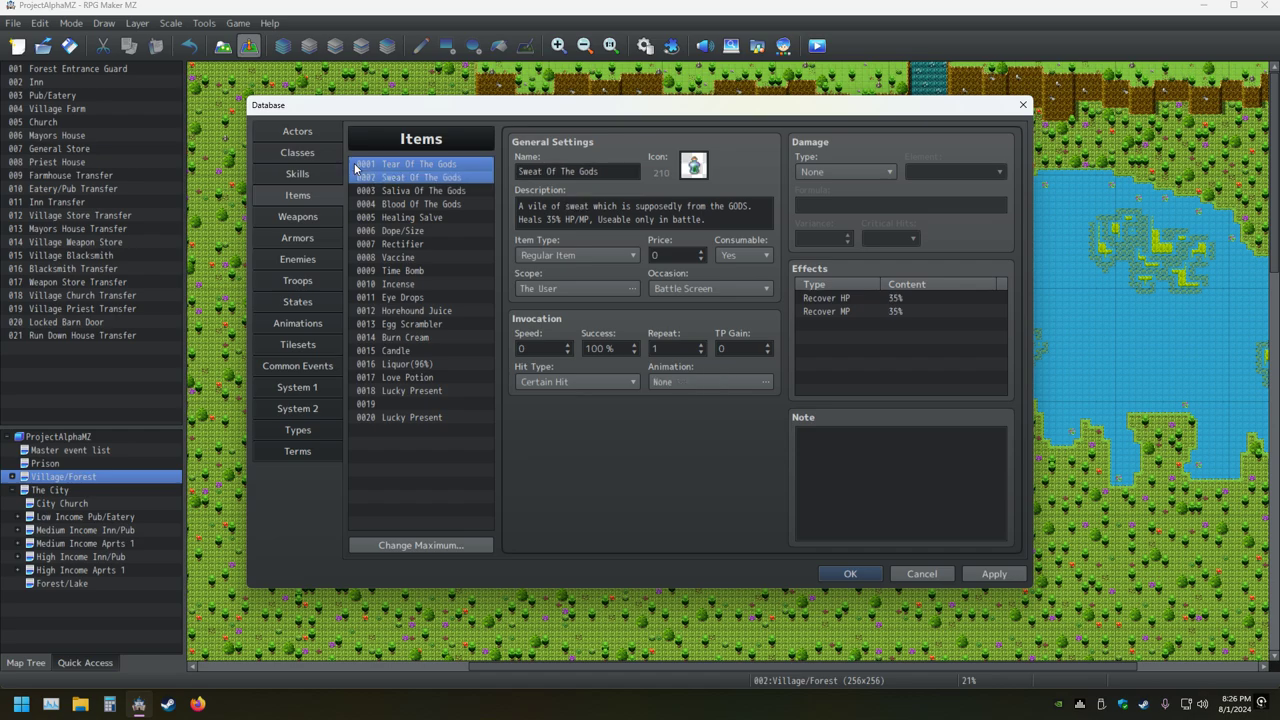
key(shift+Down)
key(shift+Down)
key(shift+Down)
key(shift+Down)
key(shift+Down)
key(shift+Down)
key(shift+Down)
key(shift+Down)
key(shift+Down)
key(shift+Down)
key(shift+Down)
key(shift+Down)
key(shift+Down)
key(shift+Down)
key(shift+Down)
key(shift+Down)
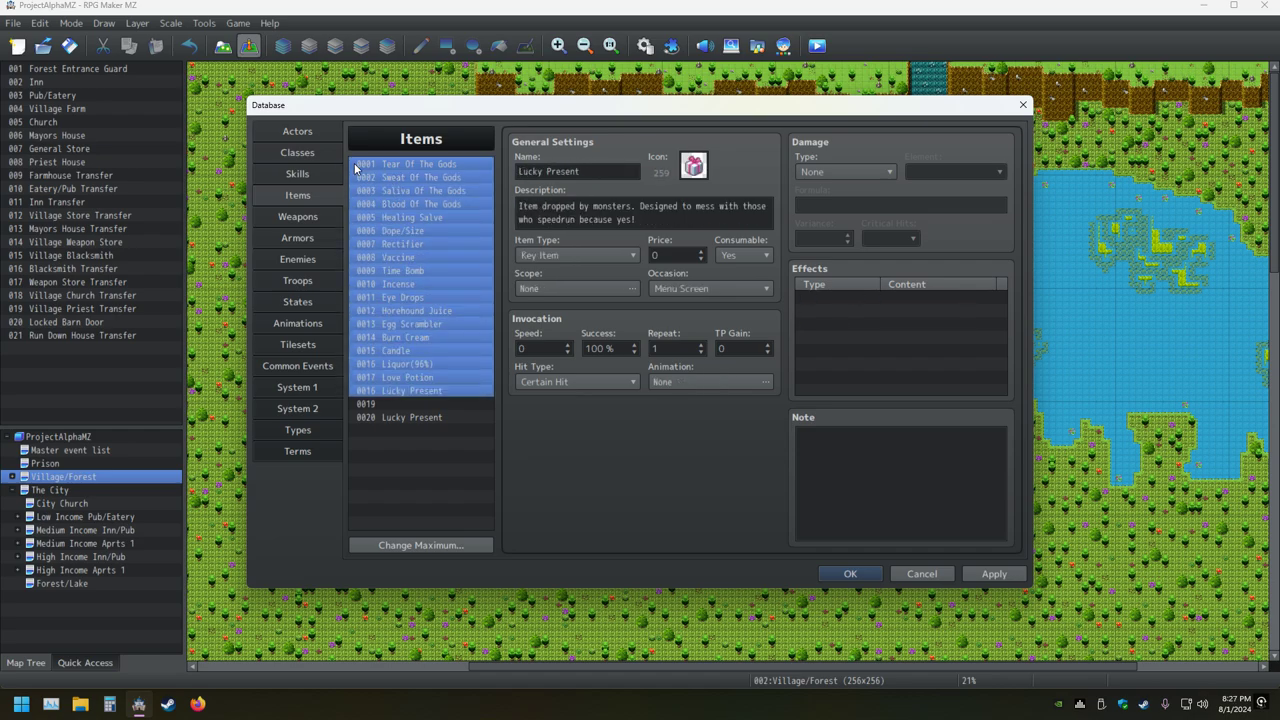
key(Down)
key(Up)
key(Up)
key(Up)
key(Up)
key(Up)
key(Up)
key(Up)
key(Up)
key(Up)
key(Up)
key(Up)
key(Up)
key(Up)
key(Up)
key(Up)
key(Up)
key(Up)
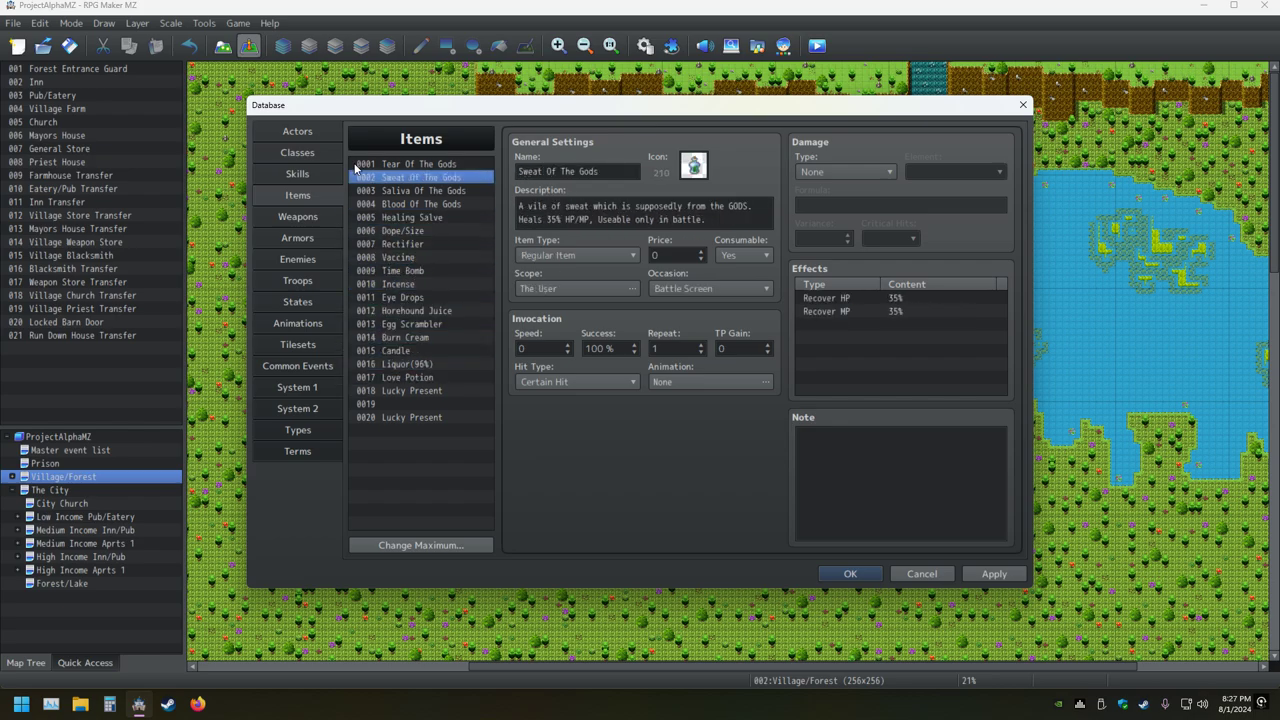
key(ctrl+v)
Clear the duplicate Tear Of The Gods in item slot 0001 and the duplicate Lucky Present in slot 0020
click(355, 166)
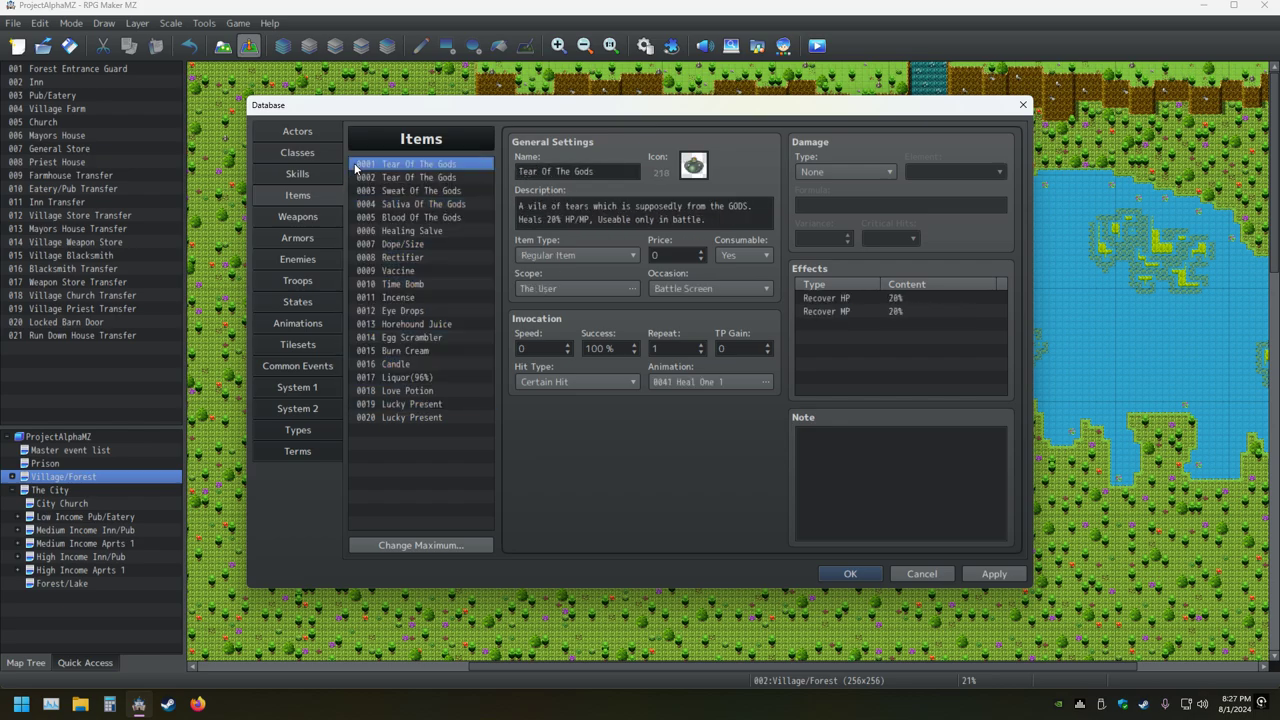
key(Delete)
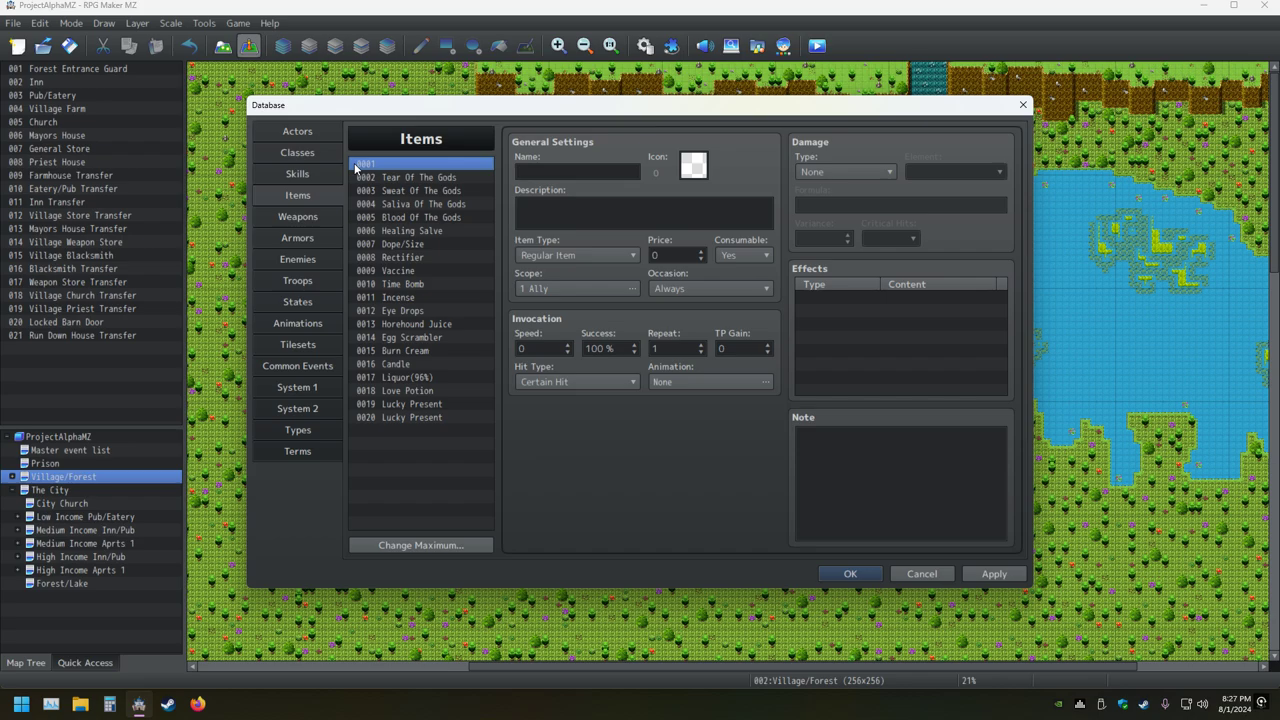
key(Down)
key(Down)
key(Down)
key(Down)
key(Down)
key(Down)
key(Down)
key(Down)
key(Down)
key(Down)
key(Down)
key(Down)
key(Down)
key(Down)
key(Down)
key(Down)
key(Down)
key(Down)
key(Down)
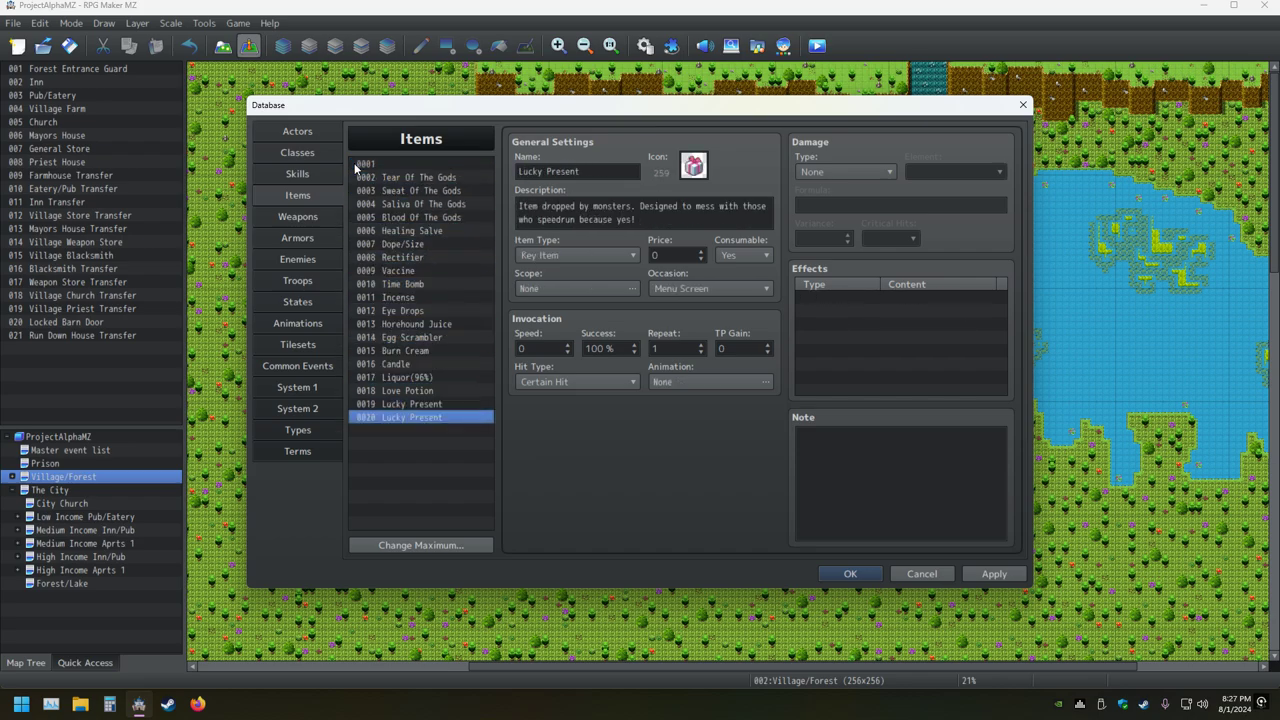
key(Up)
key(Down)
key(Delete)
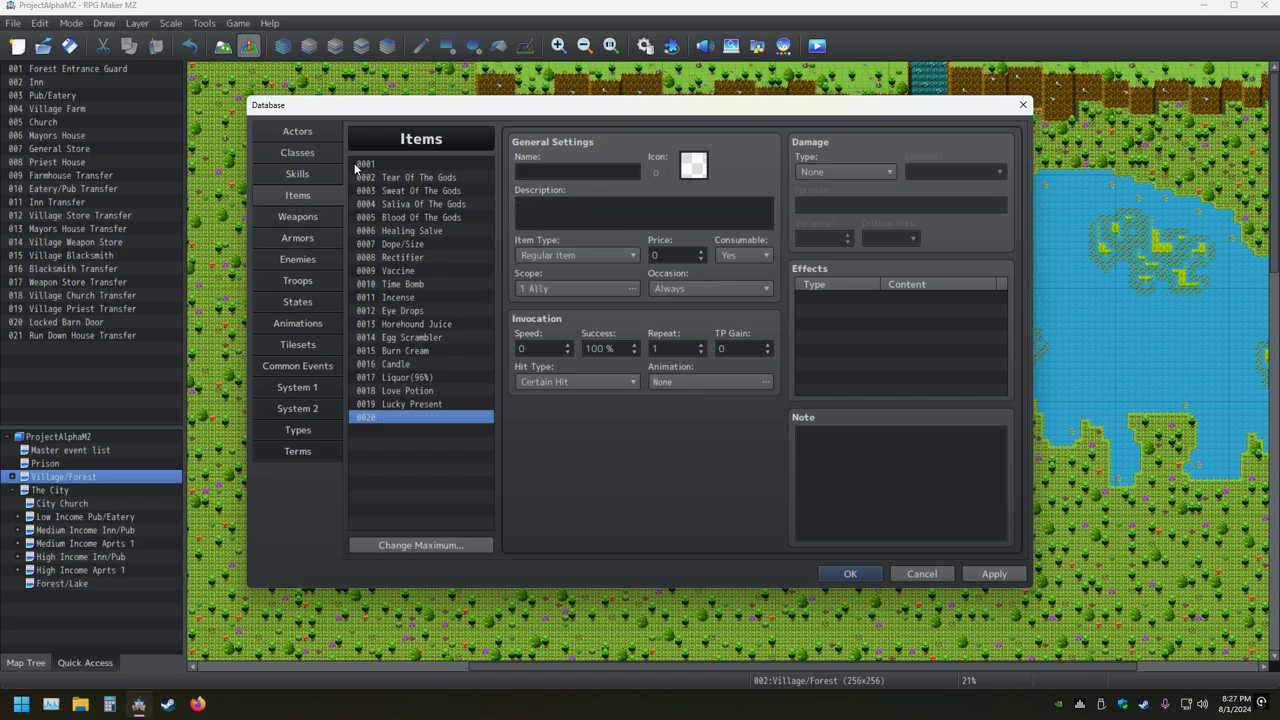
Copy the Lucky Present item from slot 0019 into the empty slot 0001
key(Up)
key(Up)
key(Up)
key(Up)
key(Up)
key(Up)
key(Up)
key(Up)
key(Up)
key(Up)
key(Up)
key(Up)
key(Up)
key(Up)
key(Up)
key(Up)
key(Up)
key(Up)
key(Up)
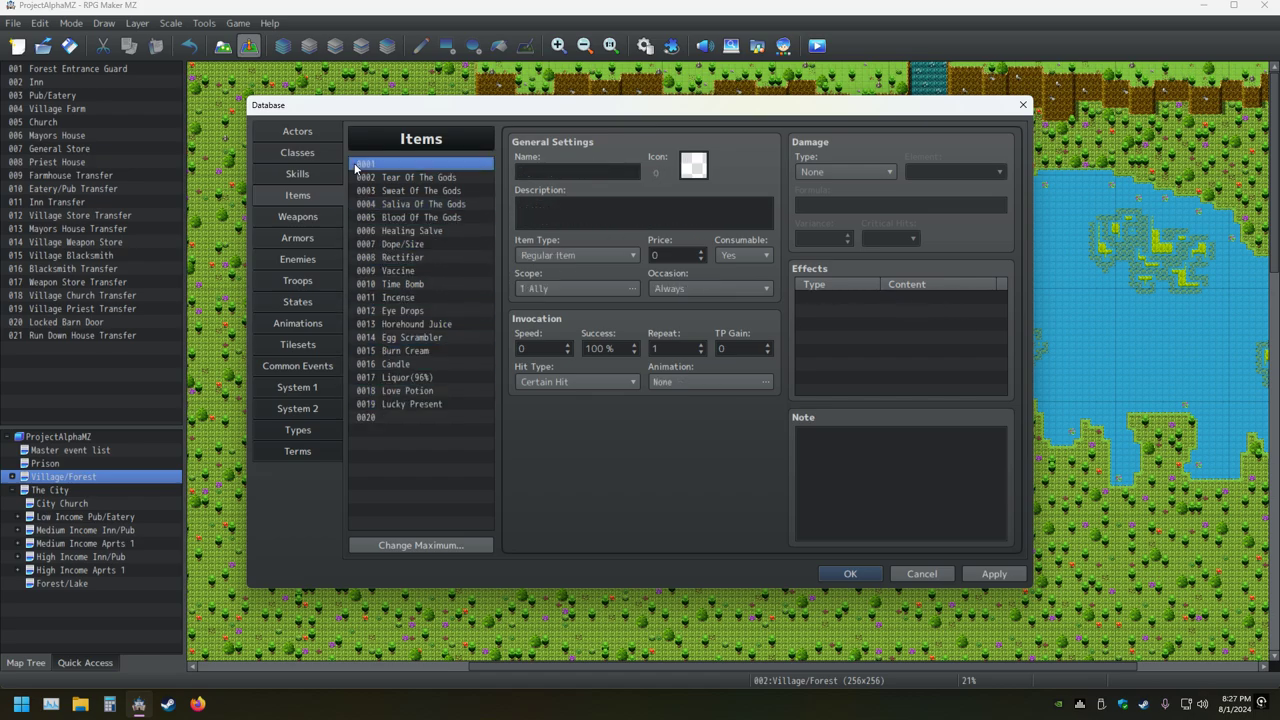
key(Down)
key(Down)
key(Down)
key(Down)
key(Down)
key(Down)
key(Down)
key(Down)
key(Down)
key(Down)
key(Down)
key(Down)
key(Down)
key(Down)
key(Down)
key(Down)
key(Down)
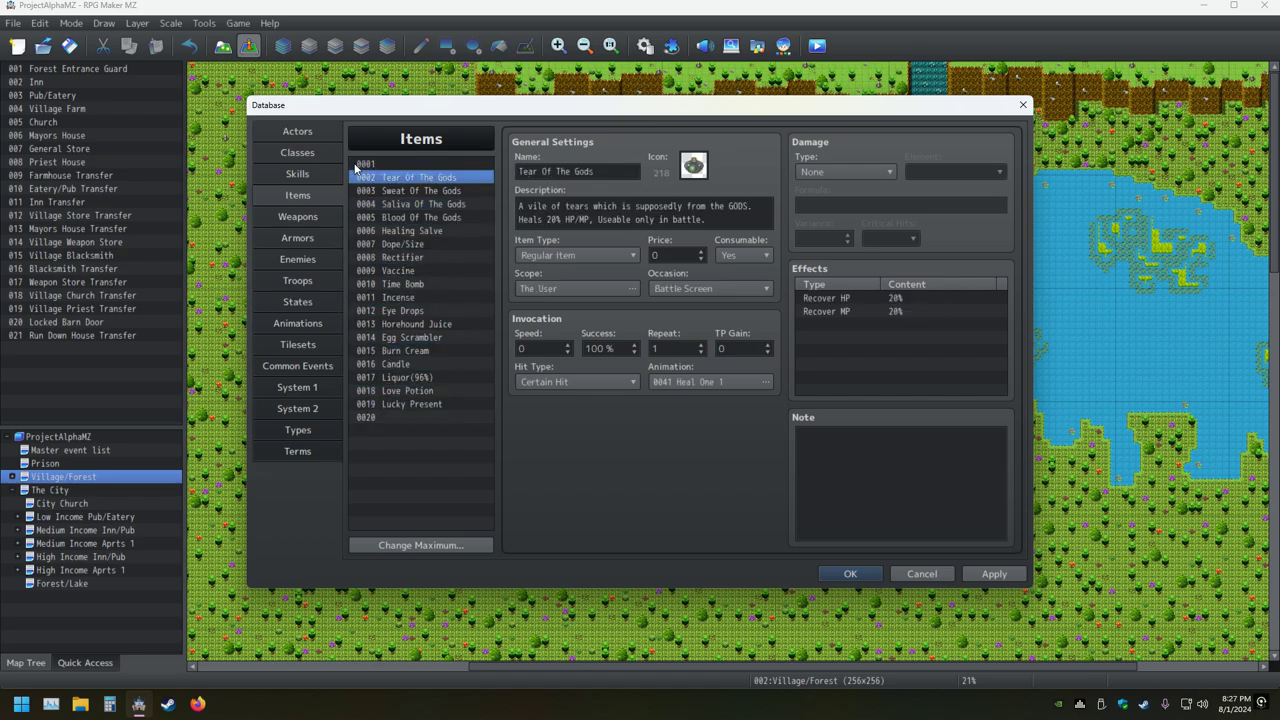
key(Down)
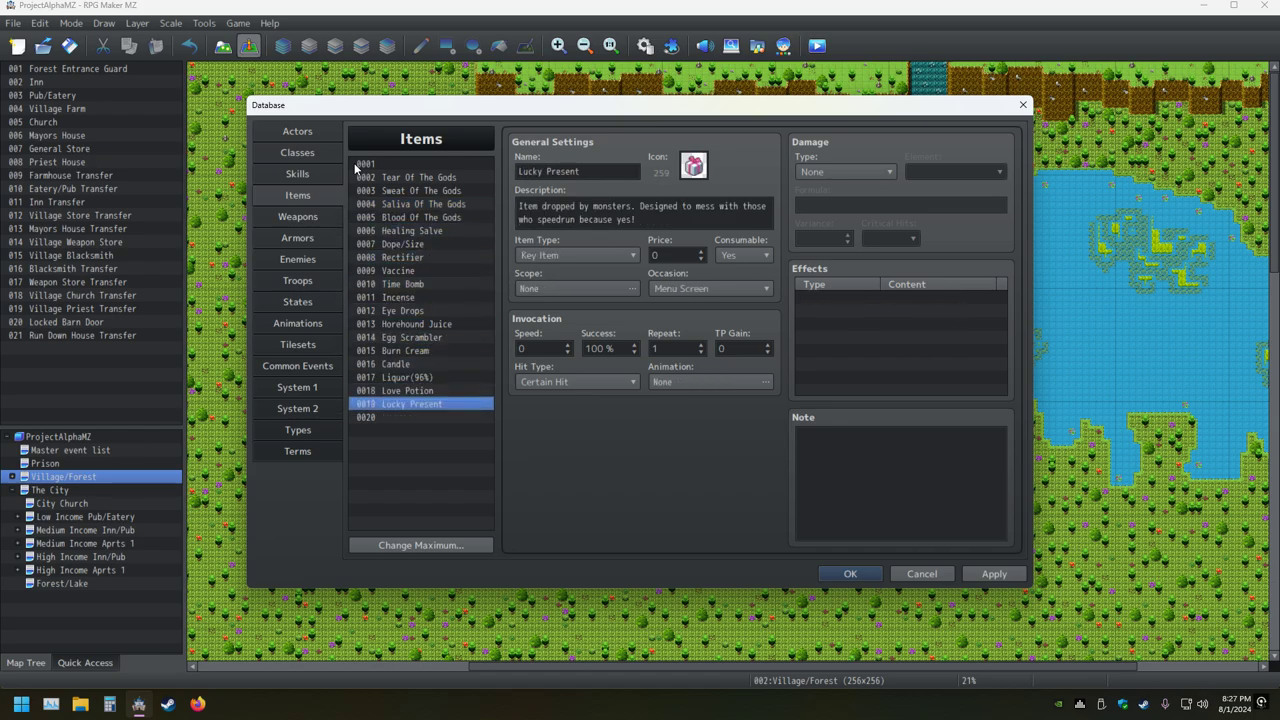
key(Up)
key(Up)
key(Up)
key(Up)
key(Up)
key(Up)
key(Up)
key(Up)
key(Up)
key(Up)
key(Up)
key(Up)
key(Up)
key(Up)
key(Up)
key(Up)
key(Up)
key(Up)
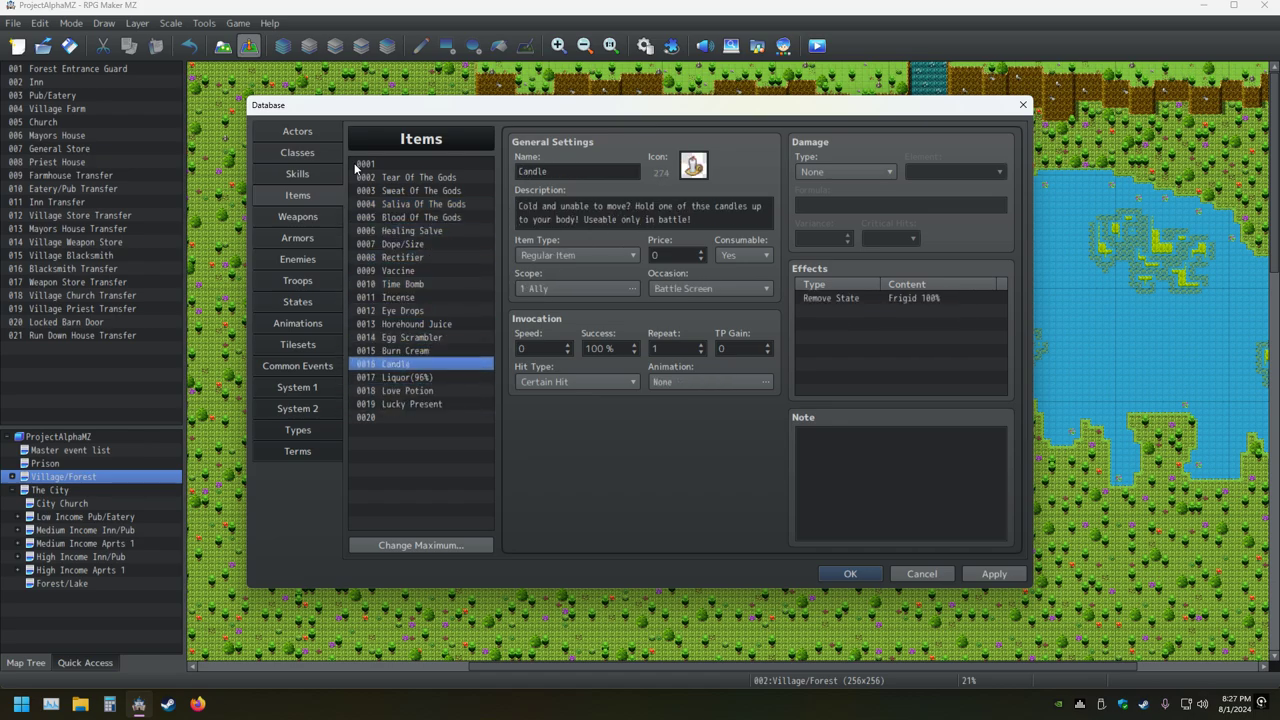
key(ctrl+v)
Clear the duplicate Lucky Present from item slot 0019
key(Down)
key(Down)
key(Down)
key(Down)
key(Down)
key(Down)
key(Down)
key(Down)
key(Down)
key(Down)
key(Down)
key(Down)
key(Down)
key(Down)
key(Down)
key(Down)
key(Down)
key(Down)
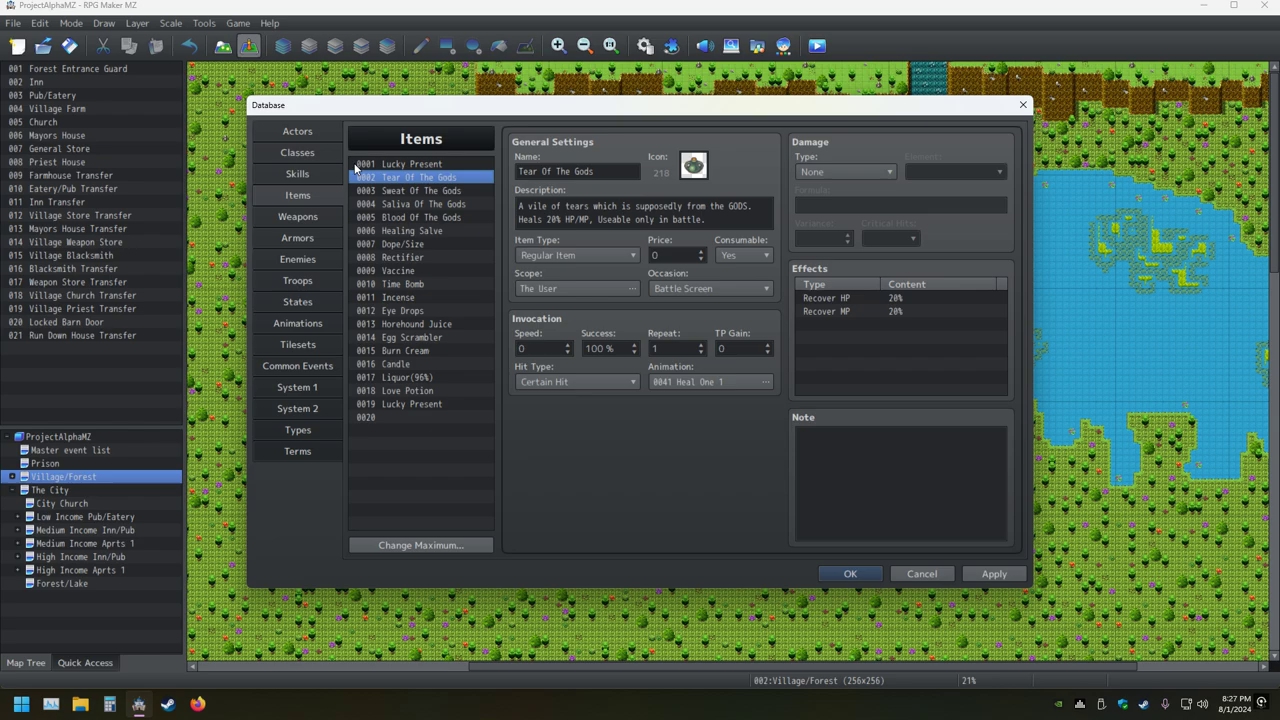
key(Delete)
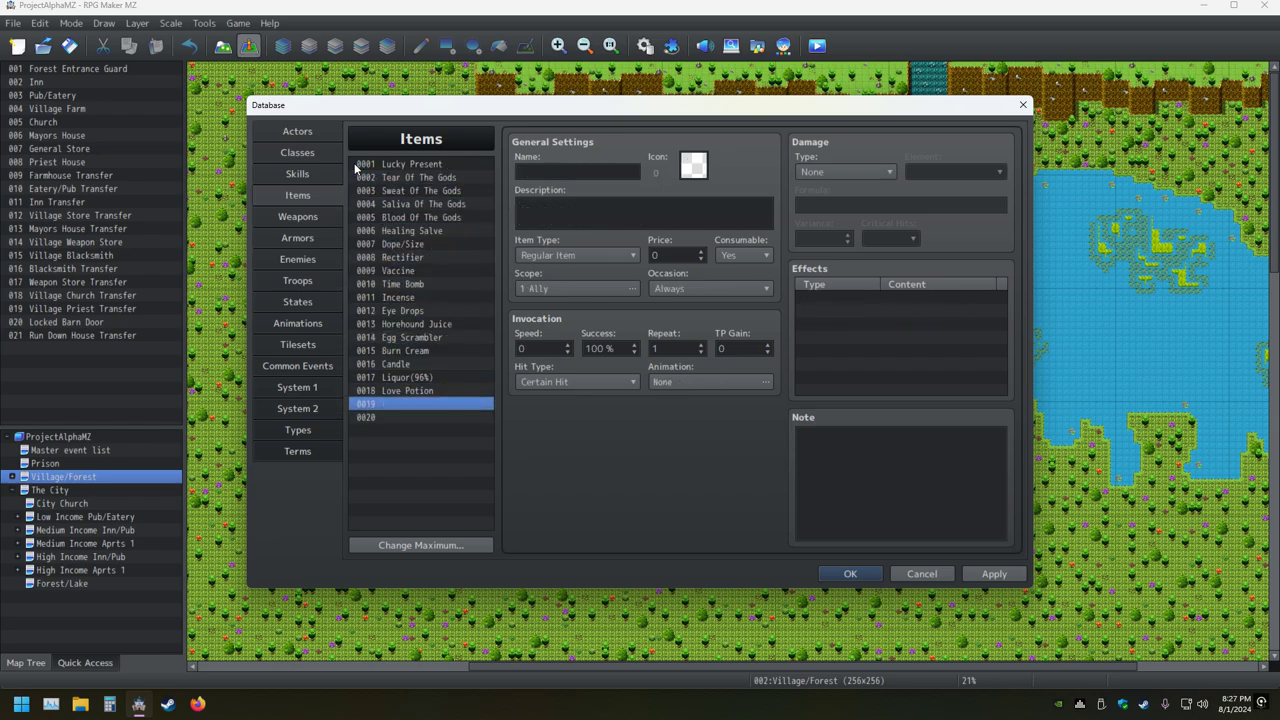
Look through the reordered item list, checking the entries down from Lucky Present in slot 0001
key(Up)
key(Up)
key(Up)
key(Up)
key(Up)
key(Up)
key(Up)
key(Up)
key(Up)
key(Up)
key(Up)
key(Up)
key(Up)
key(Up)
key(Up)
key(Up)
key(Up)
key(Down)
key(Down)
key(Down)
key(Down)
key(Down)
key(Down)
key(Down)
key(Down)
key(Down)
key(Down)
key(Down)
key(Down)
key(Down)
key(Down)
key(Down)
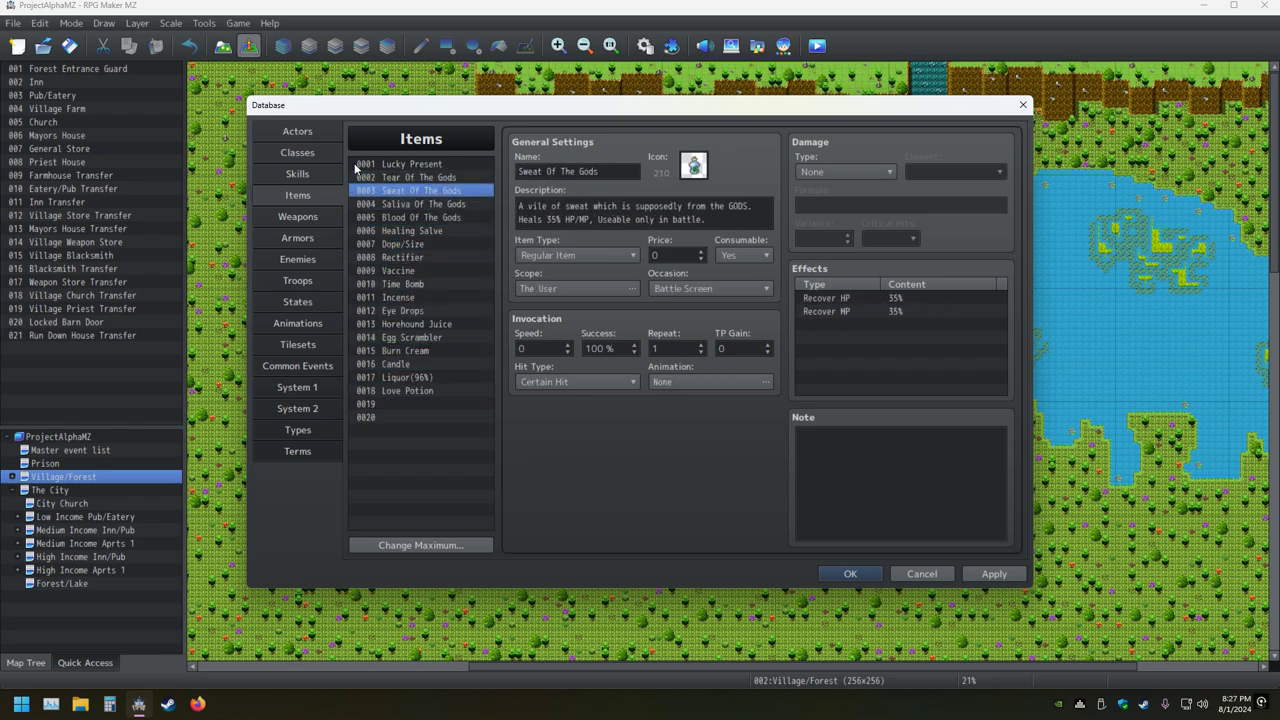
key(Up)
key(Up)
key(Up)
key(Up)
key(Up)
key(Up)
key(Up)
key(Up)
key(Up)
key(Up)
key(Up)
key(Up)
key(Up)
key(Up)
key(Up)
key(Up)
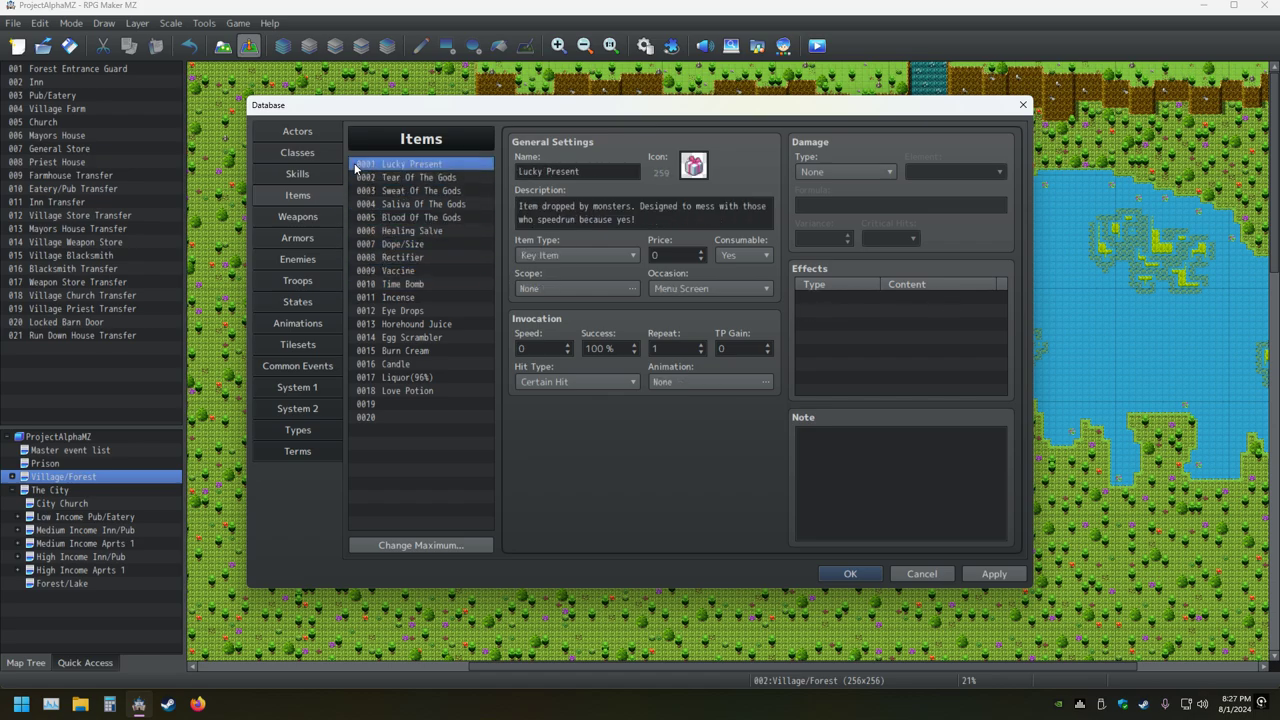
key(Down)
key(Down)
key(Up)
key(Up)
Start a Control Variables command with a random operand in the Speedrun Proofing common event
click(306, 368)
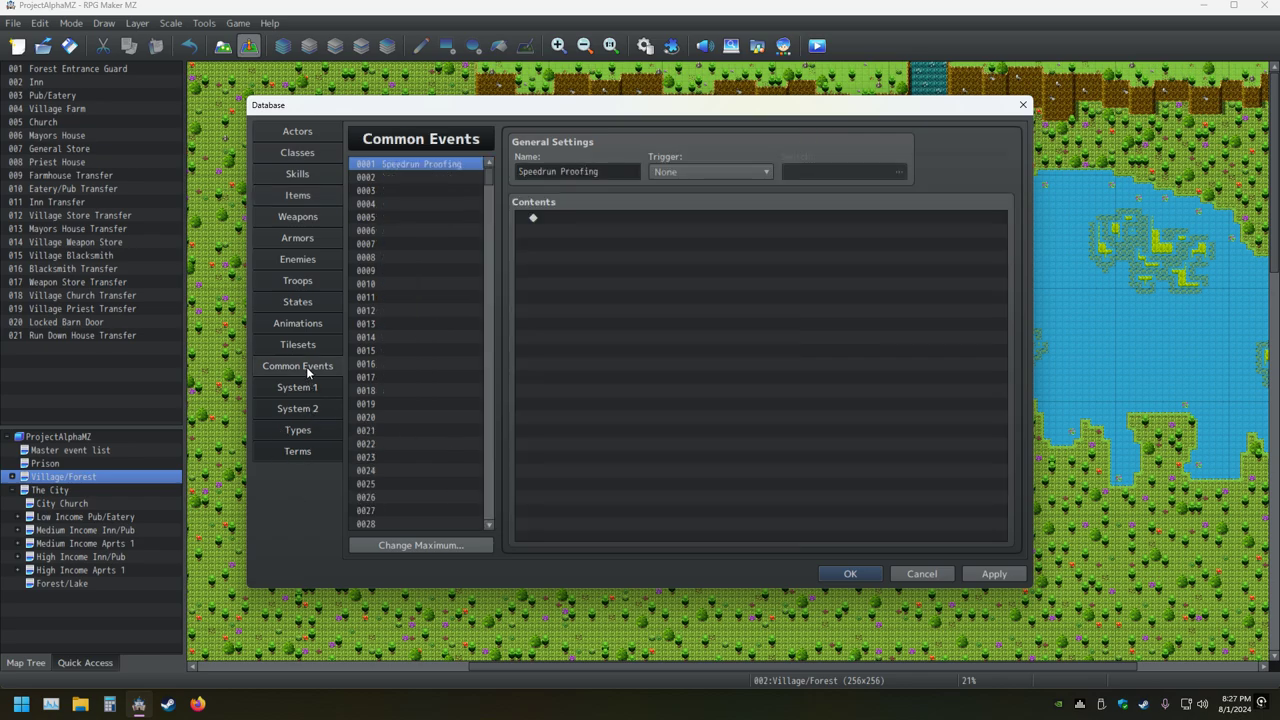
double_click(584, 214)
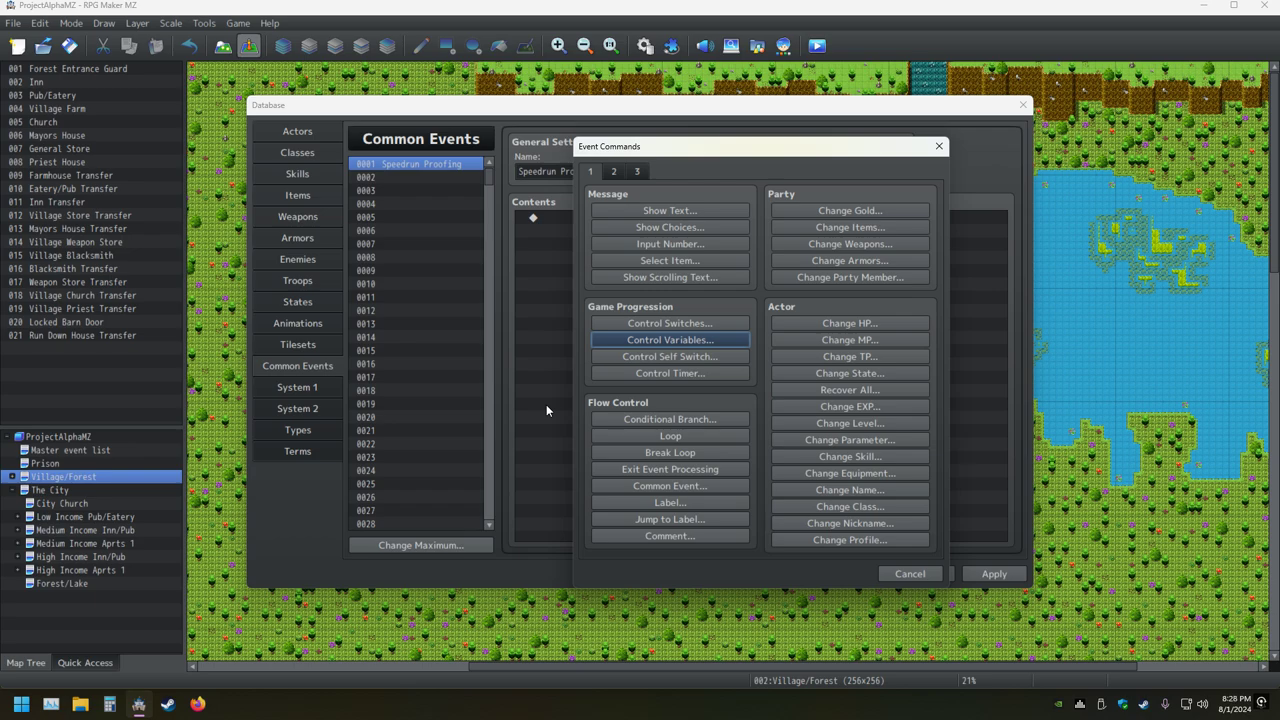
click(656, 342)
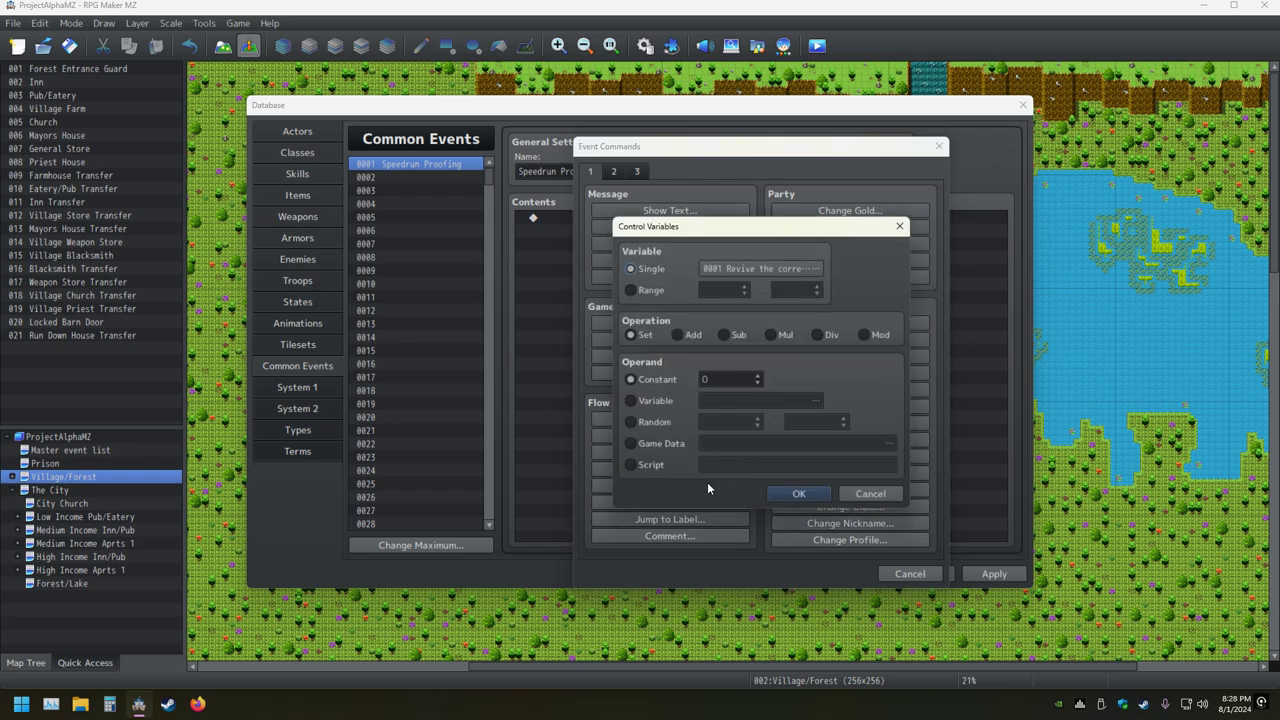
click(630, 420)
click(725, 422)
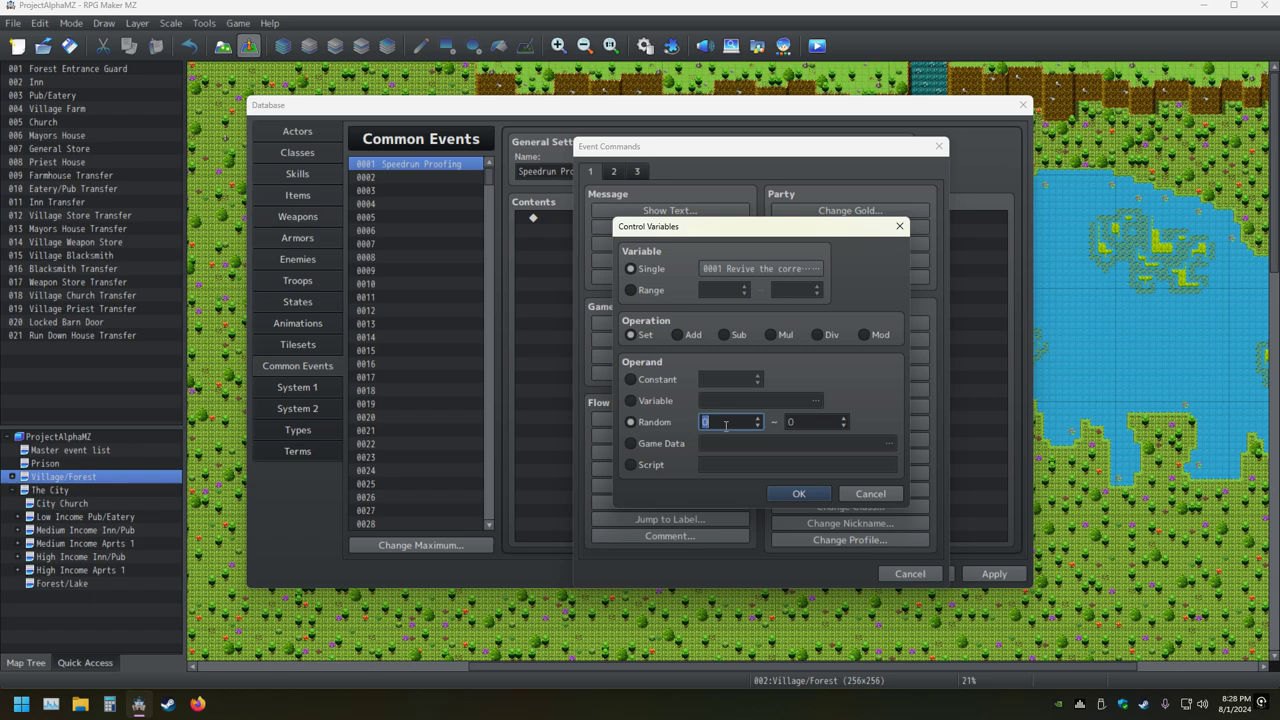
click(631, 291)
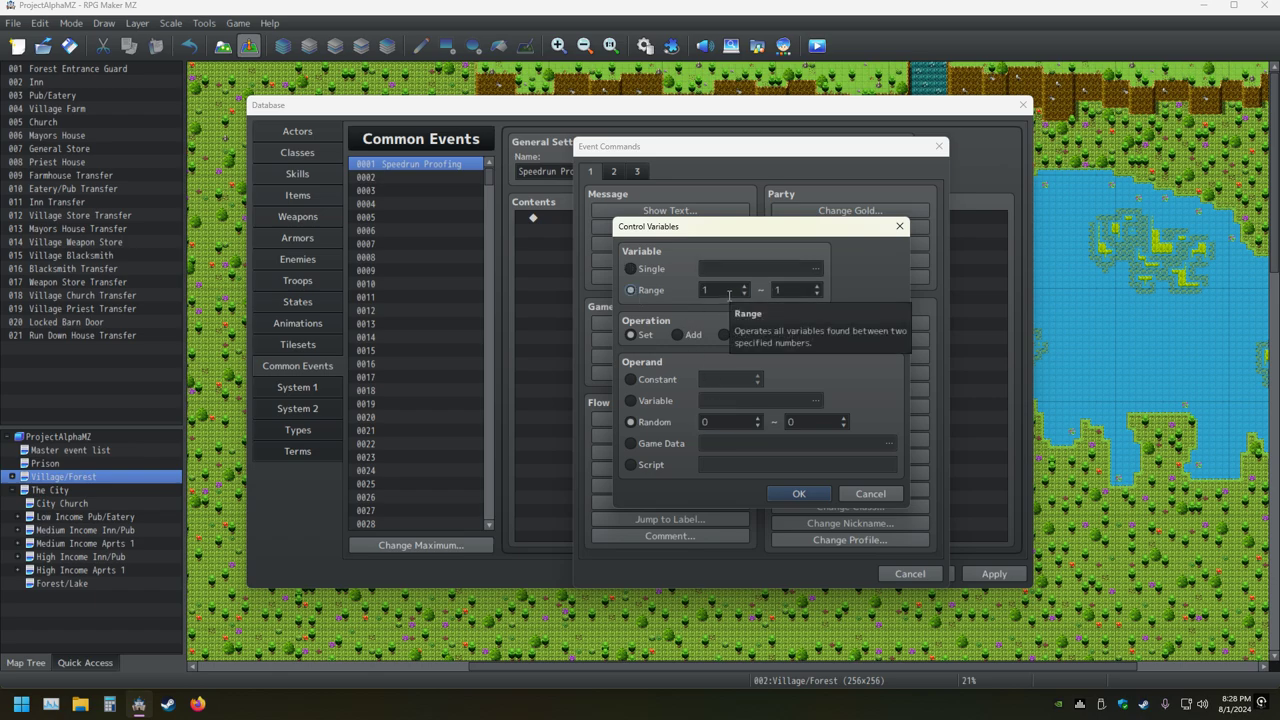
click(631, 269)
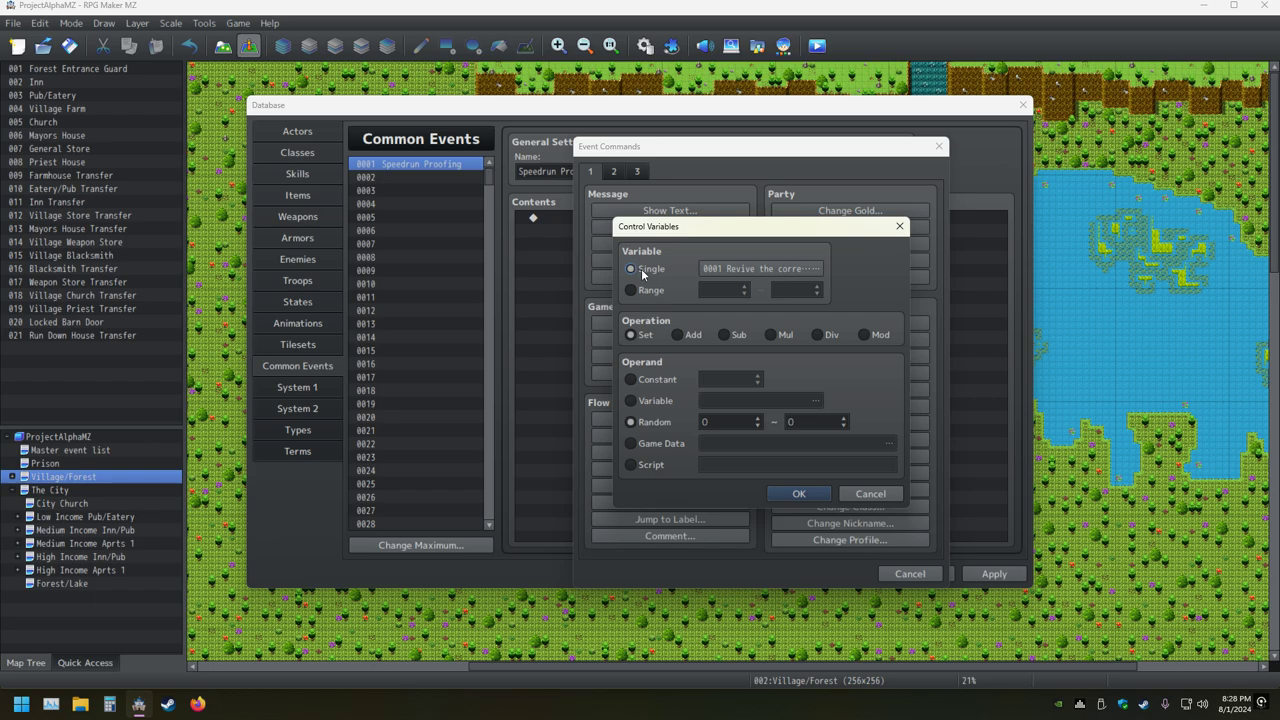
click(815, 268)
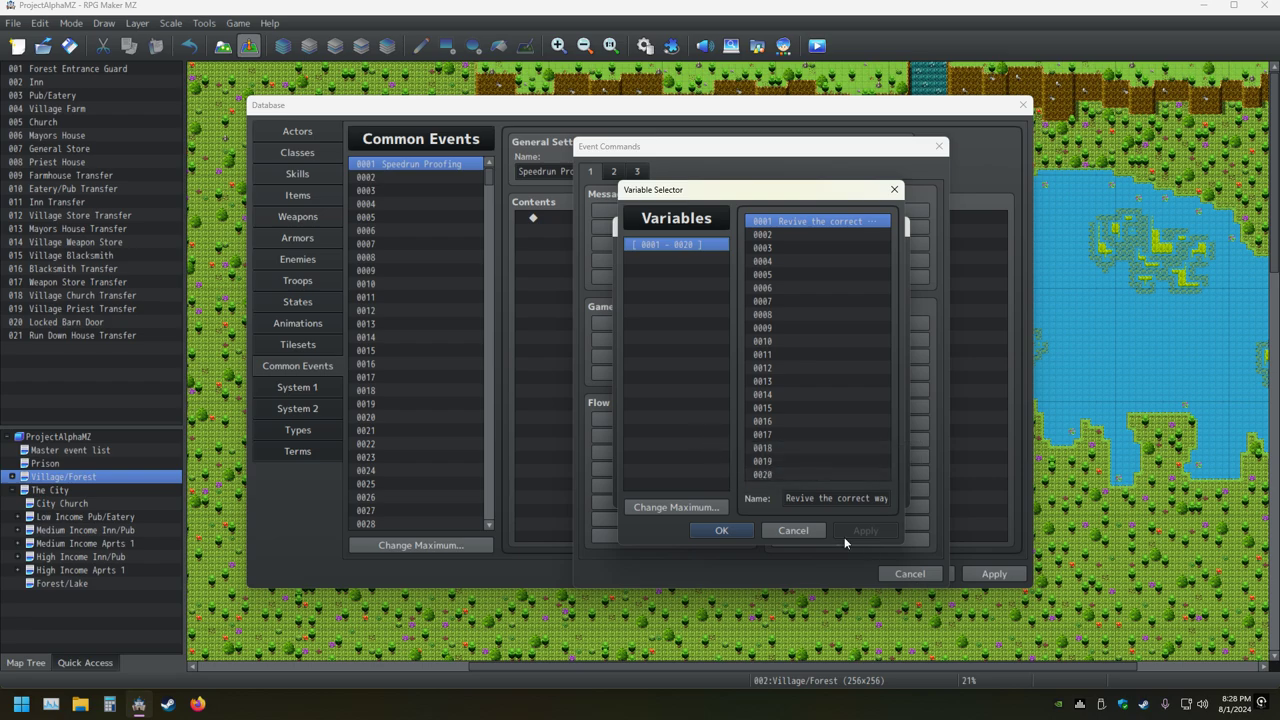
click(810, 532)
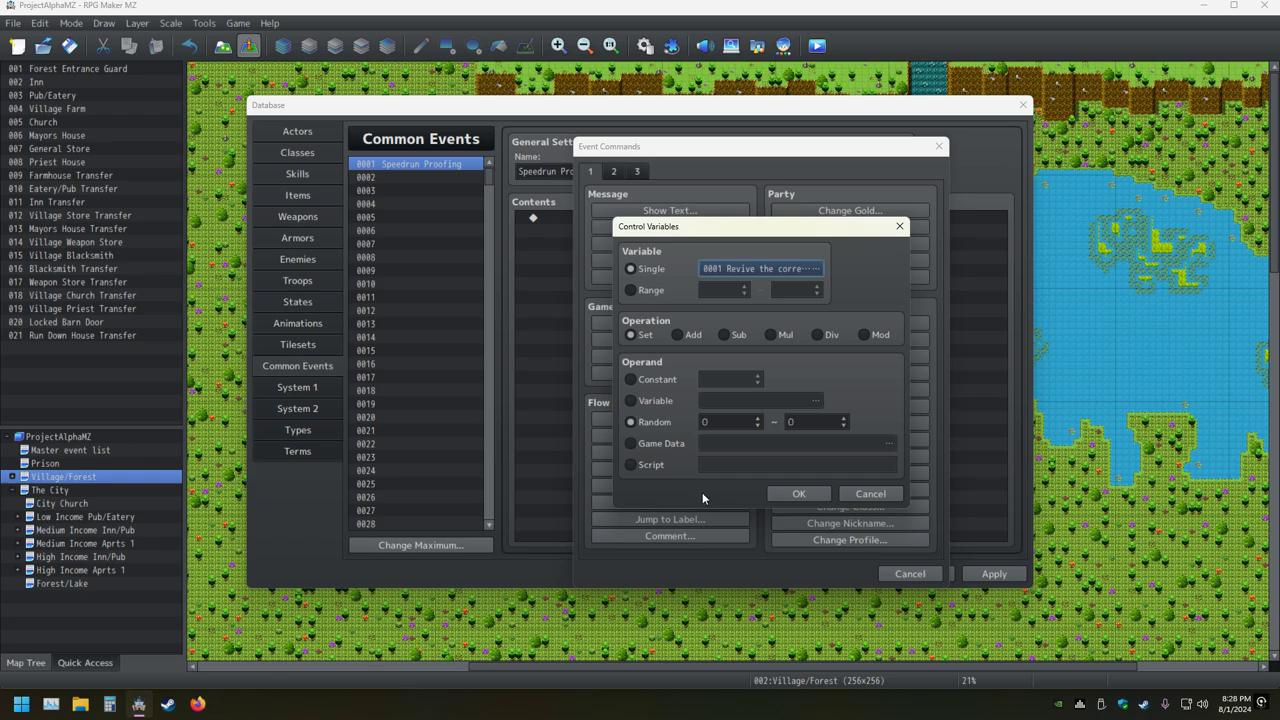
Rename variable 0001 to Lucky Present and use it as the single variable to control
click(816, 269)
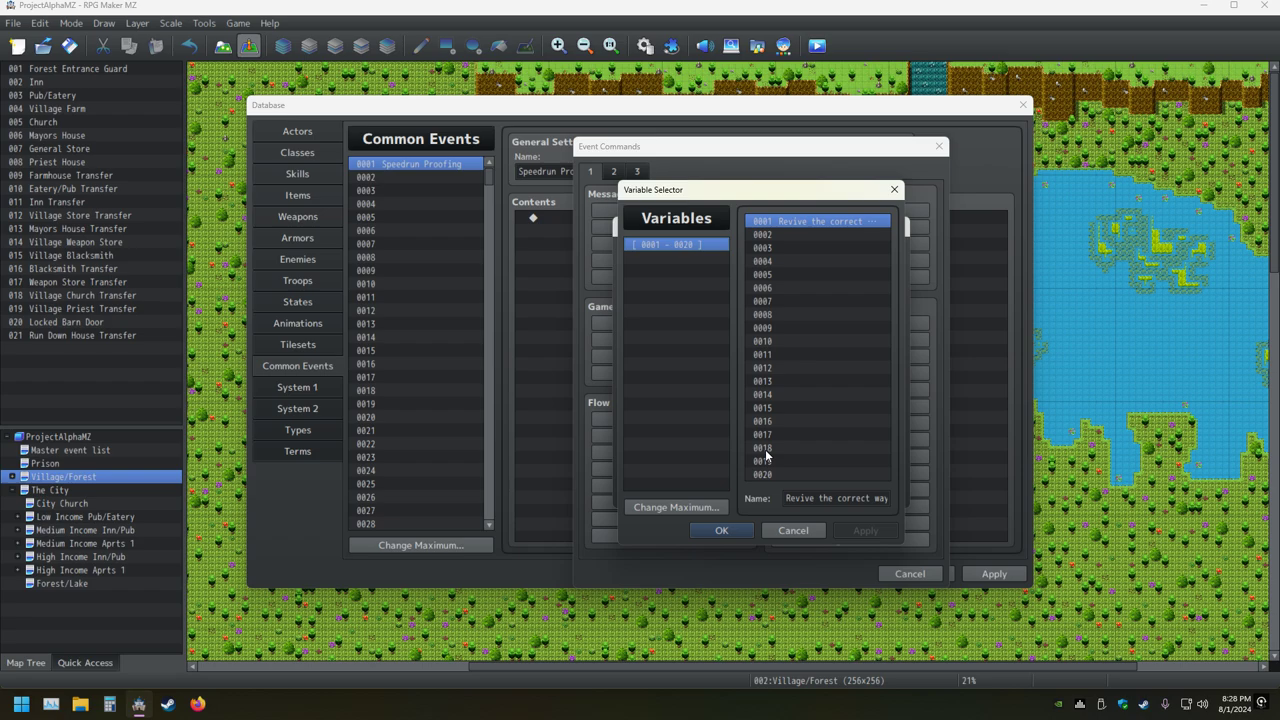
triple_click(840, 502)
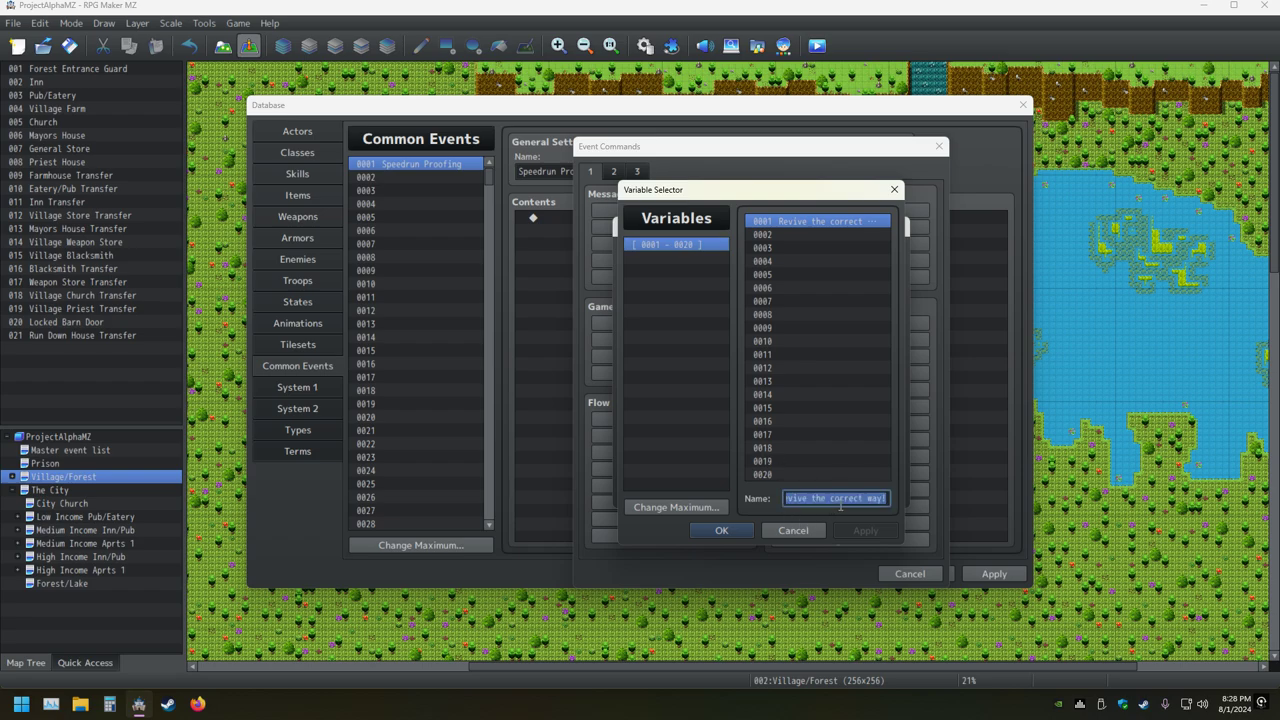
text(Present)
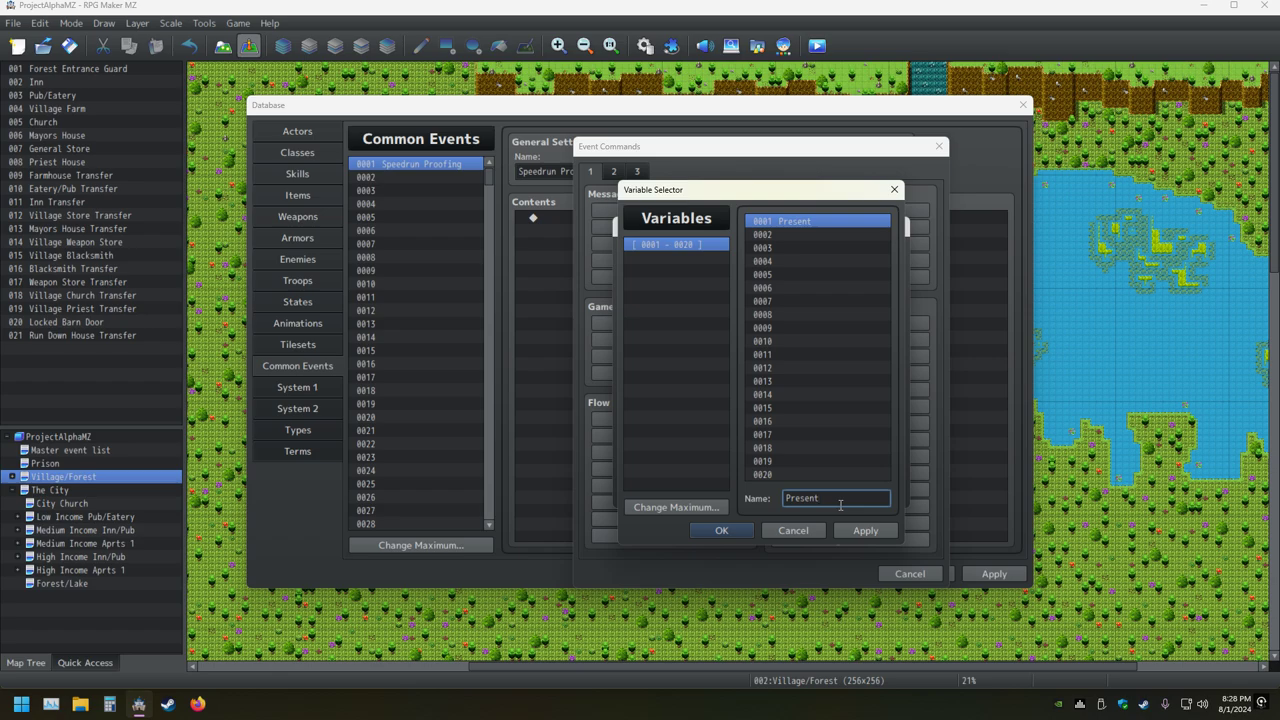
key(BackSpace)
key(BackSpace)
key(BackSpace)
key(BackSpace)
key(BackSpace)
key(BackSpace)
text(Lucky p)
key(BackSpace)
text(Present)
key(Return)
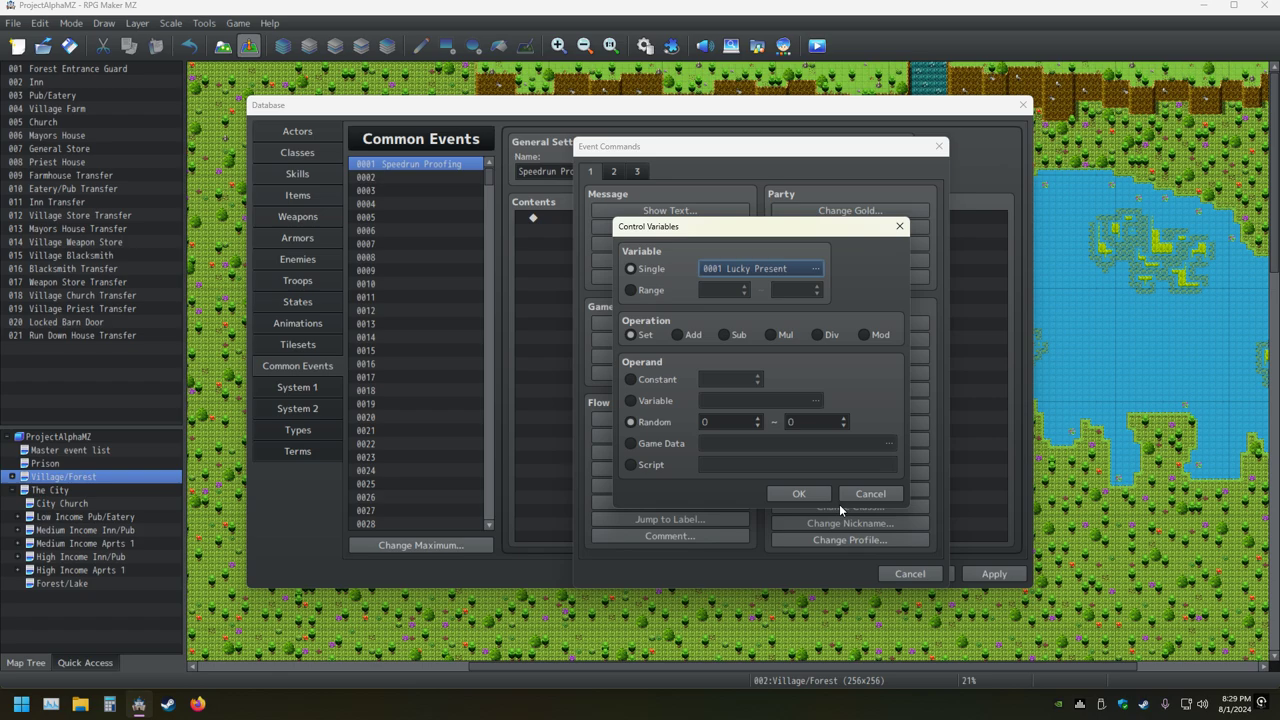
Set the random range to 1 through 17 and add the Control Variables command to the event
click(733, 422)
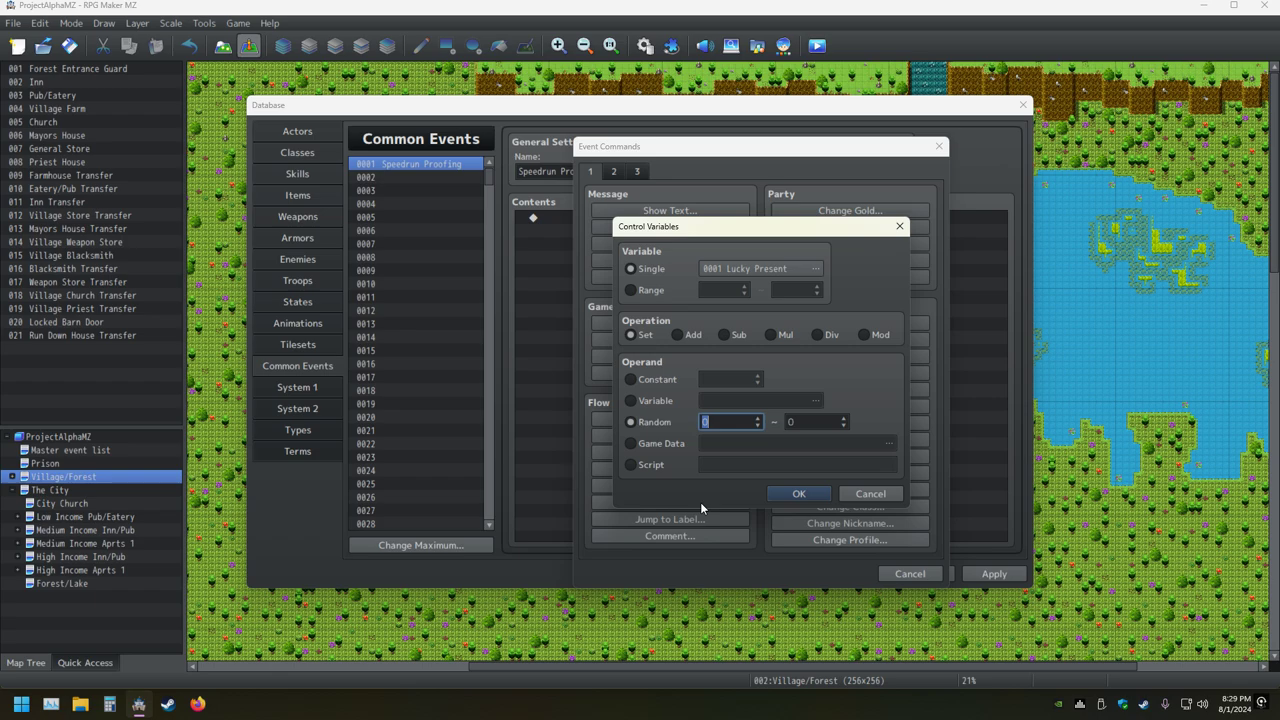
text(1)
key(Tab)
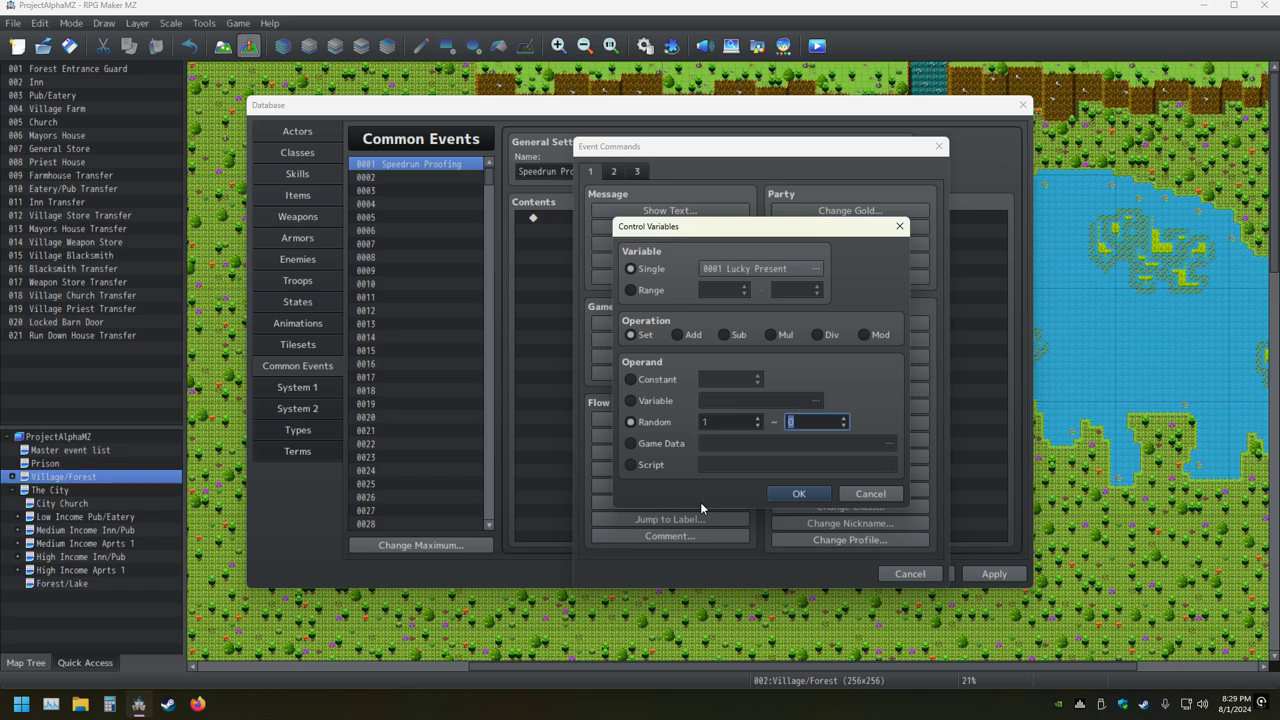
text(17)
key(Return)
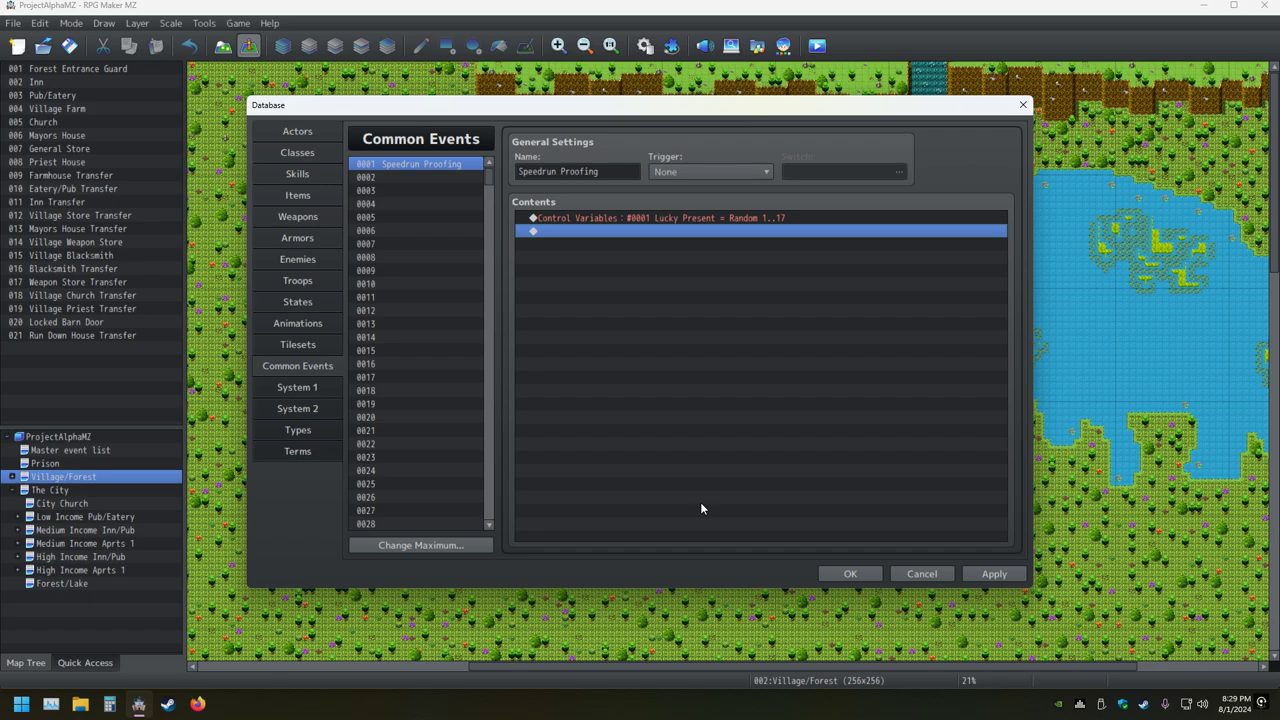
Add a conditional branch testing whether the Lucky Present variable equals constant 1, with an Else branch
double_click(584, 231)
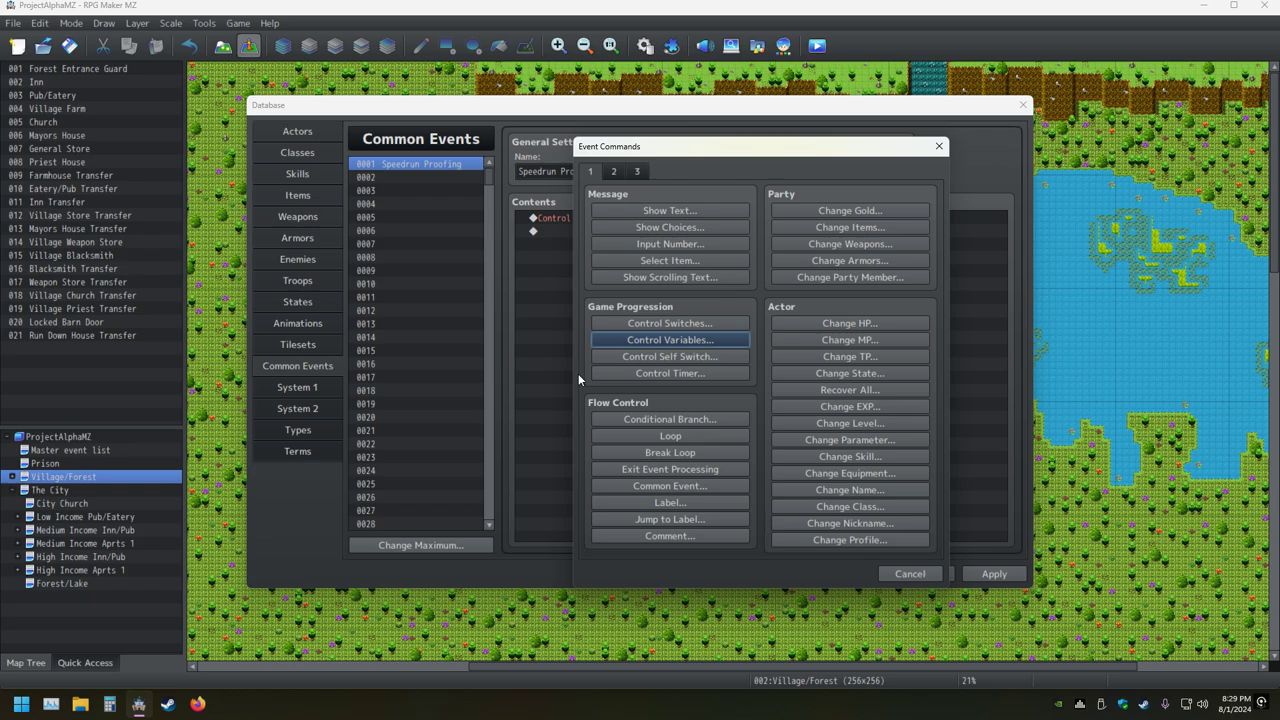
click(626, 418)
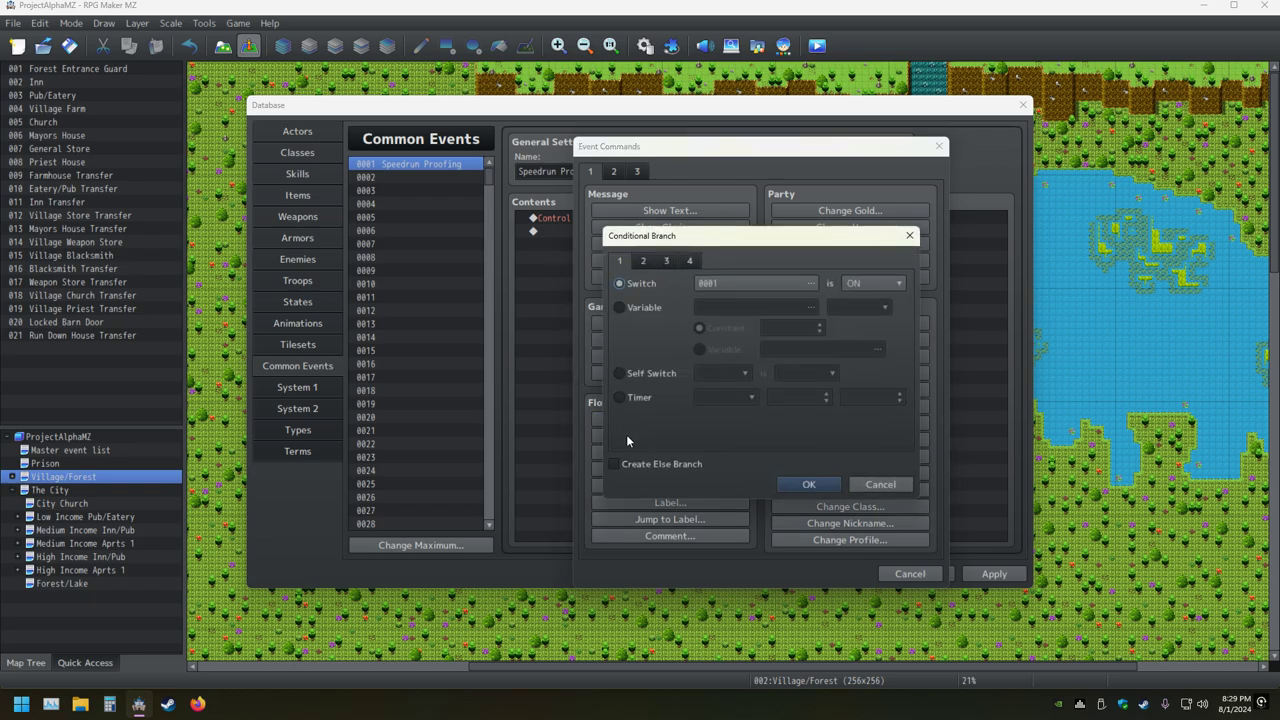
click(646, 308)
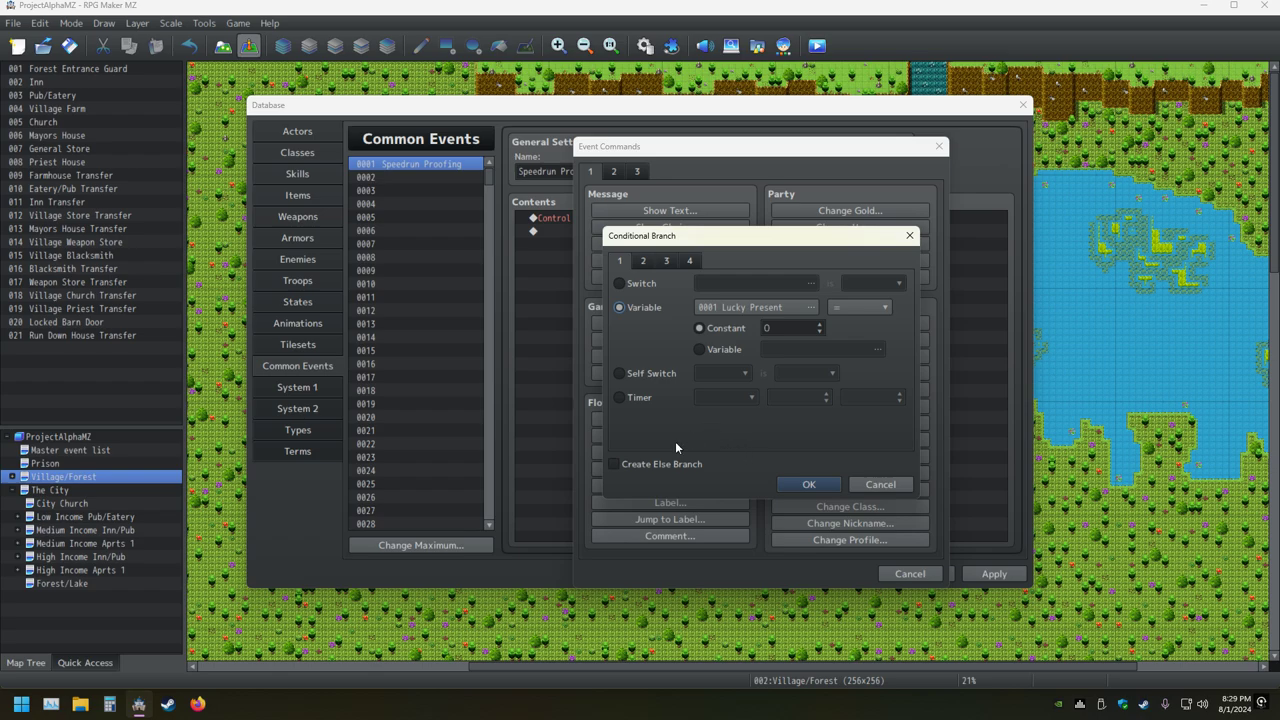
click(614, 465)
click(700, 349)
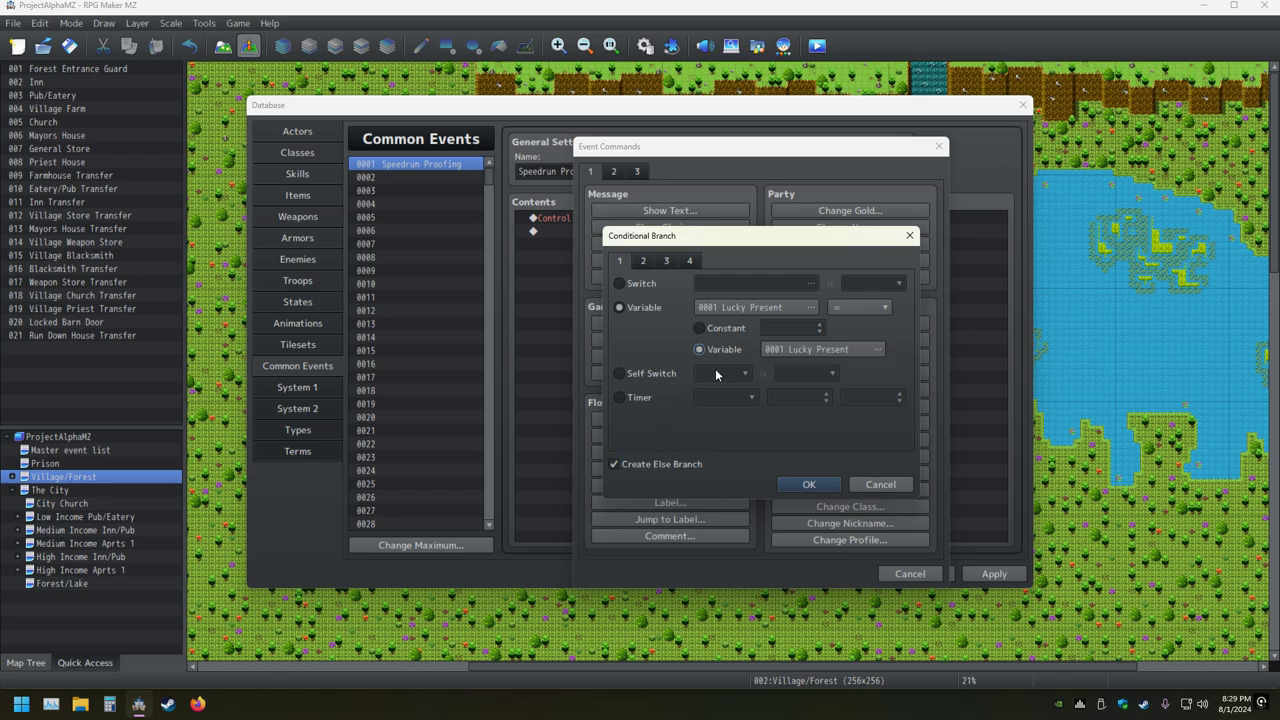
click(700, 328)
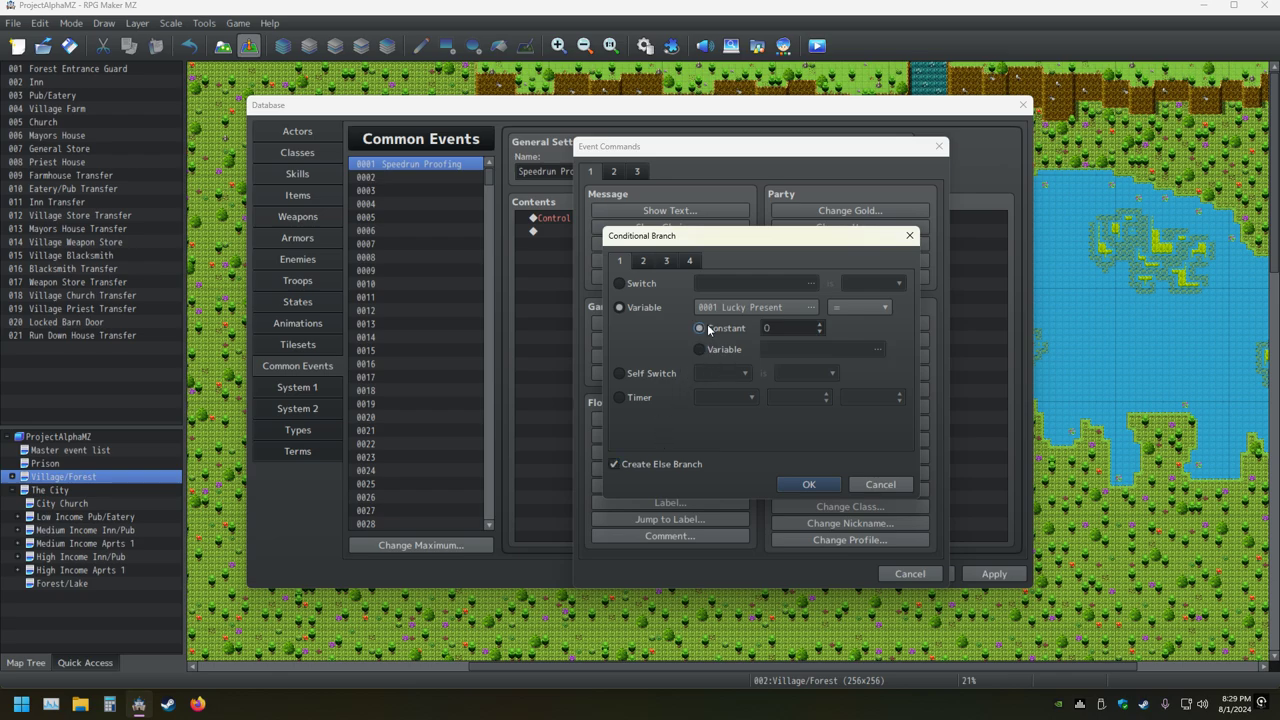
click(880, 312)
click(880, 312)
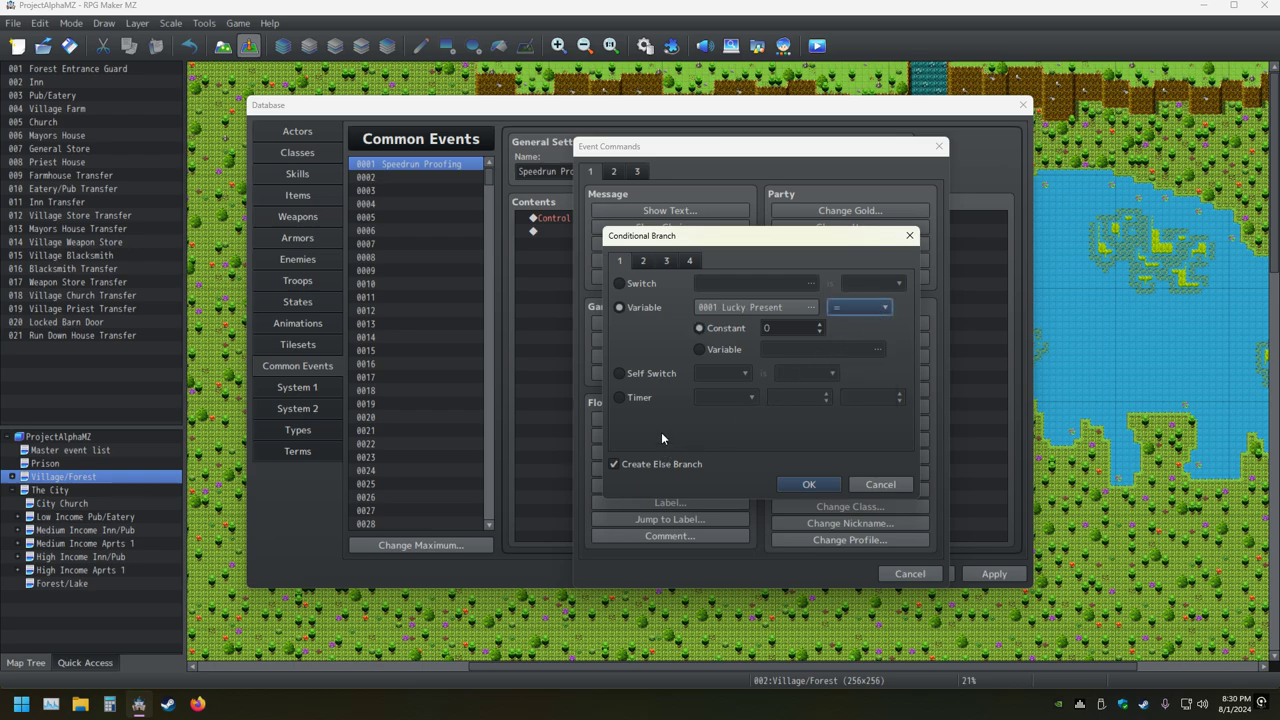
key(Tab)
key(Tab)
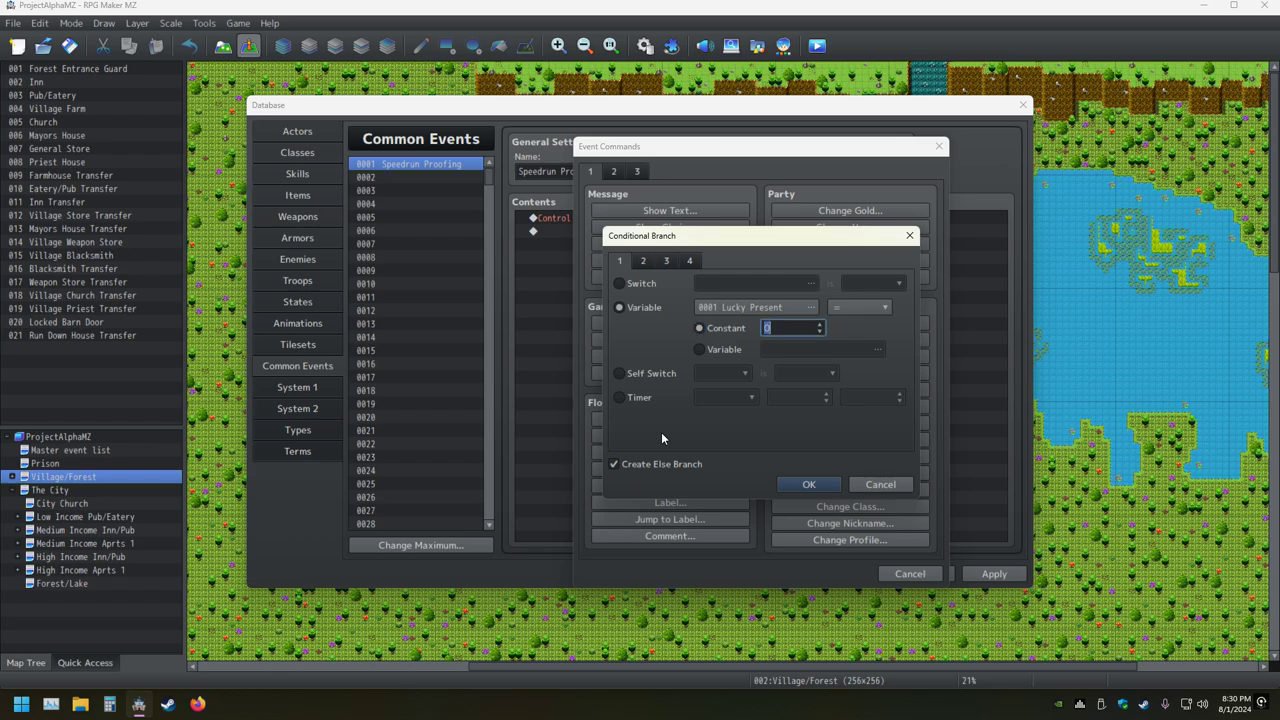
text(1)
key(Return)
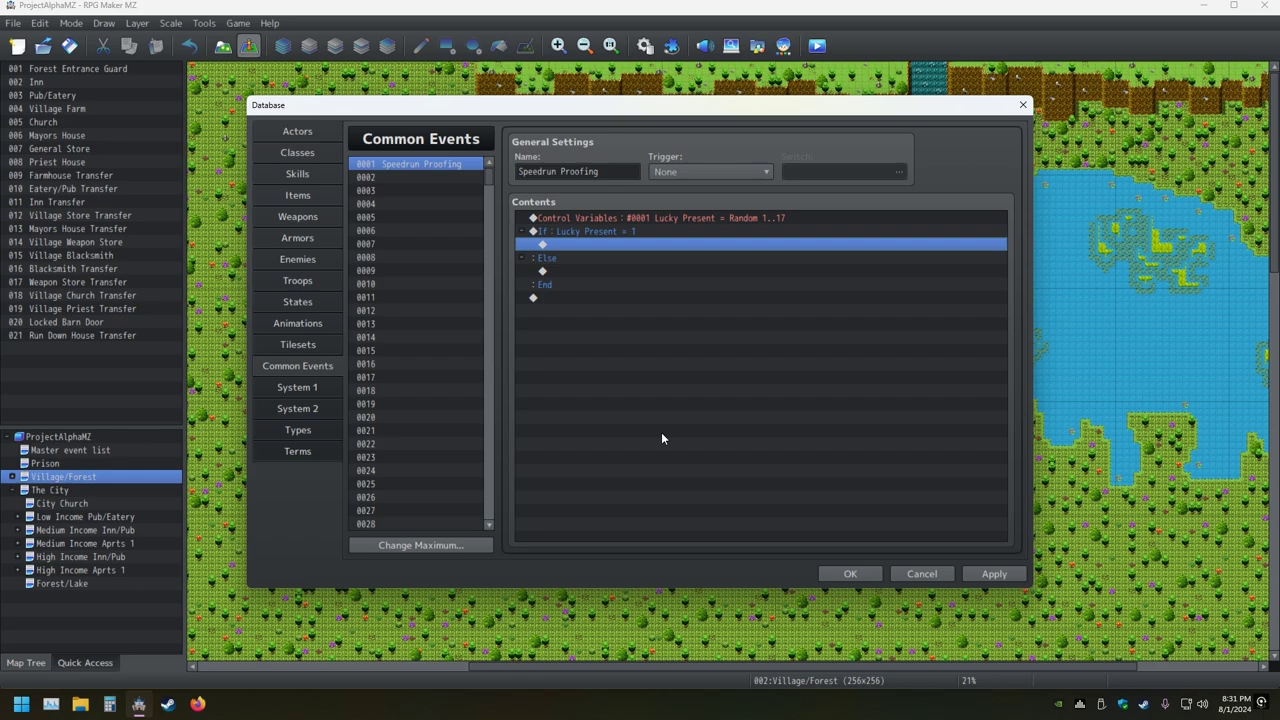
Inside the Lucky Present = 1 branch, add a Change Items command that increases Tear Of The Gods by 1
key(Return)
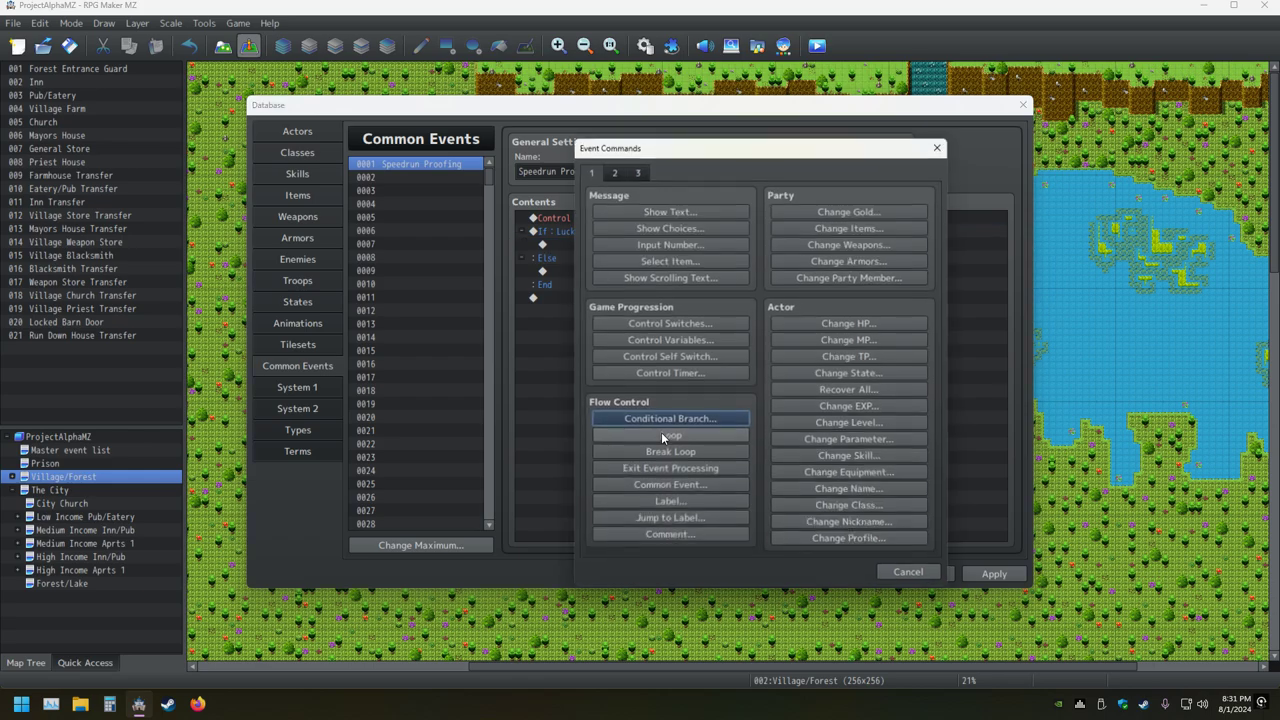
click(804, 228)
scroll(756, 310, down, 1)
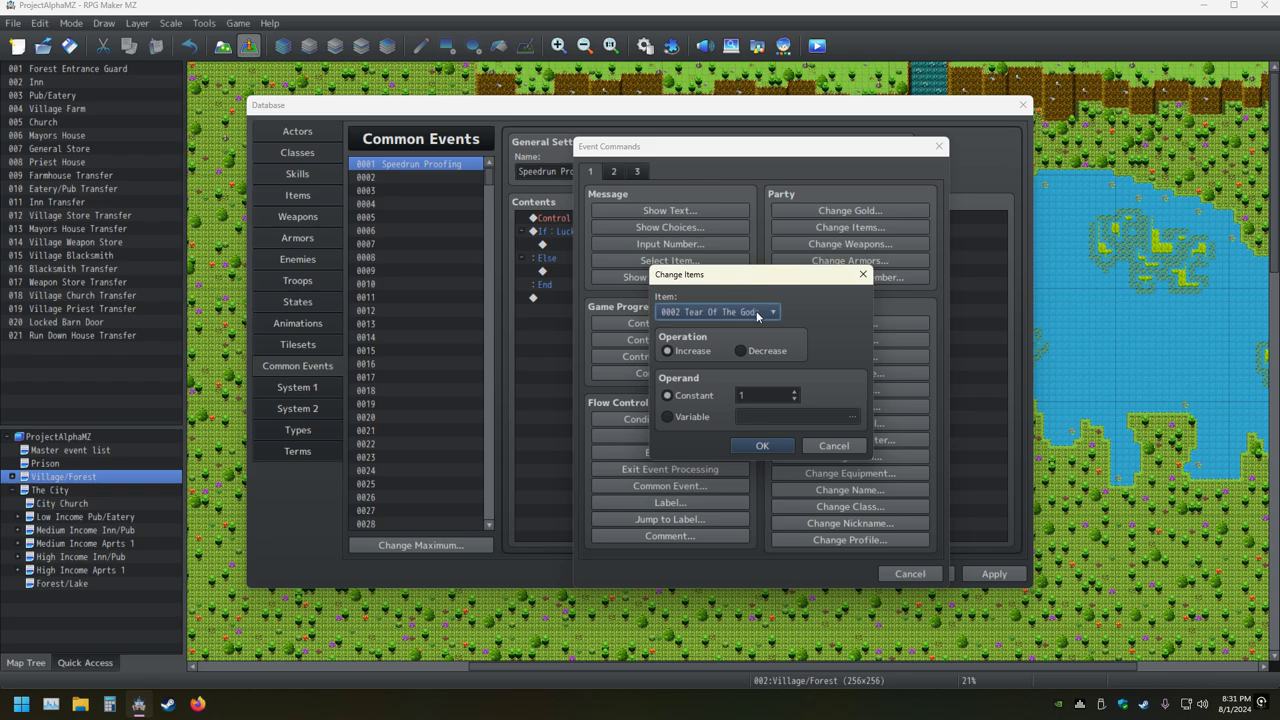
click(765, 447)
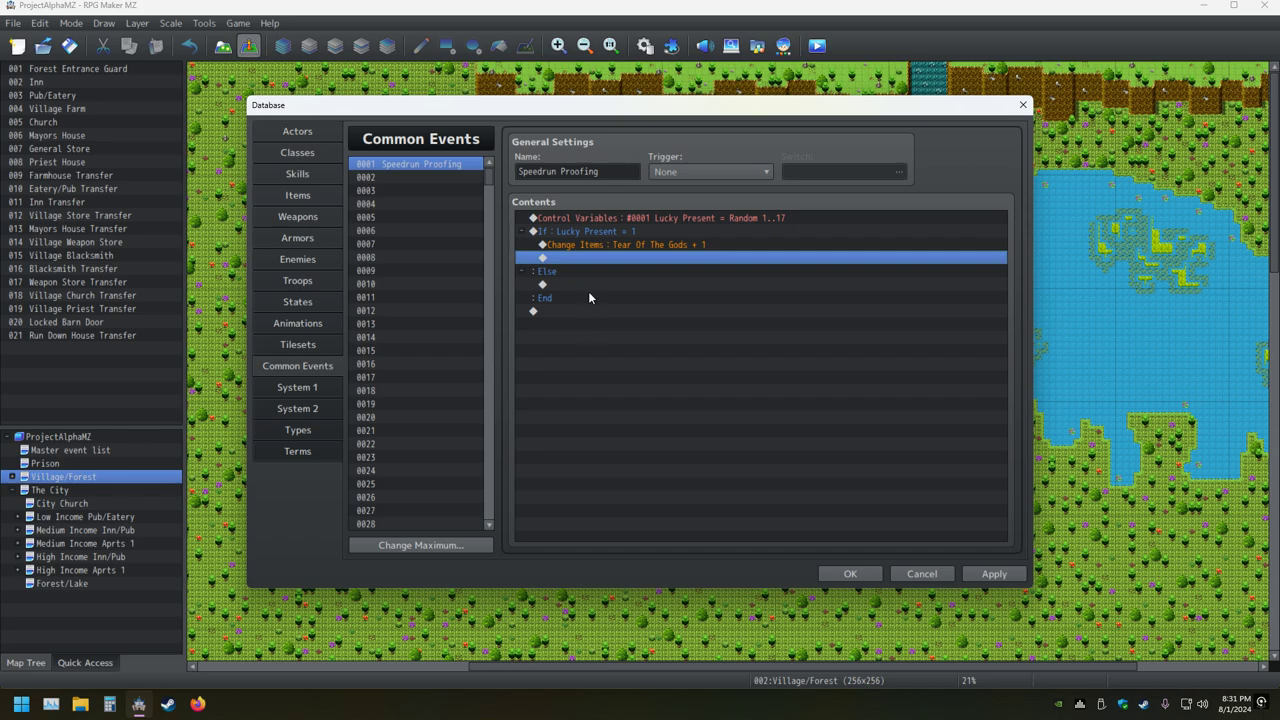
Below the Tear Of The Gods command, add a Change Items command that decreases Lucky Present by 1
double_click(590, 260)
click(866, 229)
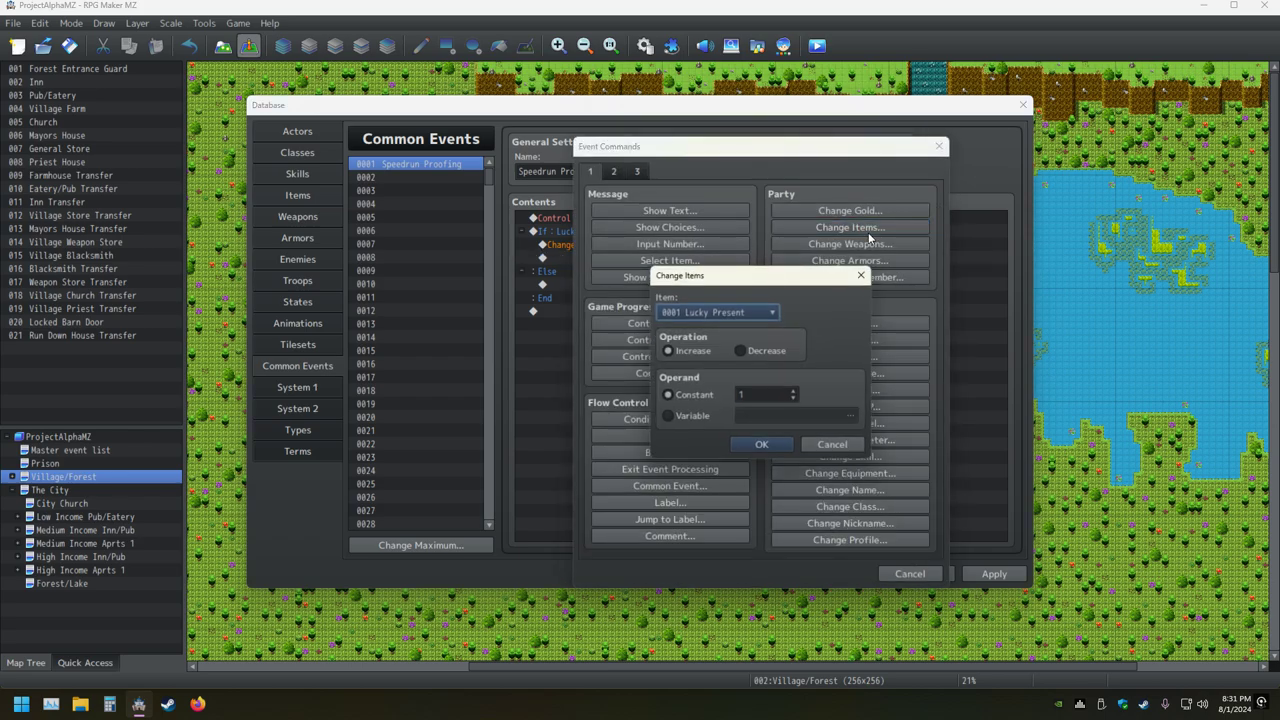
click(745, 350)
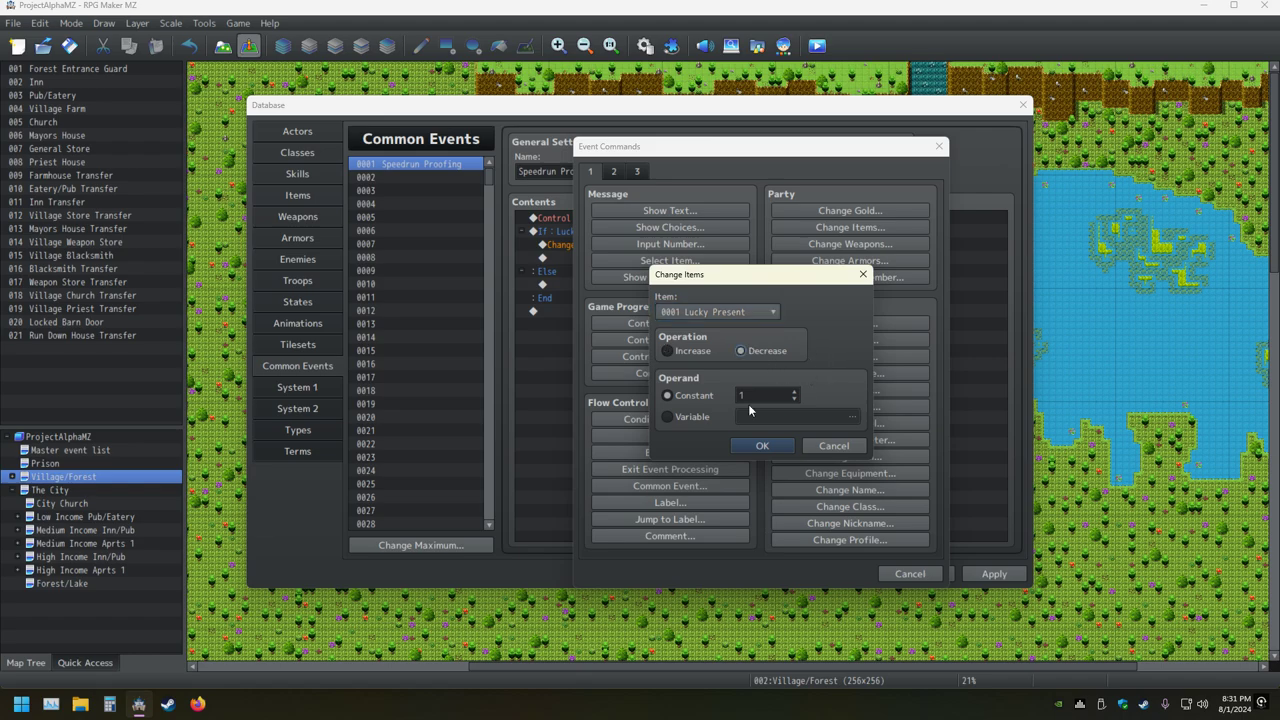
click(750, 442)
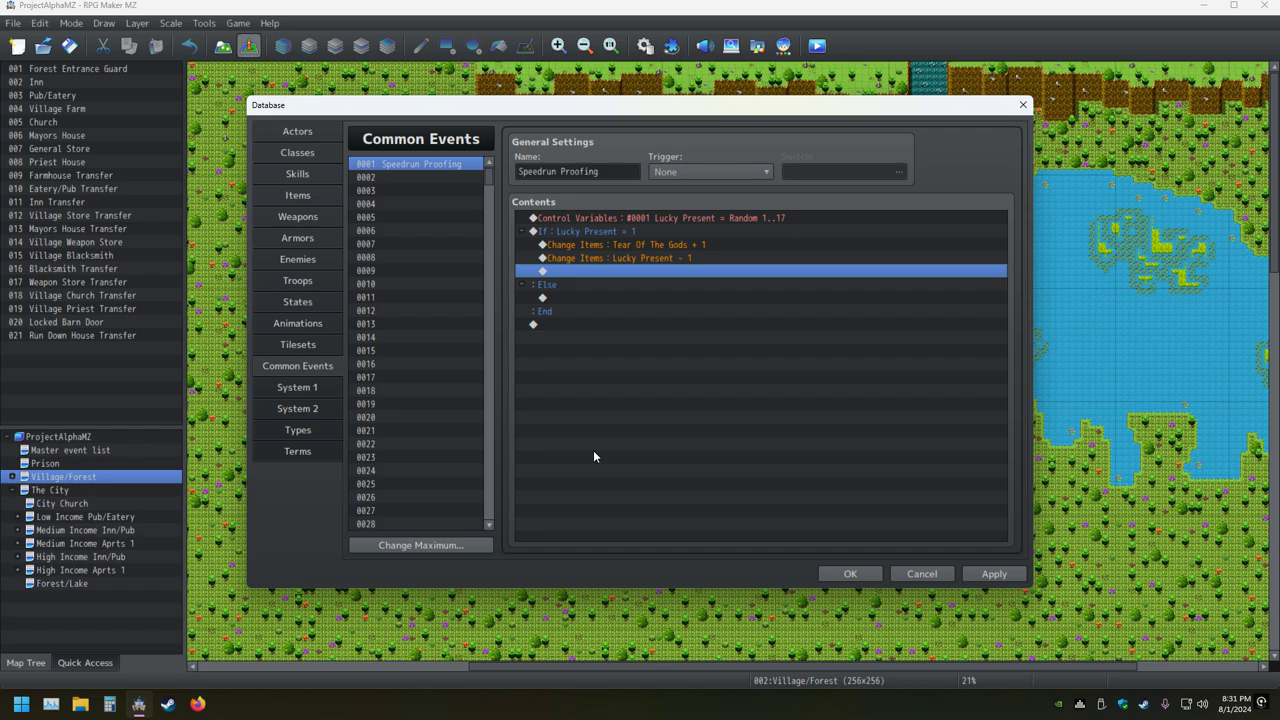
In the Else section of the Lucky Present = 1 branch, add a conditional branch testing whether the Lucky Present variable equals constant 2
key(Down)
key(Down)
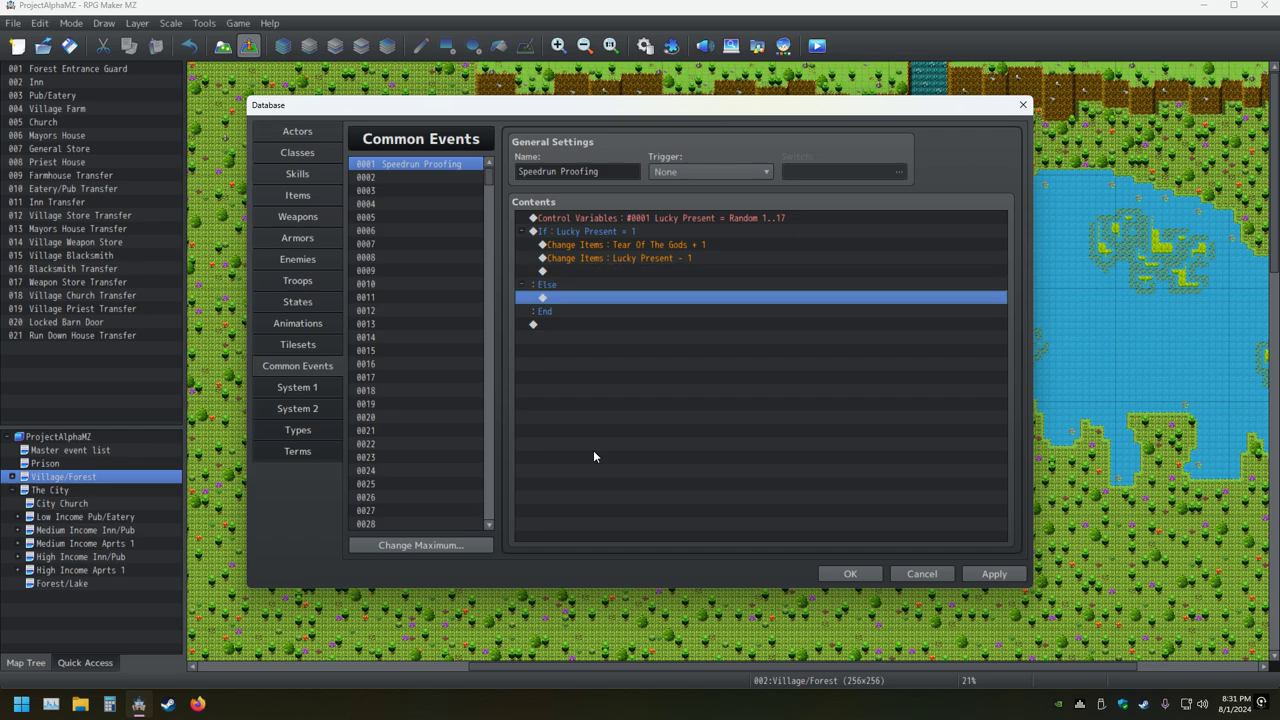
key(Return)
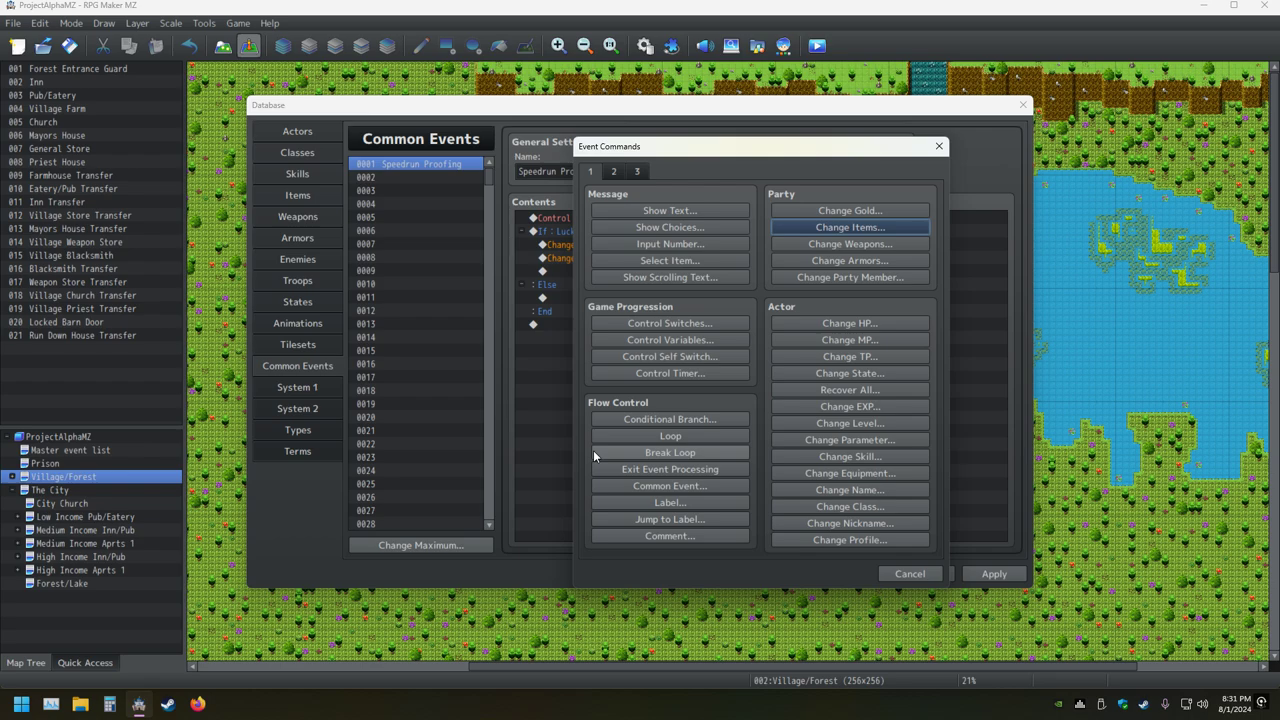
key(Escape)
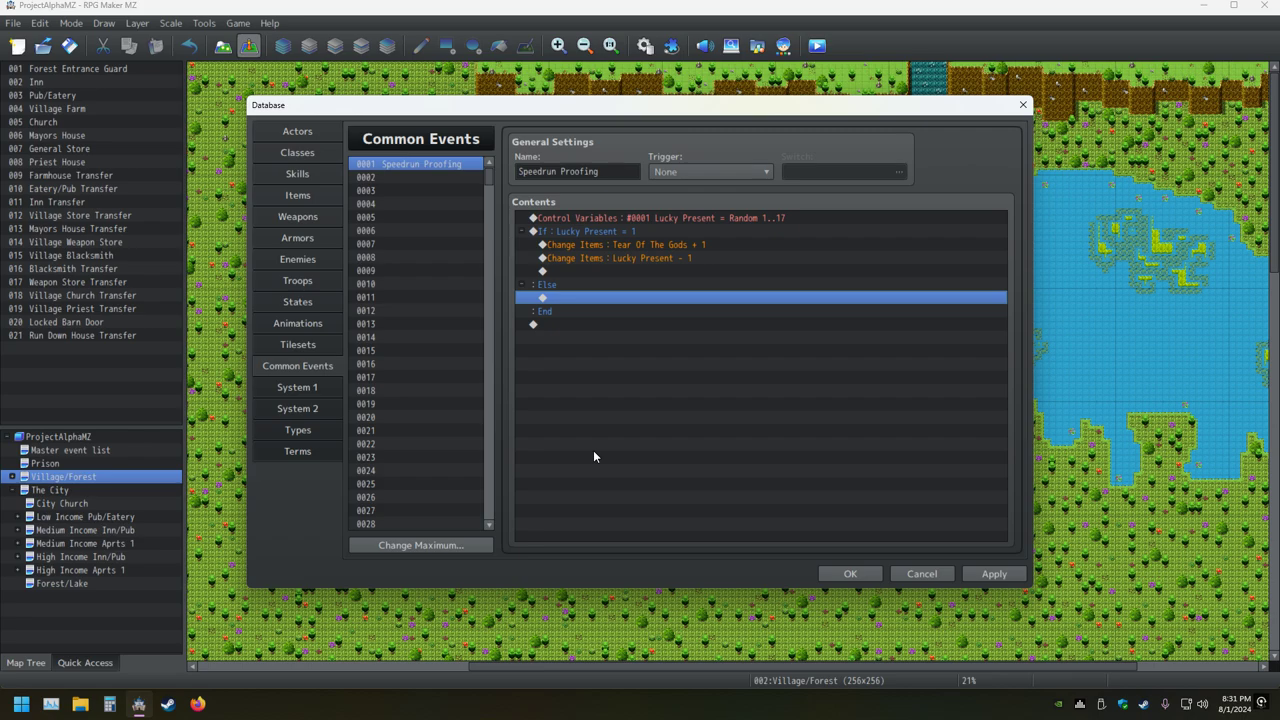
key(Return)
key(Down)
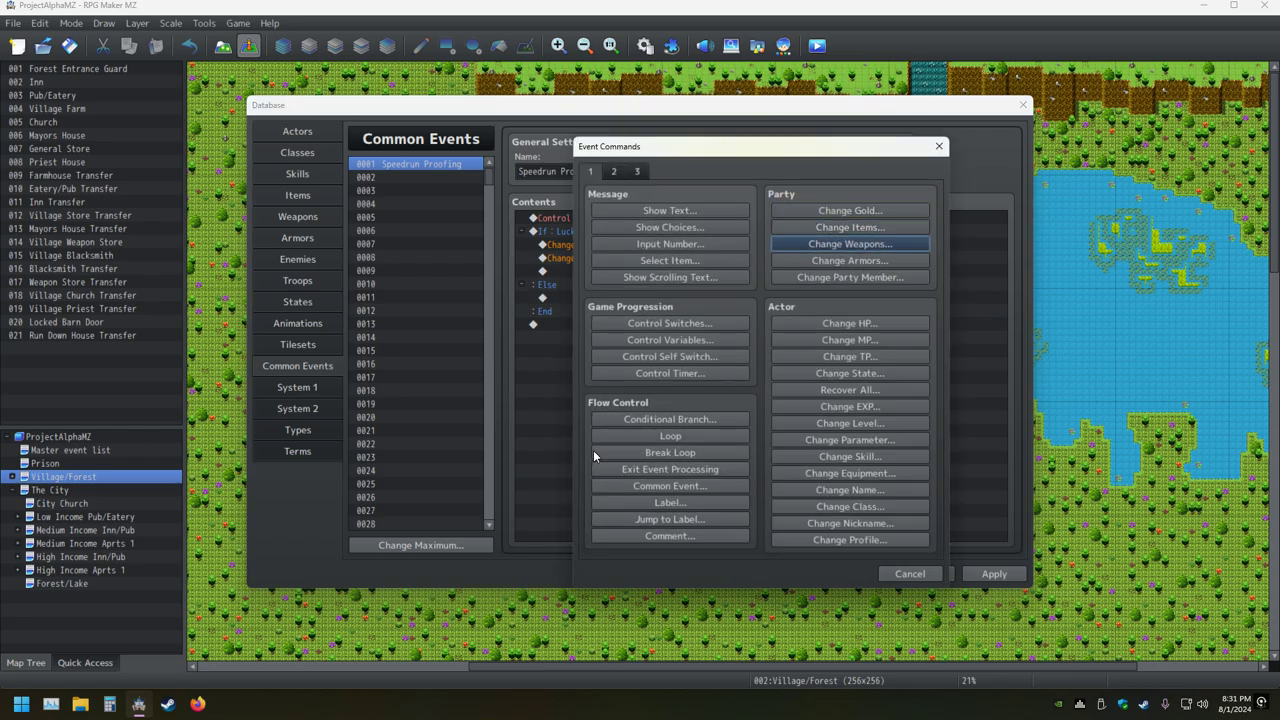
key(Down)
key(Down)
key(Down)
key(Down)
key(Up)
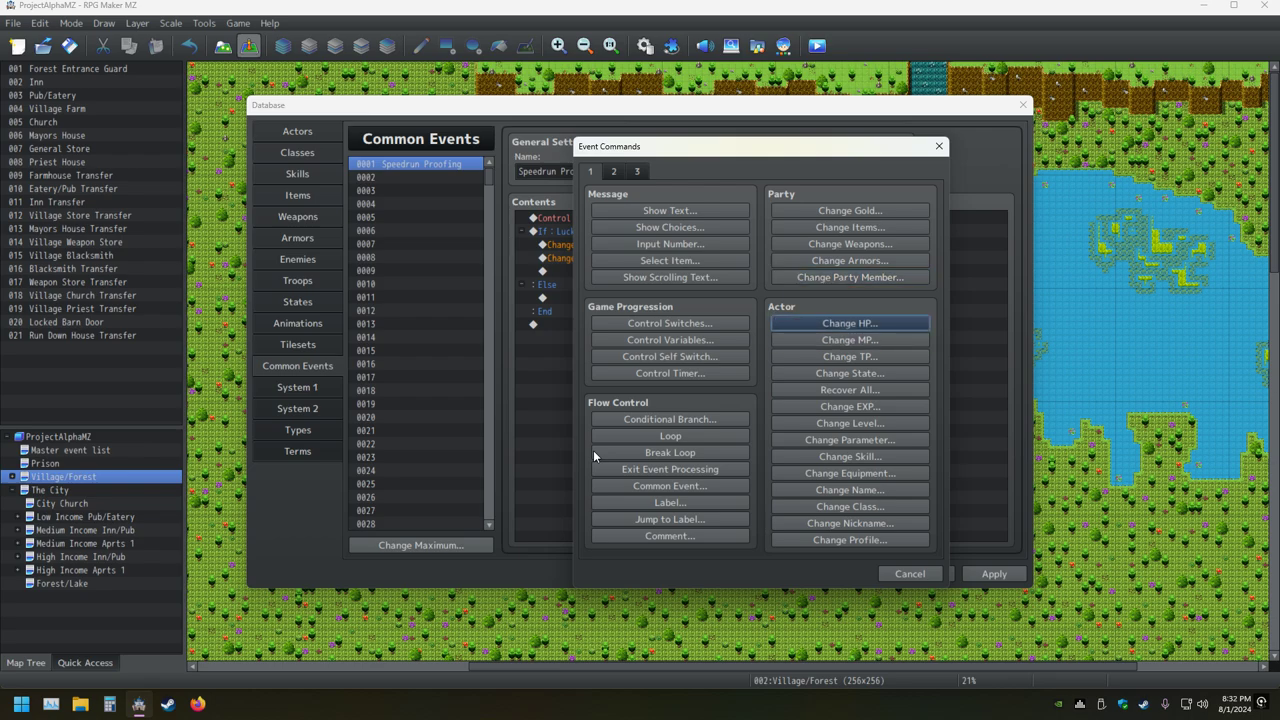
key(Down)
key(Down)
key(Down)
key(Down)
key(Down)
key(Down)
key(Down)
key(Up)
key(Down)
key(Down)
key(Down)
key(Down)
key(Down)
key(Down)
key(Down)
key(Up)
key(Up)
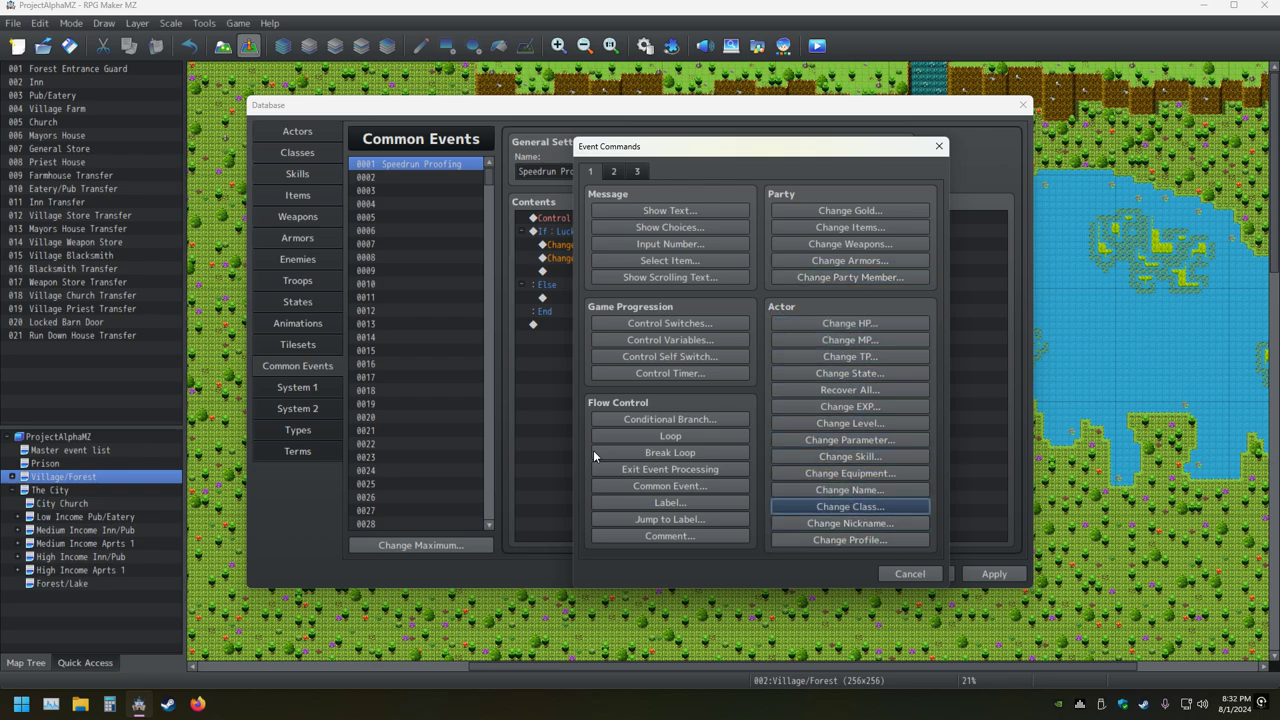
key(Down)
key(Down)
key(Down)
key(Down)
key(Down)
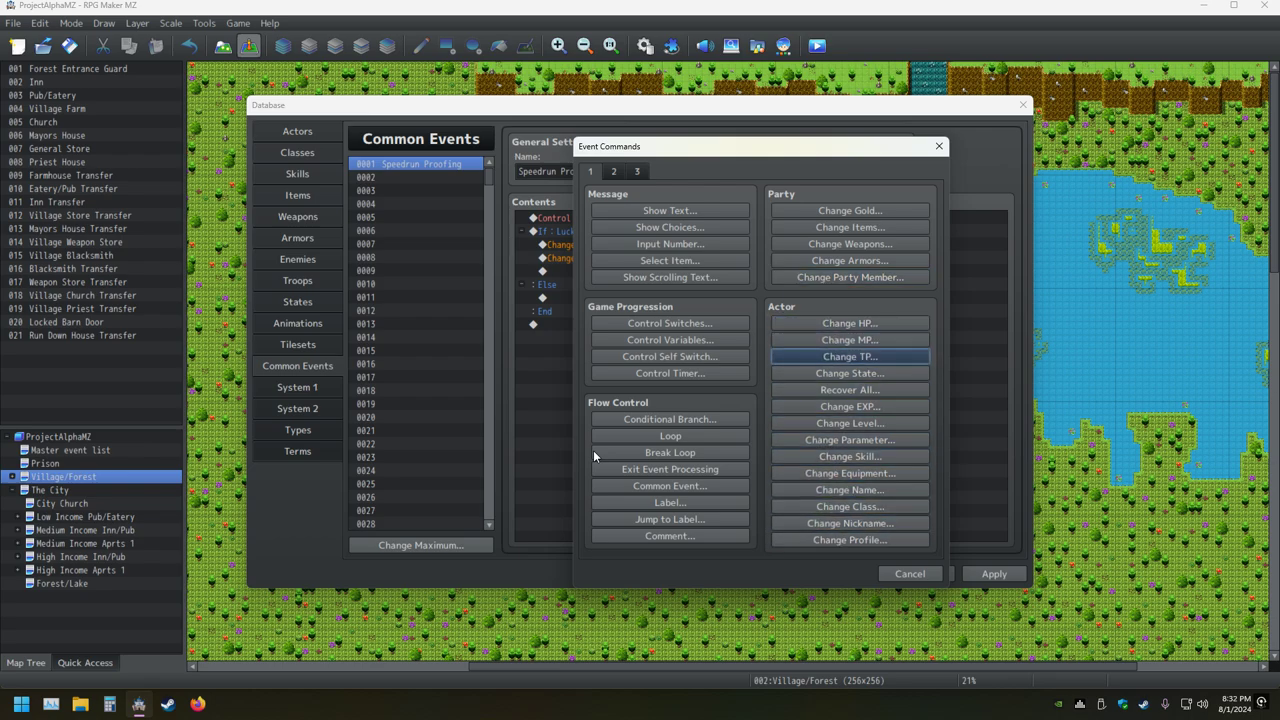
key(Down)
key(Down)
key(Down)
key(Down)
key(Down)
key(Down)
key(Down)
key(Down)
key(Down)
key(Down)
key(Down)
key(Down)
key(Down)
key(Down)
key(Down)
key(Down)
key(Down)
key(Down)
key(Down)
key(Down)
key(Up)
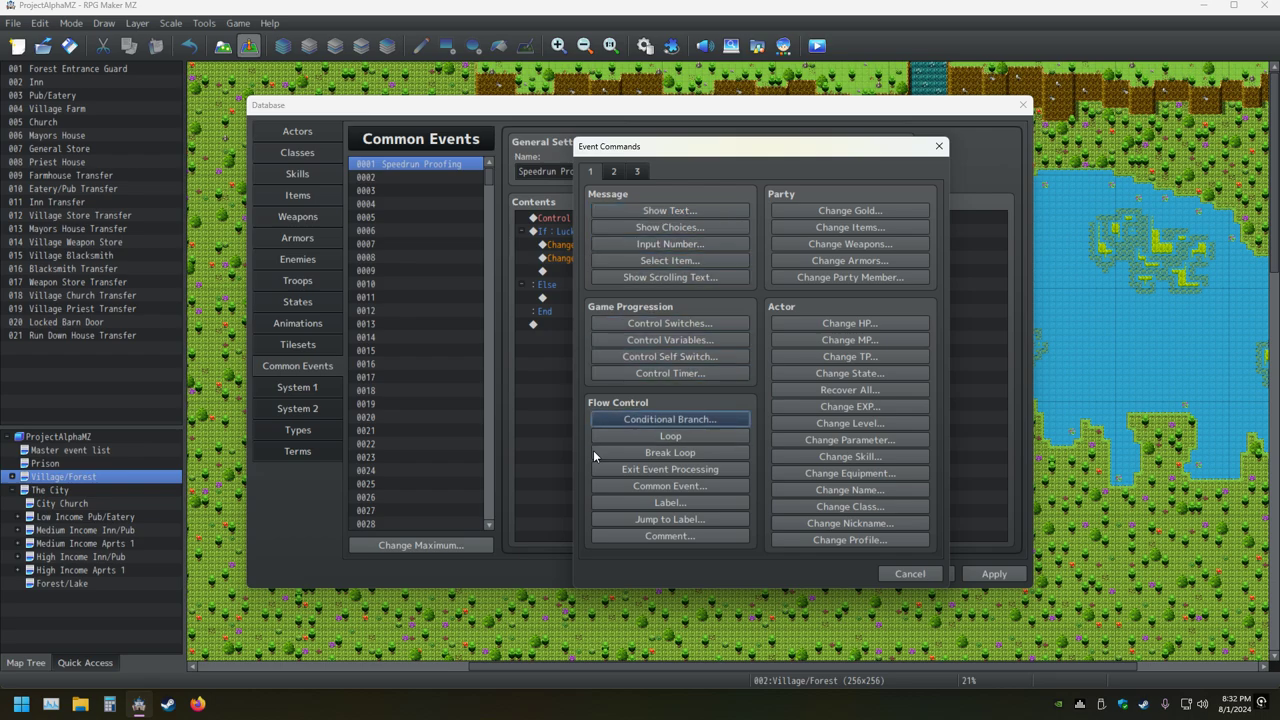
key(Return)
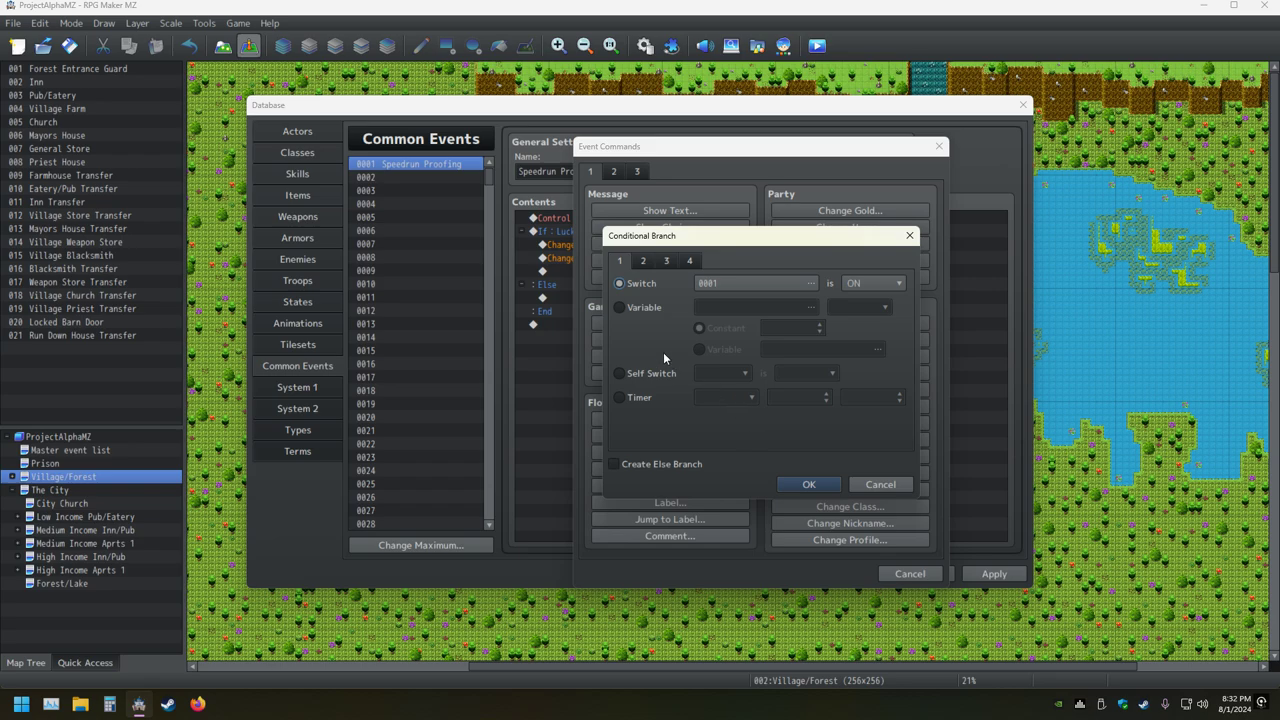
click(621, 307)
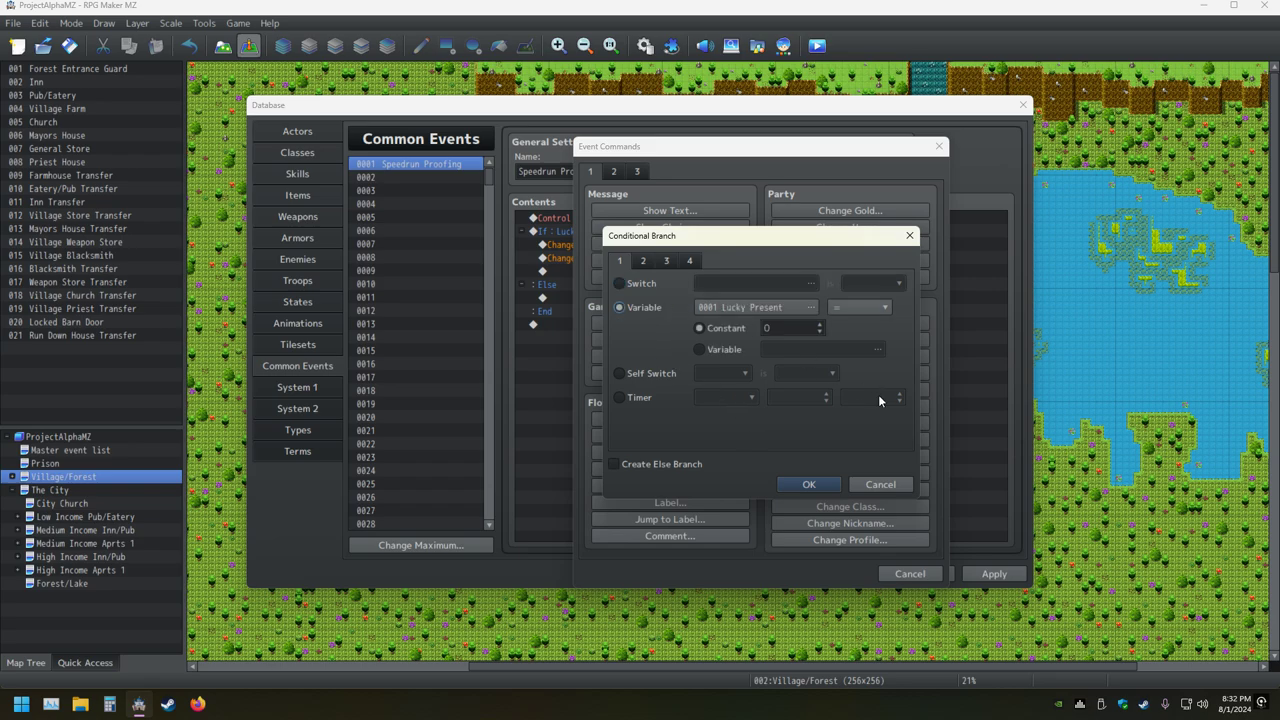
click(802, 329)
text(2)
key(Return)
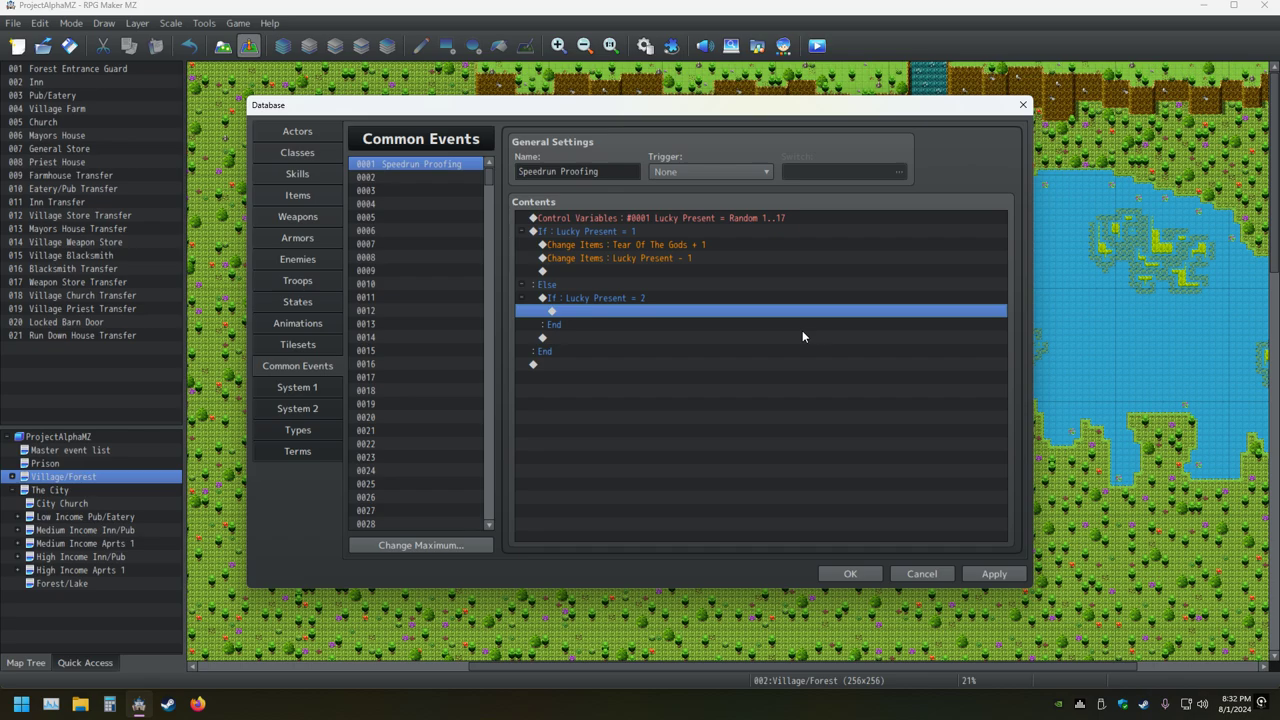
Inside the Lucky Present = 2 branch, add a Change Items command that increases Sweat Of The Gods by 1
key(Return)
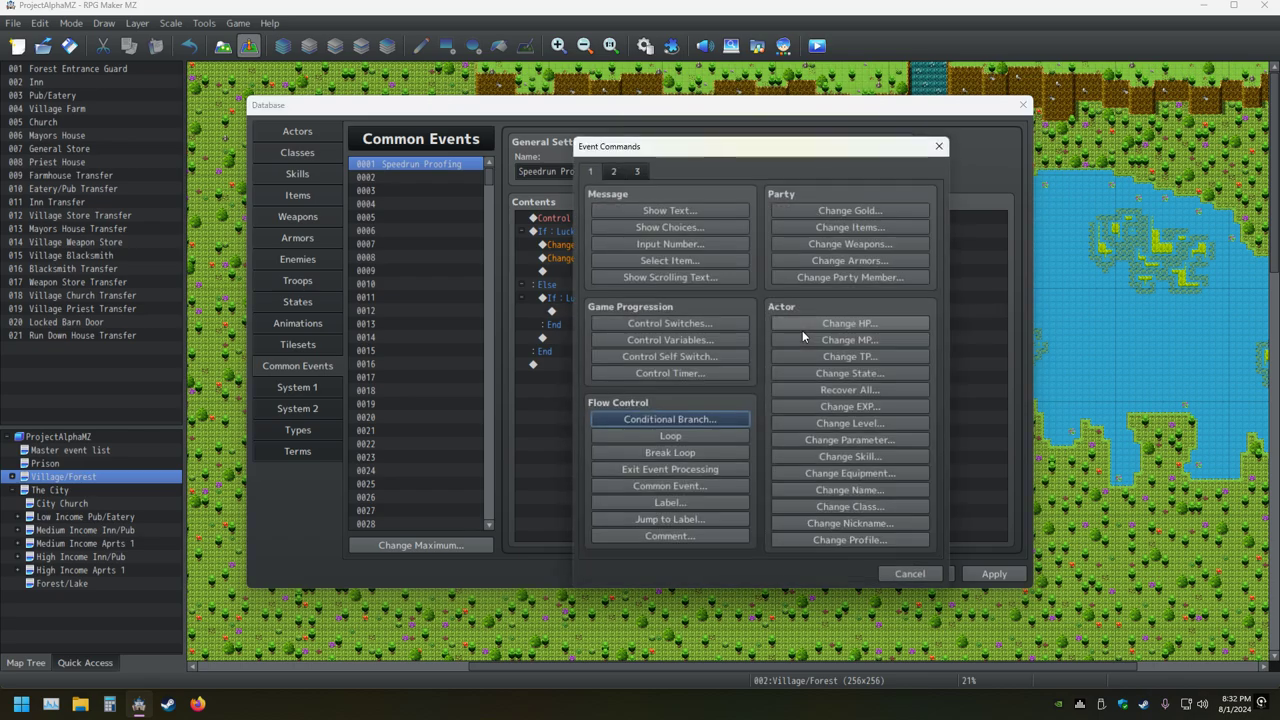
click(816, 228)
scroll(773, 316, down, 2)
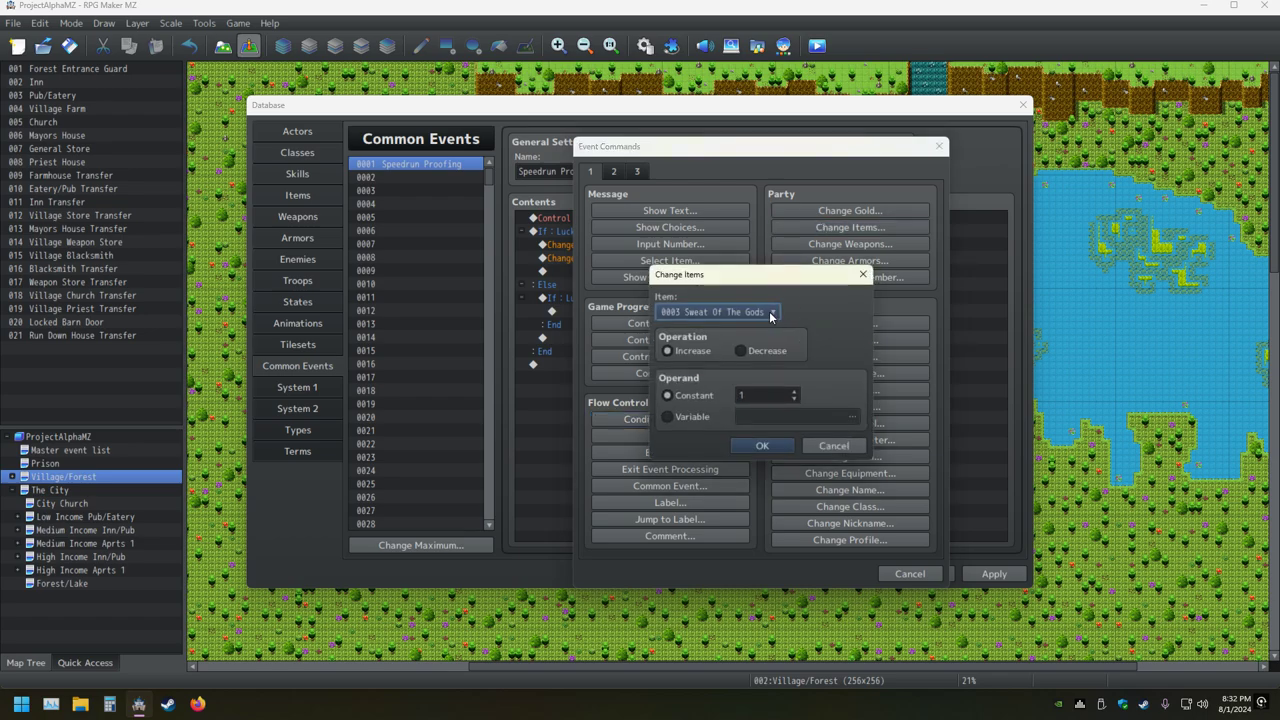
scroll(771, 316, up, 2)
scroll(771, 316, down, 1)
click(771, 316)
click(710, 361)
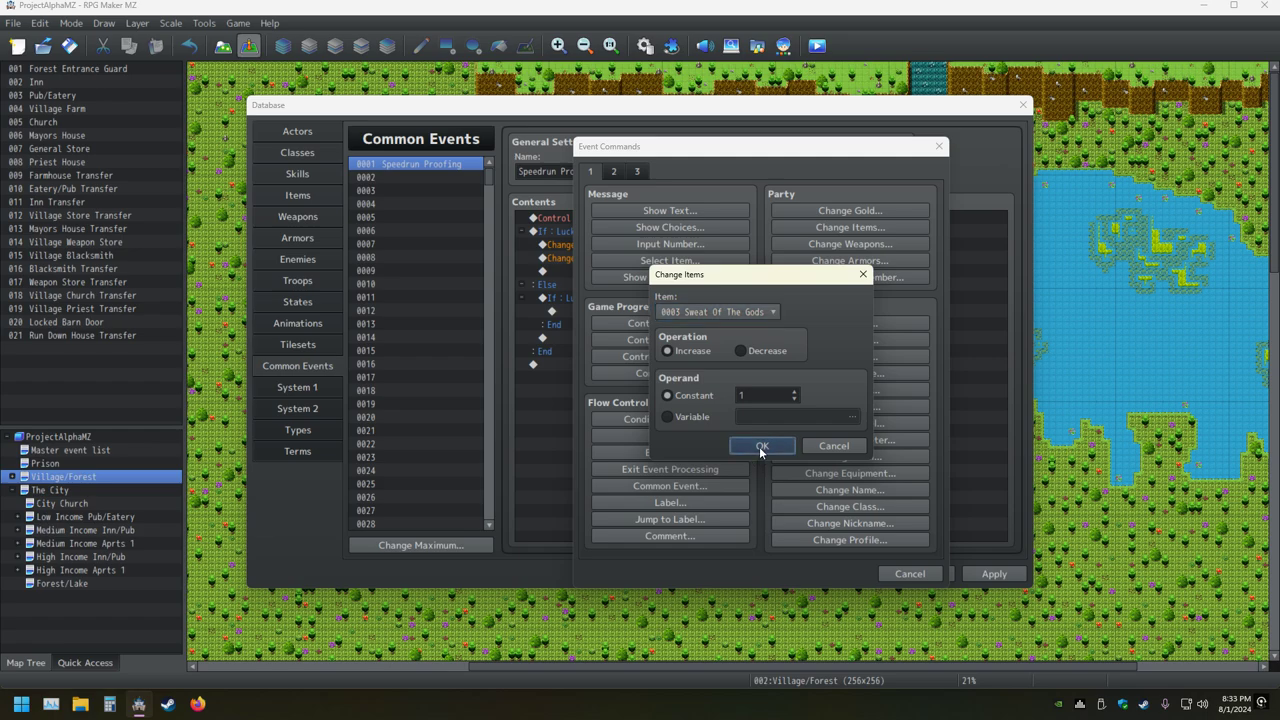
click(759, 446)
Below the Sweat Of The Gods command, add a Change Items command that decreases Lucky Present by 1
double_click(642, 325)
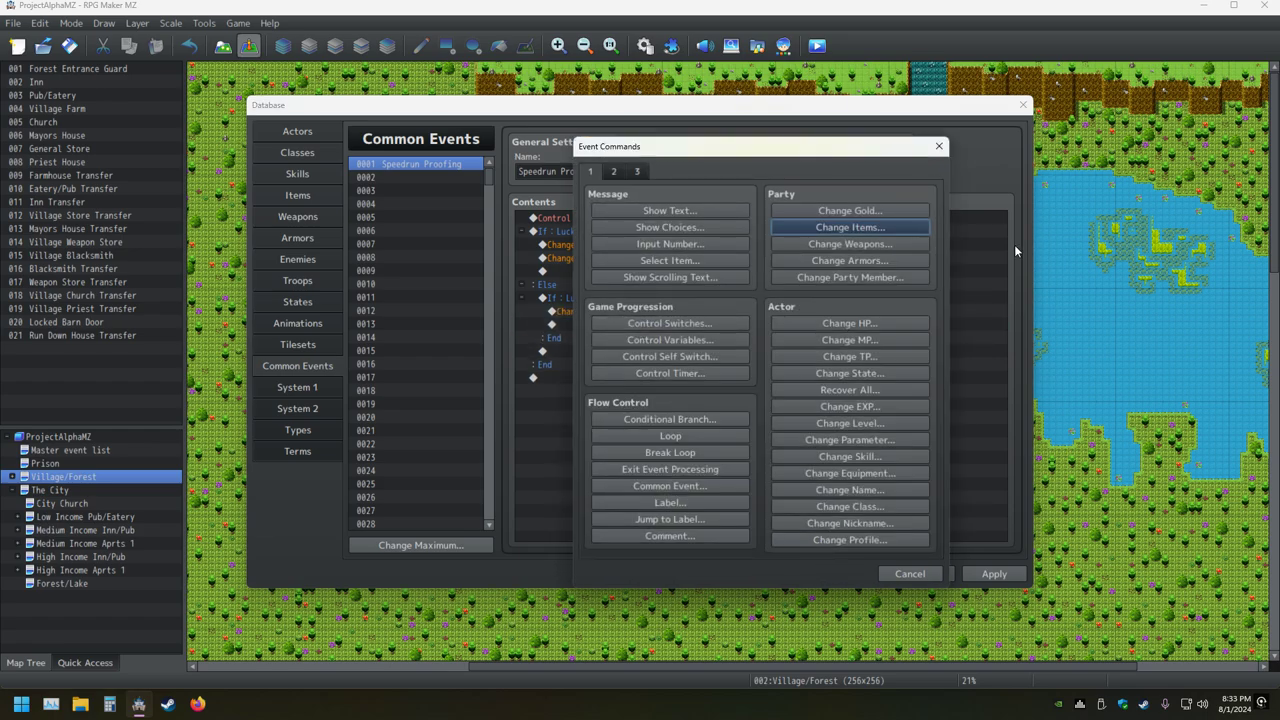
click(881, 228)
click(741, 350)
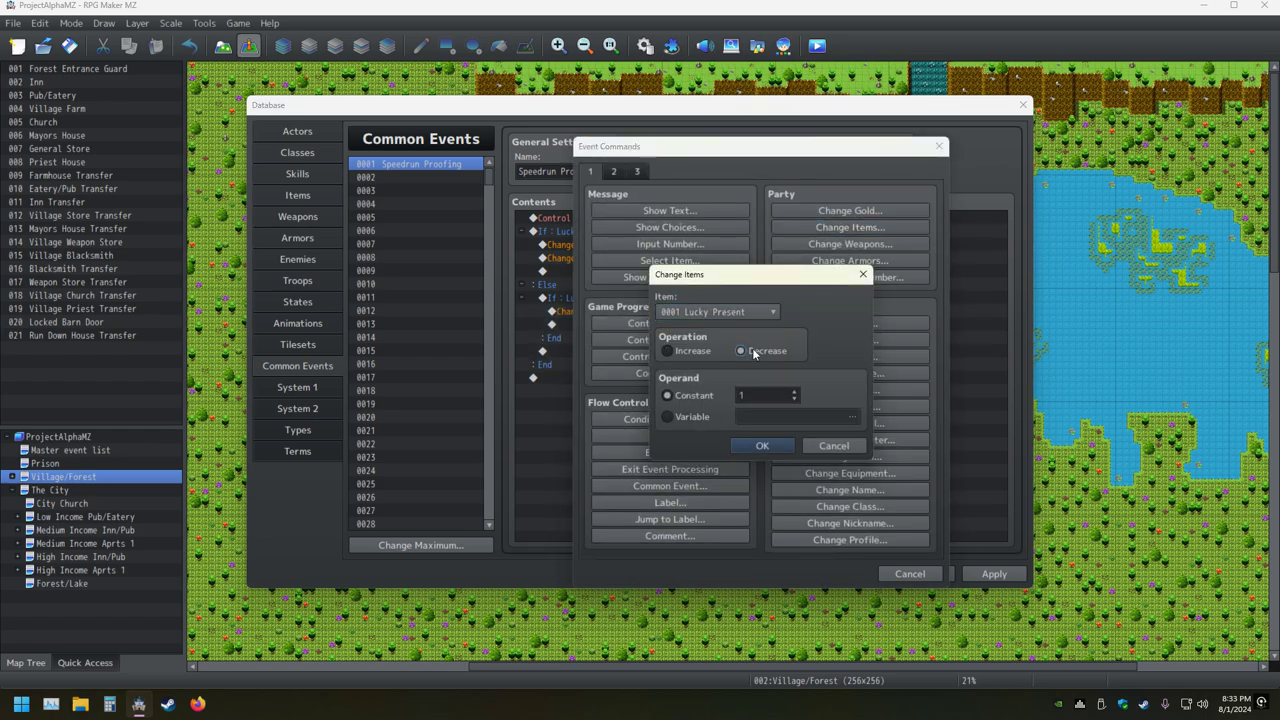
click(763, 447)
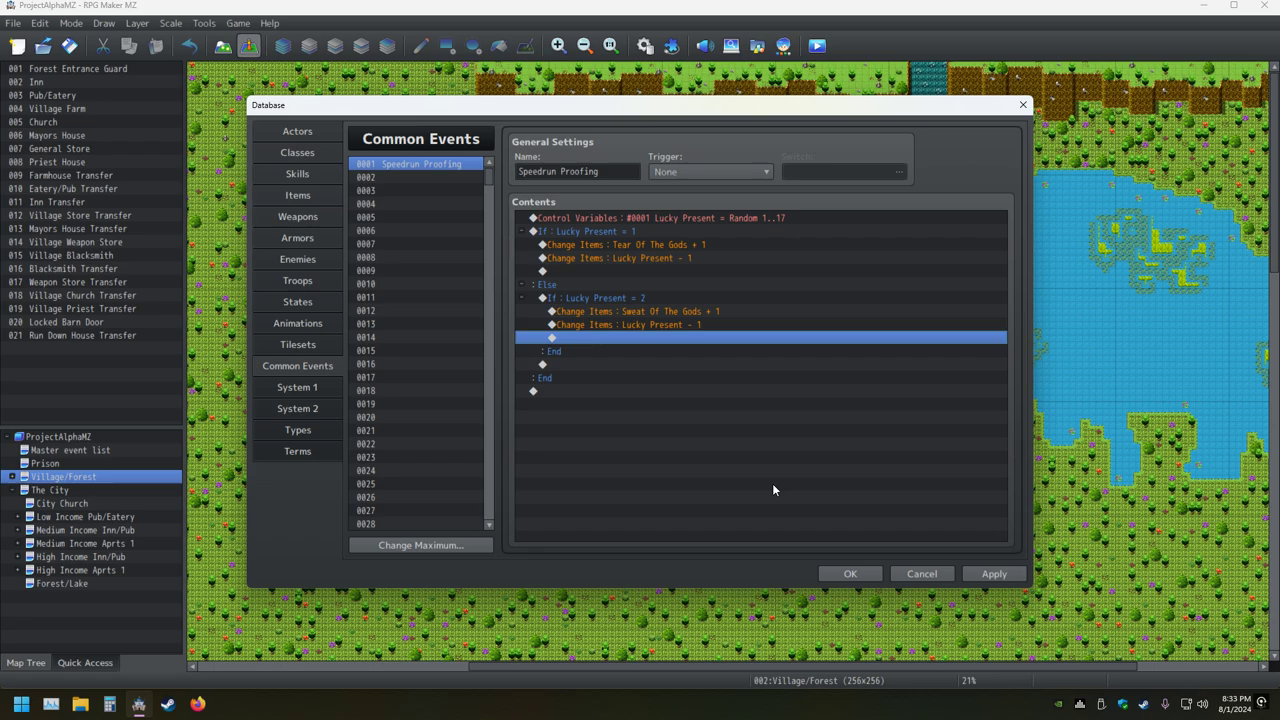
Edit the Lucky Present = 2 conditional branch to include an Else branch
click(588, 364)
click(581, 390)
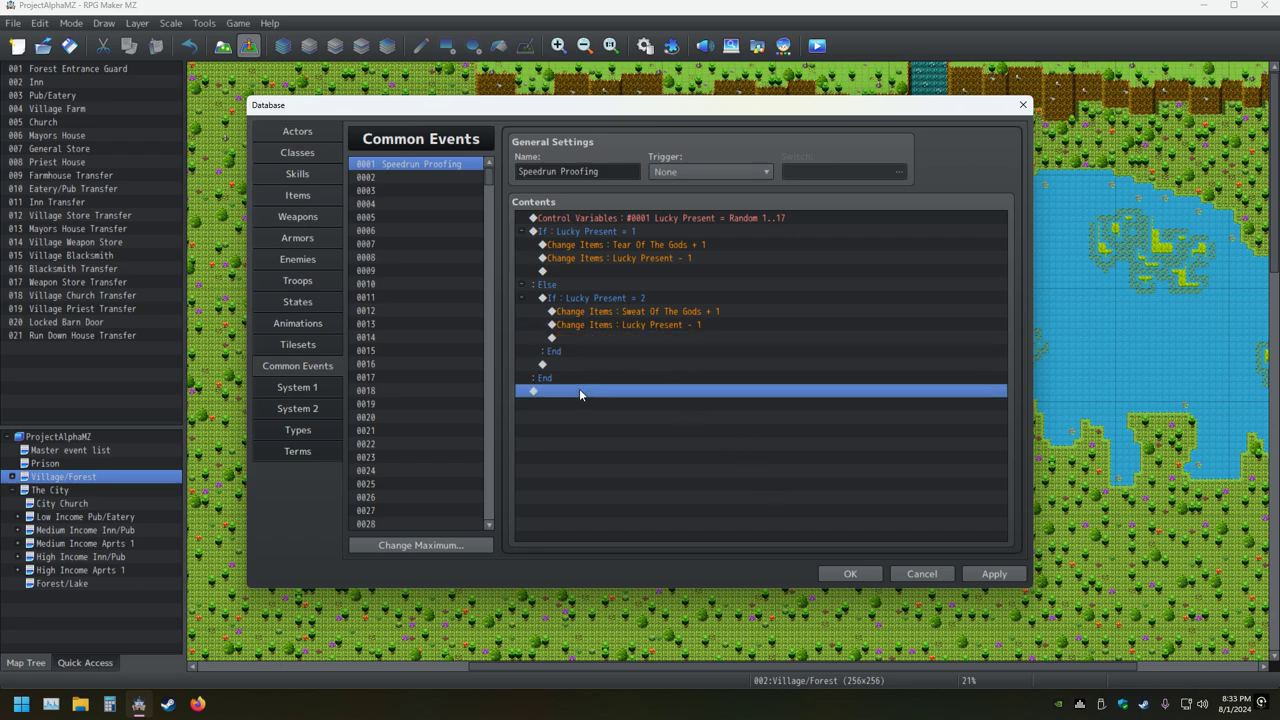
click(565, 302)
right_click(565, 305)
click(602, 328)
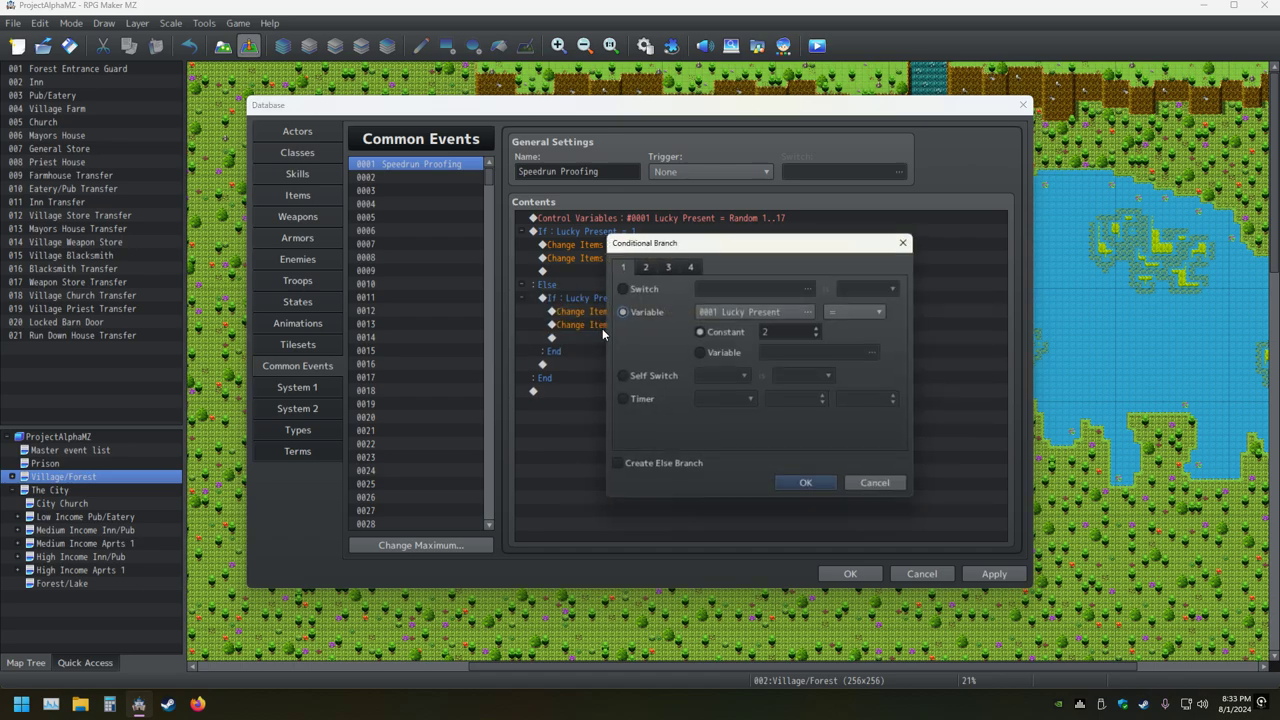
click(646, 467)
click(809, 487)
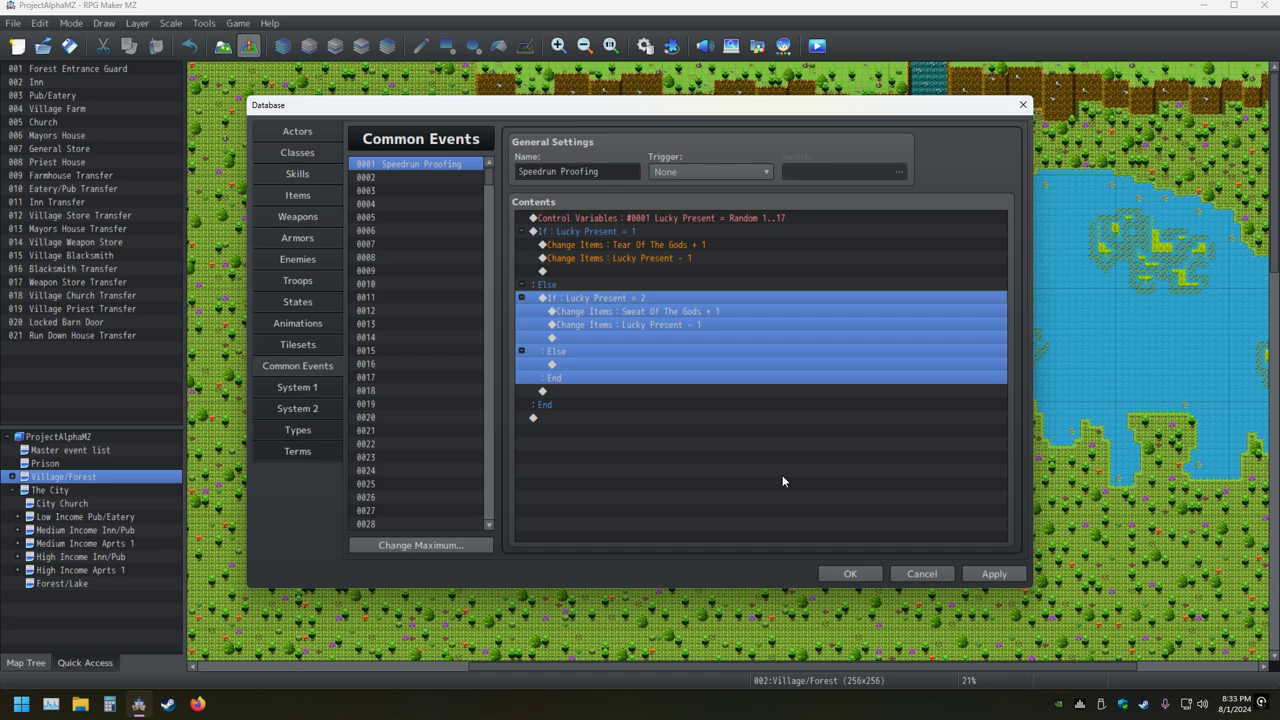
In the Else section of the Lucky Present = 2 branch, add a conditional branch testing whether Lucky Present equals constant 3
click(591, 366)
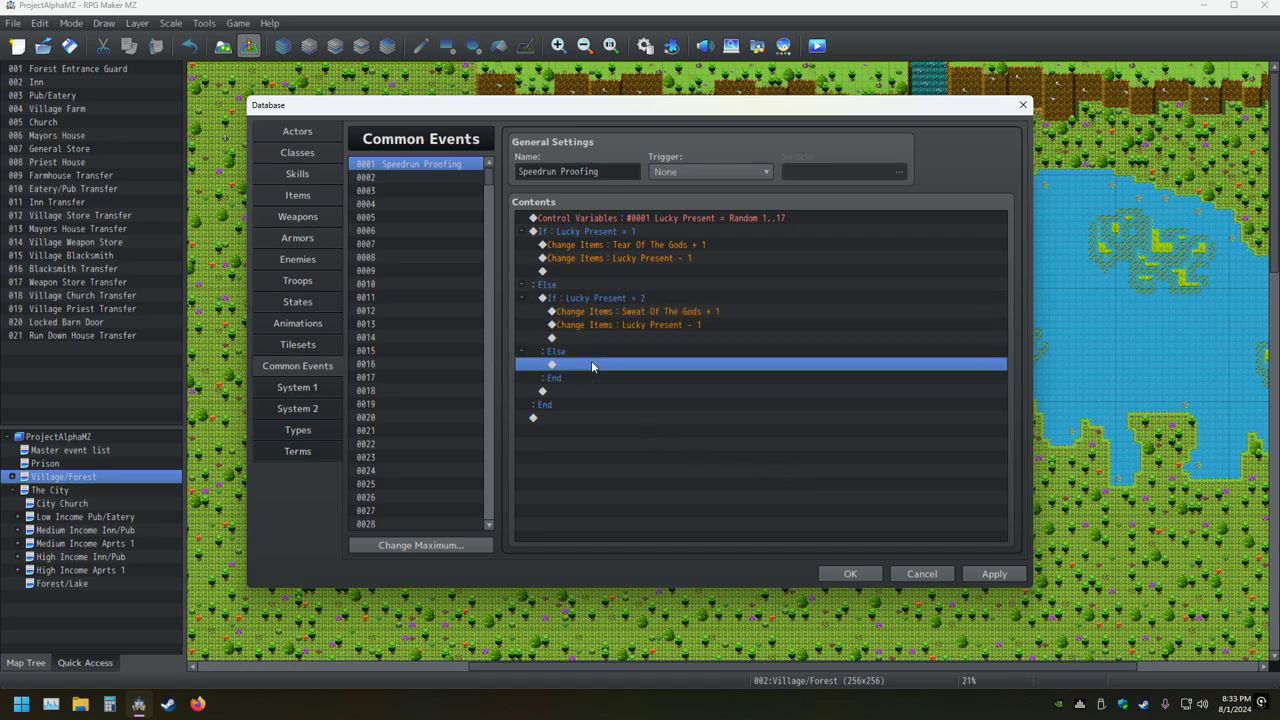
double_click(591, 366)
click(670, 421)
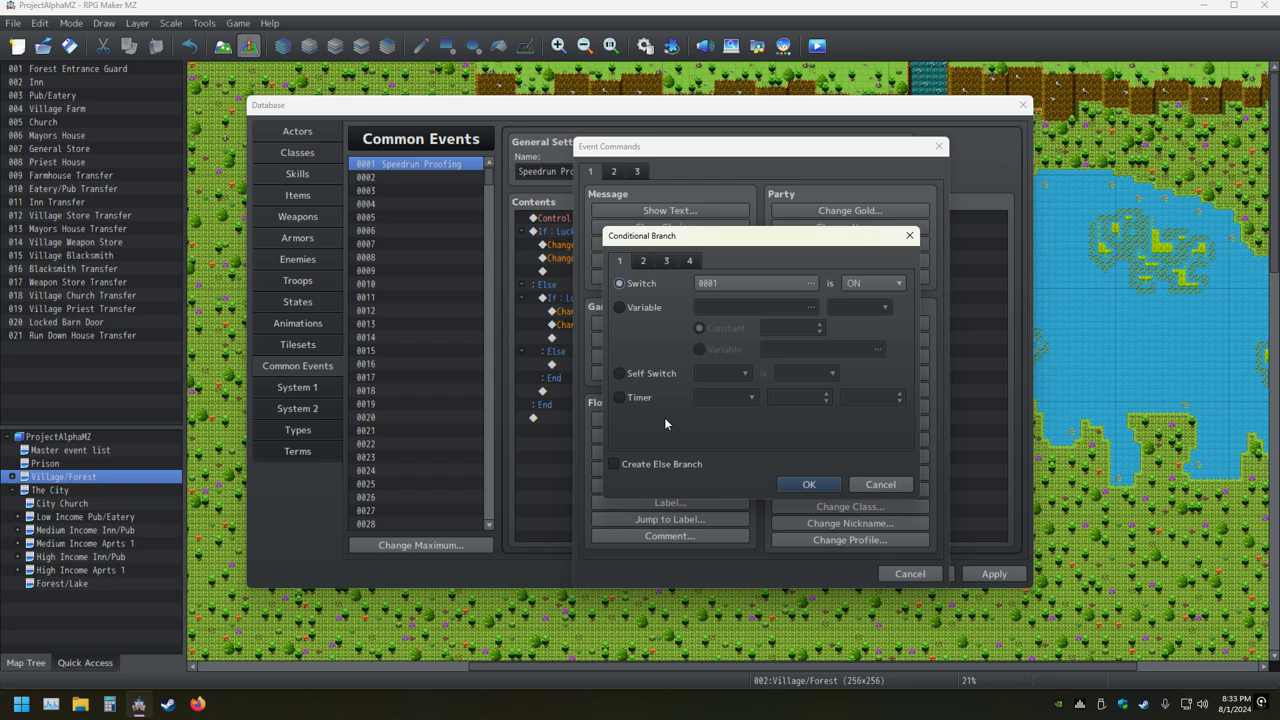
click(645, 311)
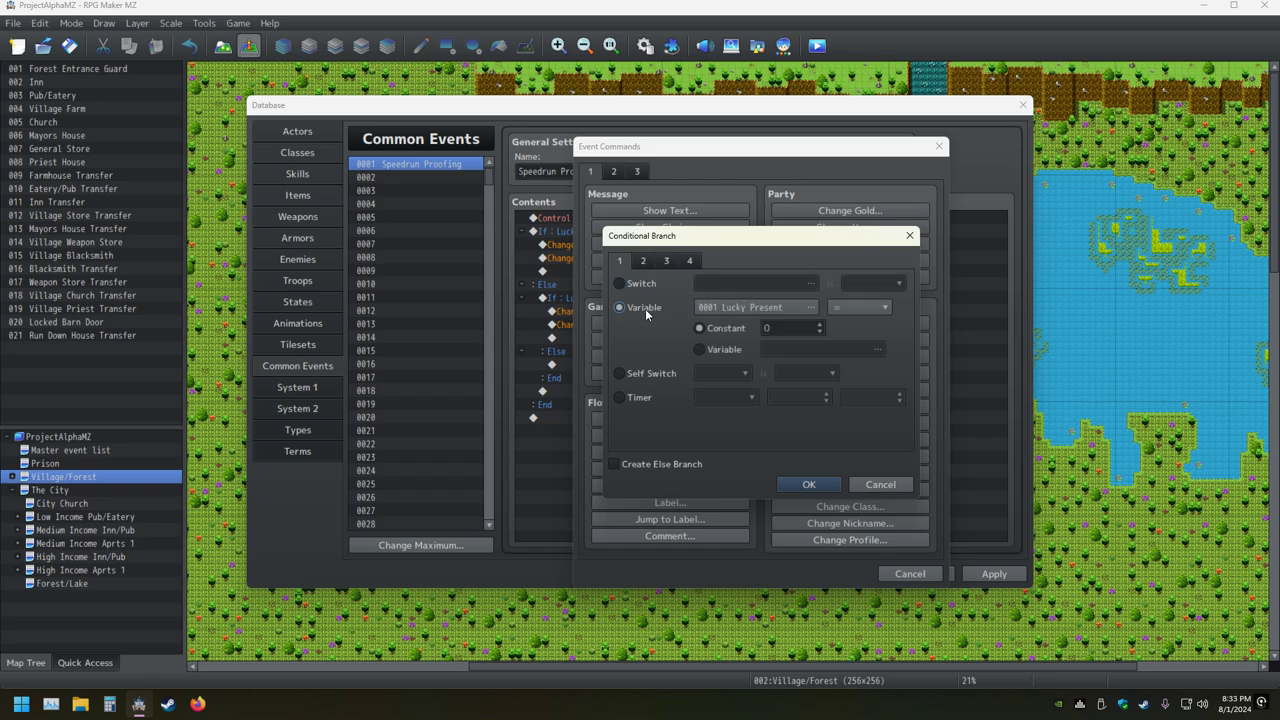
double_click(786, 328)
text(3)
key(Return)
Inside the Lucky Present = 3 branch, add a Change Items command that increases Saliva Of The Gods by 1
key(Return)
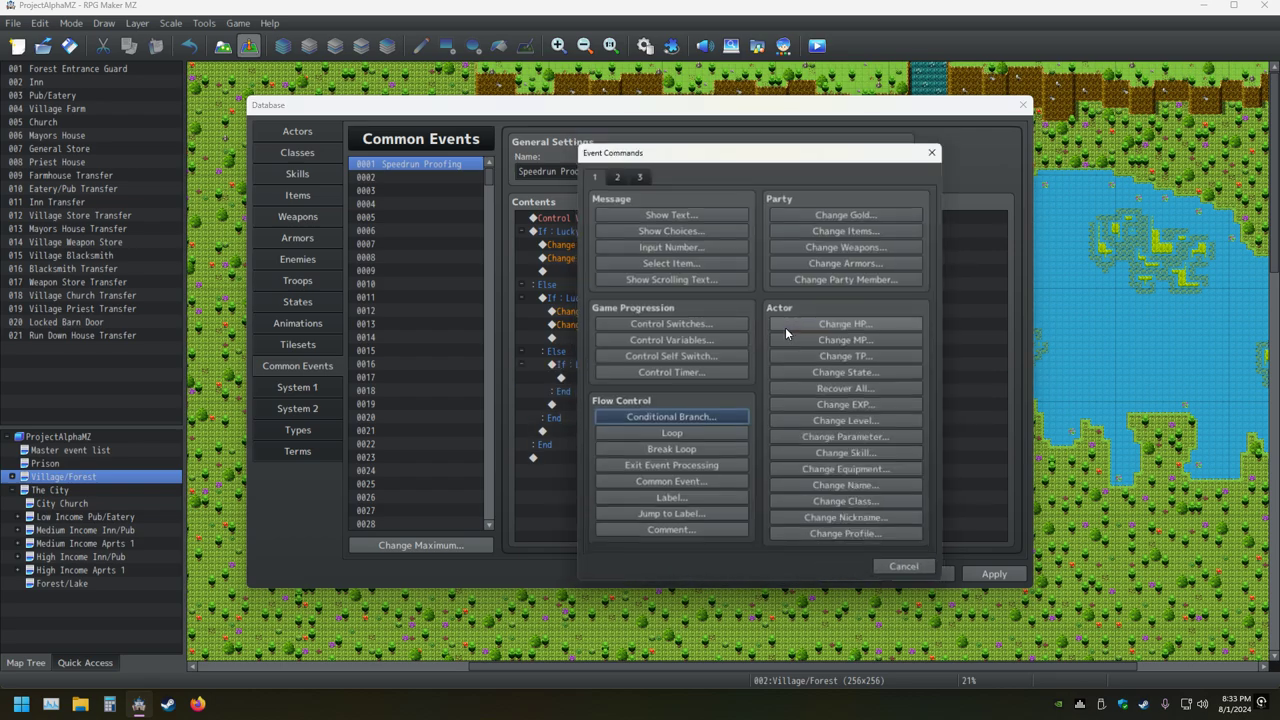
click(804, 230)
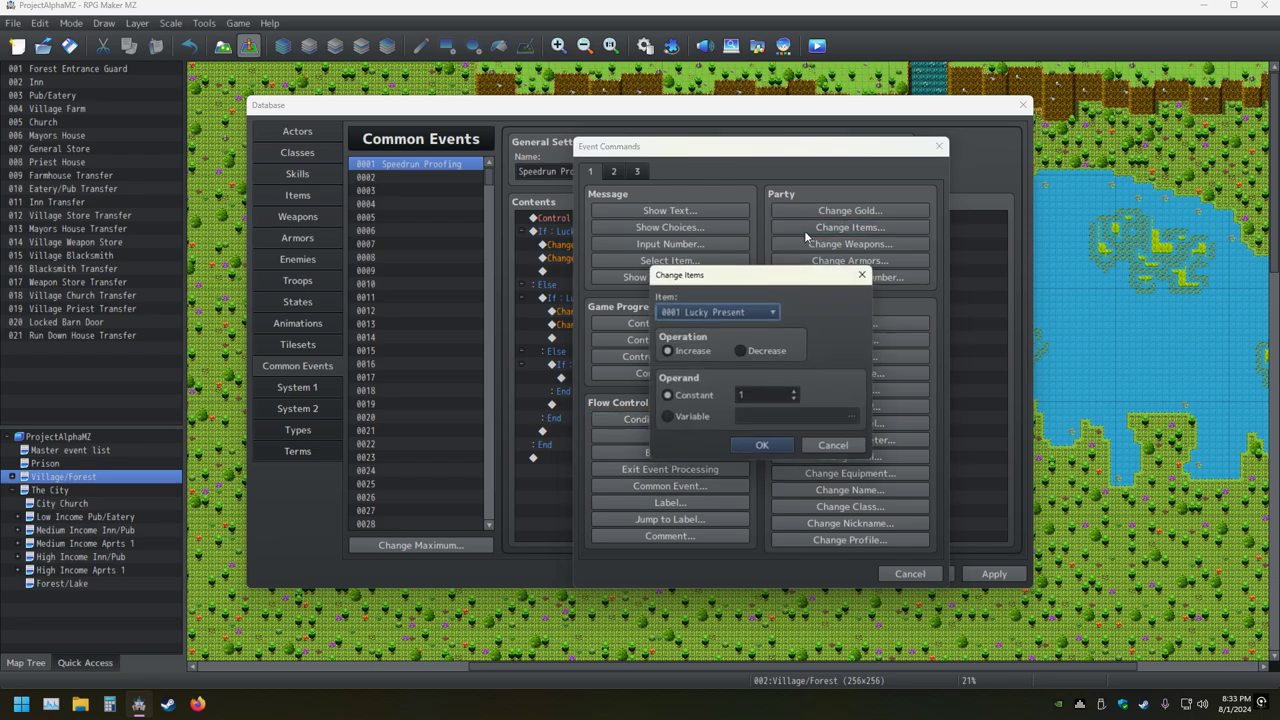
scroll(760, 312, down, 2)
scroll(760, 312, down, 1)
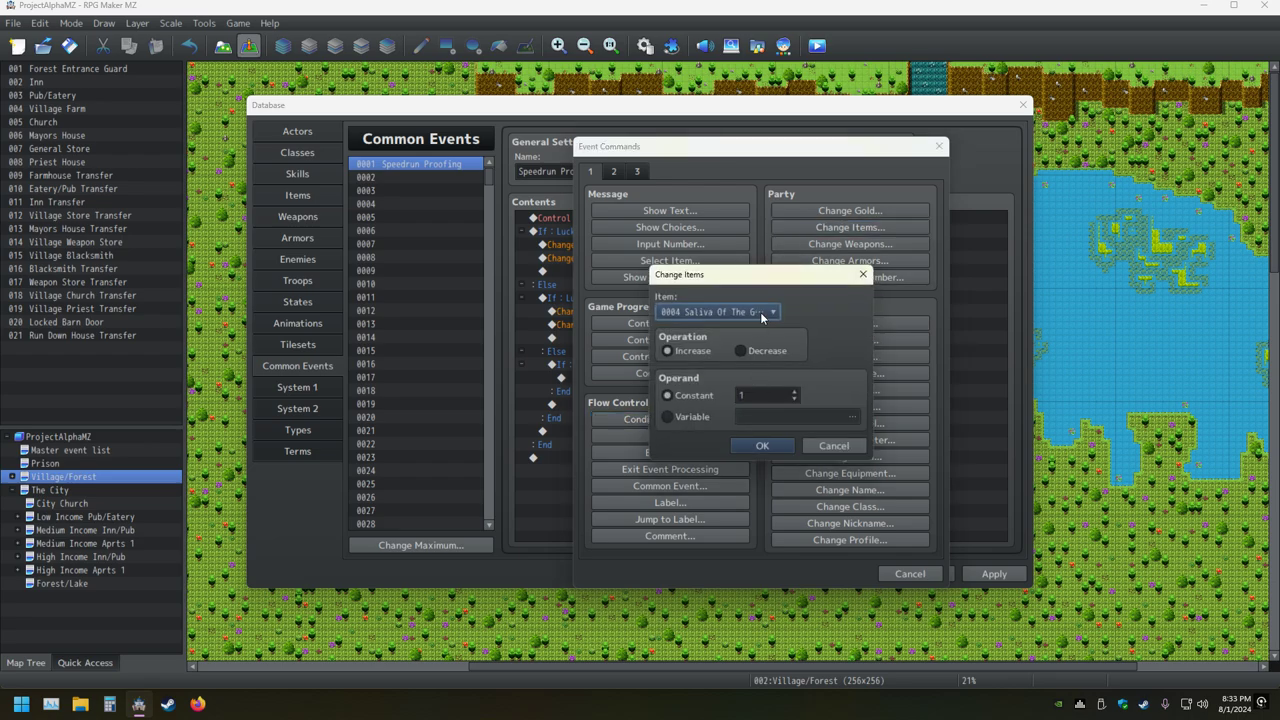
click(762, 447)
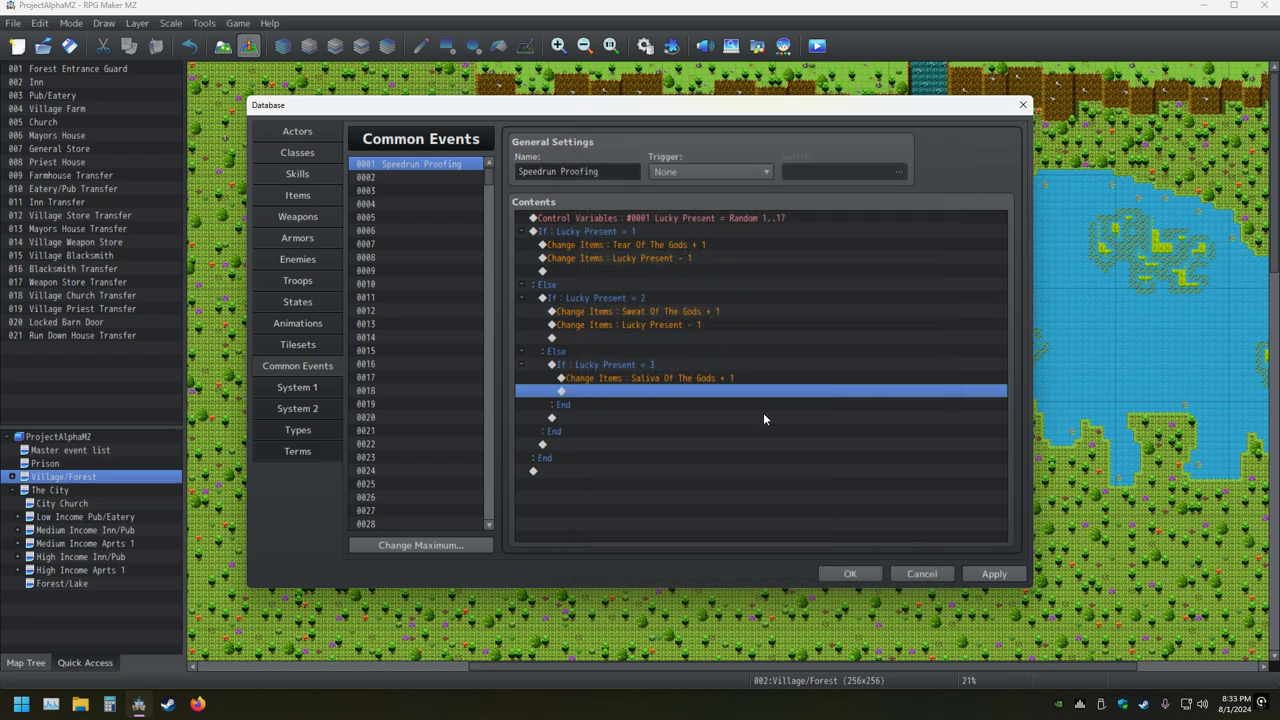
Below the Saliva Of The Gods command, add a Change Items command decreasing Lucky Present by 1, and accept the database changes
double_click(591, 396)
click(906, 228)
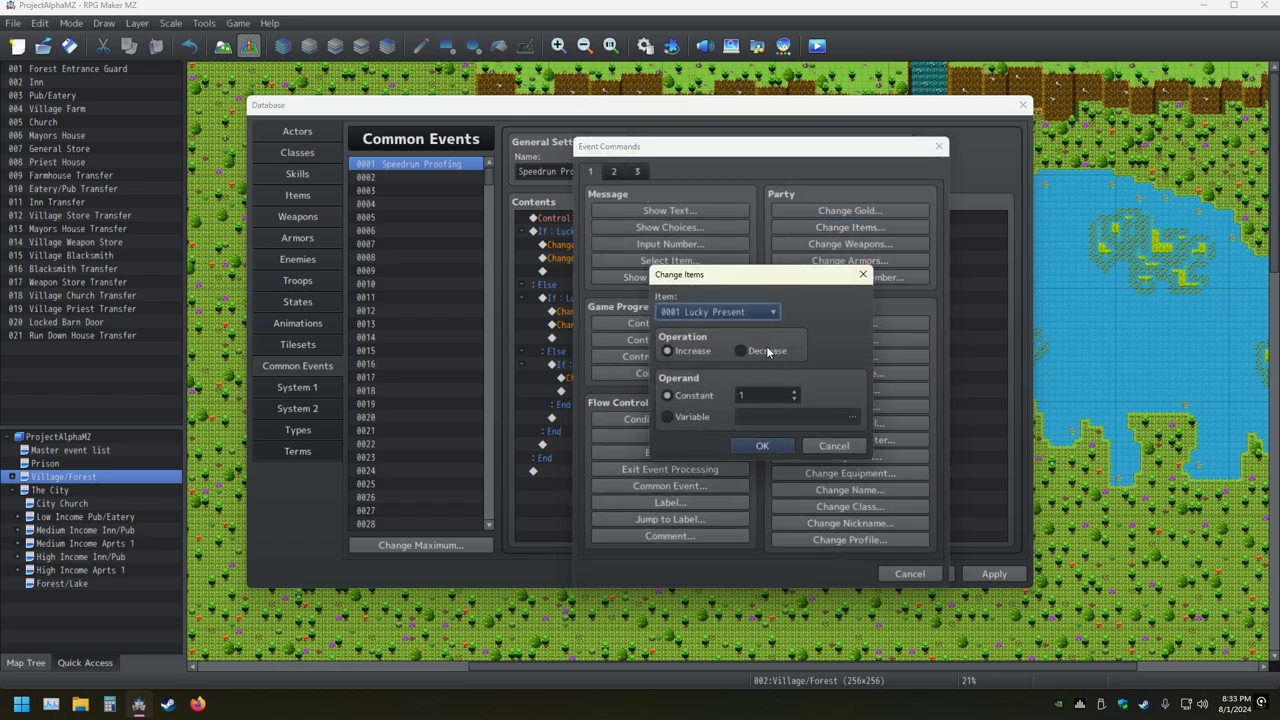
click(767, 351)
click(762, 447)
click(838, 573)
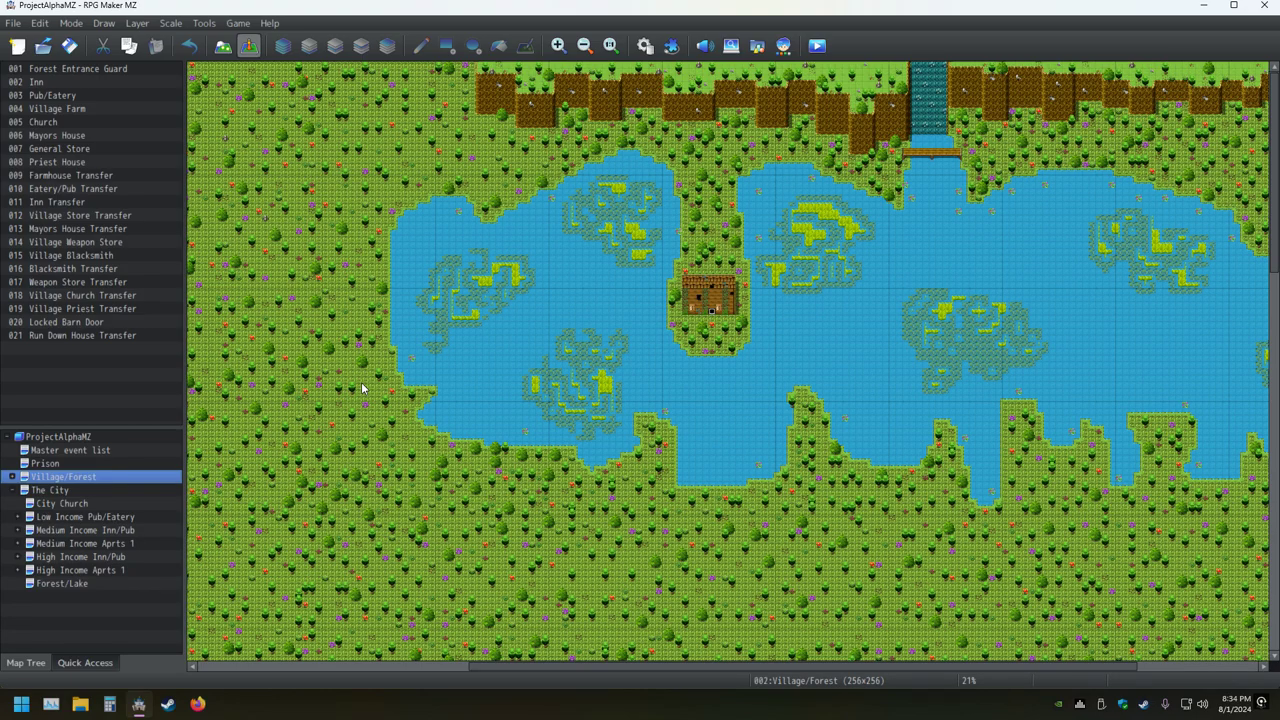
click(79, 452)
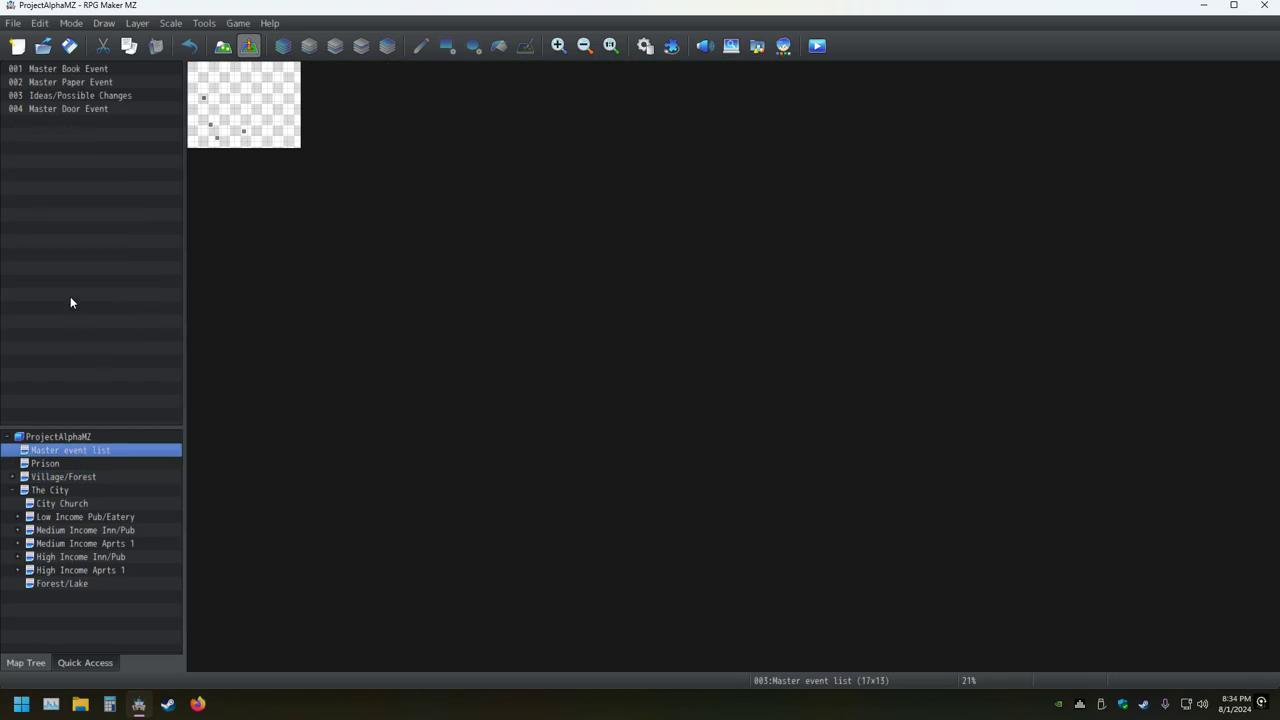
double_click(88, 69)
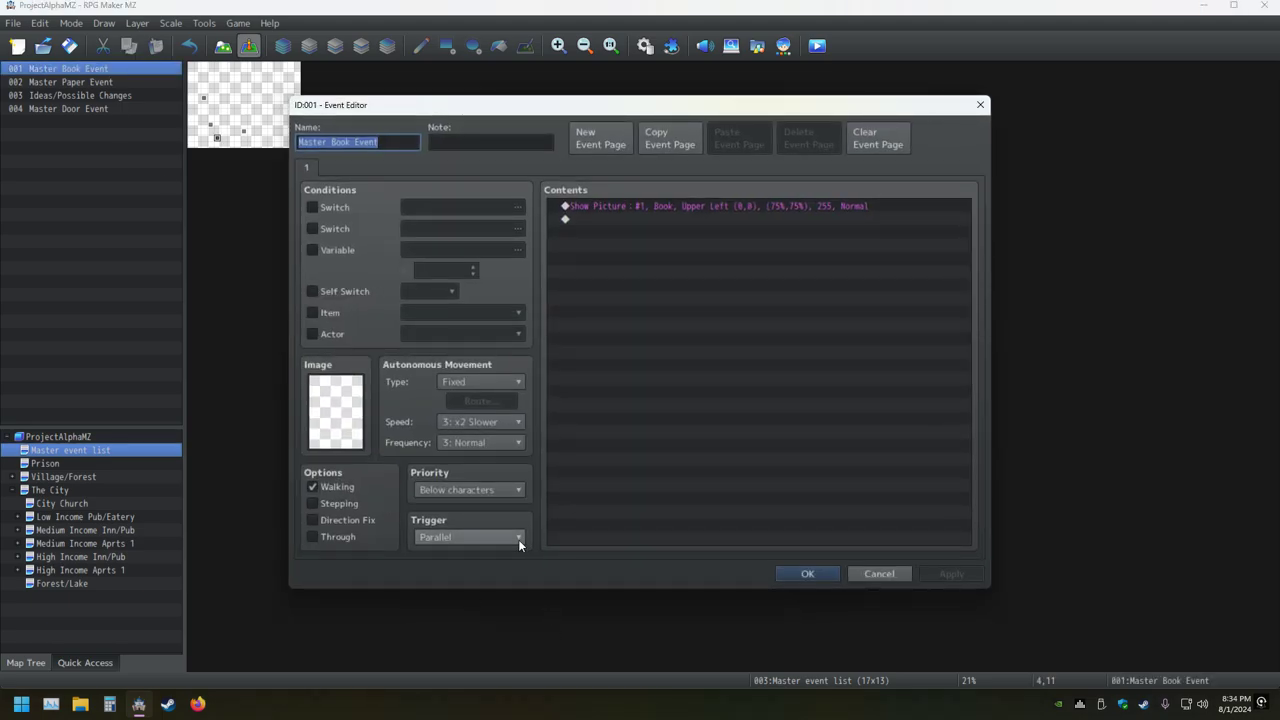
click(880, 574)
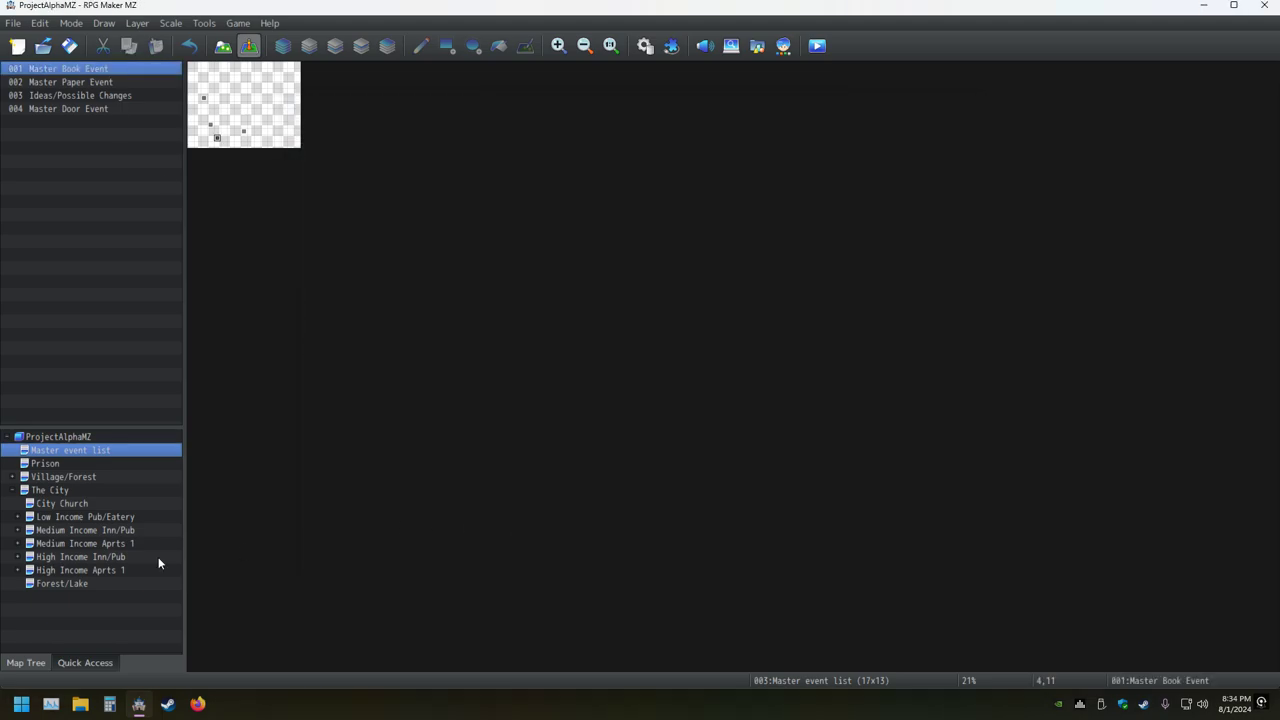
On the Forest/Lake map, create an event on the grass near the dark water strip and set its trigger to Parallel
click(69, 584)
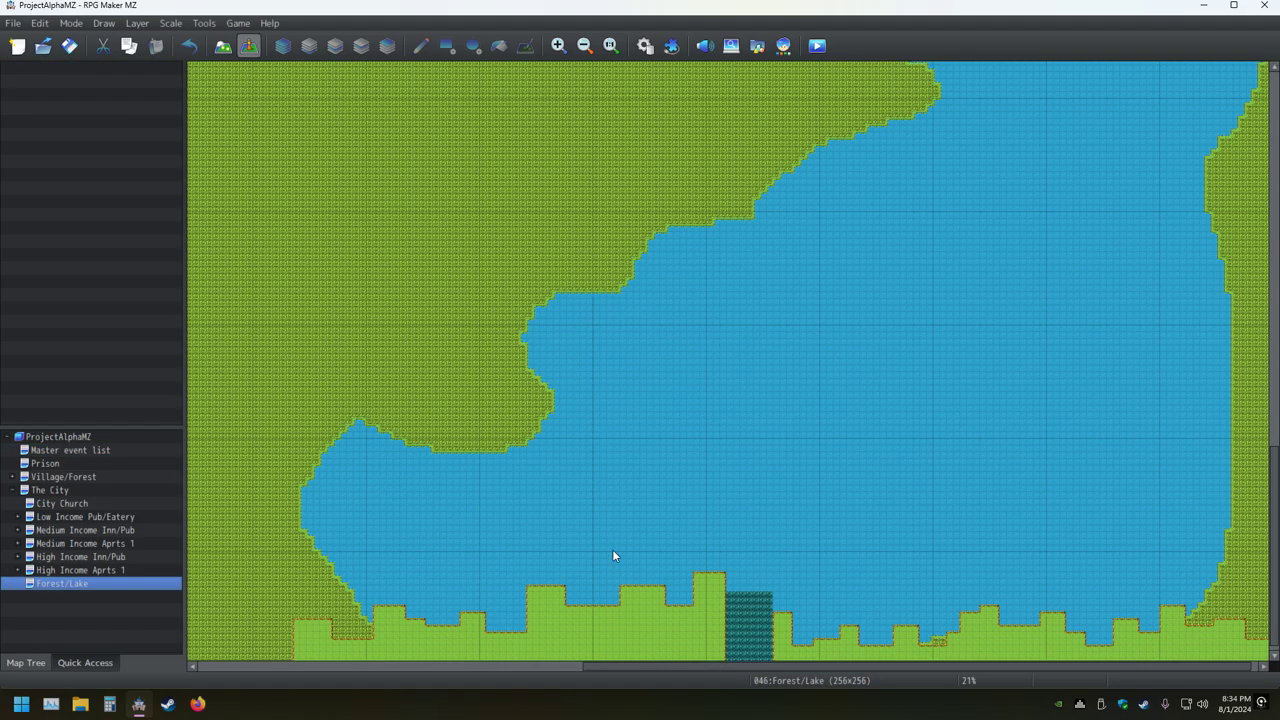
double_click(681, 641)
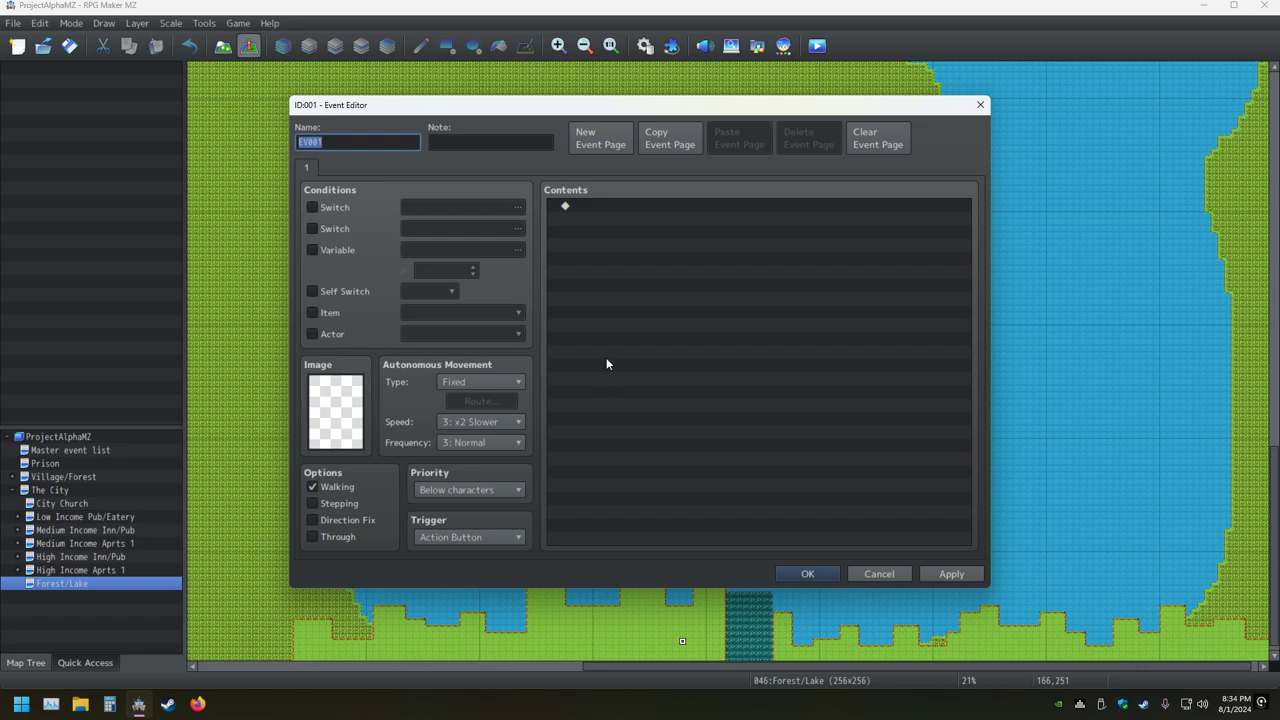
scroll(495, 540, down, 4)
Add a Change Items command to the event that increases Lucky Present by 10
double_click(601, 206)
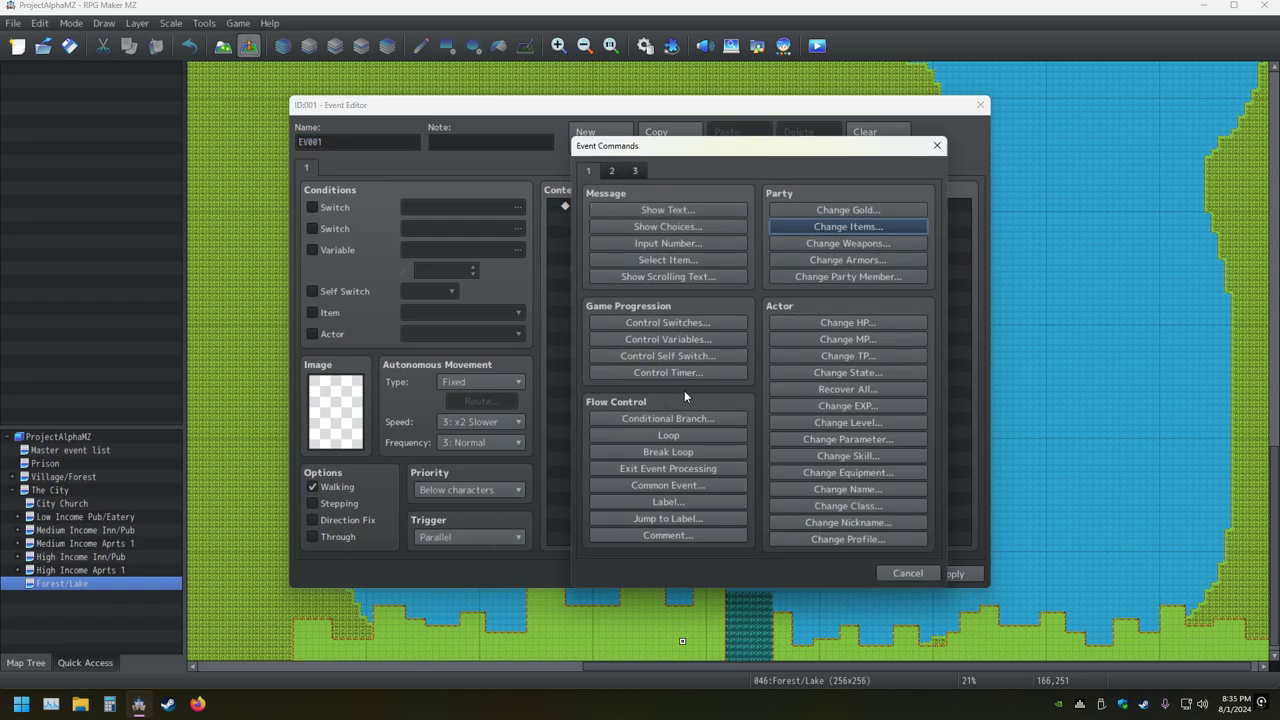
click(812, 226)
double_click(752, 393)
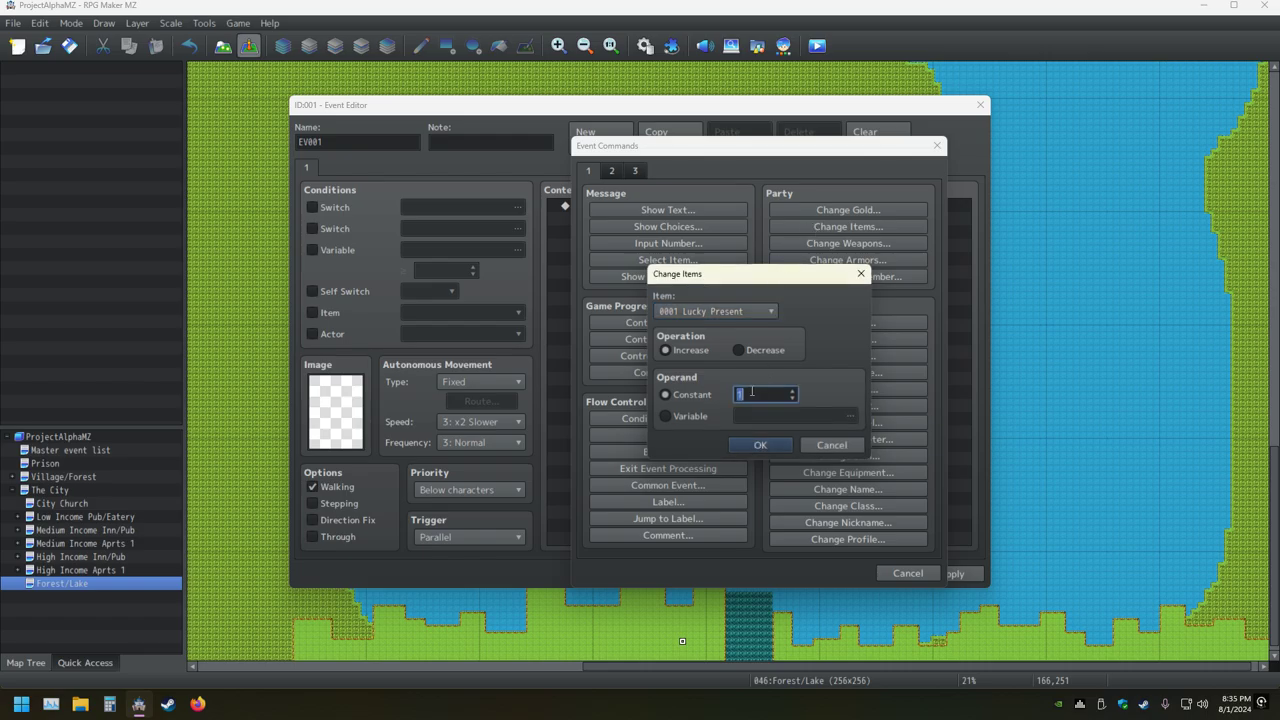
text(10)
key(Return)
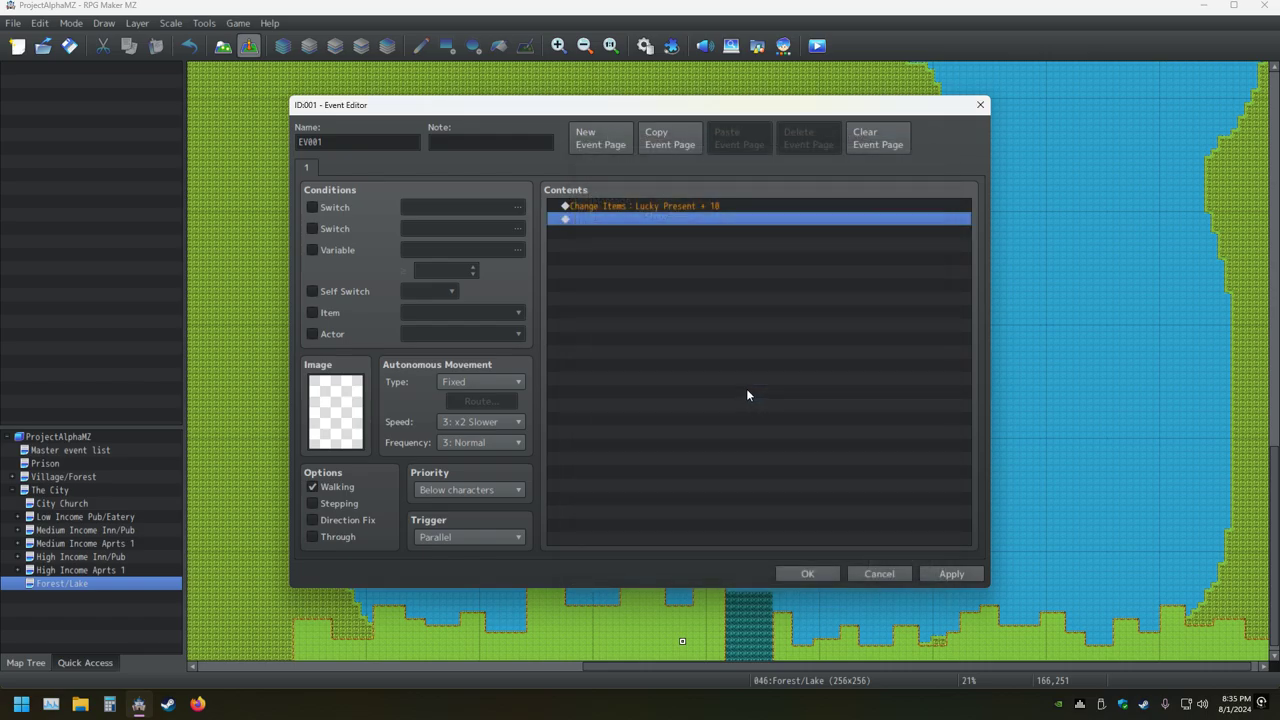
Add an Erase Event command after the Change Items command and accept the event
double_click(612, 218)
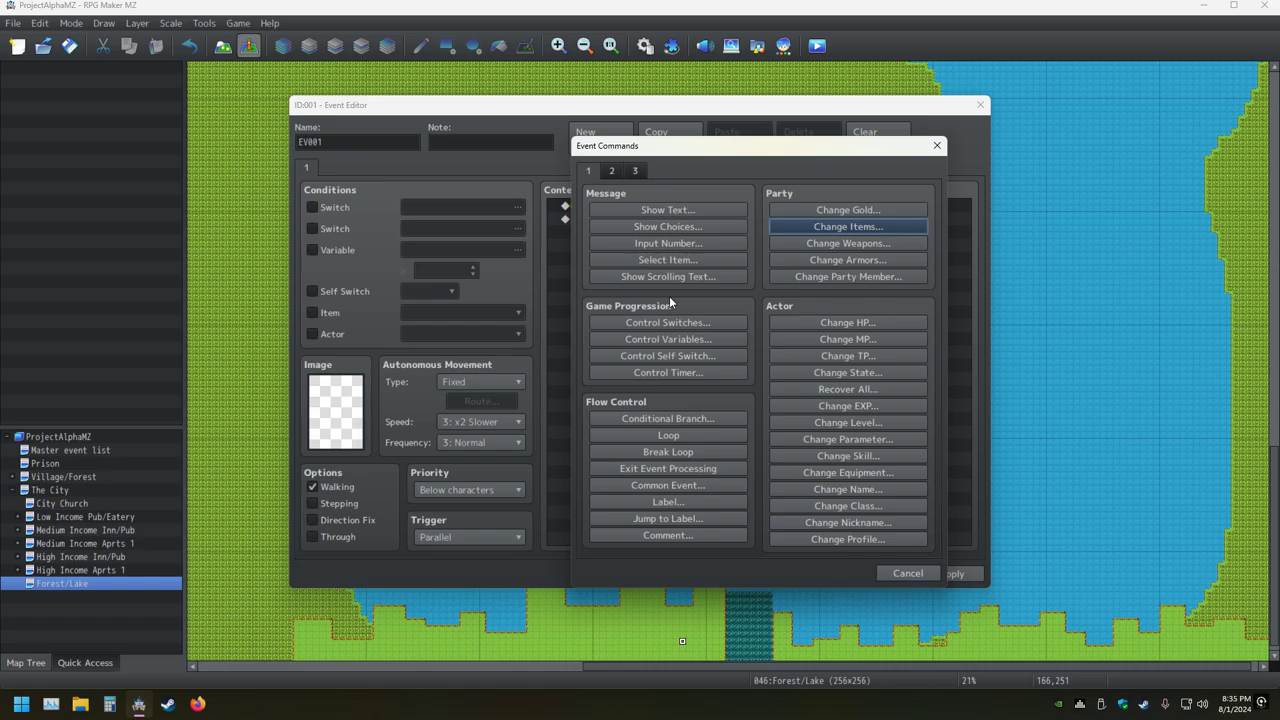
click(612, 170)
click(676, 537)
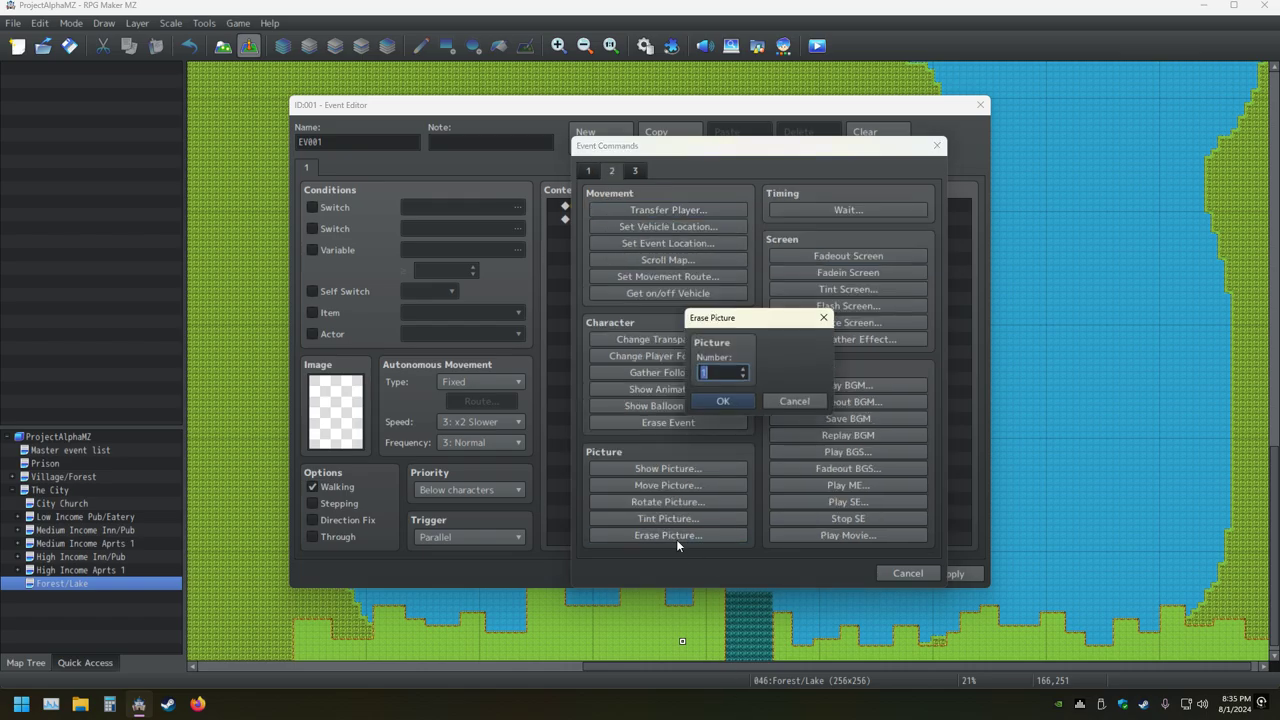
click(796, 403)
click(700, 420)
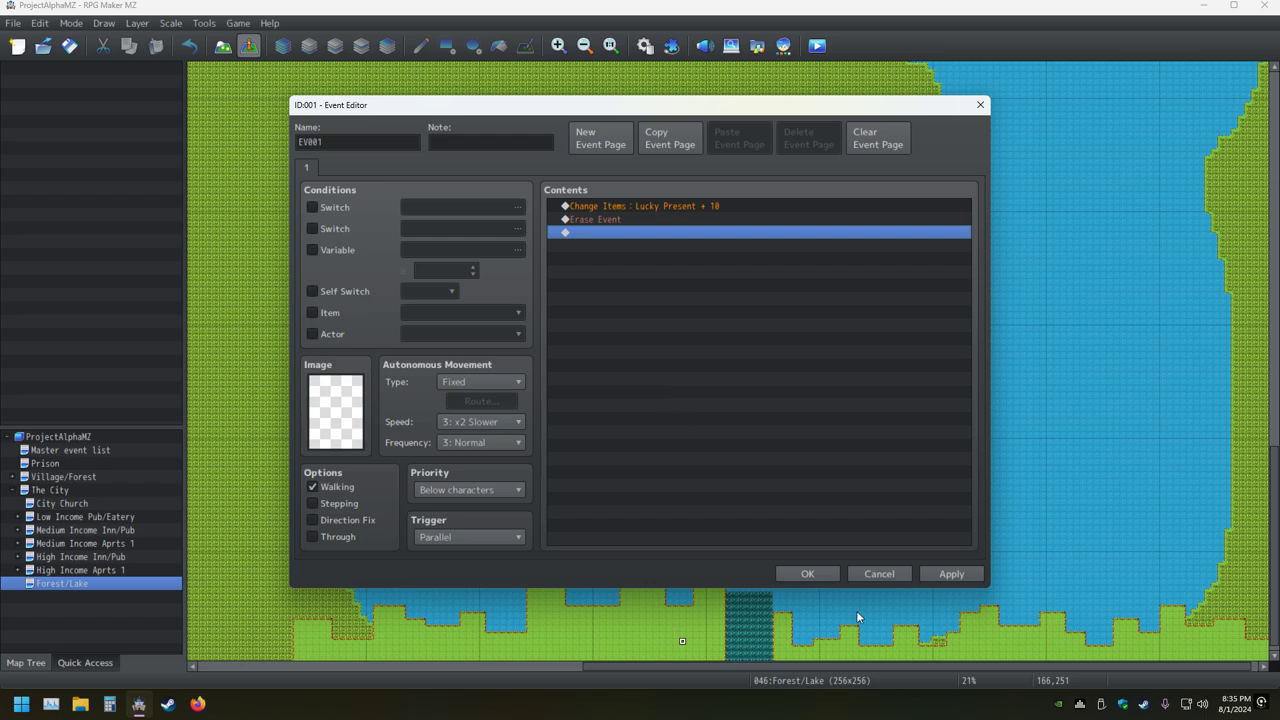
click(816, 574)
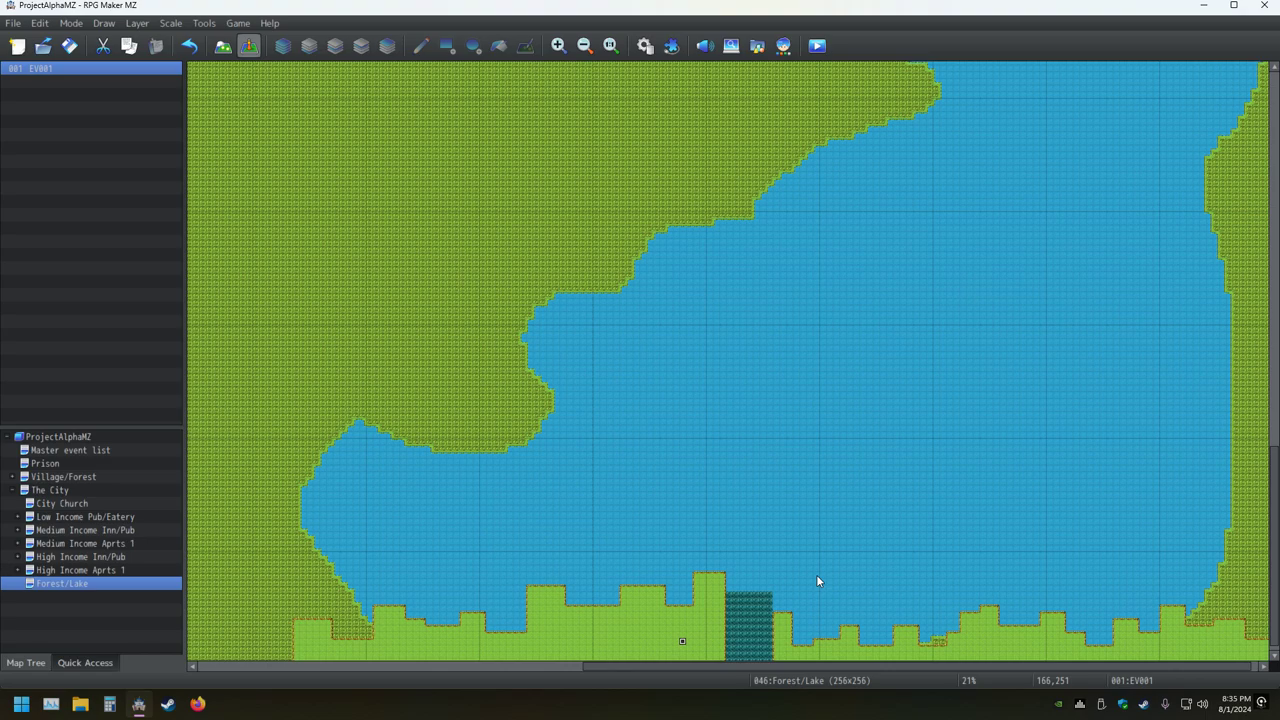
Set the player's starting position on the tile beside the new event, and launch a playtest with the changes saved
double_click(698, 643)
key(Return)
right_click(692, 641)
mouse_move(763, 710)
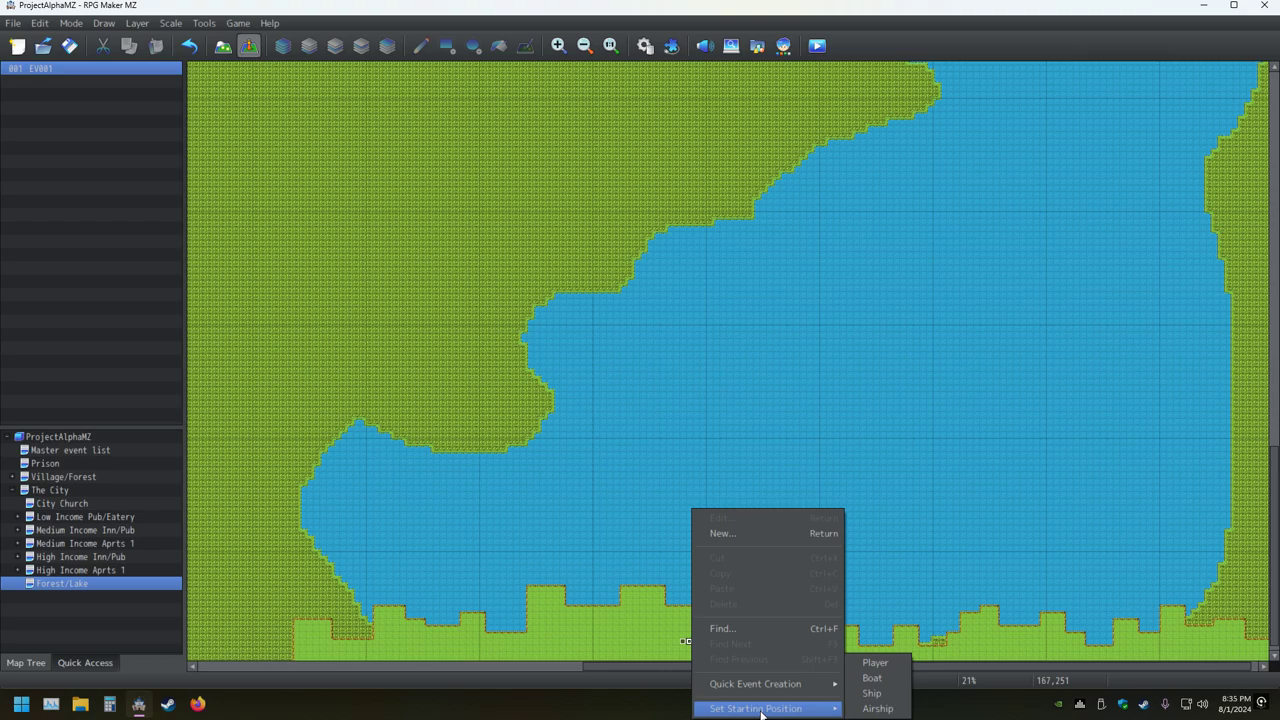
click(875, 679)
click(817, 45)
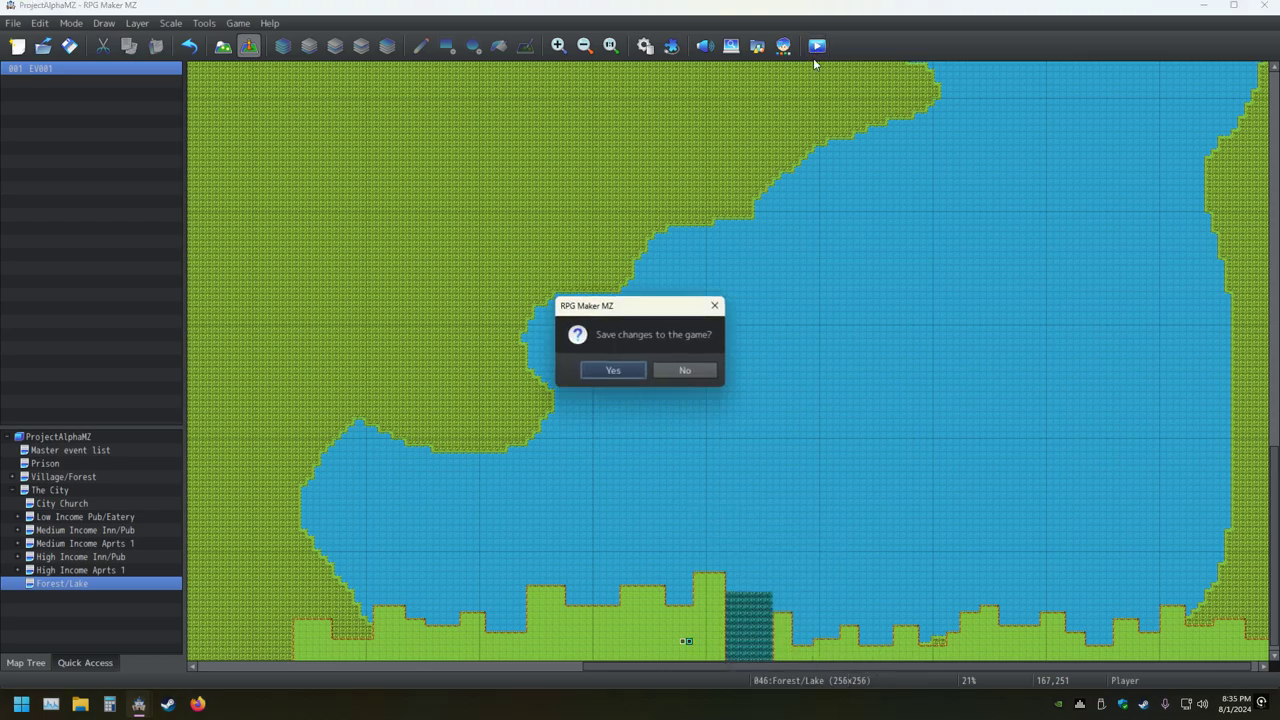
click(636, 368)
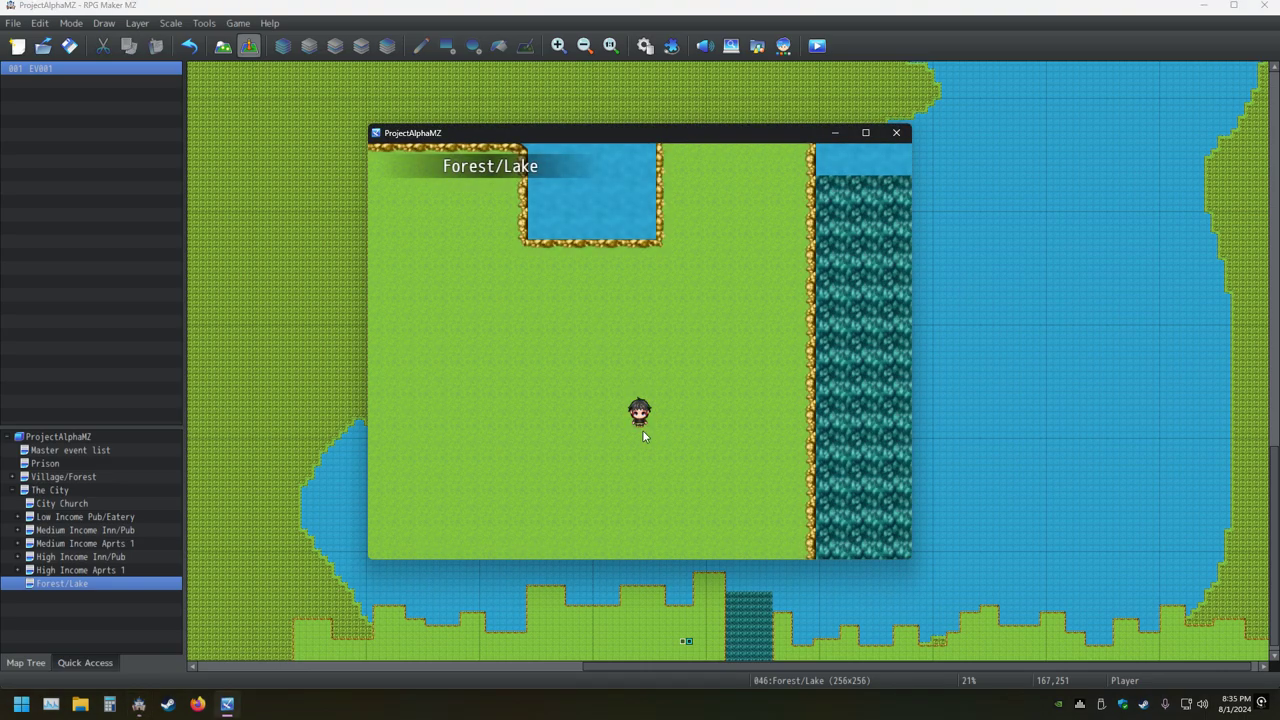
In the playtest, open the inventory's Key Item category and use the Lucky Presents
key(Escape)
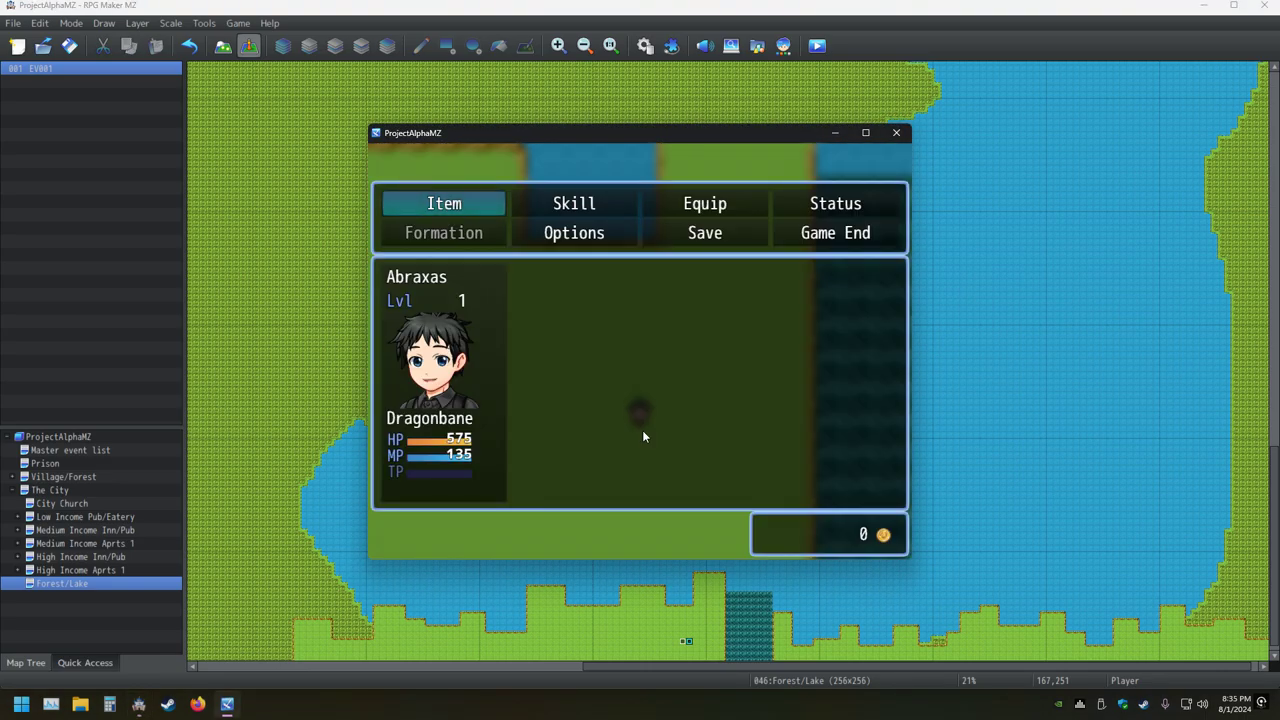
key(Return)
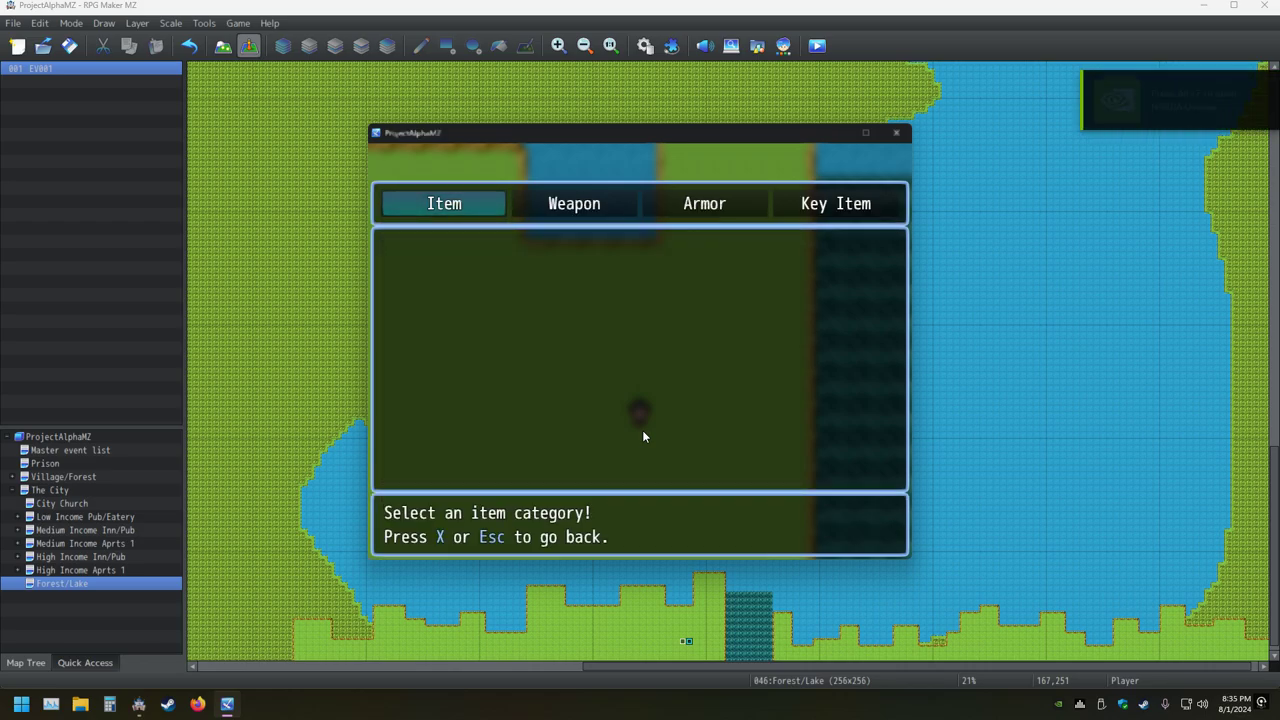
key(Right)
key(Right)
key(Right)
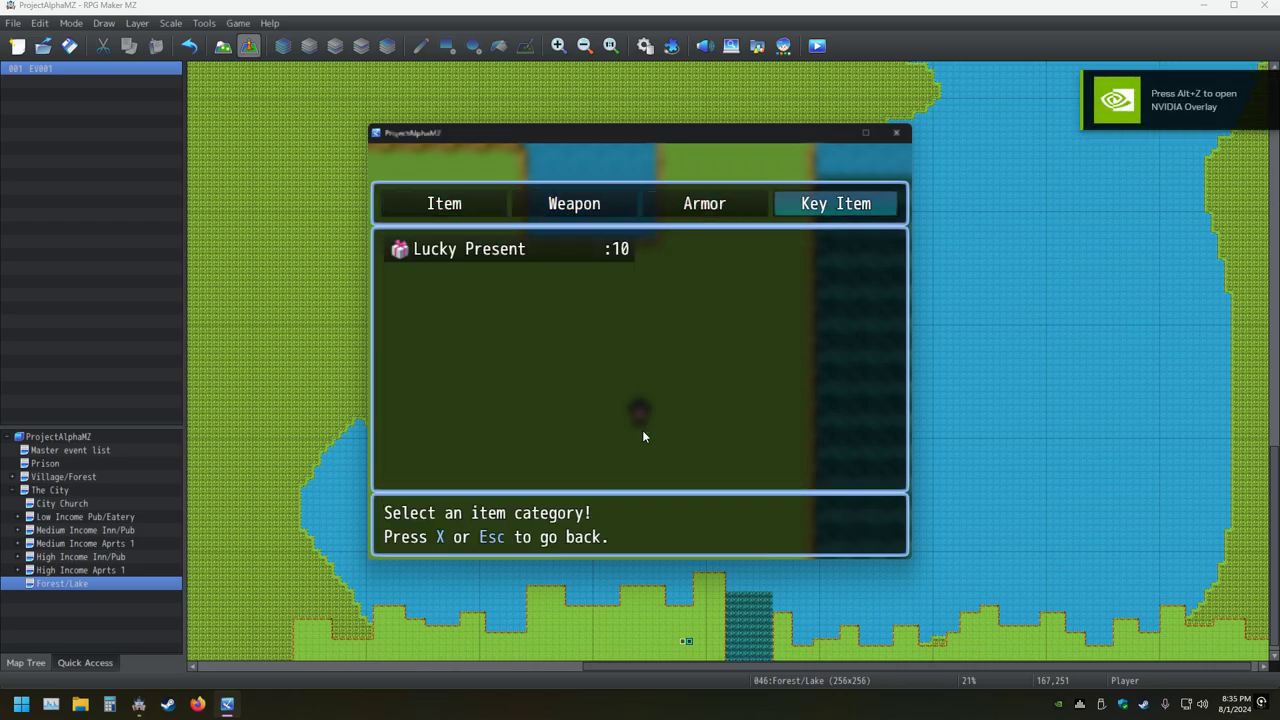
key(Return)
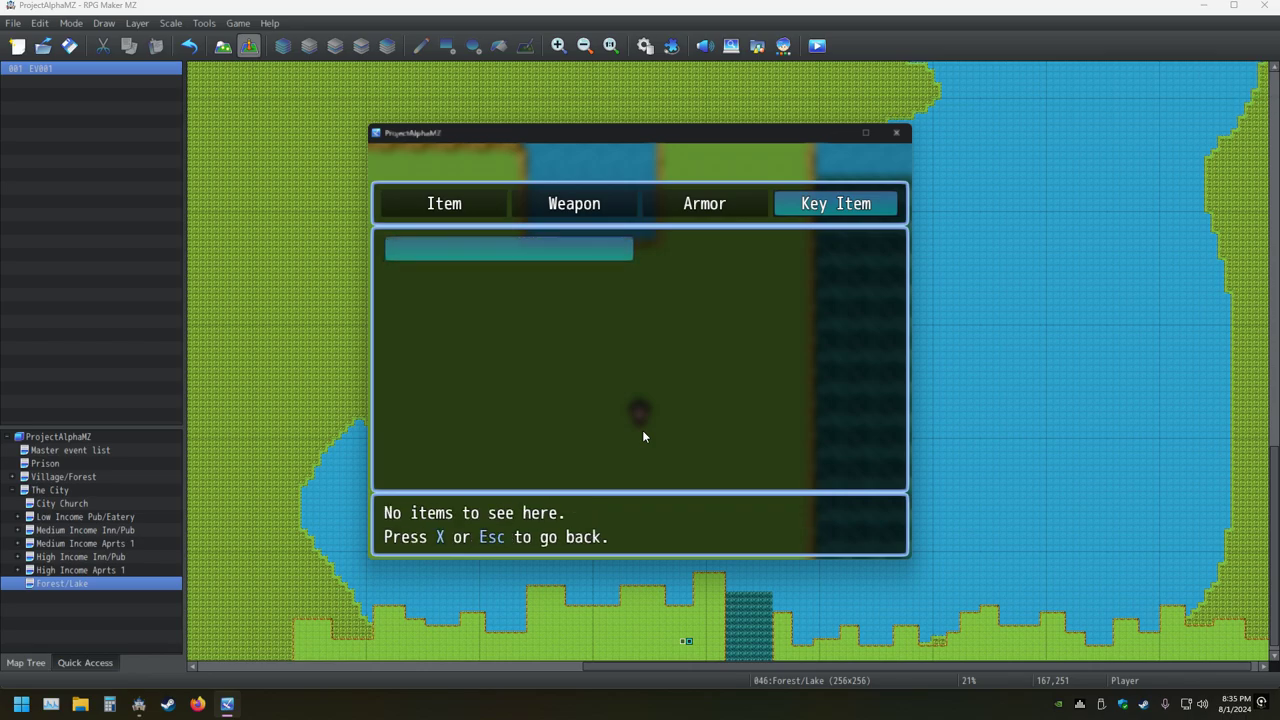
Check the inventory's Item category for rewards from the presents, and return to the game map
key(Escape)
key(Left)
key(Left)
key(Return)
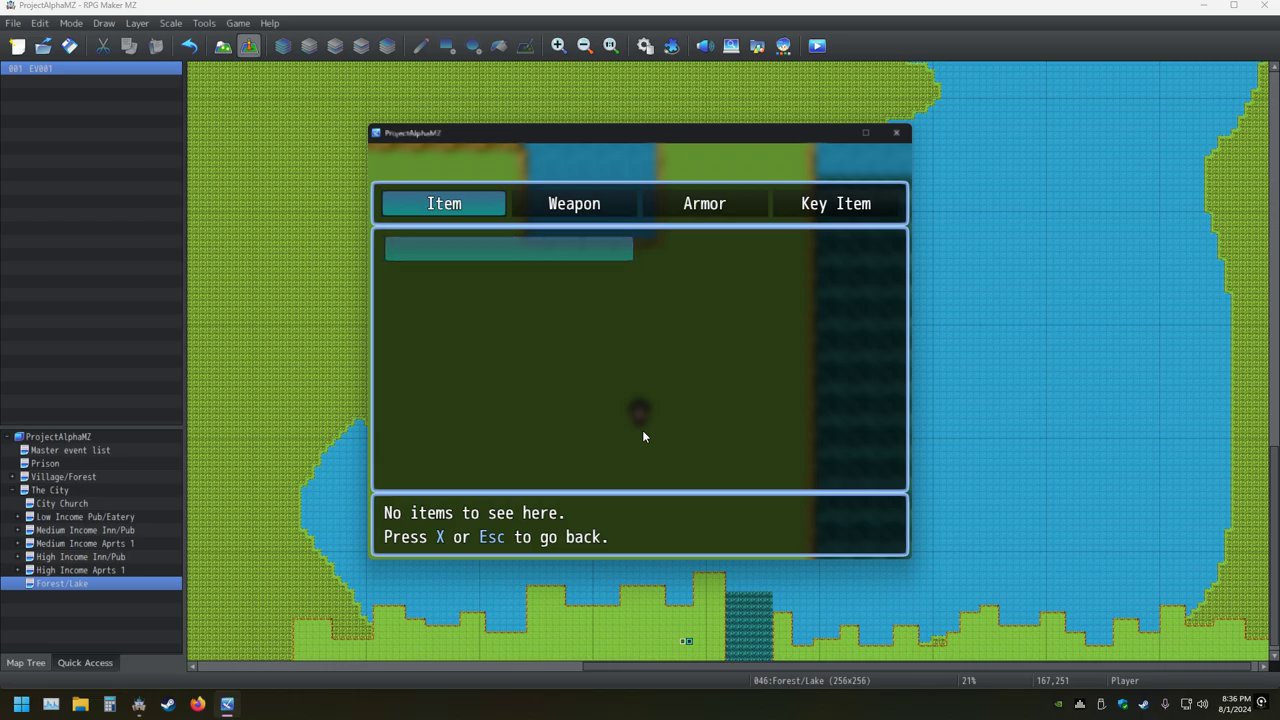
key(Escape)
key(Escape)
key(Escape)
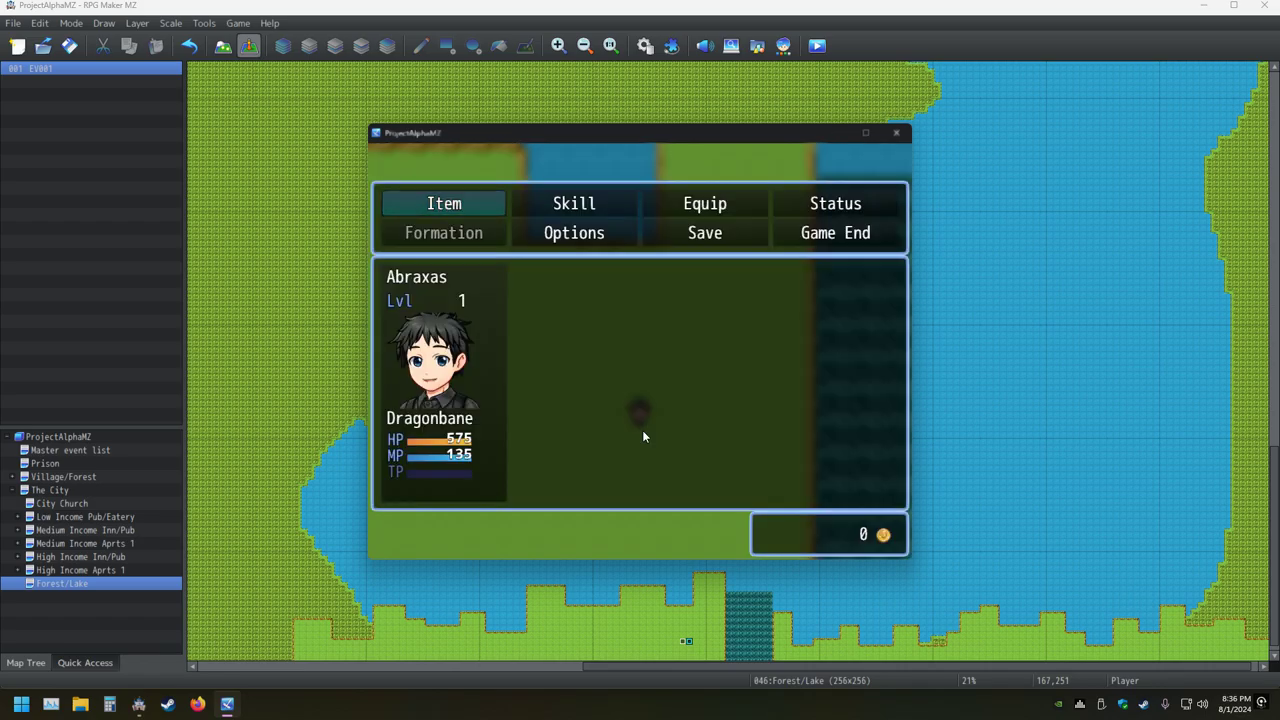
key(Return)
key(Return)
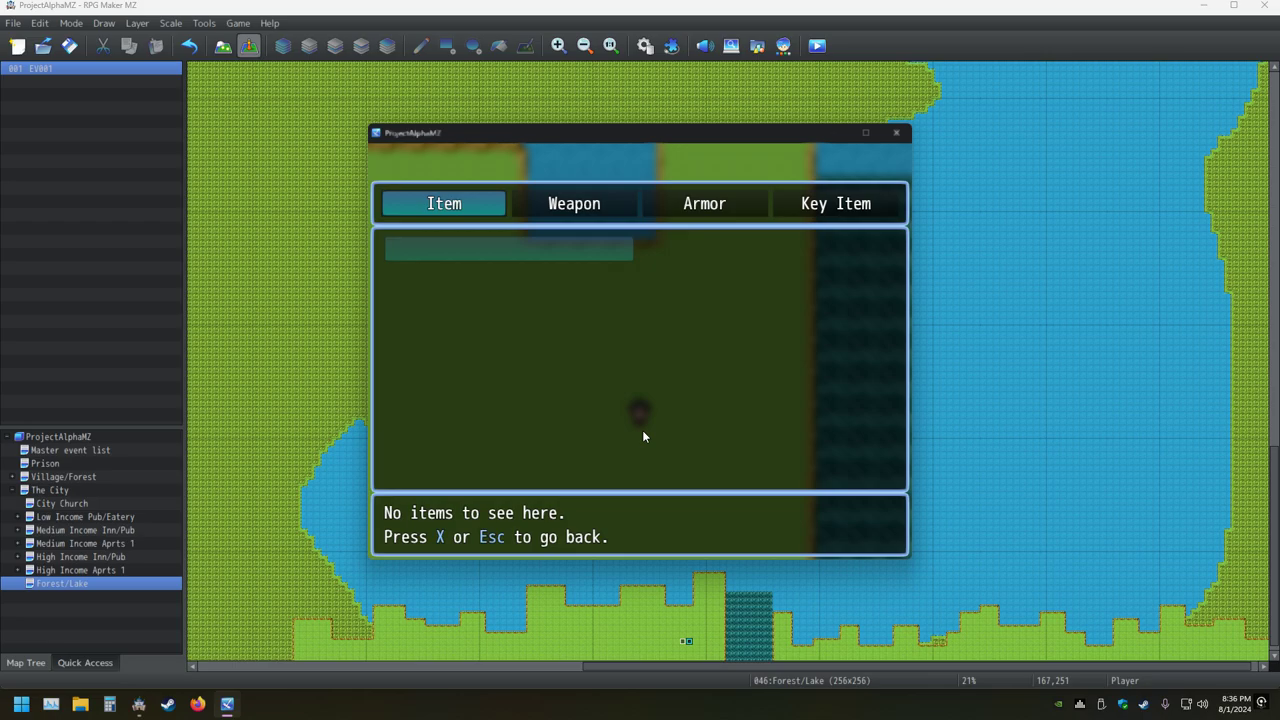
key(Escape)
key(Escape)
key(Escape)
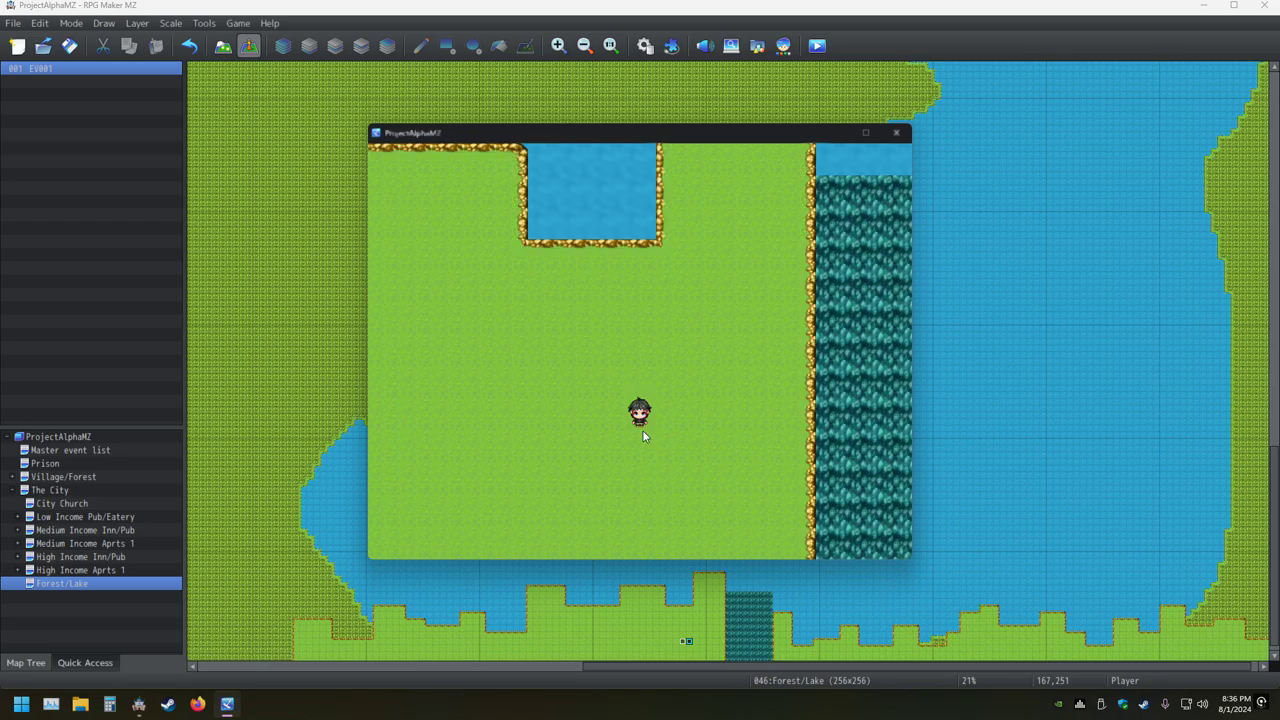
Switch back to the RPG Maker MZ editor and review the Speedrun Proofing common event's commands in the database
click(700, 6)
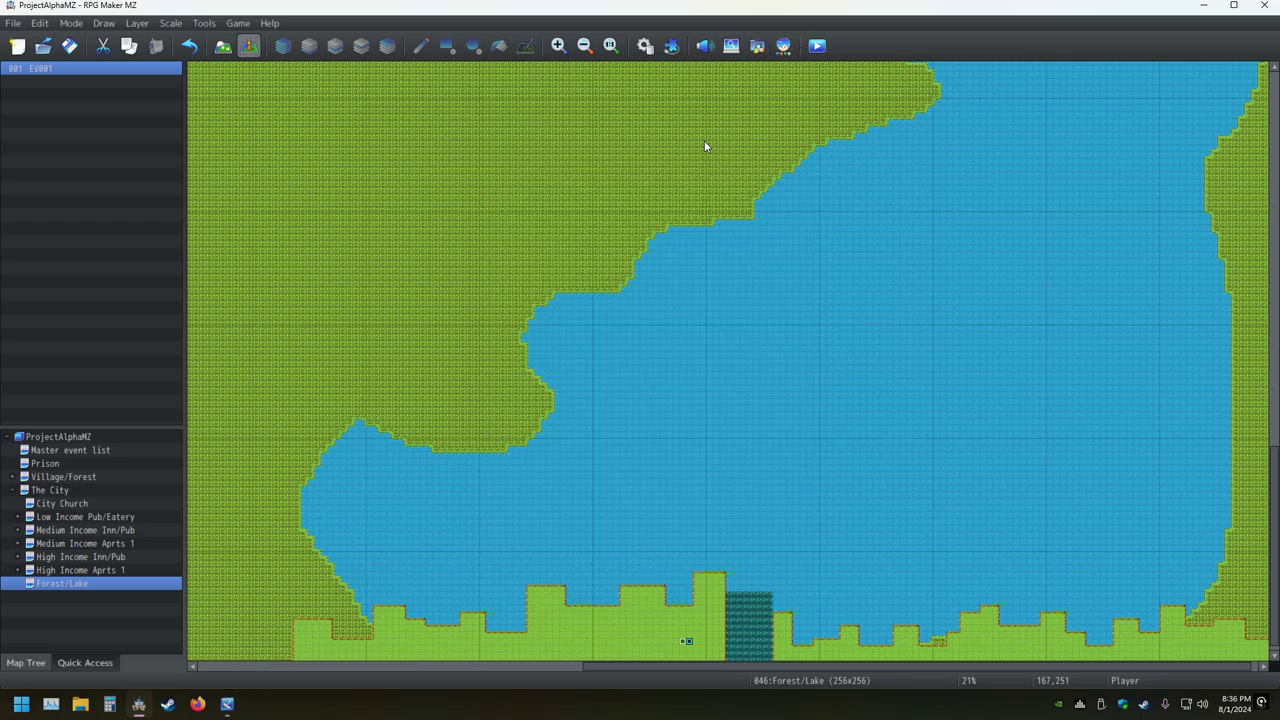
click(645, 45)
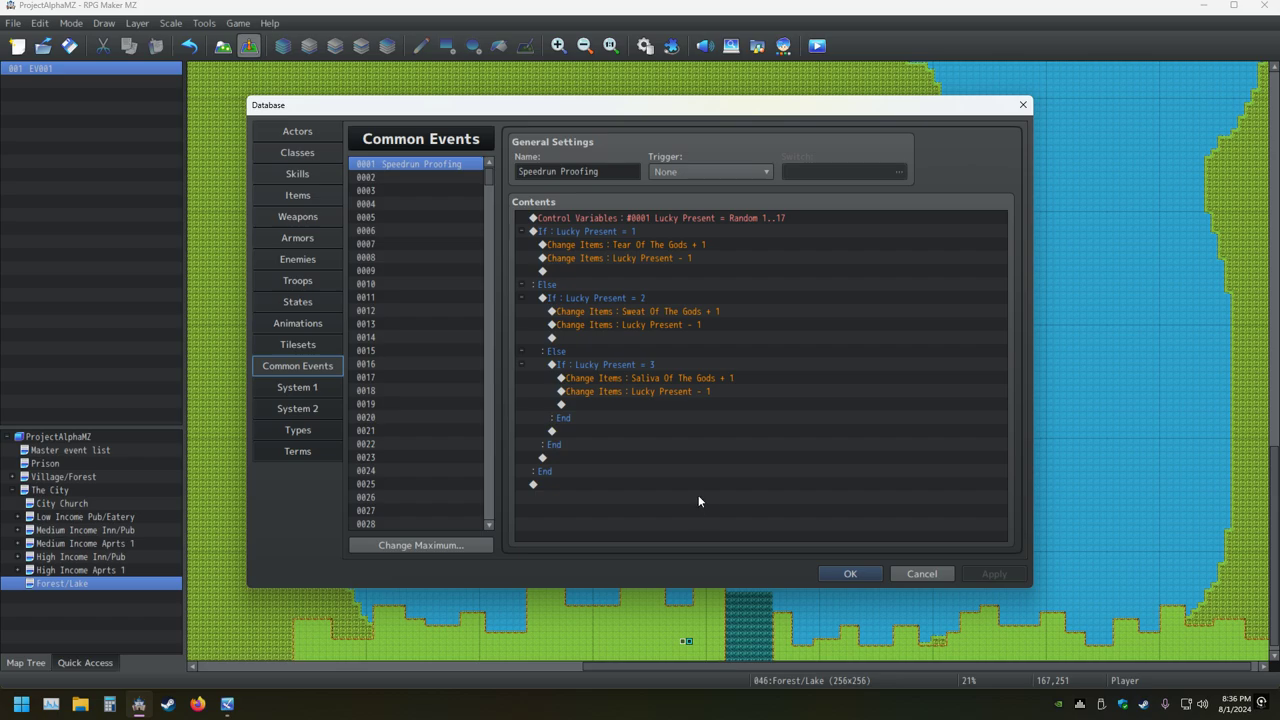
key(Escape)
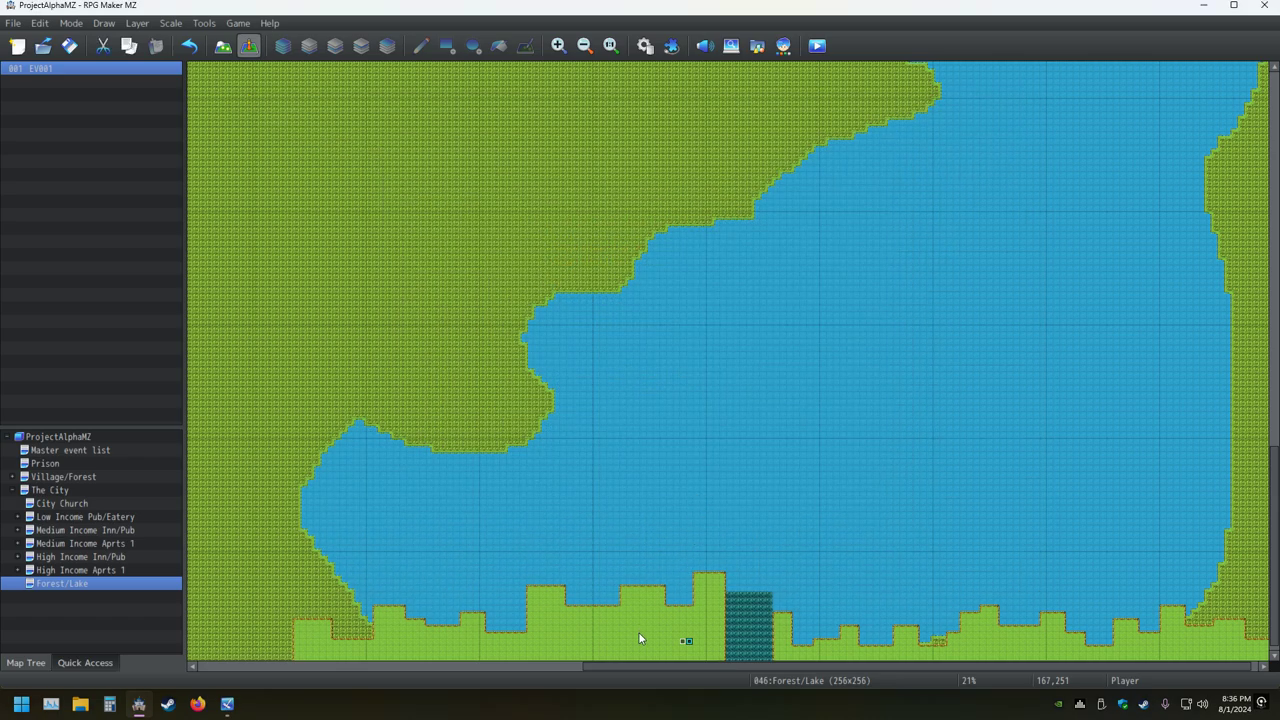
Start a new playtest and run it in full screen with the performance counter showing milliseconds
key(ctrl+r)
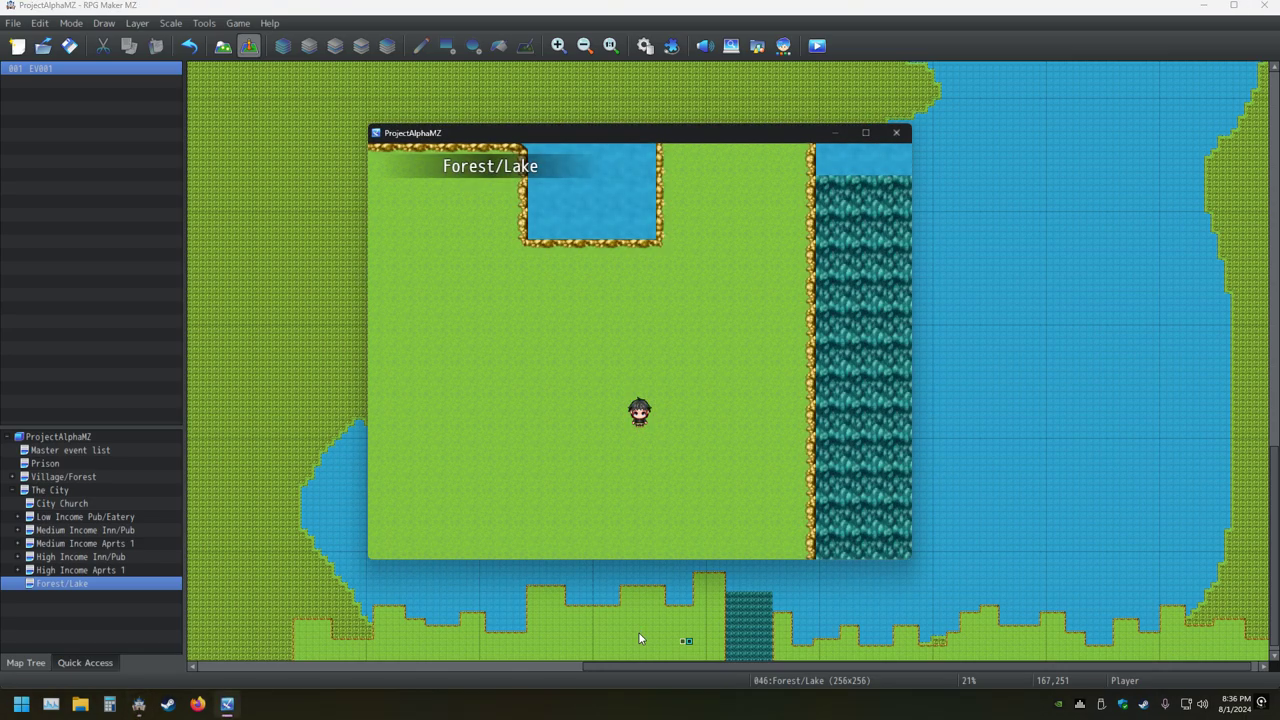
key(F2)
key(F2)
key(F2)
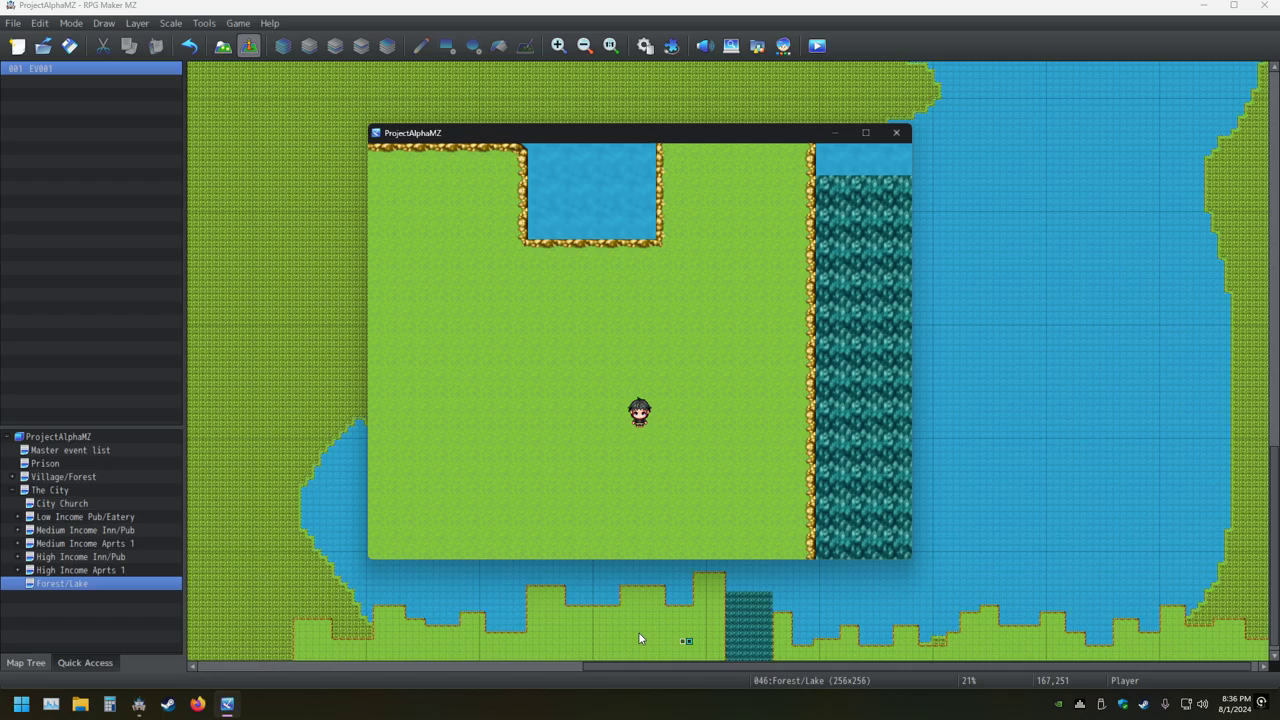
key(F2)
key(F2)
key(F2)
key(F2)
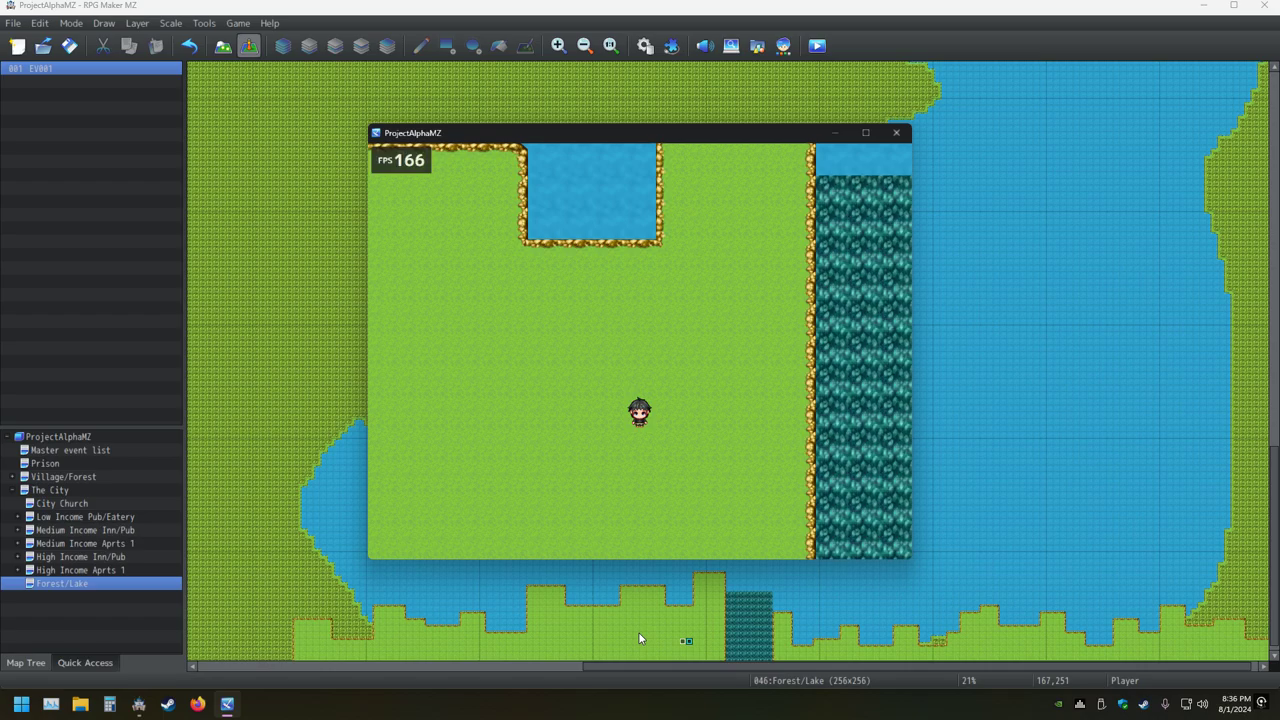
key(F4)
key(F4)
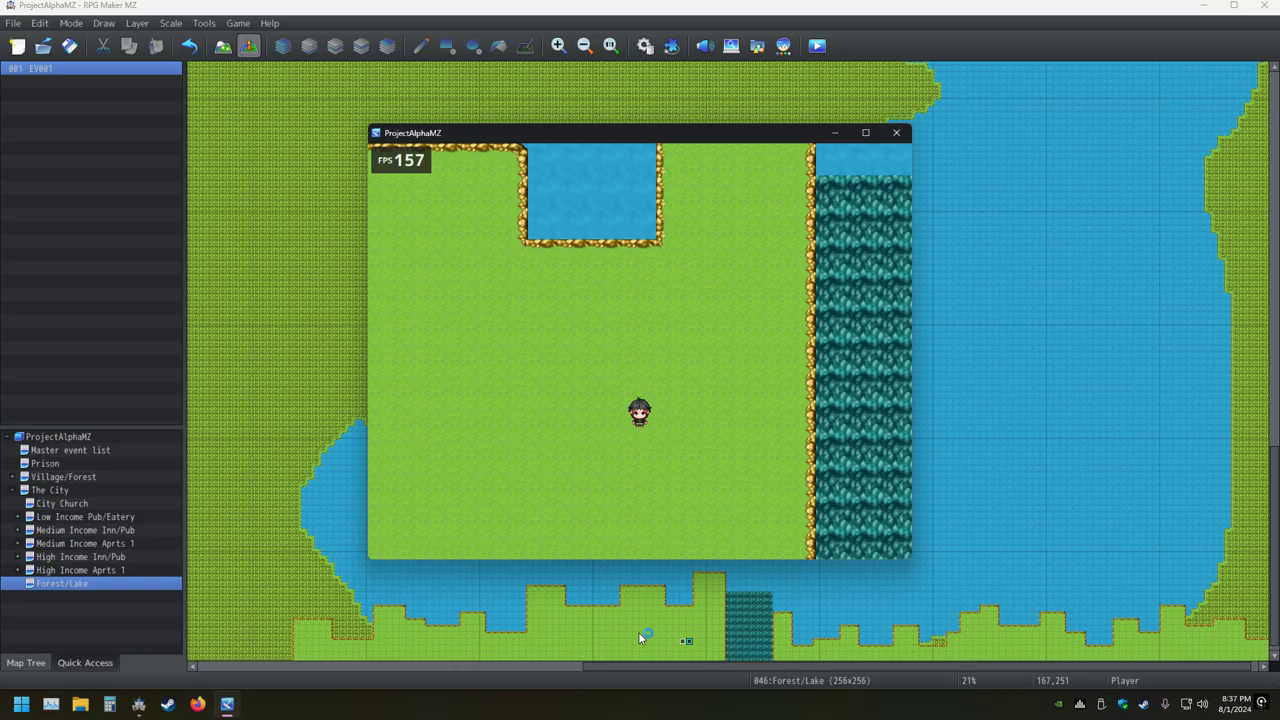
key(F4)
key(F2)
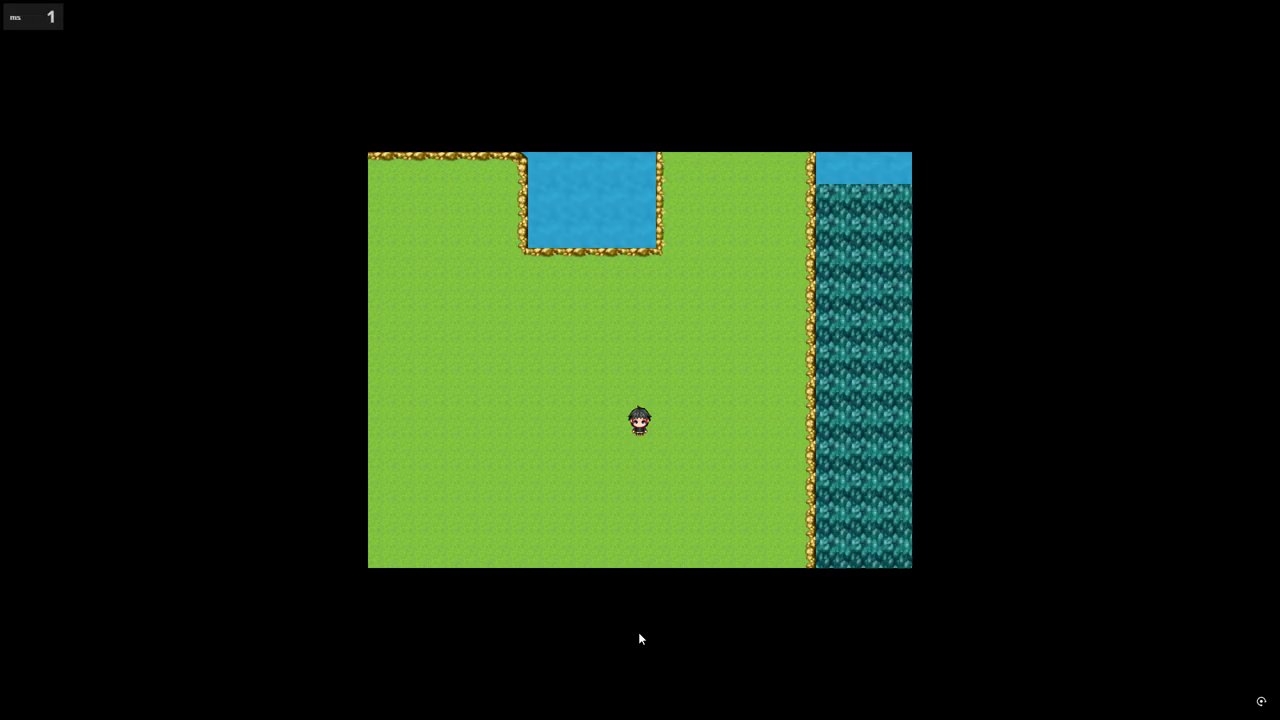
Look at the developer tools, and inspect variables 0001-0010 in the game's debug screen
key(F8)
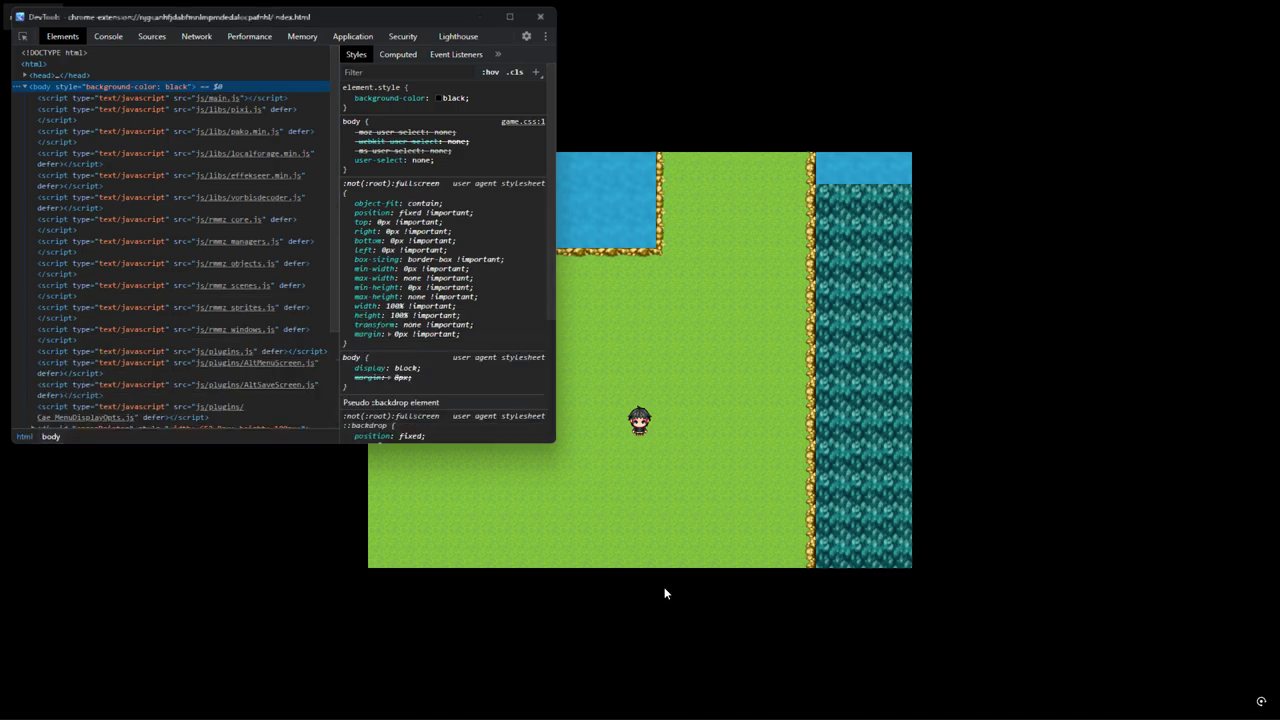
click(540, 17)
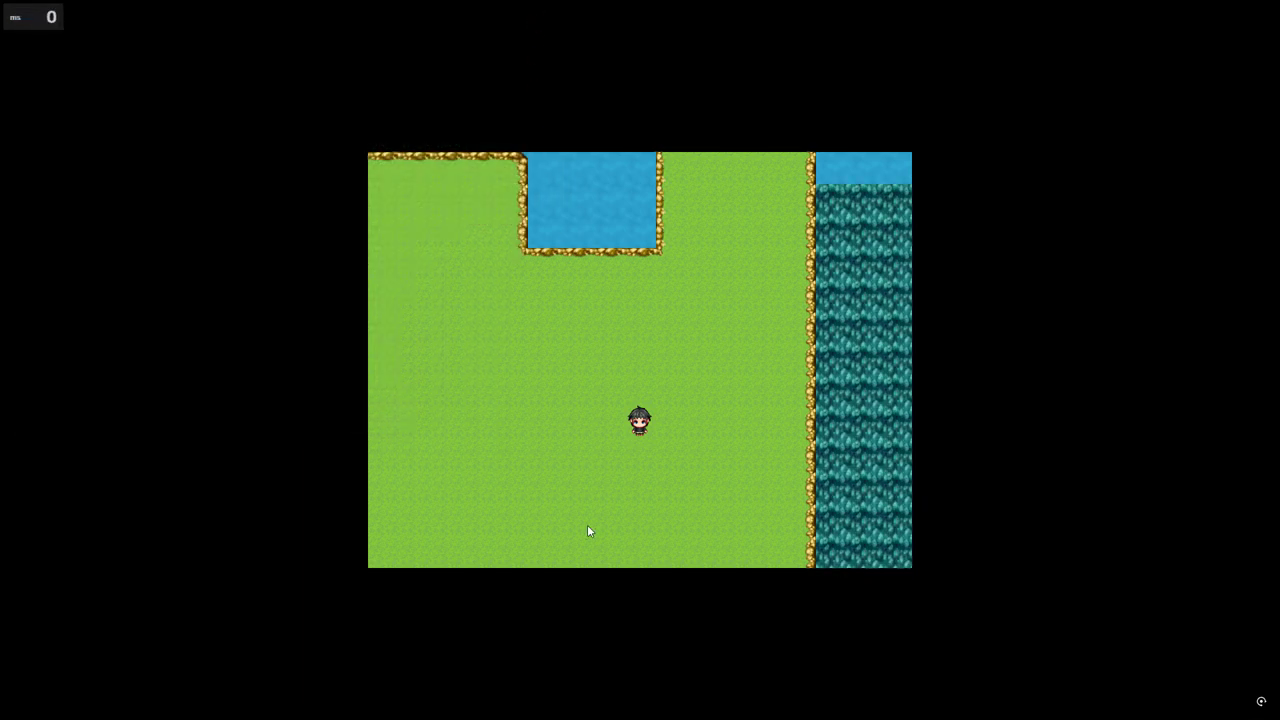
key(F9)
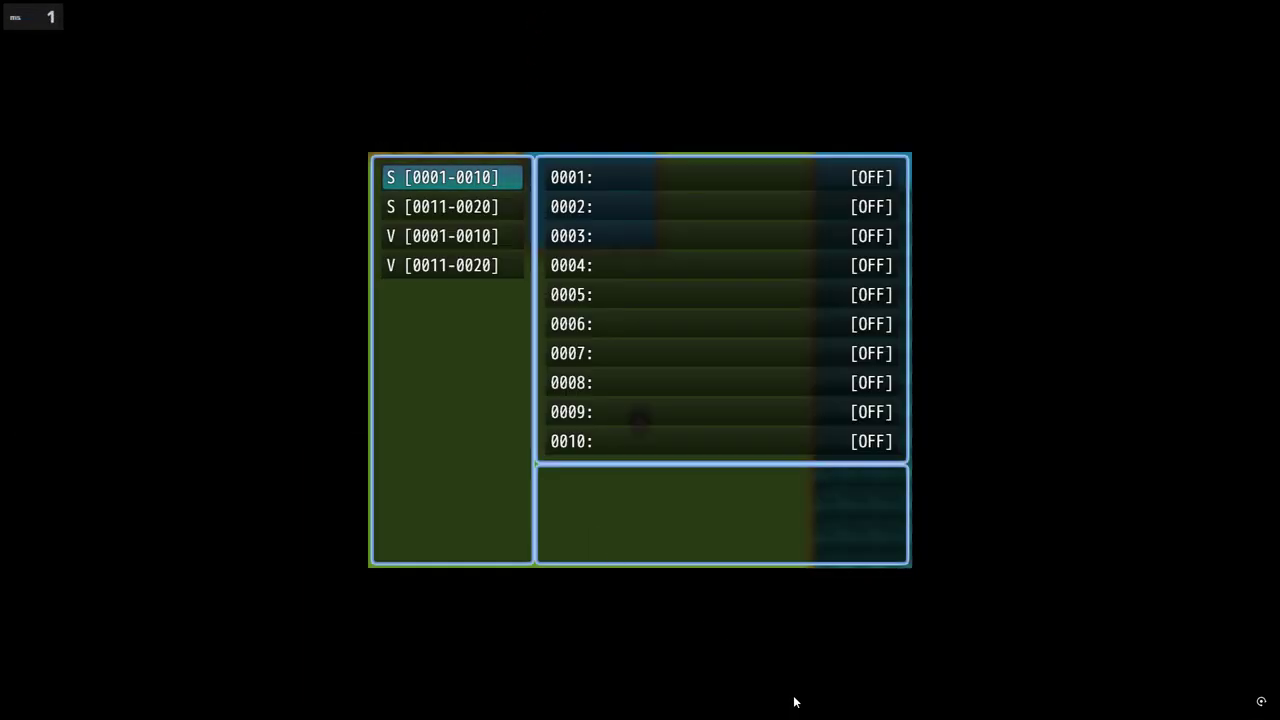
key(Down)
key(Down)
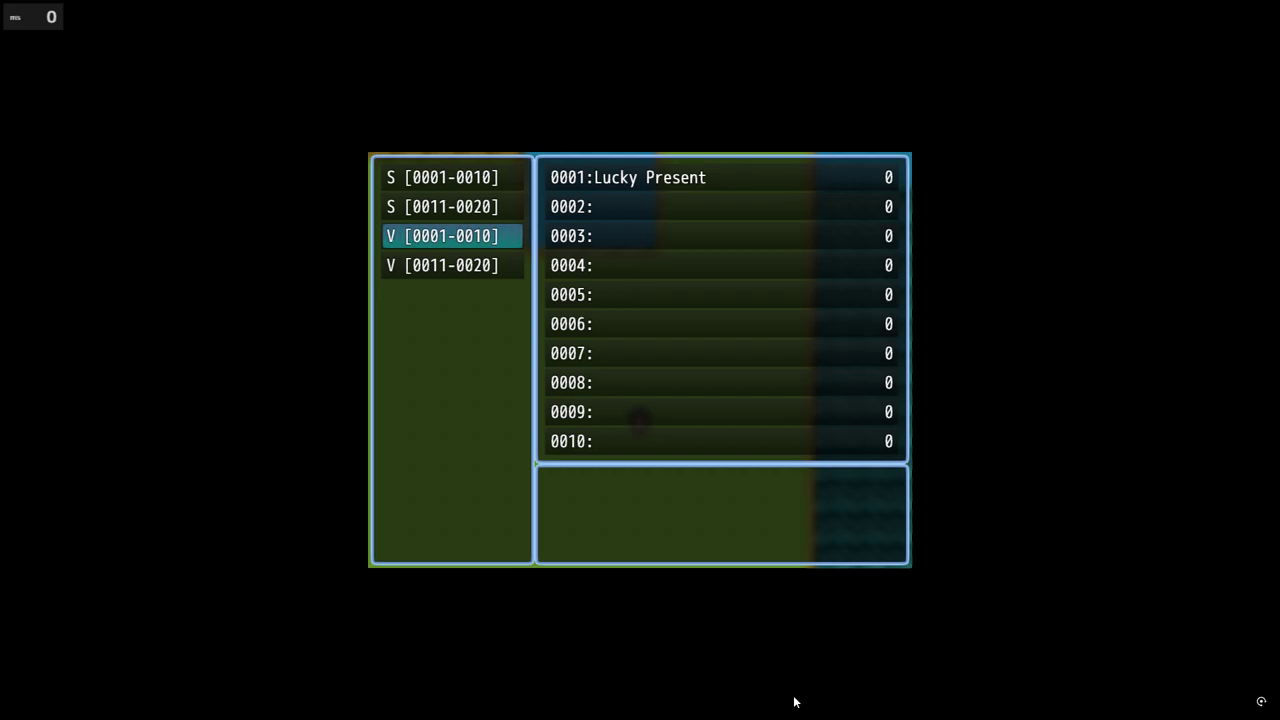
key(Escape)
Use a single Lucky Present from the Key Item category of the inventory
key(Escape)
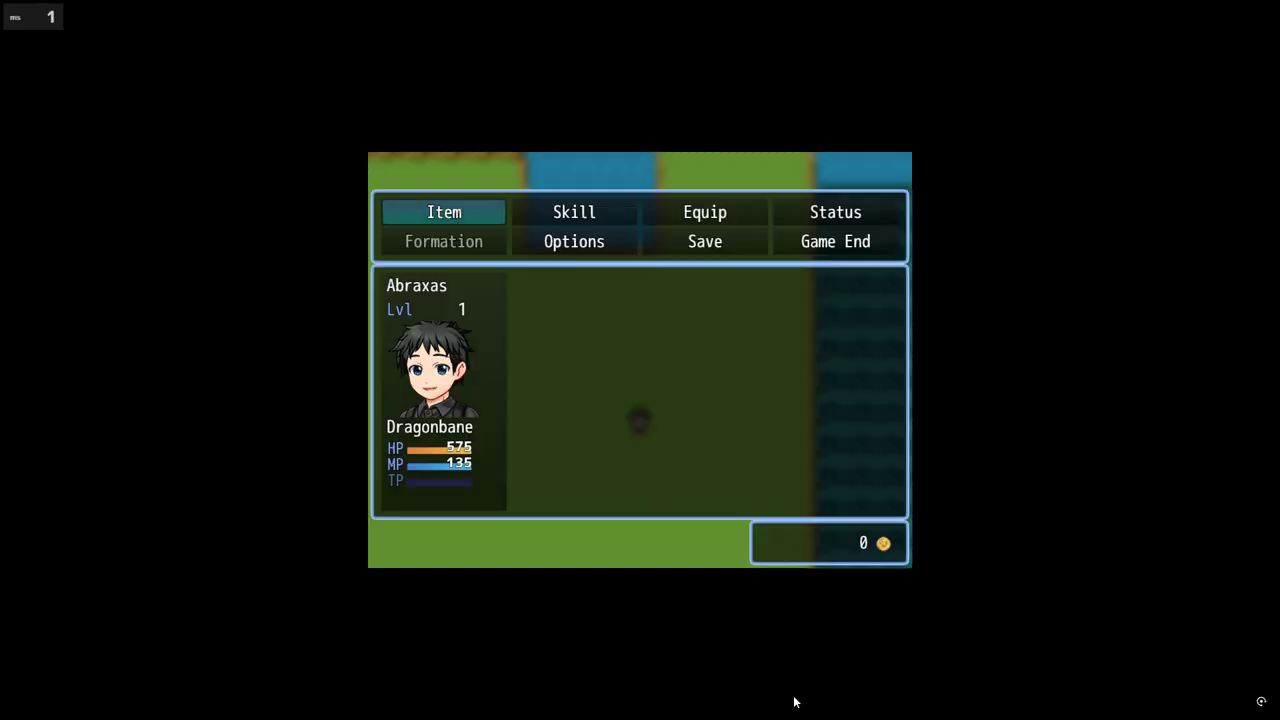
key(Return)
key(Right)
key(Right)
key(Right)
key(Return)
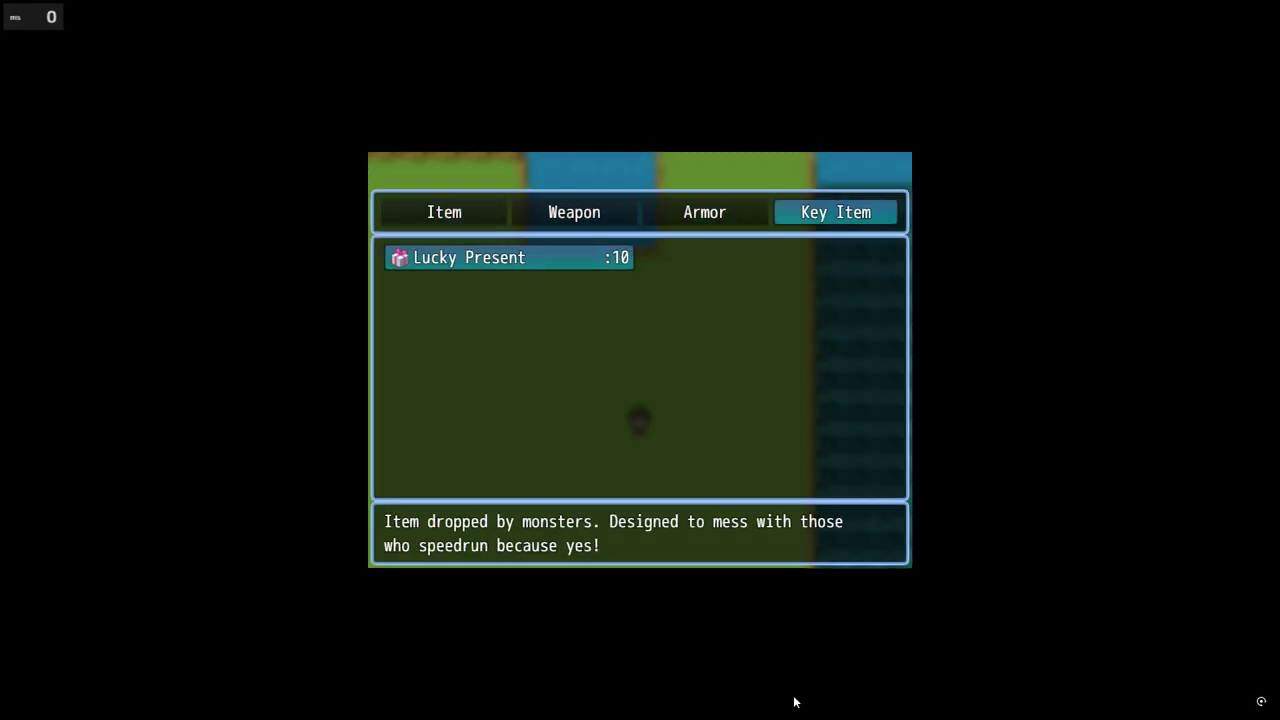
key(Return)
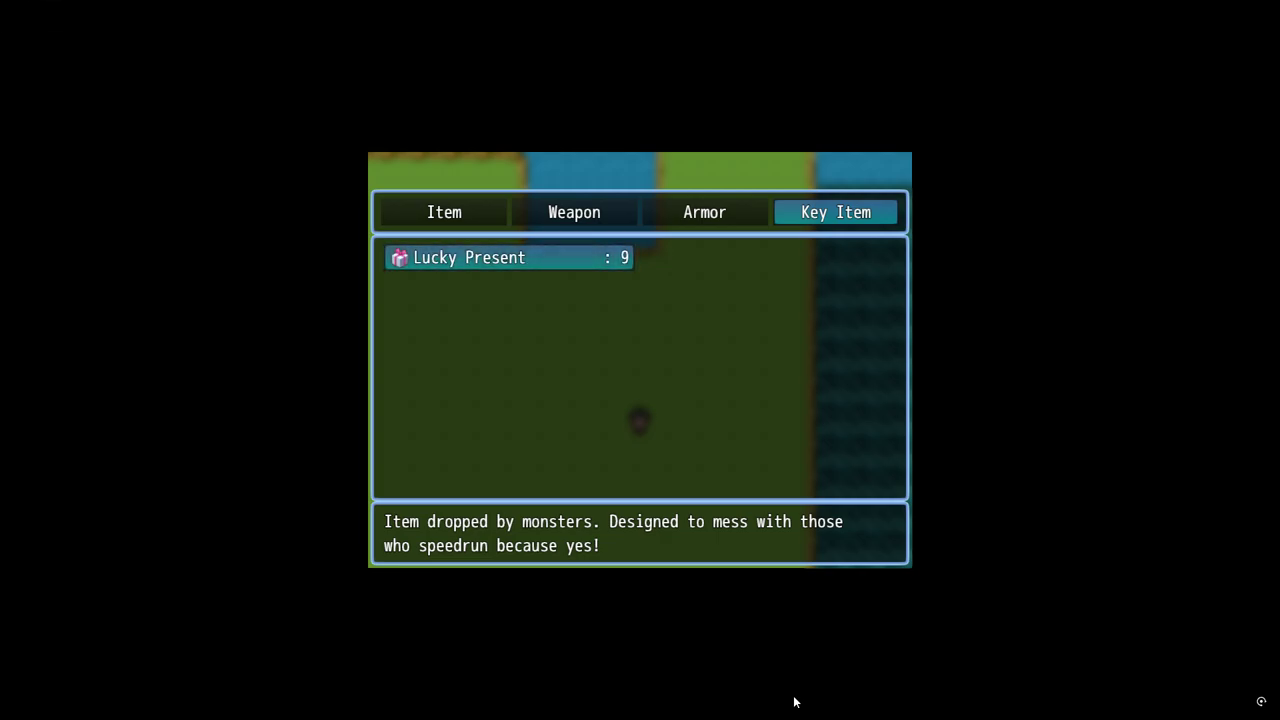
Leave the inventory and inspect variables 0001-0010 in the game's debug screen
key(Escape)
key(Escape)
key(Escape)
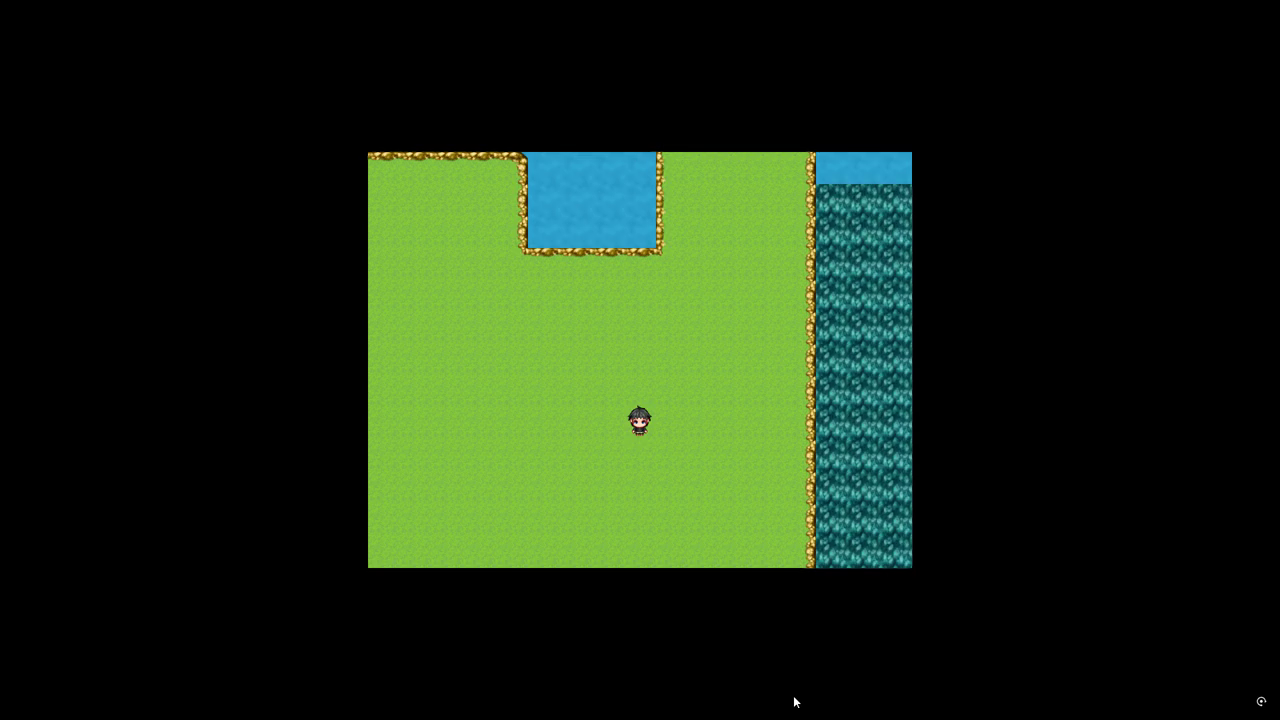
key(F9)
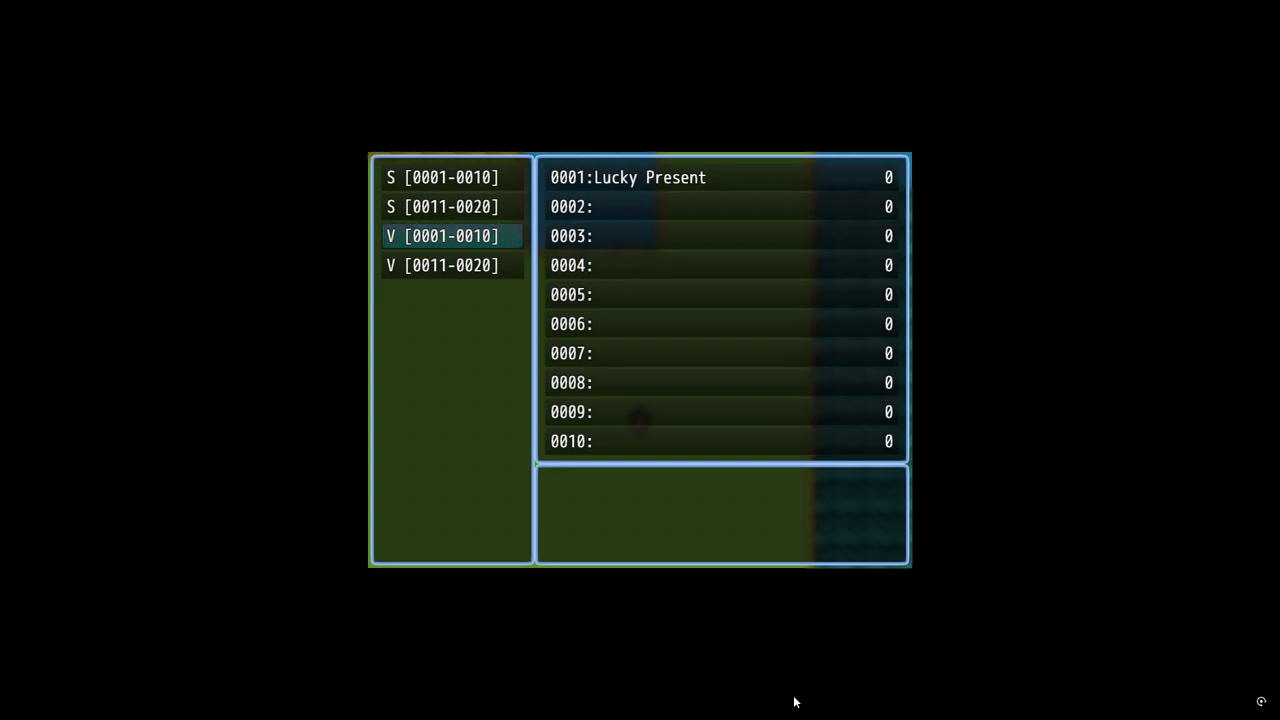
key(Escape)
key(Escape)
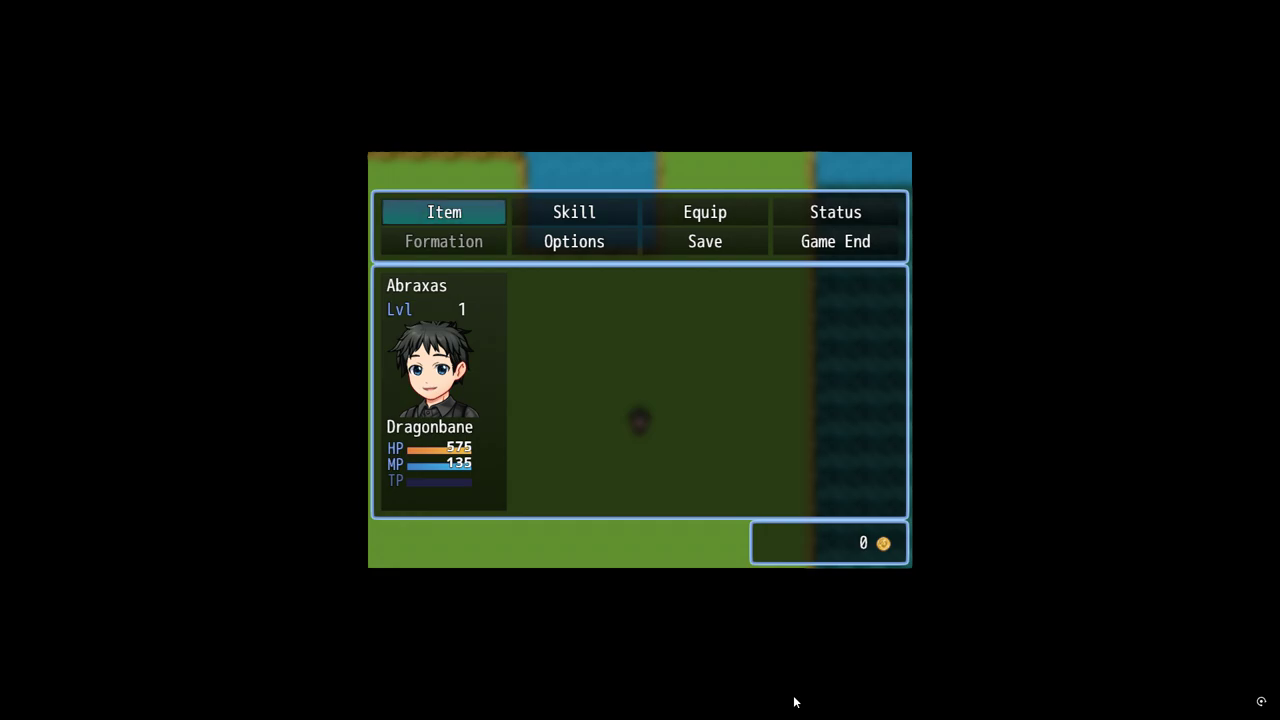
key(Escape)
Return to the RPG Maker MZ editor and add the Speedrun Proofing common event as an effect of the Lucky Present item
key(alt+F4)
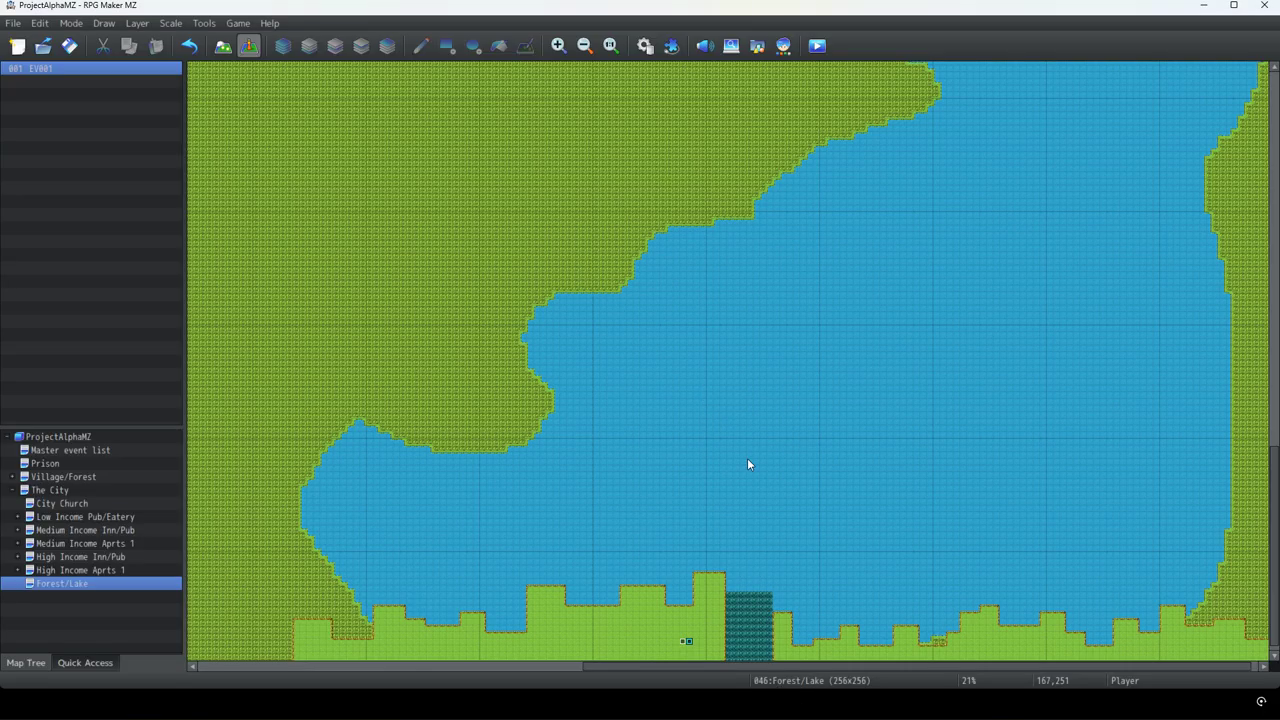
click(644, 46)
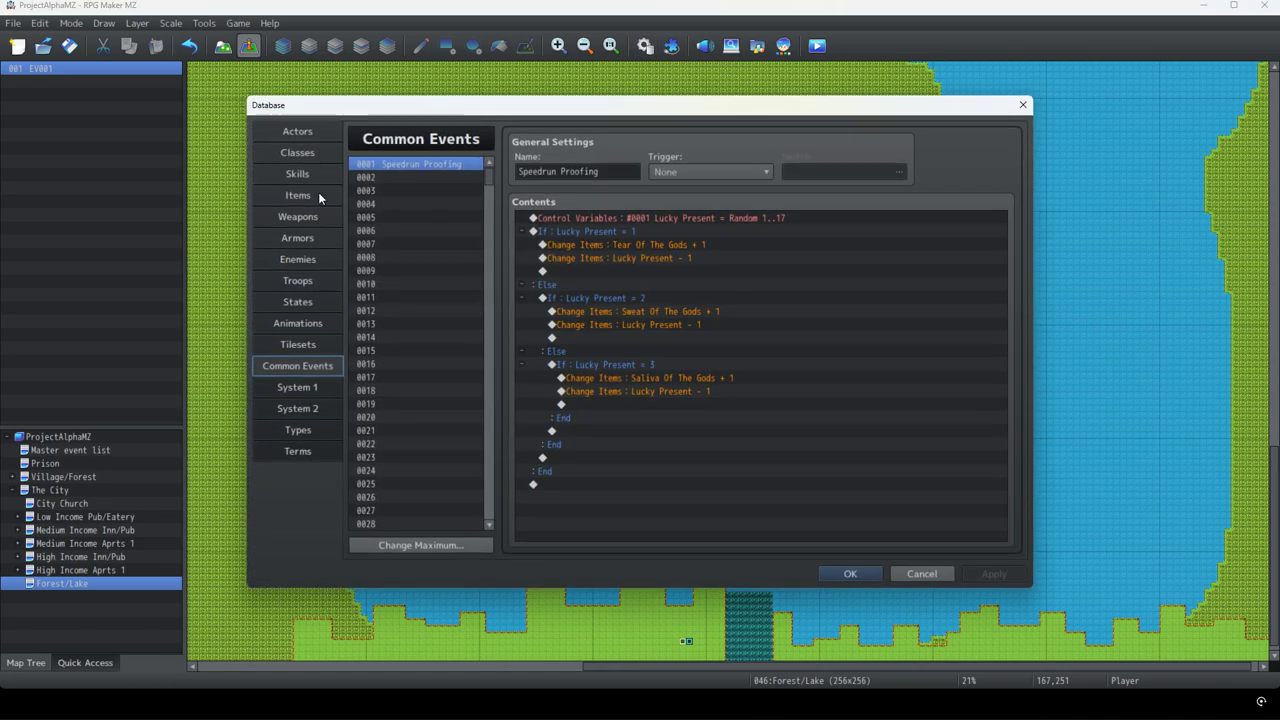
click(300, 195)
double_click(820, 302)
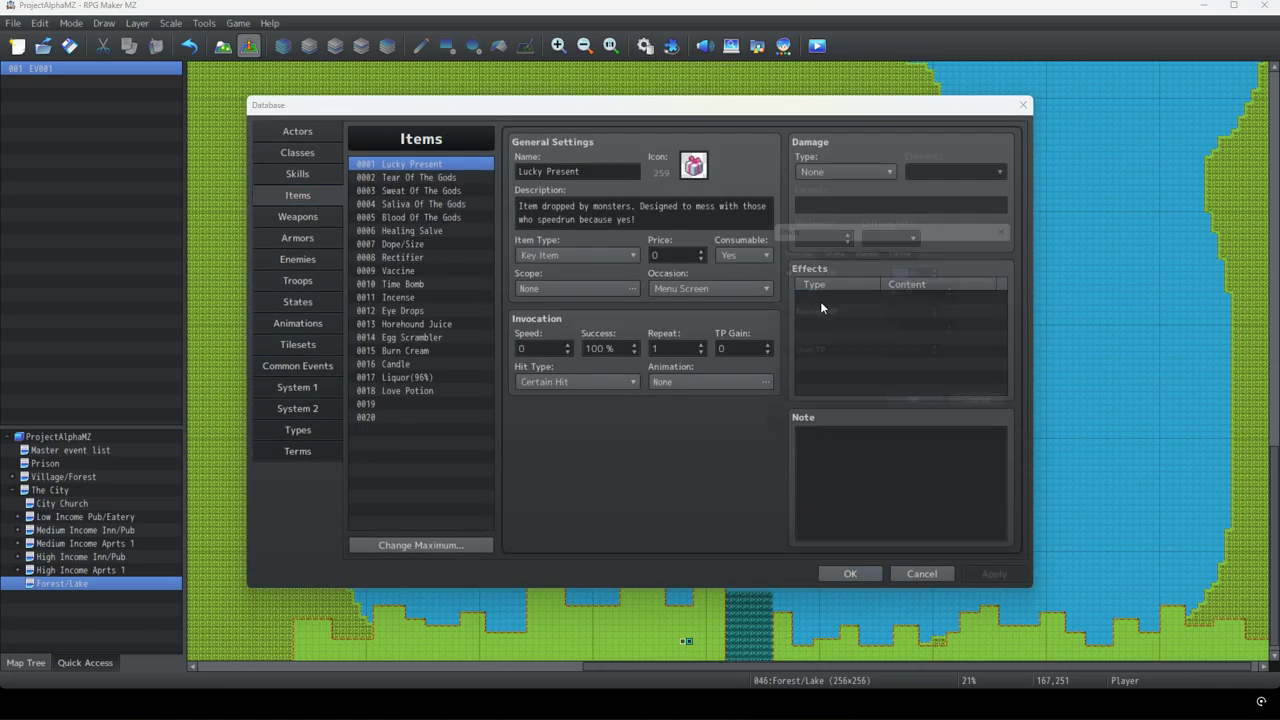
key(ctrl+shift+Tab)
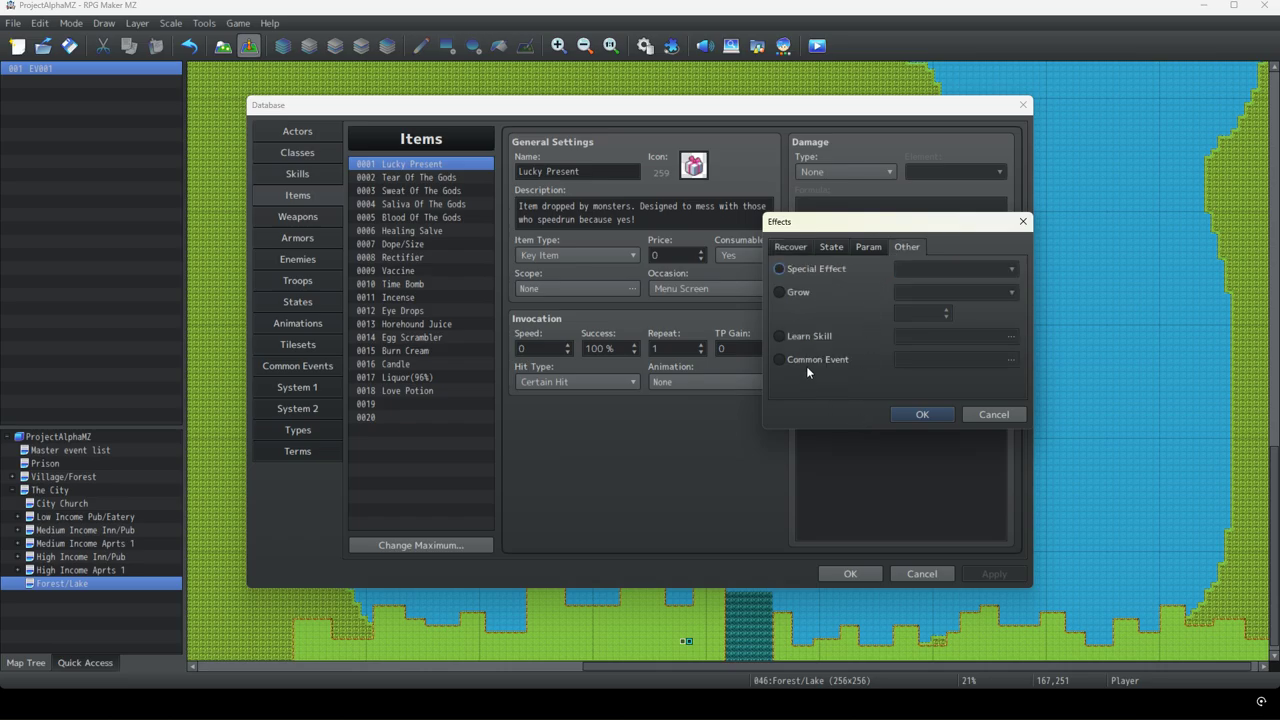
click(921, 414)
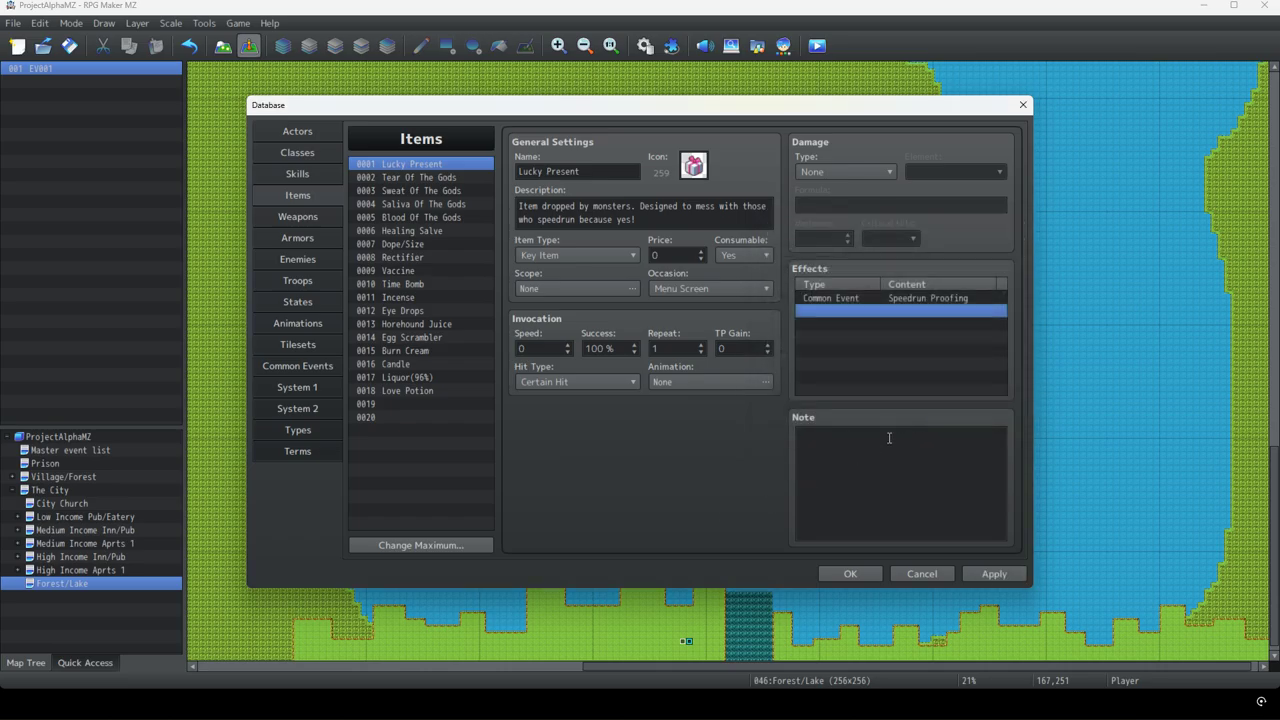
click(973, 576)
click(848, 573)
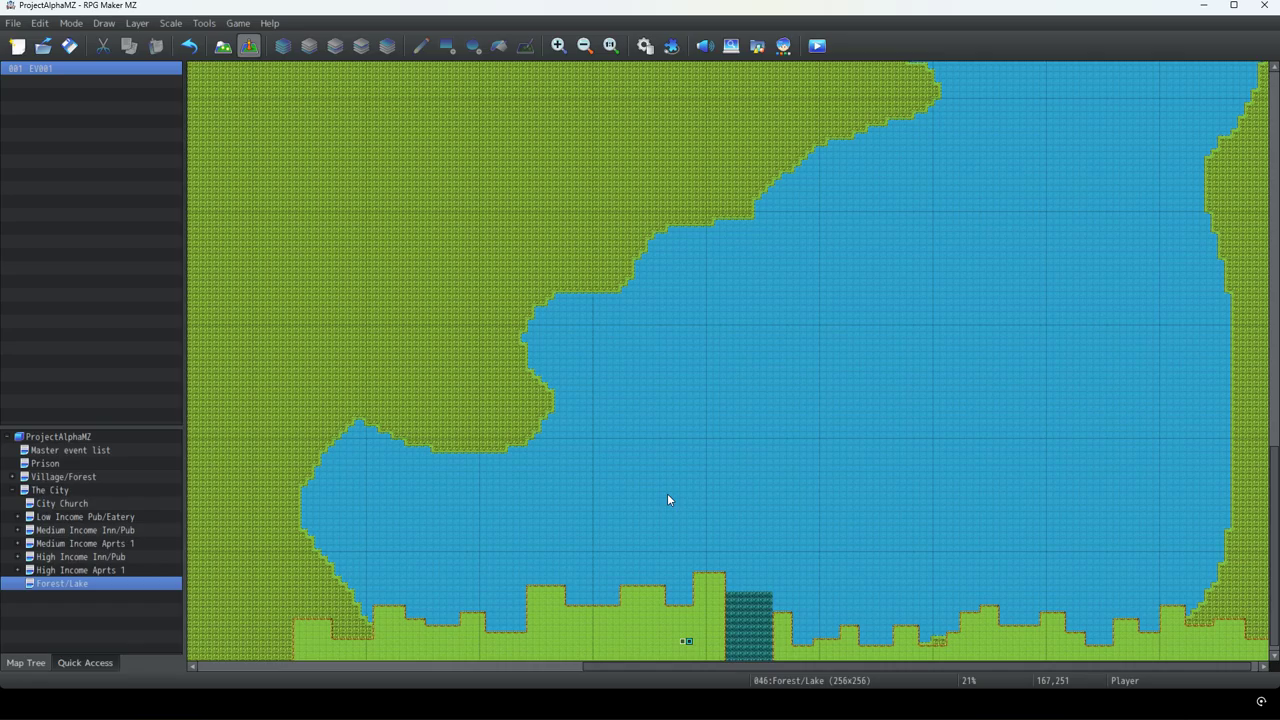
Switch to the playtest, take it out of full screen, and check the Key Item category of the inventory
key(alt+Tab)
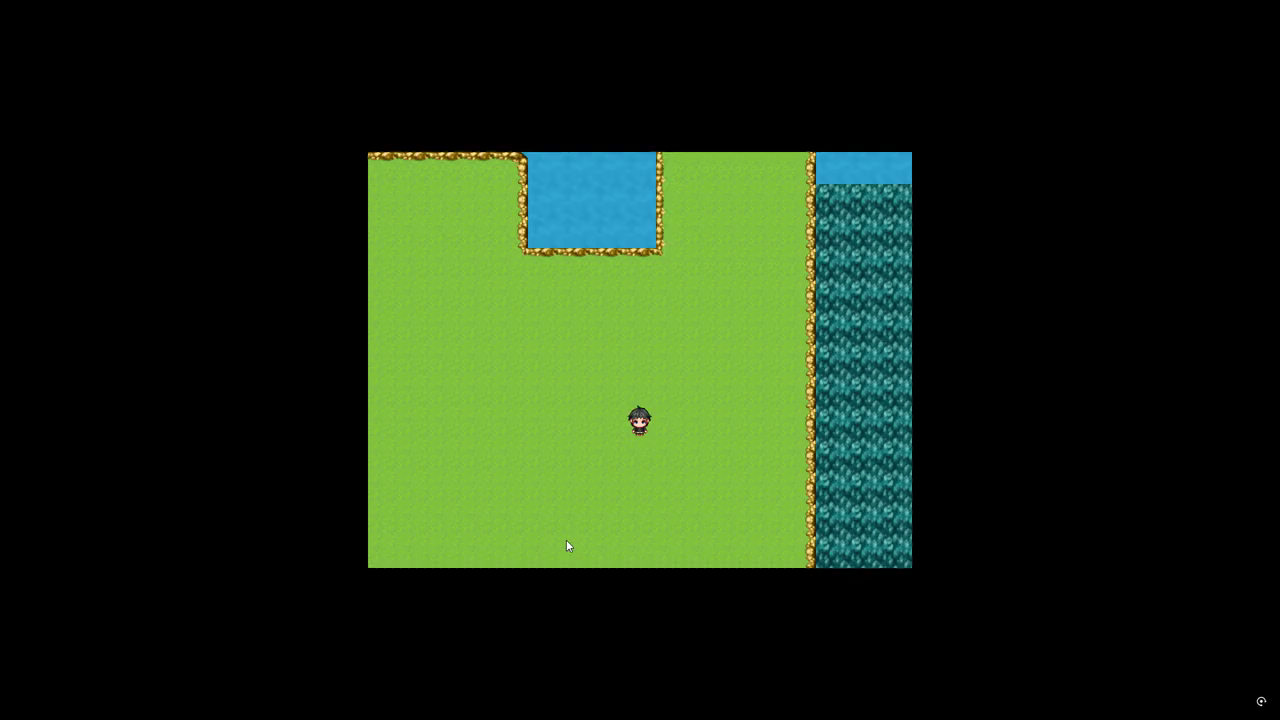
key(F4)
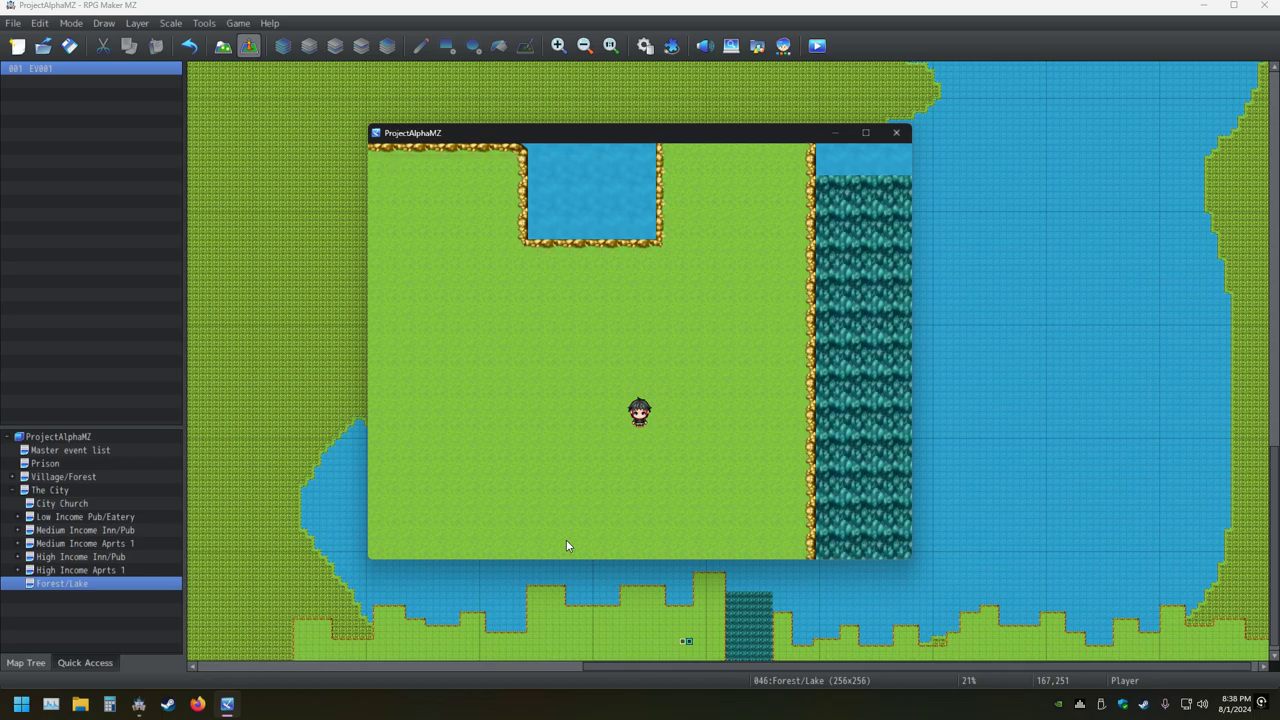
key(Escape)
key(Return)
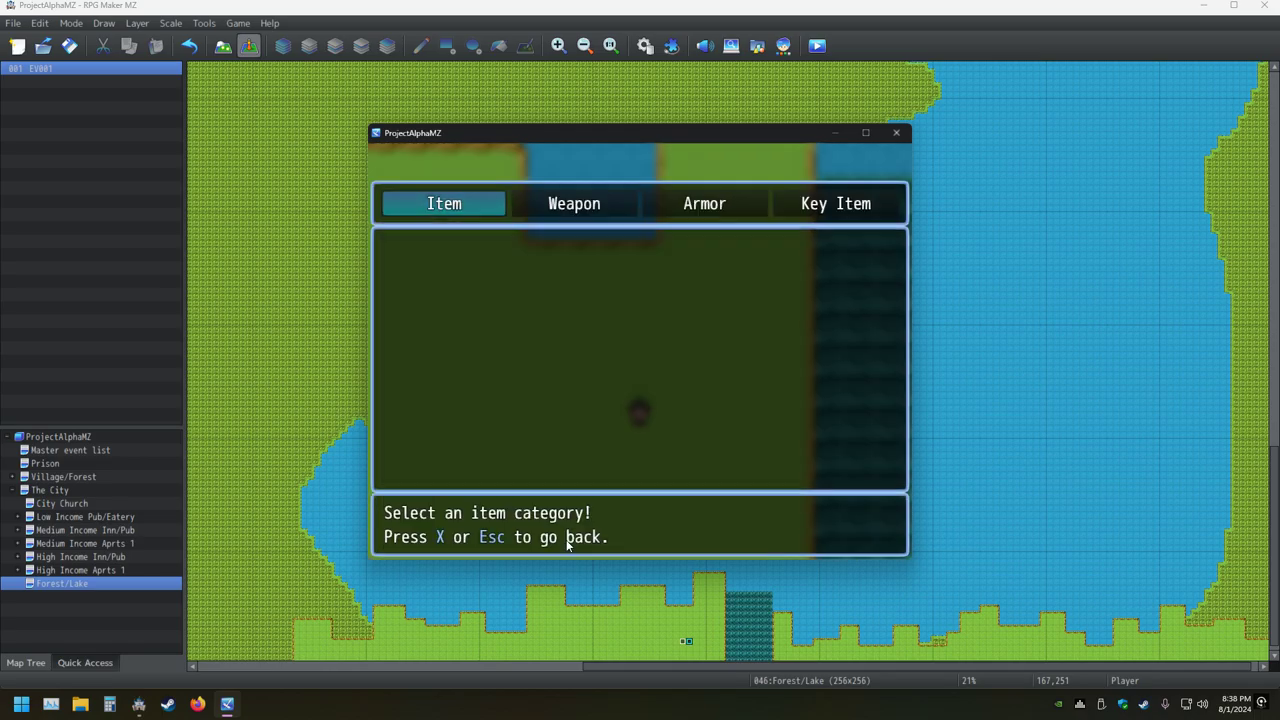
key(Left)
key(Return)
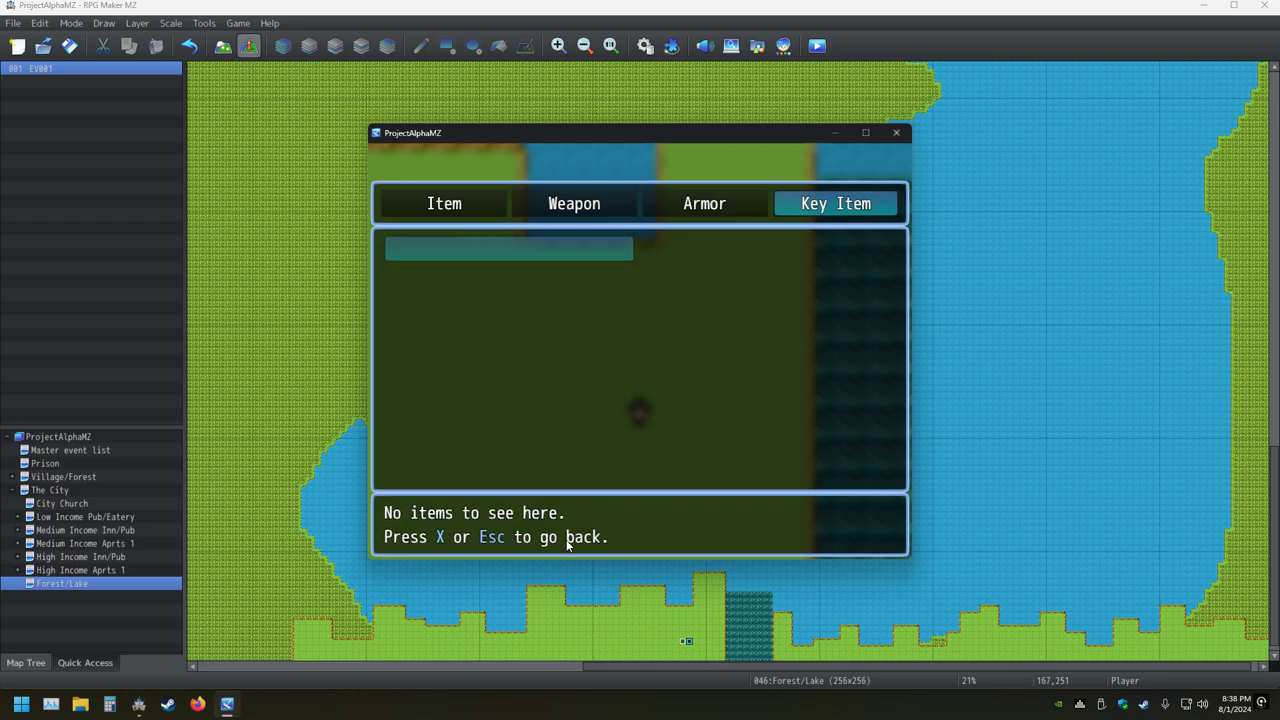
Look at the game's developer tools and close them again
key(F12)
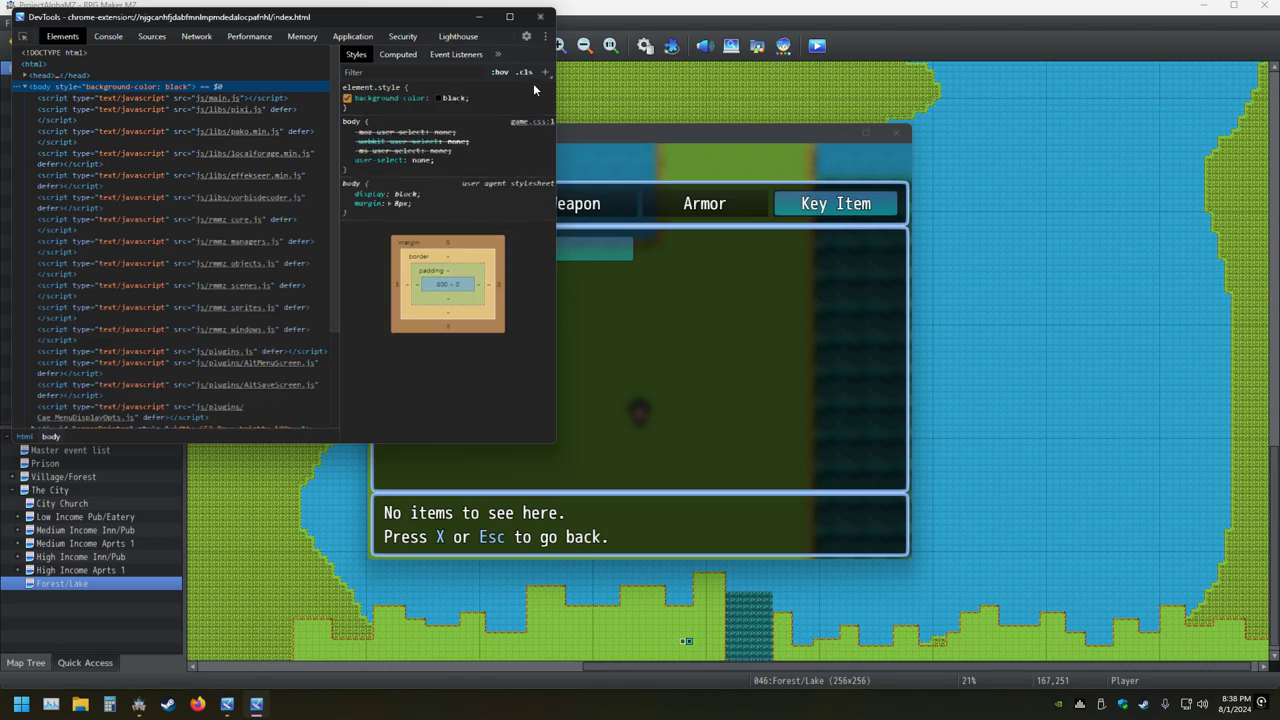
click(540, 17)
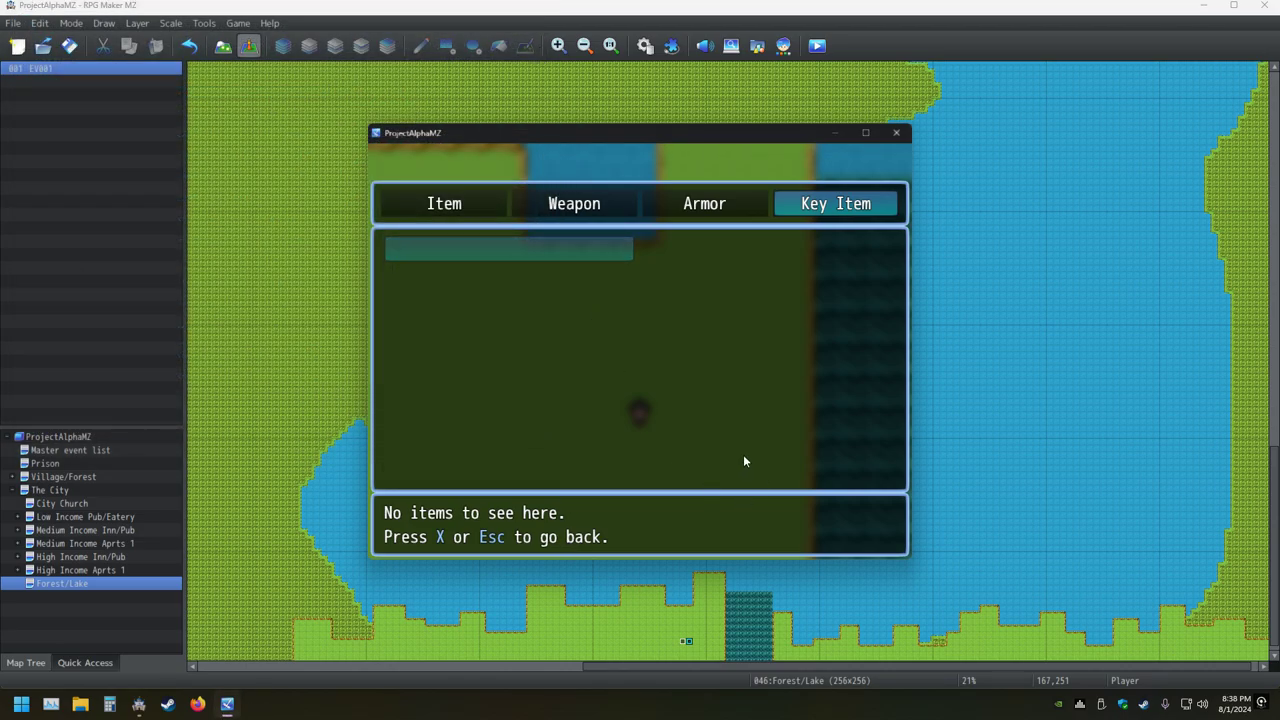
key(F12)
click(540, 17)
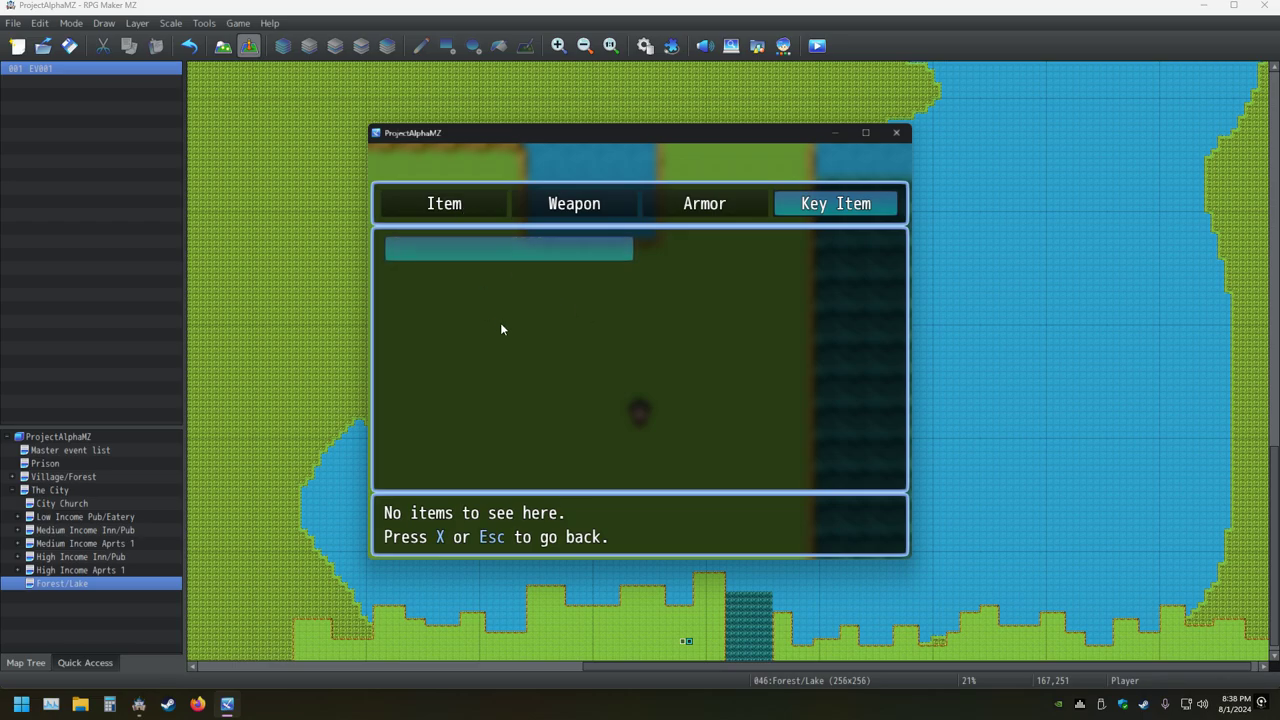
Check the inventory's Item category, and inspect variables 0001-0010 in the debug screen
key(Escape)
key(Escape)
key(Return)
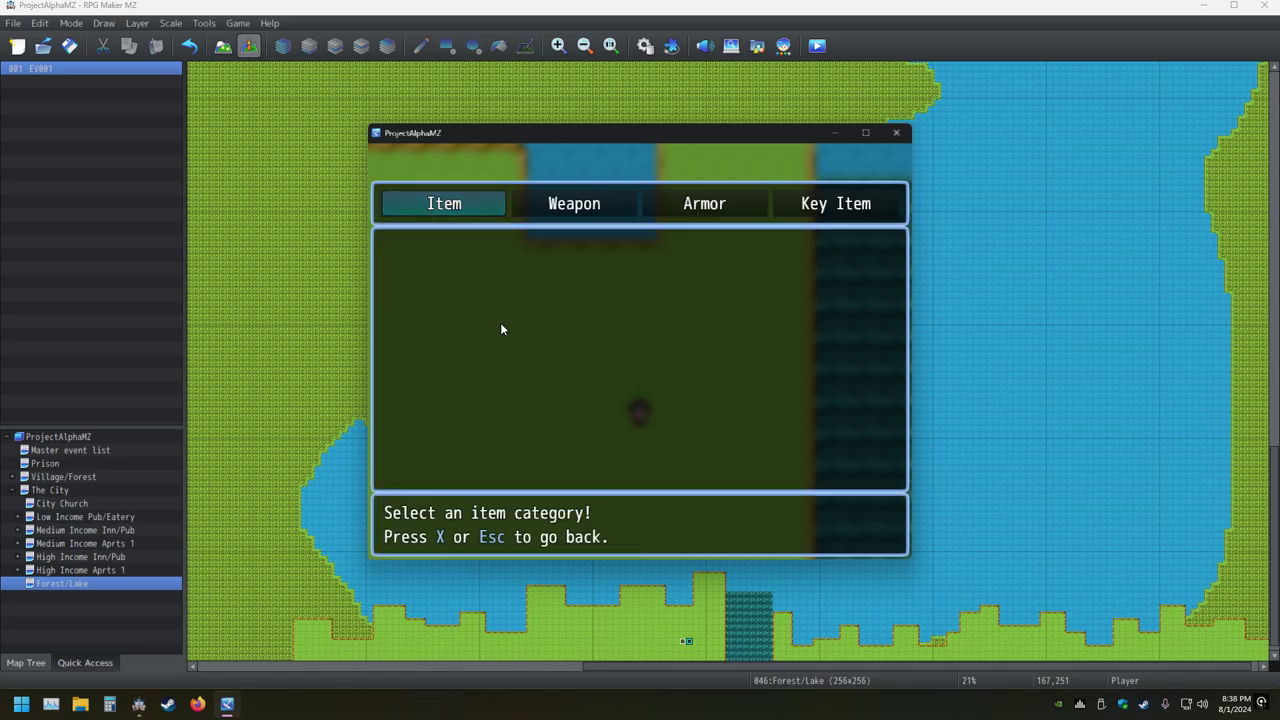
key(Return)
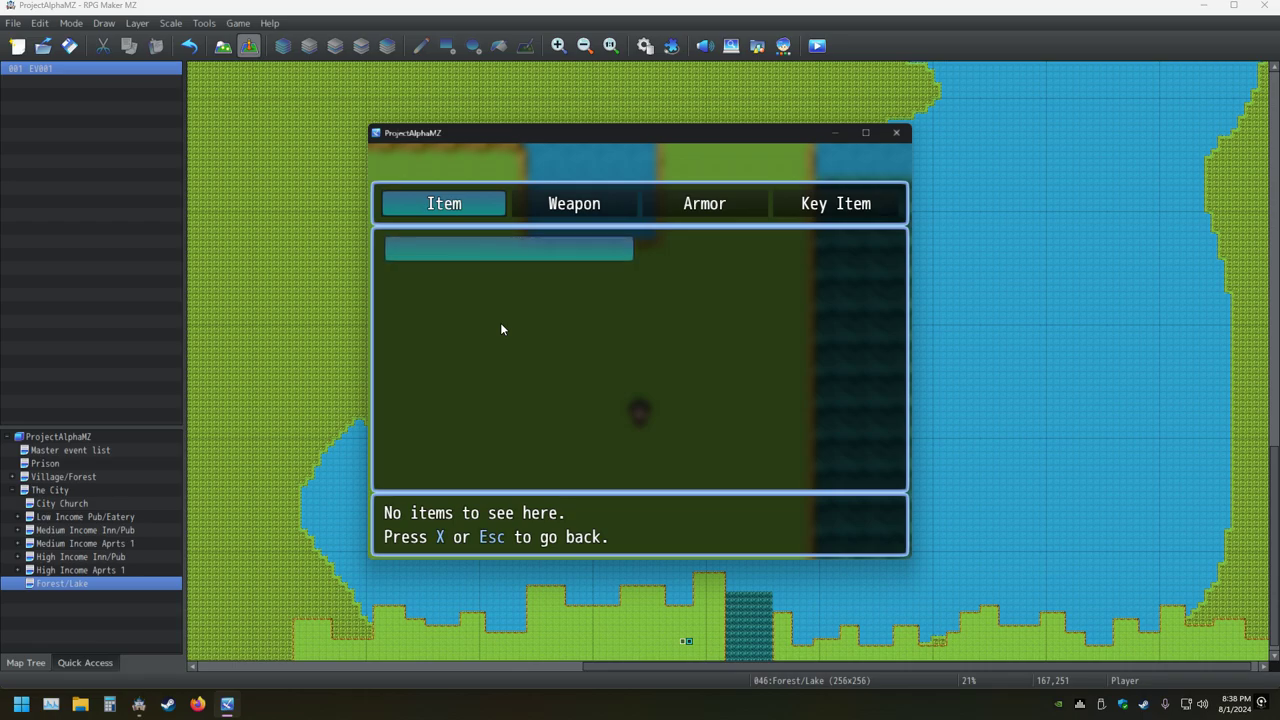
key(Escape)
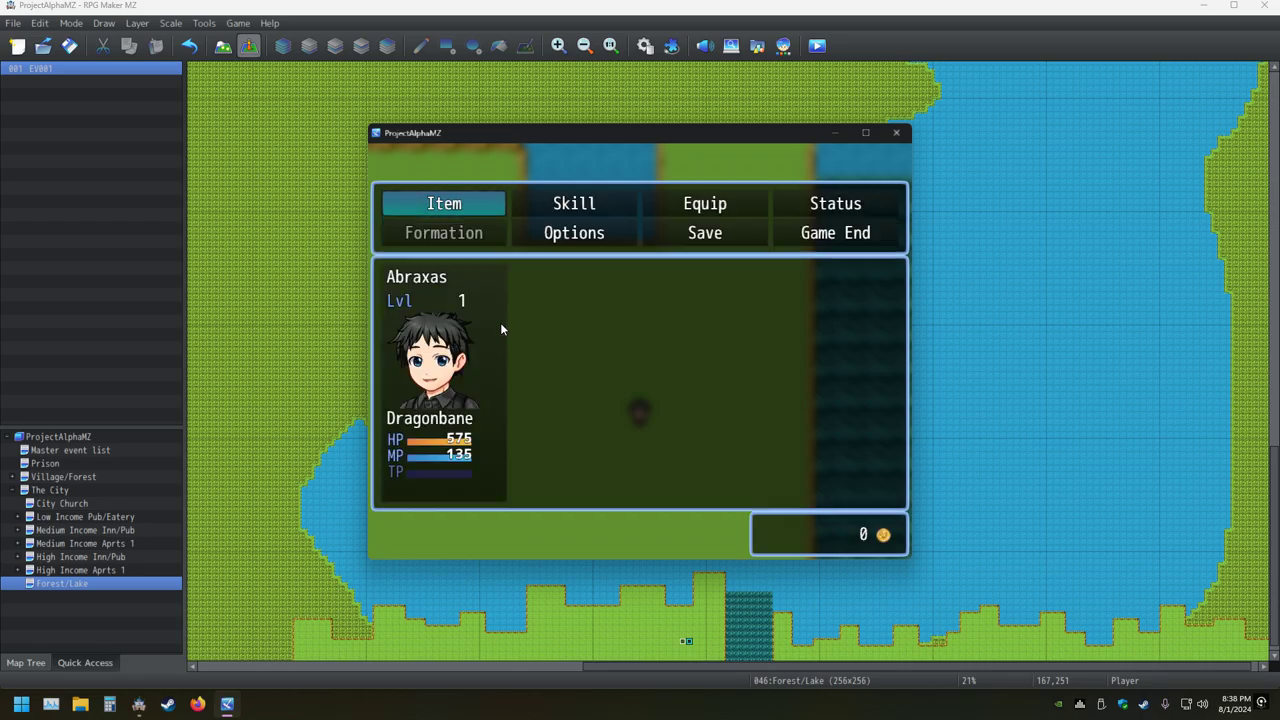
key(Escape)
key(F9)
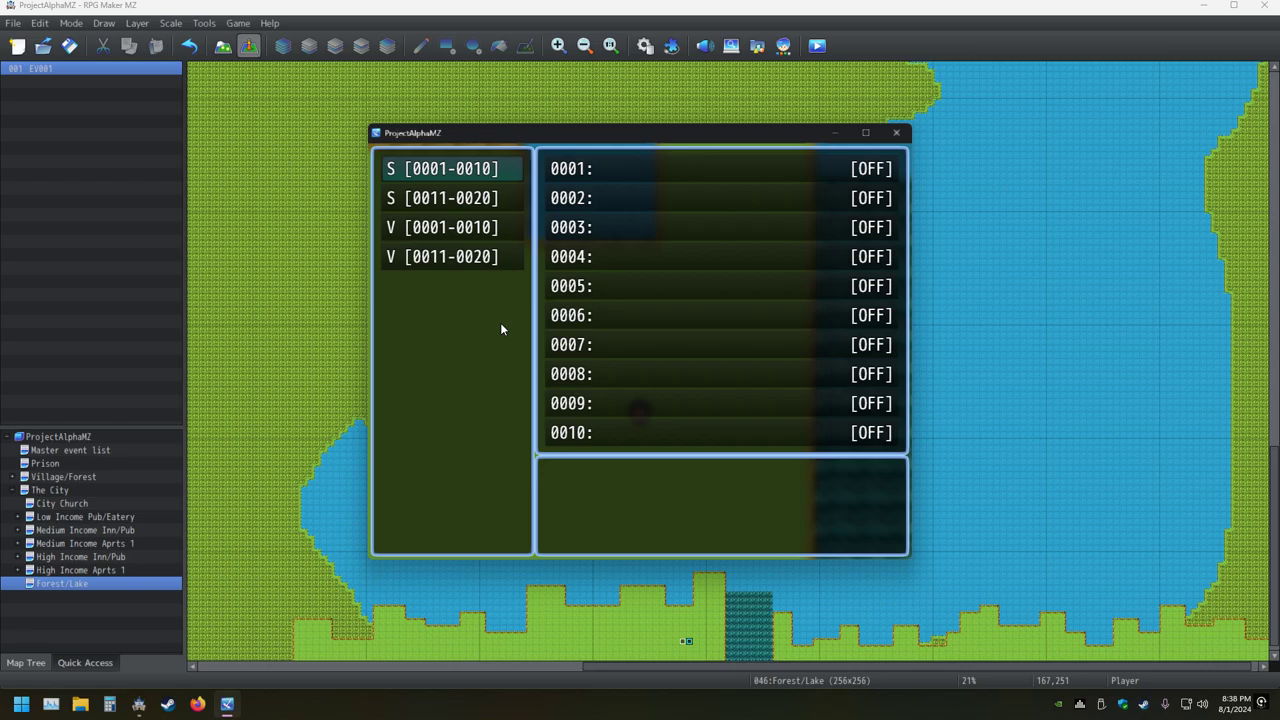
key(Down)
key(Down)
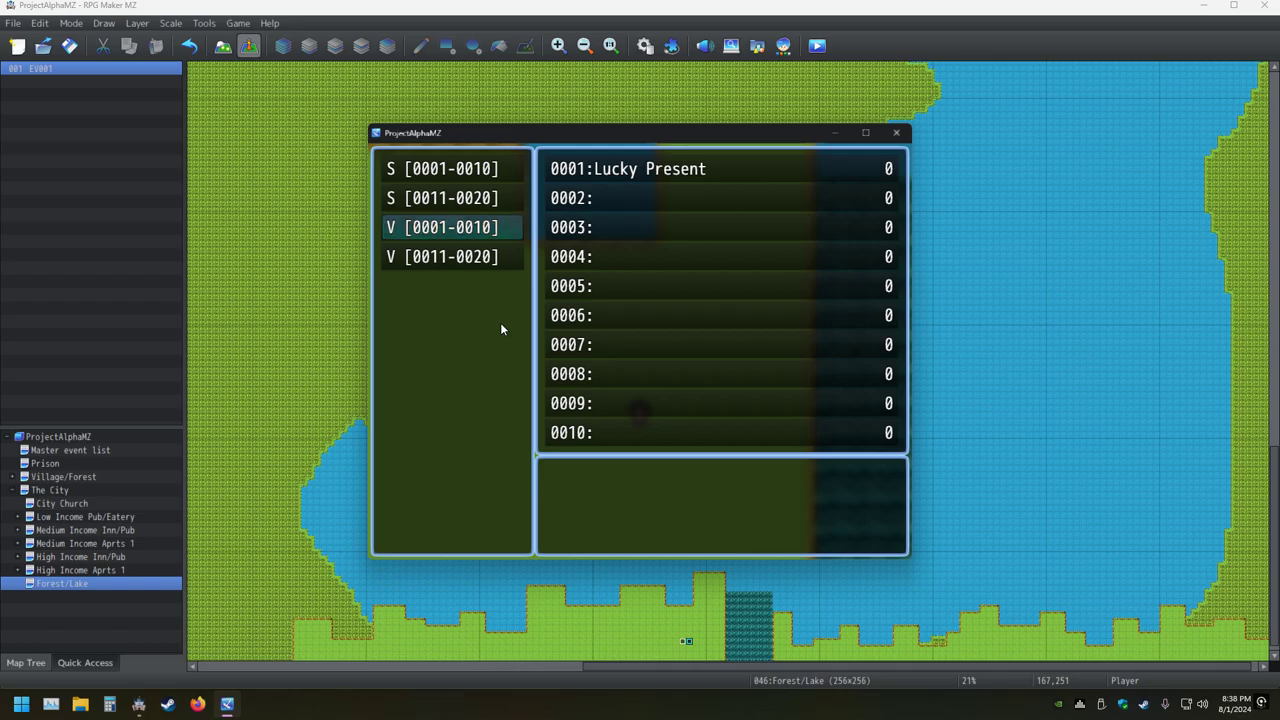
Change the Lucky Present's item type to Regular Item in the editor's database and apply the change
click(644, 45)
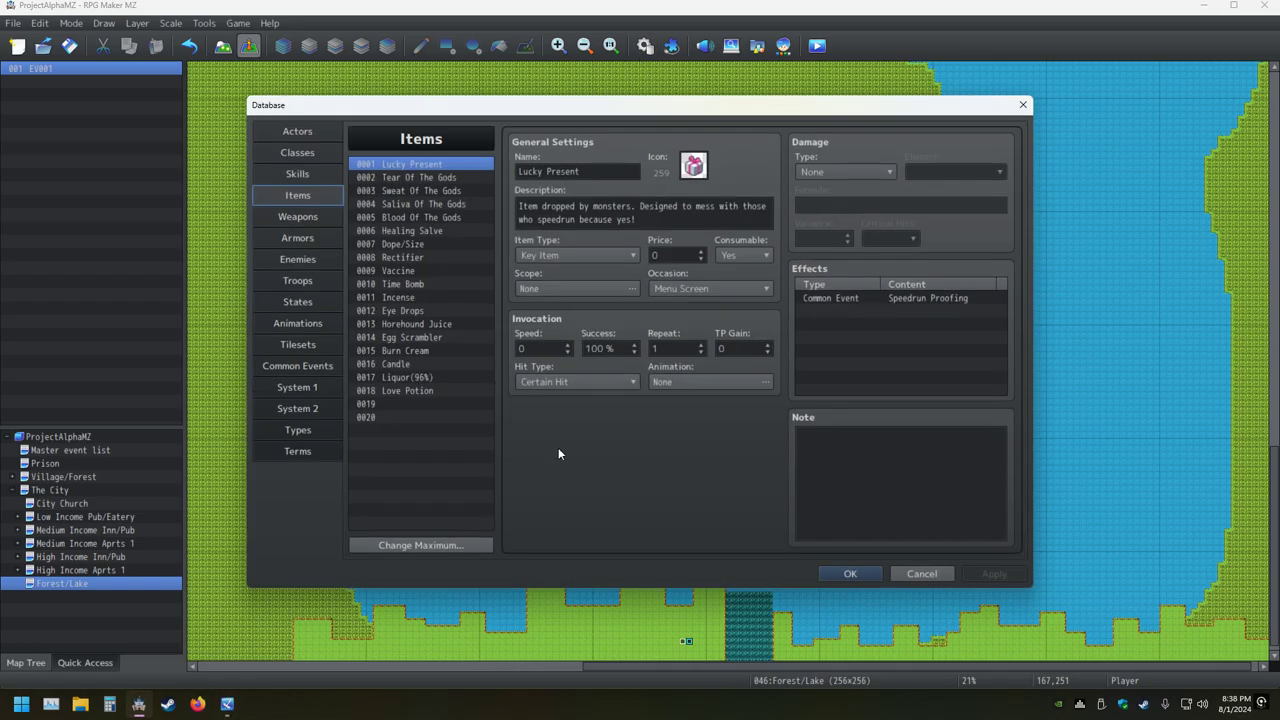
click(827, 306)
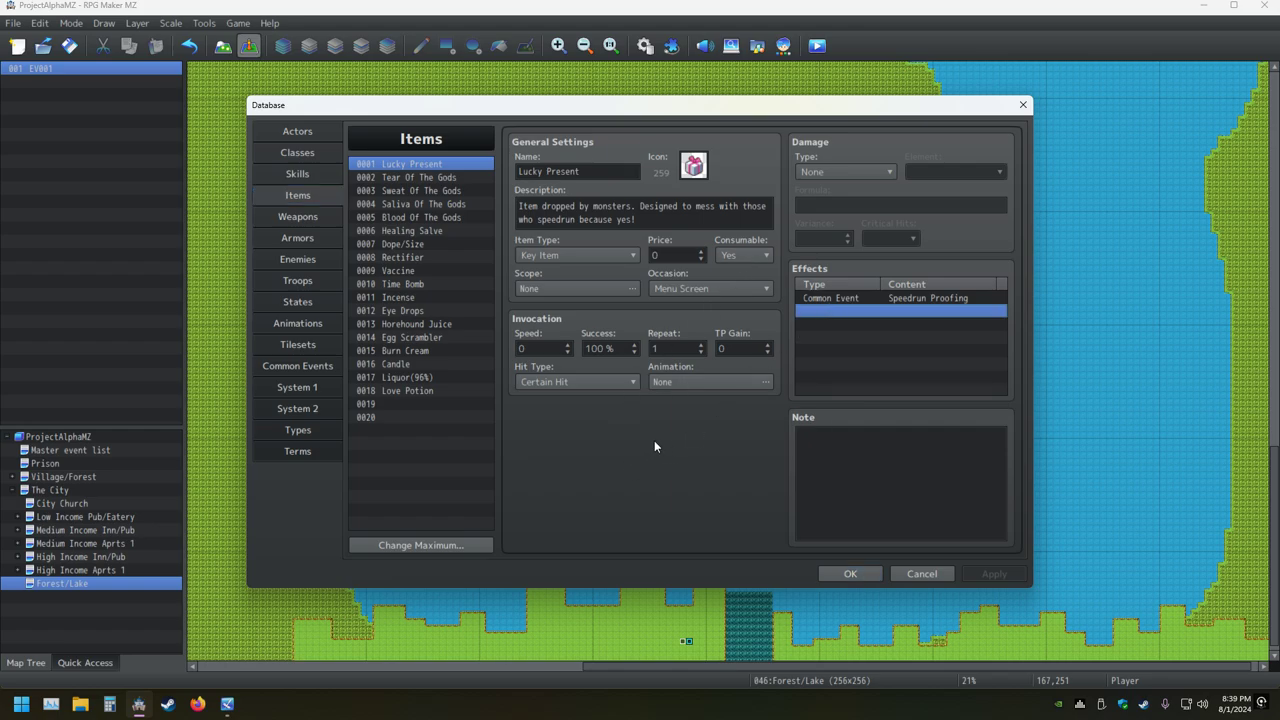
click(600, 256)
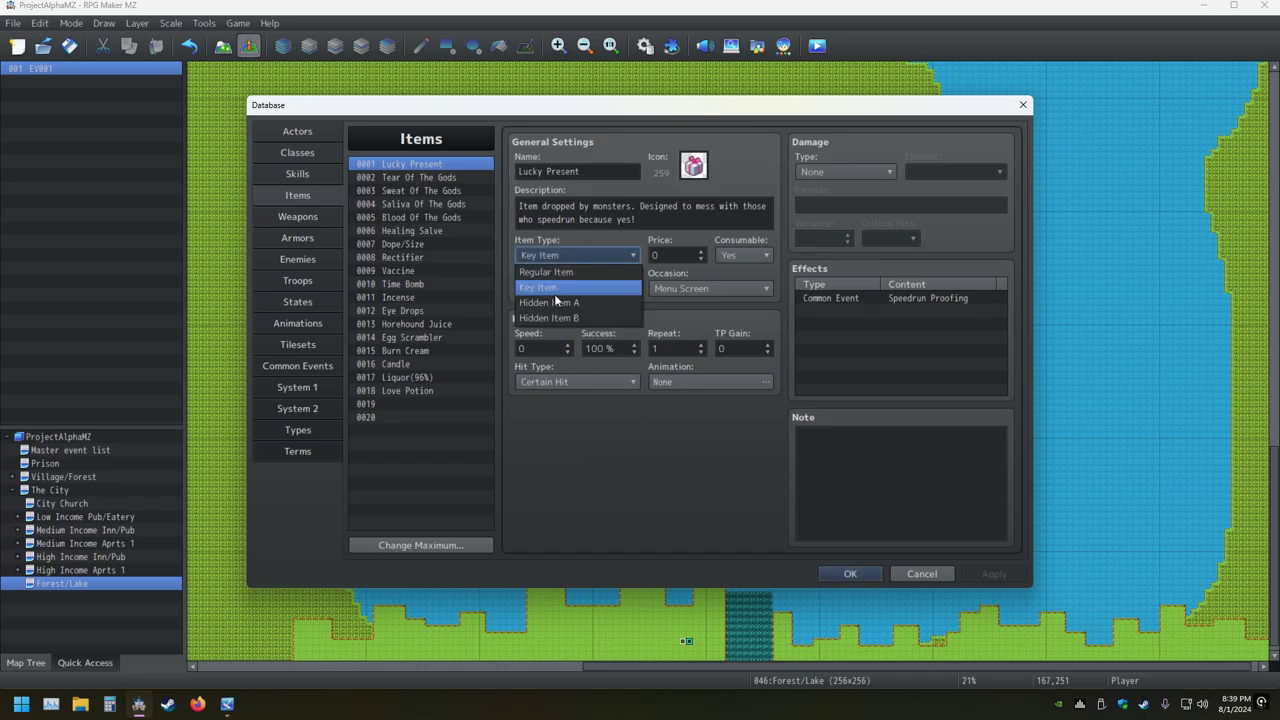
click(556, 271)
click(990, 574)
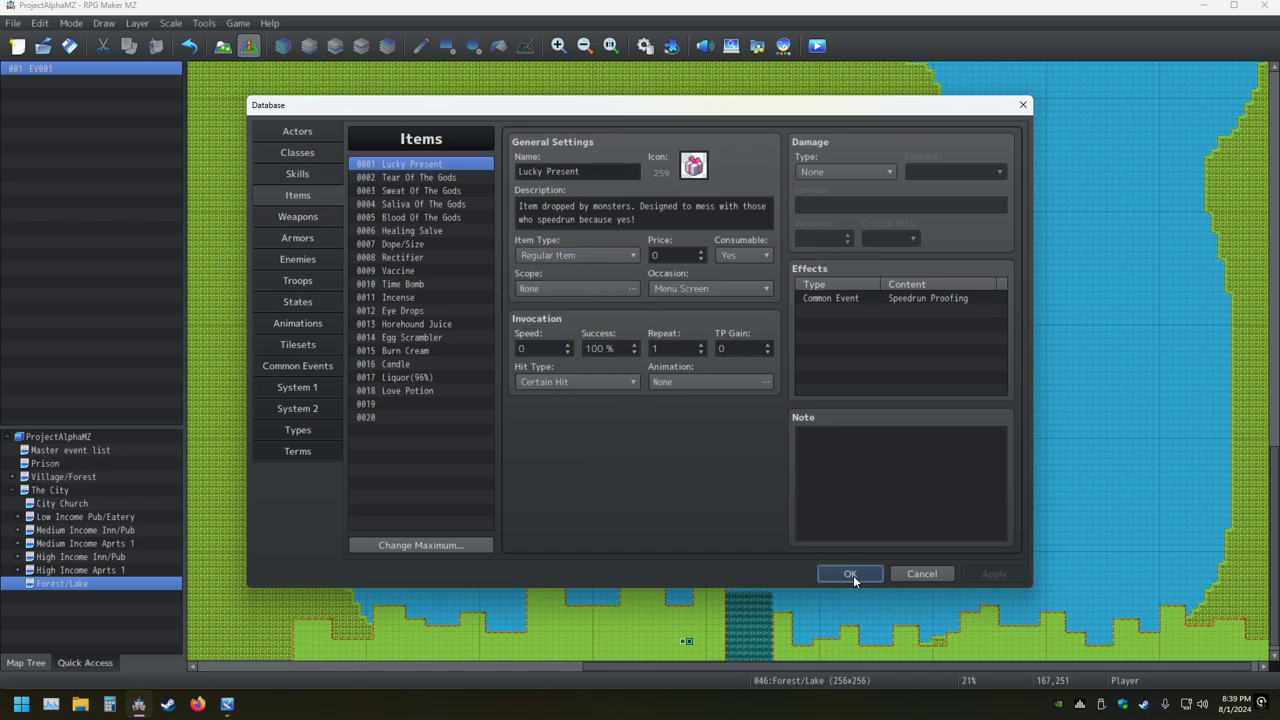
click(851, 574)
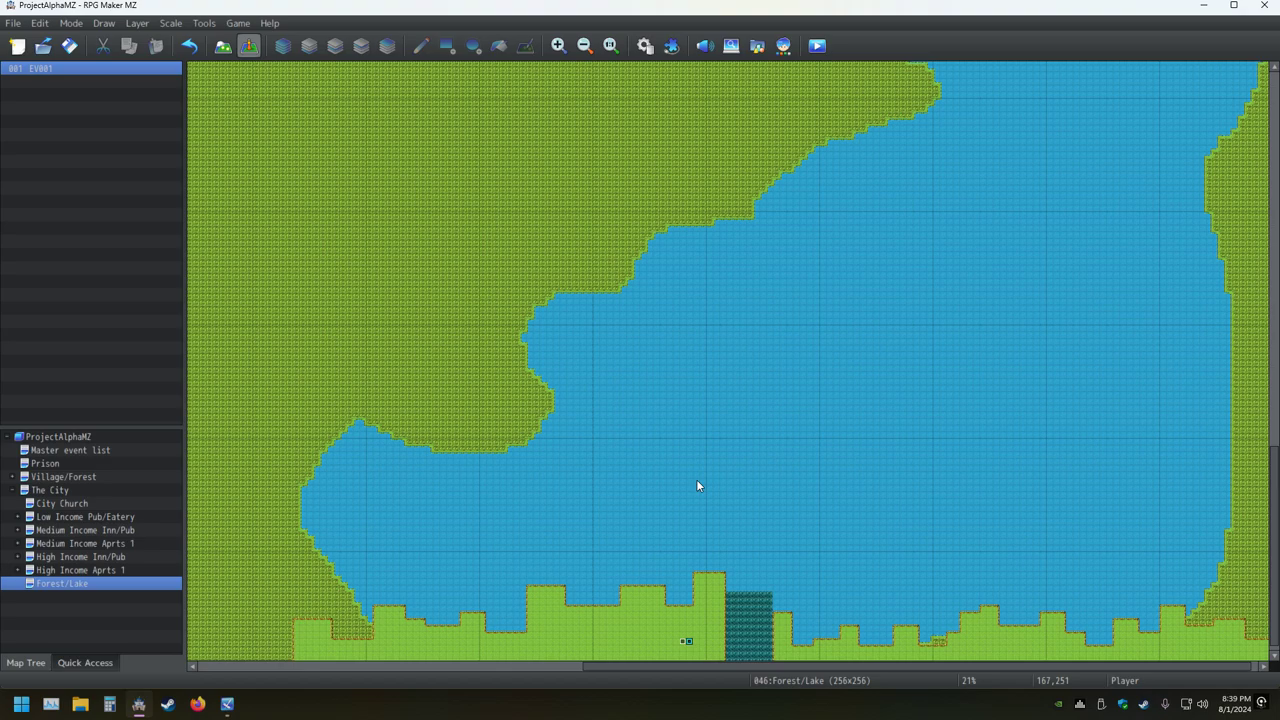
Switch to the playtest, reload it, and check the Item and Key Item categories of the inventory for the Lucky Present
key(alt+Tab)
key(F5)
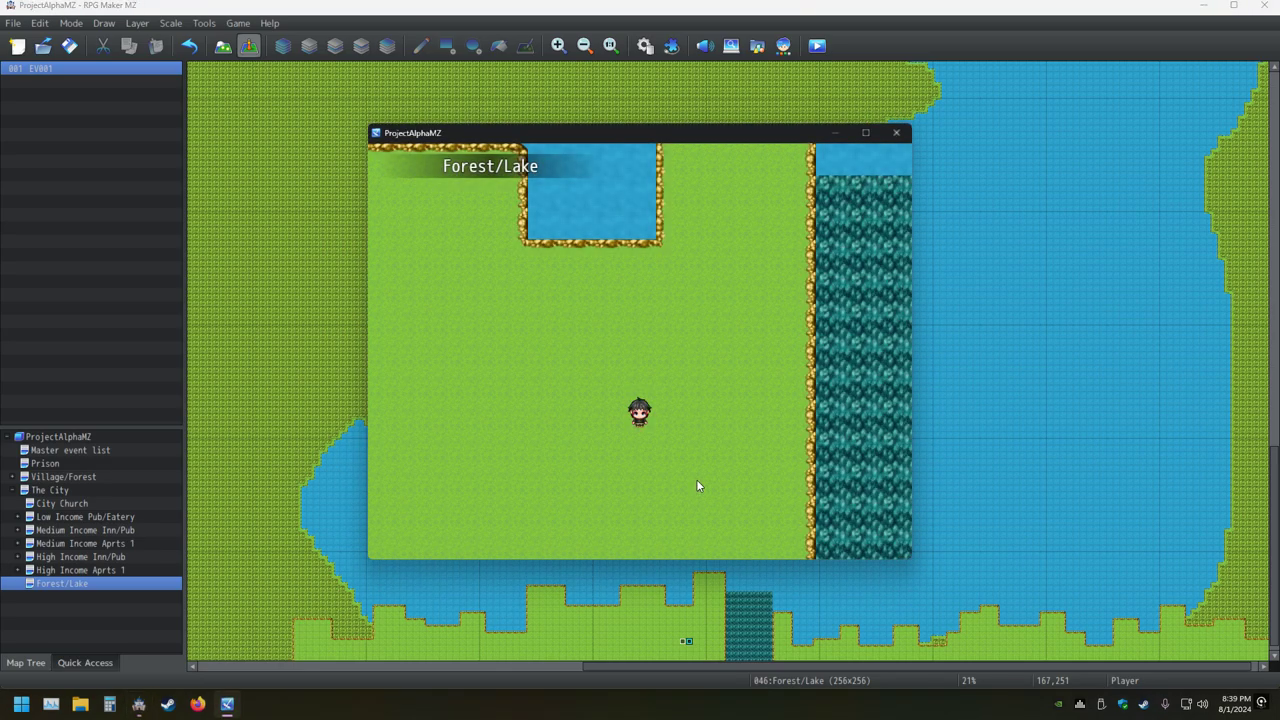
key(Escape)
key(Return)
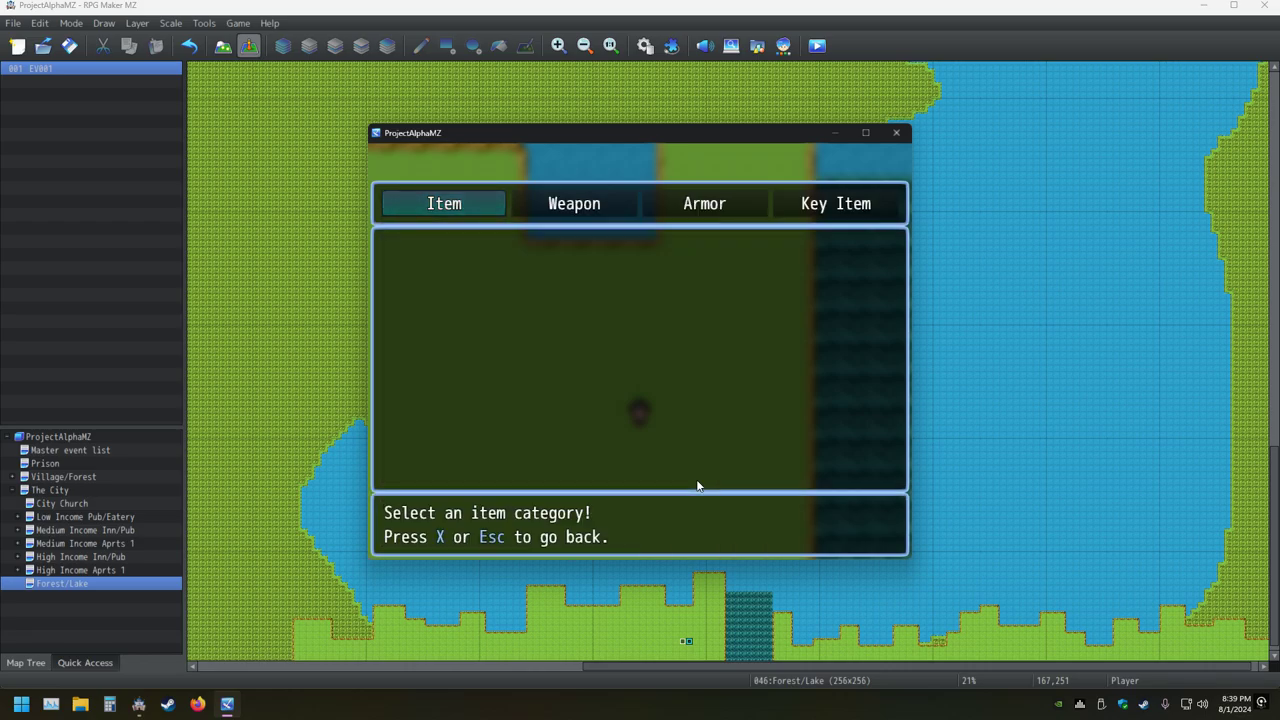
key(Return)
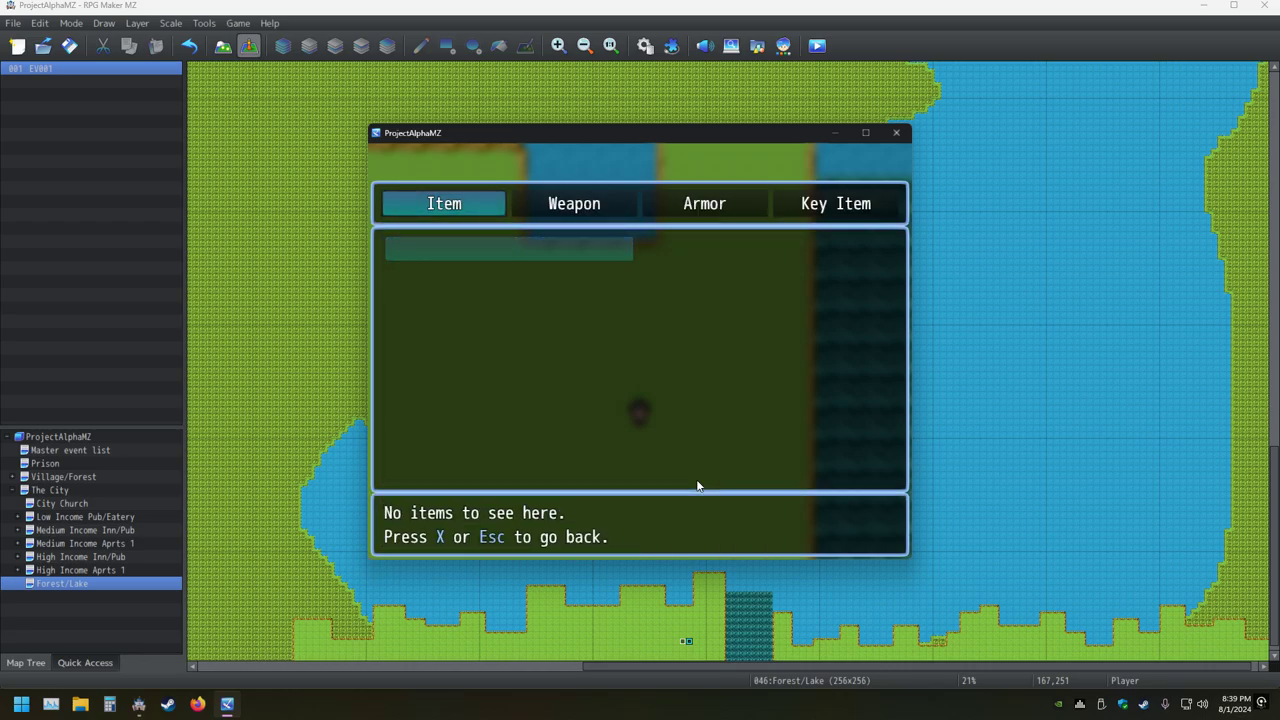
key(Escape)
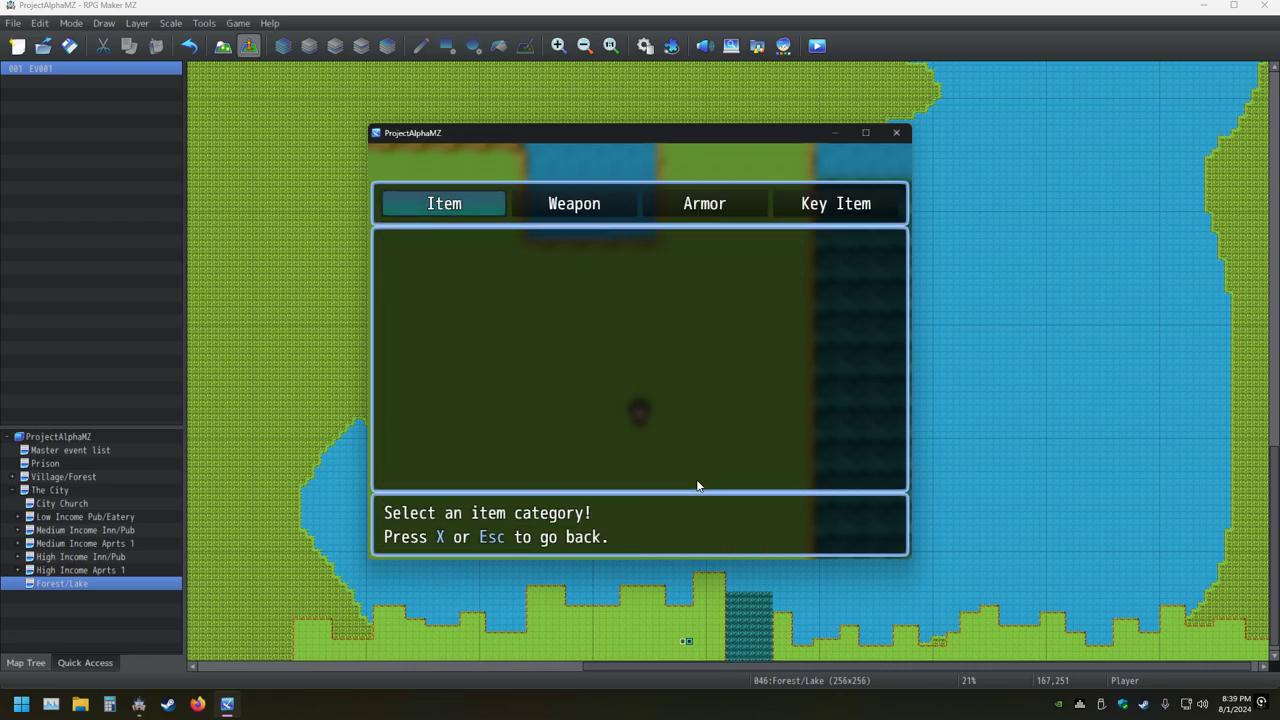
key(Right)
key(Right)
key(Right)
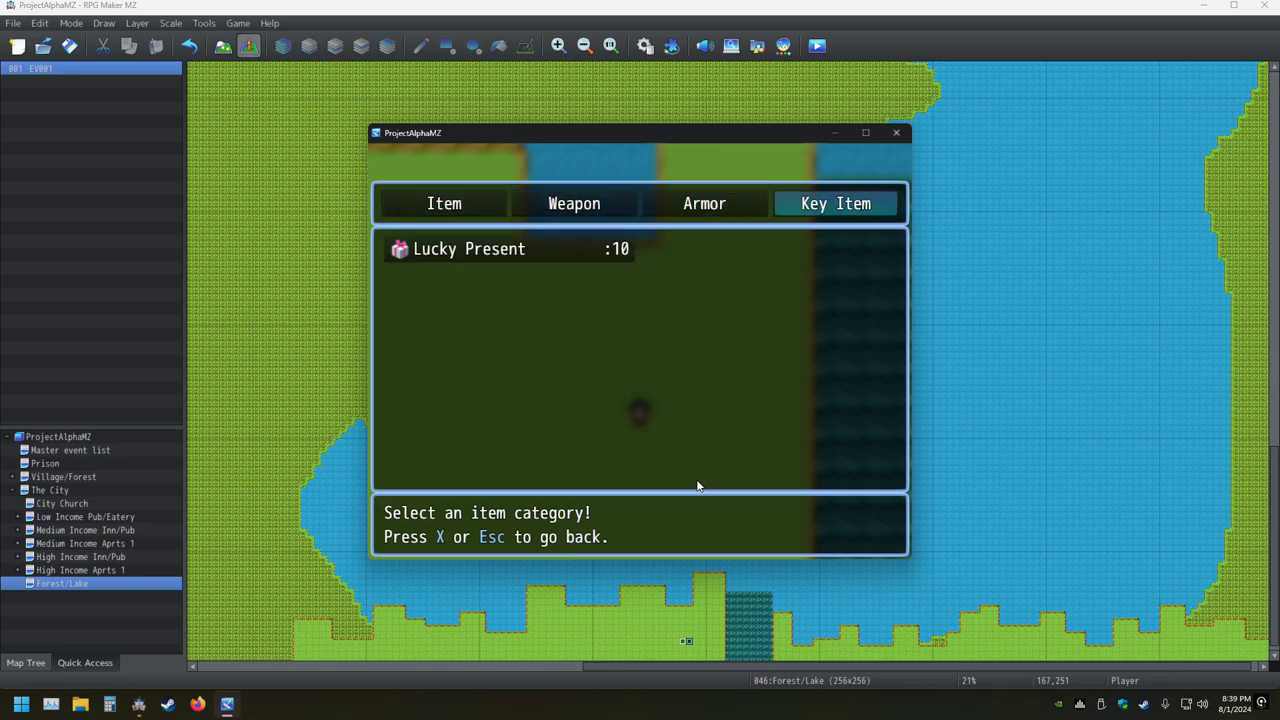
Reload the playtest again and open the inventory at the Item category
key(F5)
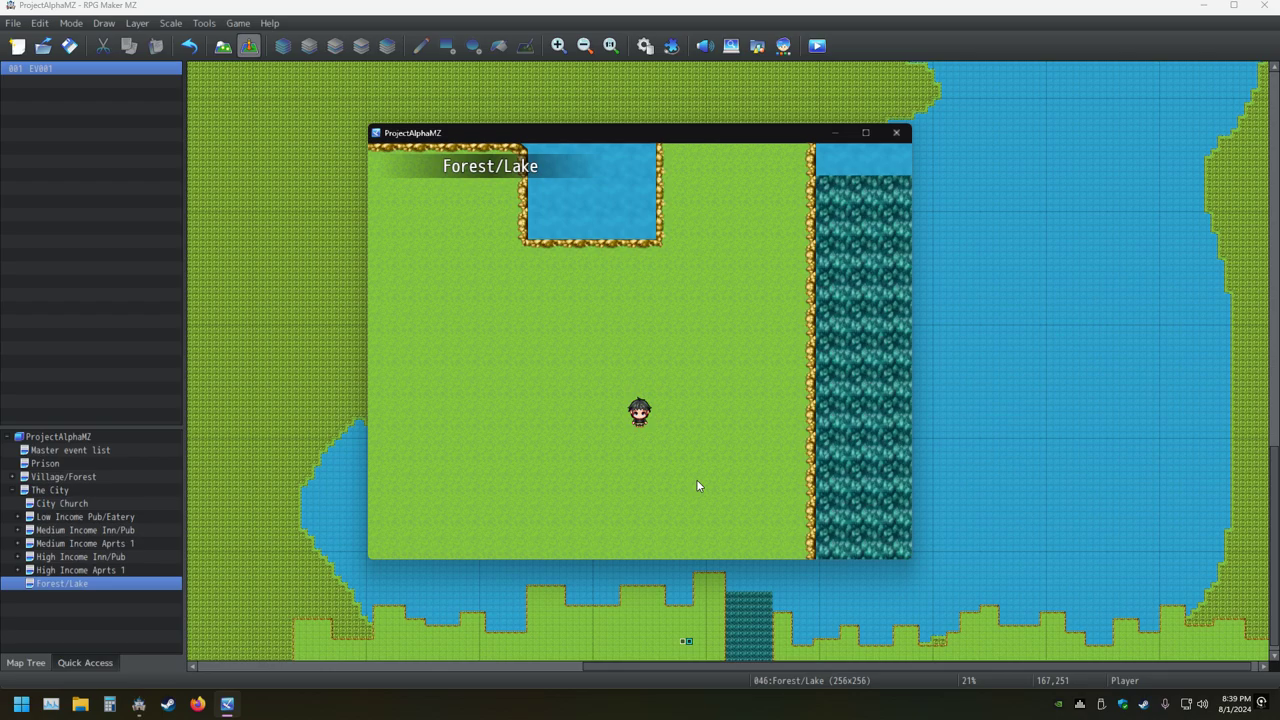
key(Escape)
key(Return)
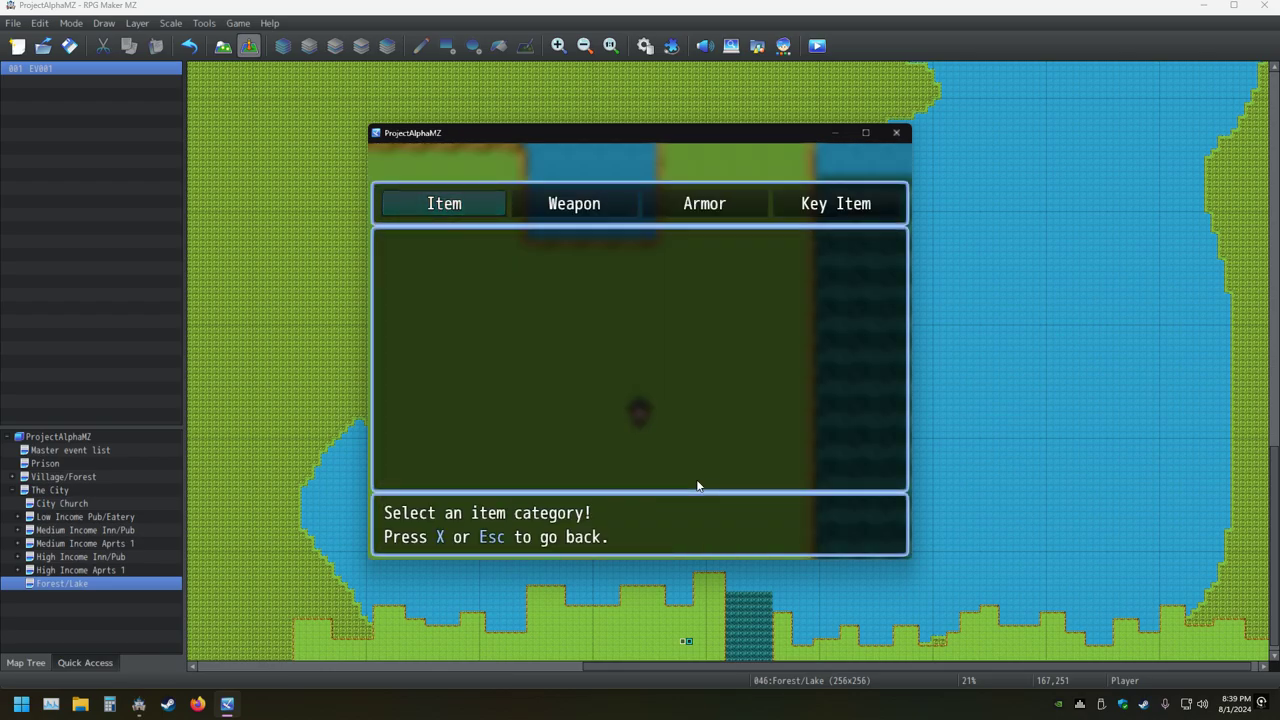
Review the Lucky Present's scope options in the editor's database and close it without changing anything
click(645, 45)
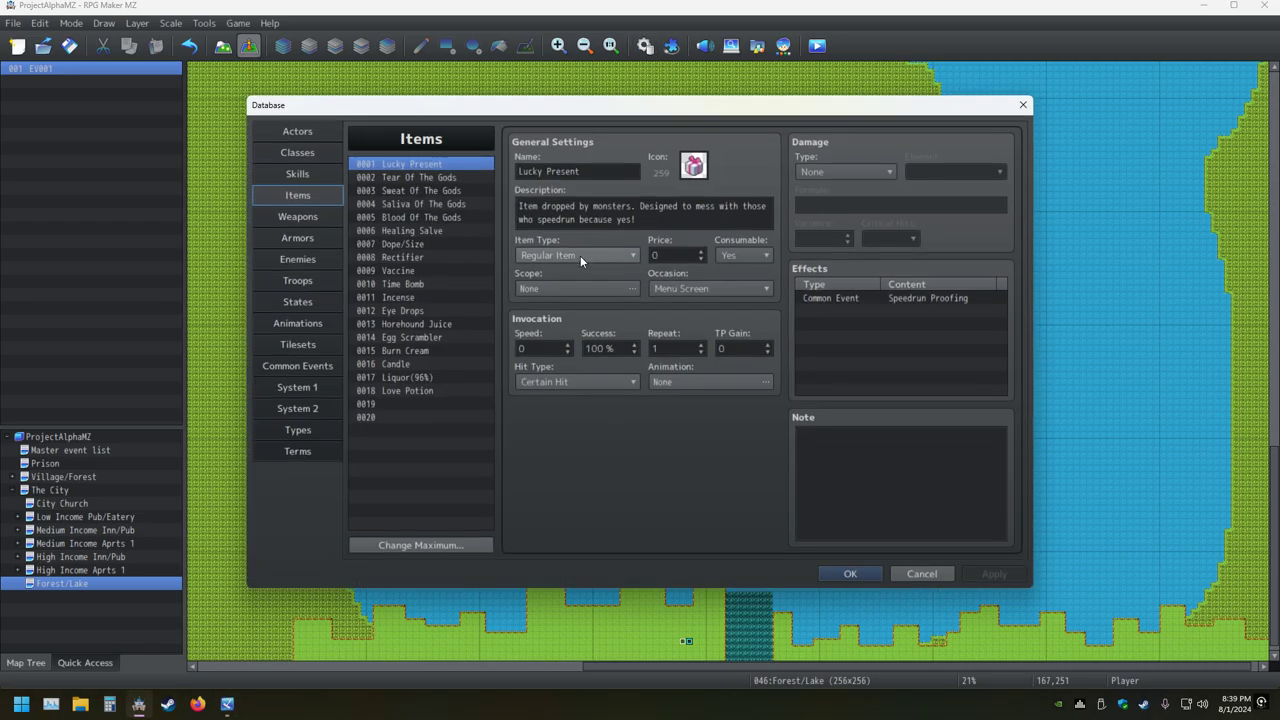
click(578, 287)
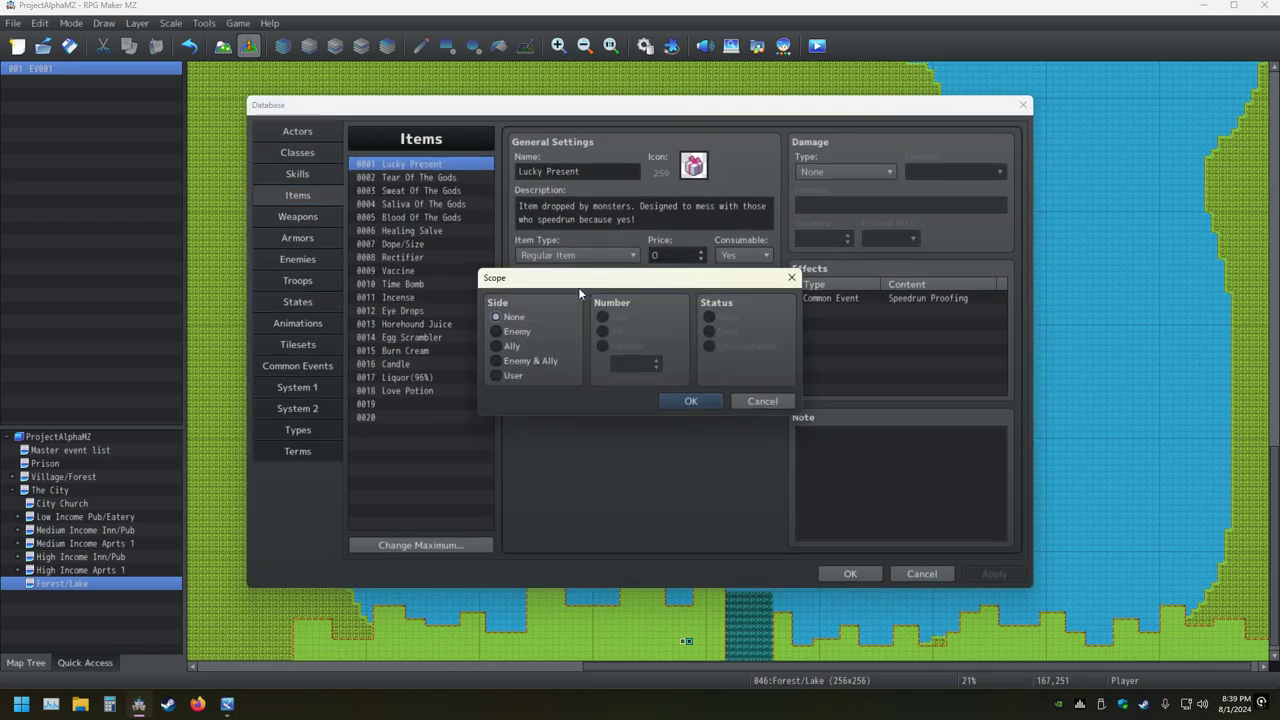
click(762, 401)
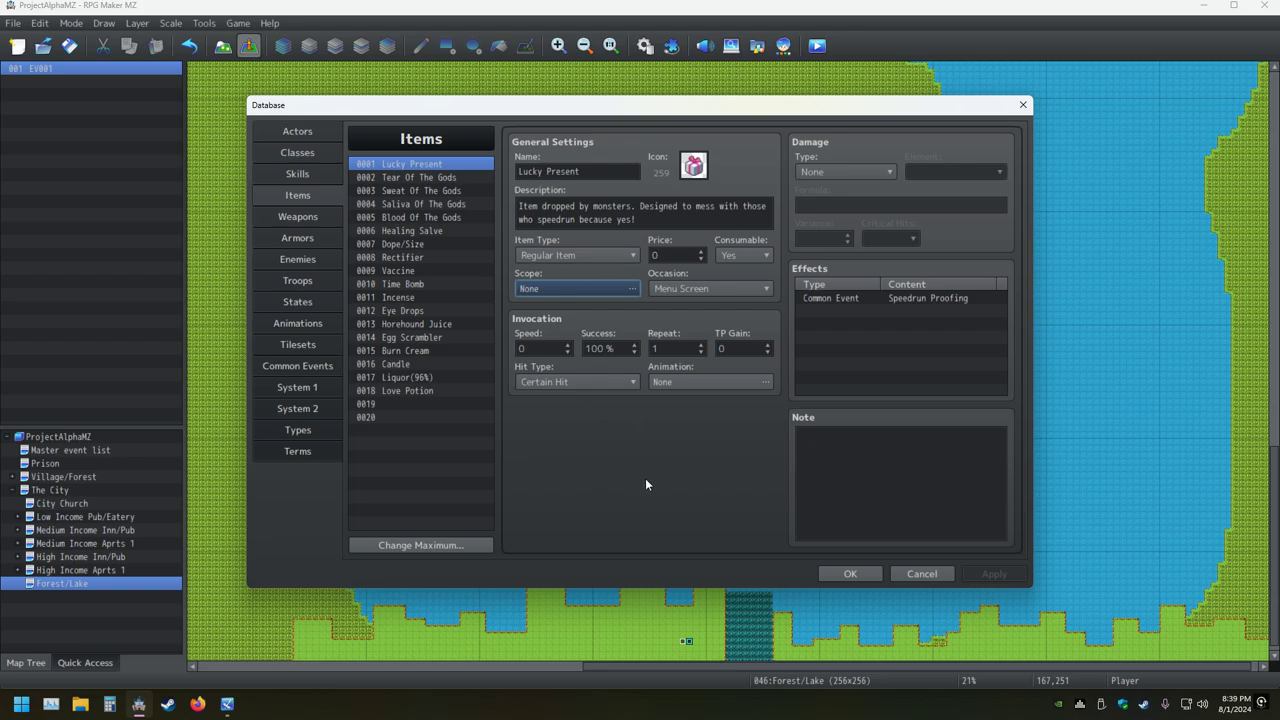
click(1020, 108)
Return to the playtest, restart it, and check the inventory's Item category for the Lucky Present
click(613, 371)
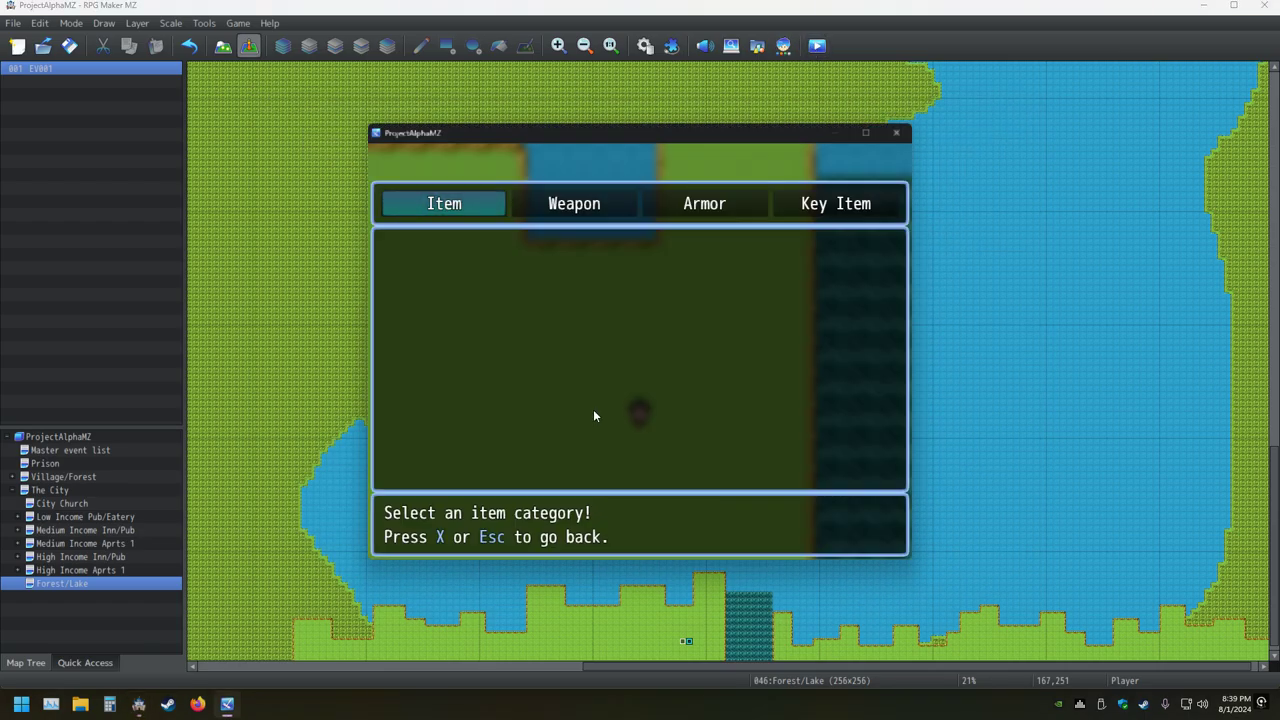
key(alt+F4)
key(ctrl+r)
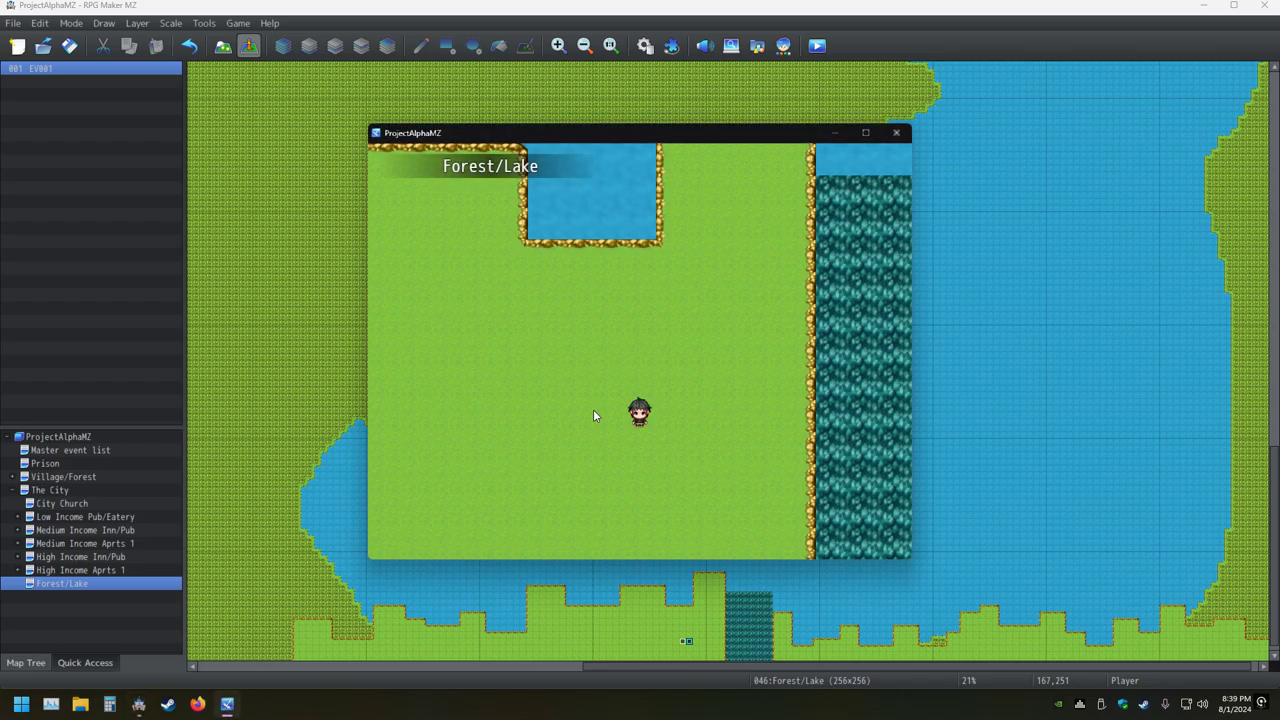
key(Escape)
key(Return)
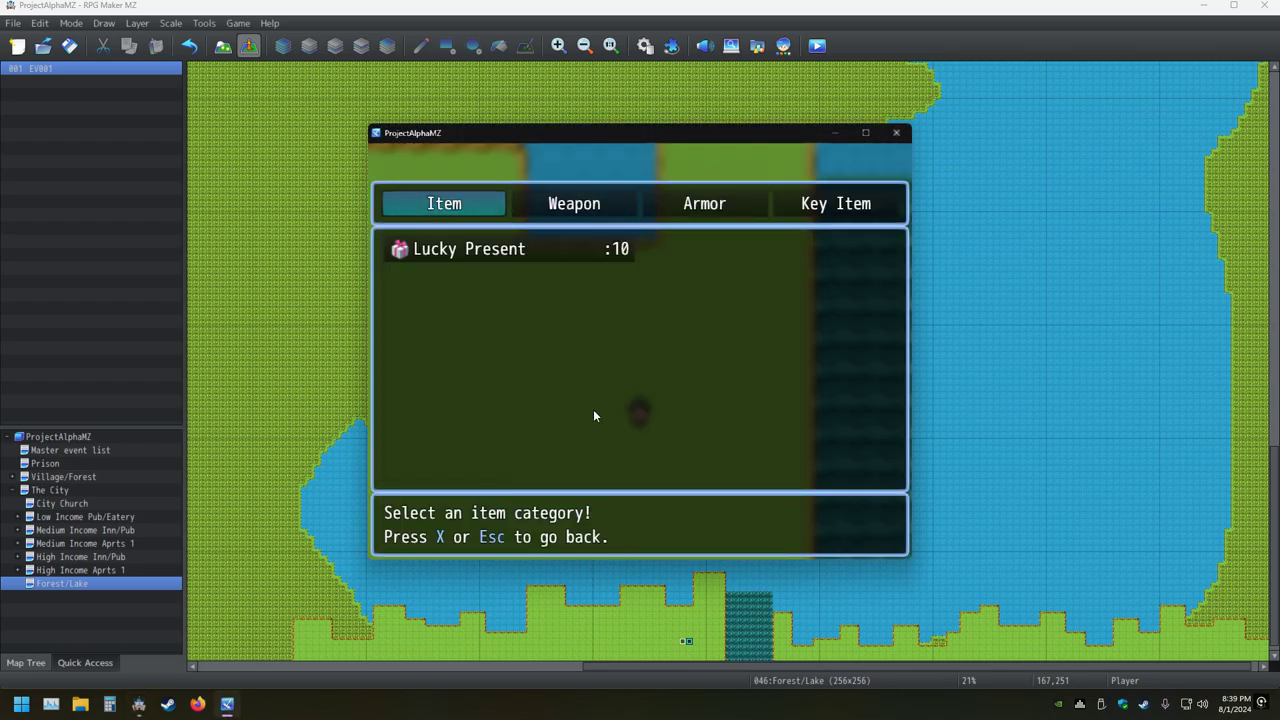
Use Lucky Presents from the item menu in the playtest and check the inventory for received items
key(Return)
key(Escape)
key(Escape)
key(Escape)
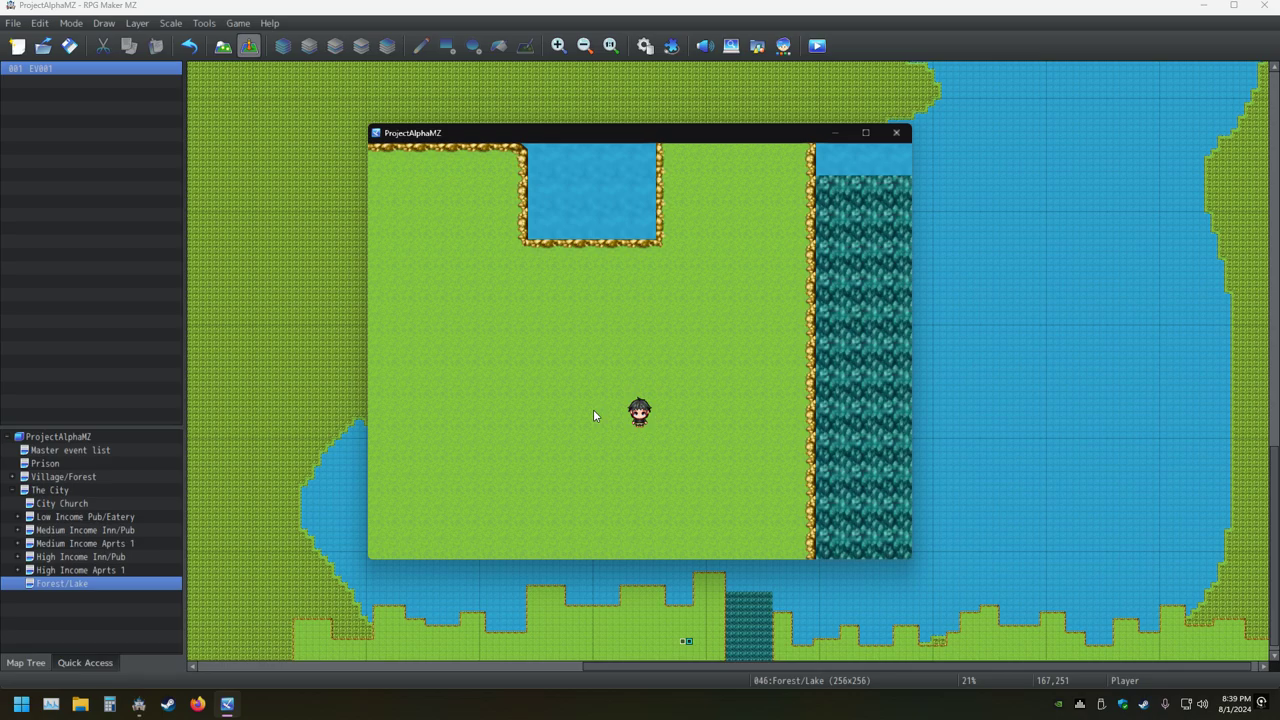
key(Escape)
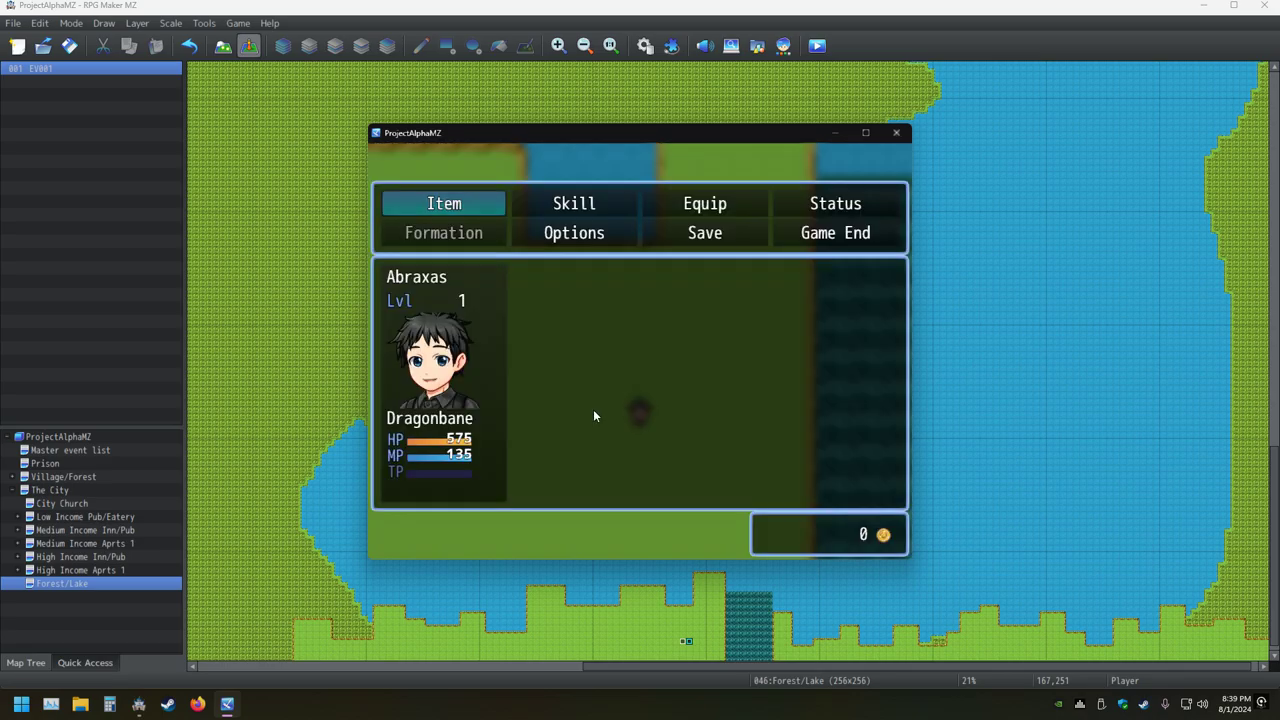
key(Return)
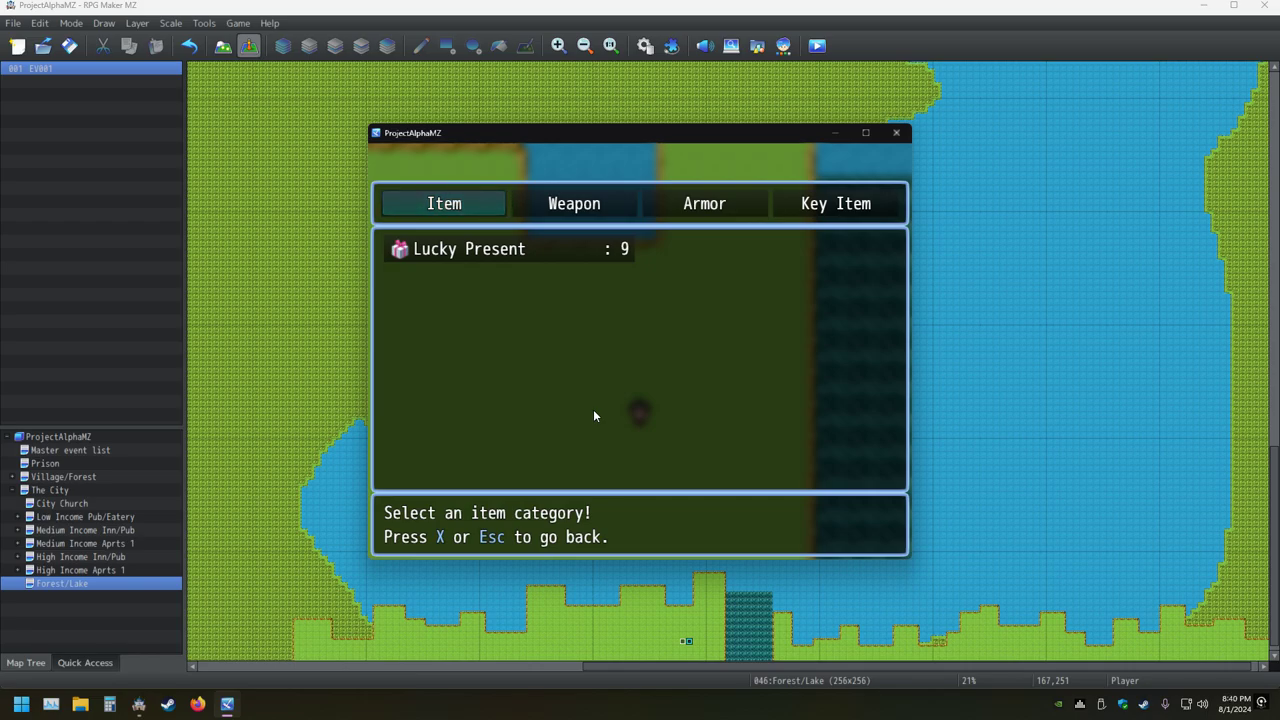
key(Return)
key(Return)
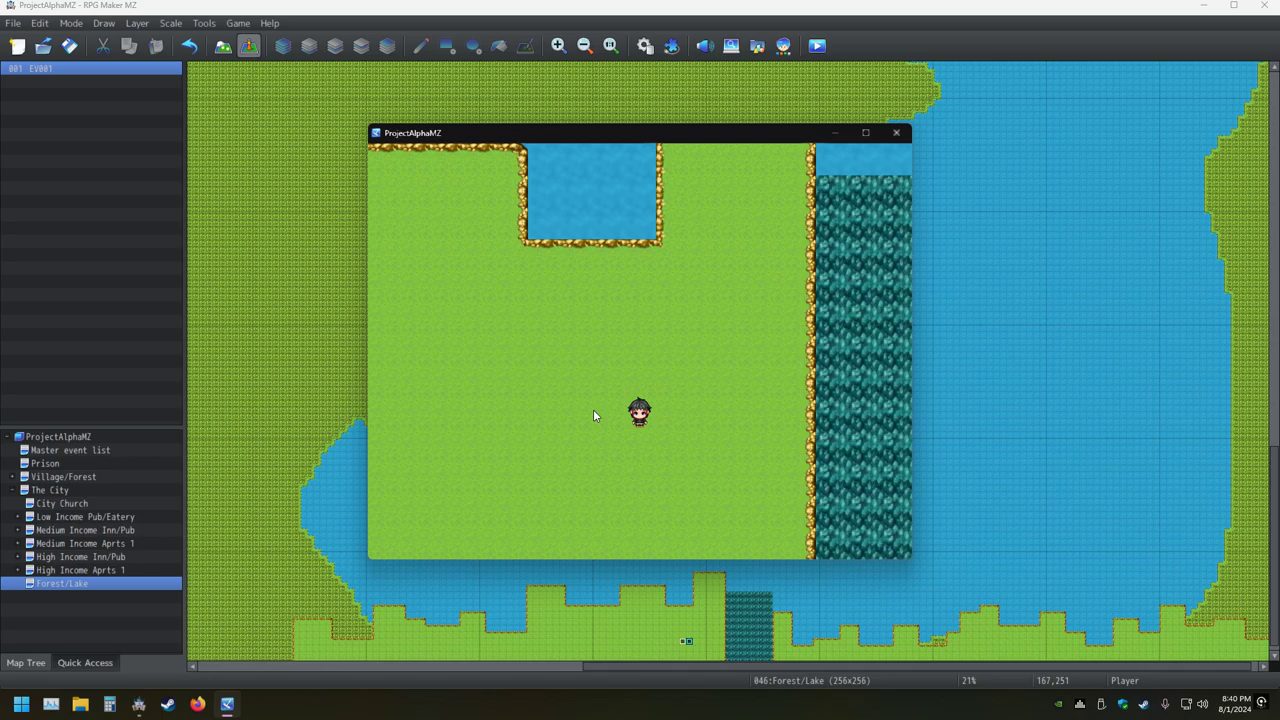
key(F12)
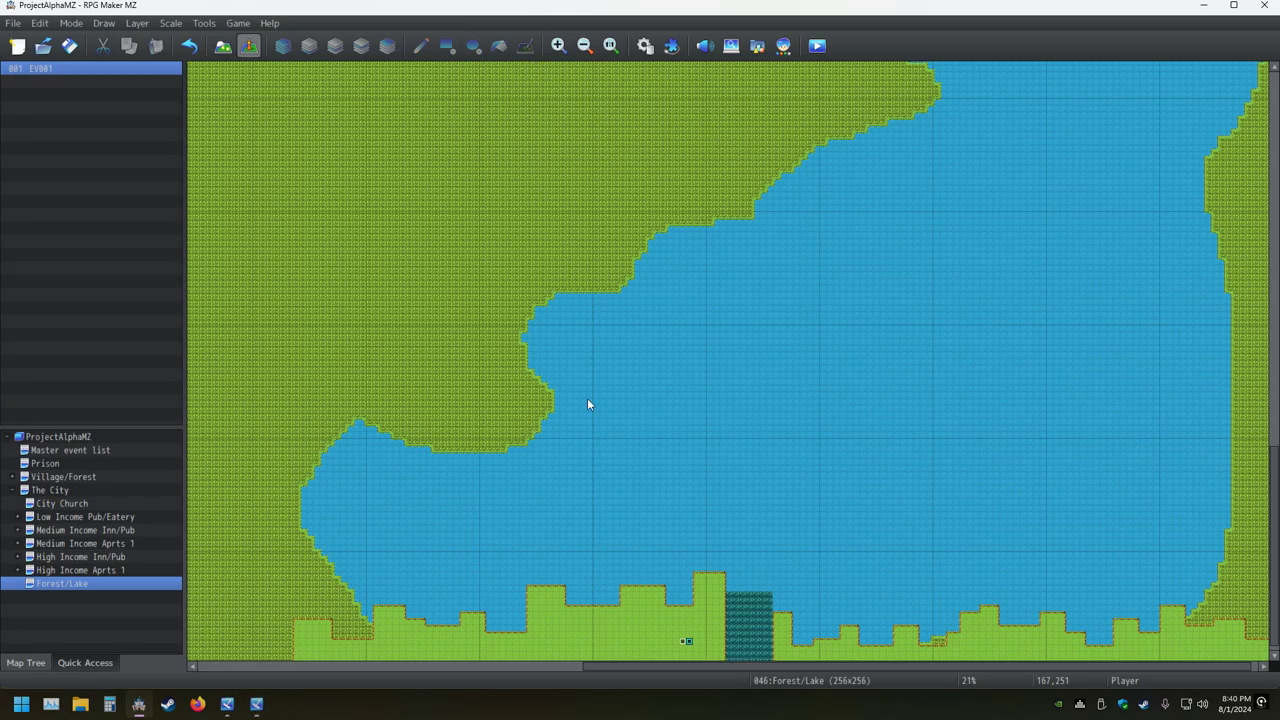
click(256, 704)
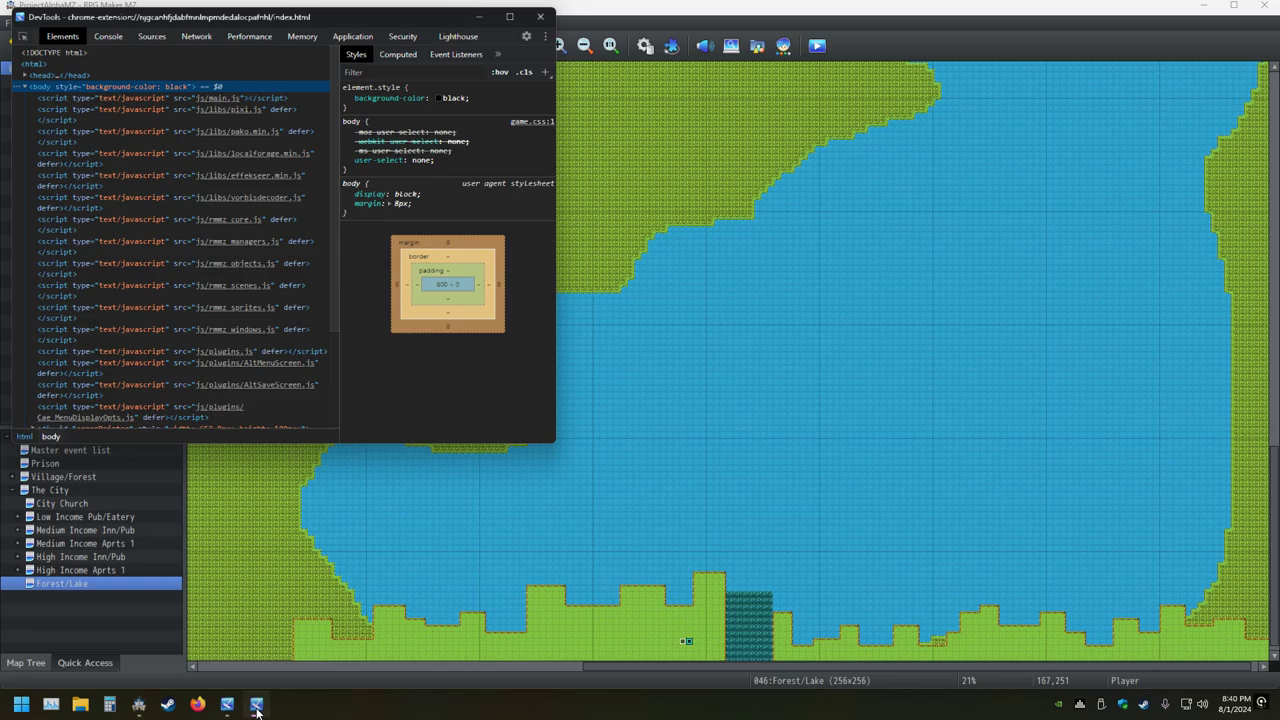
click(541, 10)
Check the value of the Lucky Present variable in the running game's debug screen, and return to the editor
click(227, 704)
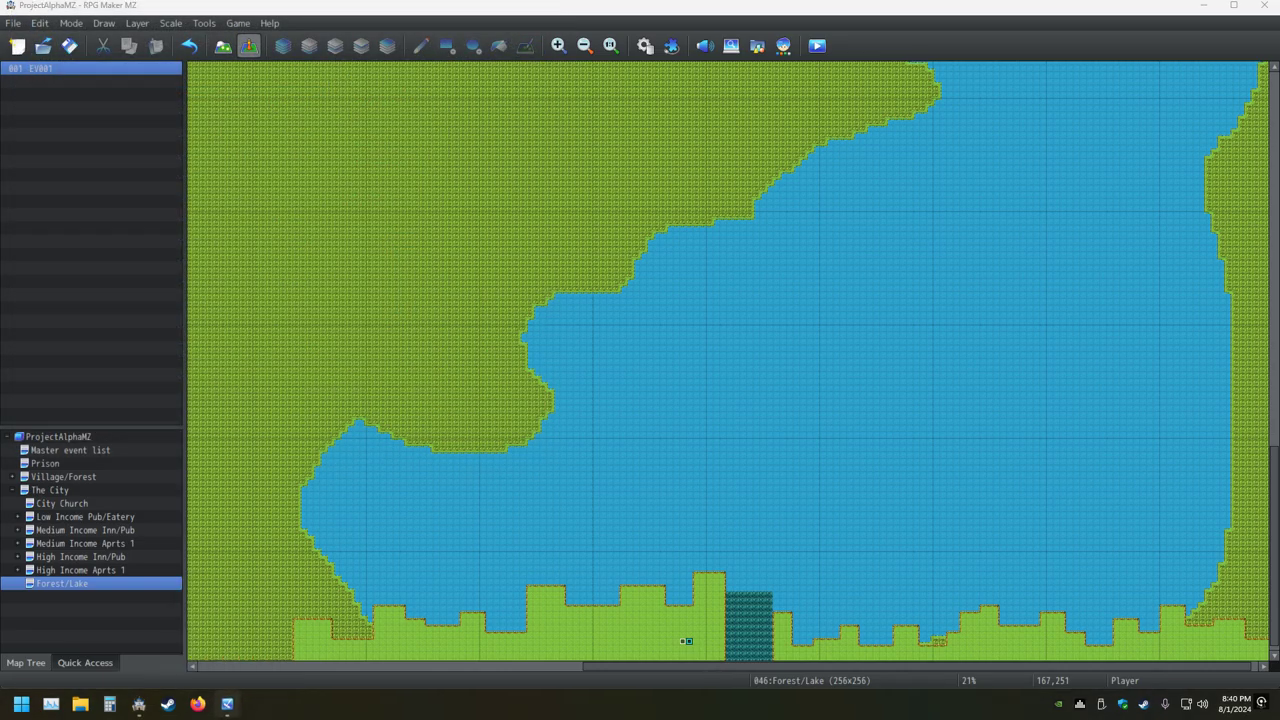
key(F9)
key(Down)
key(Down)
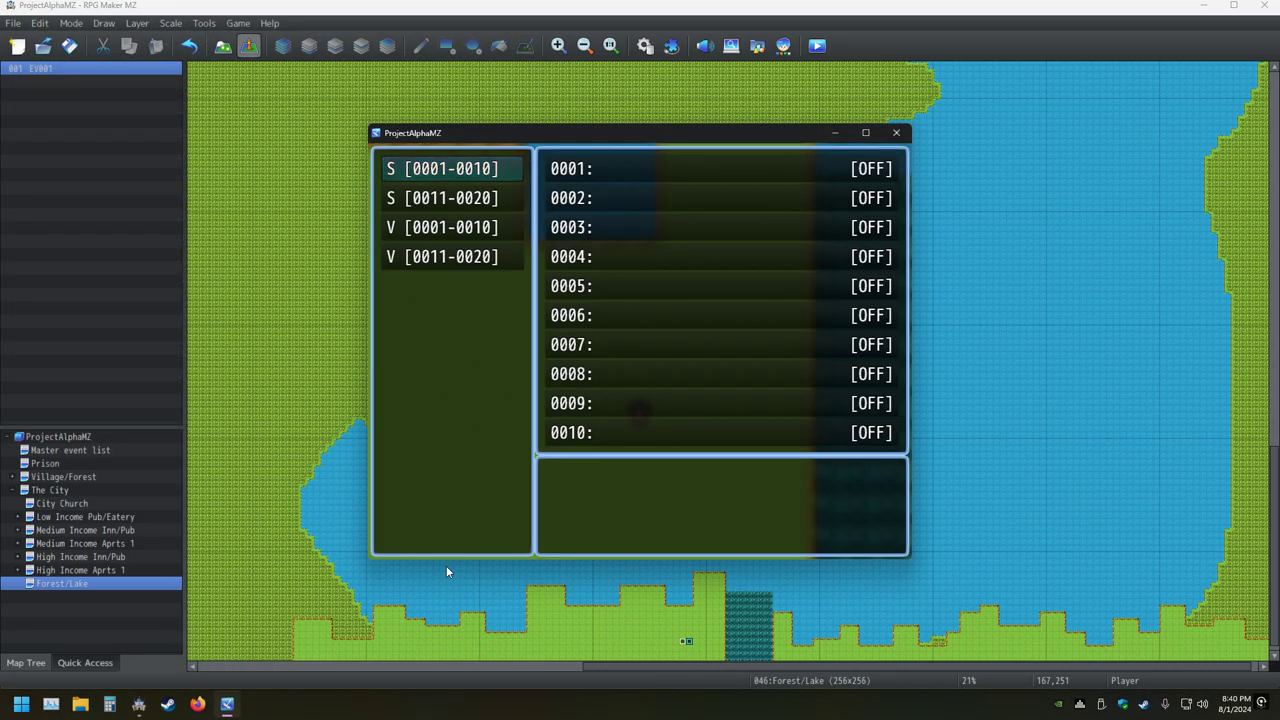
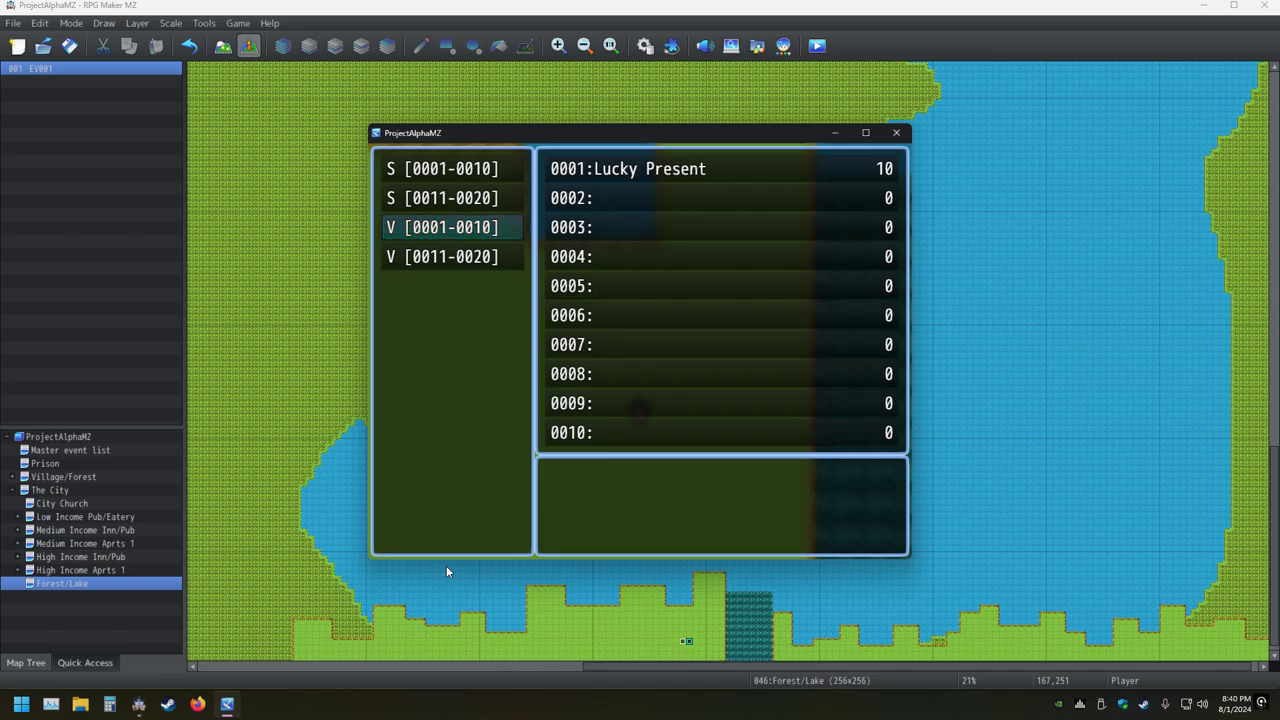
key(alt+F4)
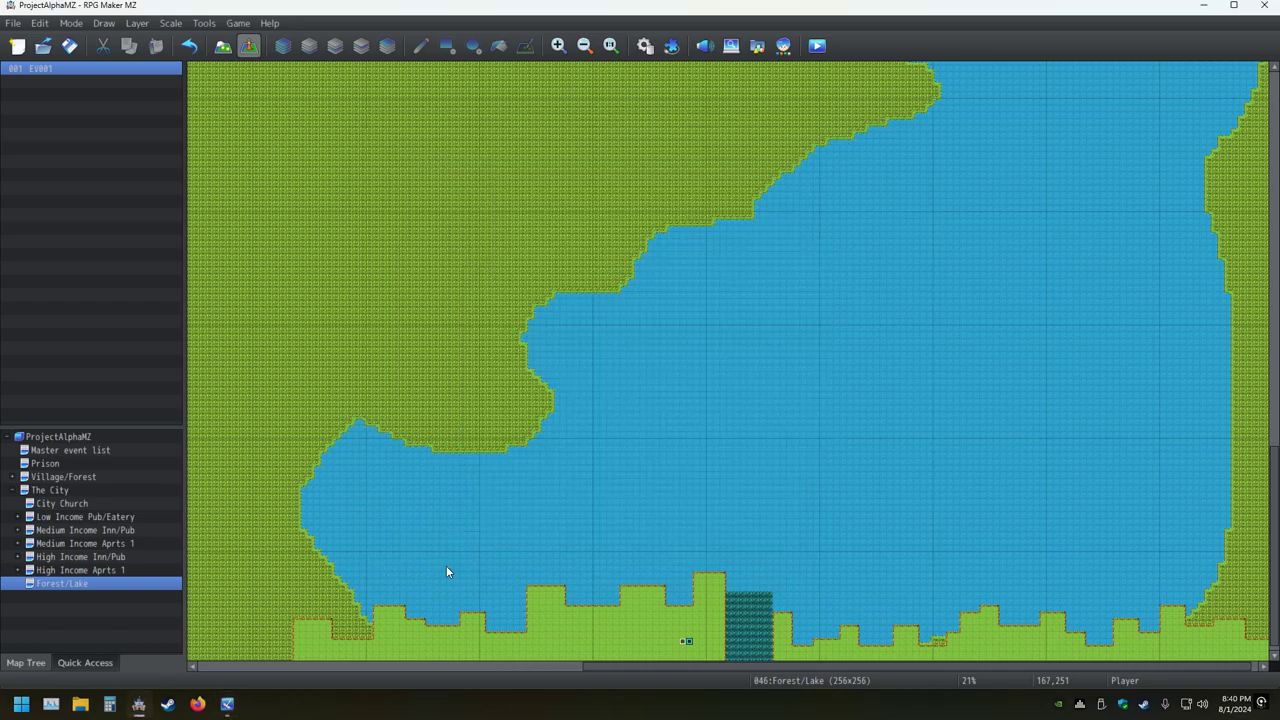
Open the Speedrun Proofing common event in the database
click(645, 45)
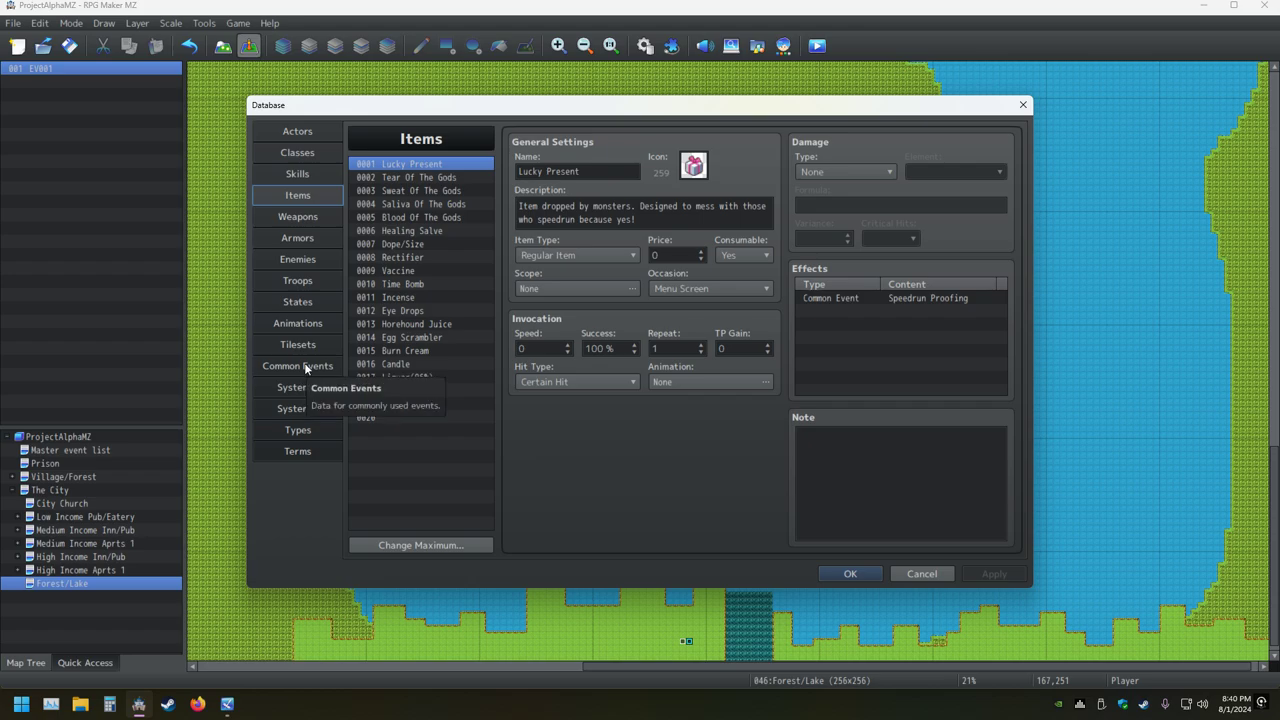
click(306, 366)
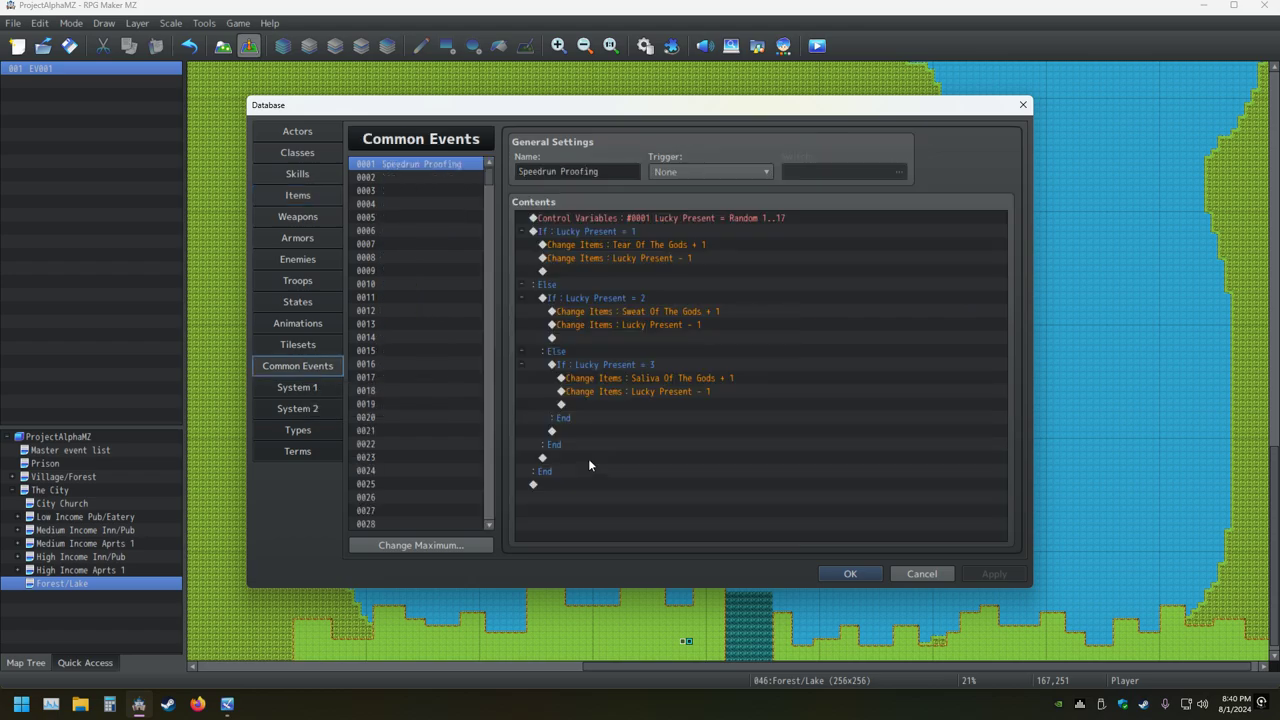
click(592, 229)
key(Insert)
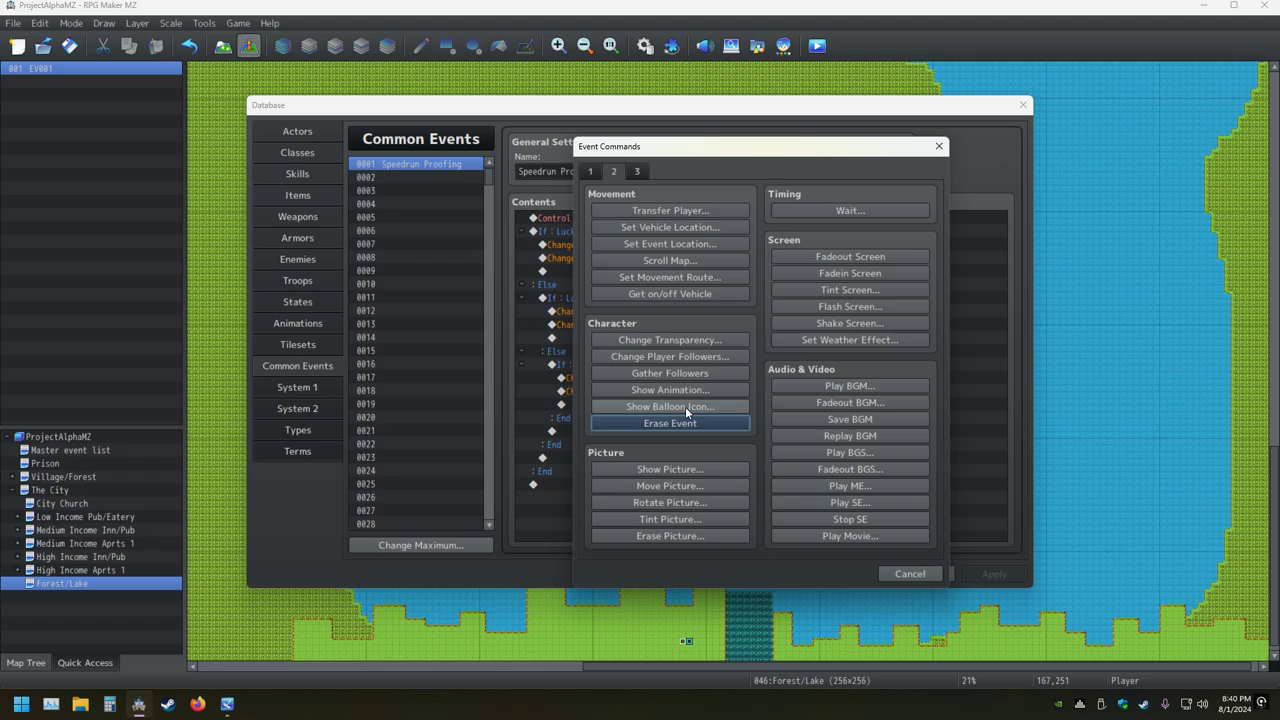
click(939, 146)
Try comparing the outermost Lucky Present branch against a variable, and restore the comparison with the constant 1
right_click(558, 232)
click(584, 255)
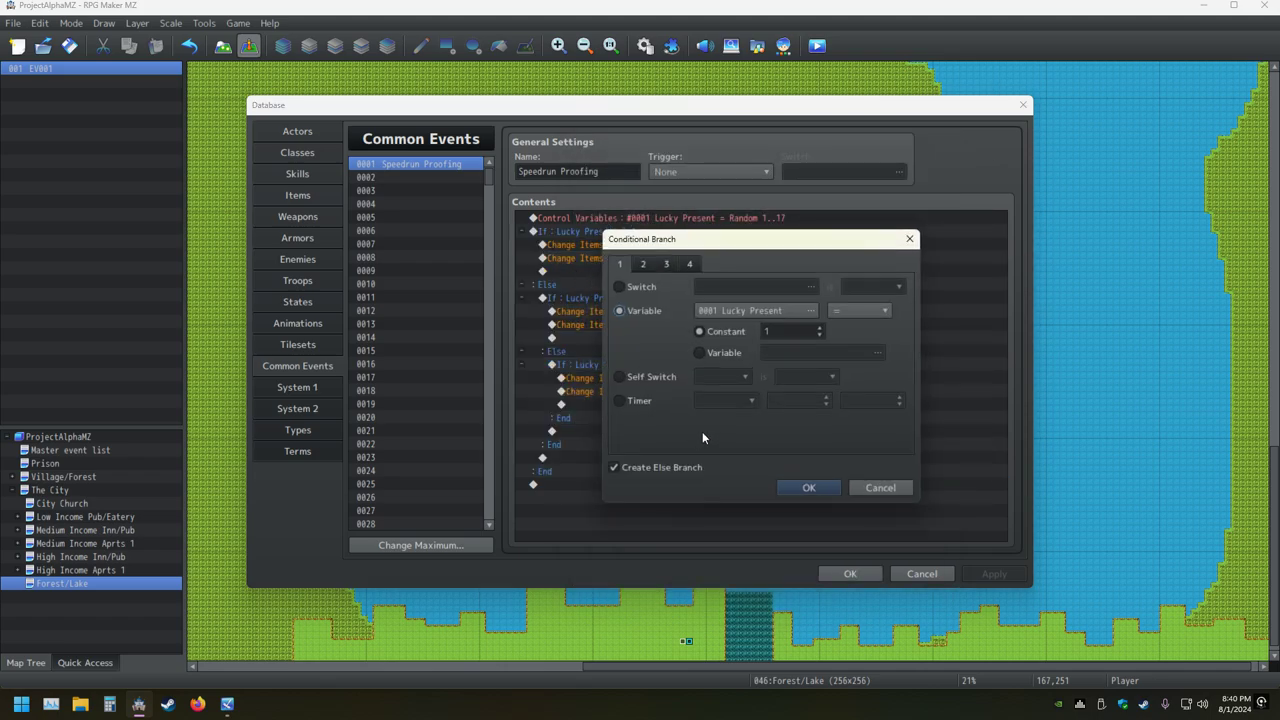
click(700, 355)
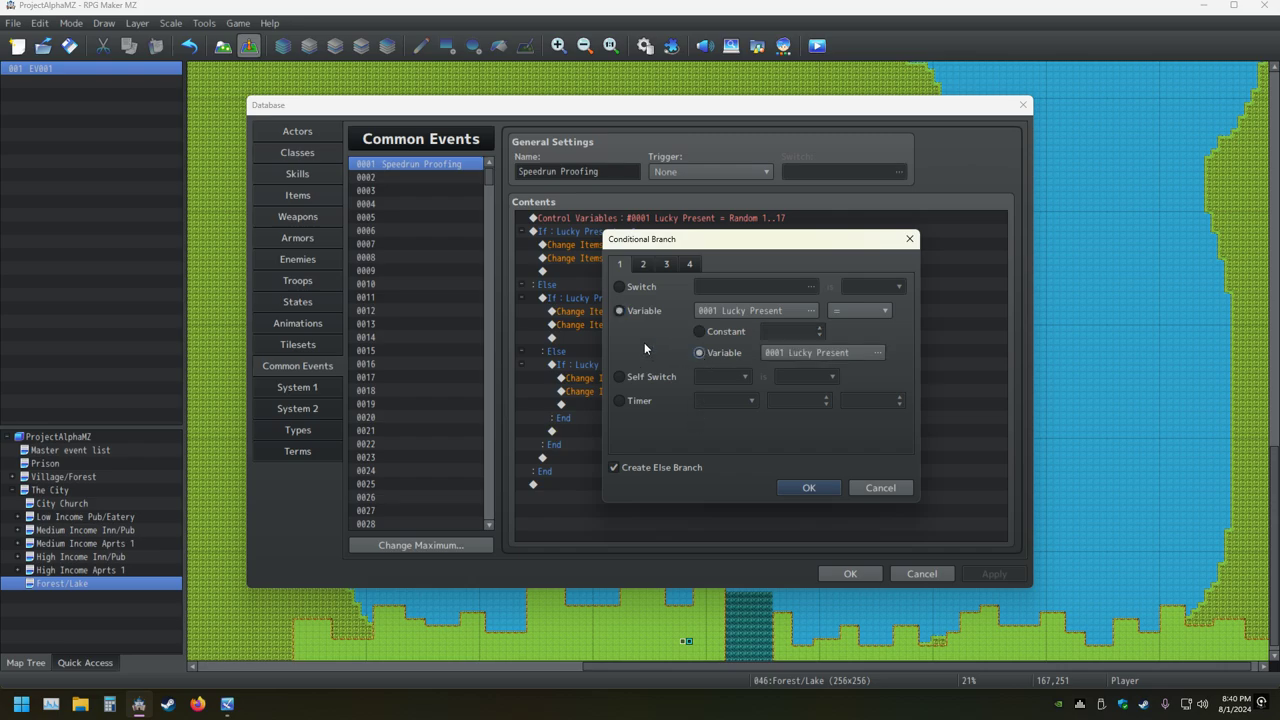
click(714, 330)
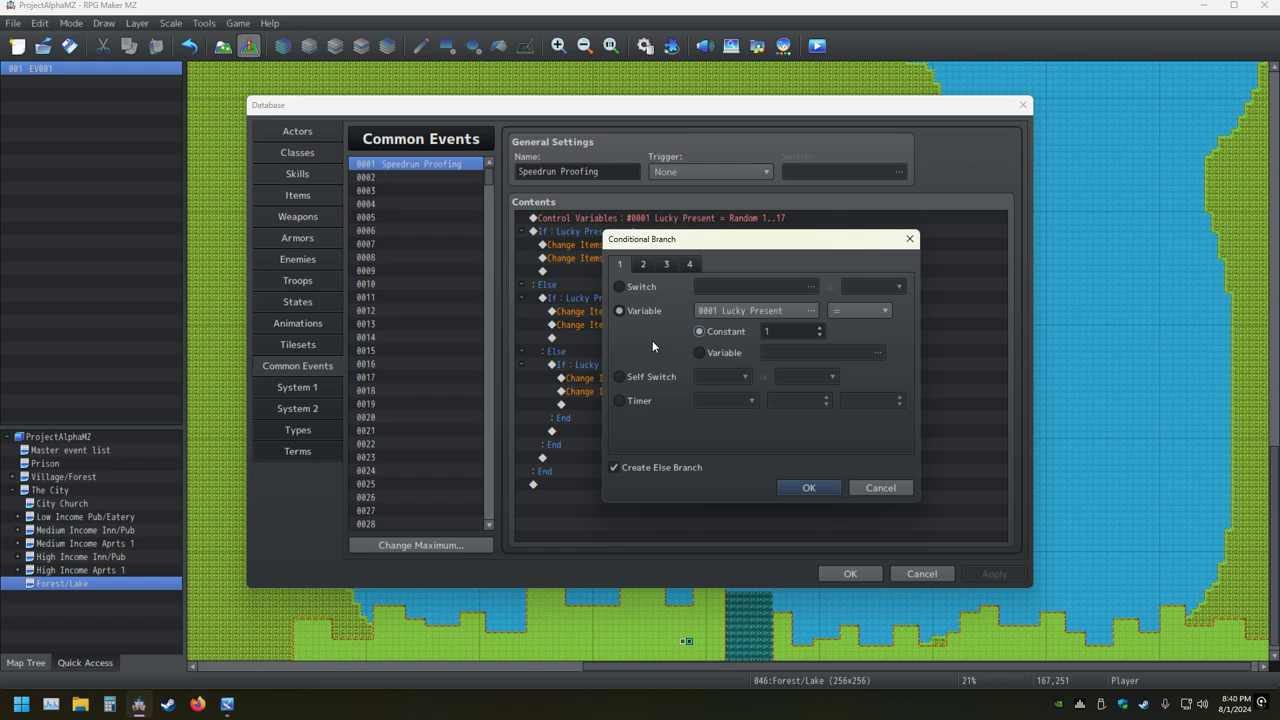
key(Return)
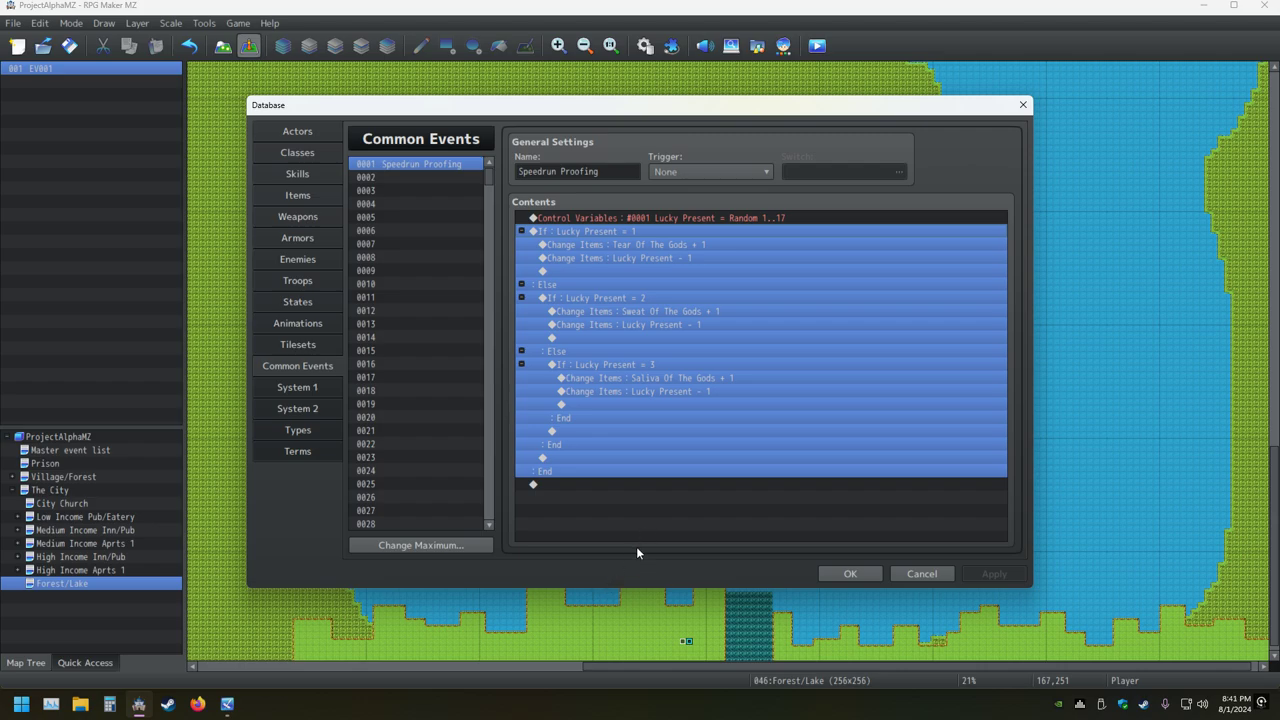
Set the Lucky Present variable's random range to 1 to 3 in the common event and accept the database changes
click(719, 213)
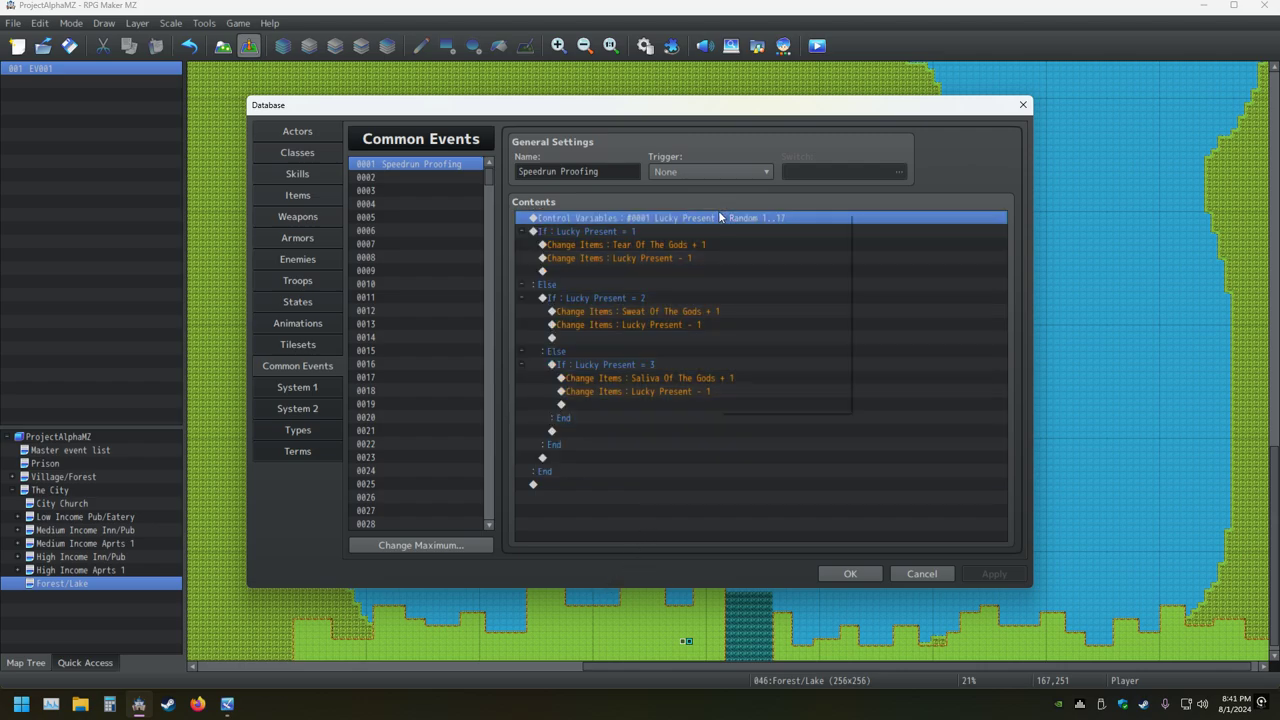
right_click(718, 213)
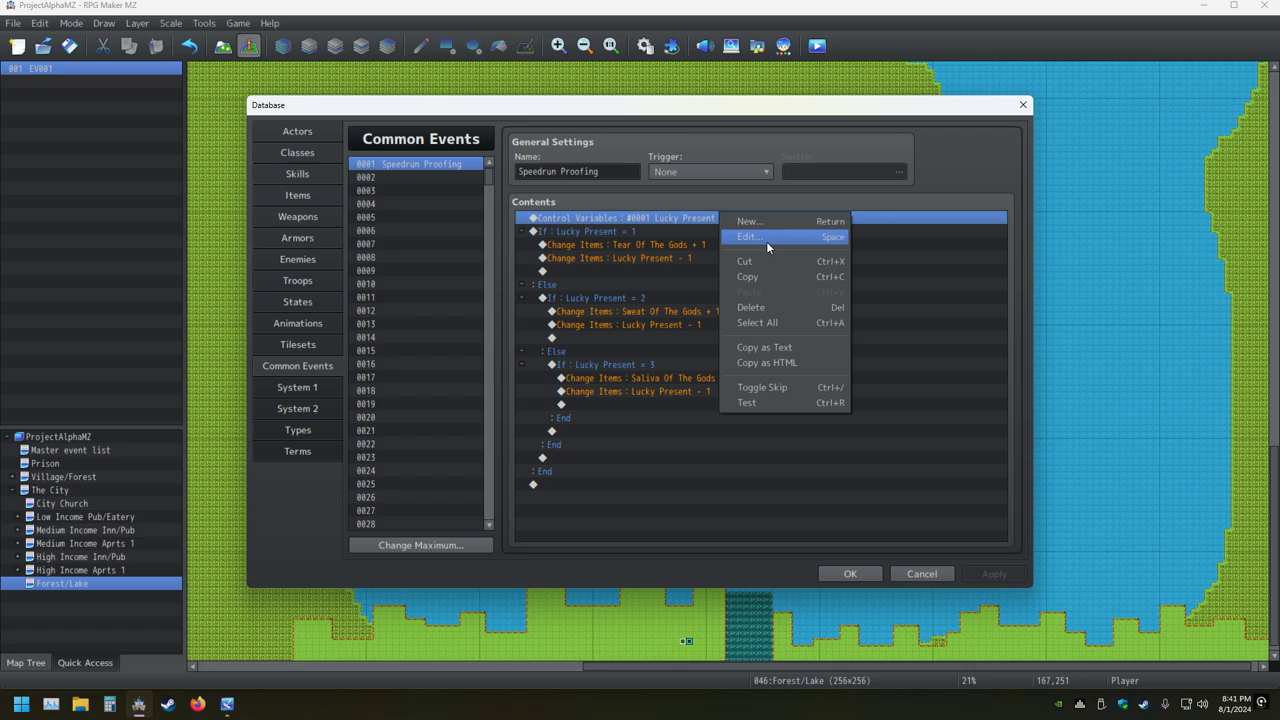
click(766, 241)
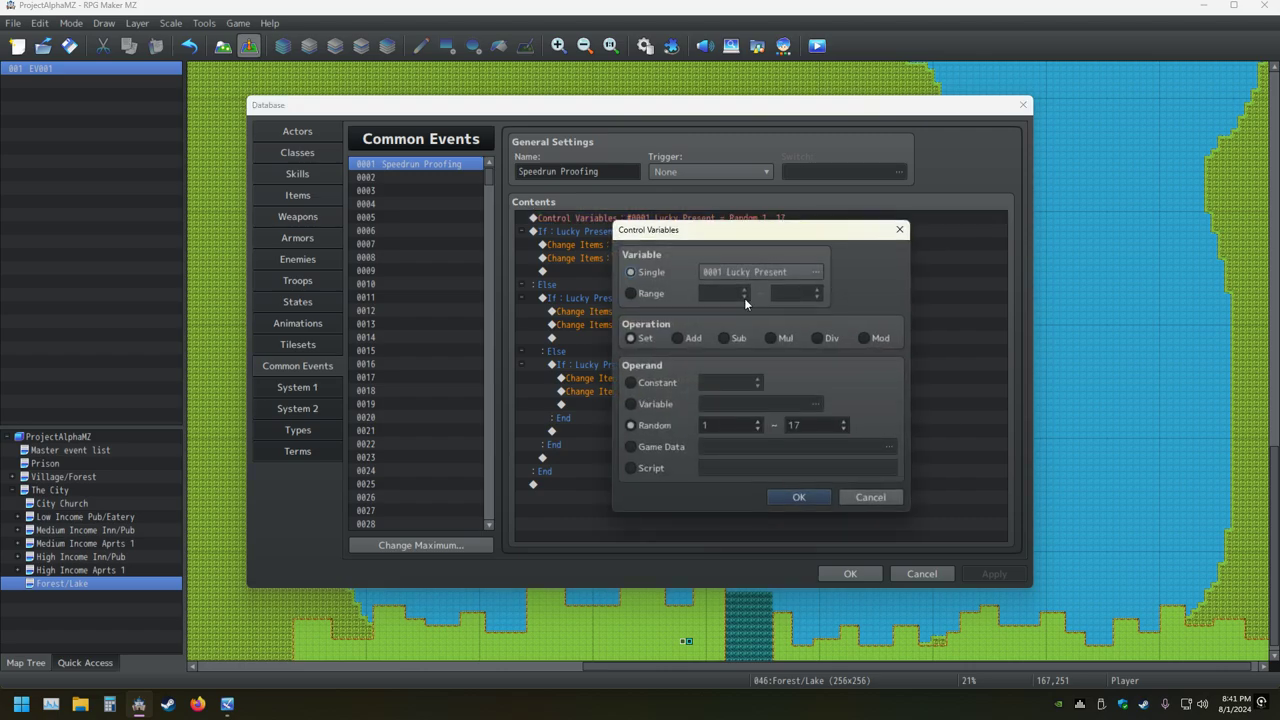
double_click(818, 425)
text(3)
key(Return)
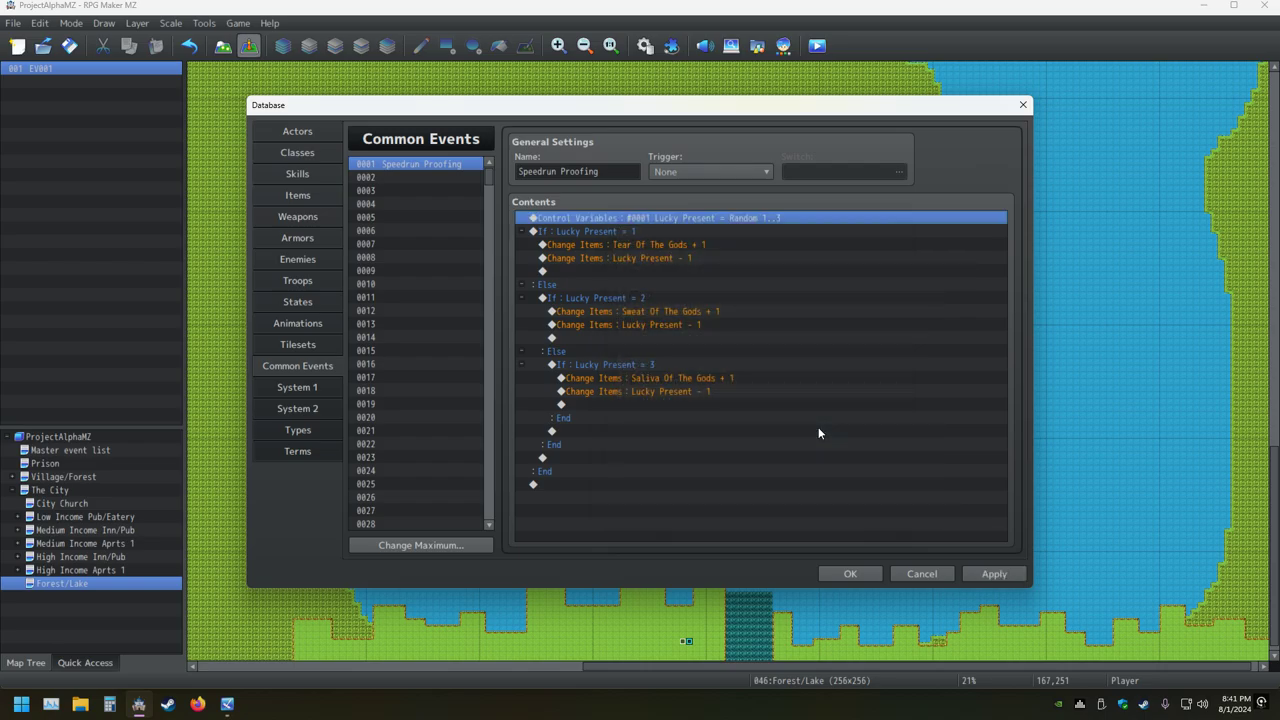
key(Insert)
key(Escape)
click(834, 572)
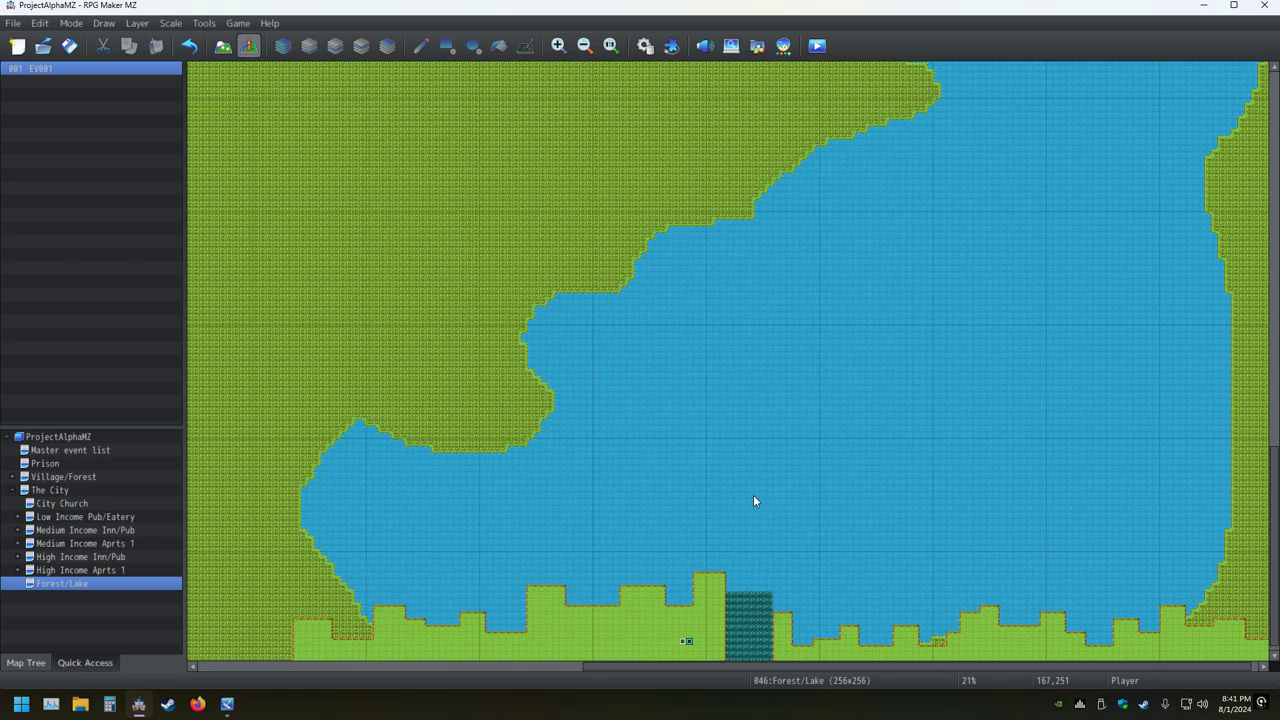
Save the changes to the game, and switch to the running playtest and restart it
click(817, 46)
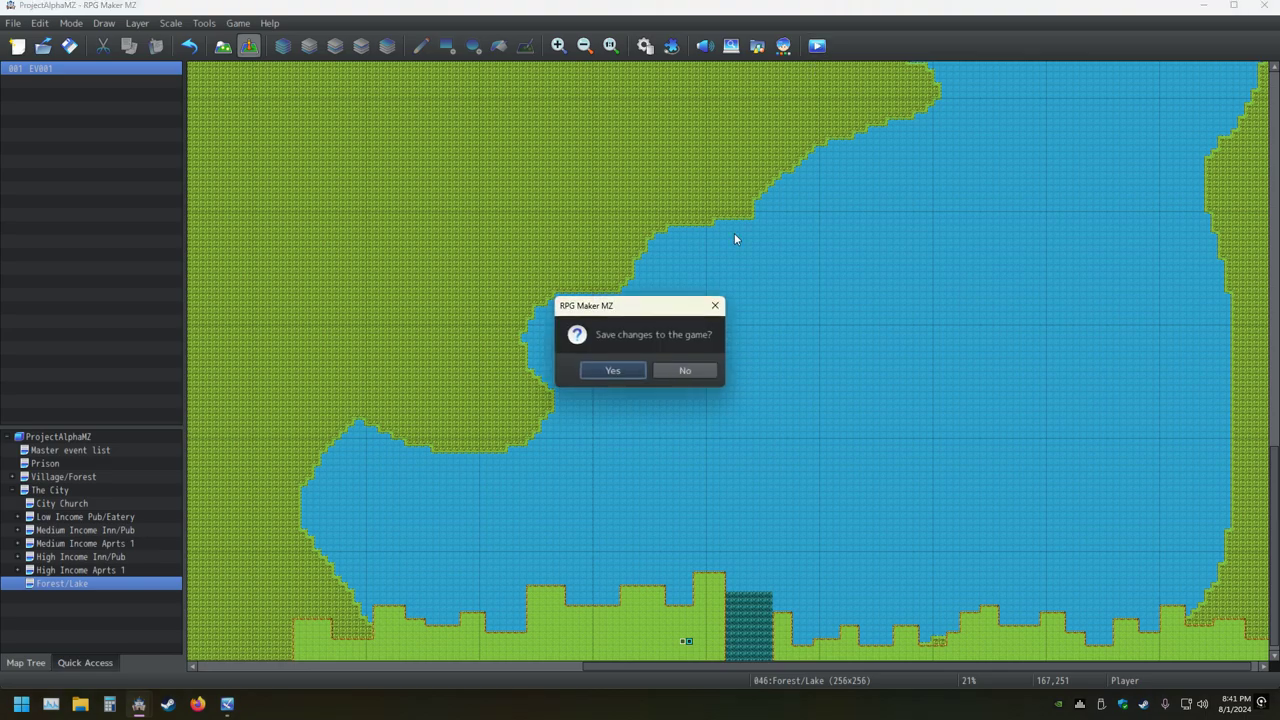
click(614, 371)
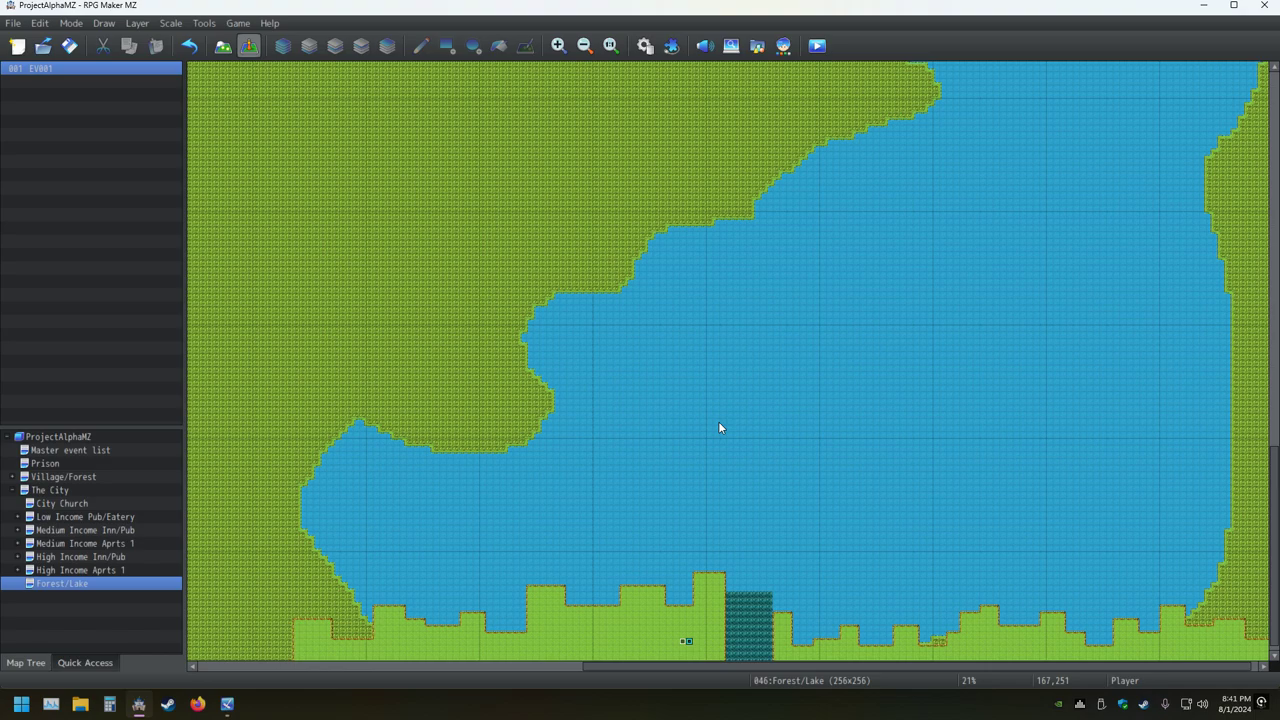
key(alt+Tab)
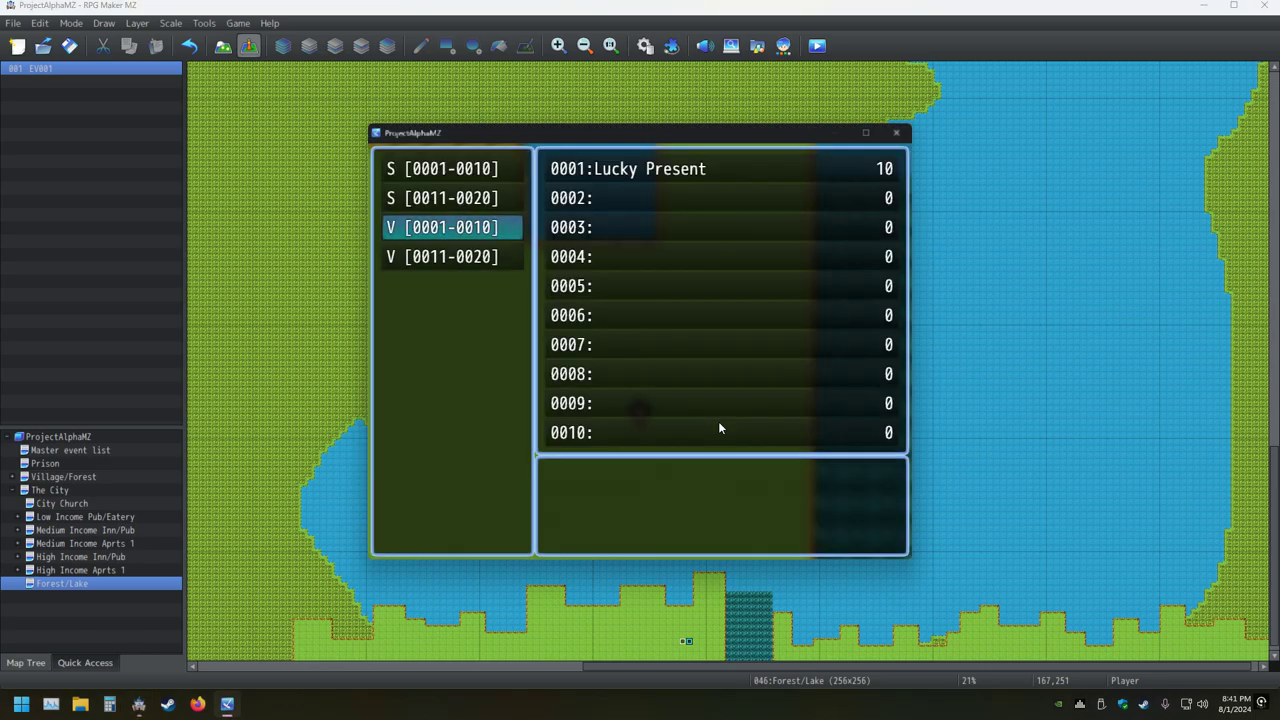
key(F5)
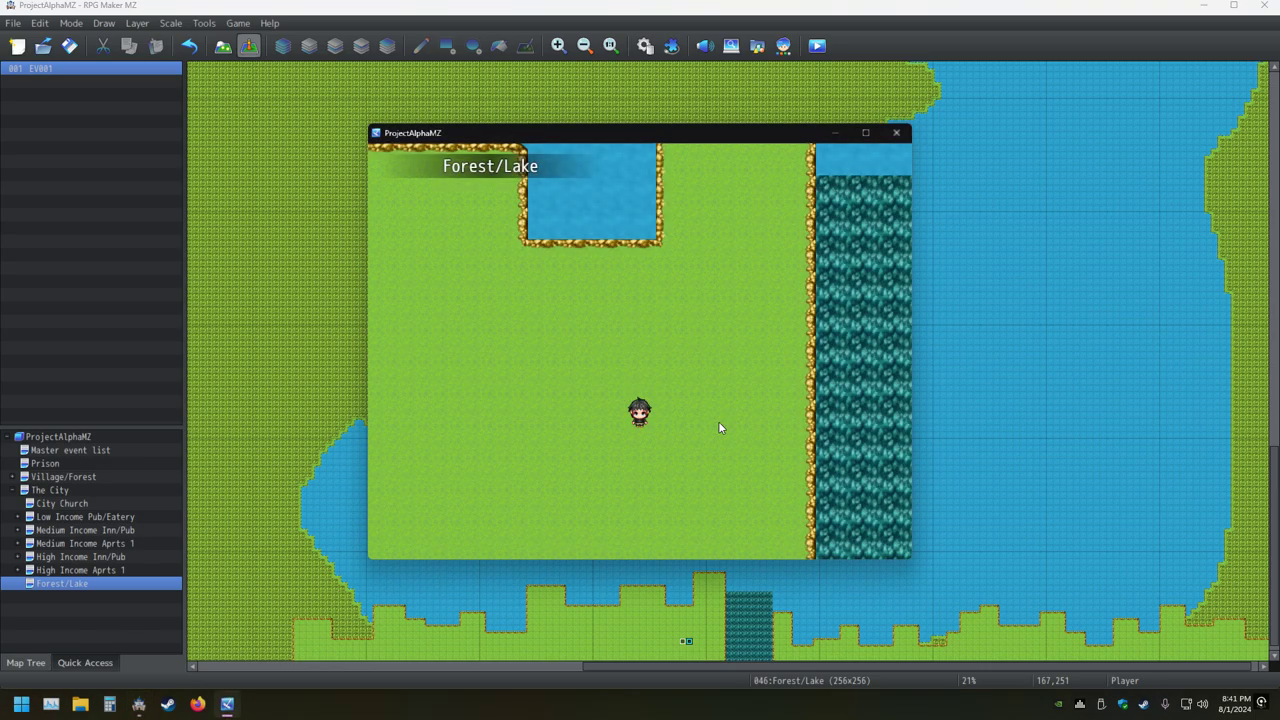
Use Lucky Presents in the restarted game and check the item list for rewards
key(Escape)
key(Return)
key(Return)
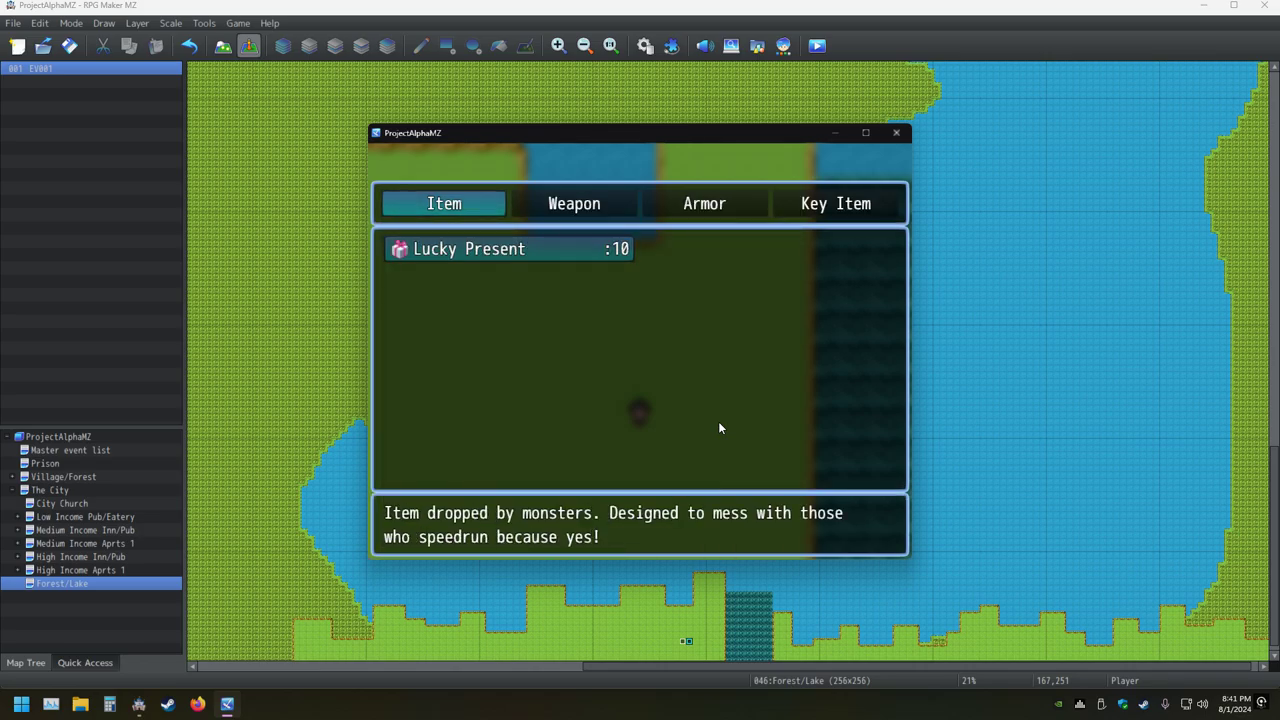
key(Escape)
key(Escape)
key(Escape)
key(Escape)
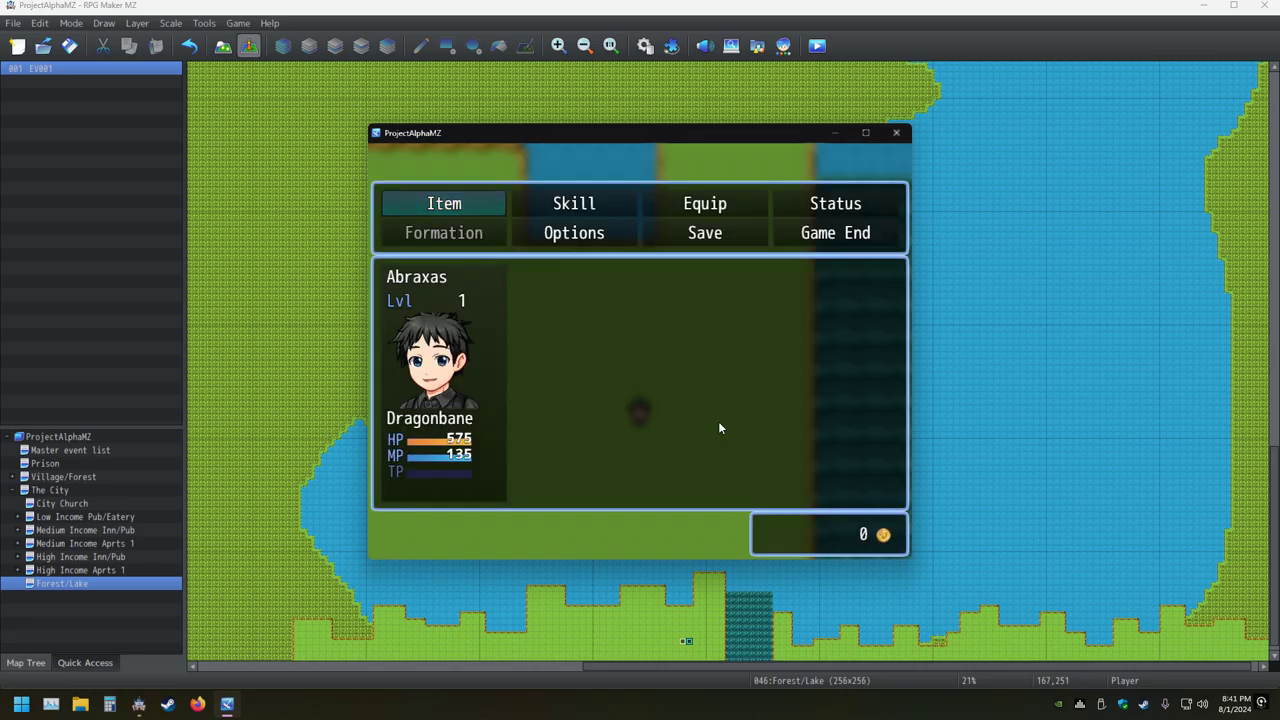
key(Return)
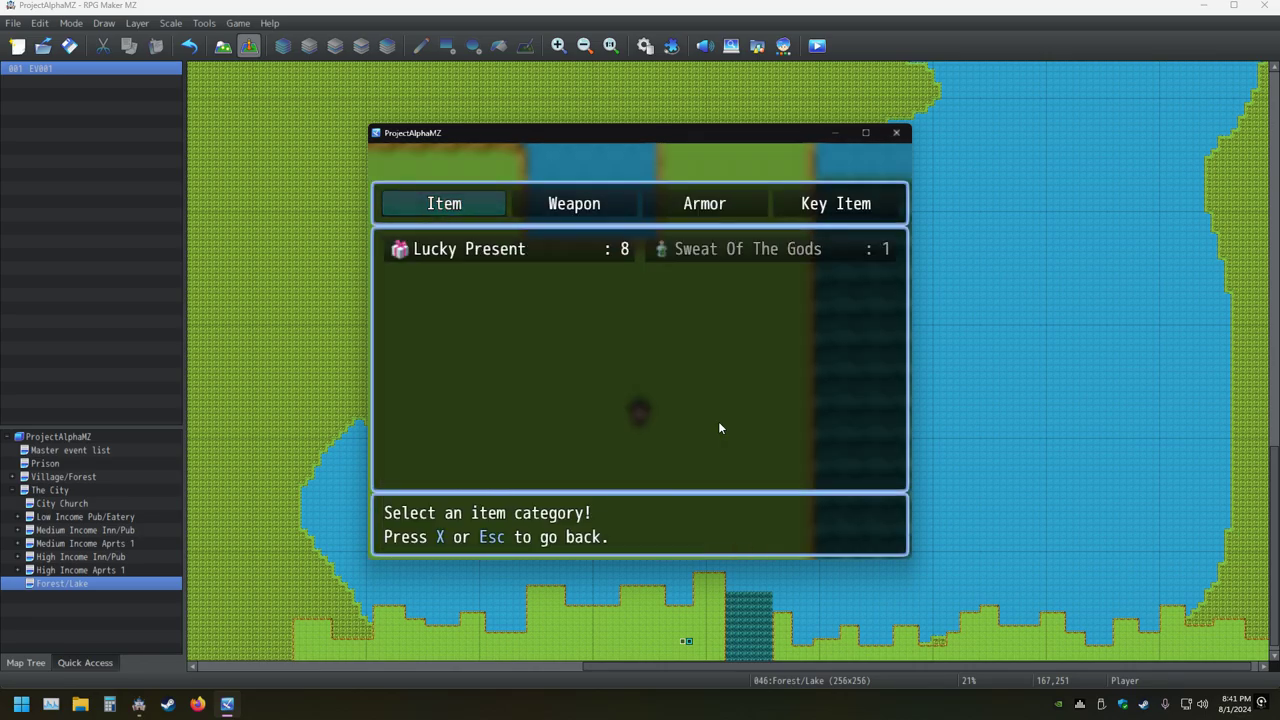
Use more Lucky Presents and reopen the item list to check for another reward
key(Return)
key(Escape)
key(Escape)
key(Escape)
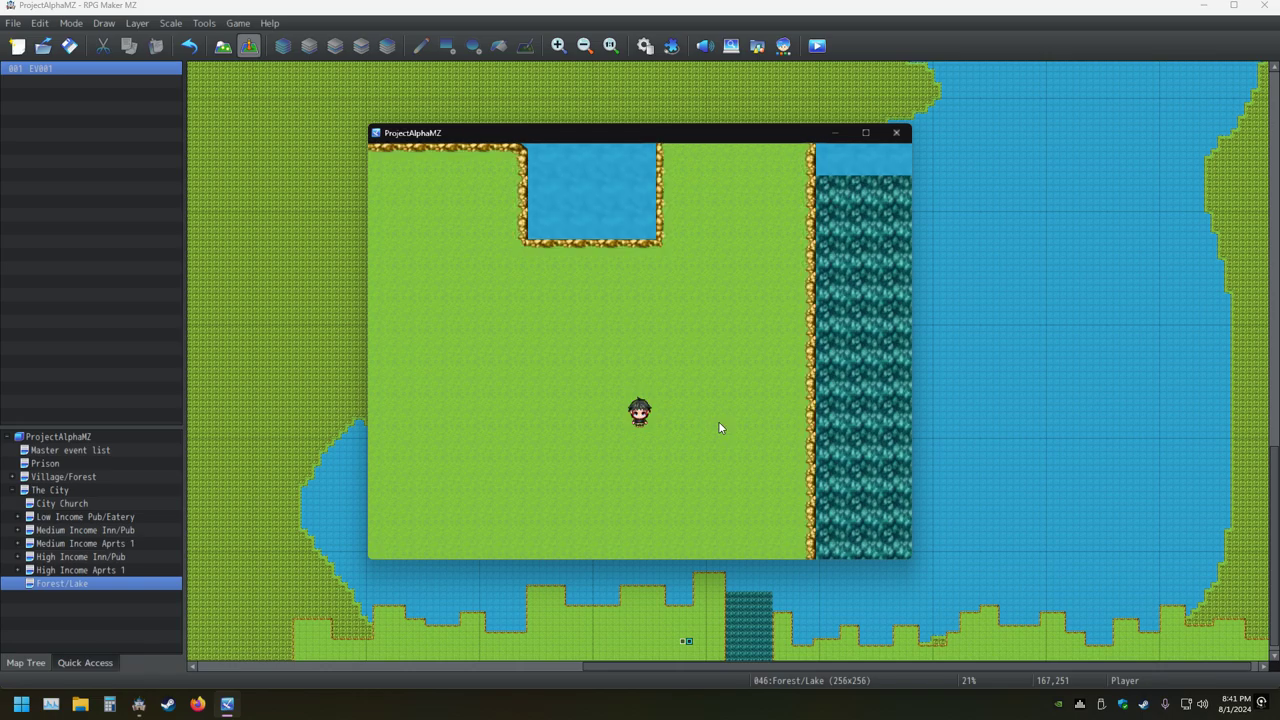
key(Escape)
key(Return)
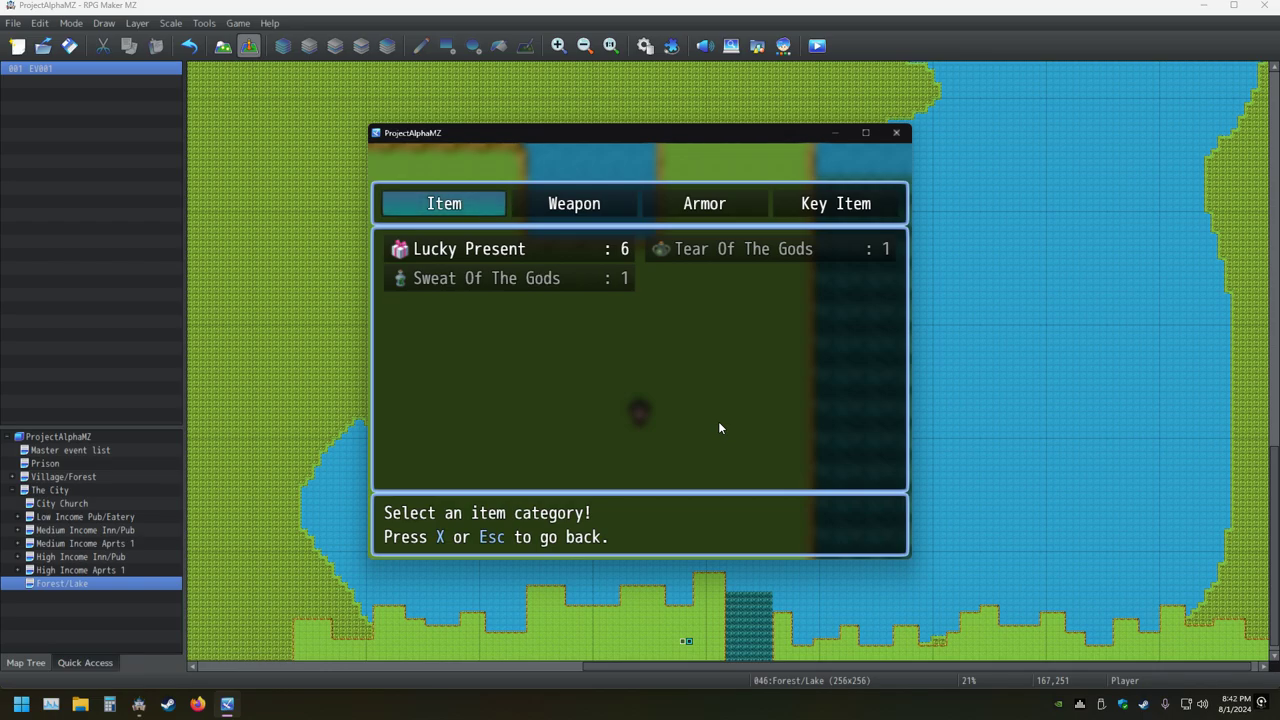
Use up the remaining Lucky Presents one at a time and review the items received in the inventory
key(Return)
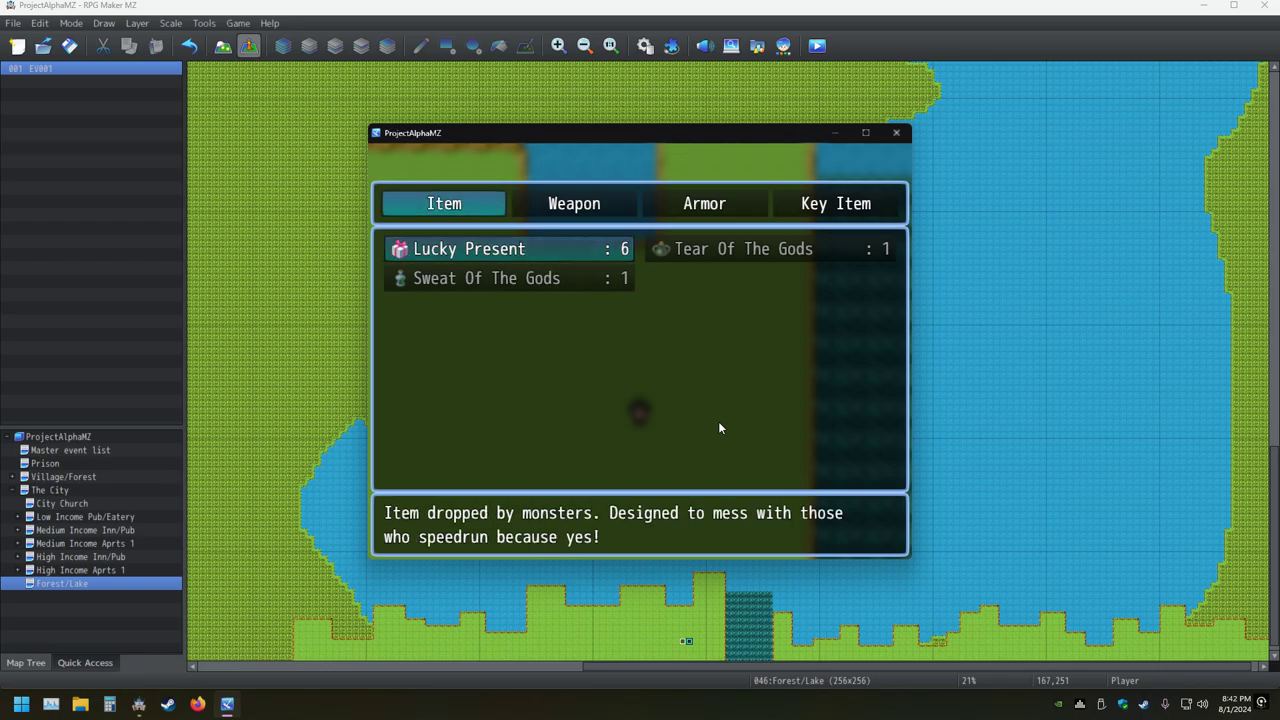
key(Escape)
key(Escape)
key(Escape)
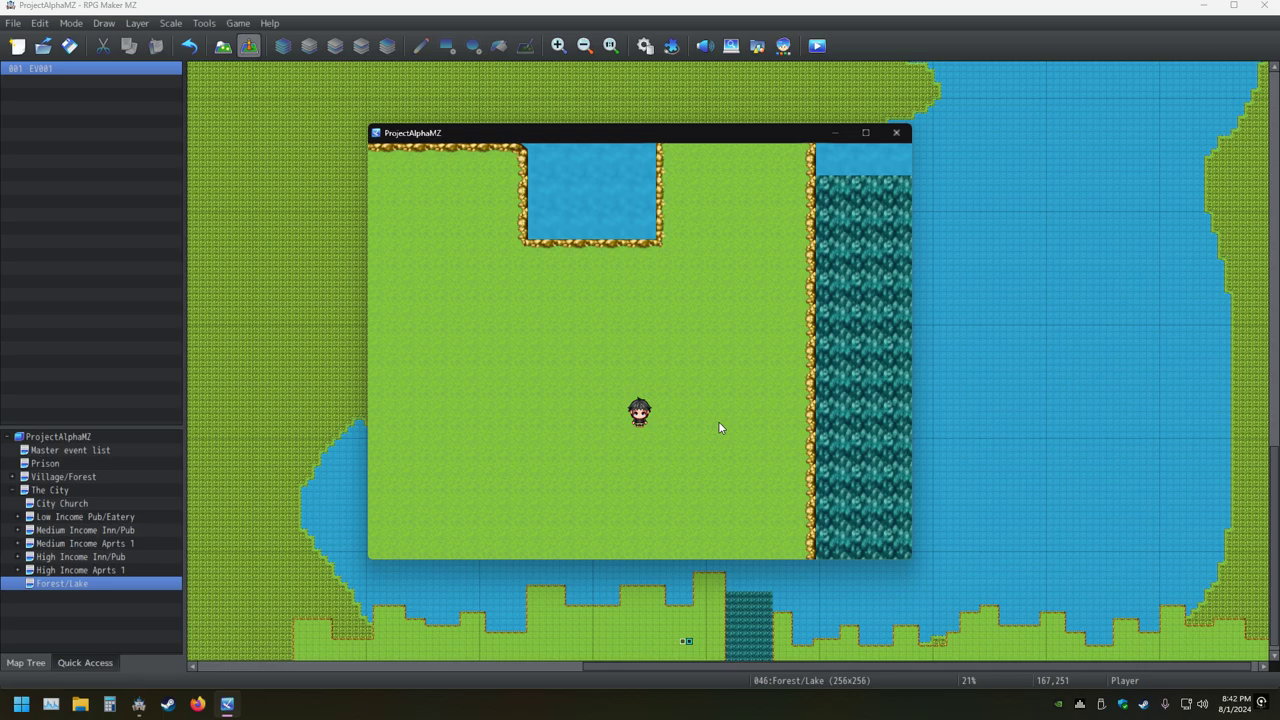
key(Escape)
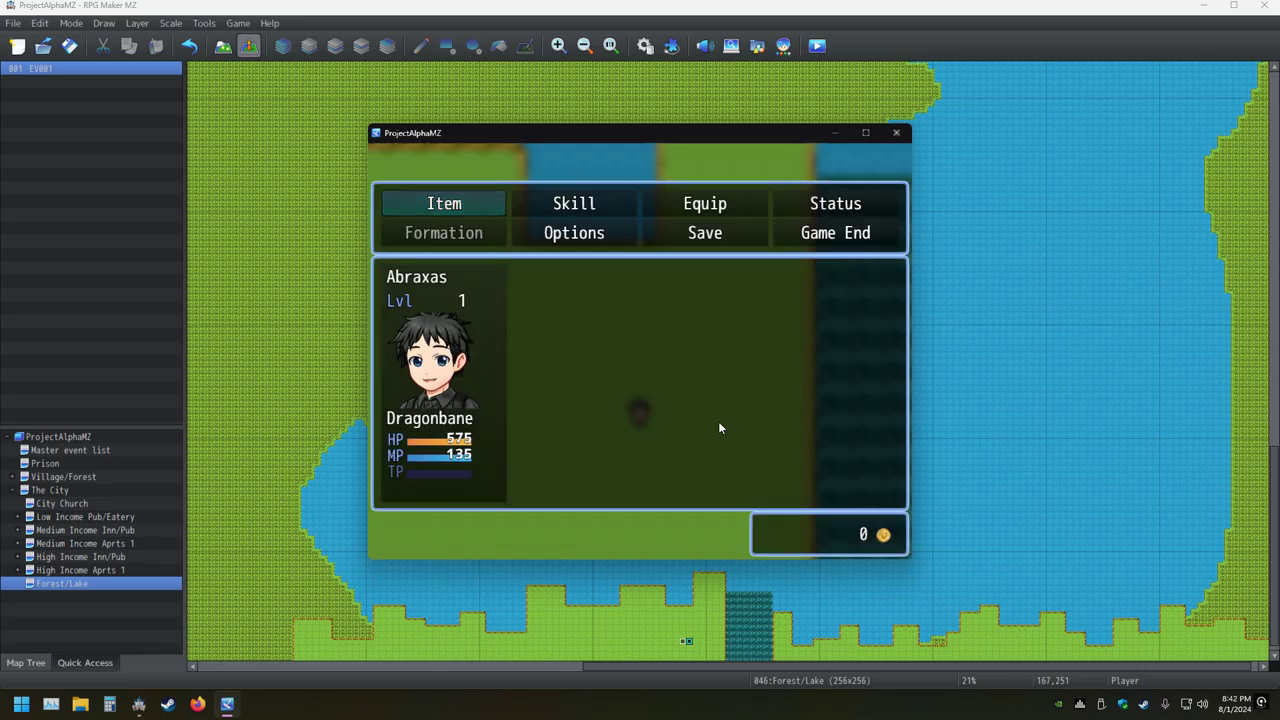
key(Escape)
key(Escape)
key(Return)
key(Escape)
key(Escape)
key(Escape)
key(Return)
key(Return)
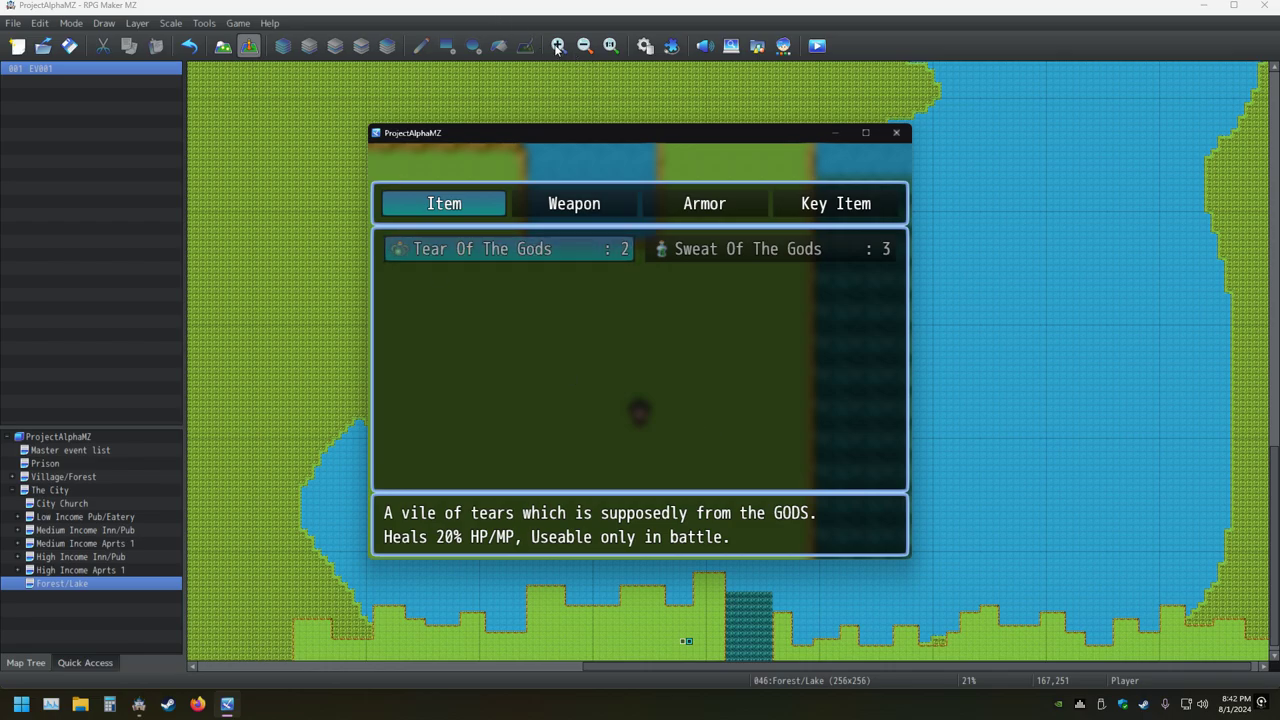
Delete the Lucky Present - 1 item changes from all three branches of the Speedrun Proofing common event and accept the database changes
click(645, 45)
click(605, 260)
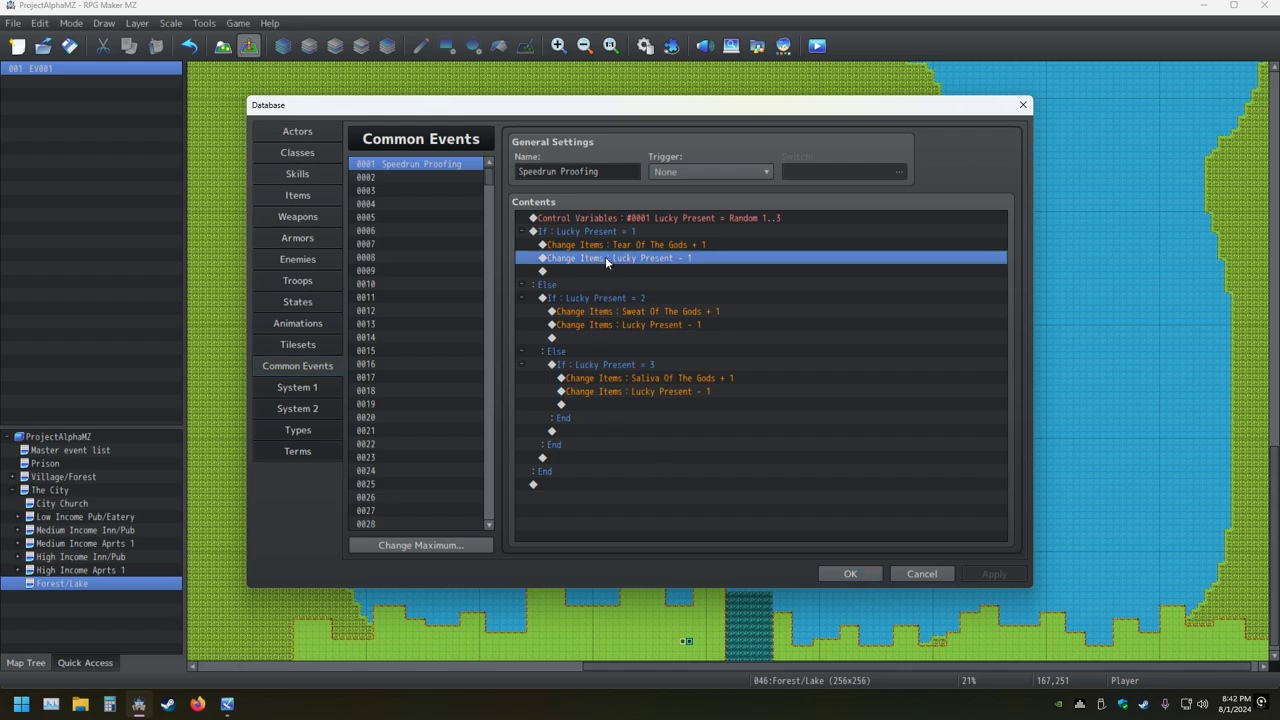
key(Delete)
click(610, 311)
key(Delete)
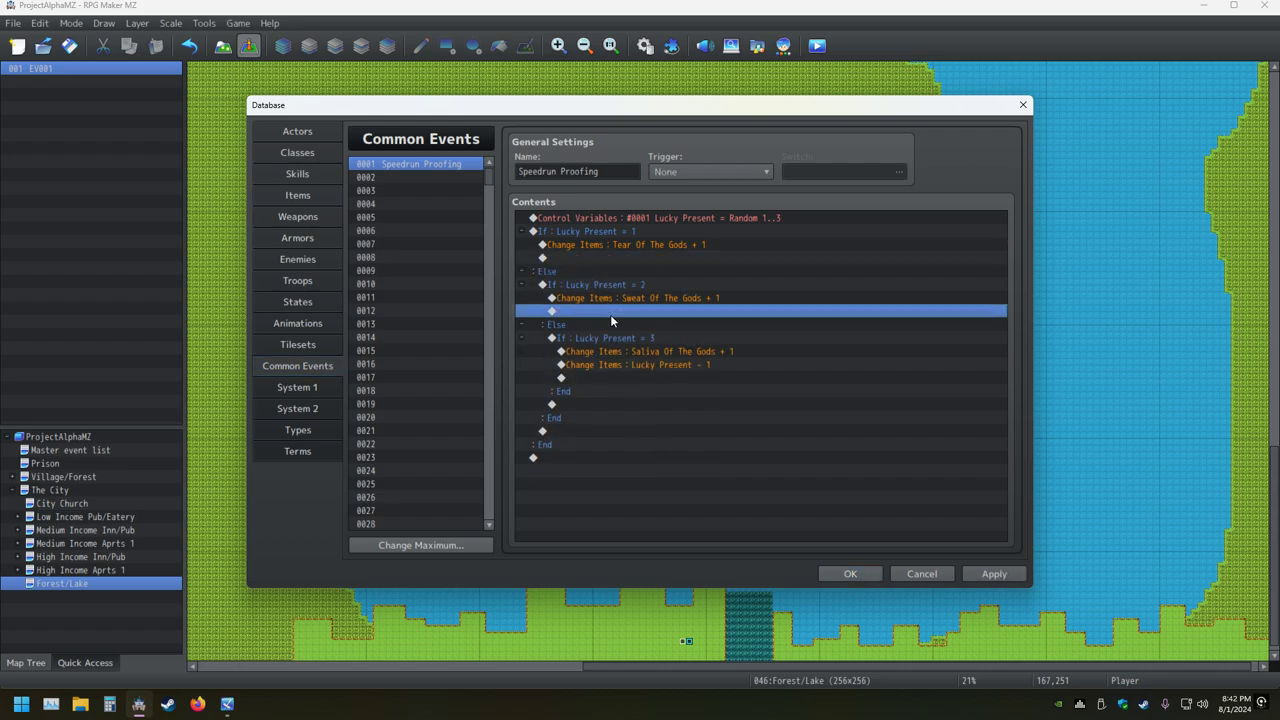
click(614, 366)
key(Delete)
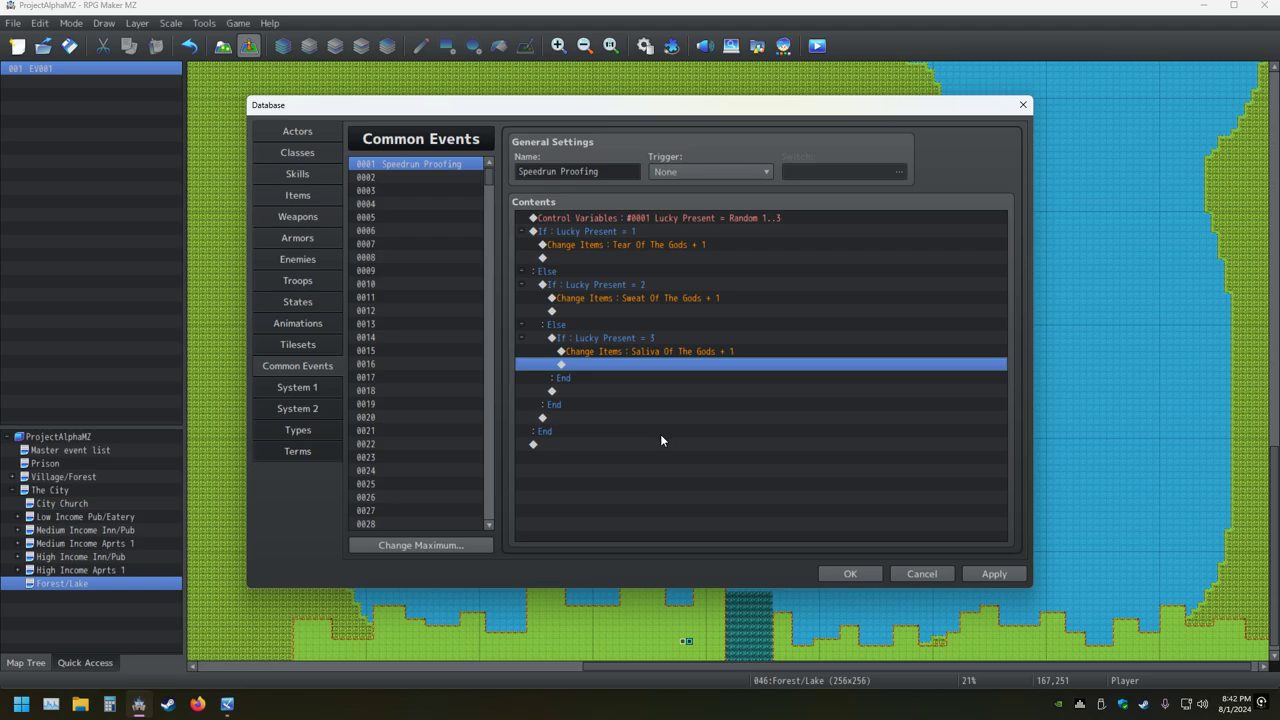
click(849, 574)
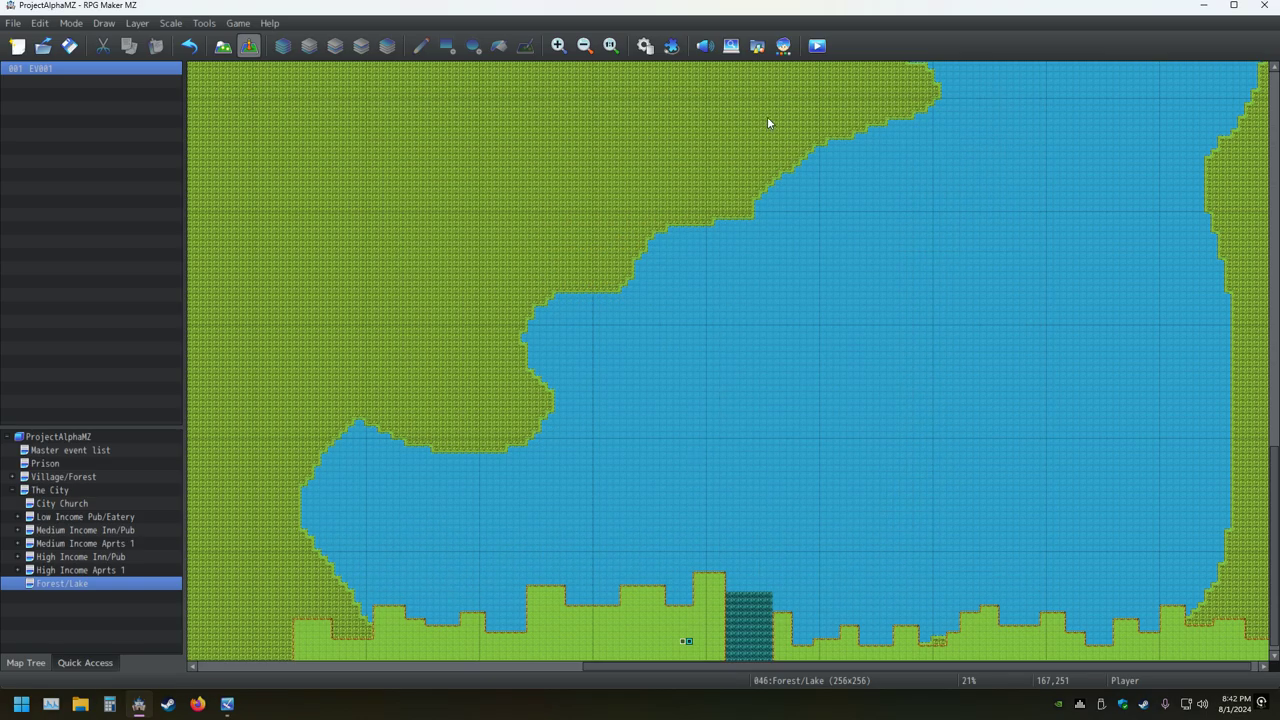
Run a playtest, use up the Lucky Presents to check the rewards, and return to the map
click(817, 45)
click(632, 379)
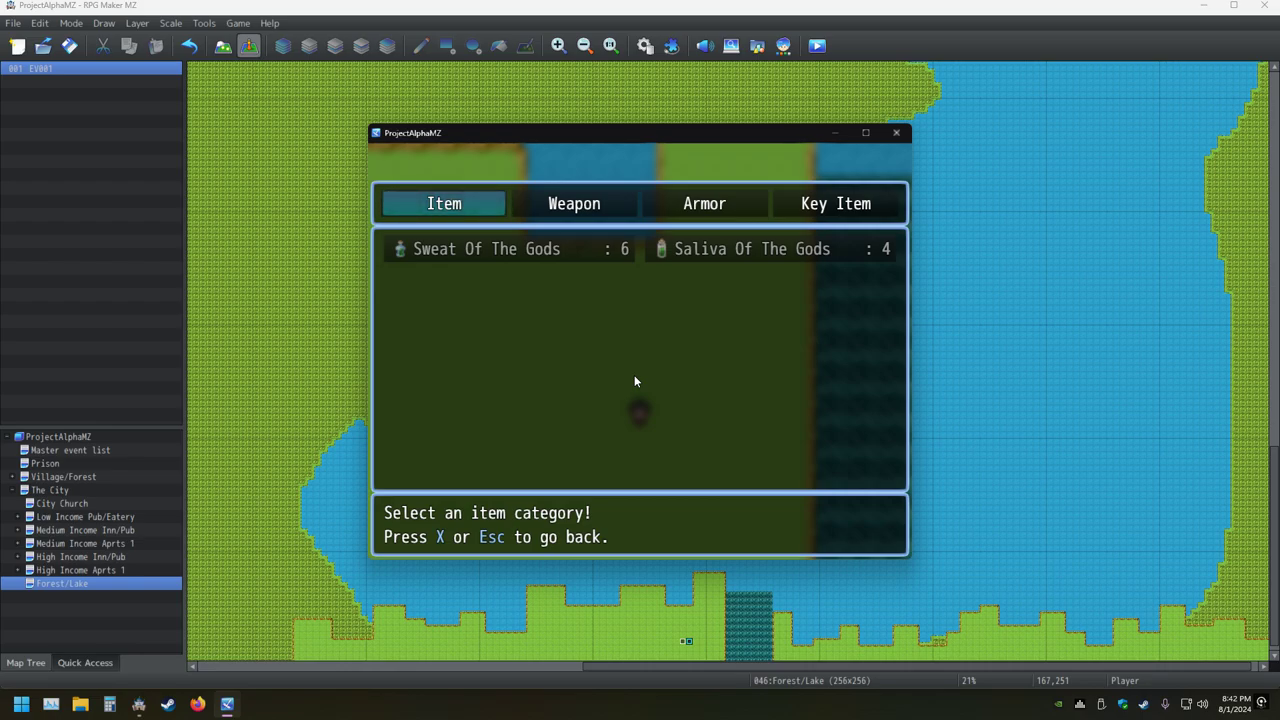
key(Escape)
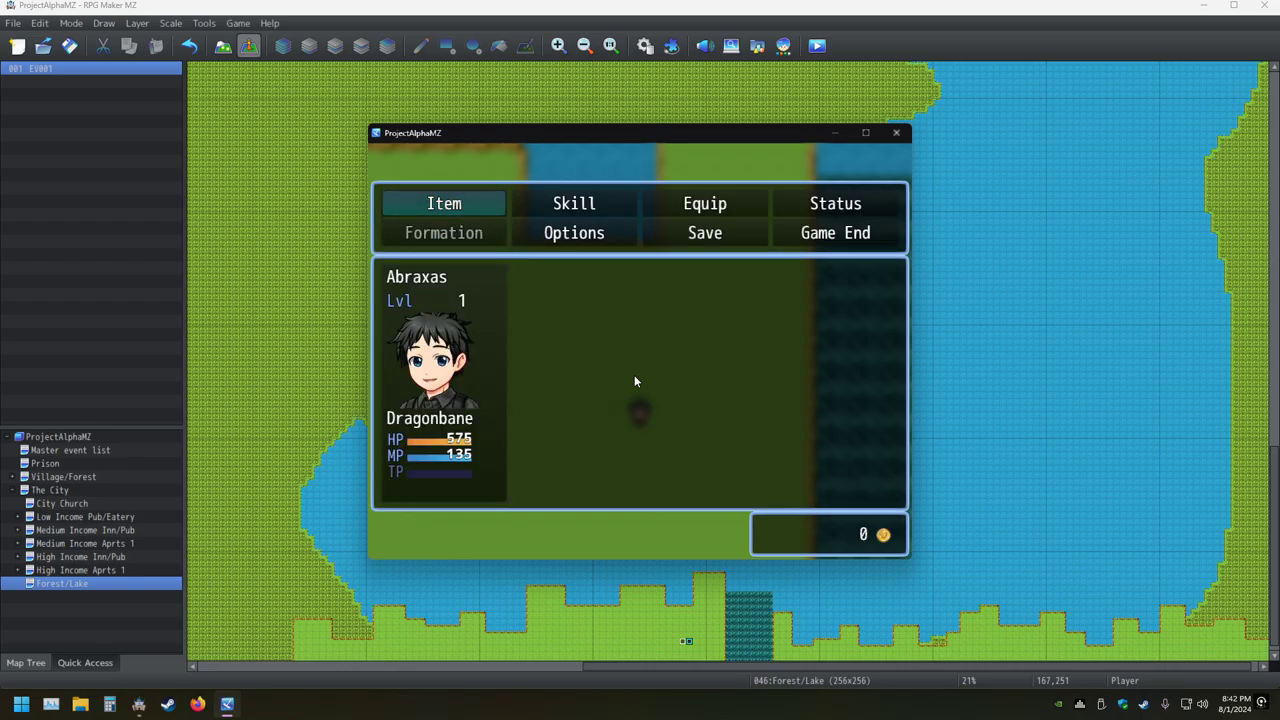
key(Escape)
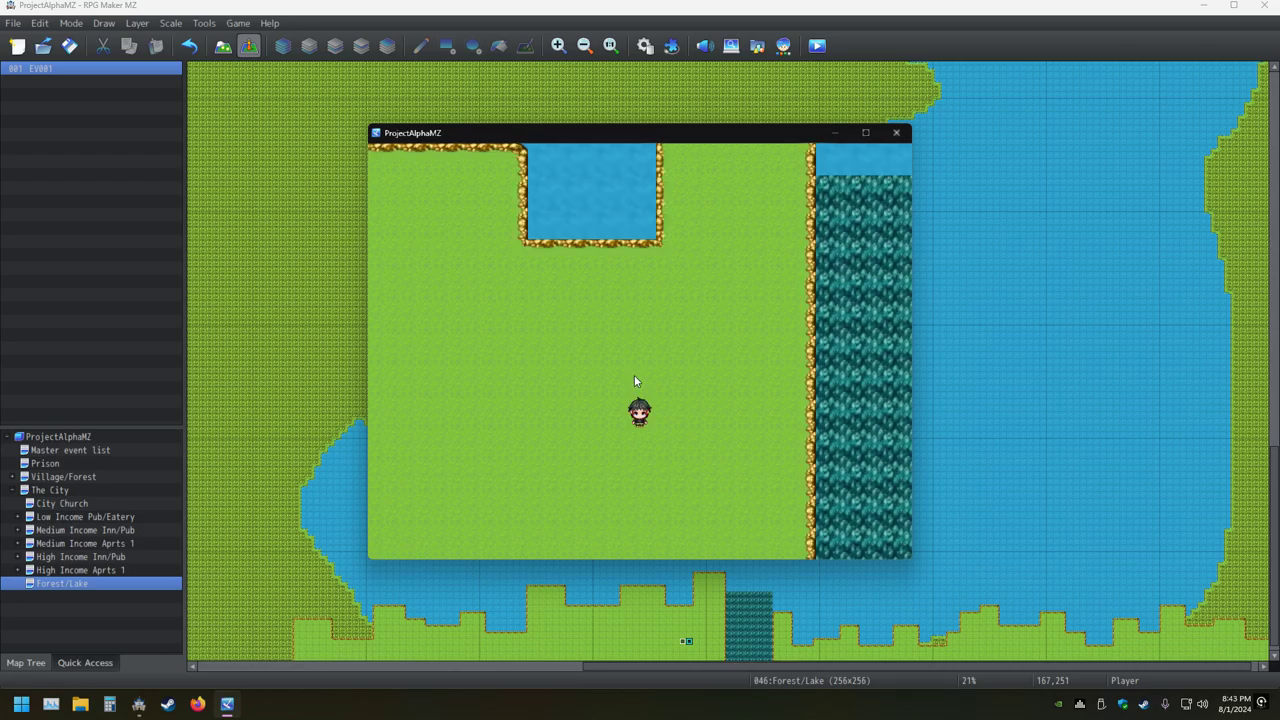
Add a Wait of 100 frames after the Tear Of The Gods reward in the Speedrun Proofing common event
click(644, 45)
click(586, 259)
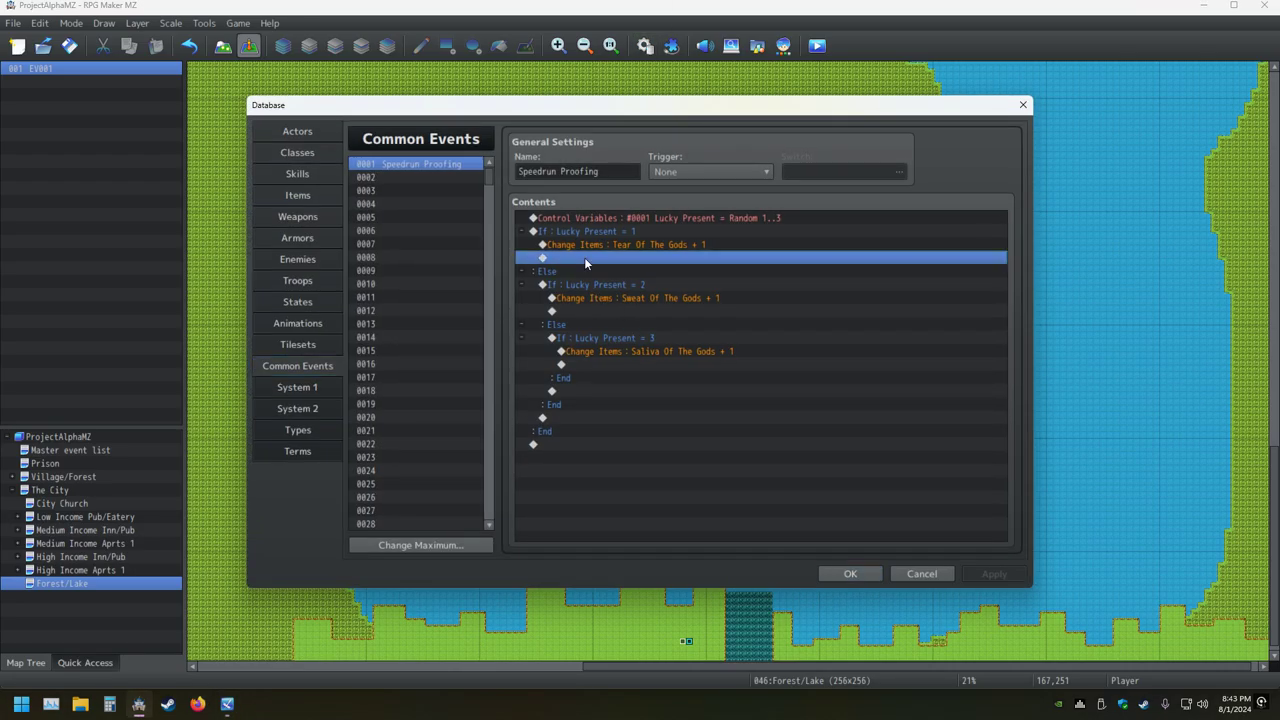
double_click(584, 257)
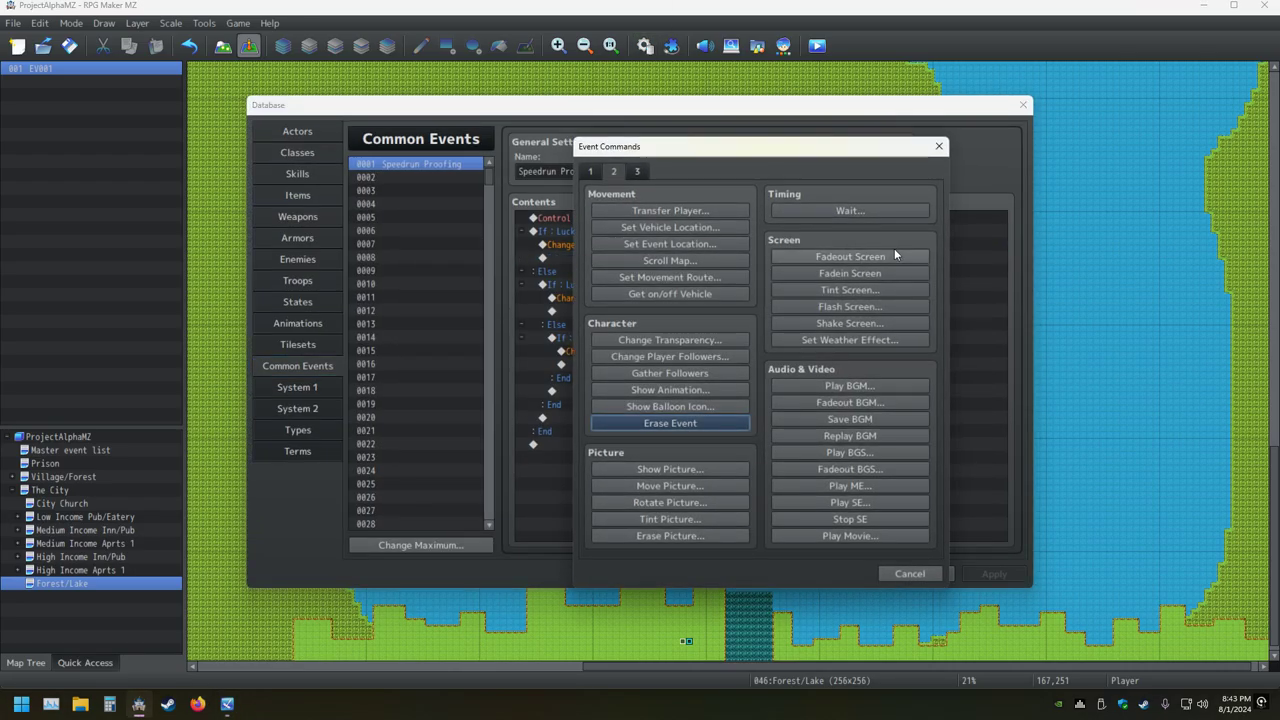
click(880, 209)
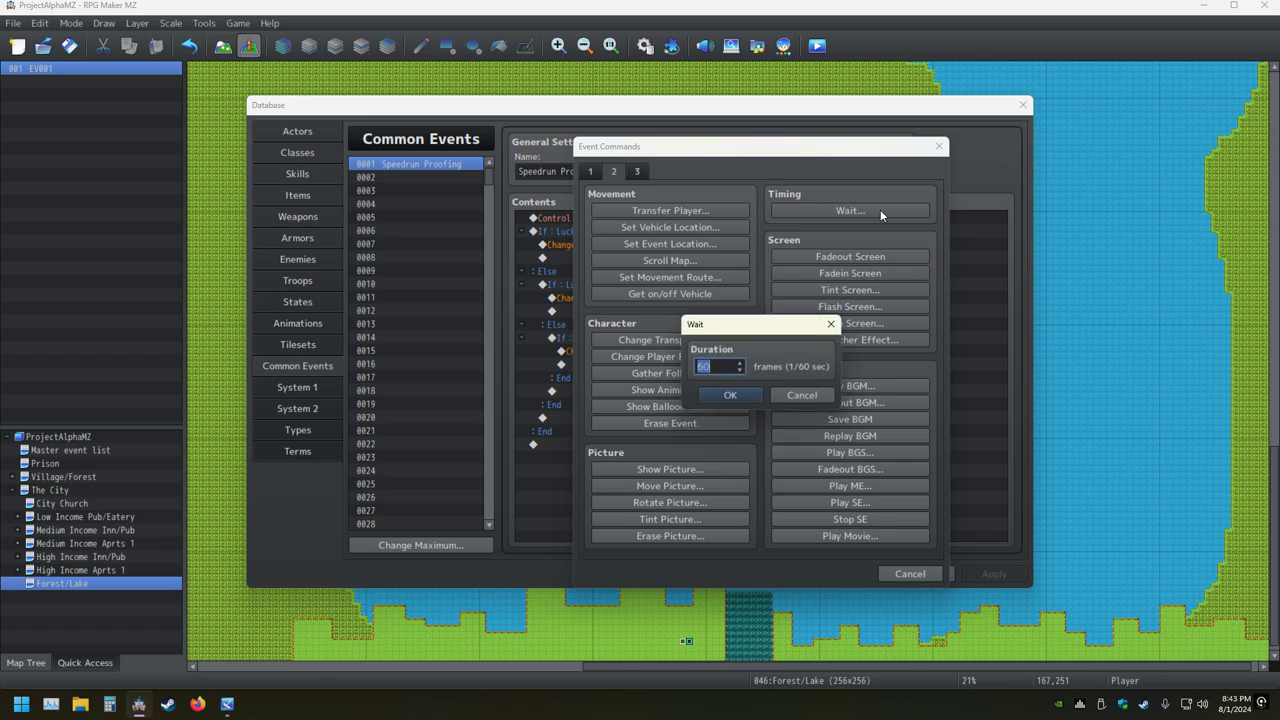
text(100)
key(Return)
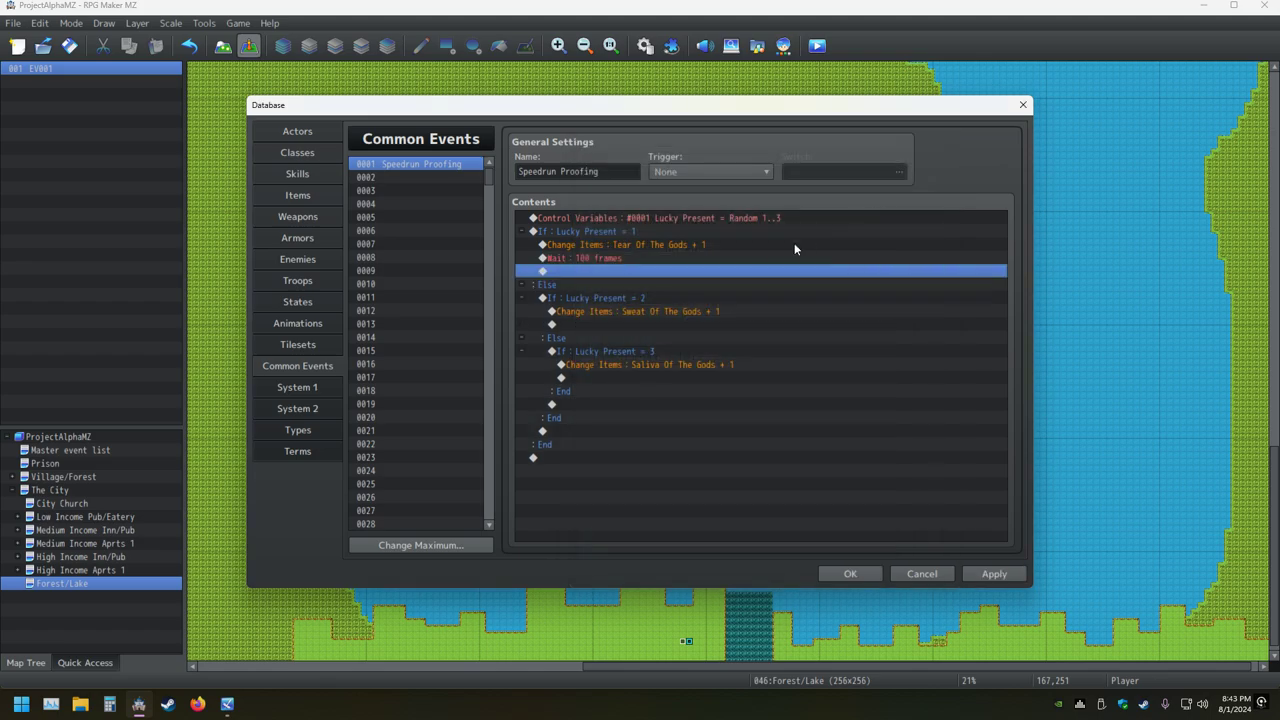
right_click(588, 262)
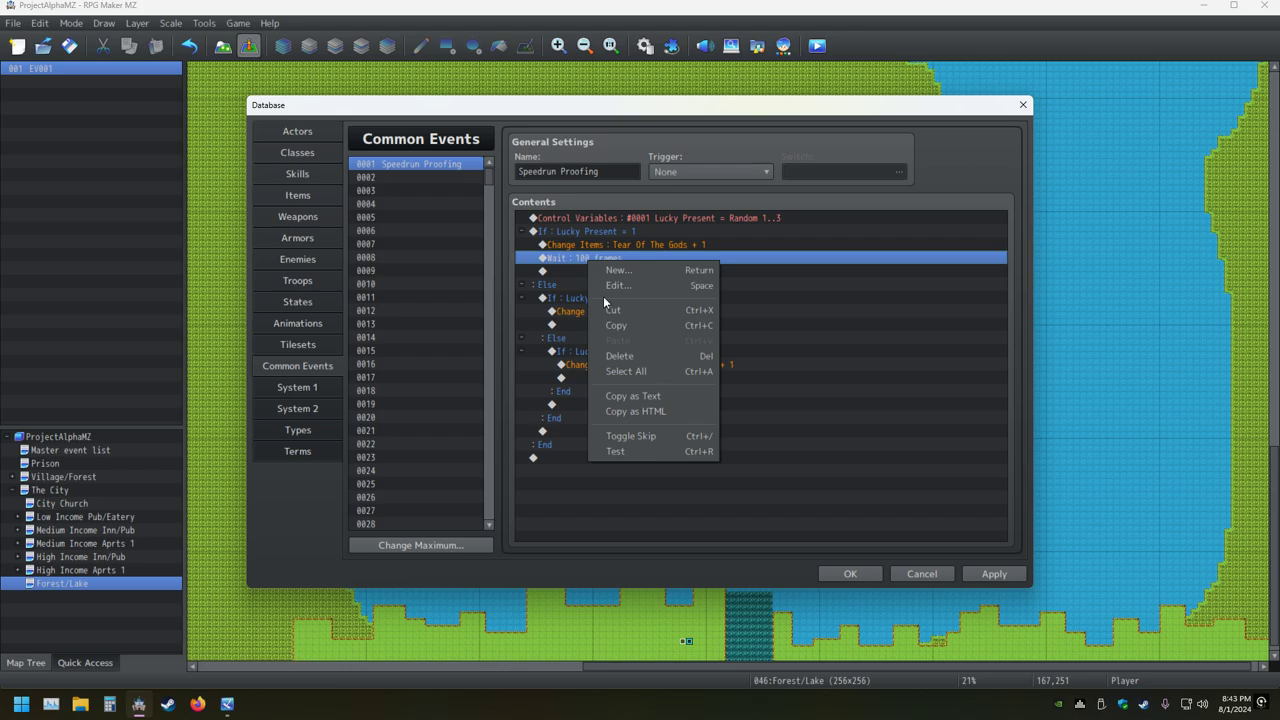
click(610, 288)
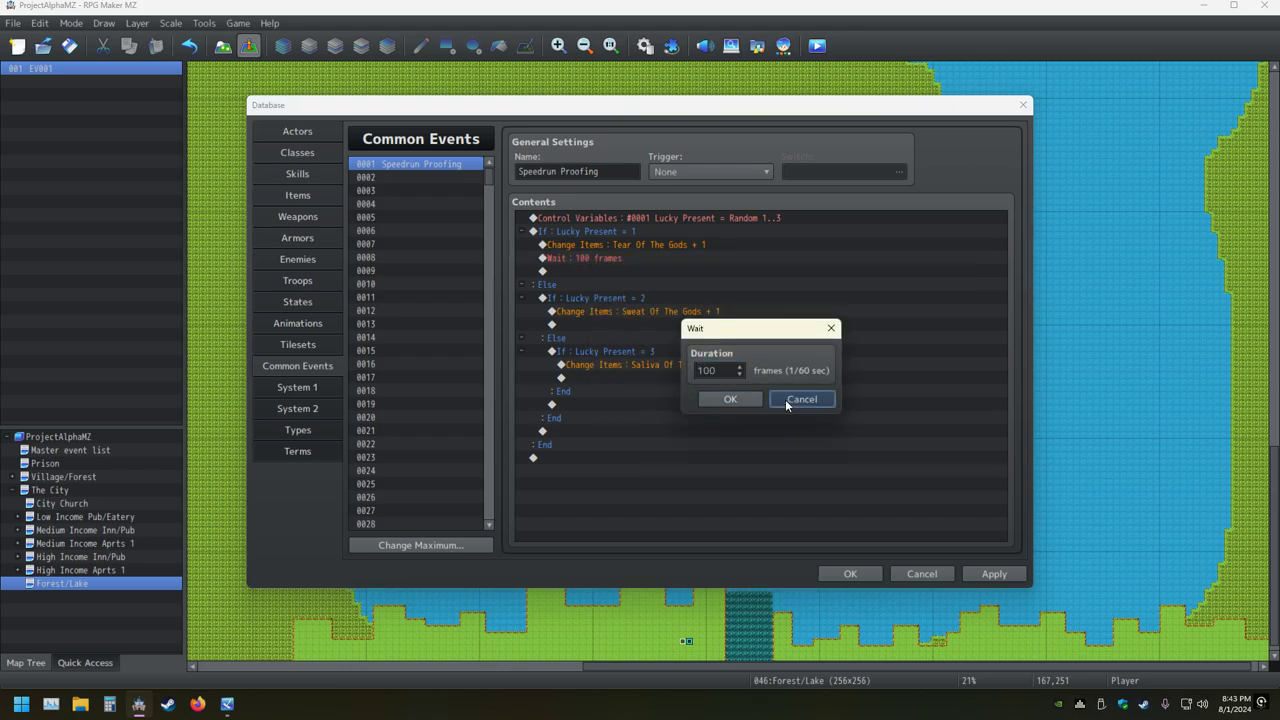
click(785, 399)
Copy the Wait command to the end of the Lucky Present = 2 and = 3 branches and accept the database changes
right_click(542, 256)
click(591, 321)
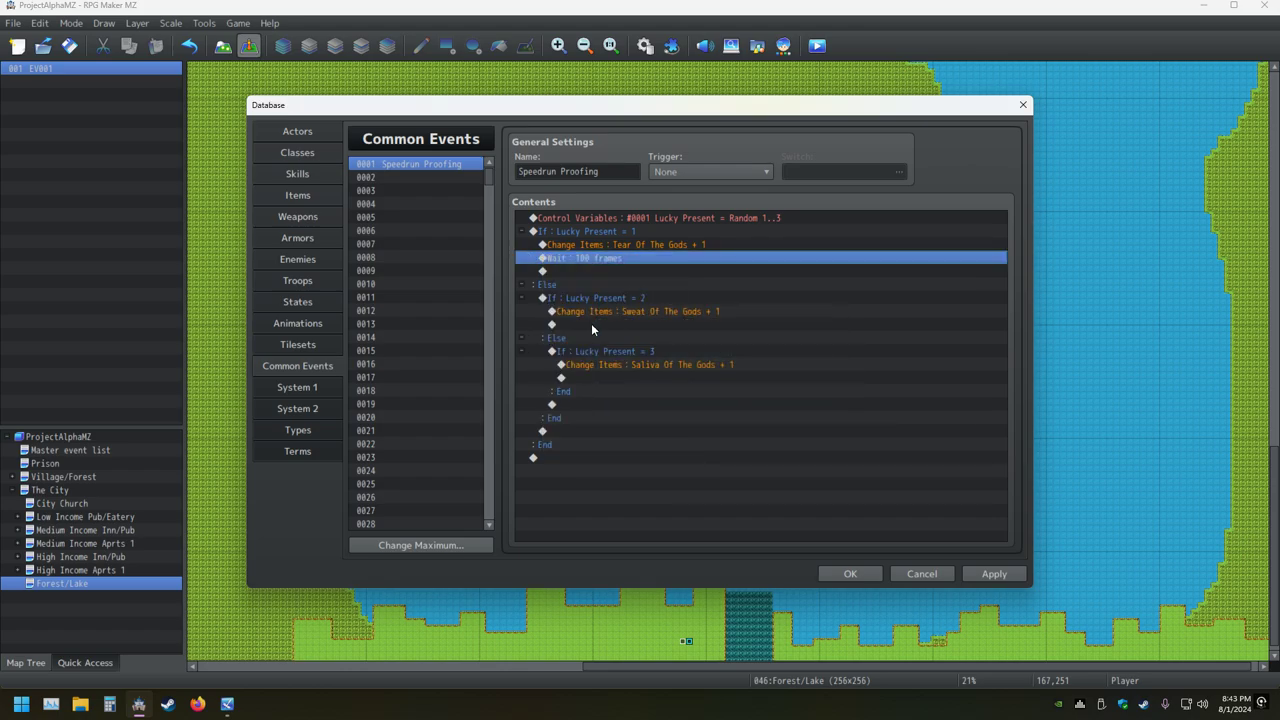
click(591, 323)
key(ctrl+v)
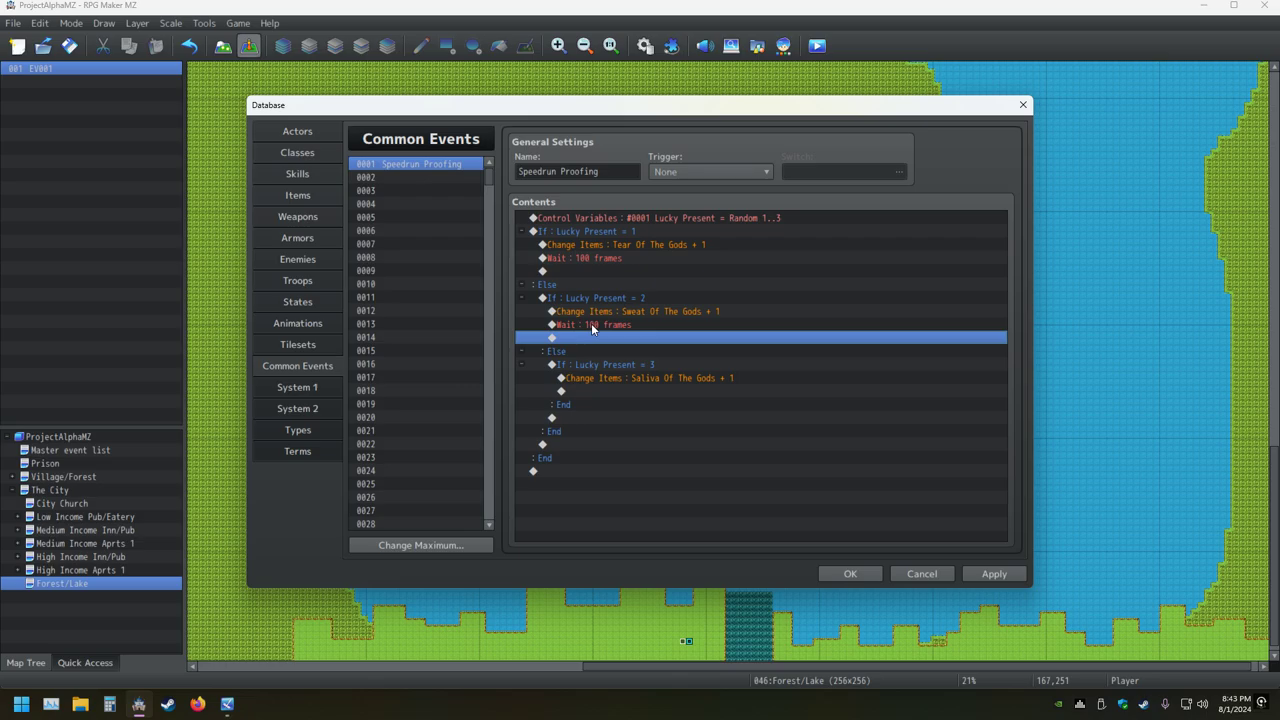
click(608, 390)
key(ctrl+v)
click(848, 573)
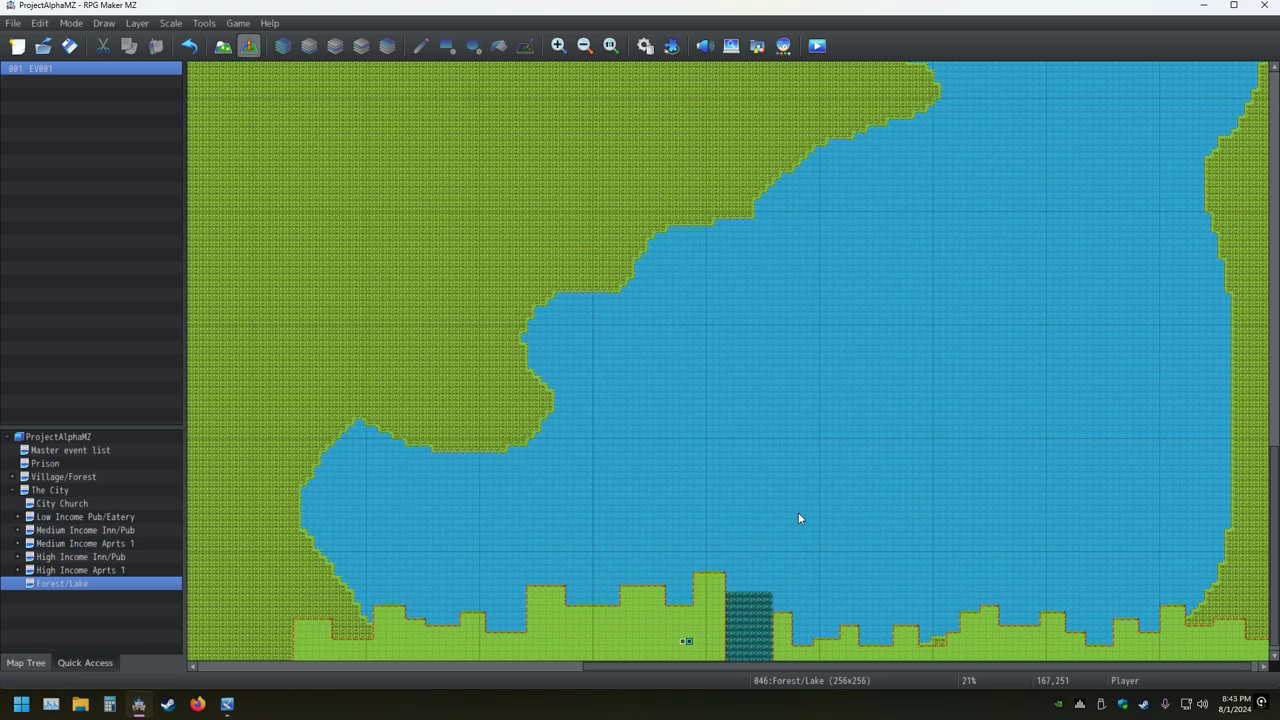
Start a new playtest and open the player's item list
click(817, 45)
click(606, 375)
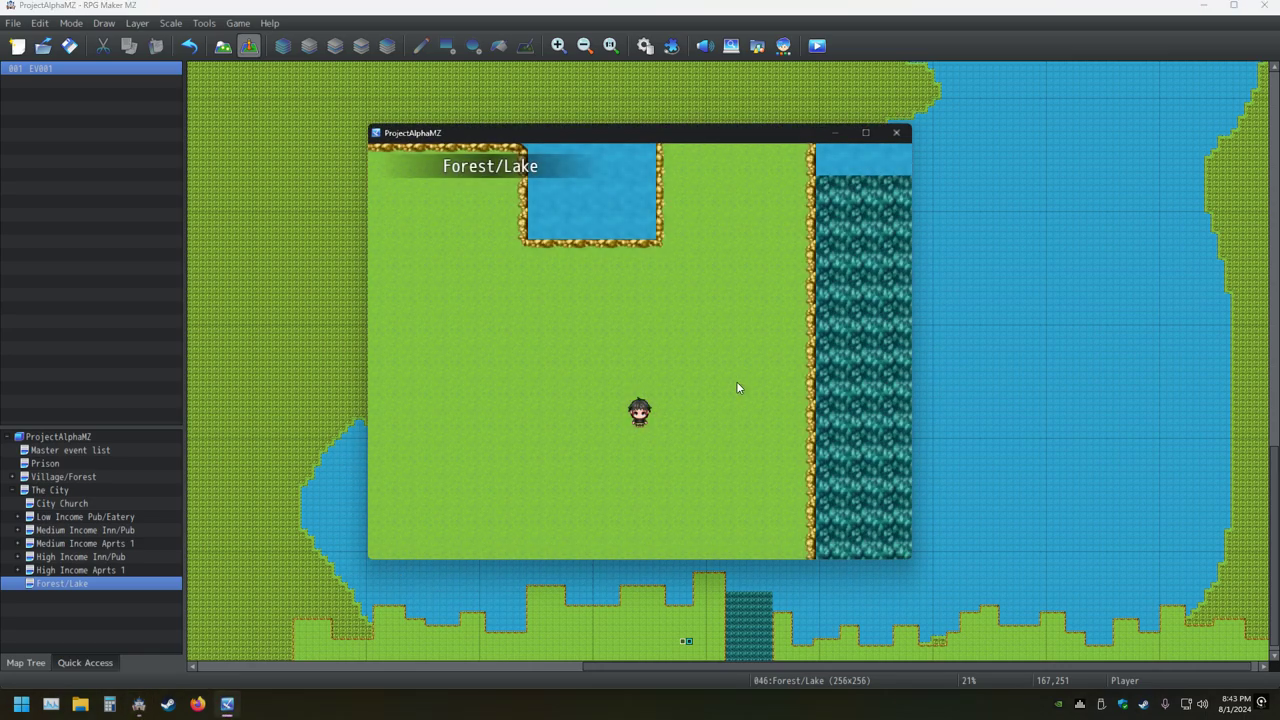
key(Escape)
key(Return)
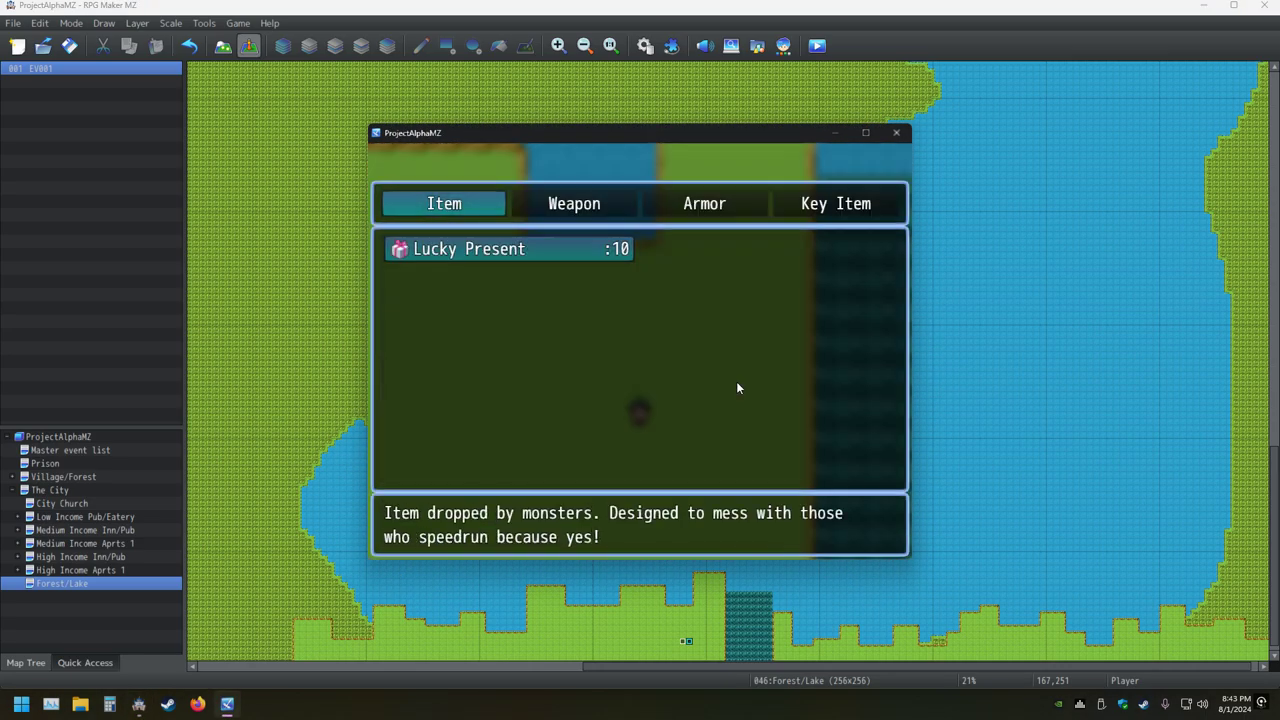
Use one Lucky Present, check the item list for its reward, and return to the map
key(Escape)
key(Escape)
key(Escape)
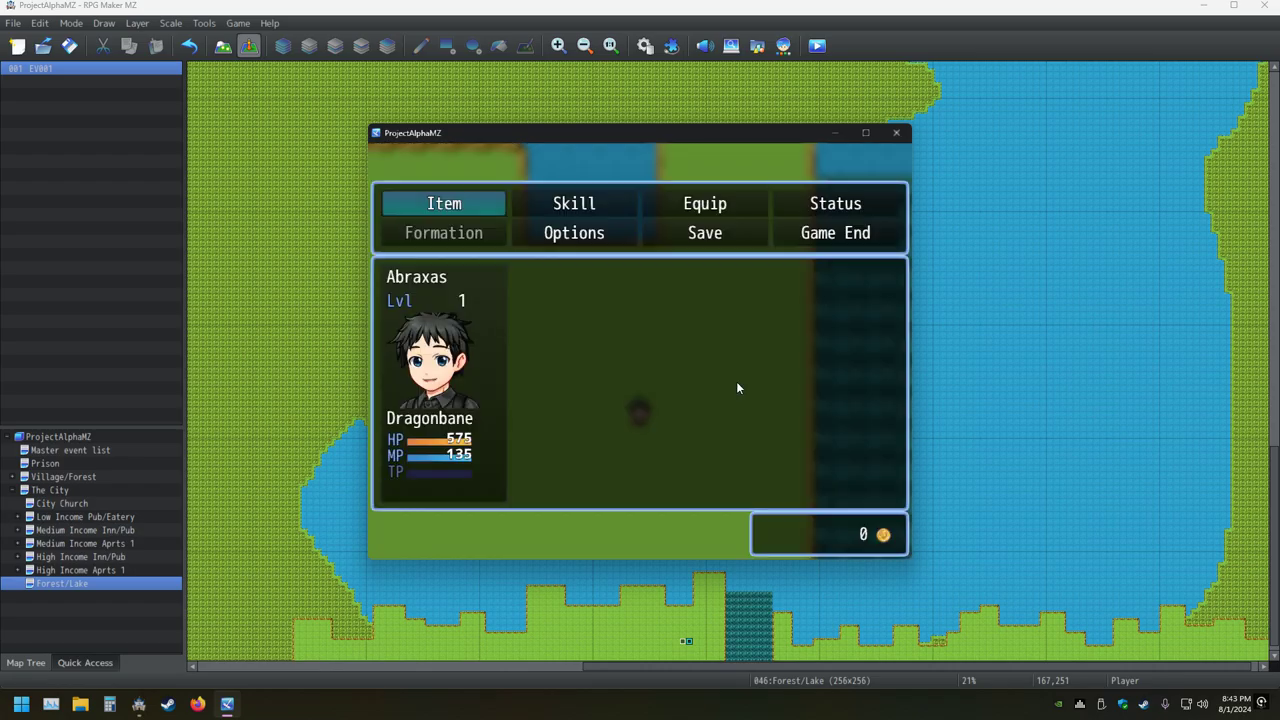
key(Escape)
key(Escape)
key(Return)
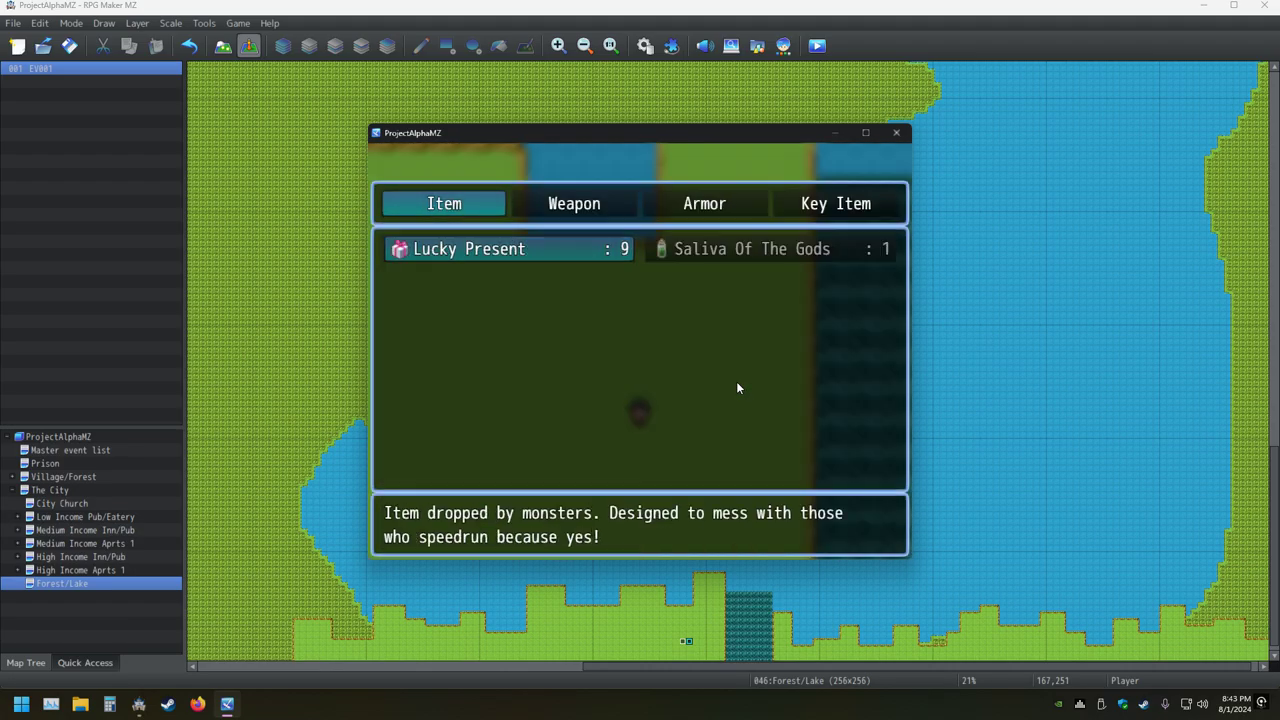
key(Escape)
key(Escape)
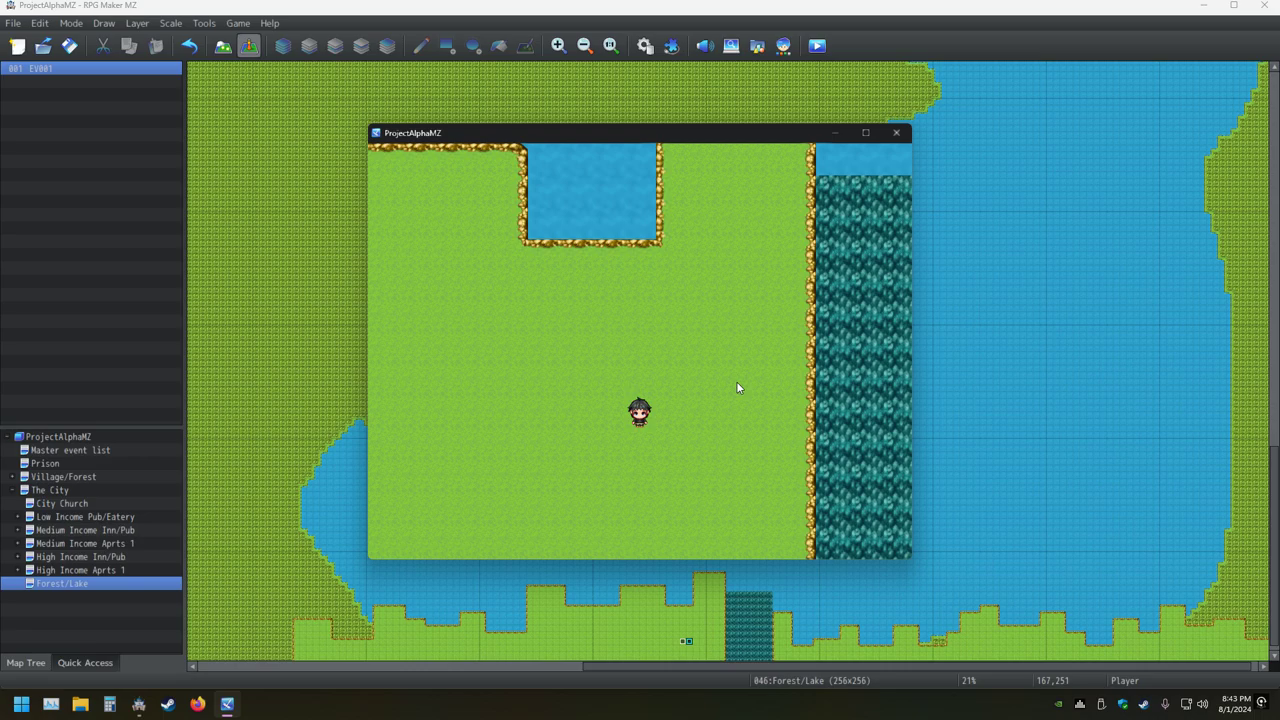
Use several more Lucky Presents one at a time, waiting between uses, and check the item list for different rewards
key(i)
key(i)
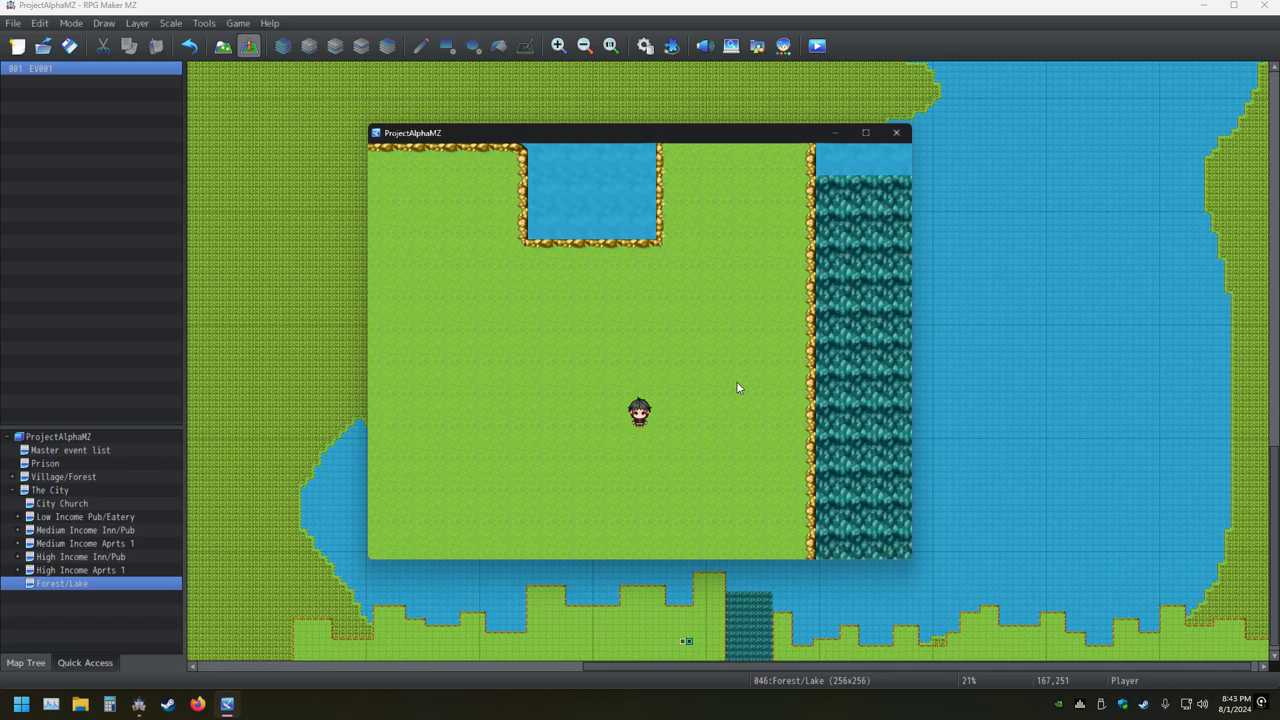
key(Escape)
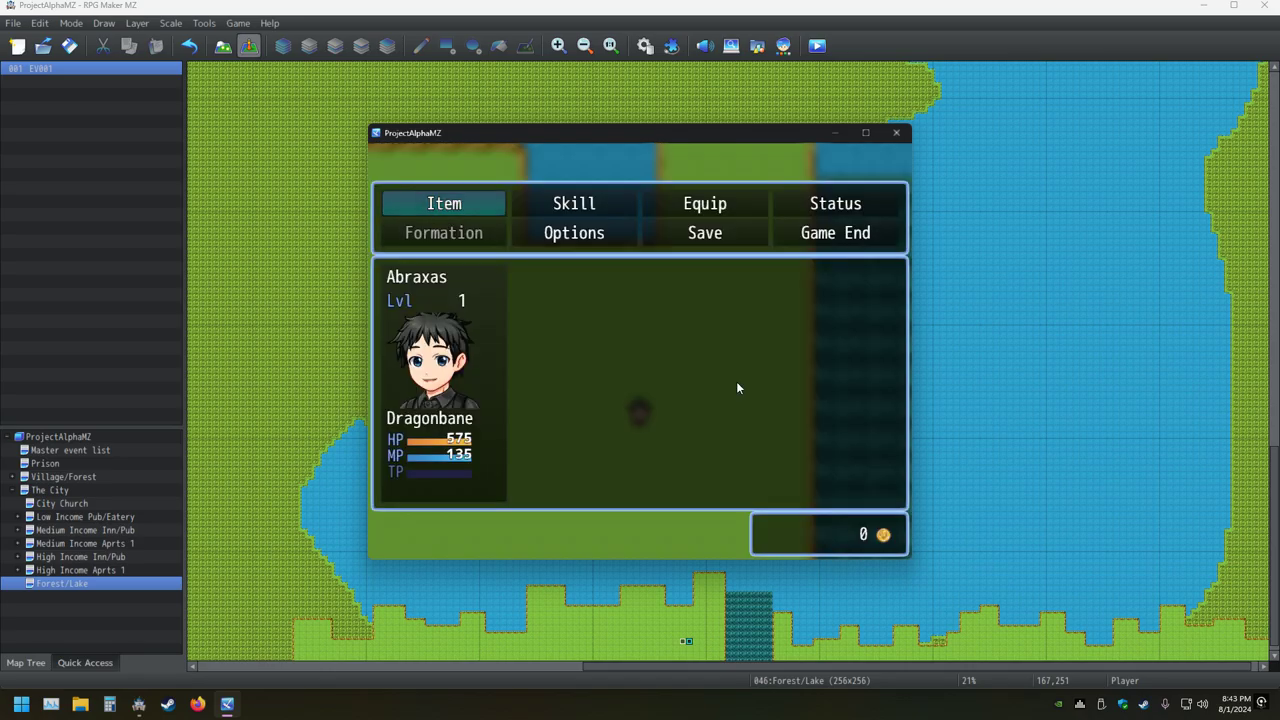
key(Return)
key(Escape)
key(Escape)
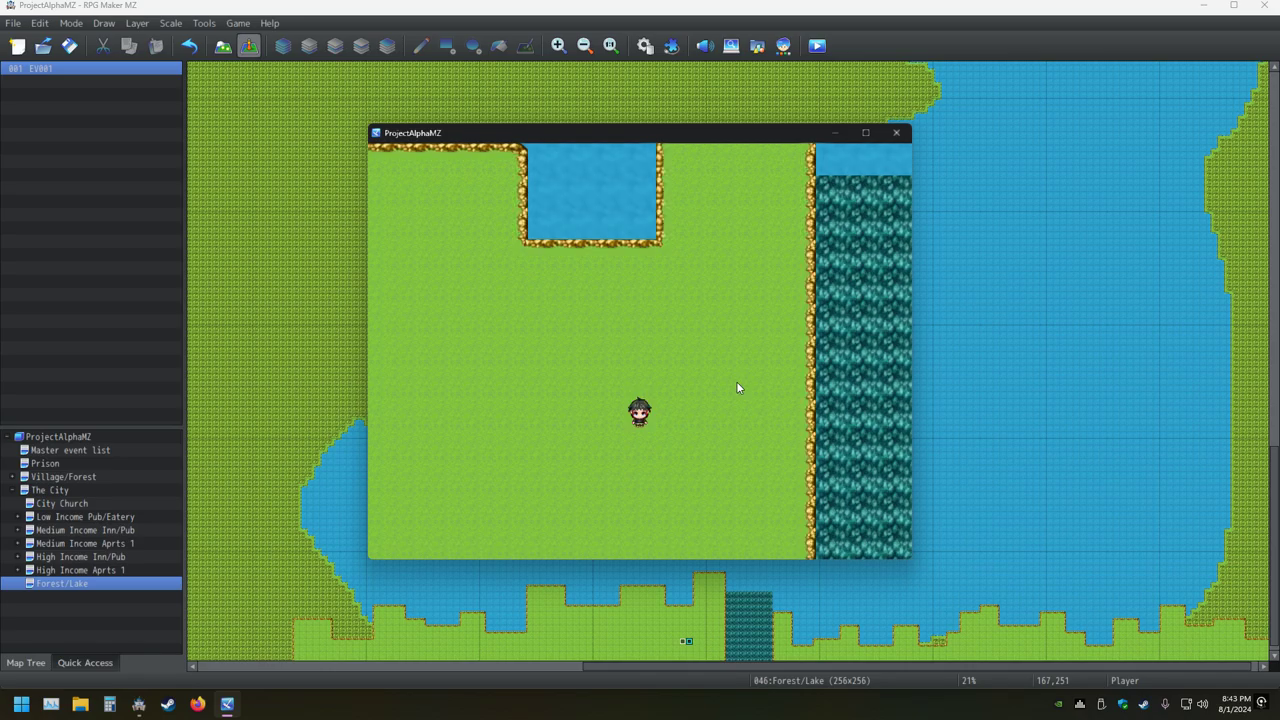
key(Escape)
key(Escape)
key(Escape)
key(Return)
key(Escape)
key(Escape)
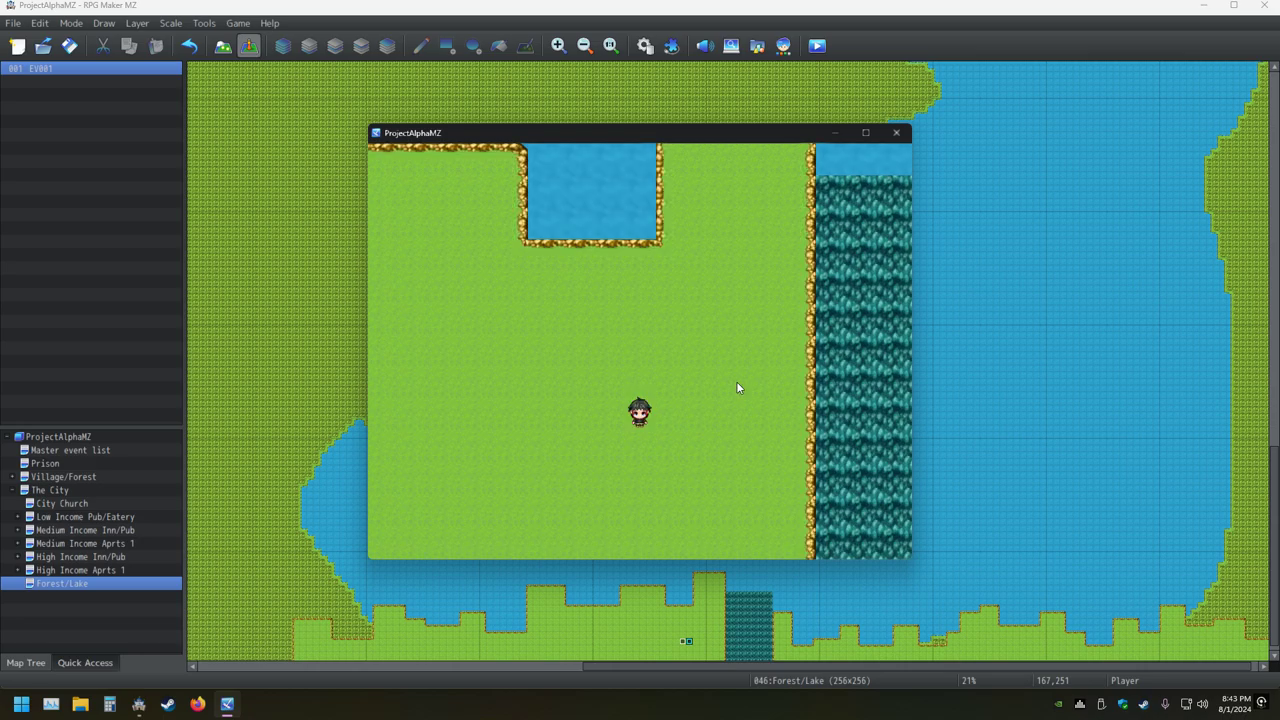
key(Escape)
key(Escape)
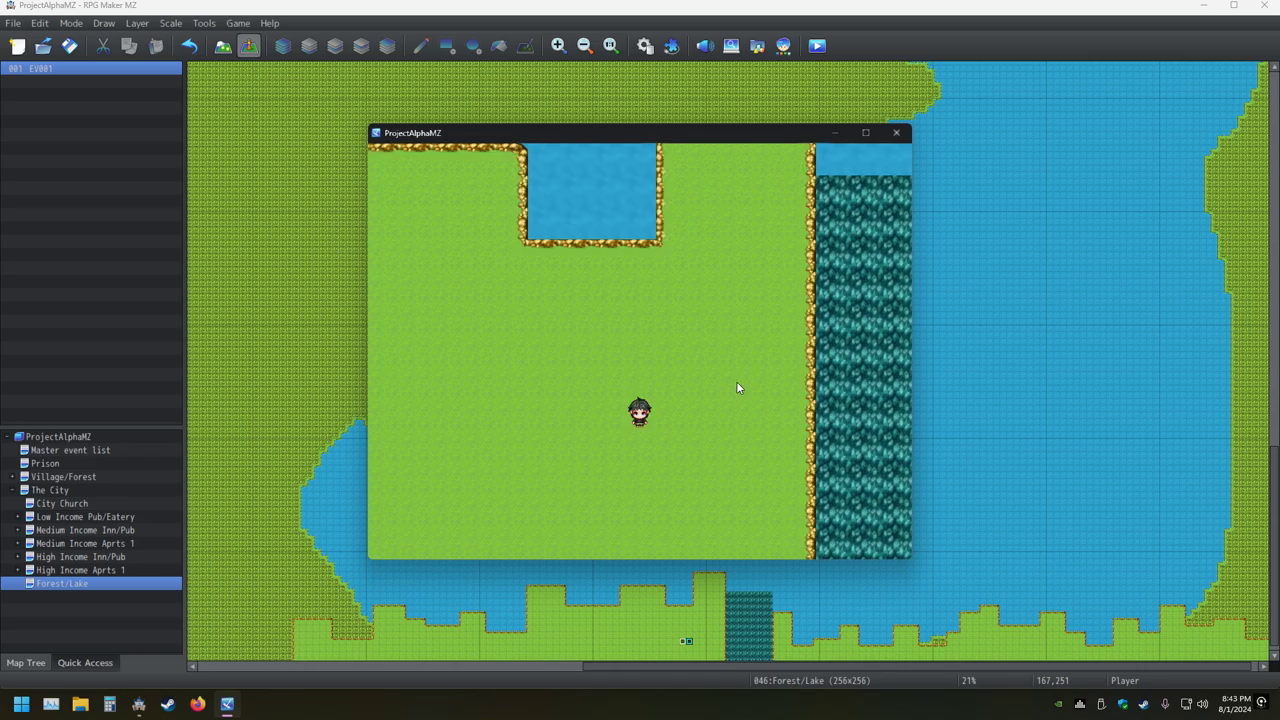
key(Escape)
key(Return)
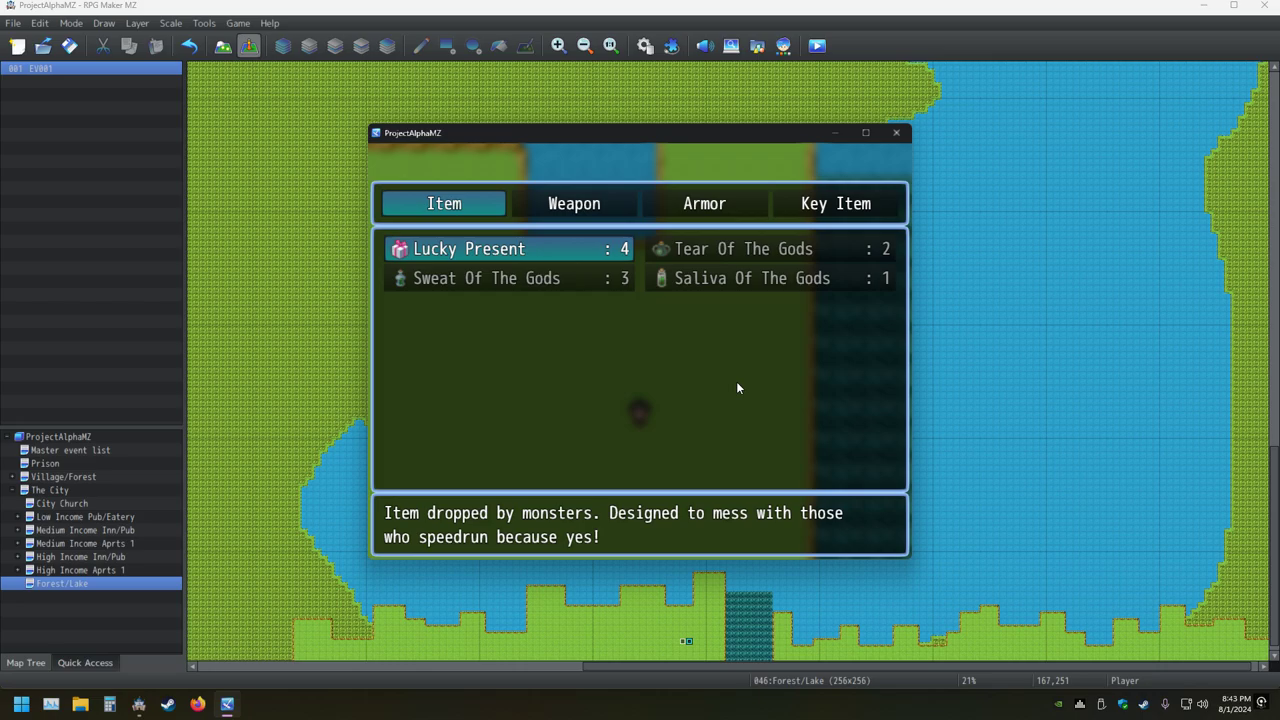
key(Escape)
key(Escape)
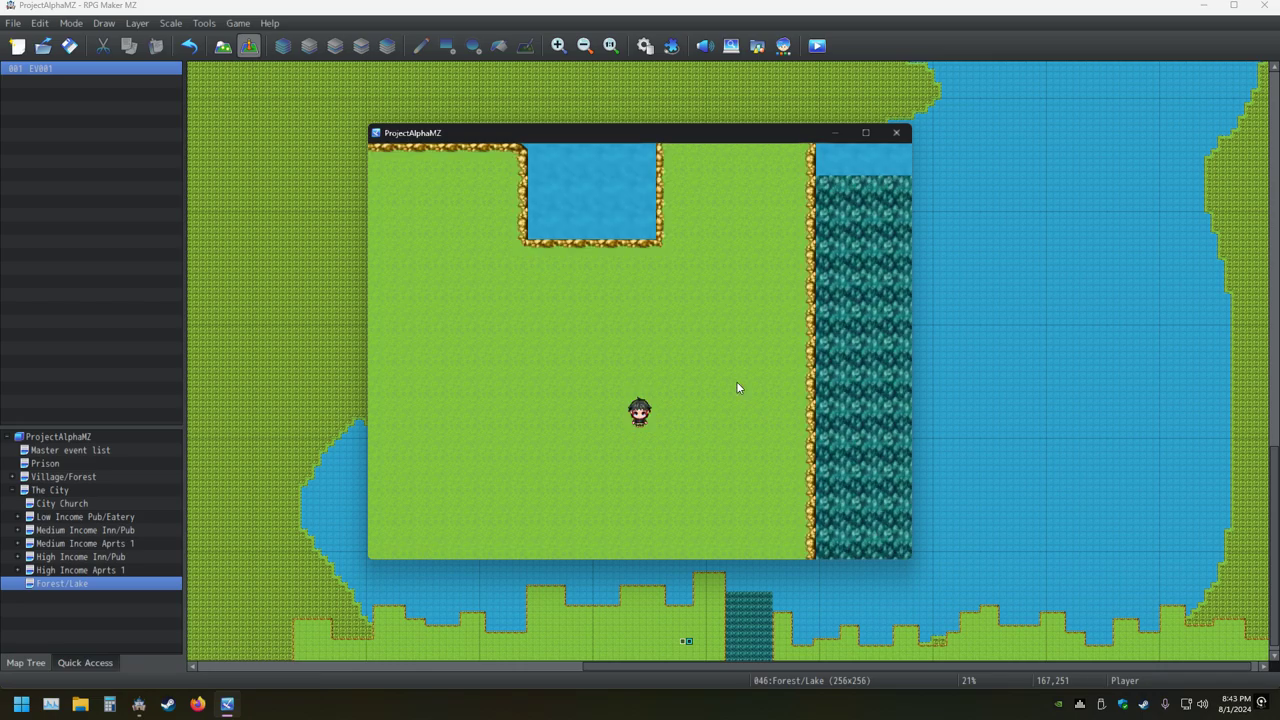
Use up the last Lucky Presents one by one, review the rewards received, and return to the map
key(Escape)
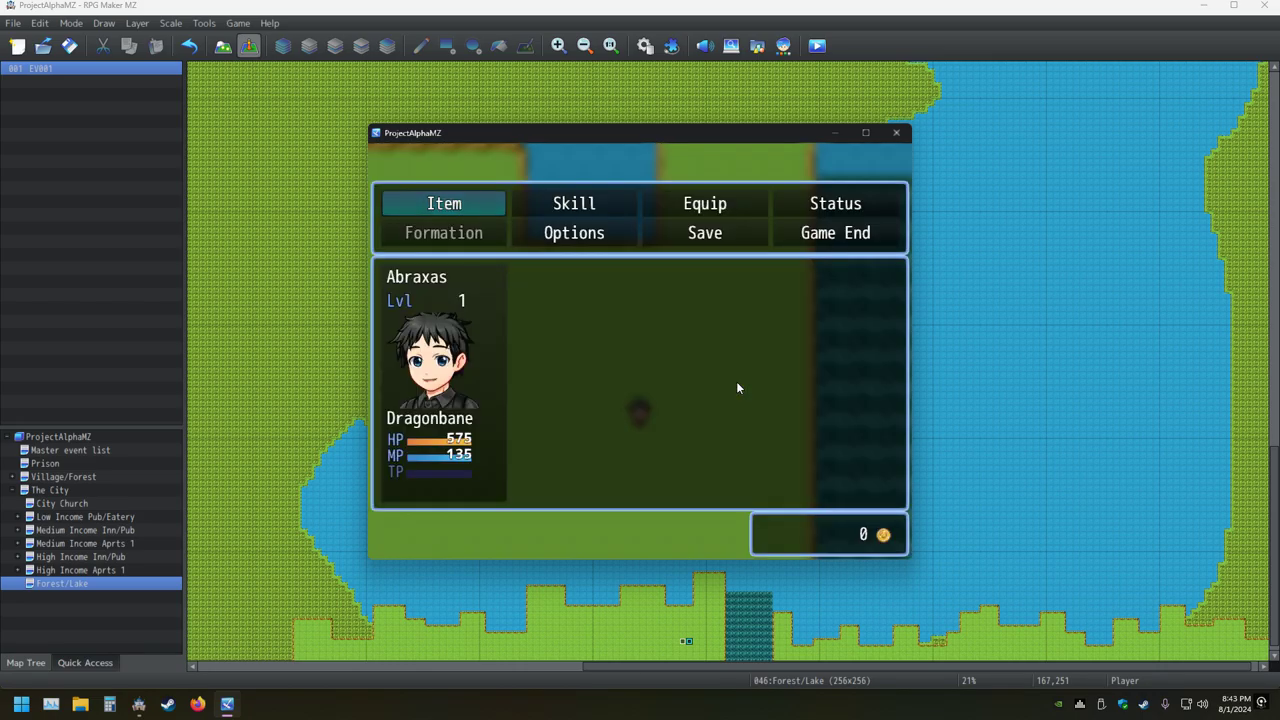
key(Return)
key(Escape)
key(Escape)
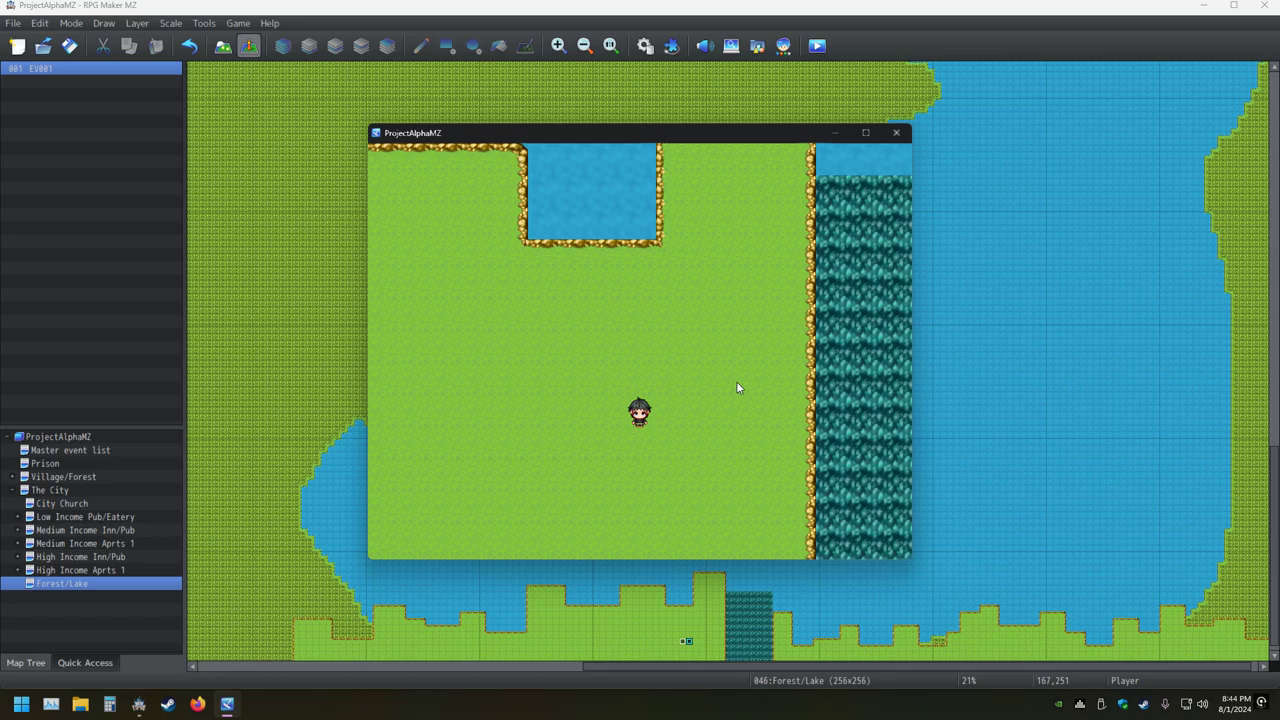
key(Escape)
key(Return)
key(Escape)
key(Escape)
key(Escape)
key(Return)
key(Return)
key(Escape)
key(Escape)
key(Escape)
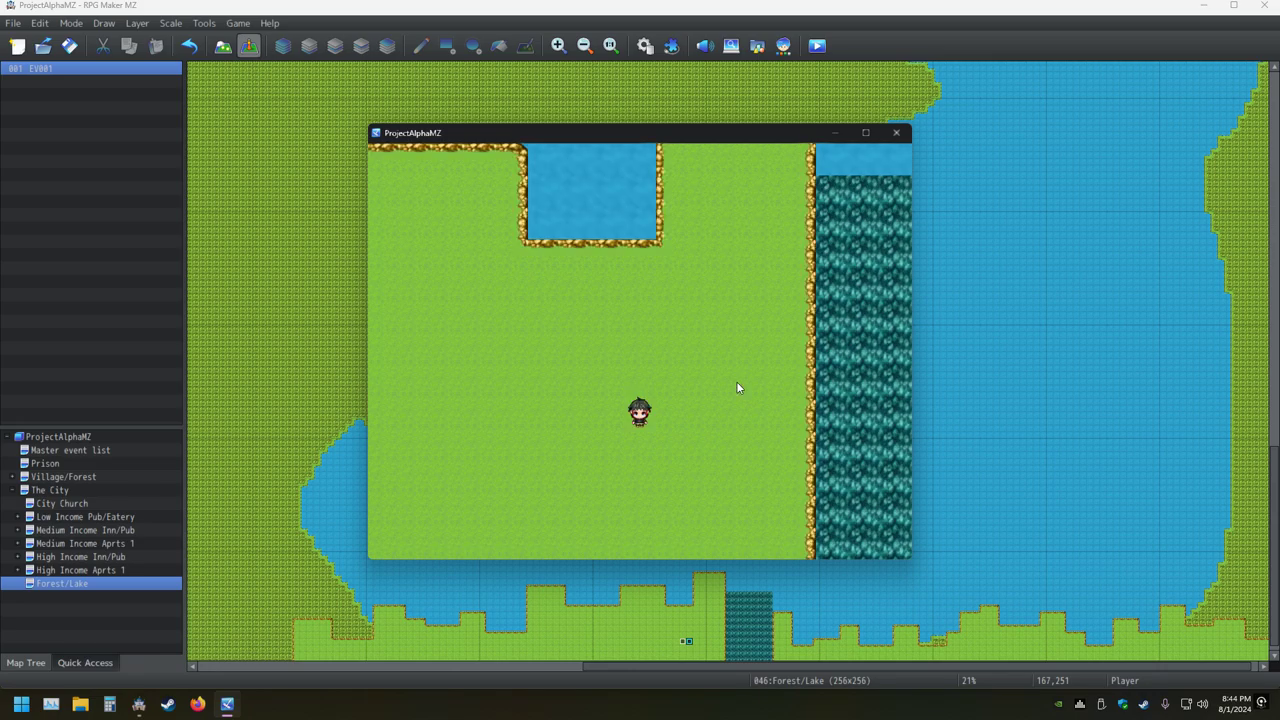
key(Escape)
key(Return)
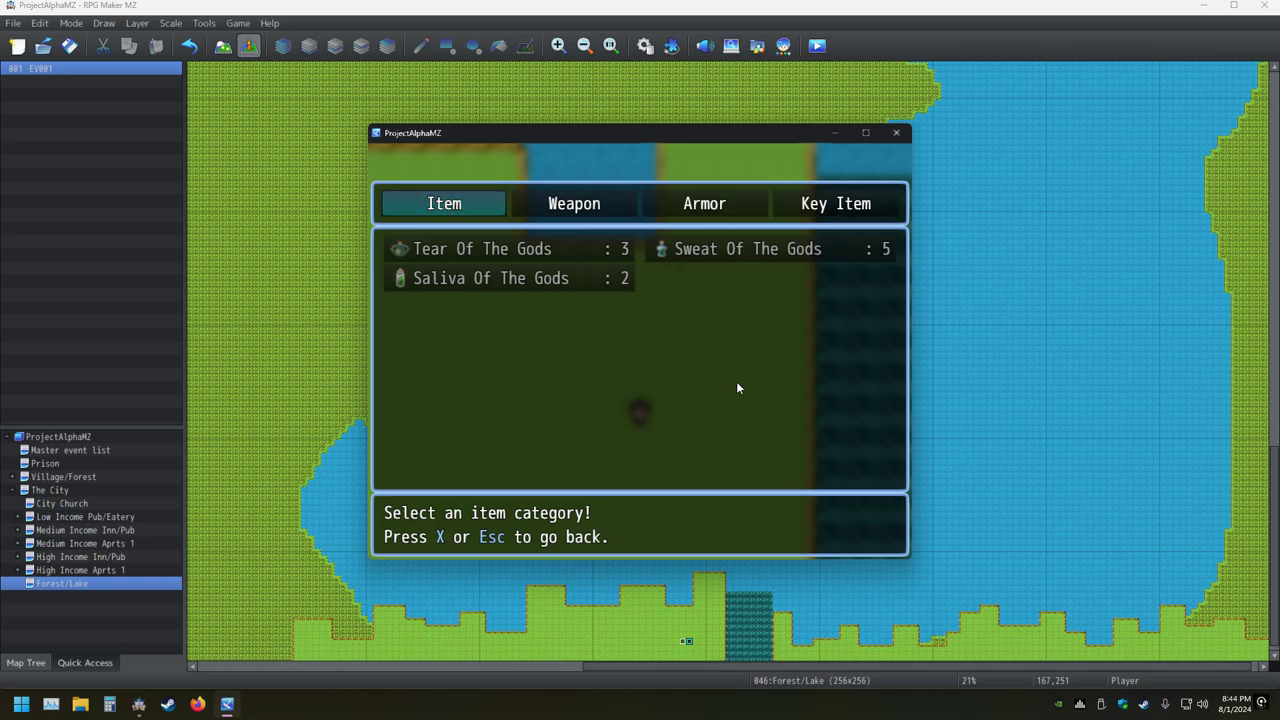
key(Escape)
key(Escape)
key(Escape)
key(Escape)
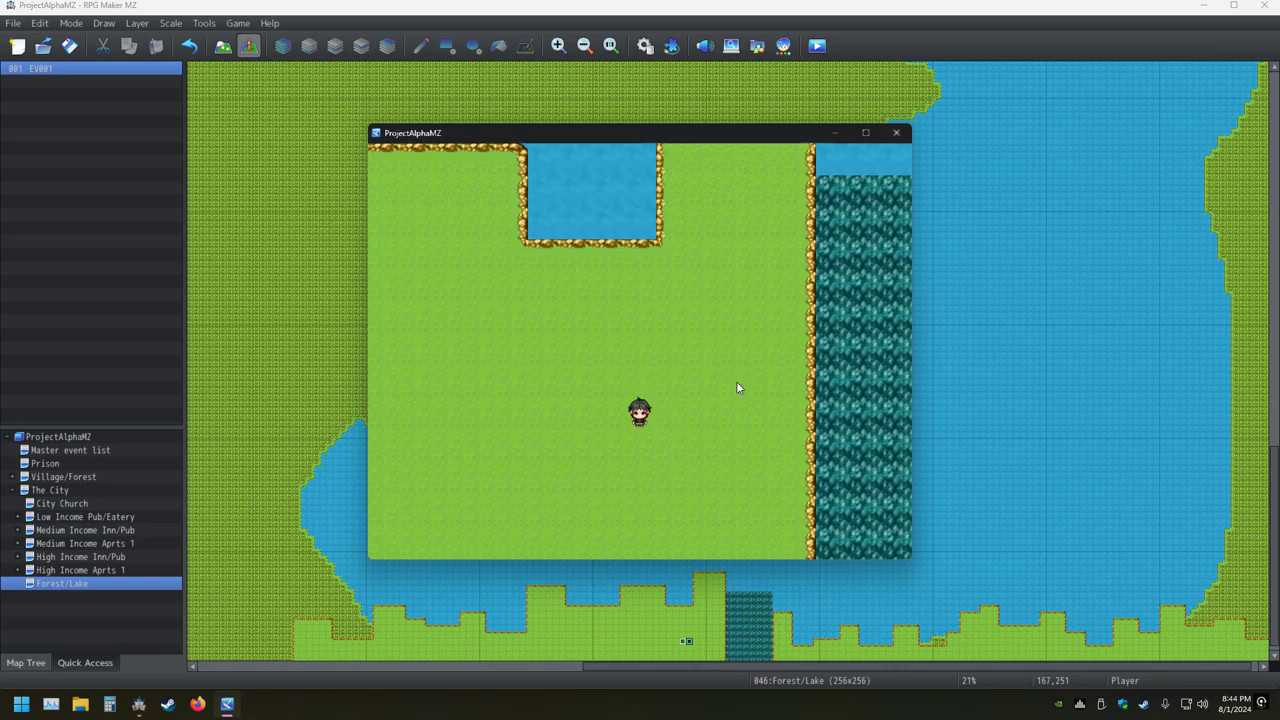
Close the running playtest and launch a fresh one
click(894, 131)
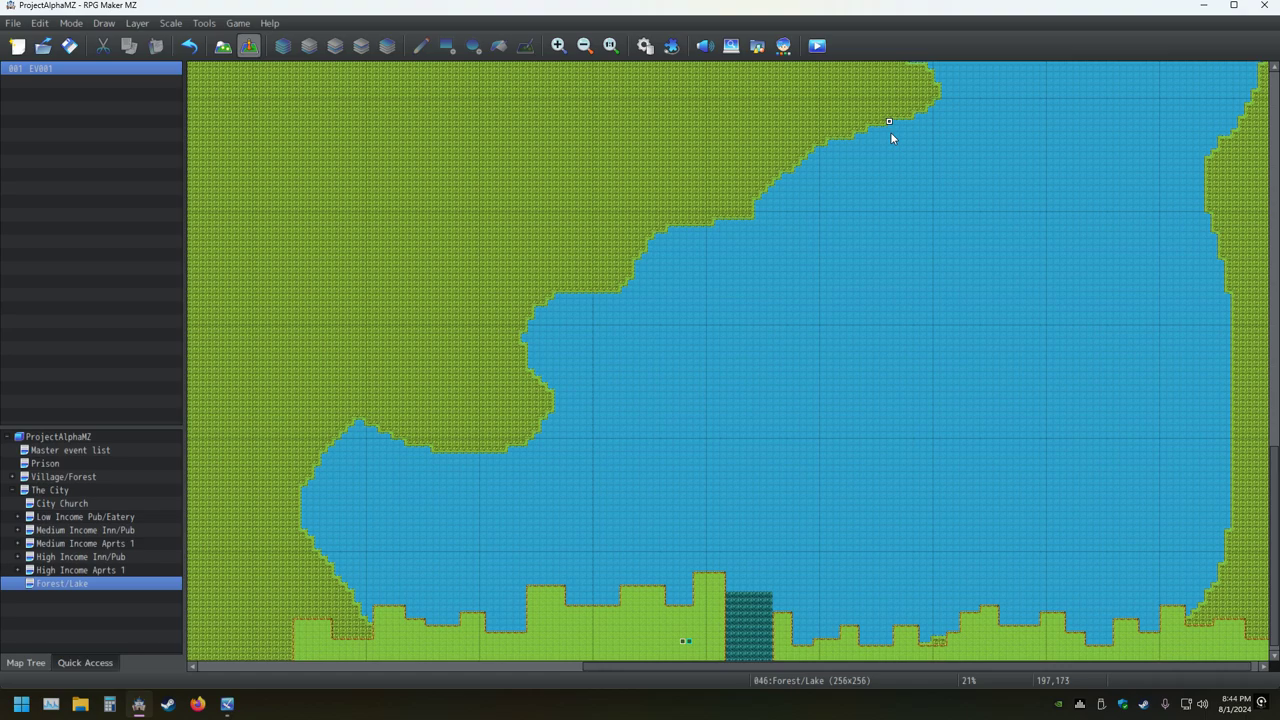
key(ctrl+r)
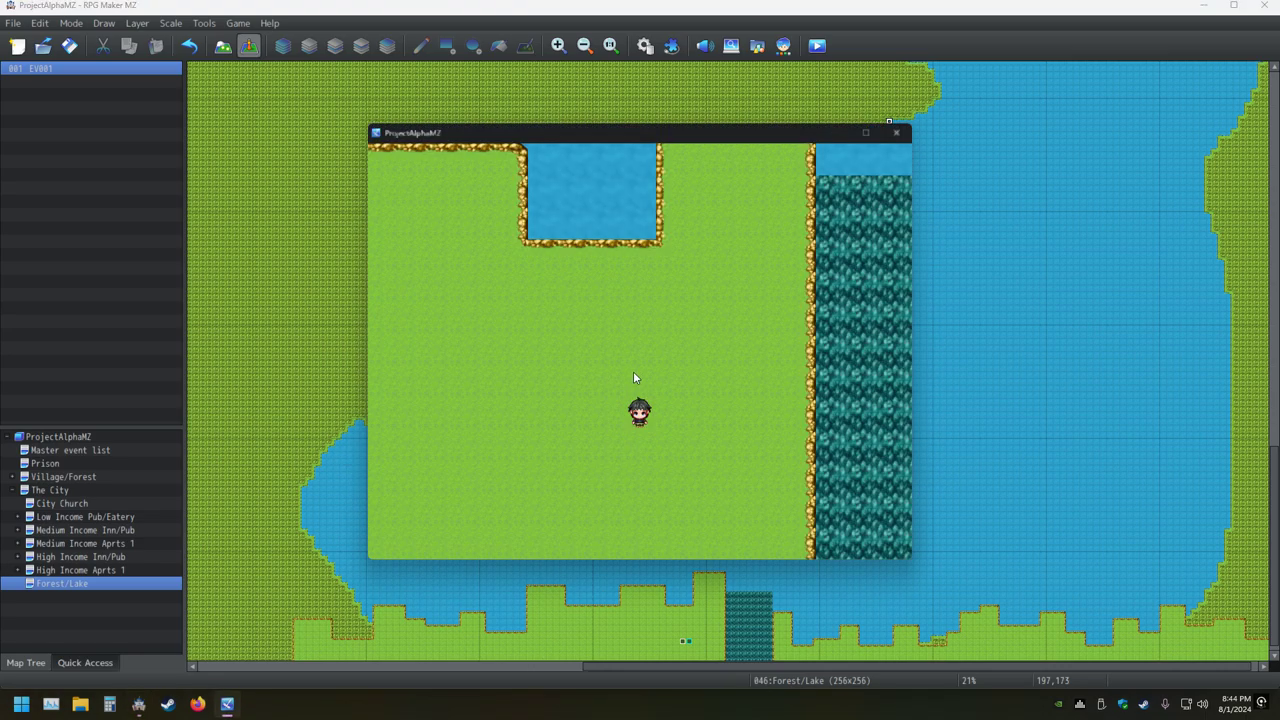
Close the playtest and set the Lucky Present variable's random range to 1–17 in the Speedrun Proofing common event
click(896, 132)
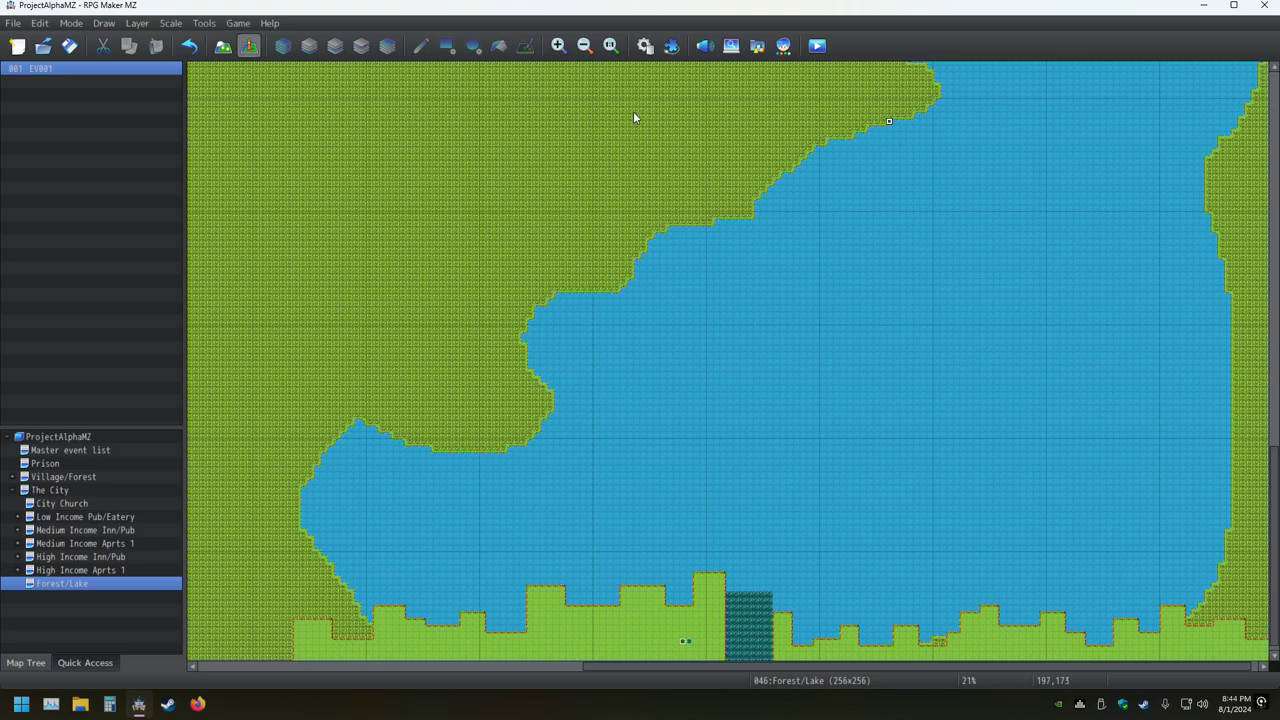
click(645, 45)
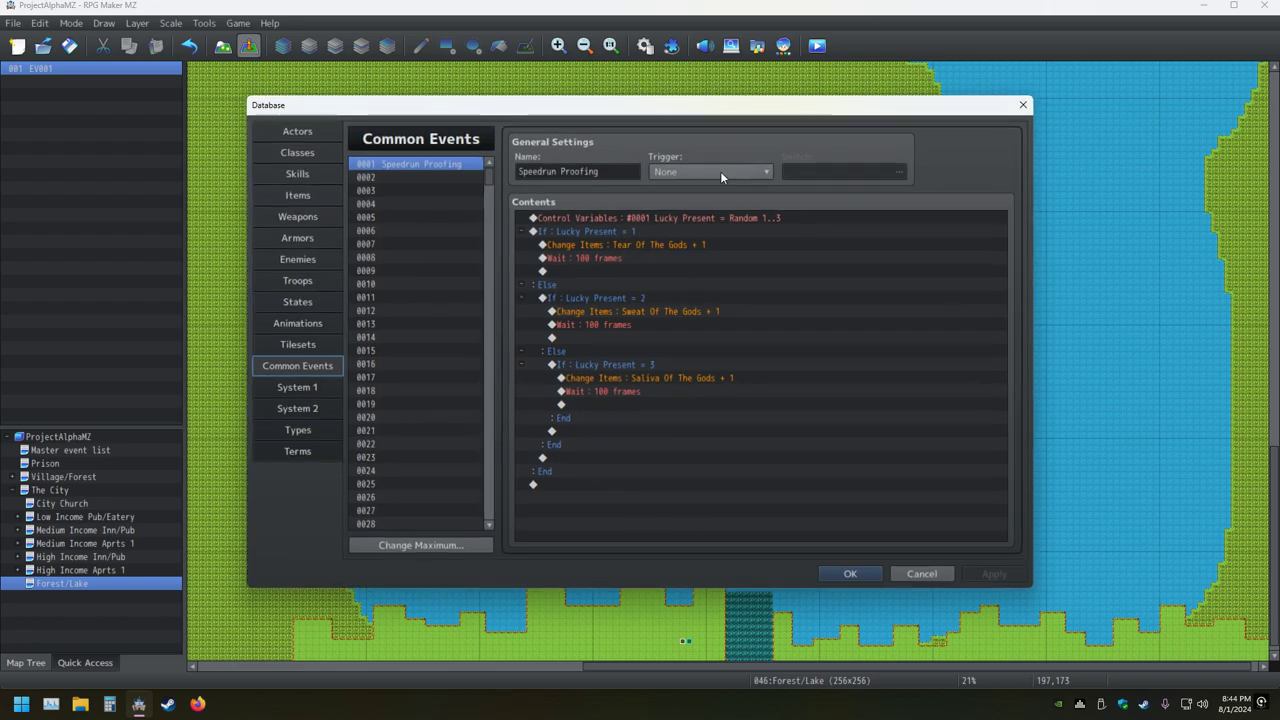
click(713, 217)
right_click(712, 218)
click(740, 246)
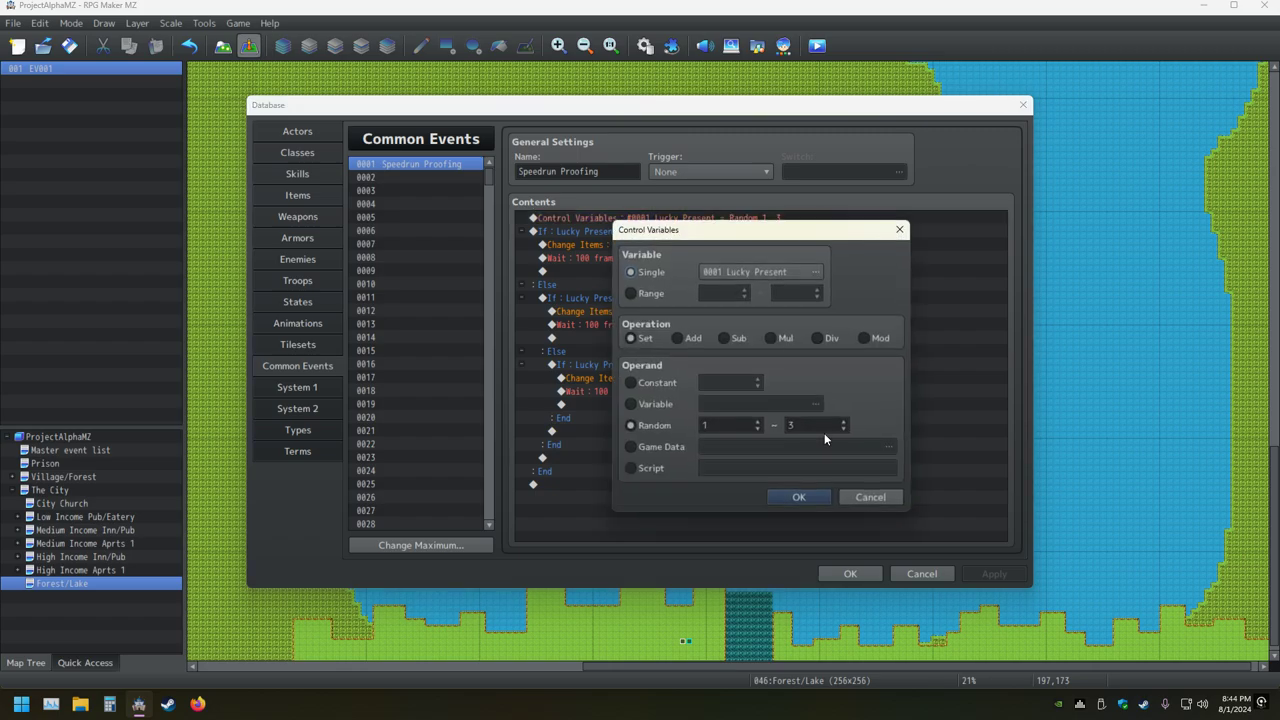
double_click(806, 427)
text(17)
key(Return)
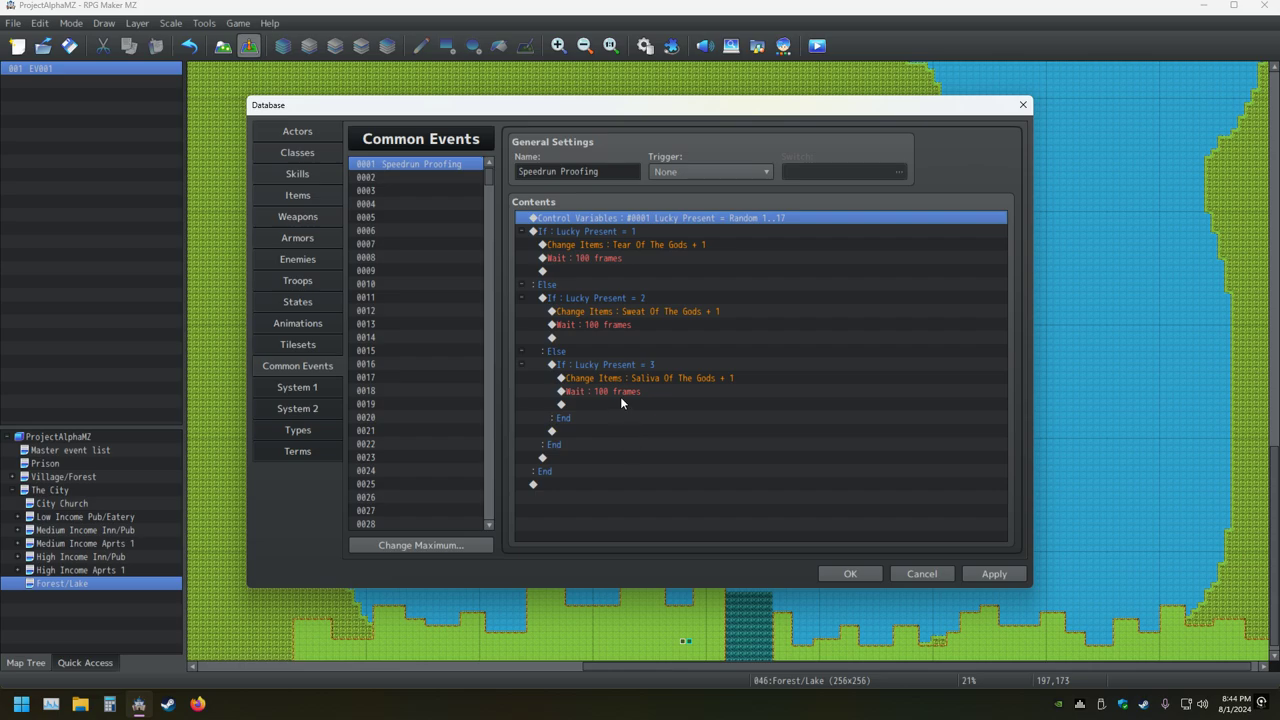
Add an Else branch to the Lucky Present = 3 conditional
click(584, 367)
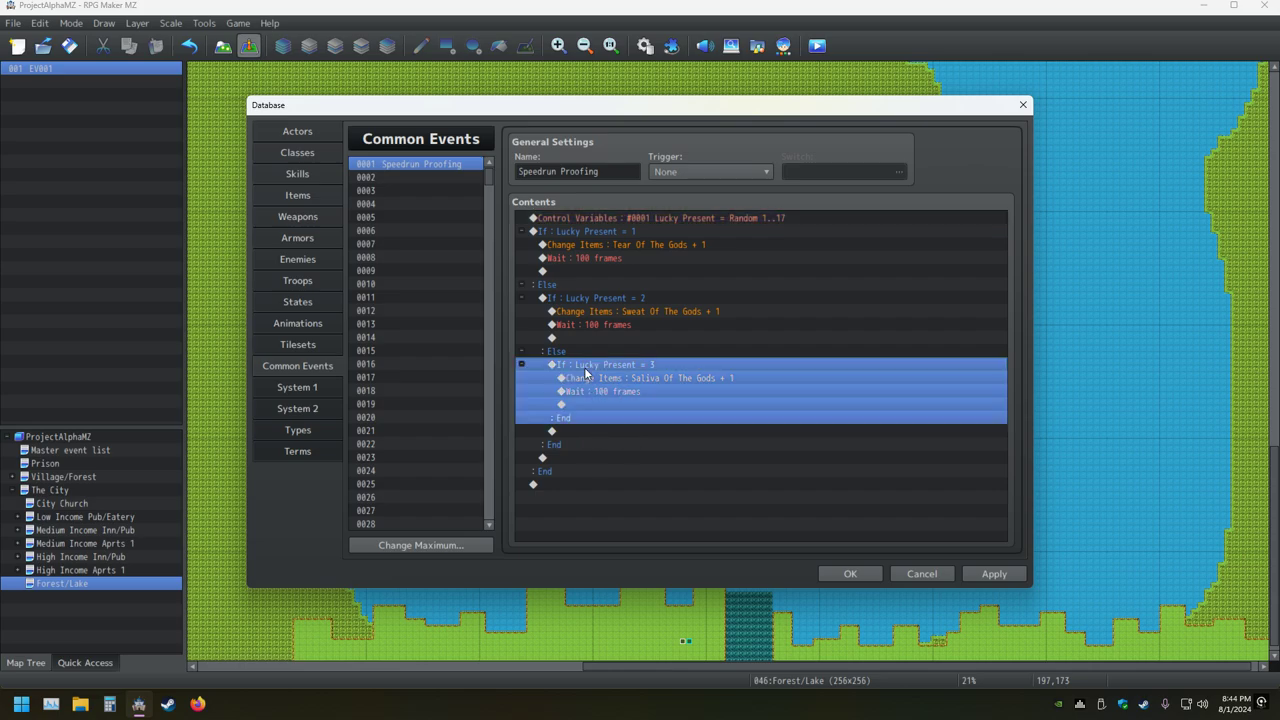
right_click(584, 367)
click(612, 394)
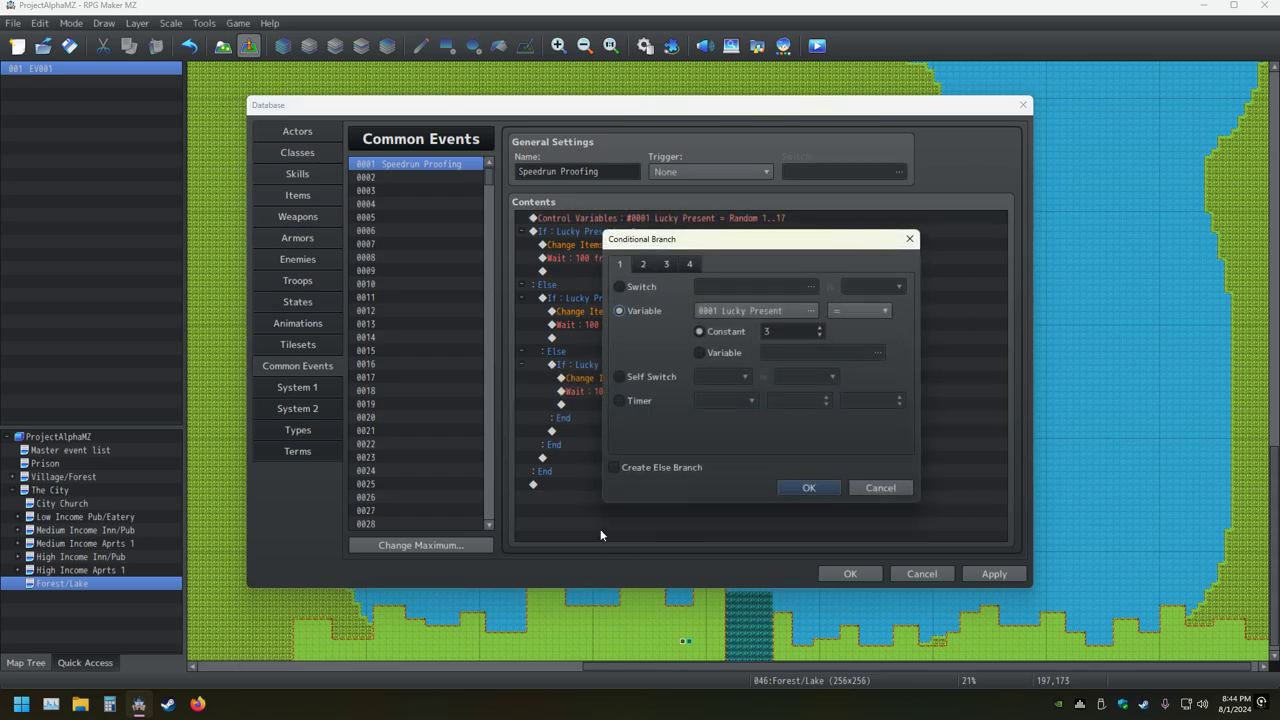
click(658, 469)
click(809, 488)
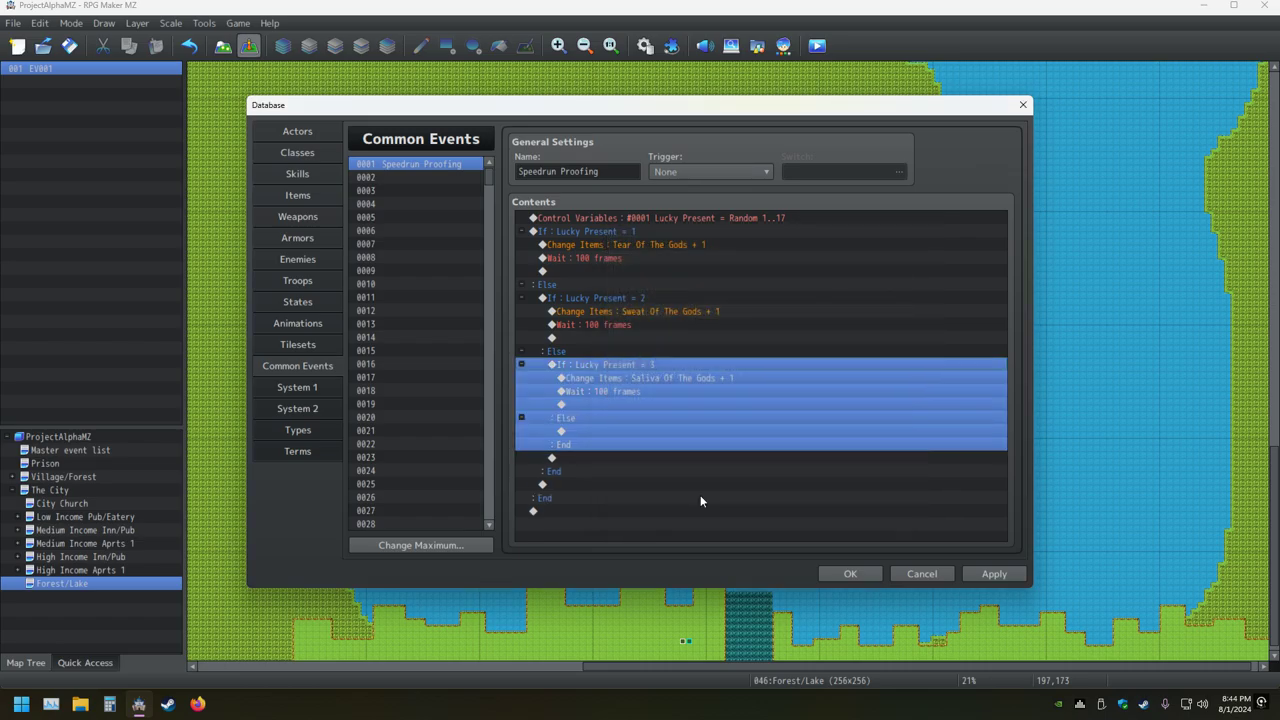
Insert a conditional branch checking Lucky Present = 4 inside the Else of the Lucky Present = 3 conditional
click(589, 432)
right_click(588, 432)
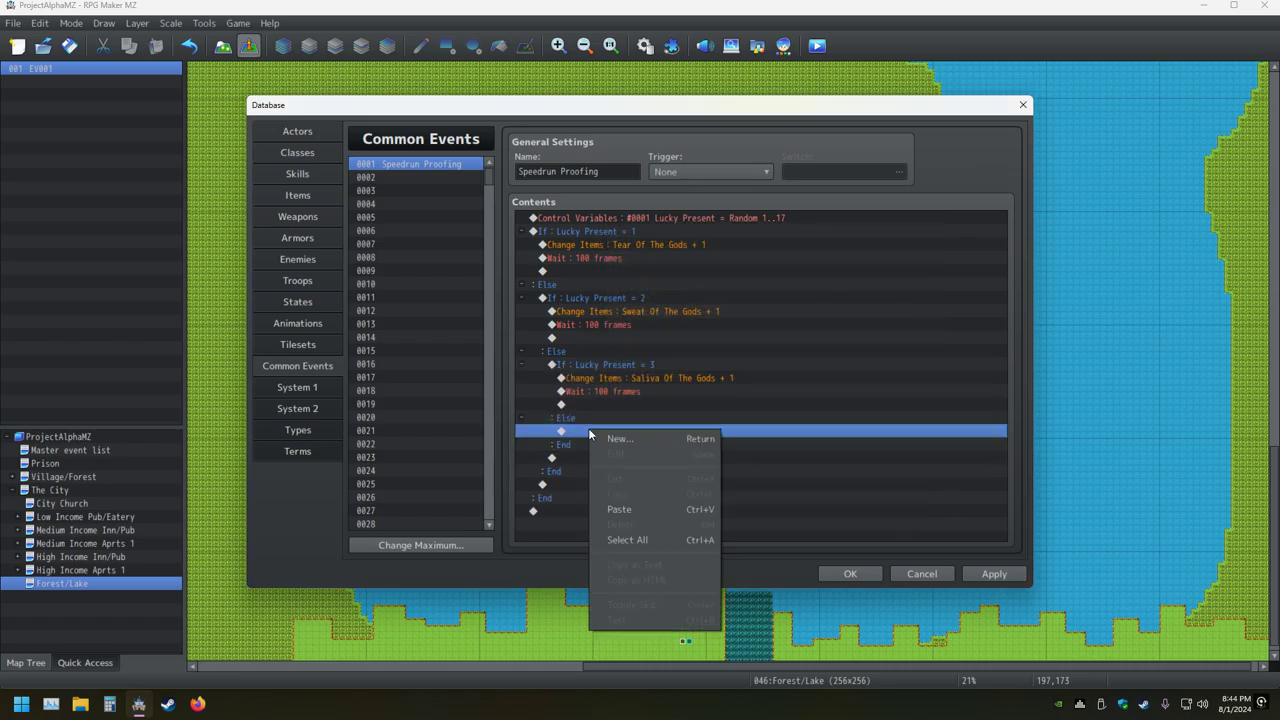
key(Return)
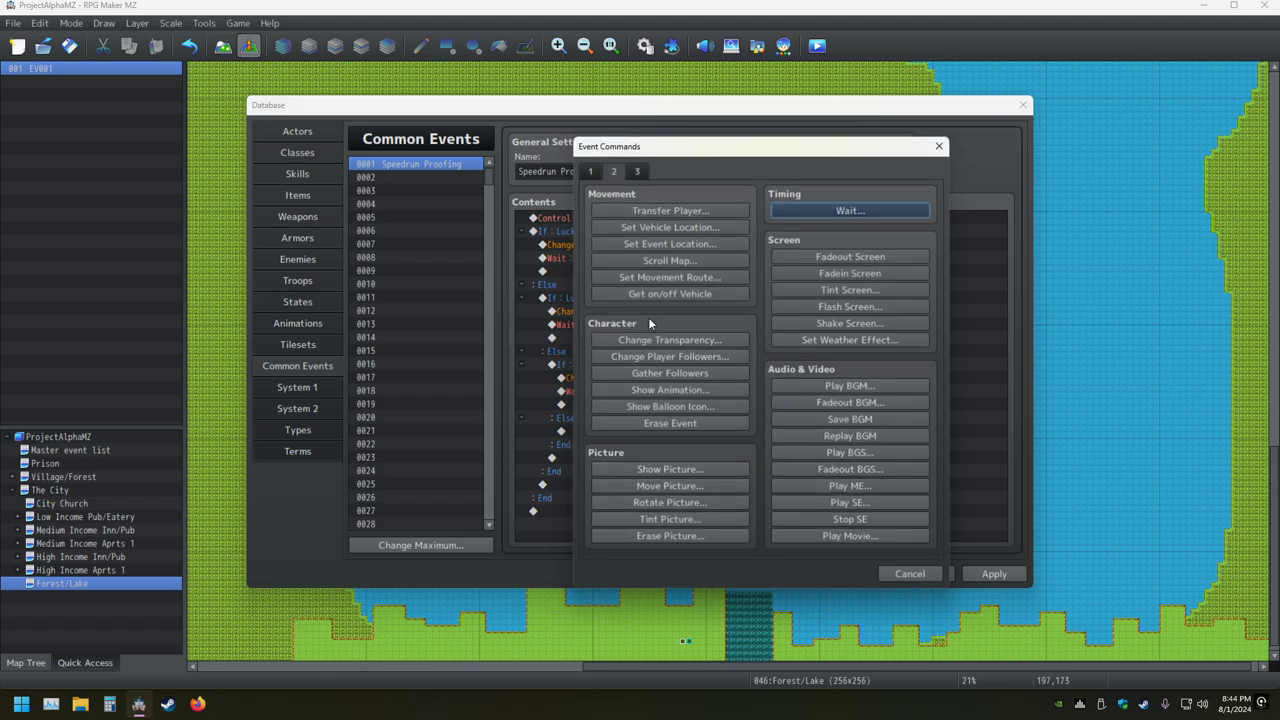
click(591, 172)
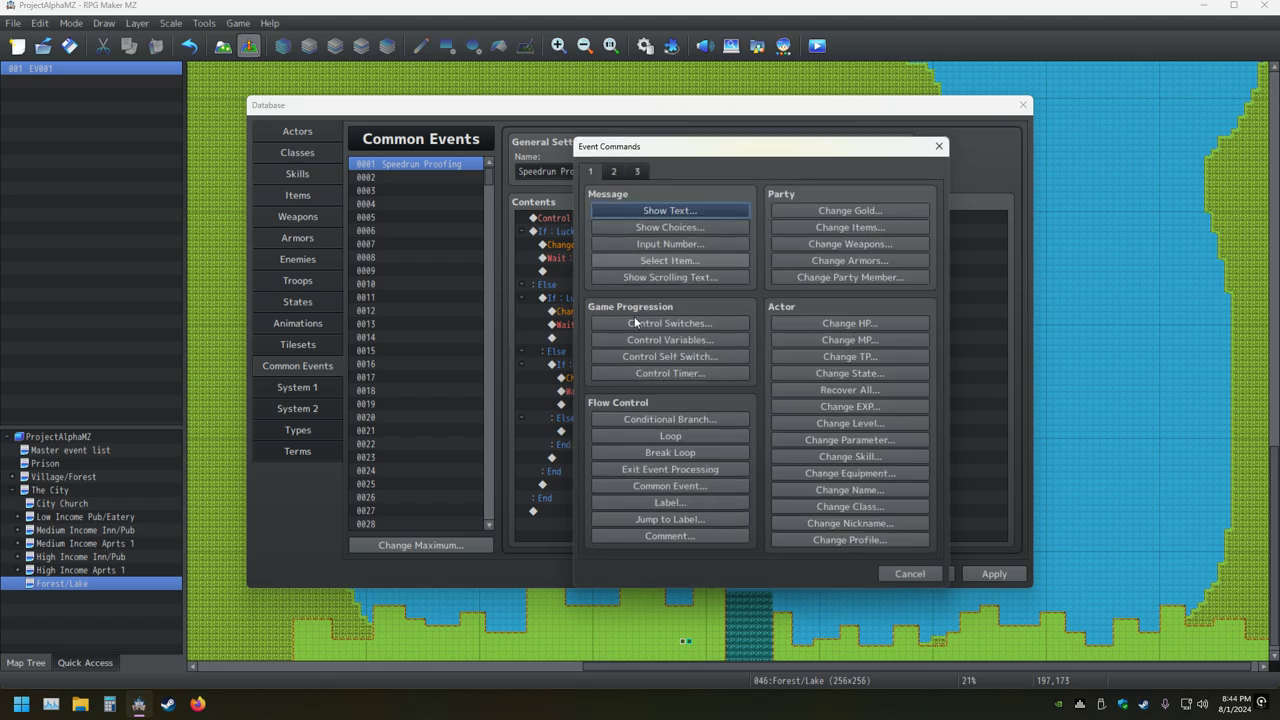
click(660, 418)
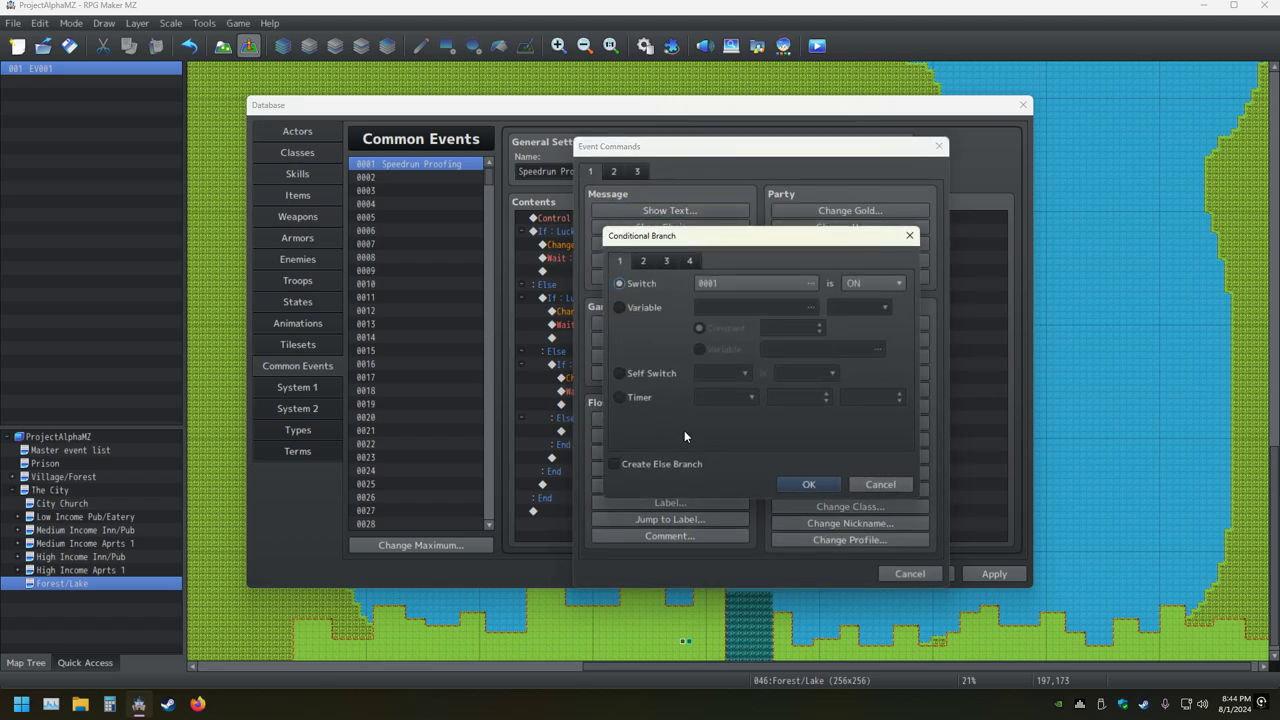
click(638, 312)
click(792, 330)
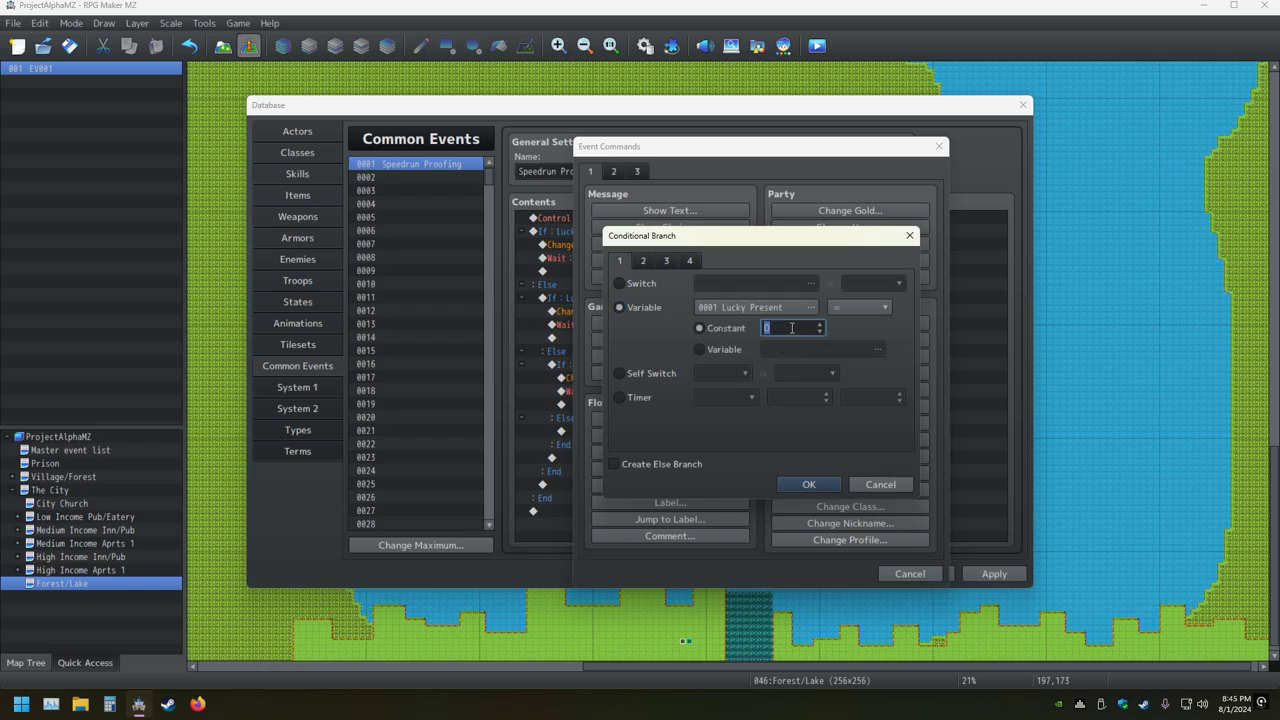
text(4)
key(Return)
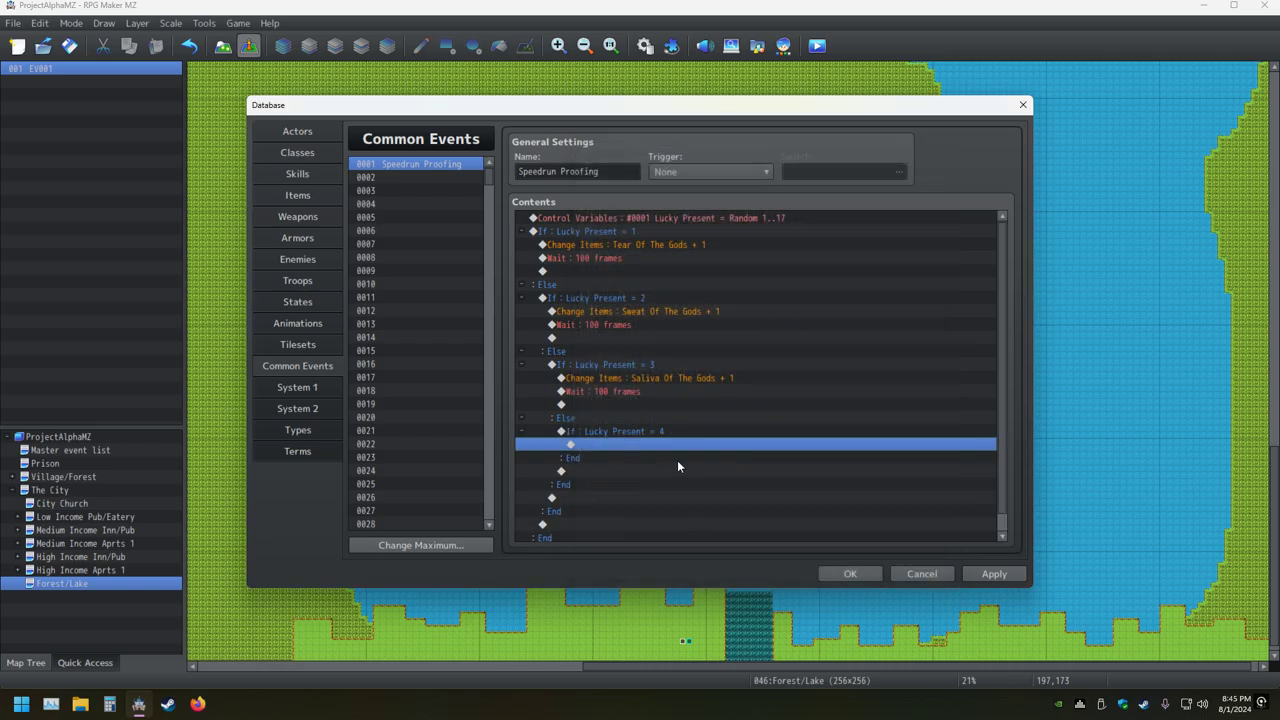
scroll(660, 458, down, 1)
scroll(632, 460, up, 1)
scroll(630, 467, down, 1)
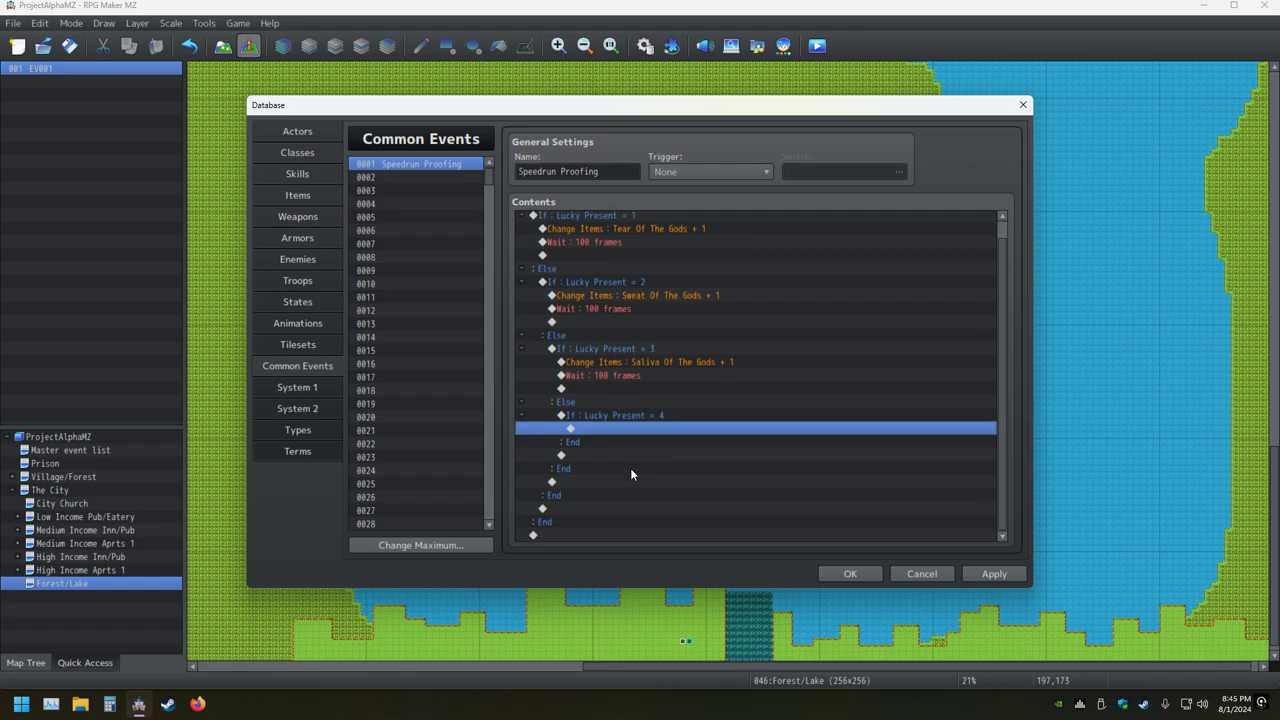
Delete the empty Lucky Present = 4 conditional branch
click(630, 362)
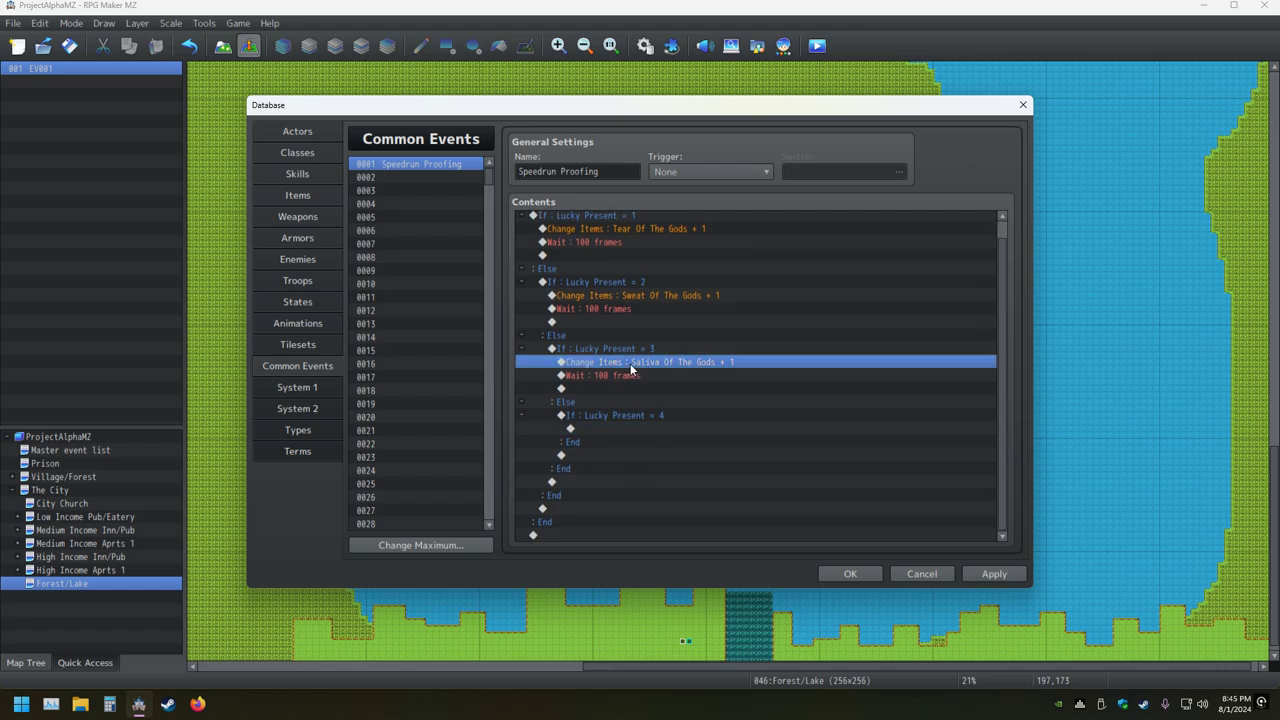
click(593, 428)
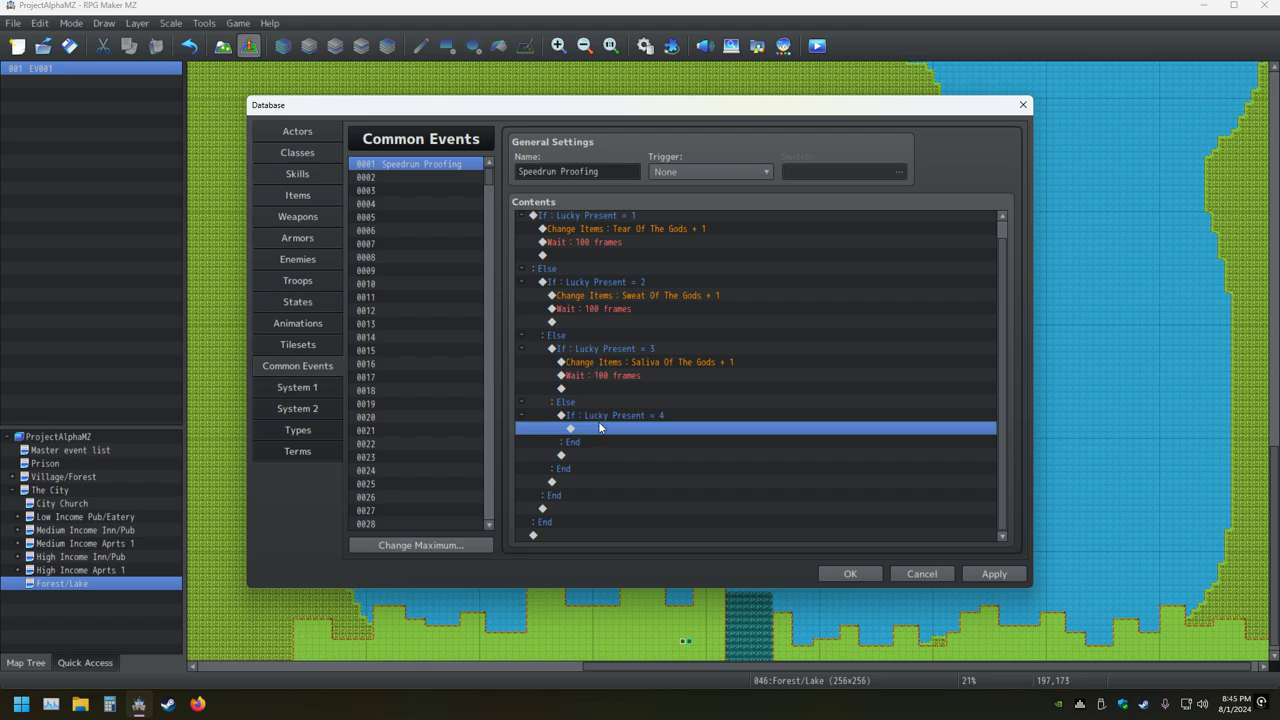
click(598, 416)
key(Delete)
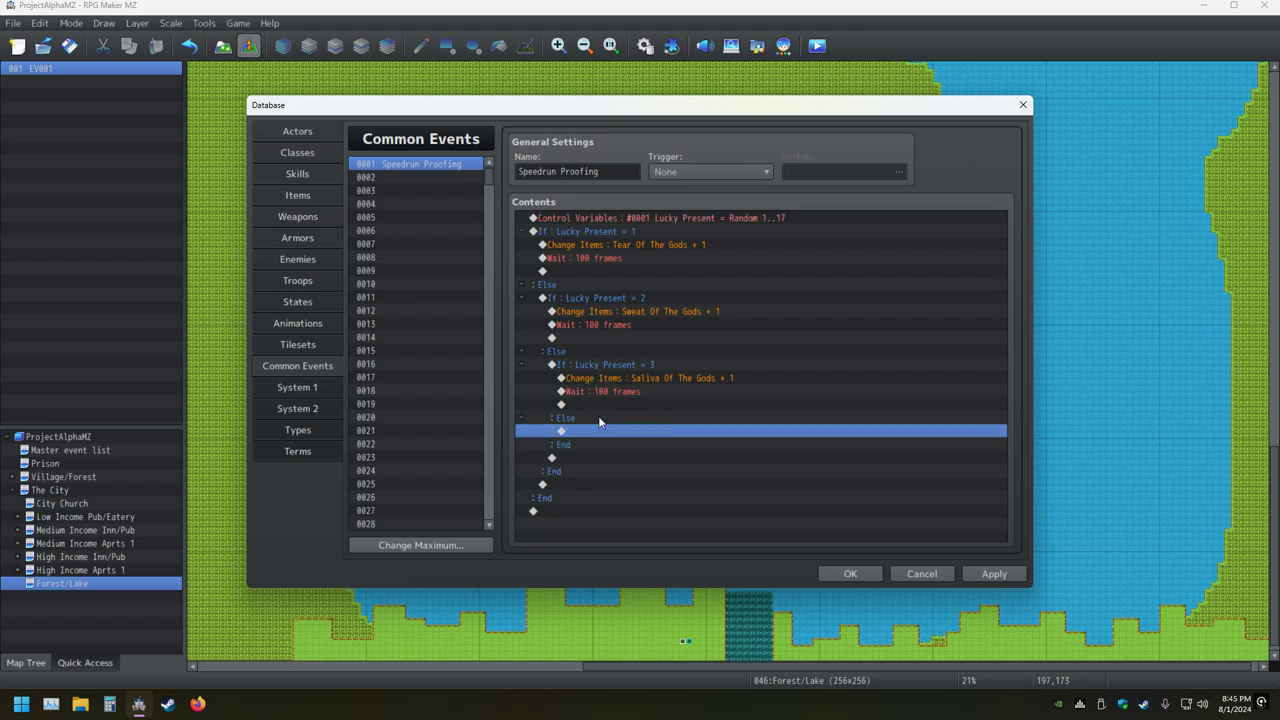
Copy the whole Lucky Present = 3 conditional and paste it inside its own Else branch
click(591, 366)
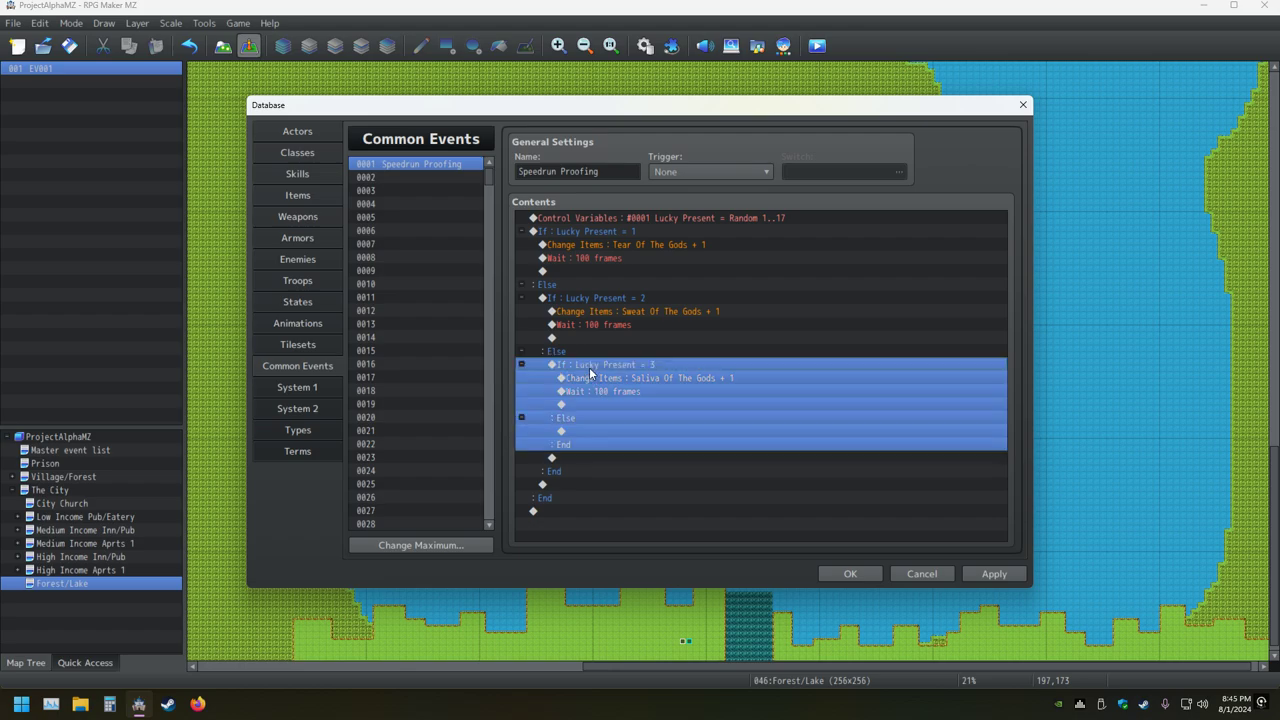
click(590, 431)
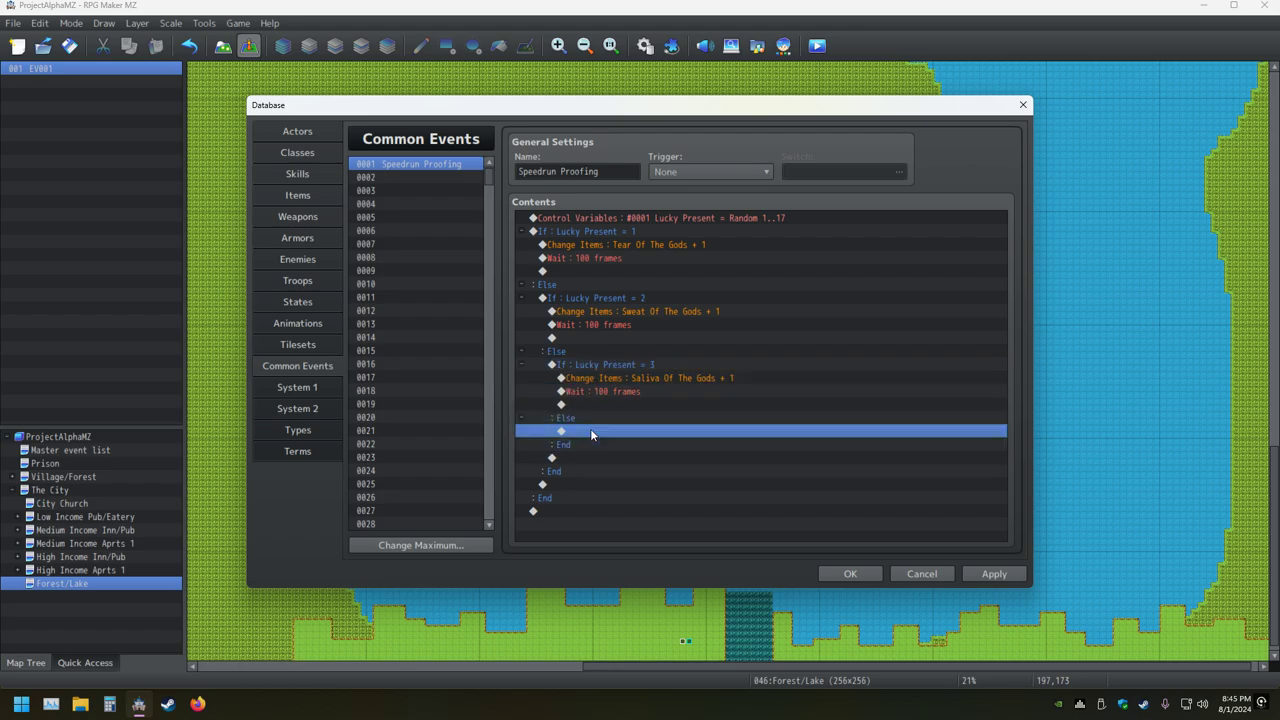
key(ctrl+v)
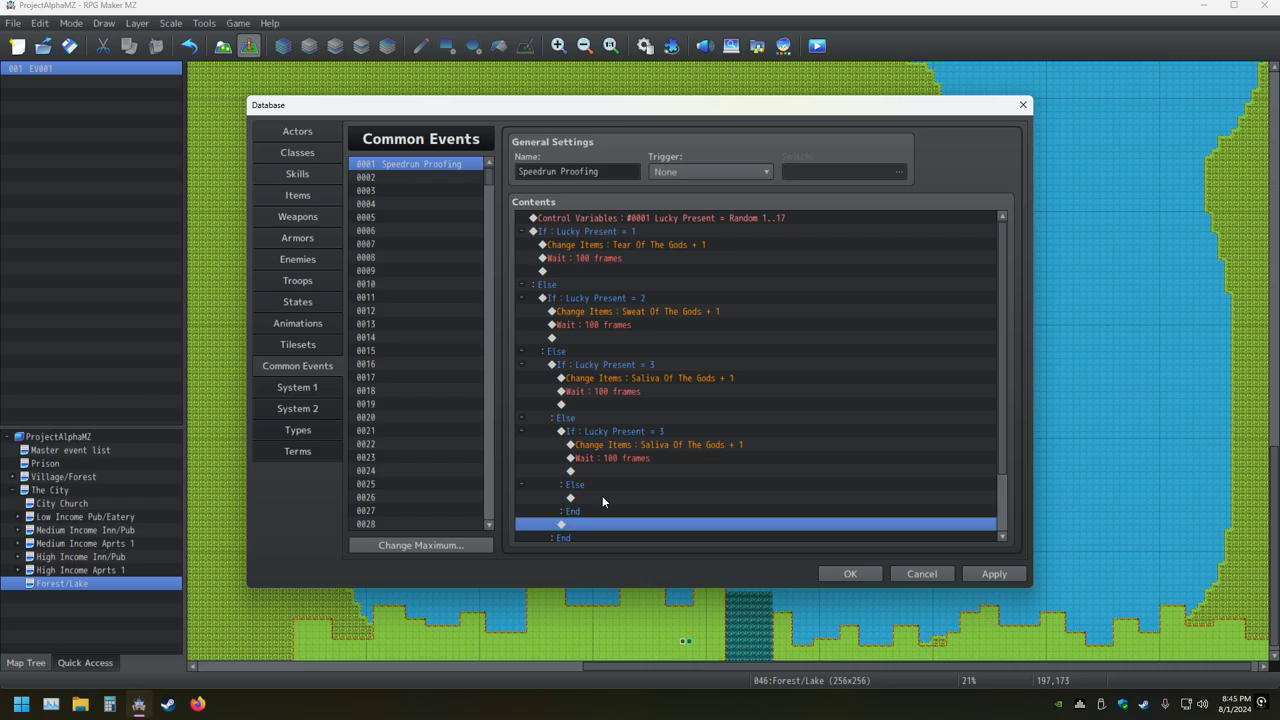
Change the pasted conditional's constant so that it checks Lucky Present = 4
scroll(602, 495, down, 1)
click(600, 408)
key(Insert)
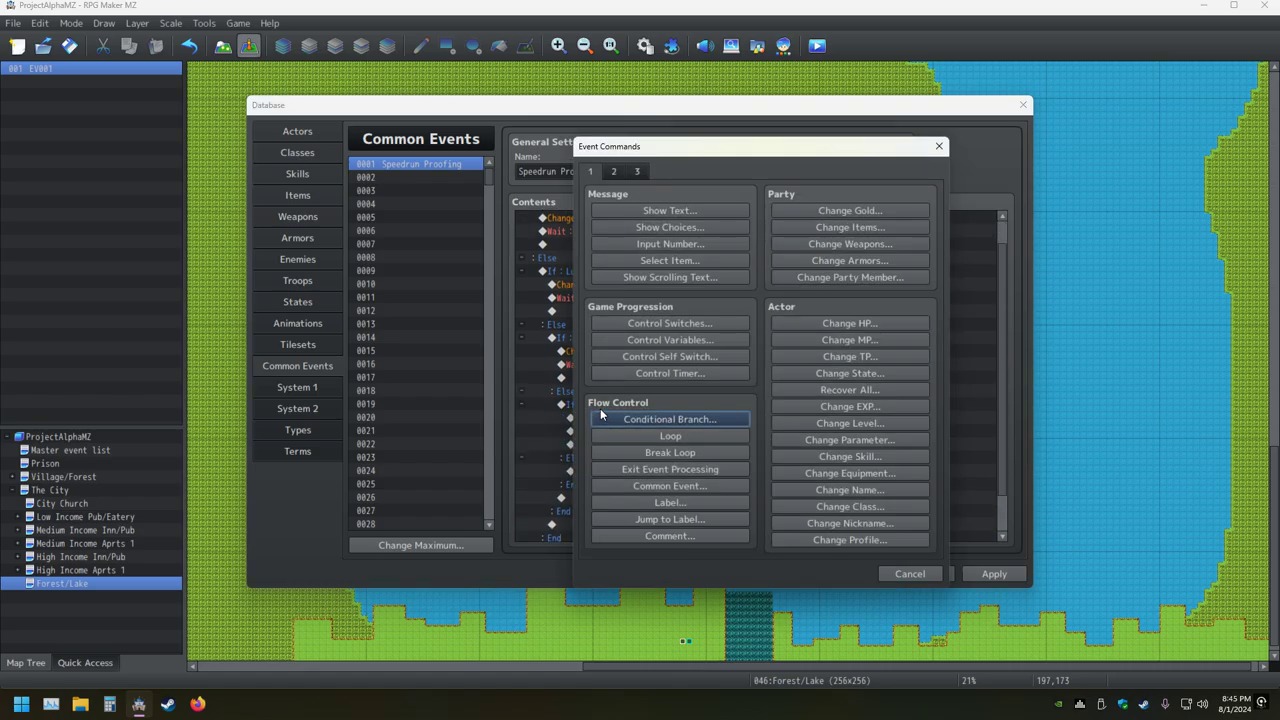
click(601, 418)
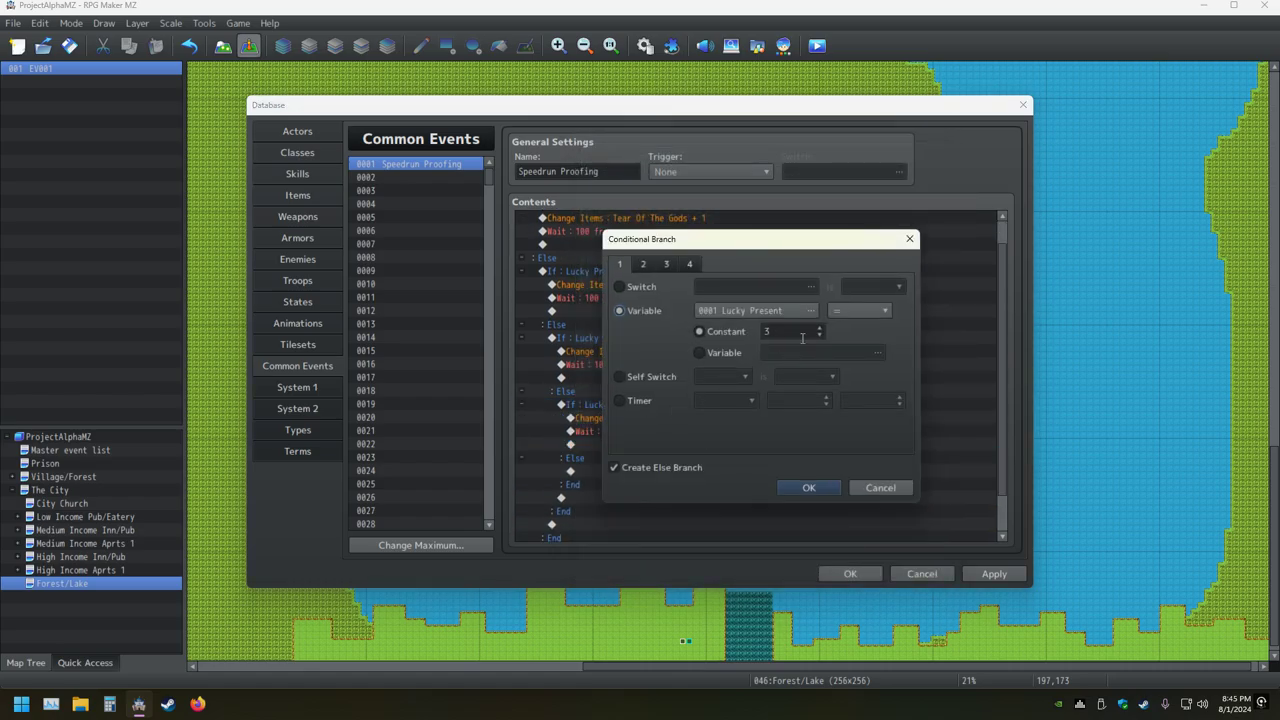
key(BackSpace)
text(4)
key(Return)
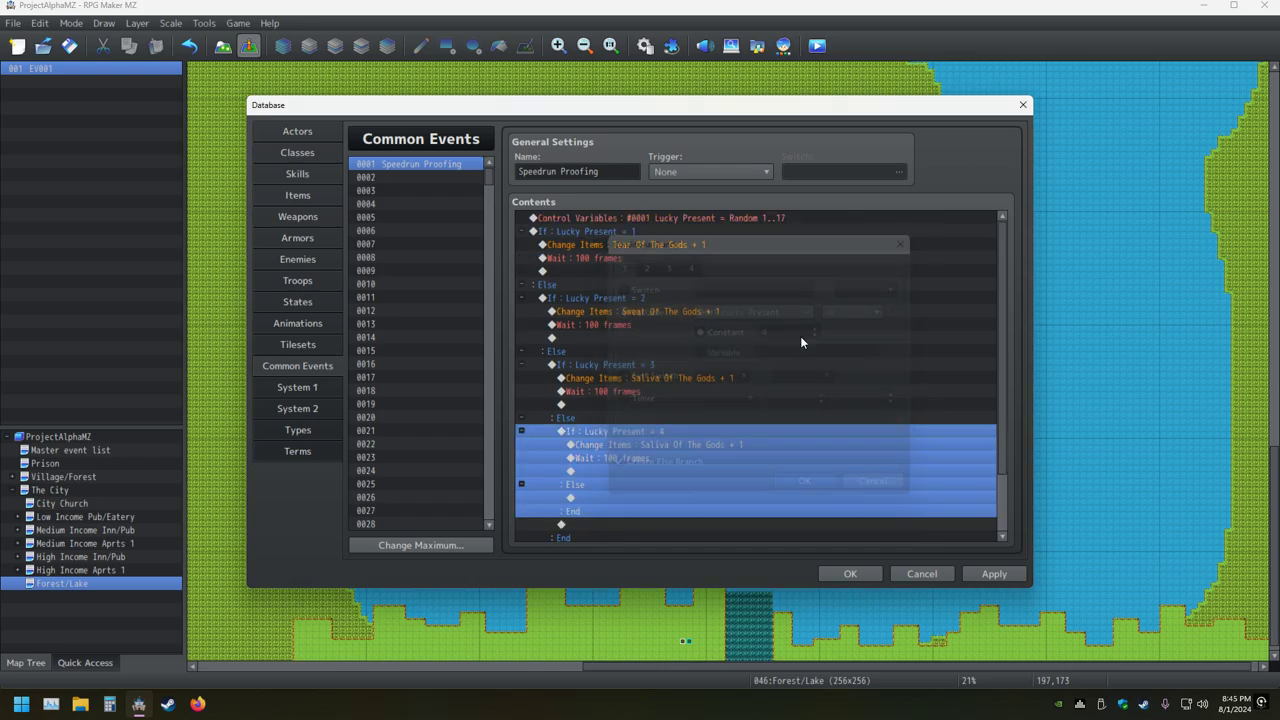
Set the item given in the Lucky Present = 4 branch to Blood Of The Gods
key(Down)
key(Return)
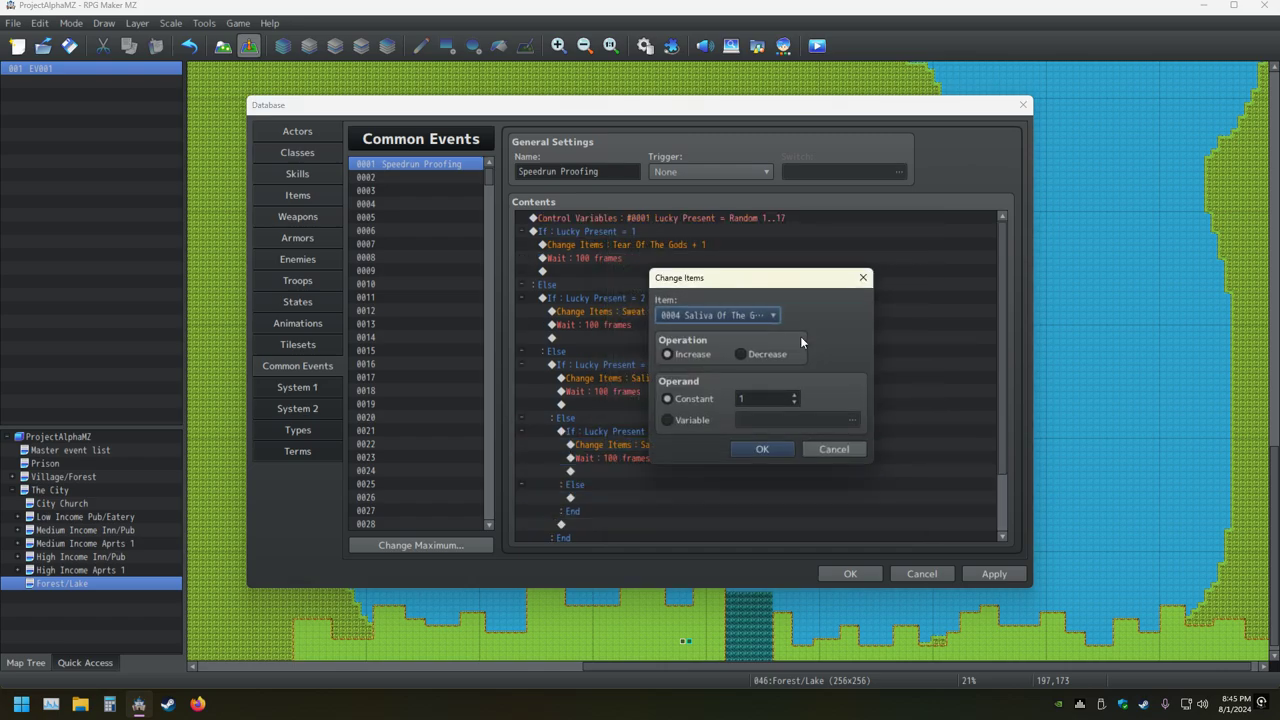
key(Down)
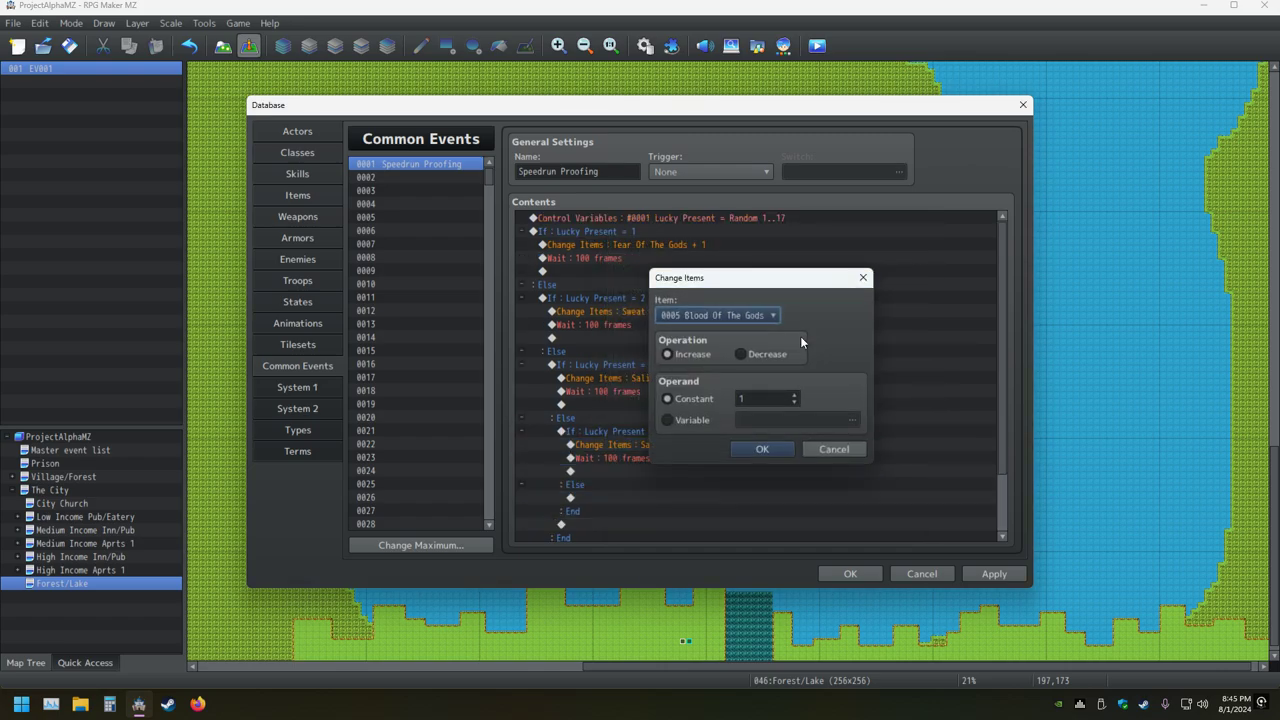
key(Return)
key(Down)
key(Down)
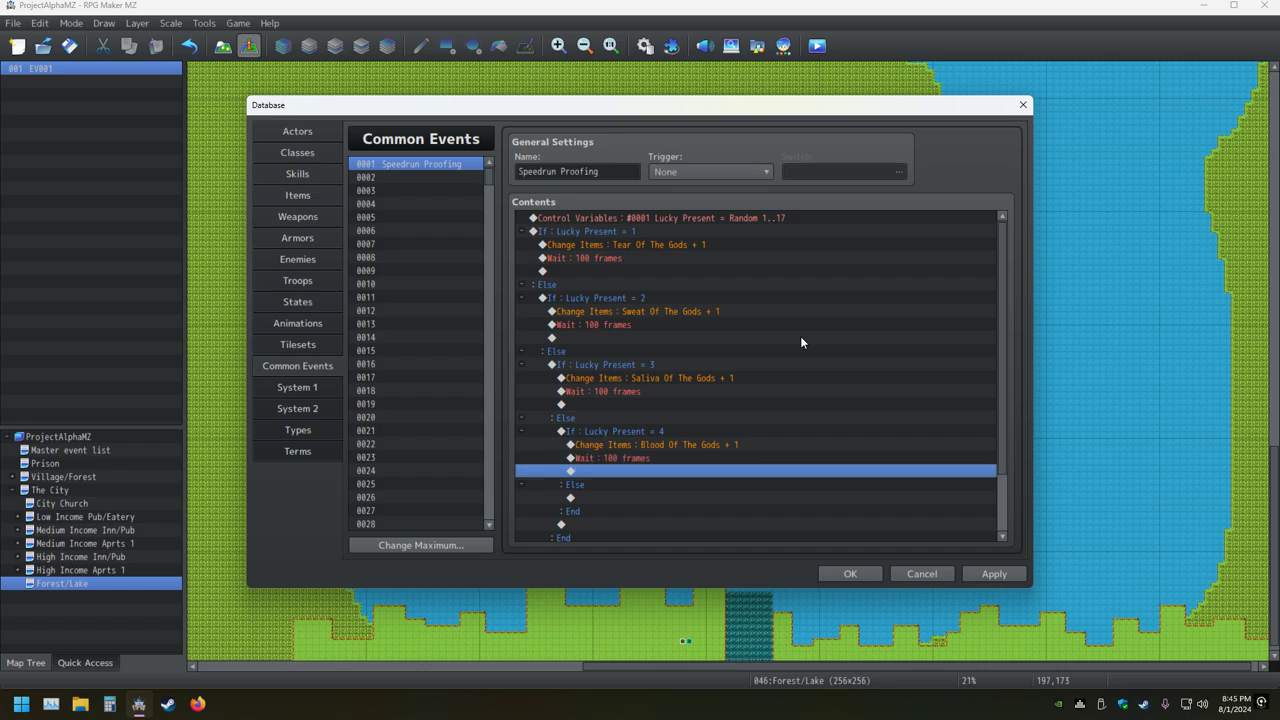
key(ctrl+v)
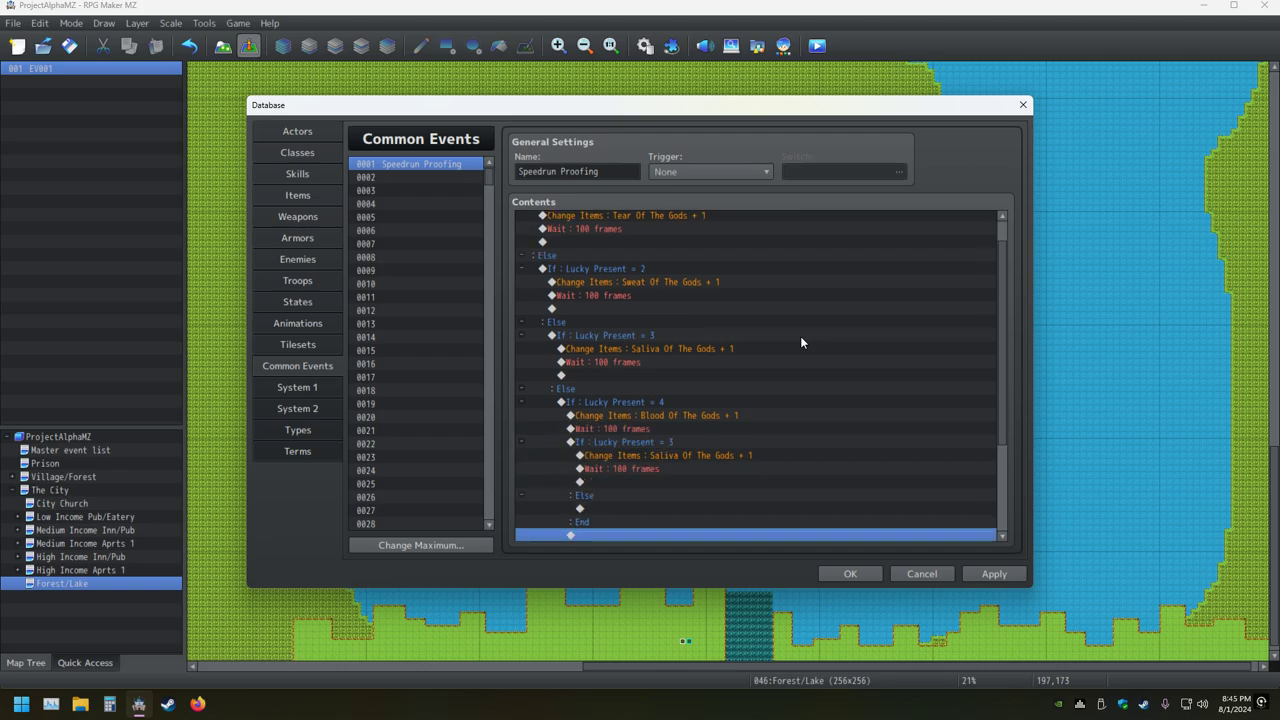
key(Up)
key(Up)
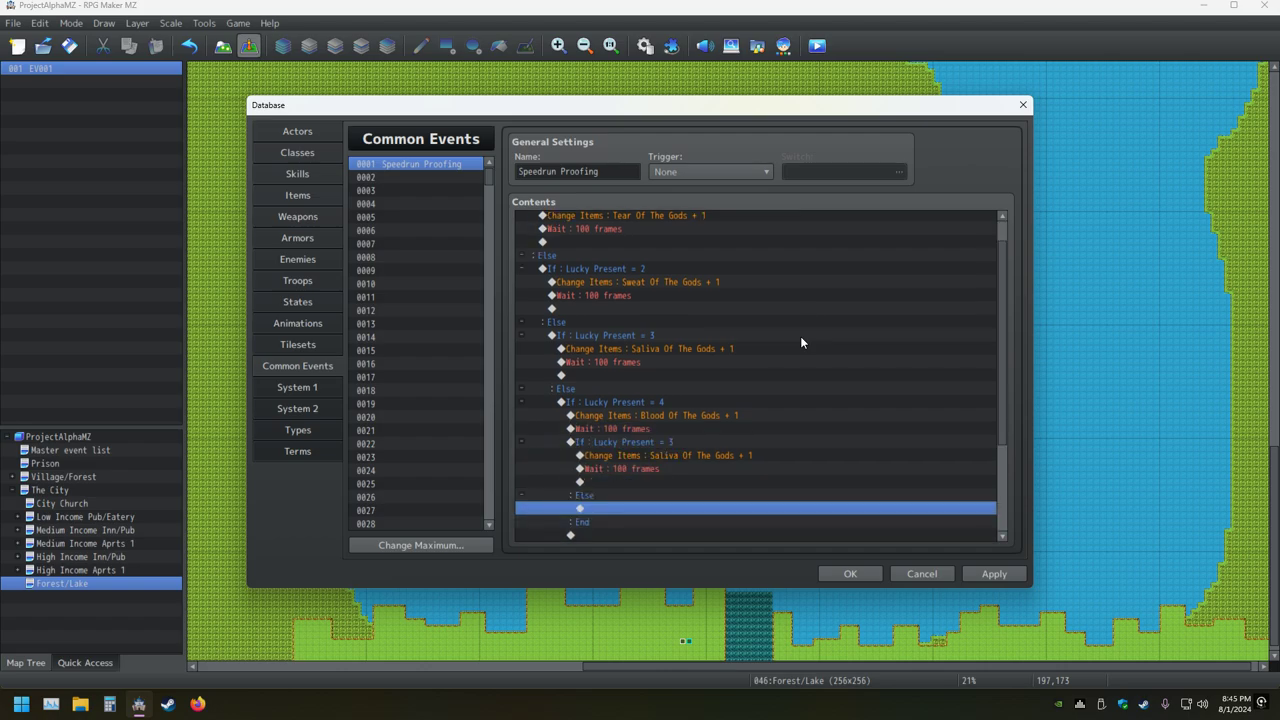
key(Up)
key(Up)
key(Up)
key(Up)
key(Up)
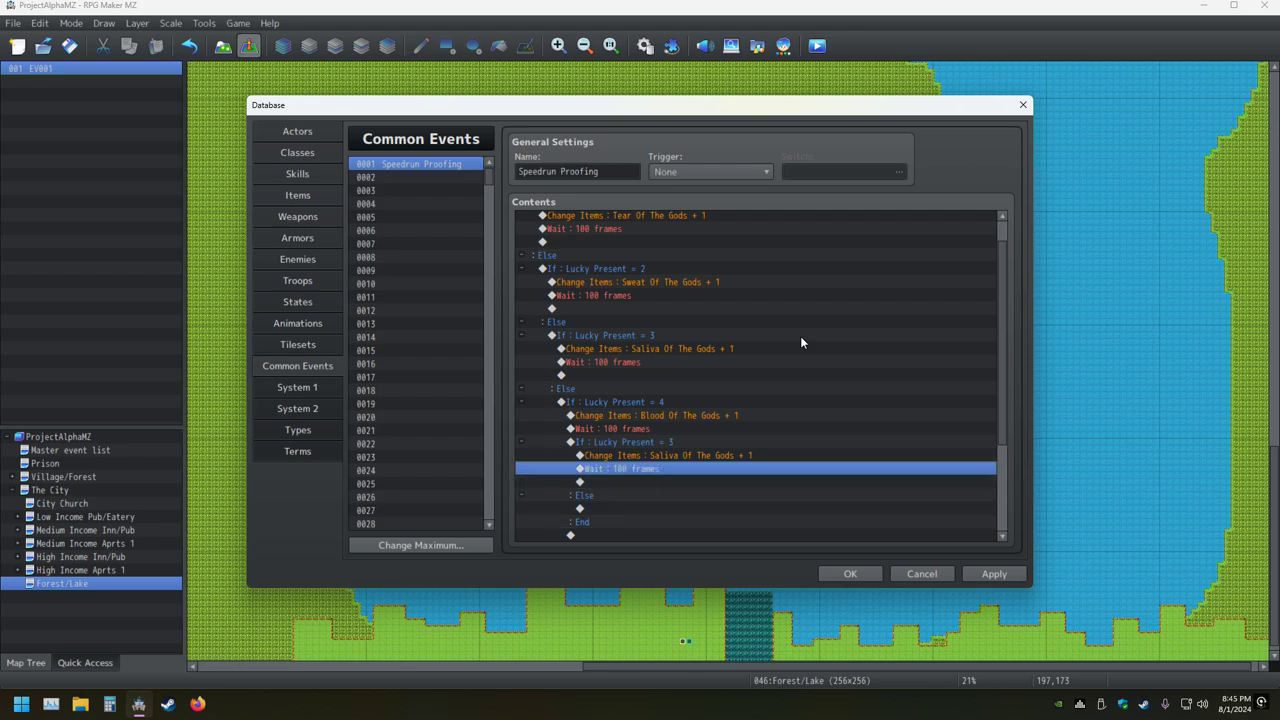
key(Delete)
Paste the copied conditional into the Else of the Lucky Present = 4 branch and make it check Lucky Present = 5
key(Down)
key(Down)
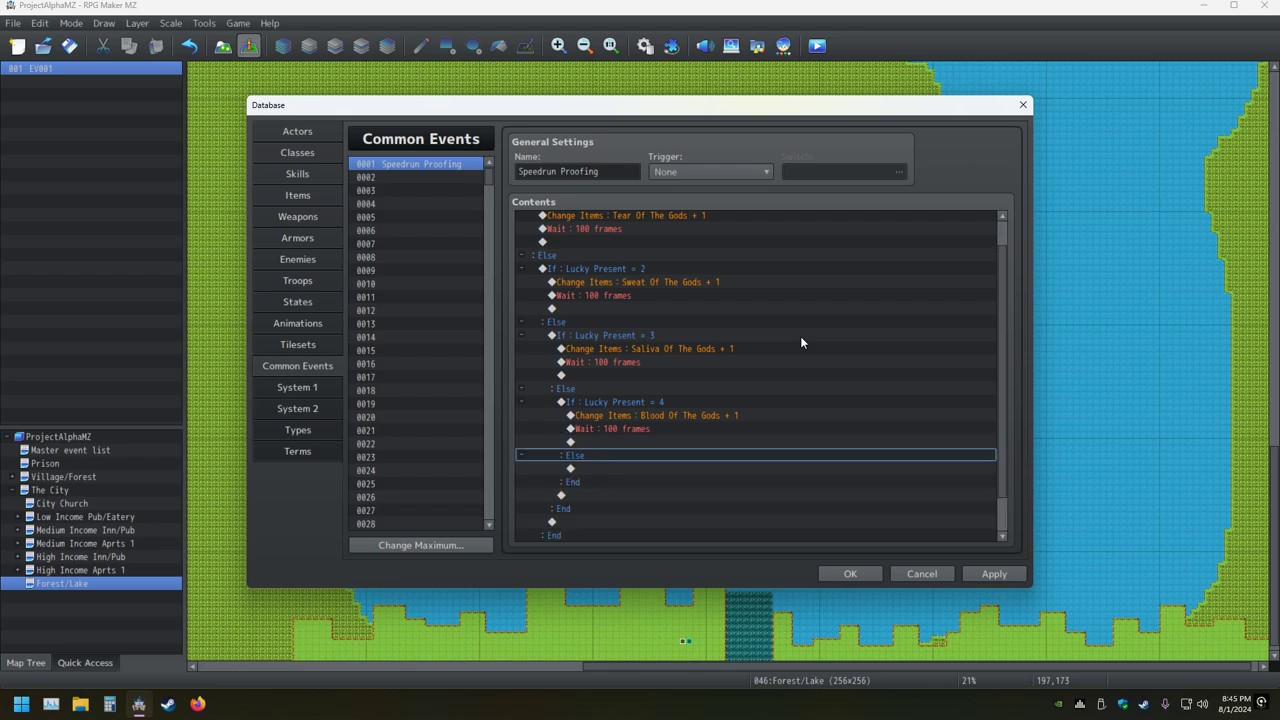
key(ctrl+v)
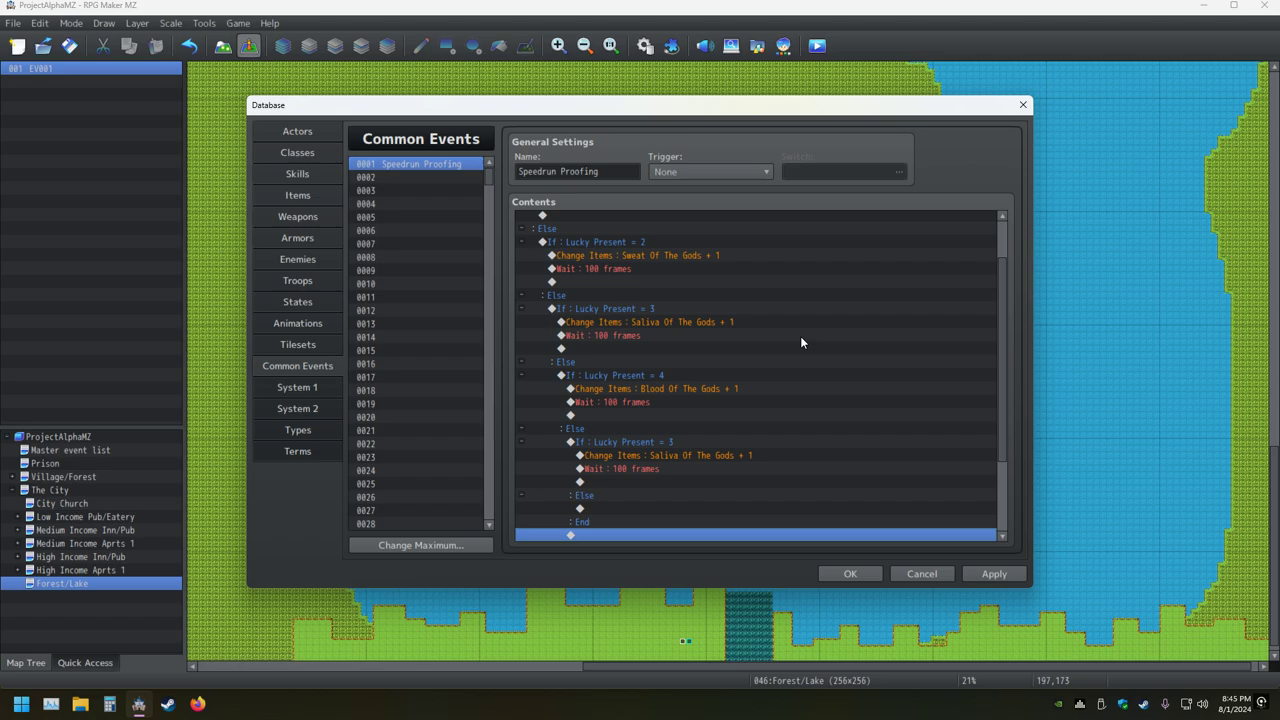
key(Up)
key(Up)
key(Up)
key(Up)
key(Up)
key(Up)
key(Up)
key(Return)
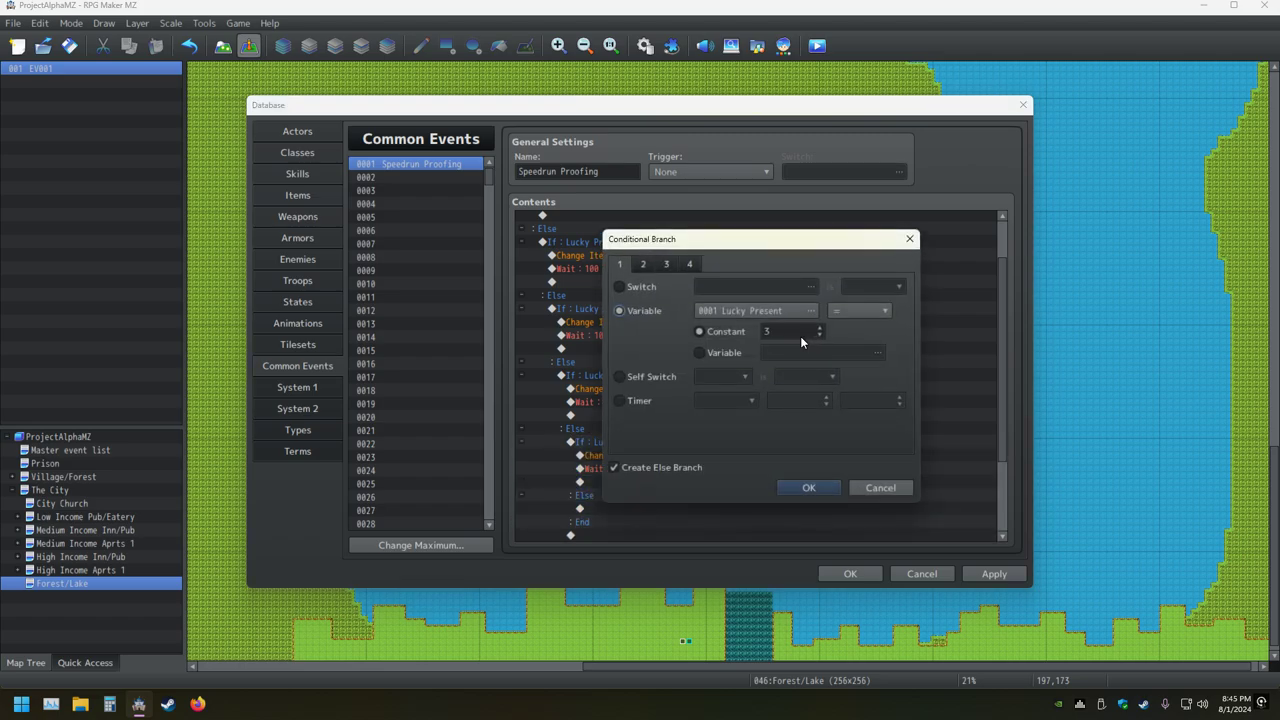
click(800, 485)
Set the item given in the Lucky Present = 5 branch to Healing Salve
double_click(688, 455)
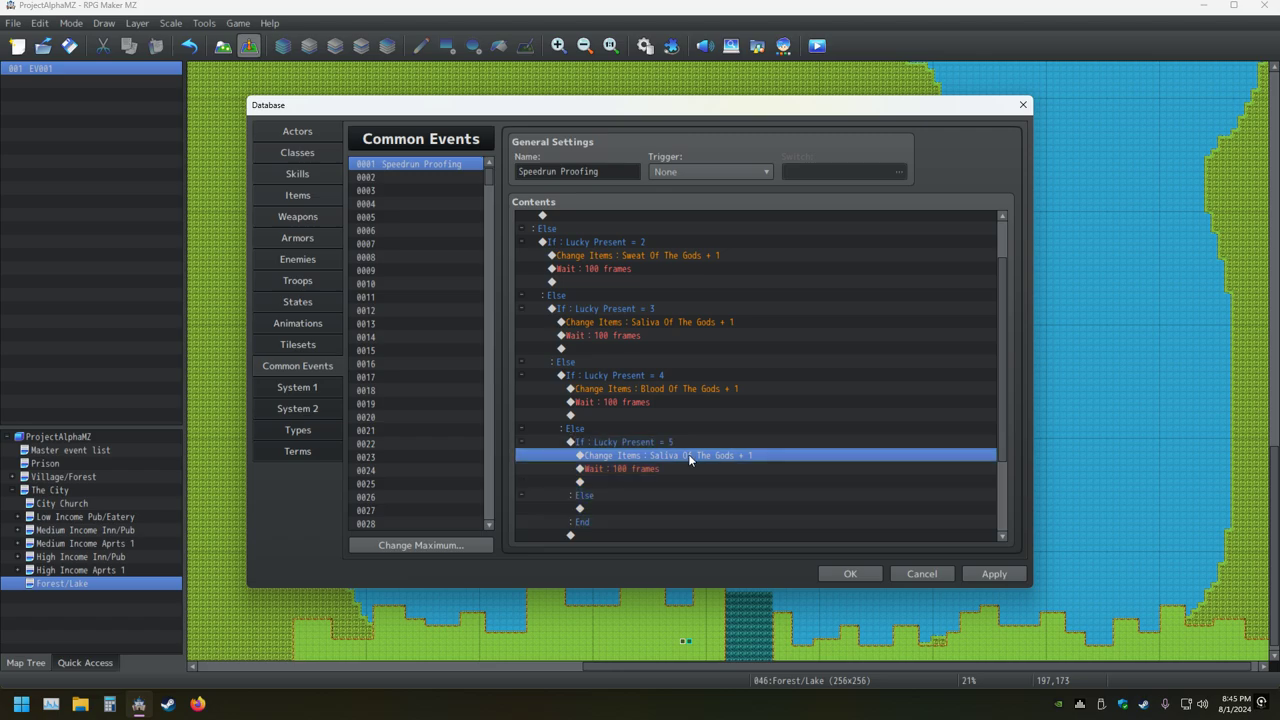
scroll(744, 315, down, 1)
scroll(744, 316, down, 1)
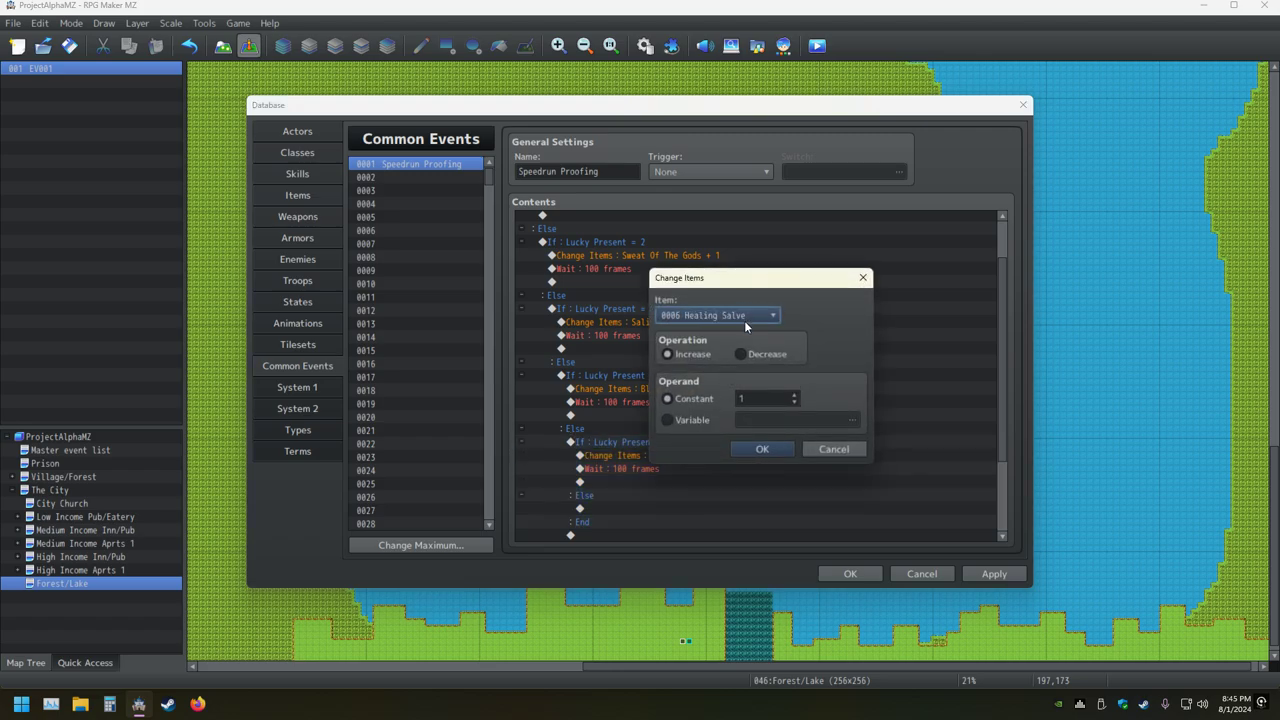
click(768, 449)
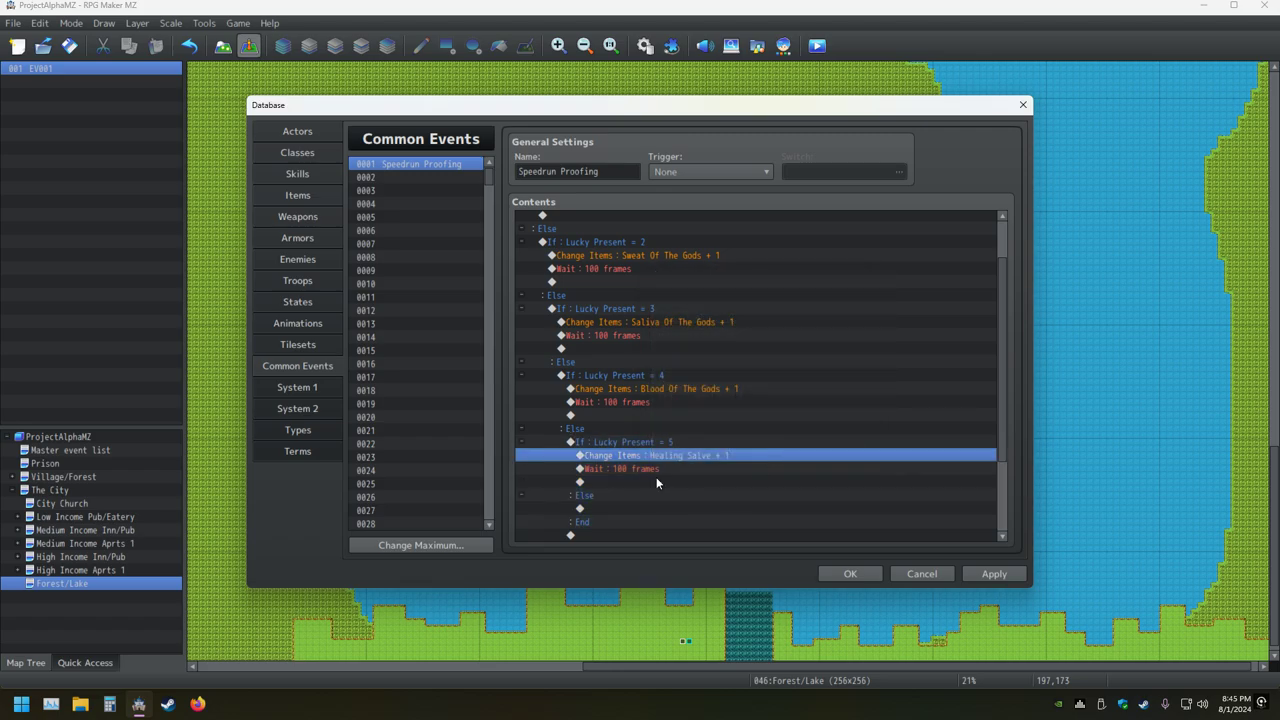
Paste the copied conditional into the Else of the Lucky Present = 5 branch and make it check Lucky Present = 6
click(615, 485)
click(615, 509)
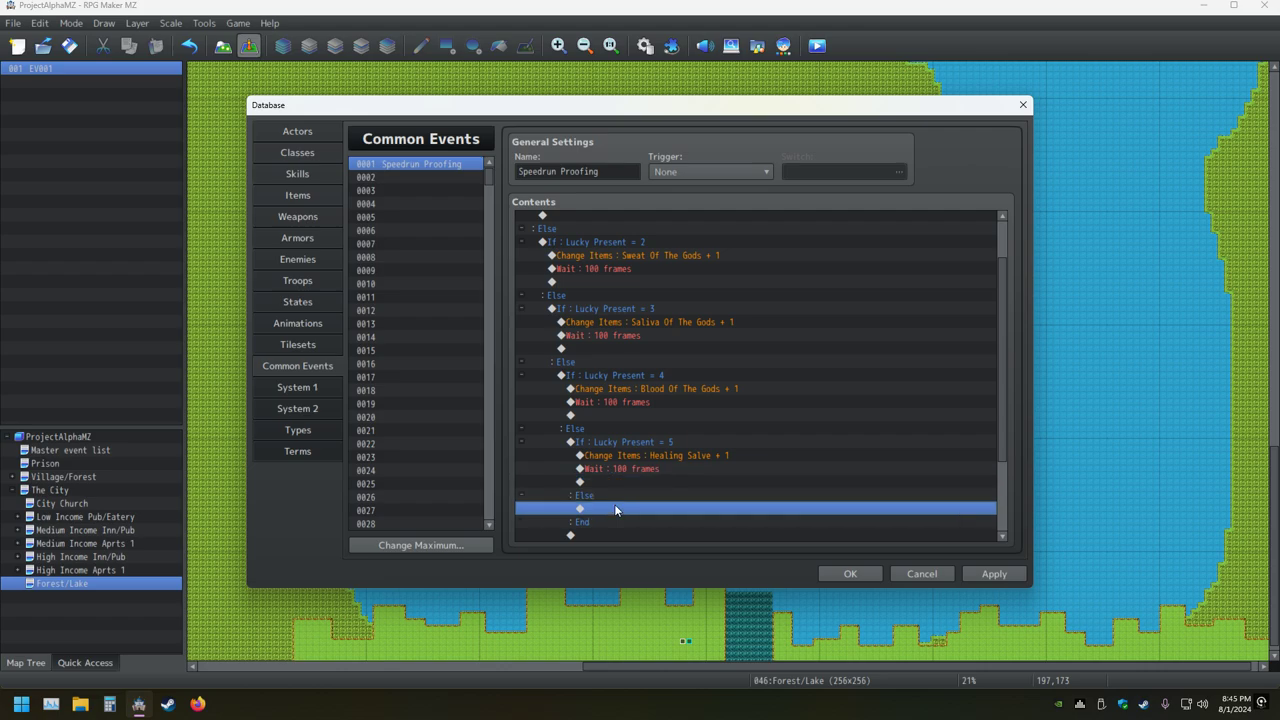
key(ctrl+v)
double_click(651, 441)
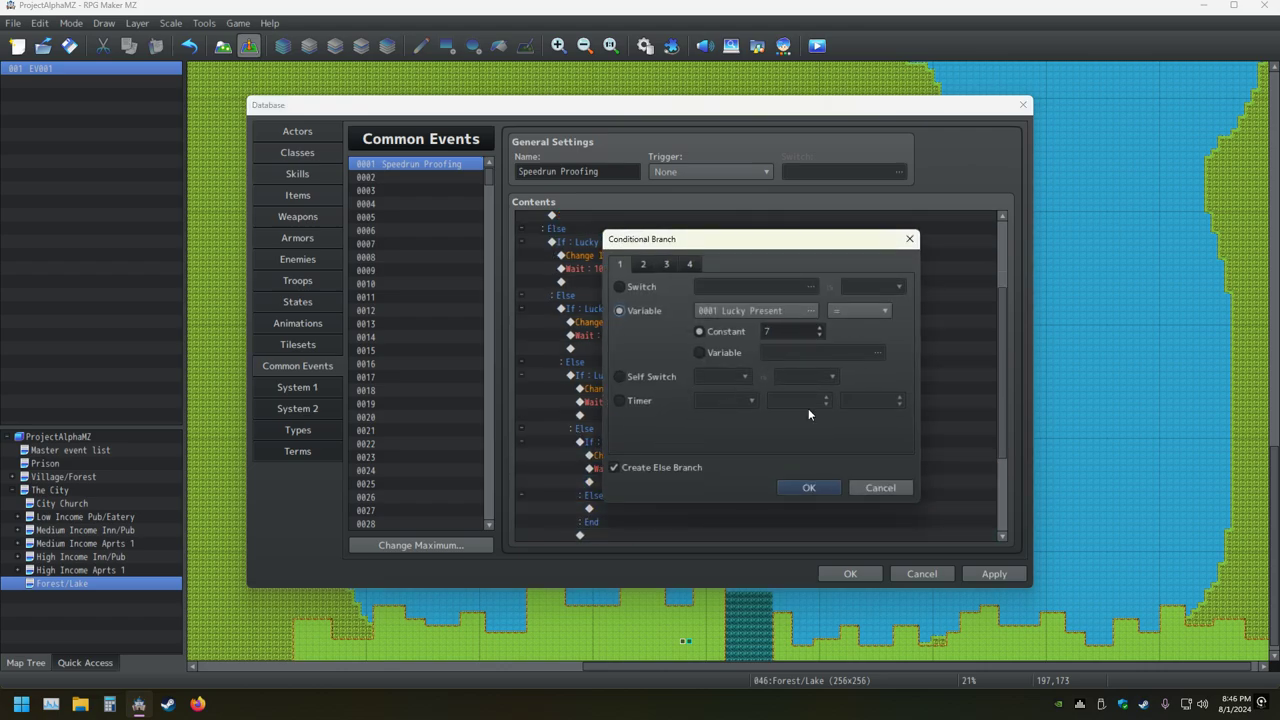
click(809, 487)
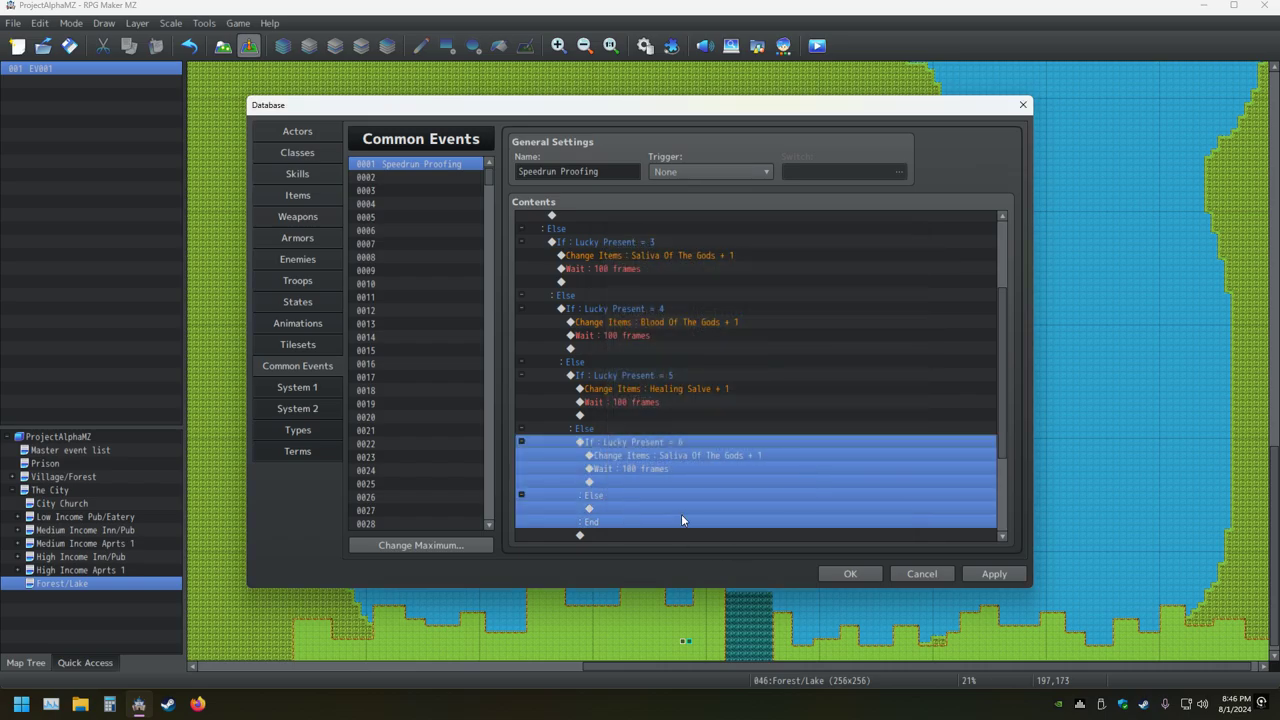
Set the item given in the Lucky Present = 6 branch to Dope/Size
click(666, 454)
key(Insert)
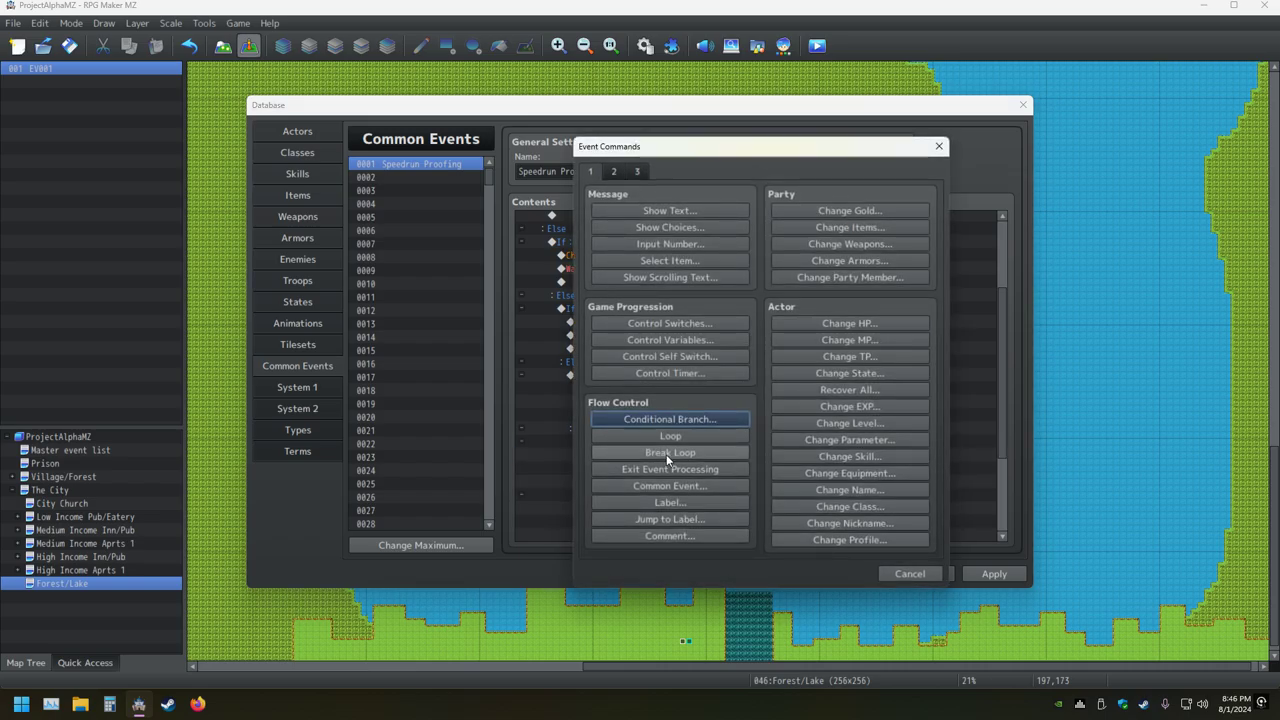
key(Escape)
double_click(665, 455)
click(767, 318)
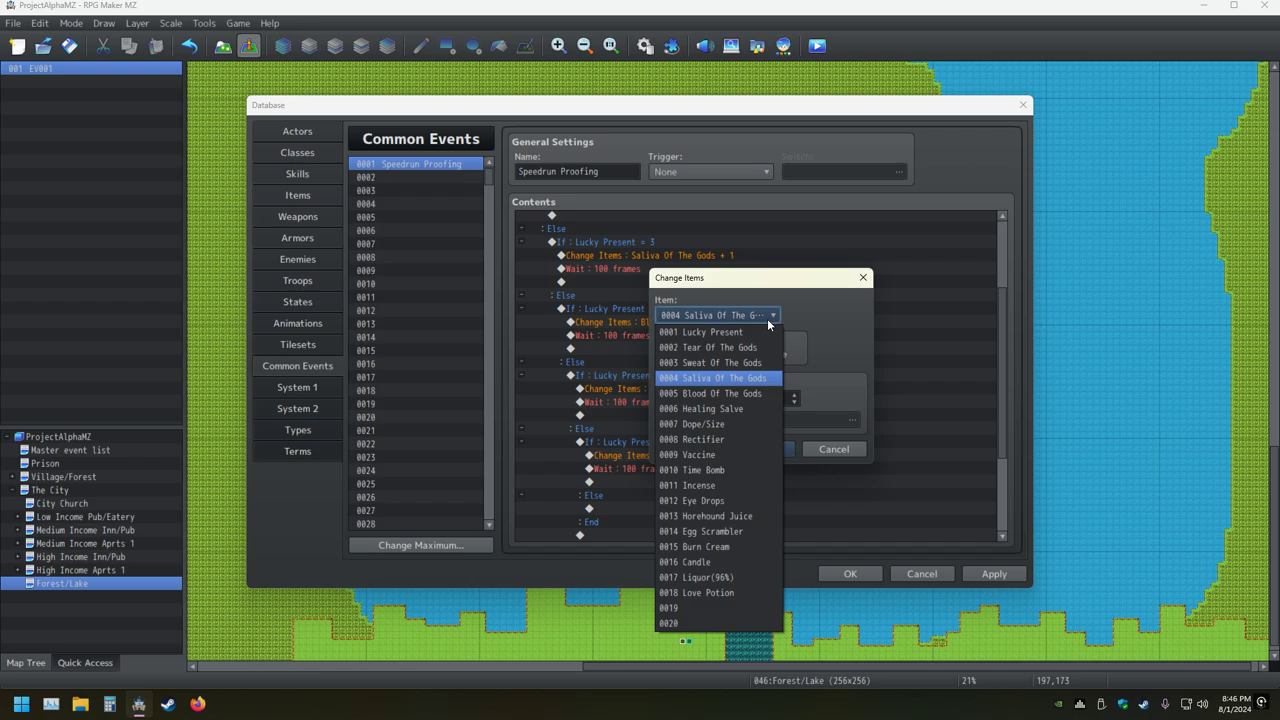
click(745, 424)
click(760, 448)
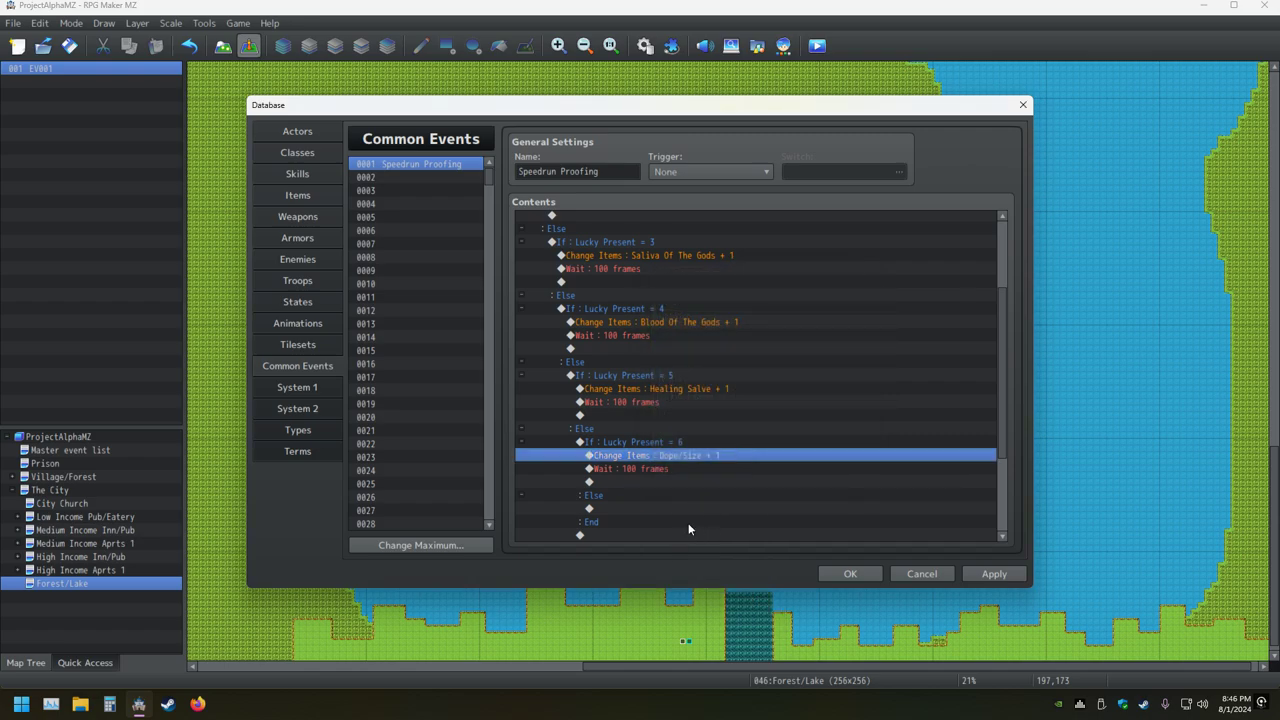
Paste the copied conditional into the Else of the Lucky Present = 6 branch and make it check Lucky Present = 7
click(624, 509)
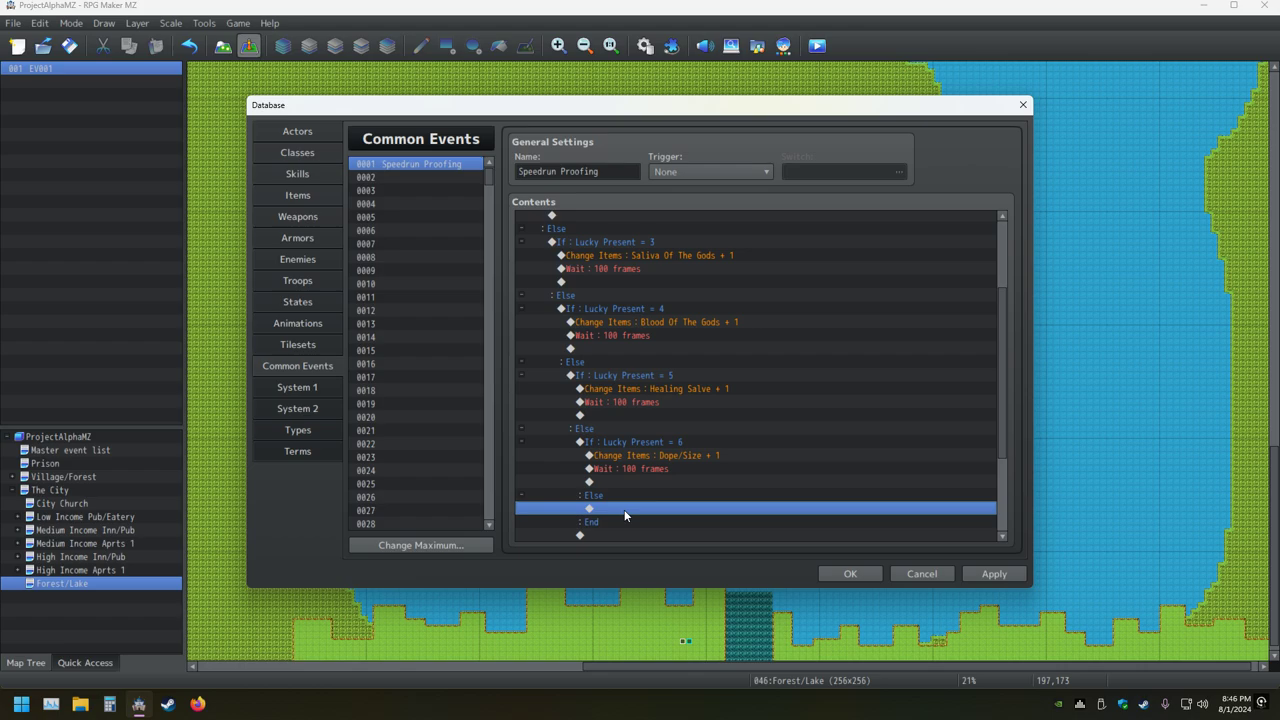
key(ctrl+v)
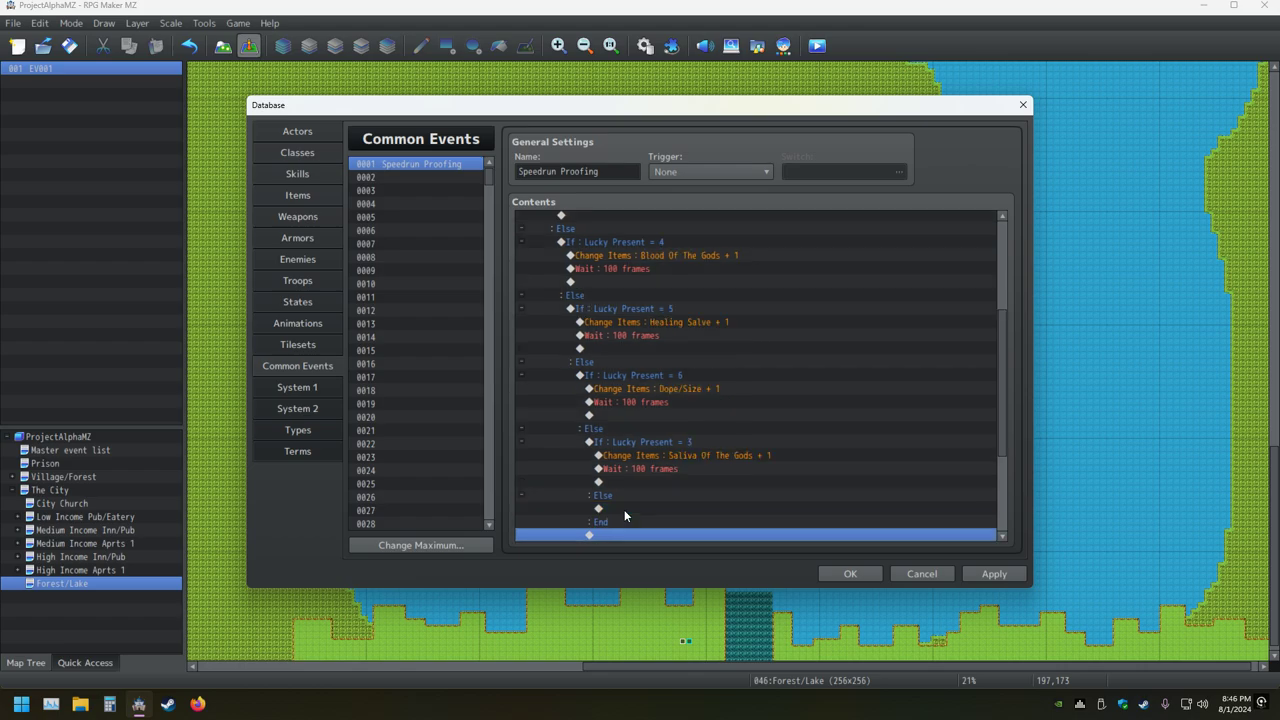
scroll(636, 501, down, 4)
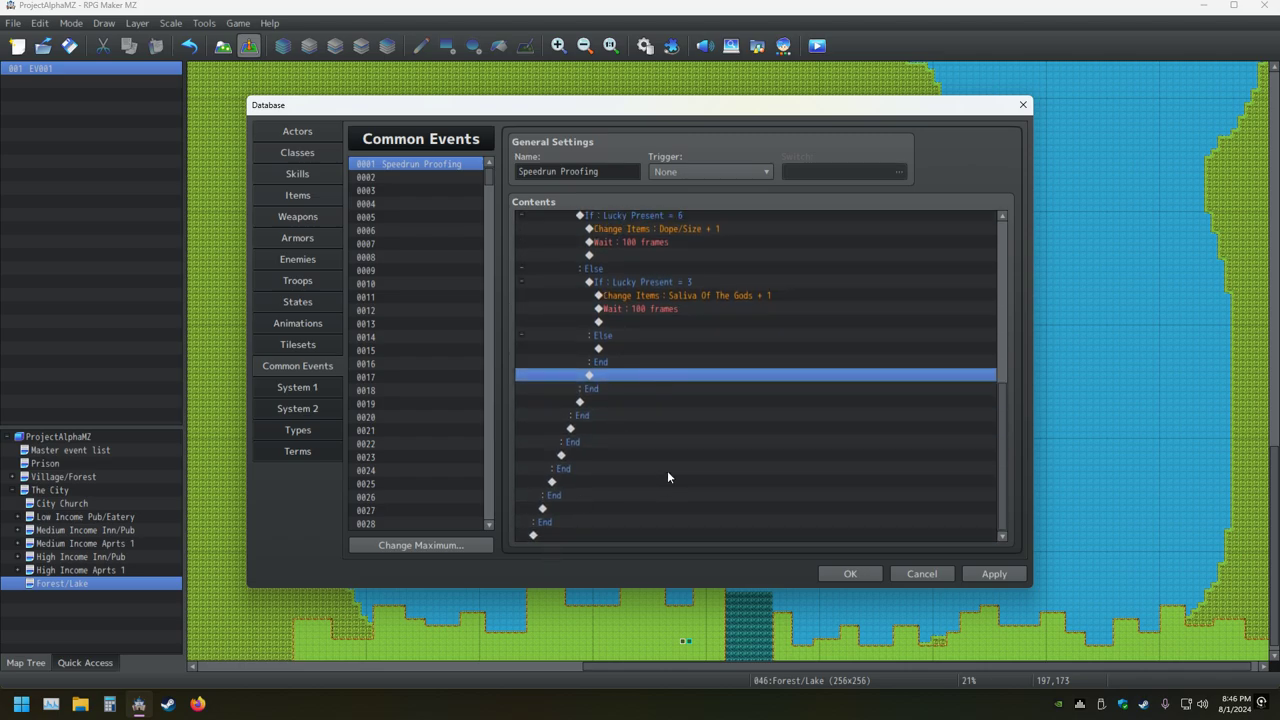
click(654, 287)
double_click(648, 284)
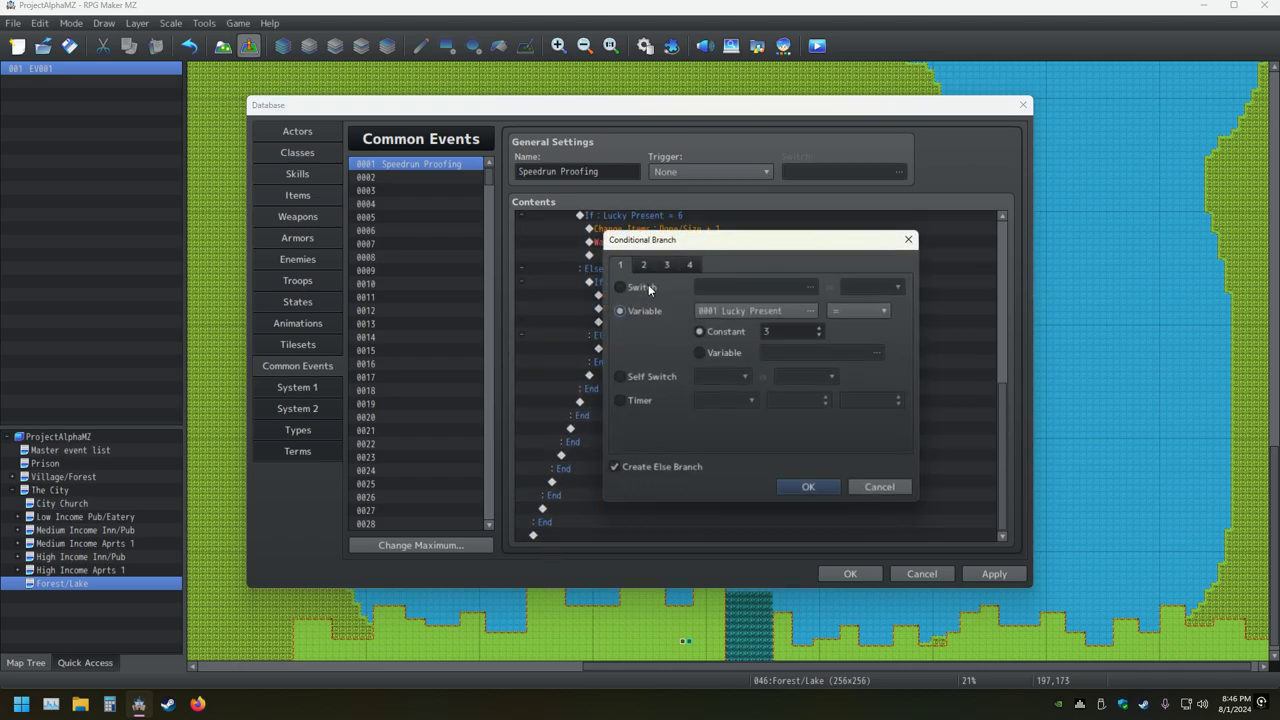
double_click(796, 330)
drag(772, 247, 896, 256)
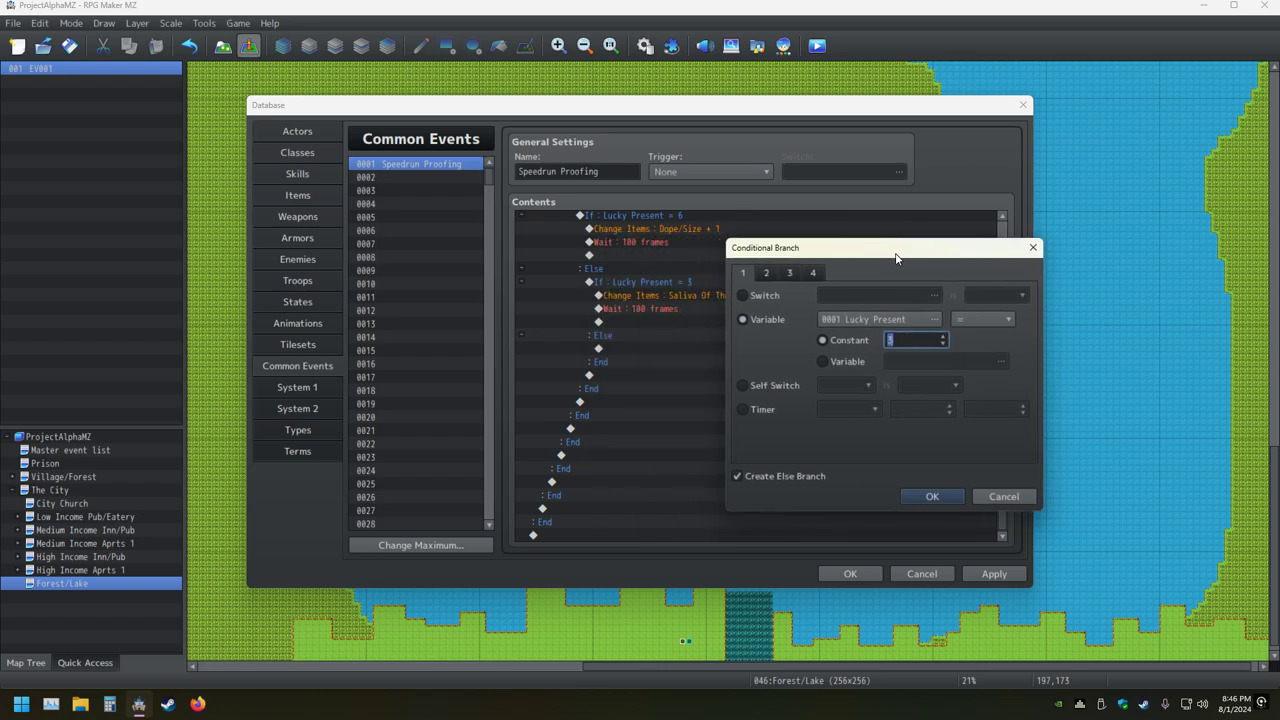
text(7)
key(Return)
Set the item given in the Lucky Present = 7 branch to Rectifier
key(Down)
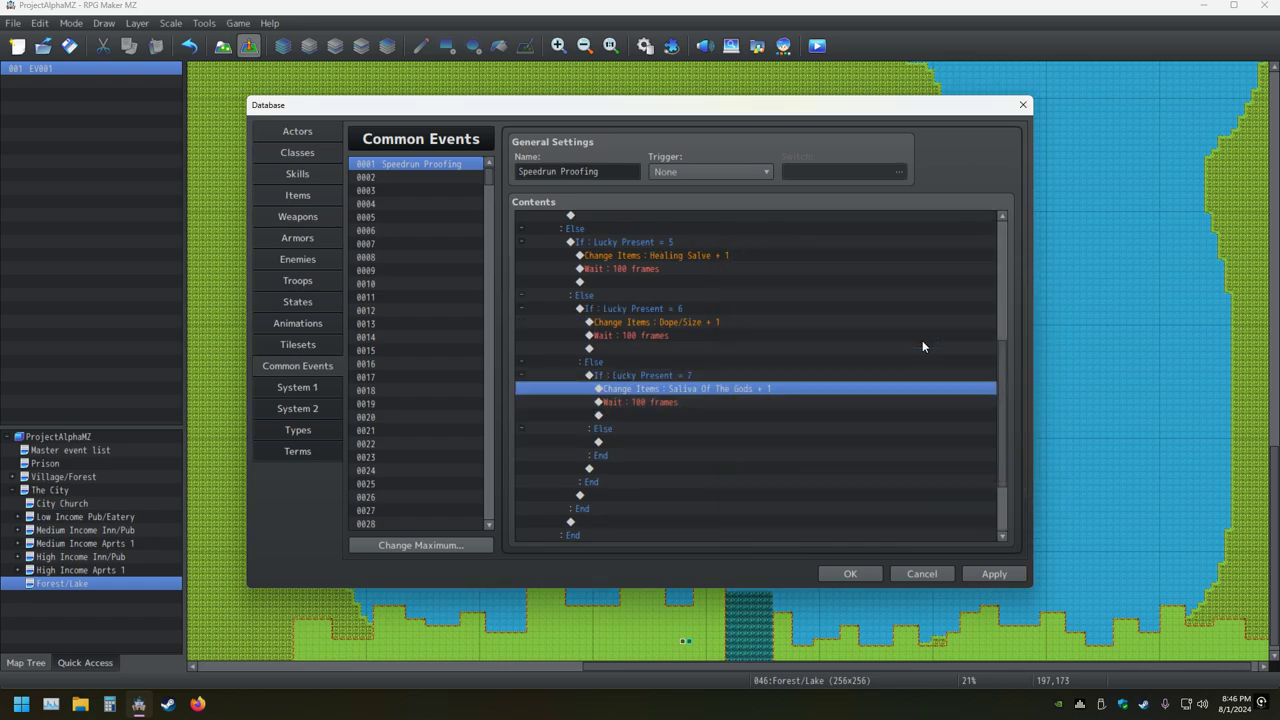
key(Return)
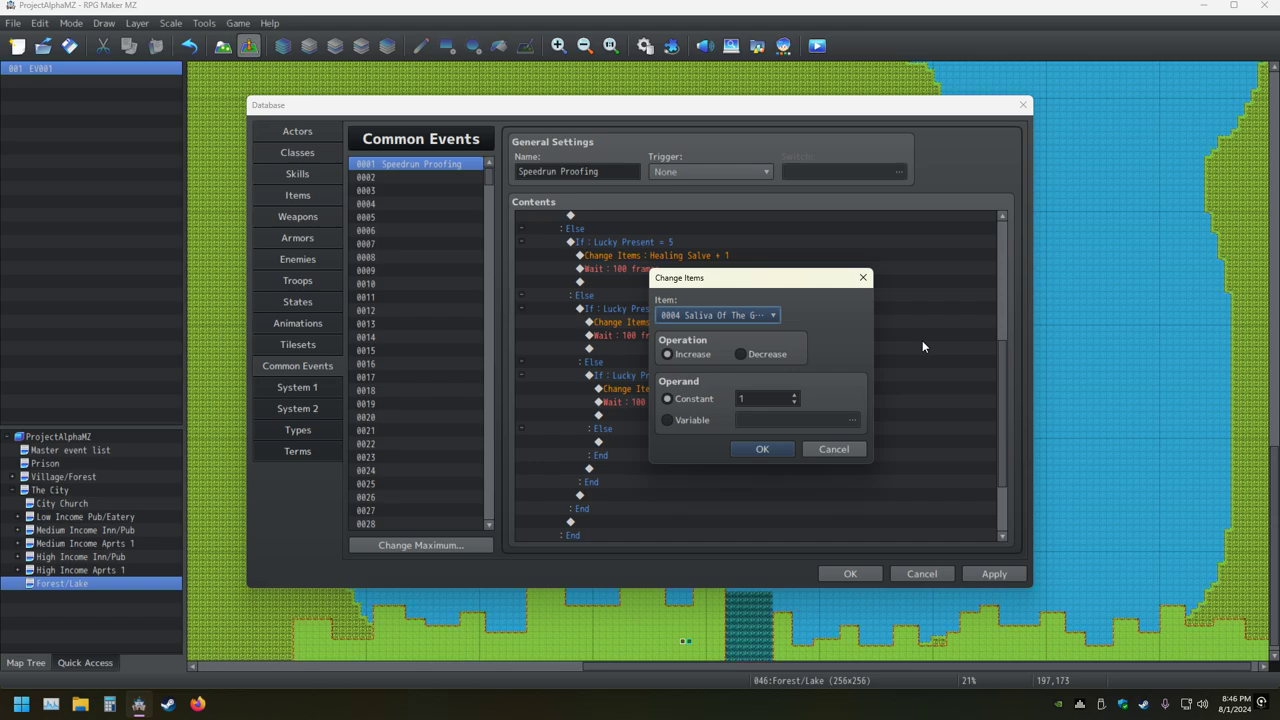
key(Down)
key(Down)
key(Down)
key(Down)
key(Return)
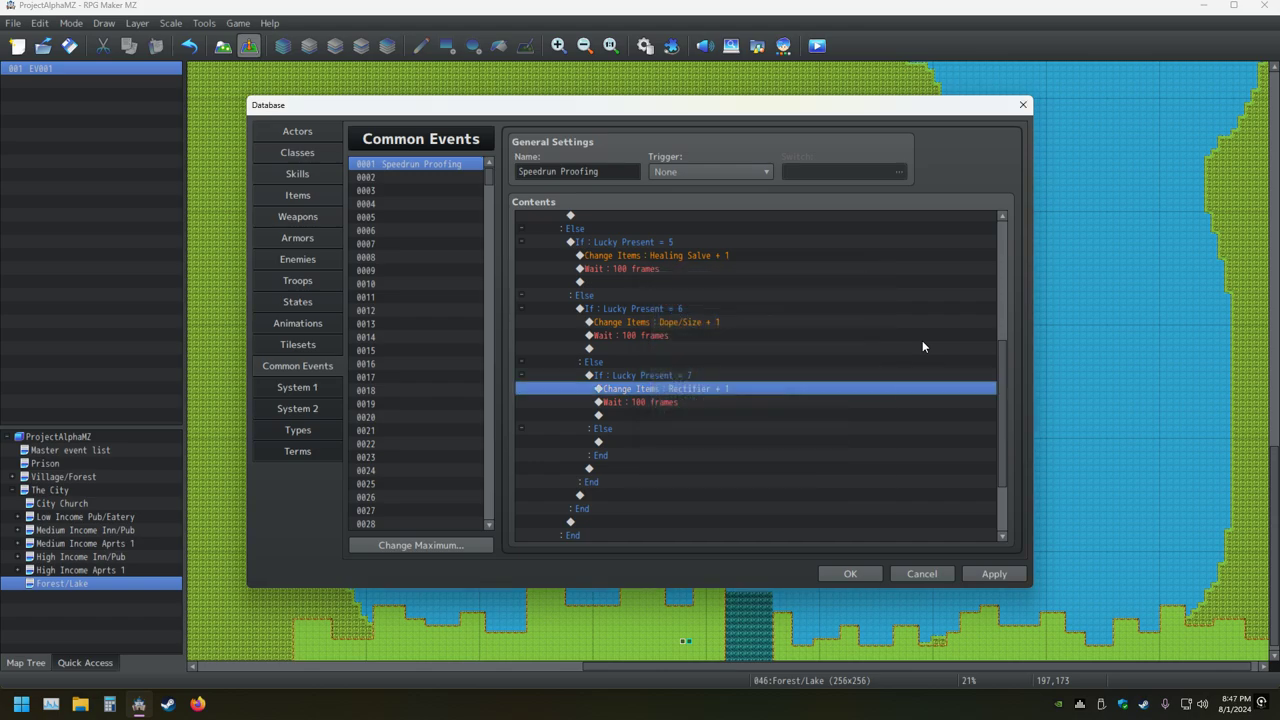
Paste the copied conditional into the Else of the Lucky Present = 7 branch
key(Down)
key(Down)
key(Down)
key(Down)
key(ctrl+v)
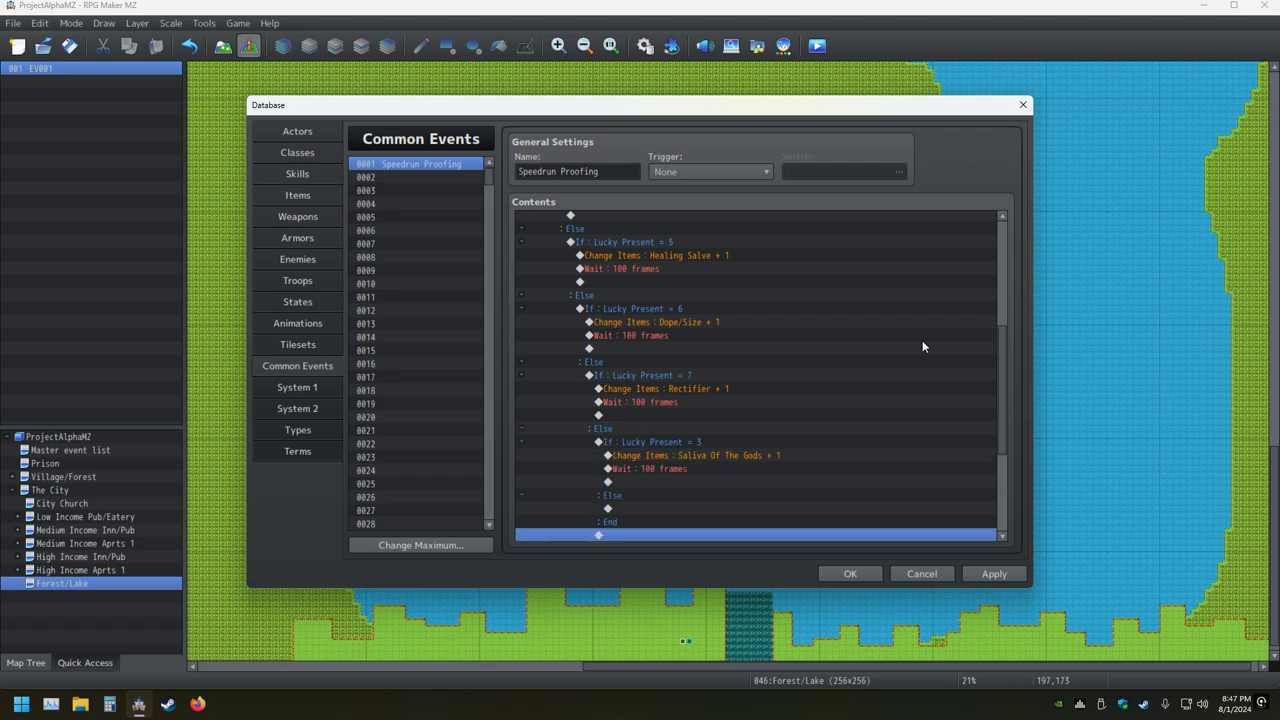
Change the constant of the conditional nested under Lucky Present = 7 so that it checks Lucky Present = 8
key(Up)
key(Up)
key(Up)
key(Up)
key(Up)
key(Up)
key(Up)
key(Return)
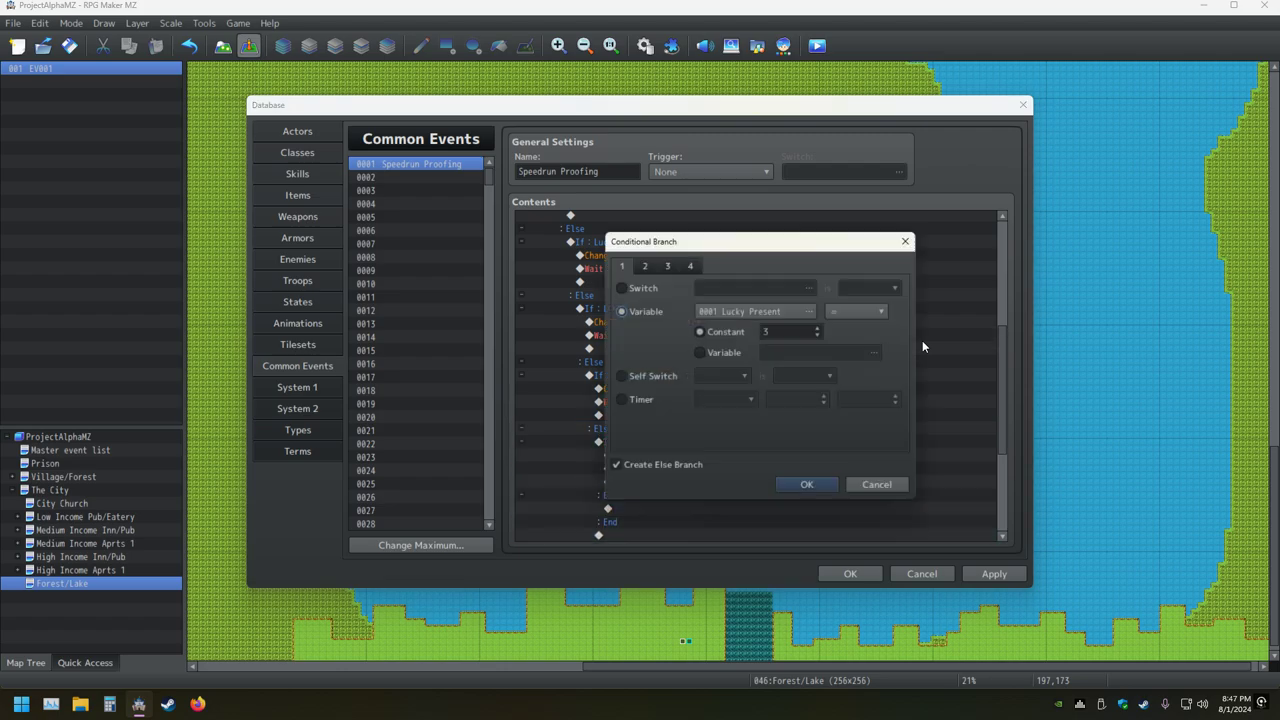
click(818, 328)
click(818, 328)
click(818, 328)
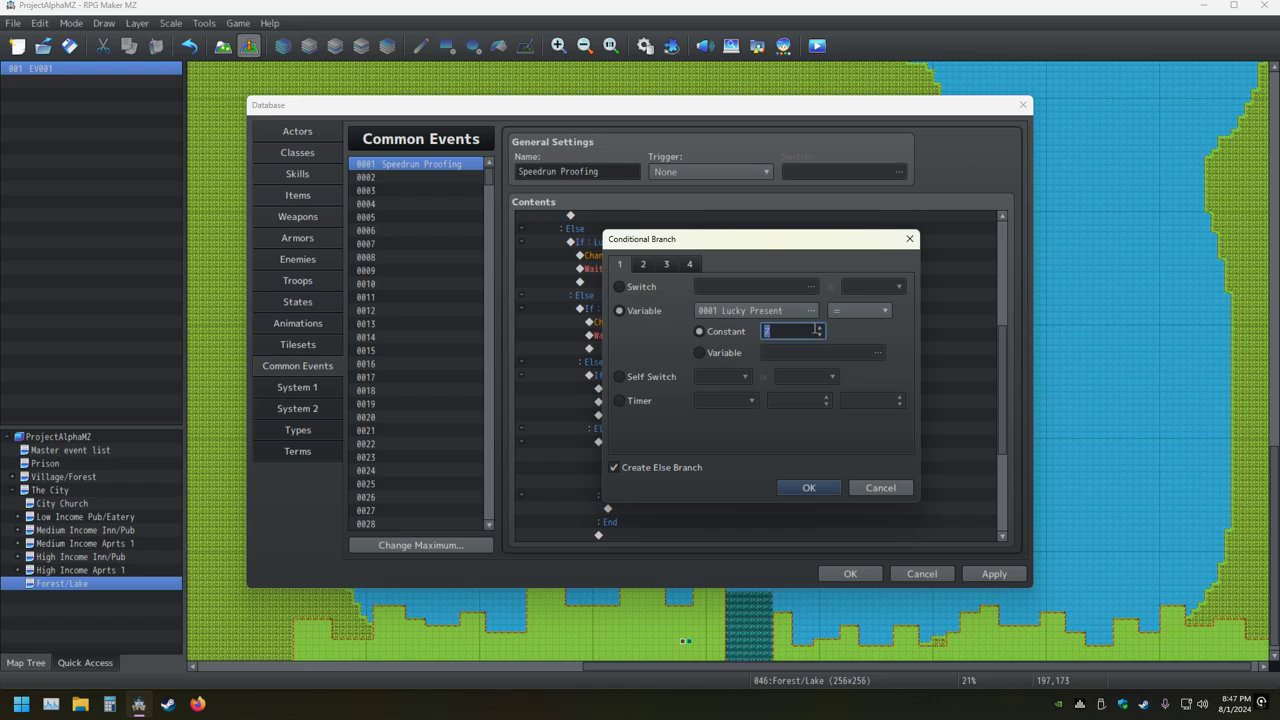
key(Return)
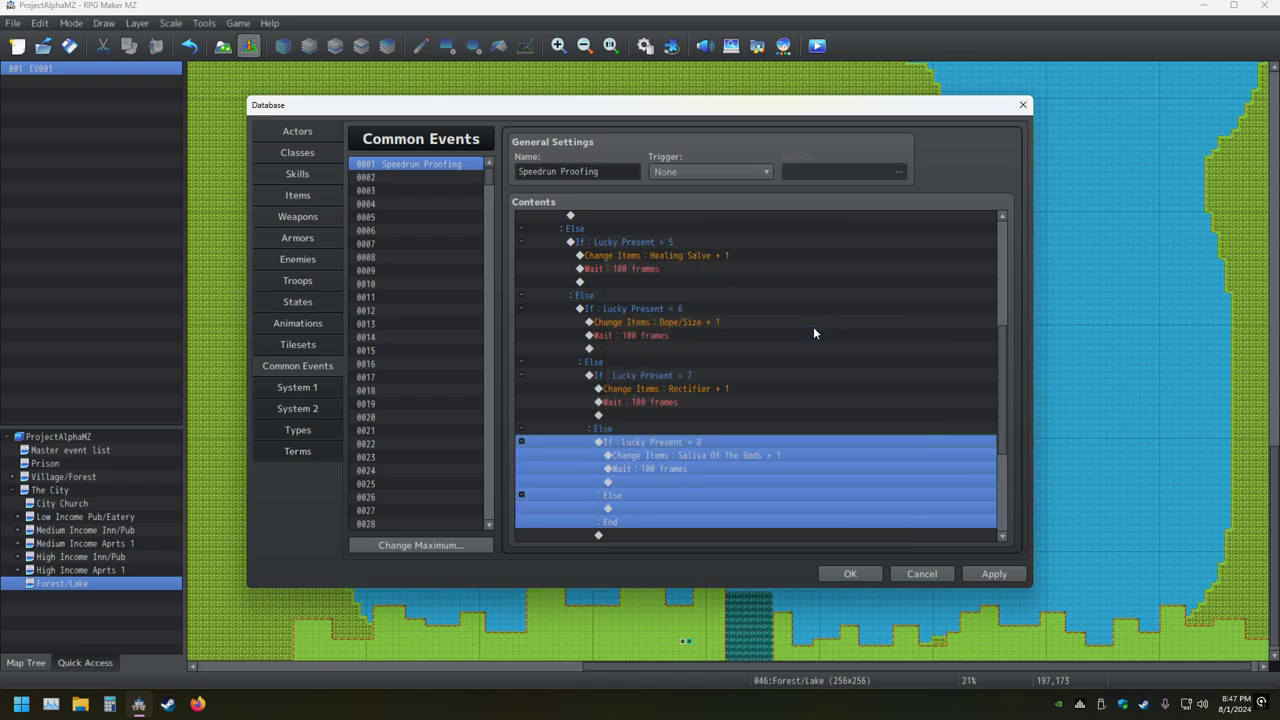
Set the item given in the Lucky Present = 8 branch to Vaccine
key(Down)
key(Return)
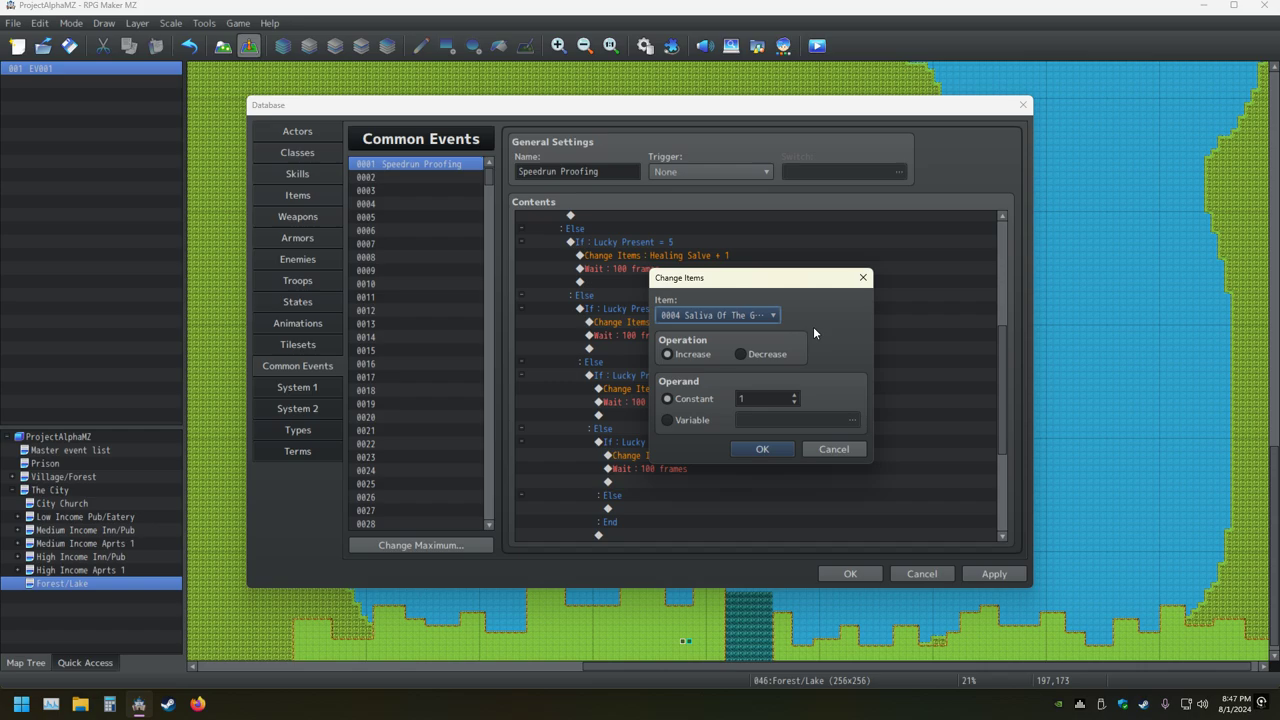
key(Up)
key(Up)
key(Up)
key(Up)
key(Return)
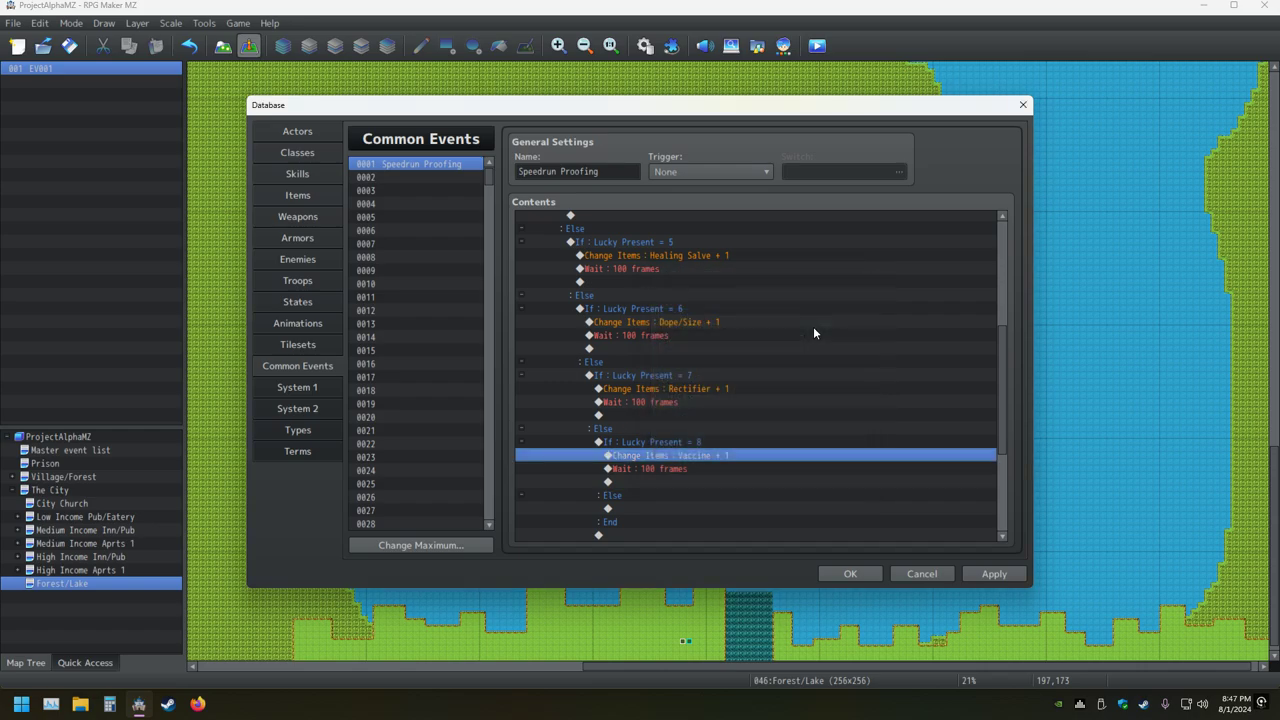
Paste the copied conditional into the Else of the Lucky Present = 8 branch
key(Down)
key(Down)
key(Down)
key(Down)
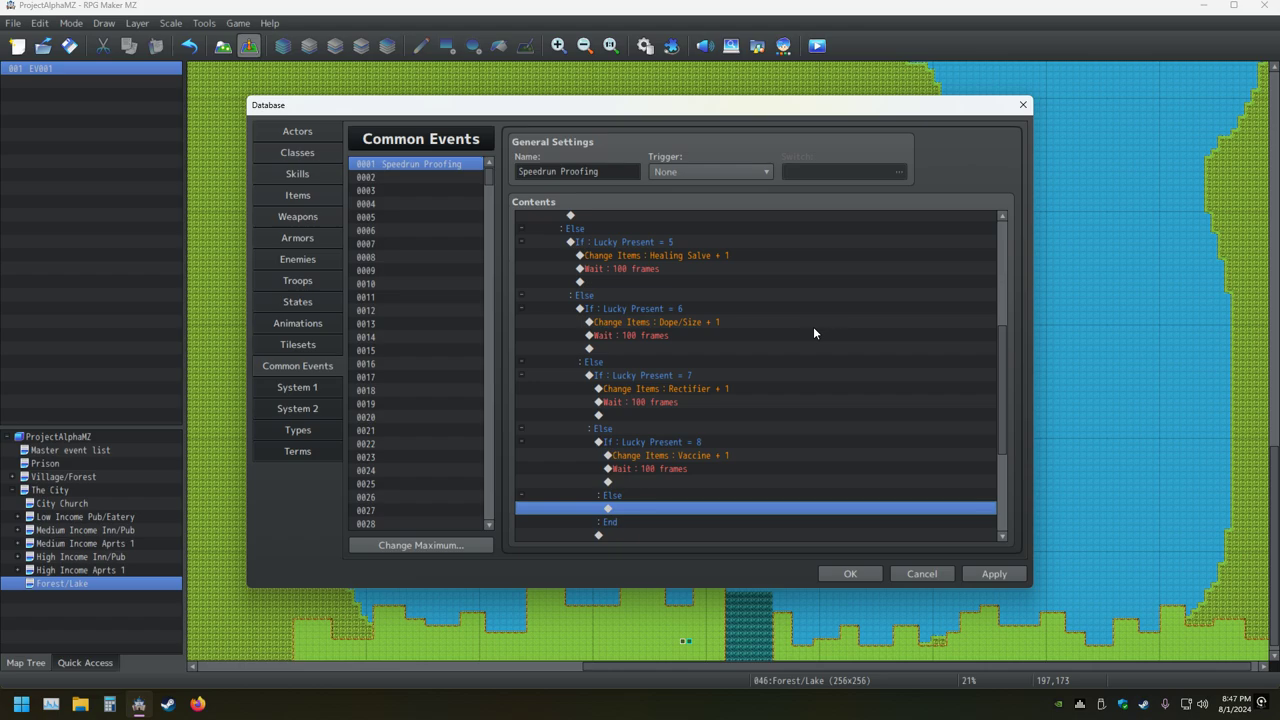
key(ctrl+v)
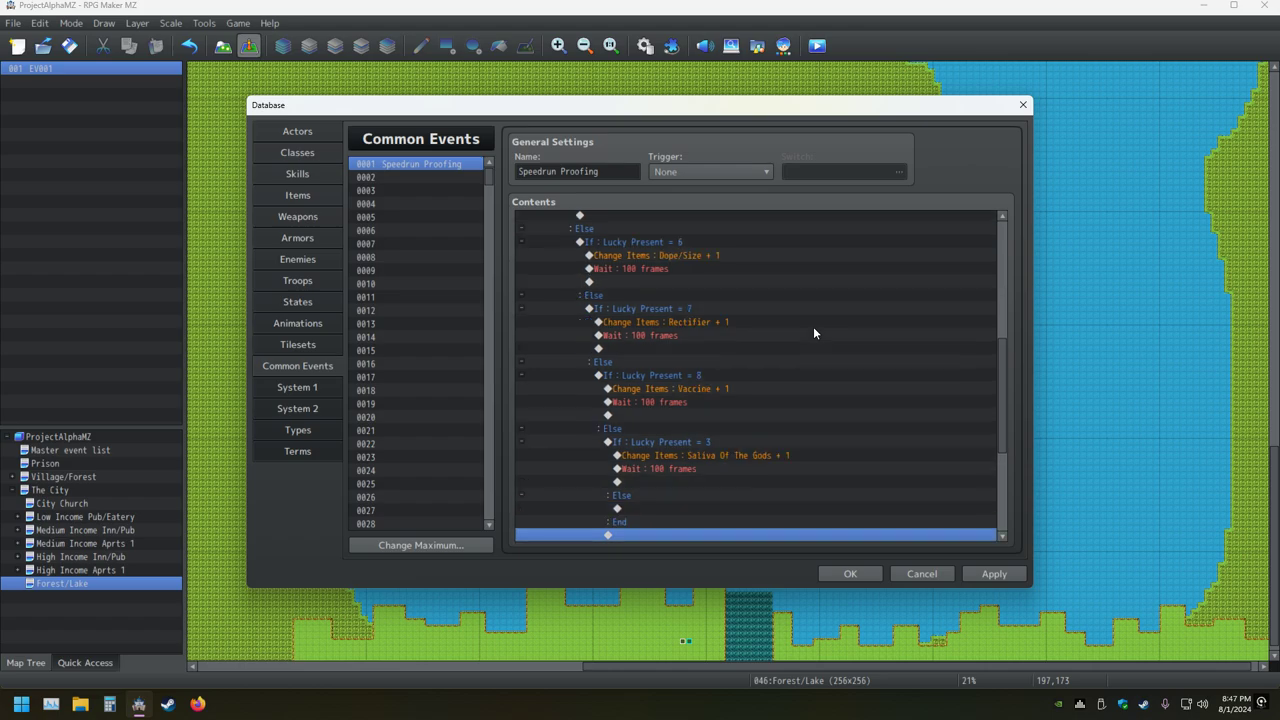
Change the constant of the conditional nested under Lucky Present = 8 so that it checks Lucky Present = 9
key(Up)
key(Up)
key(Up)
key(Up)
key(Up)
key(Up)
key(Up)
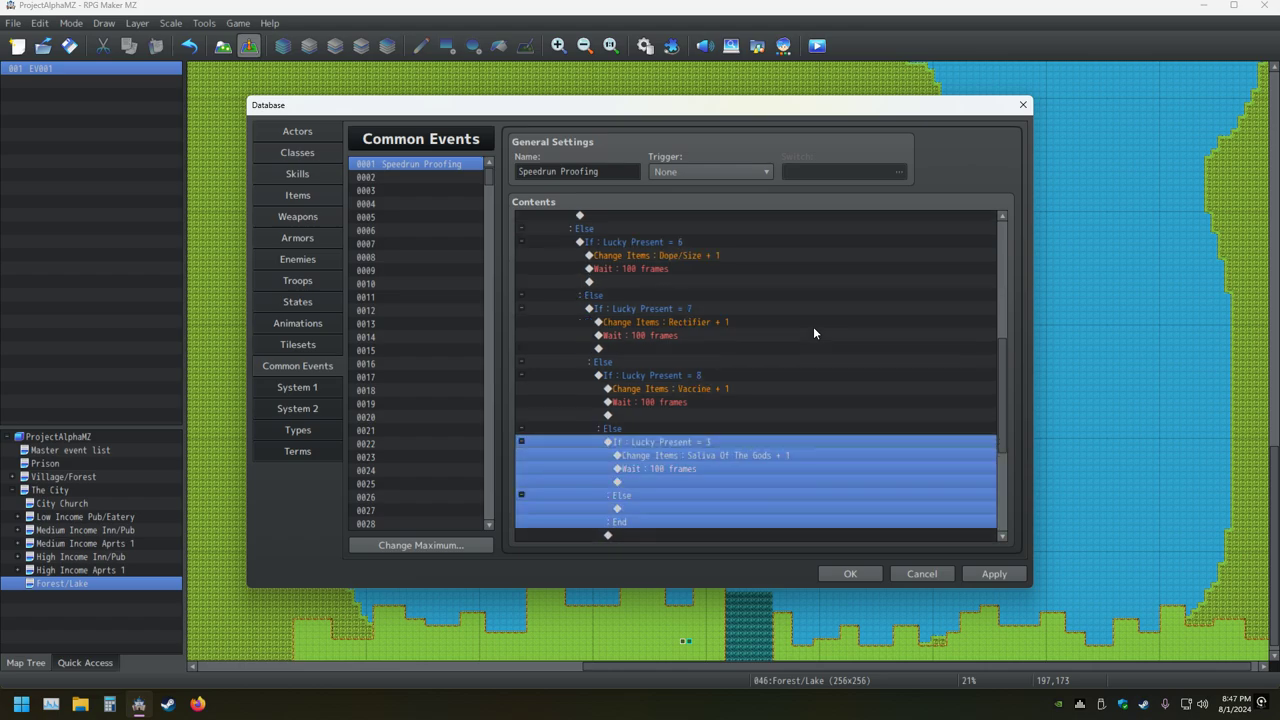
key(Return)
key(Tab)
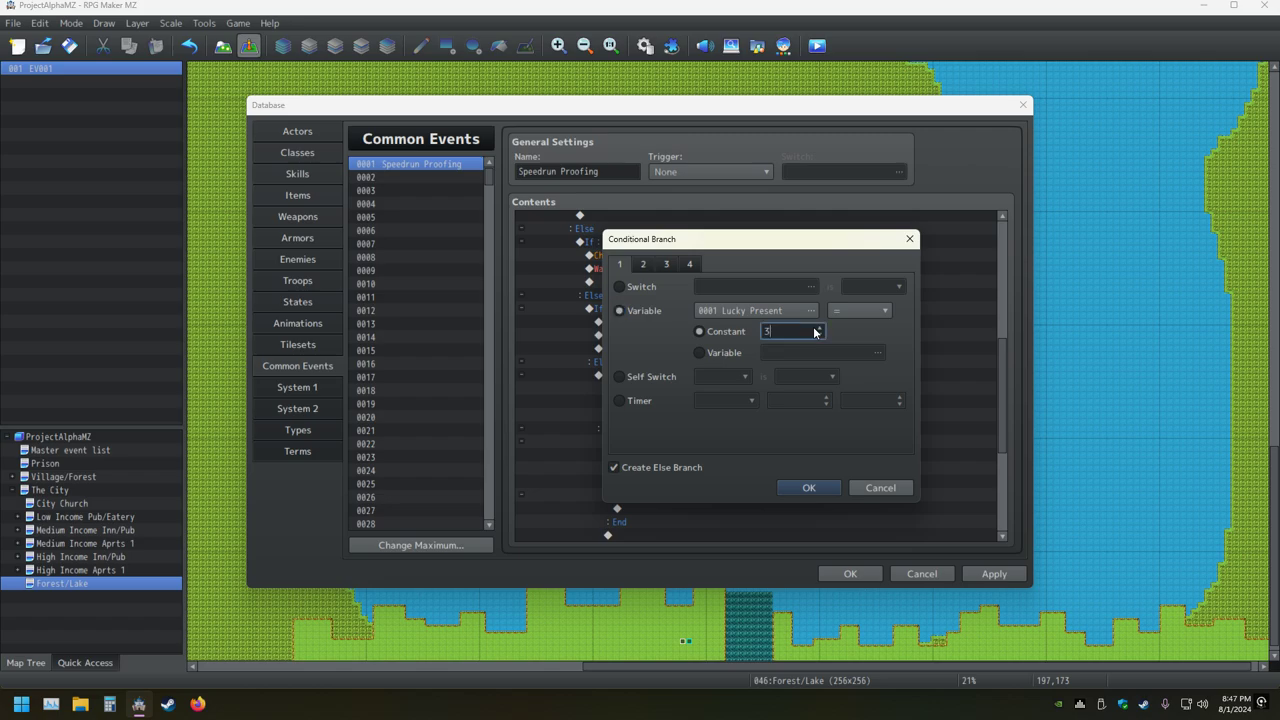
text(9)
key(Return)
Set the item given in the Lucky Present = 9 branch to Time Bomb
key(Down)
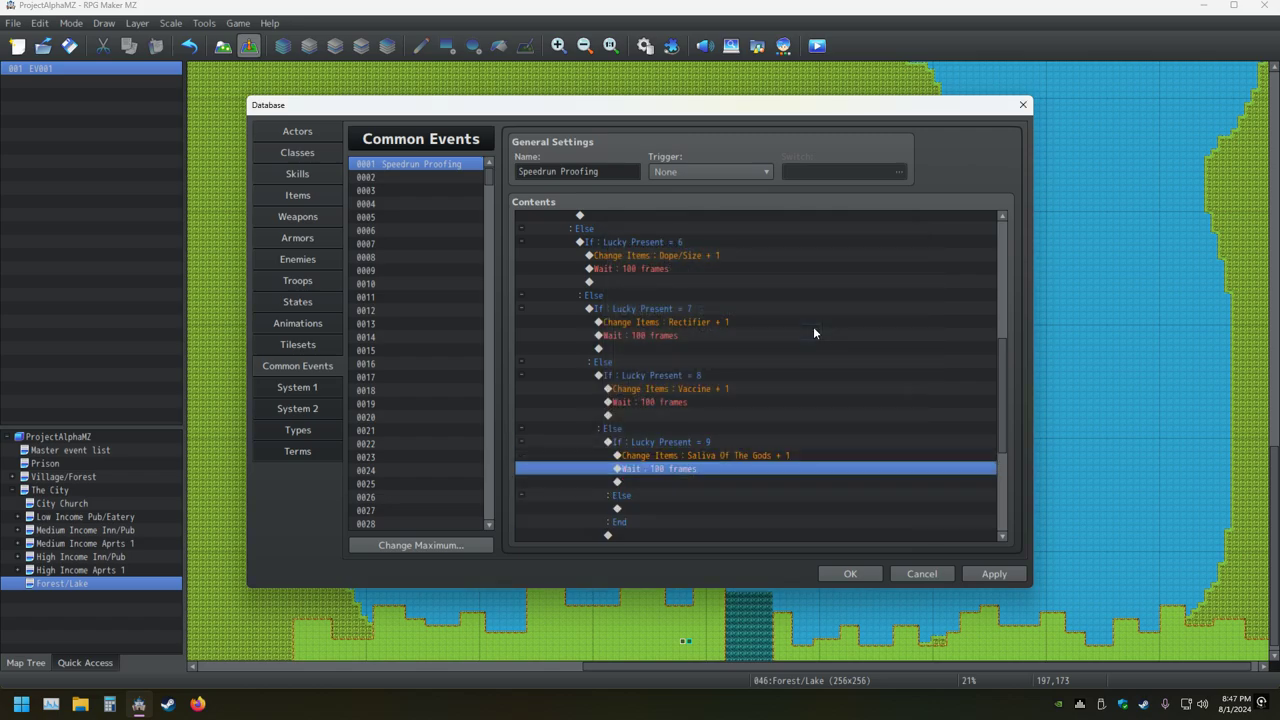
key(Return)
key(Down)
key(Down)
key(Down)
key(Down)
key(Down)
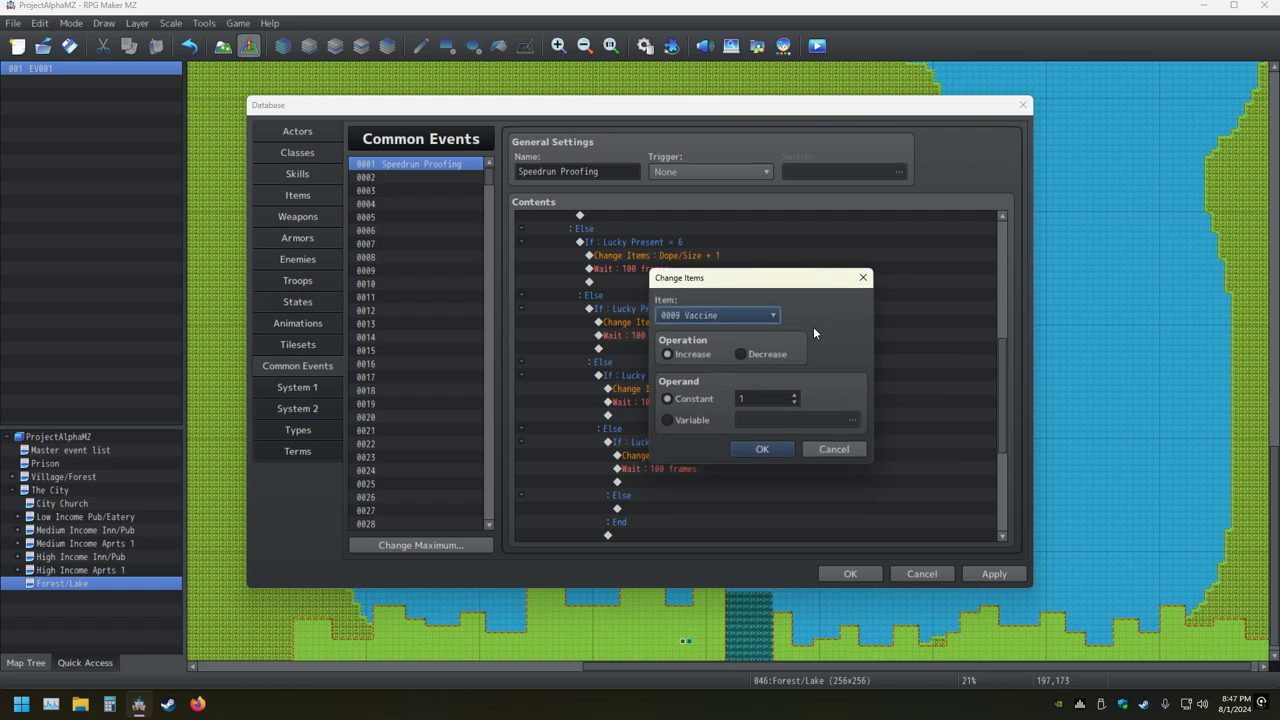
key(Return)
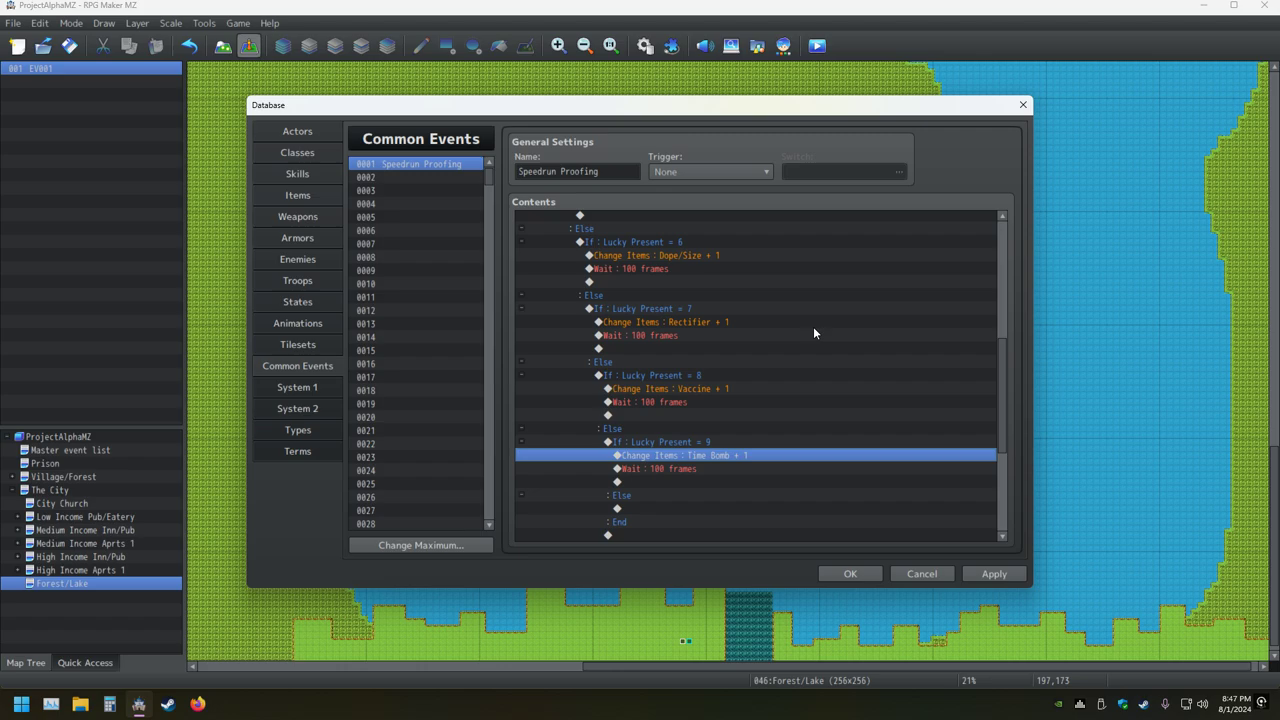
Paste the copied conditional into the Else of the Lucky Present = 9 branch
key(Down)
key(Down)
key(Down)
key(Down)
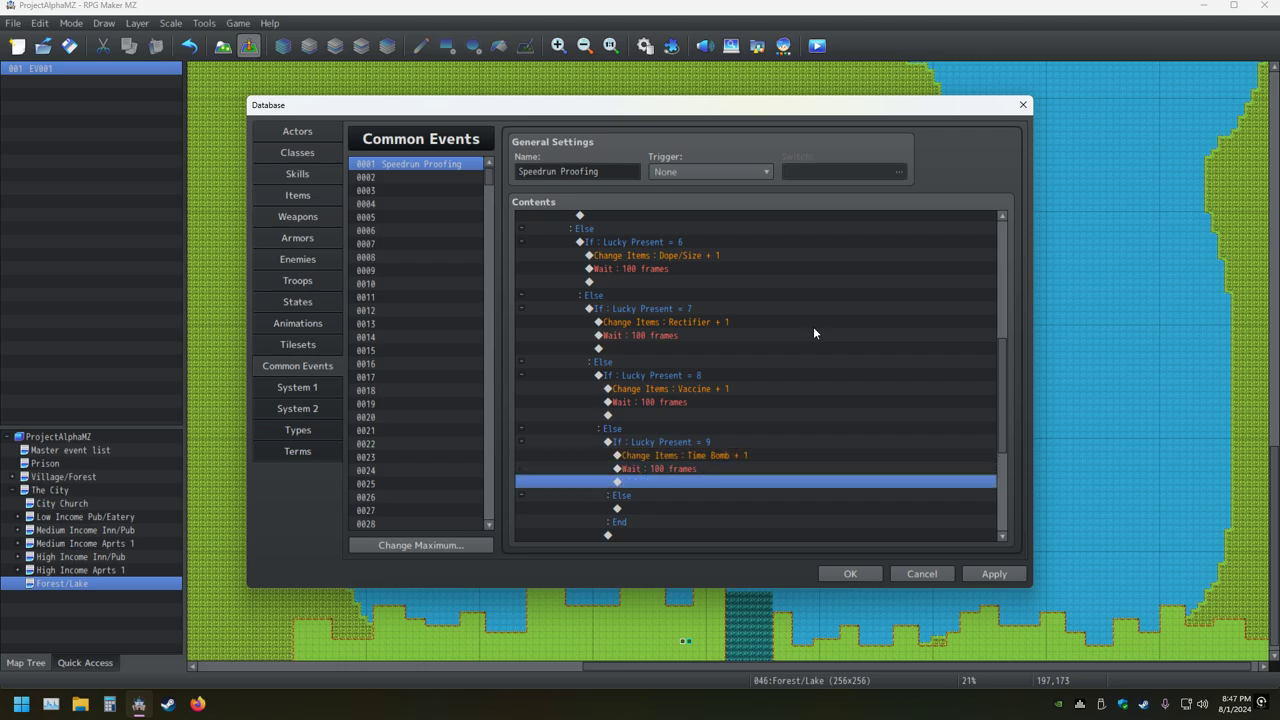
key(ctrl+v)
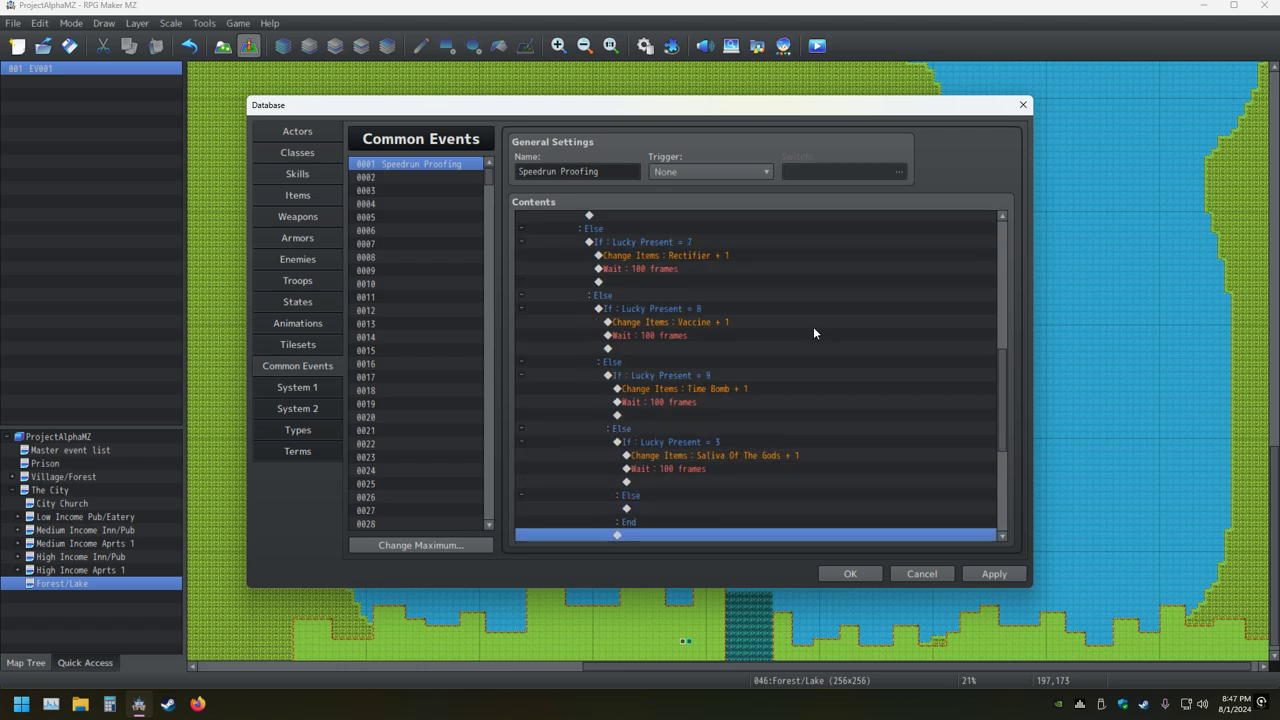
Change the constant of the conditional nested under Lucky Present = 9 so that it checks Lucky Present = 10
key(Up)
key(Up)
key(Up)
key(Up)
key(Up)
key(Up)
key(Up)
key(Return)
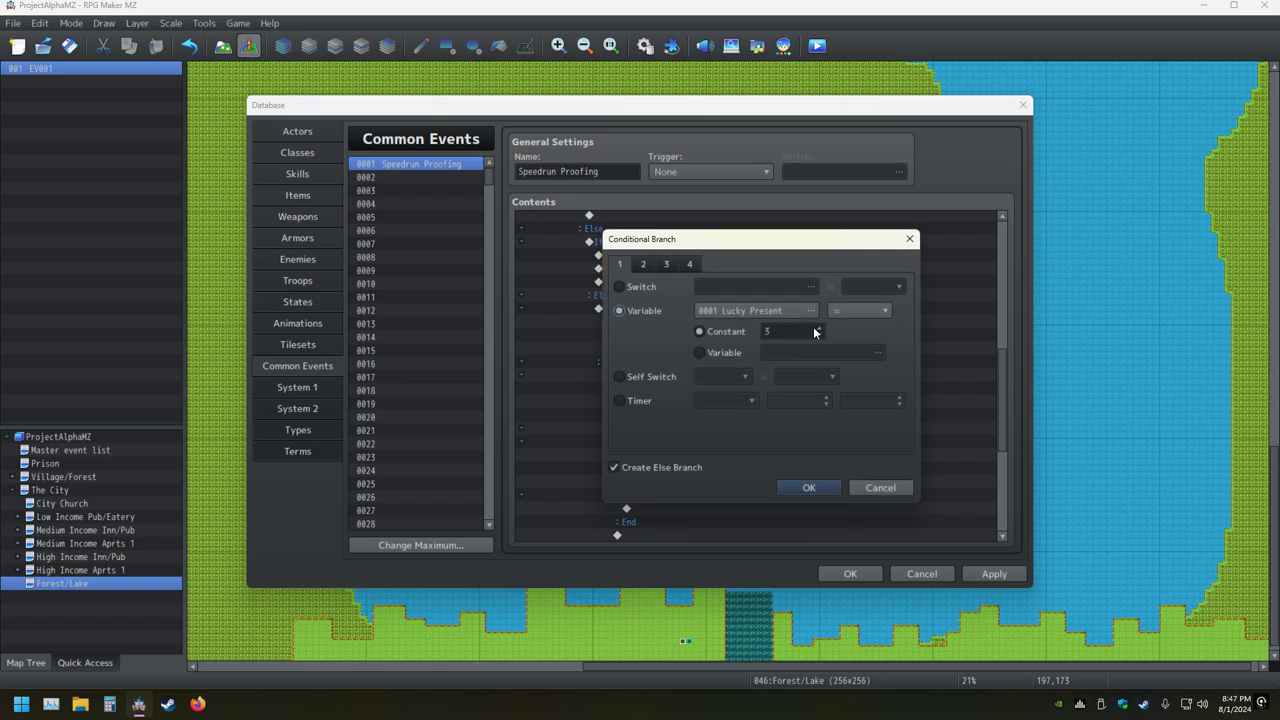
key(Tab)
text(10)
key(Return)
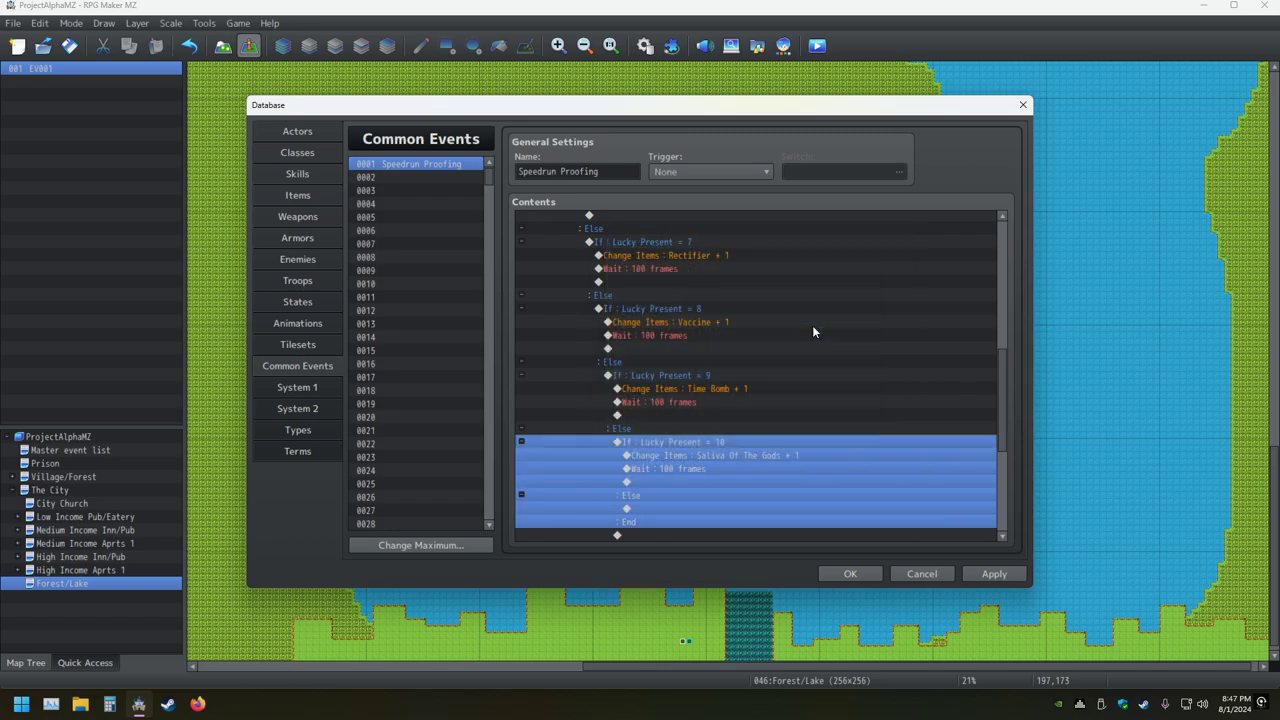
Set the item given in the Lucky Present = 10 branch to Incense
key(Down)
key(Return)
key(Down)
key(Down)
key(Down)
key(Down)
key(Down)
key(Down)
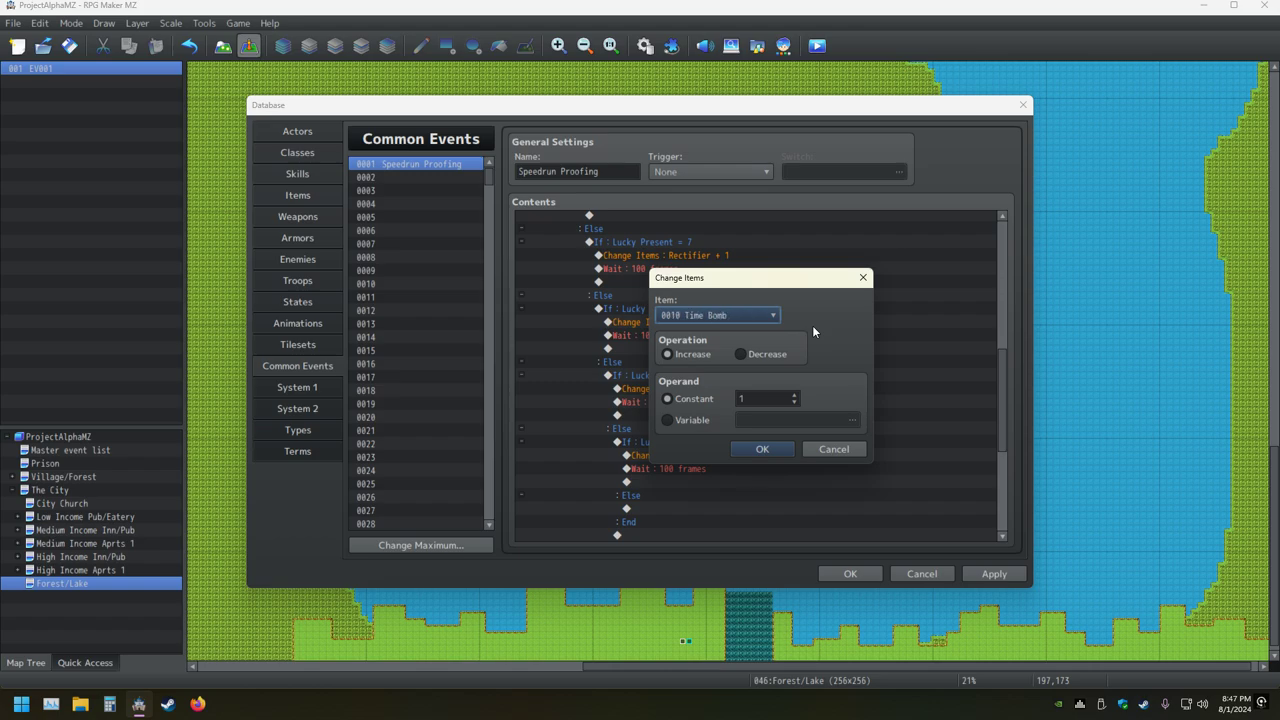
key(Return)
Paste the copied conditional into the Else of the Lucky Present = 10 branch
key(Down)
key(Down)
key(Down)
key(Down)
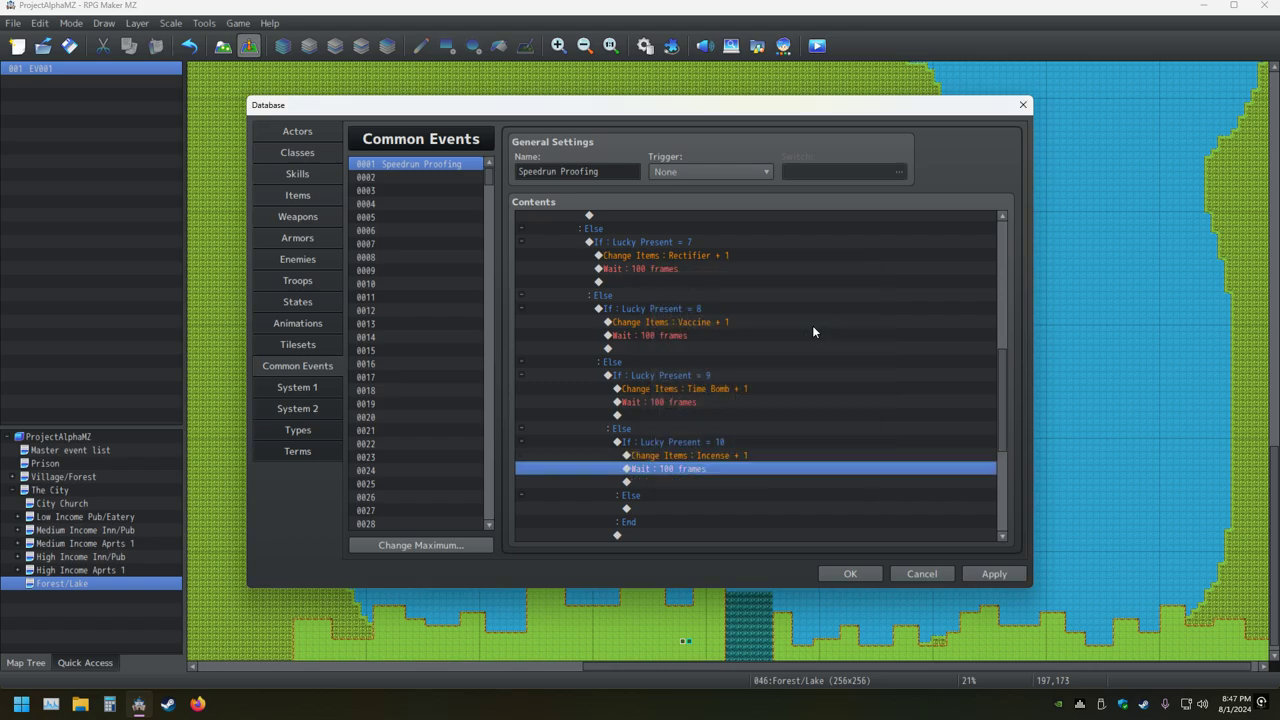
key(ctrl+v)
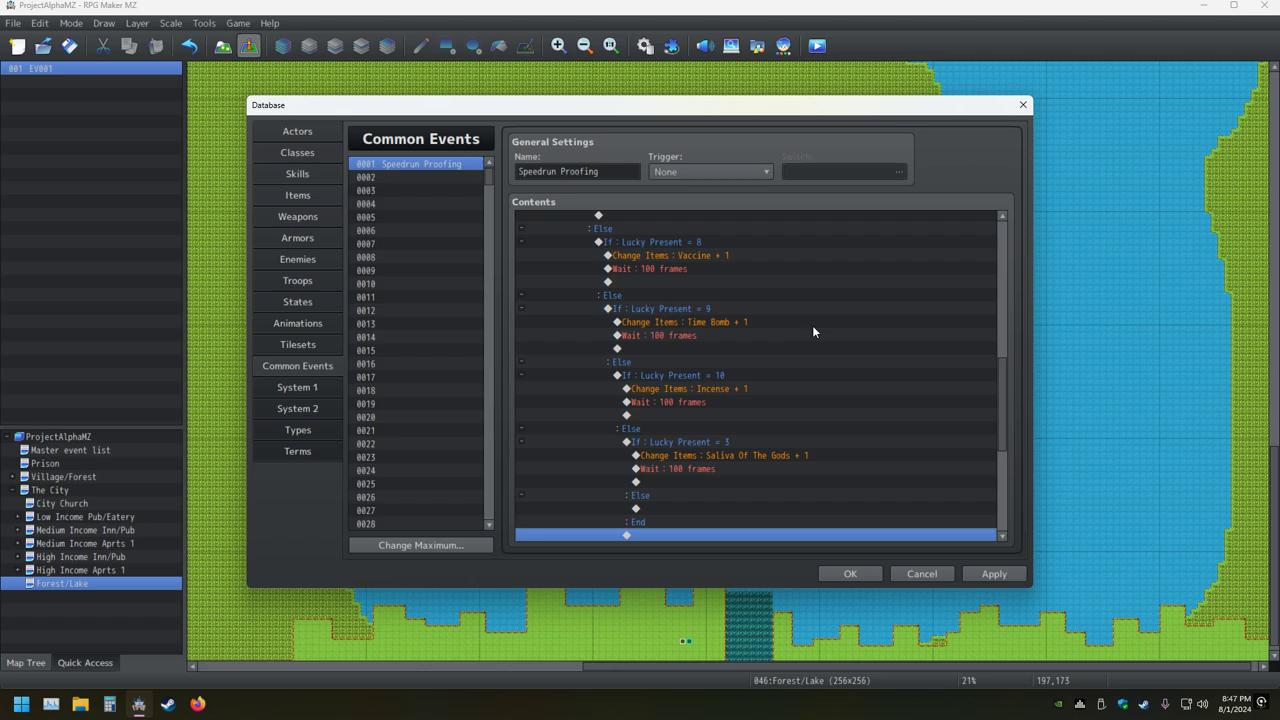
scroll(812, 325, up, 10)
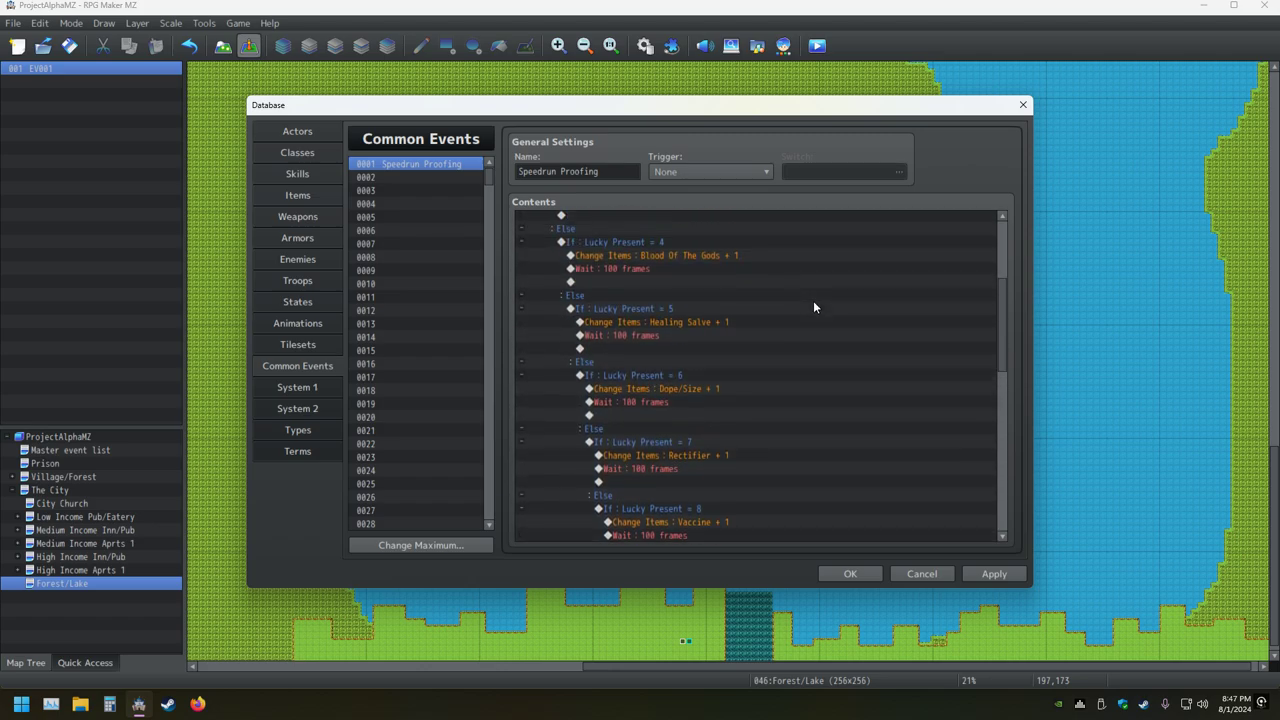
Change the constant of the conditional nested under Lucky Present = 10 so that it checks Lucky Present = 11
scroll(816, 290, up, 3)
scroll(818, 268, down, 6)
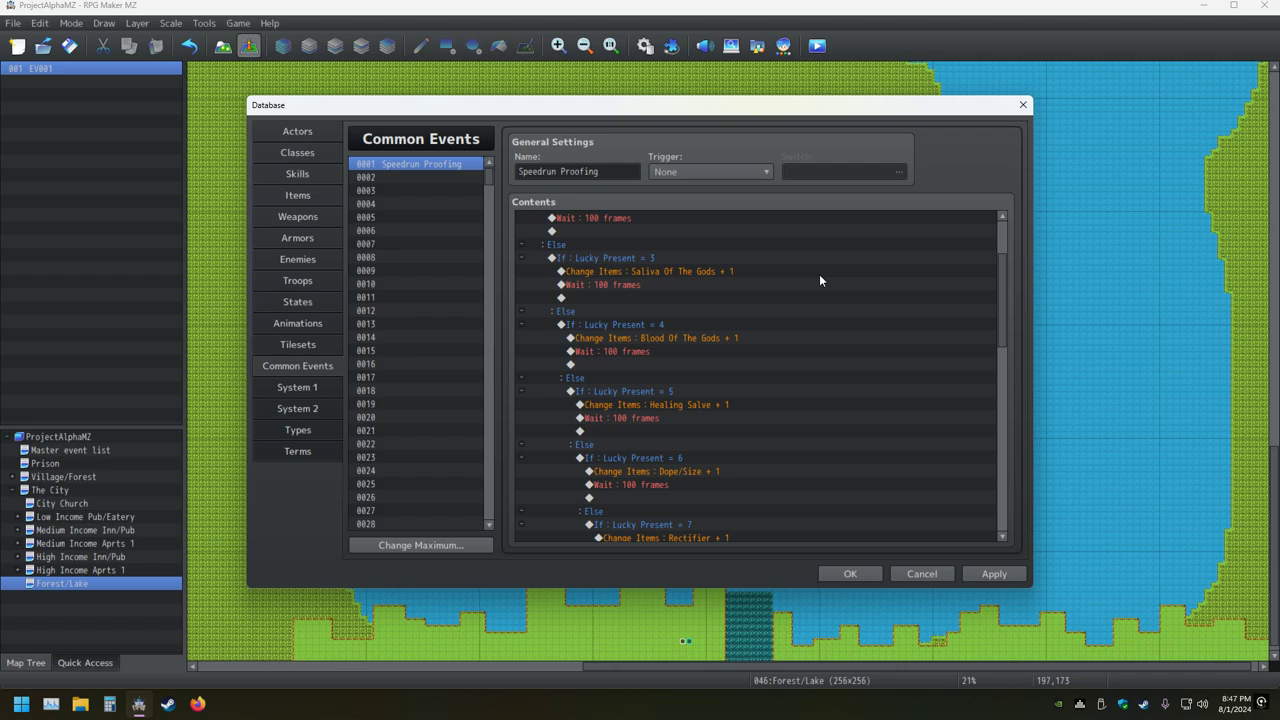
scroll(819, 278, down, 7)
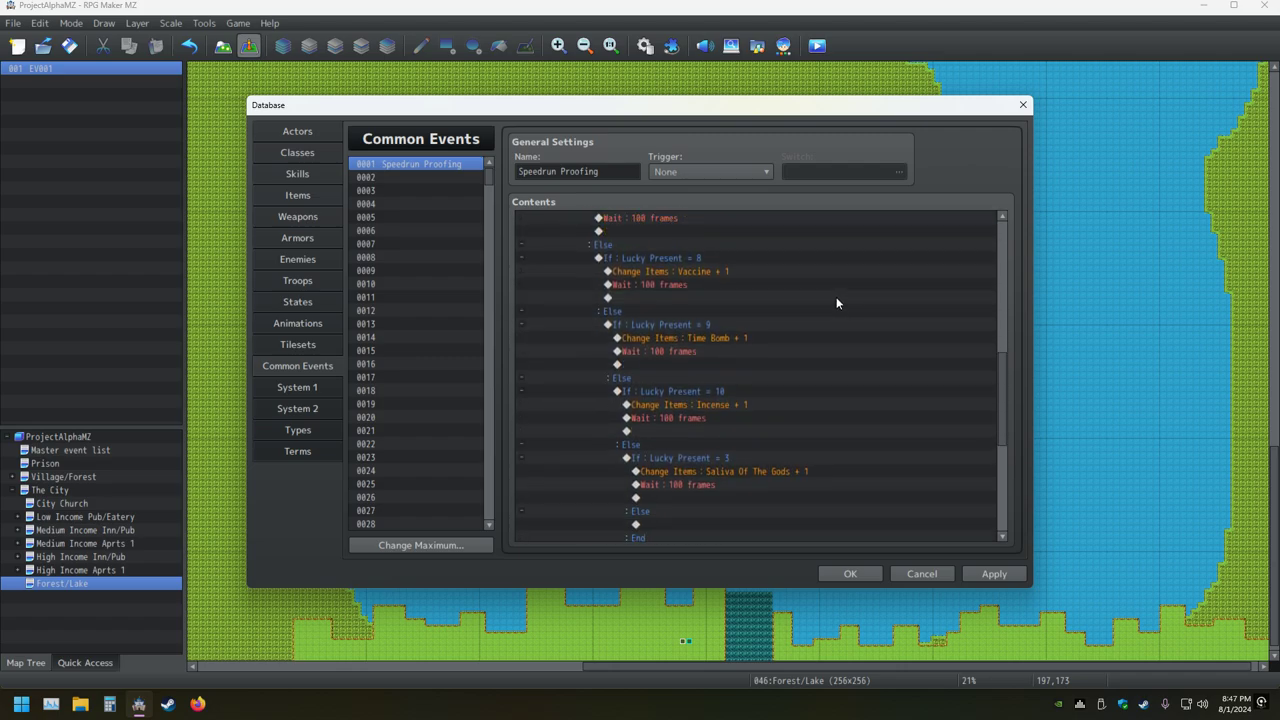
scroll(830, 308, down, 1)
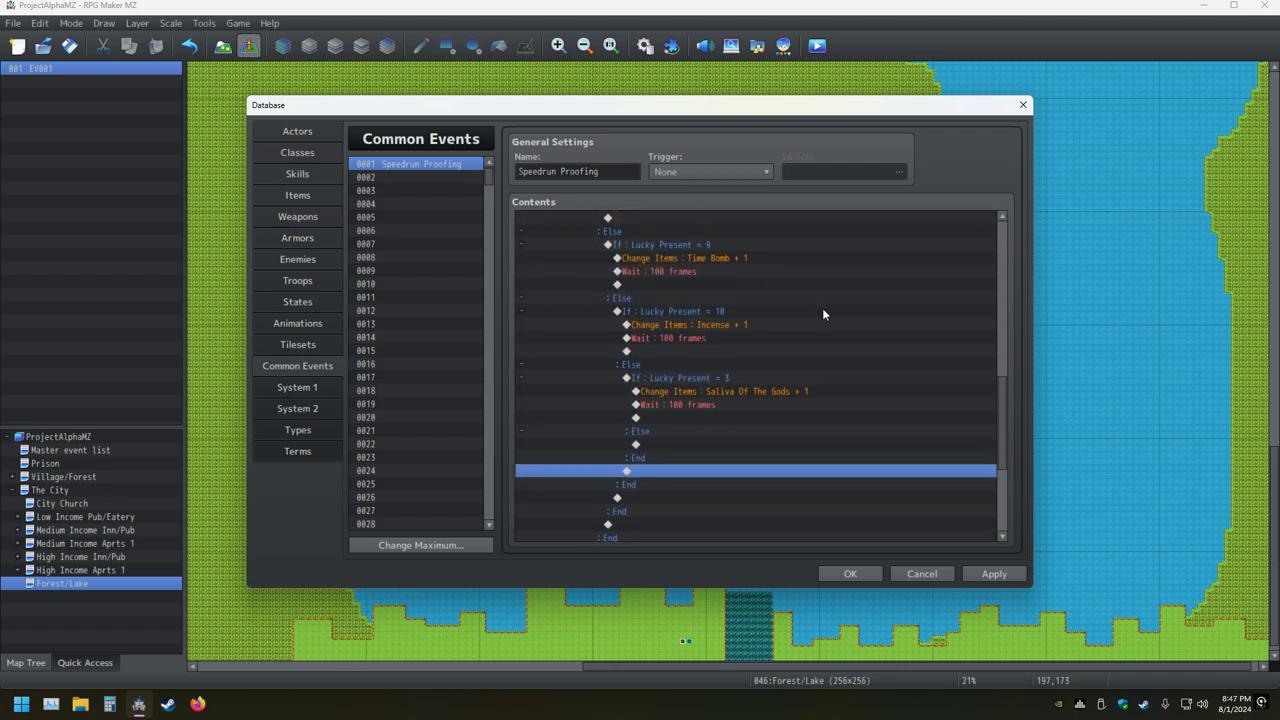
click(691, 447)
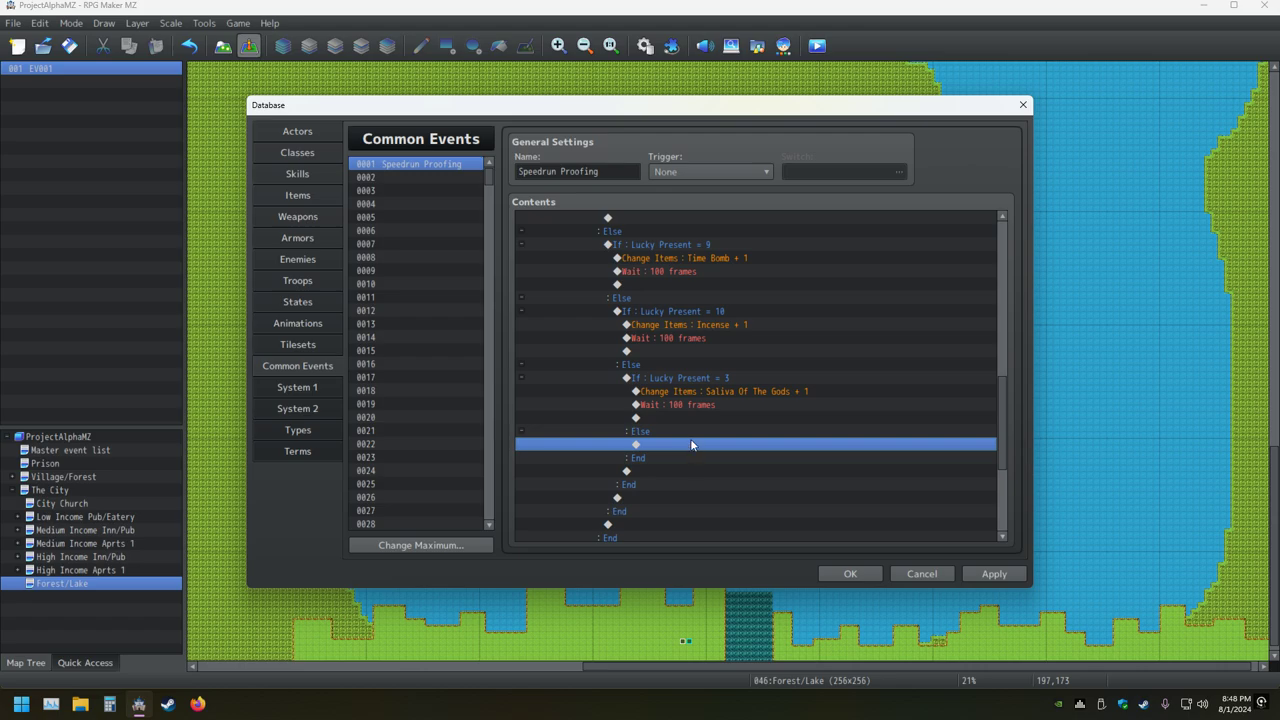
shift+click(698, 382)
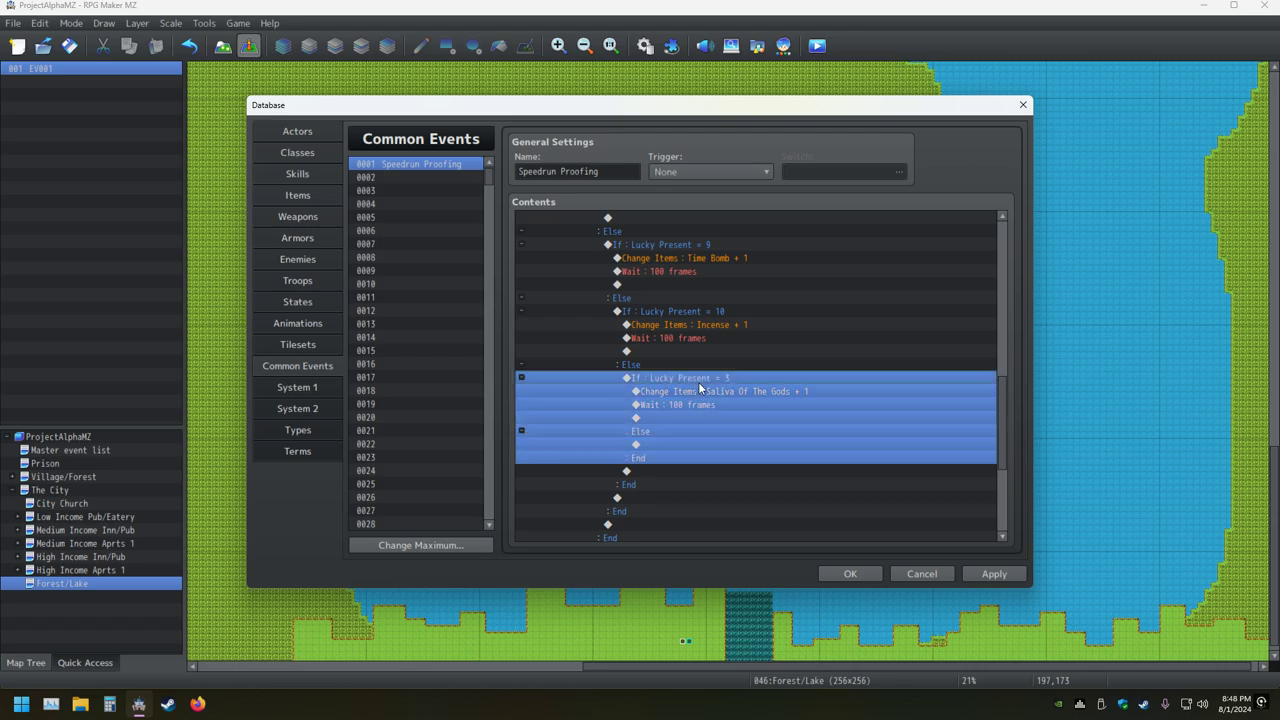
double_click(698, 382)
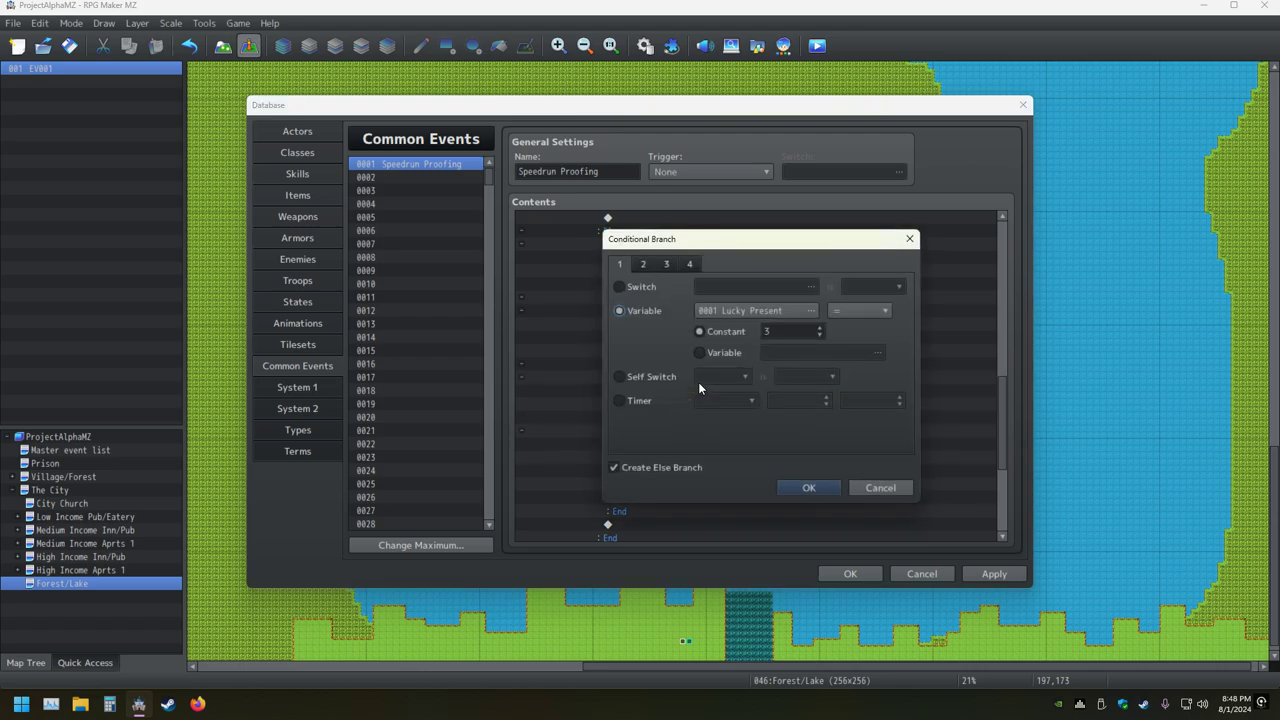
click(793, 332)
drag(814, 250, 1021, 304)
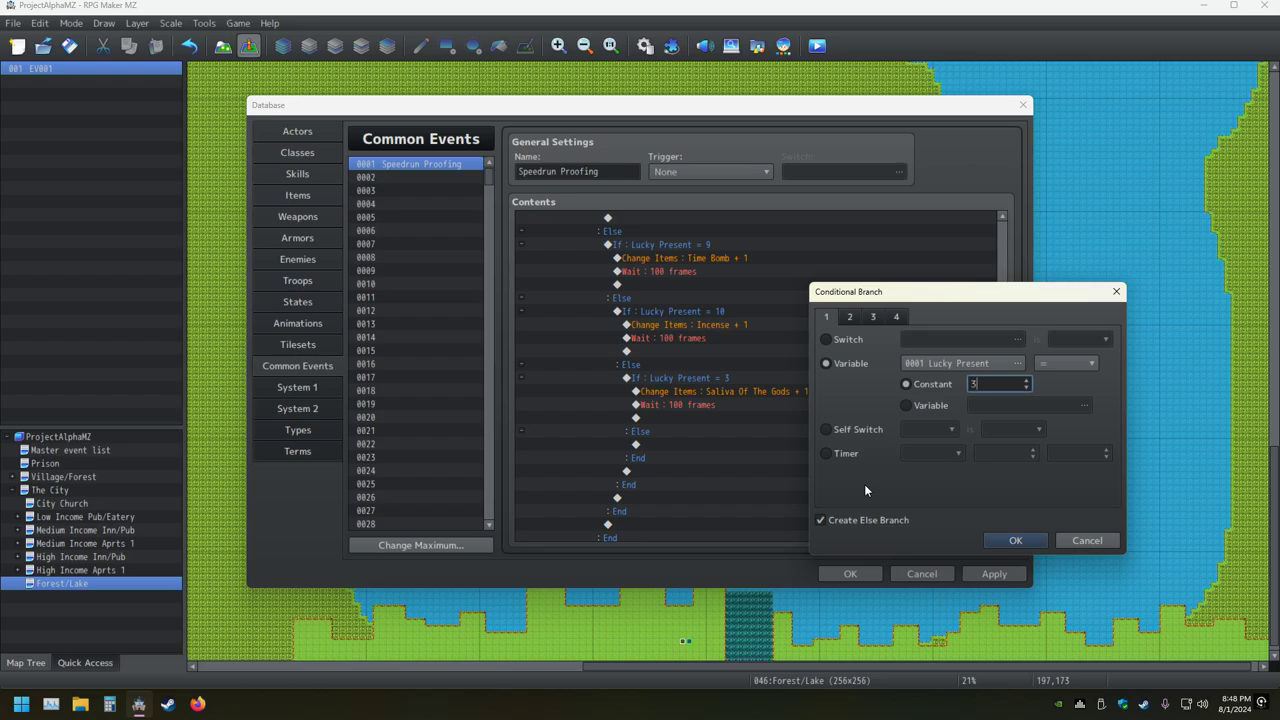
key(BackSpace)
text(11)
key(Return)
Set the item given in the Lucky Present = 11 branch to Eye Drops
key(Down)
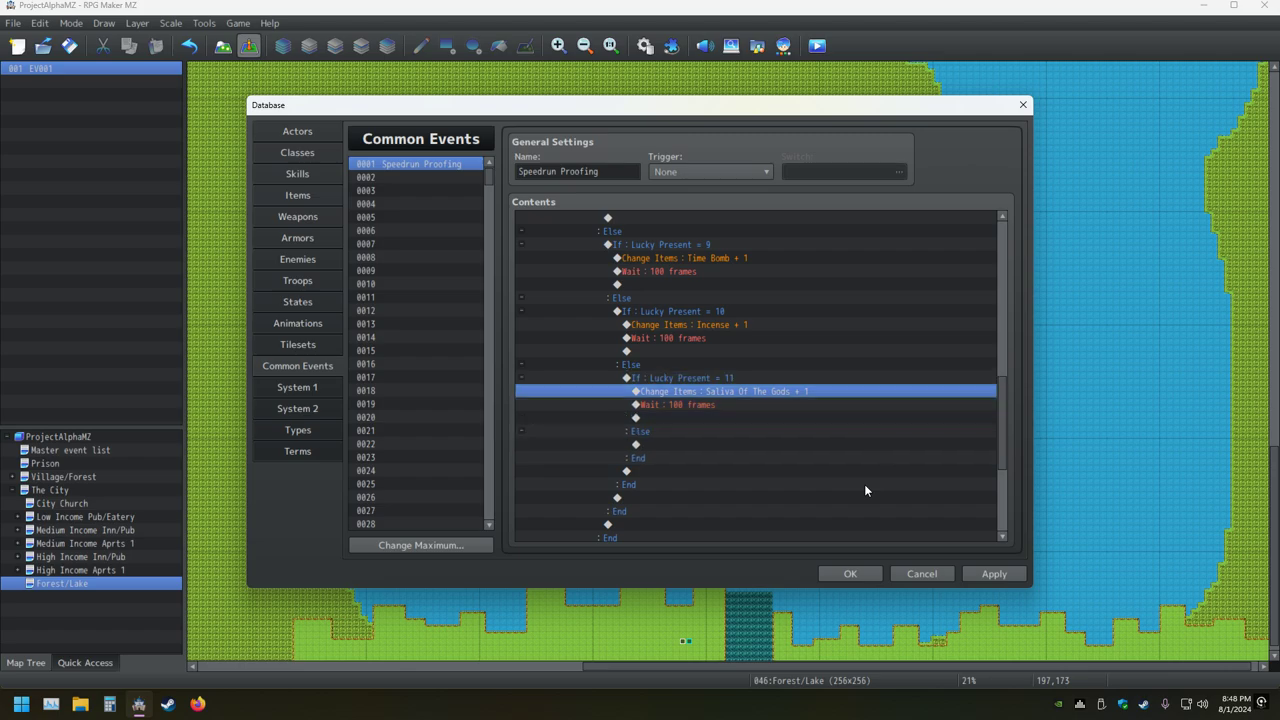
key(space)
key(Down)
key(Down)
key(Down)
key(Down)
key(Down)
key(Down)
key(Down)
key(Down)
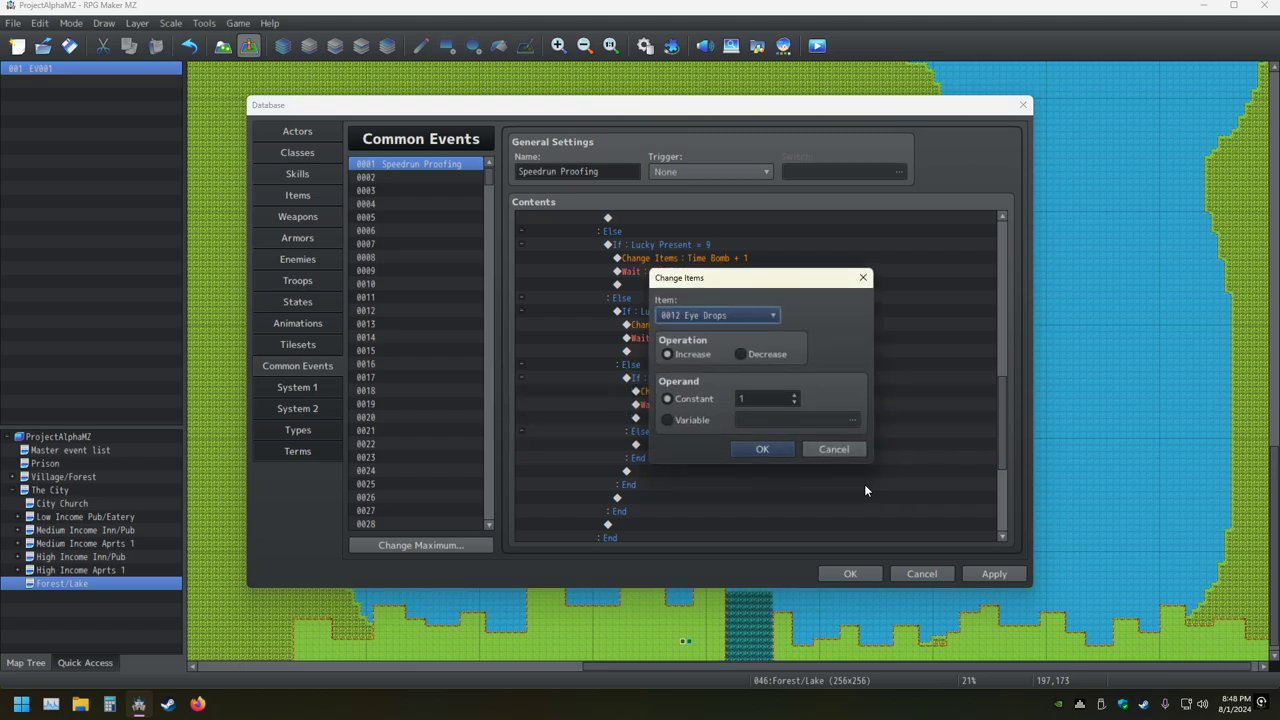
key(Return)
key(Down)
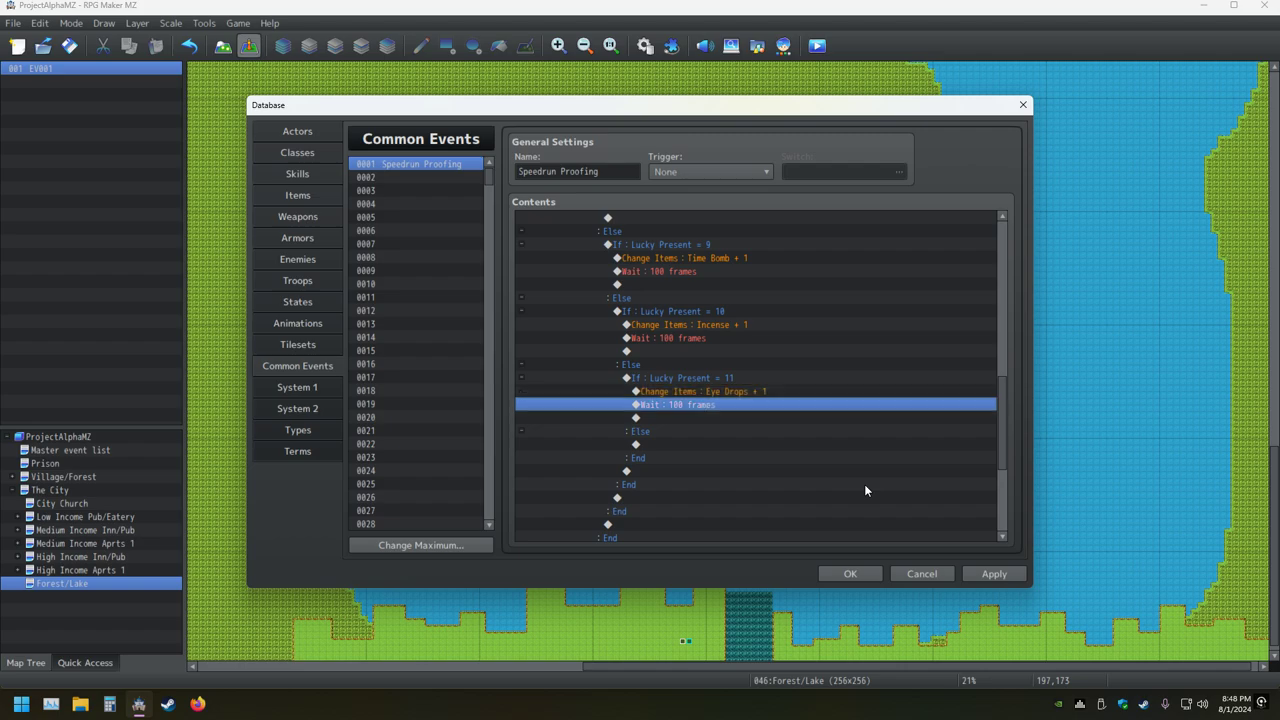
Check the item selection of the Lucky Present = 11 branch against the full item list
key(Up)
key(space)
key(Up)
key(Down)
key(space)
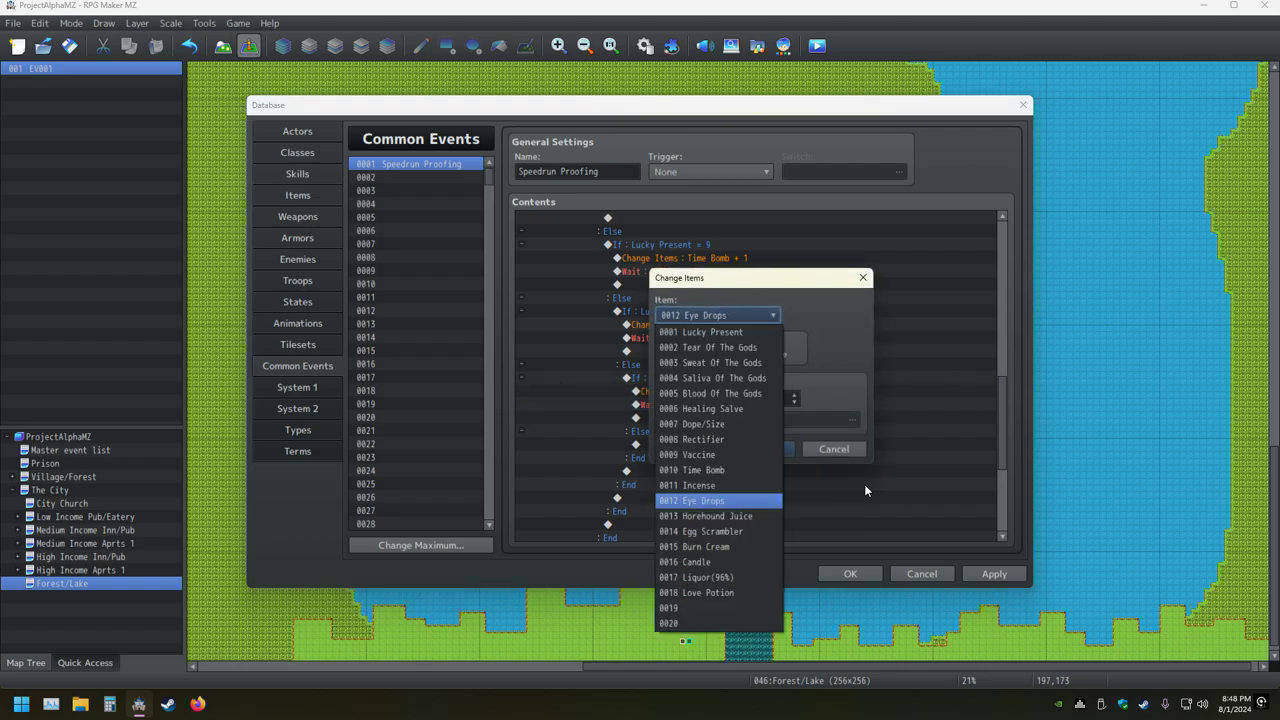
key(Return)
key(Return)
Paste the copied conditional into the Else of the Lucky Present = 11 branch
key(Down)
key(Down)
key(Down)
key(Down)
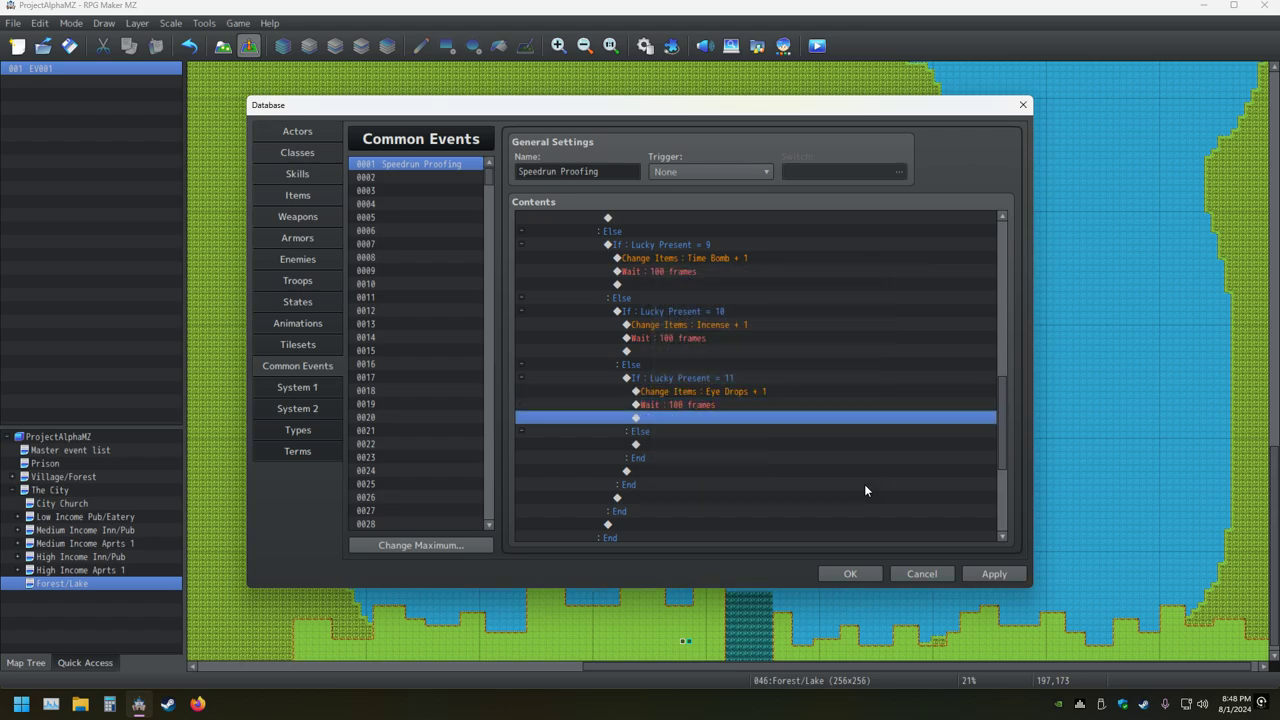
key(ctrl+v)
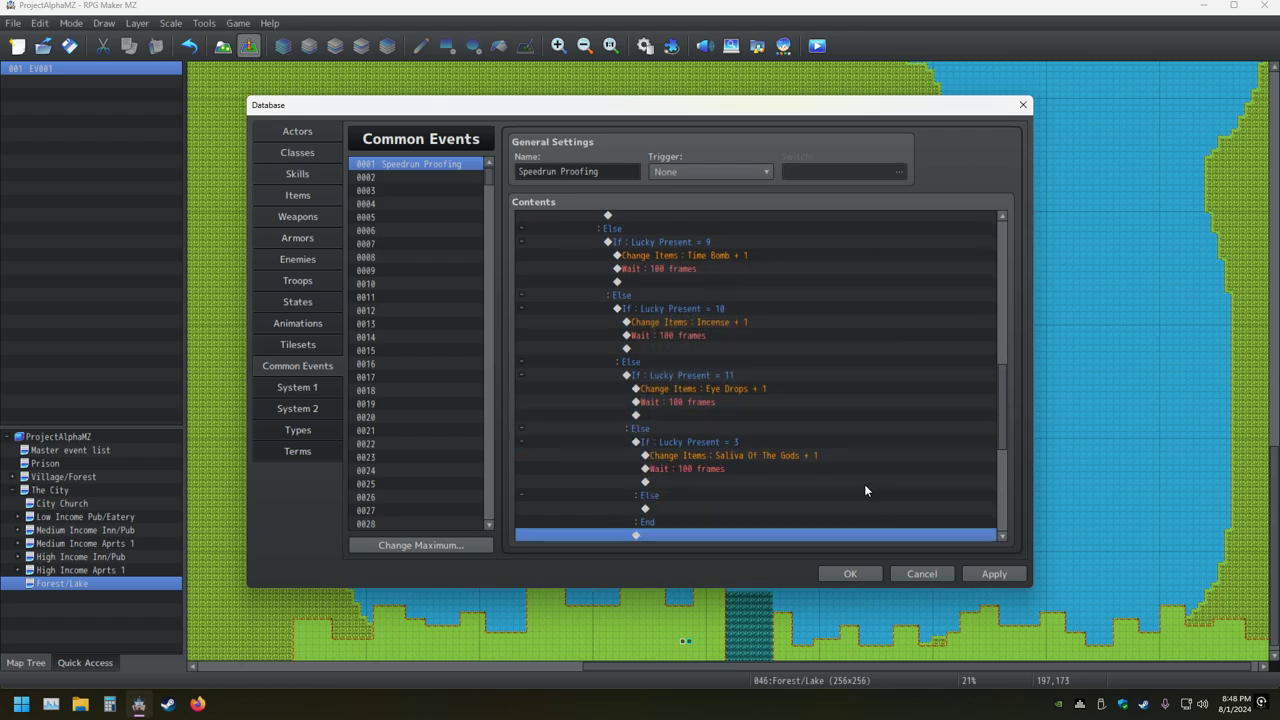
Change the constant of the conditional nested under Lucky Present = 11 so that it checks Lucky Present = 12
key(Up)
key(Up)
key(Up)
key(Up)
key(Up)
key(Up)
key(Up)
key(Return)
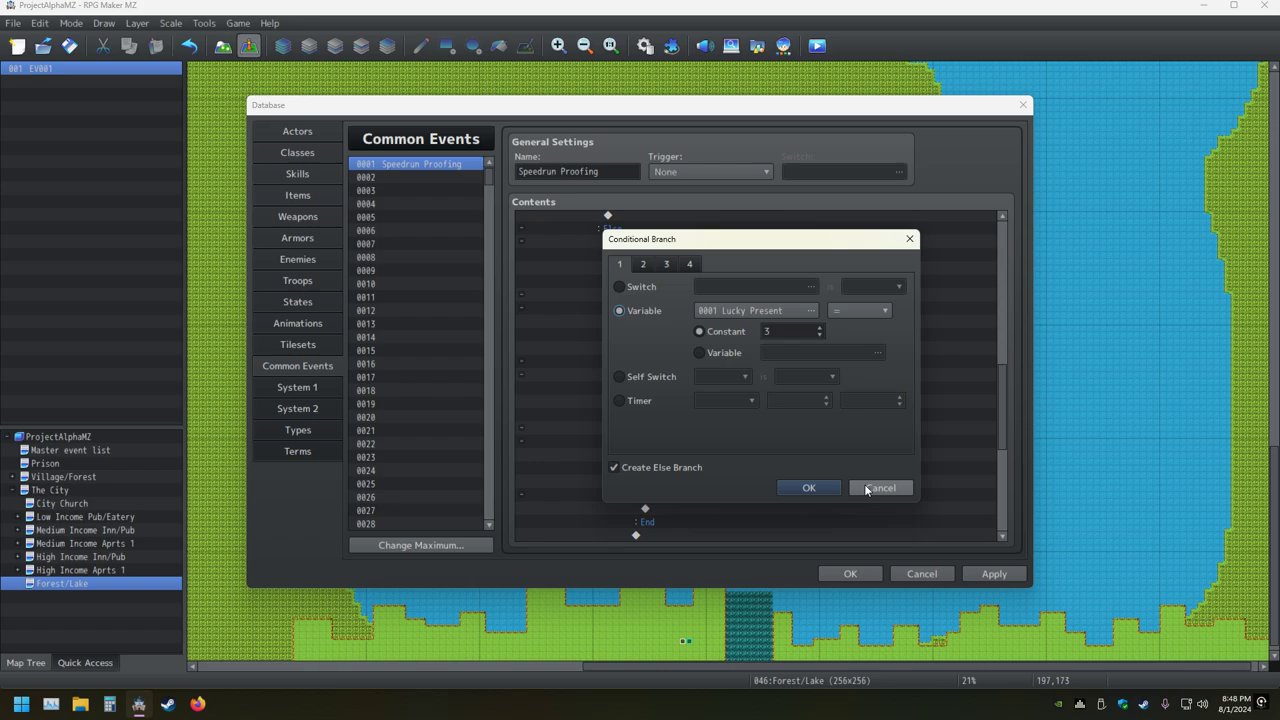
double_click(780, 331)
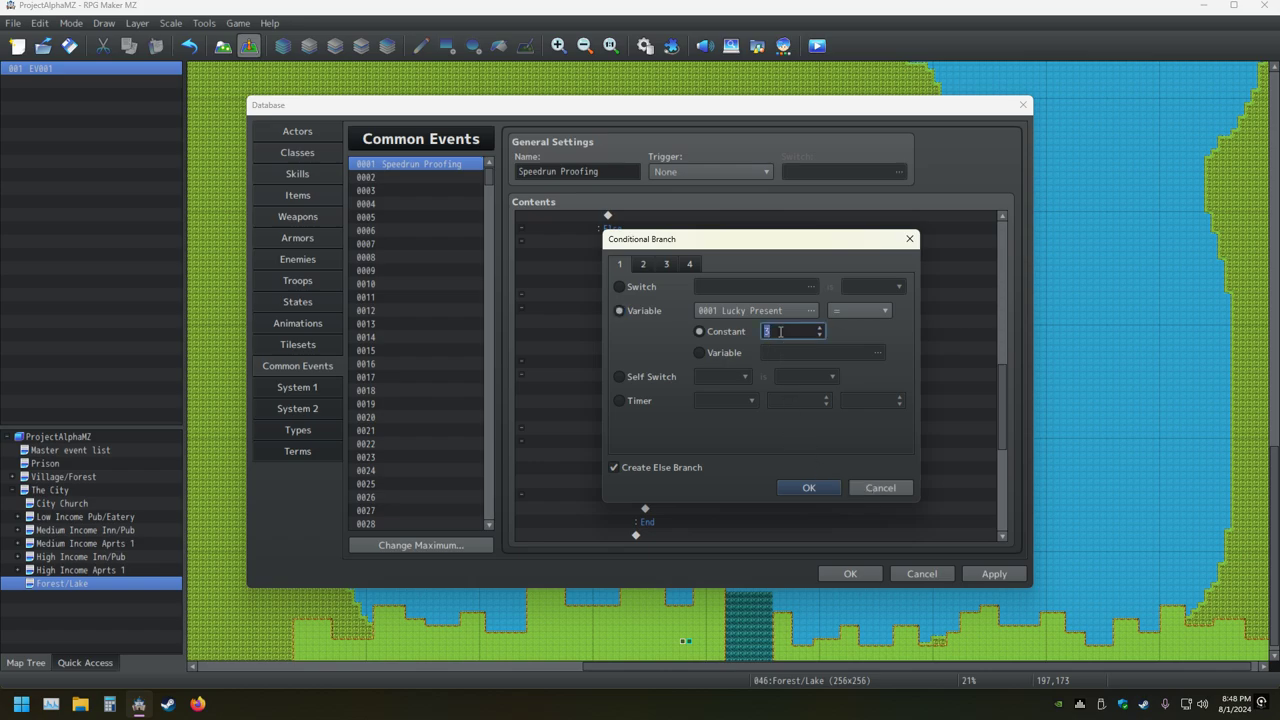
text(12)
key(Return)
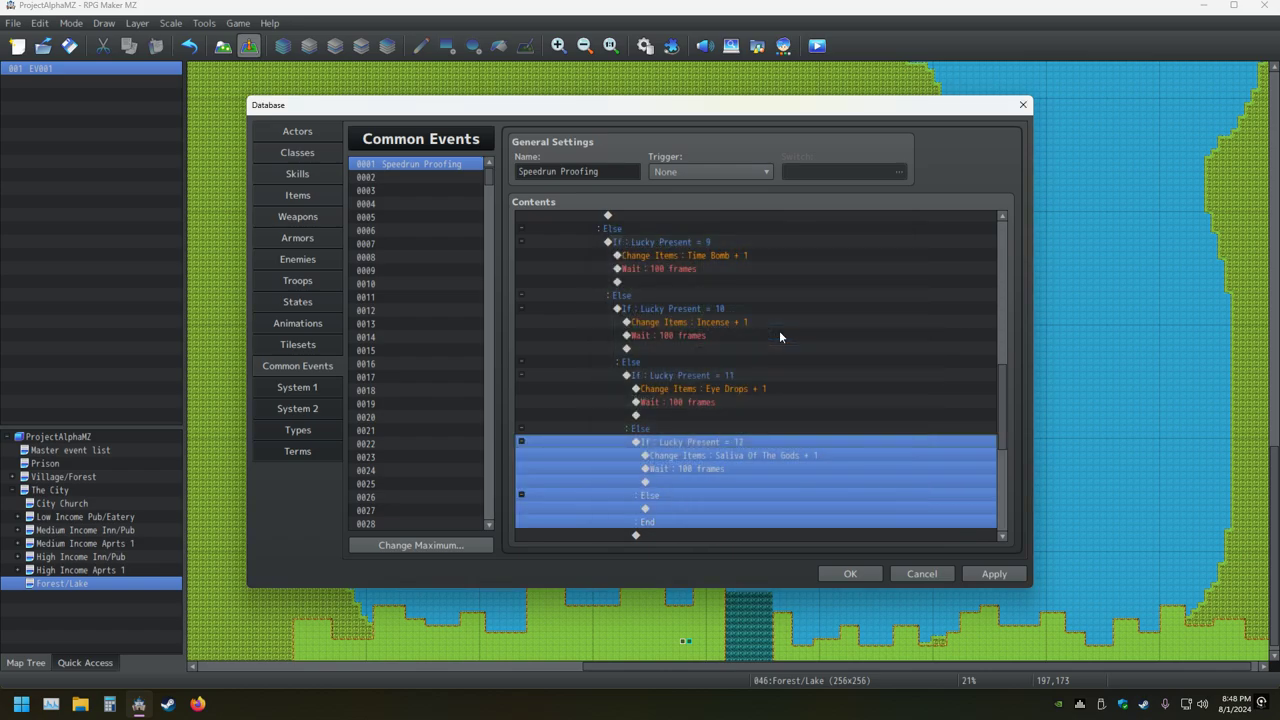
Set the item given in the Lucky Present = 12 branch to Horehound Juice
key(Down)
key(Return)
key(Up)
key(Up)
key(Up)
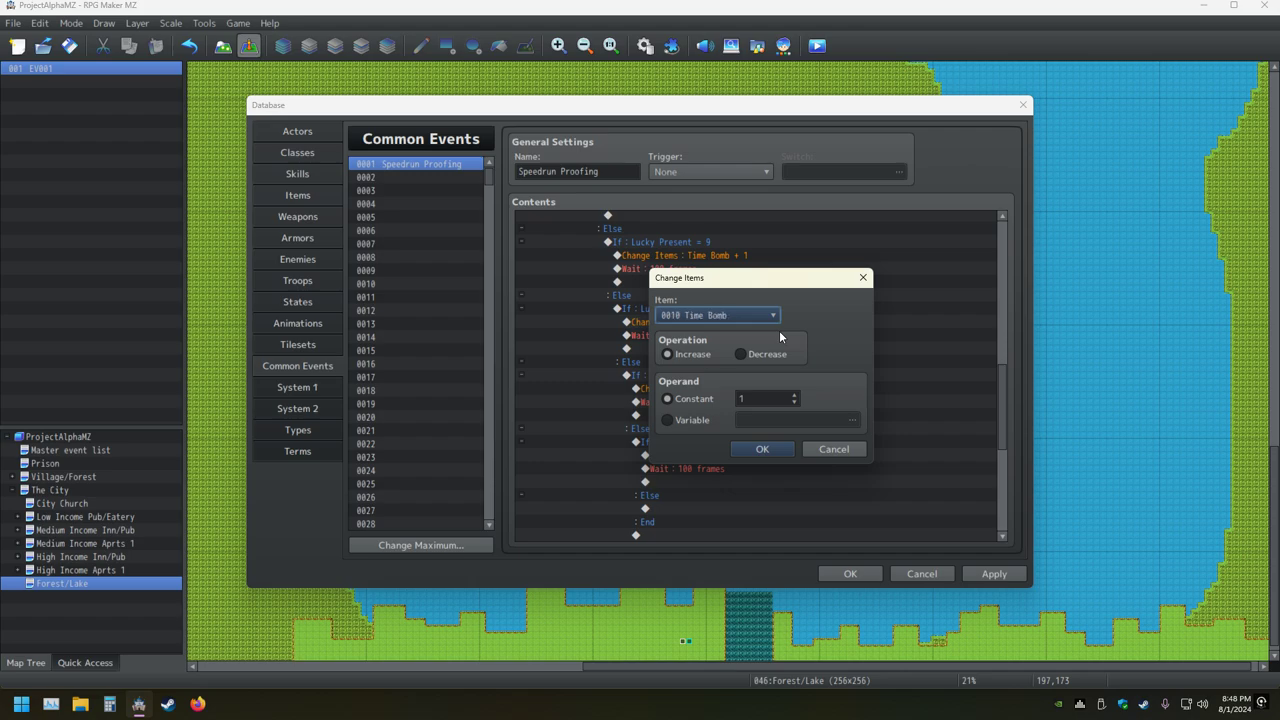
key(Down)
key(Down)
key(Down)
key(alt+Down)
key(Return)
key(Return)
Paste the copied conditional into the Else of the Lucky Present = 12 branch
key(Down)
key(Down)
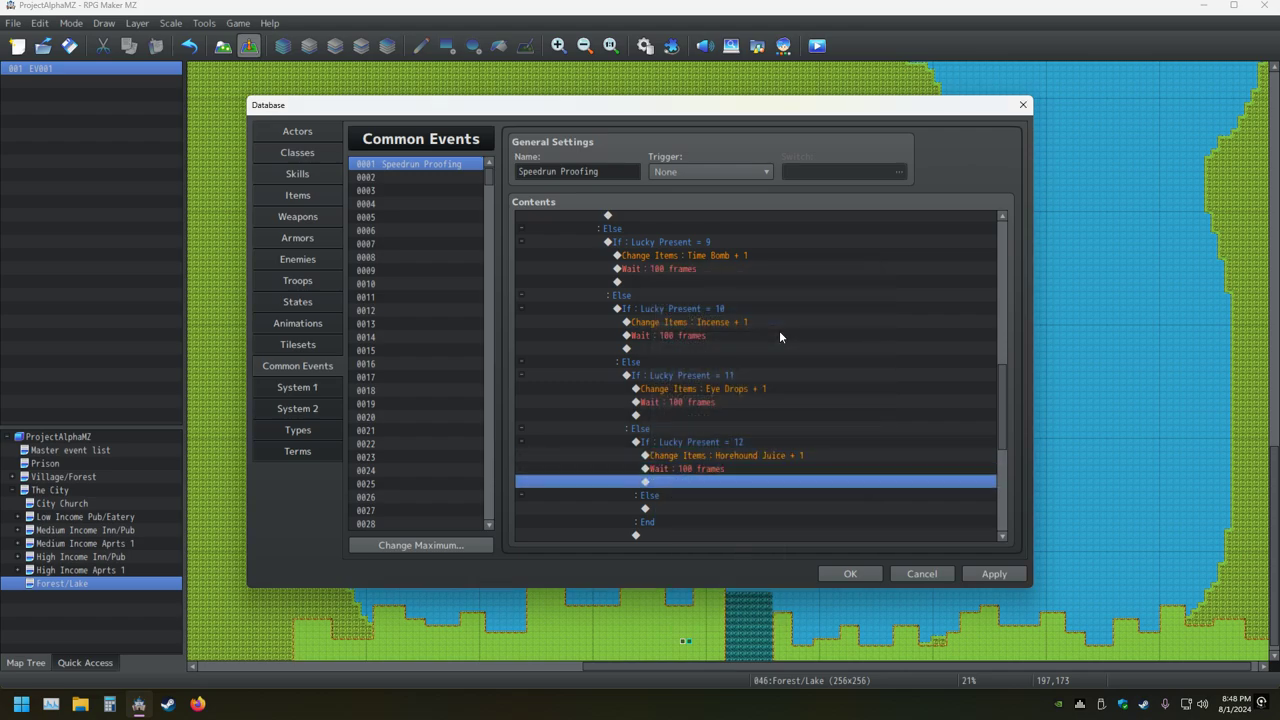
key(Down)
key(Down)
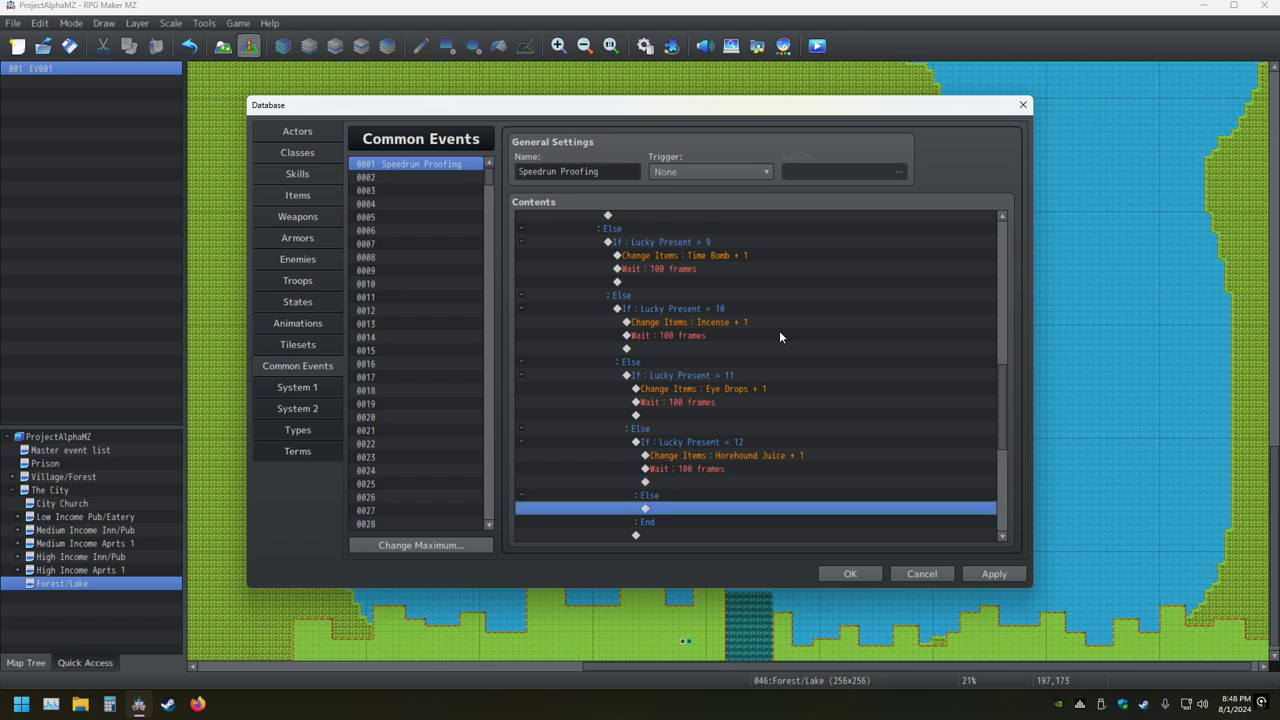
key(ctrl+v)
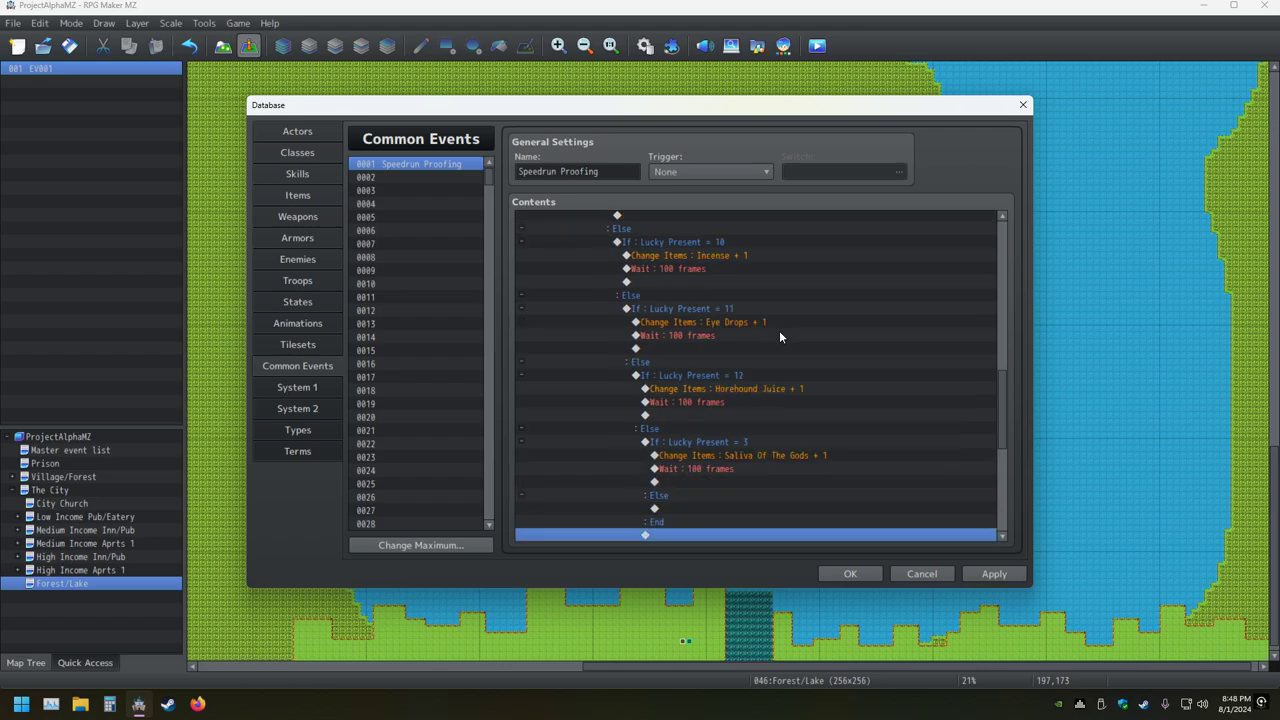
Change the constant of the conditional nested under Lucky Present = 12 so that it checks Lucky Present = 13
key(Up)
key(Up)
key(Up)
key(Return)
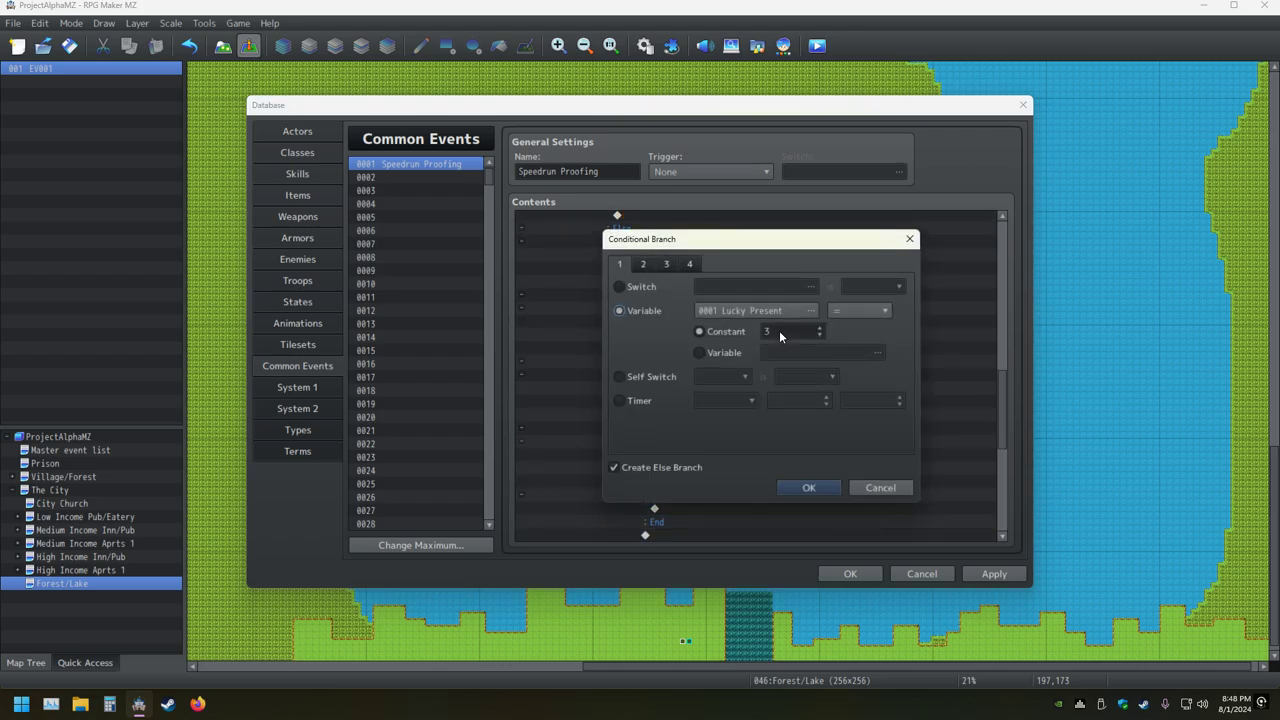
click(779, 330)
text(1)
key(Return)
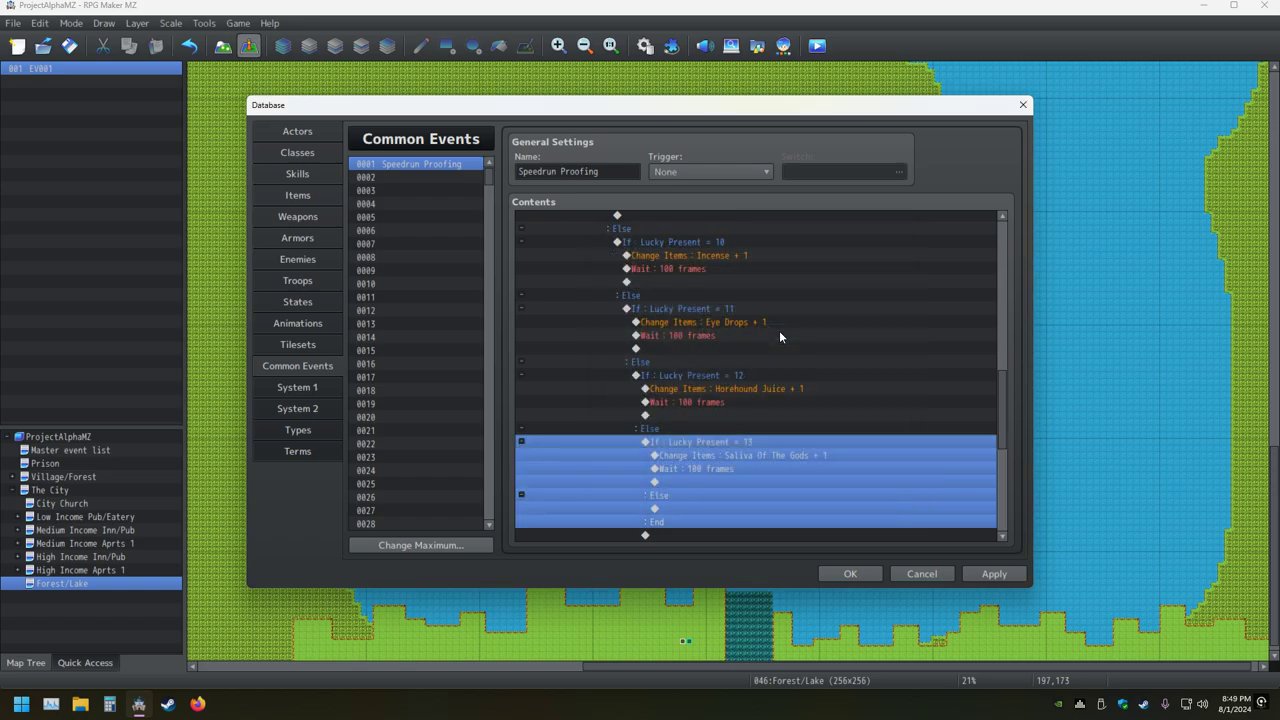
Set the item given in the Lucky Present = 13 branch to Egg Scrambler
key(Down)
key(Return)
key(Down)
key(Down)
key(Down)
key(Down)
key(Down)
key(Down)
key(Down)
key(Down)
key(Down)
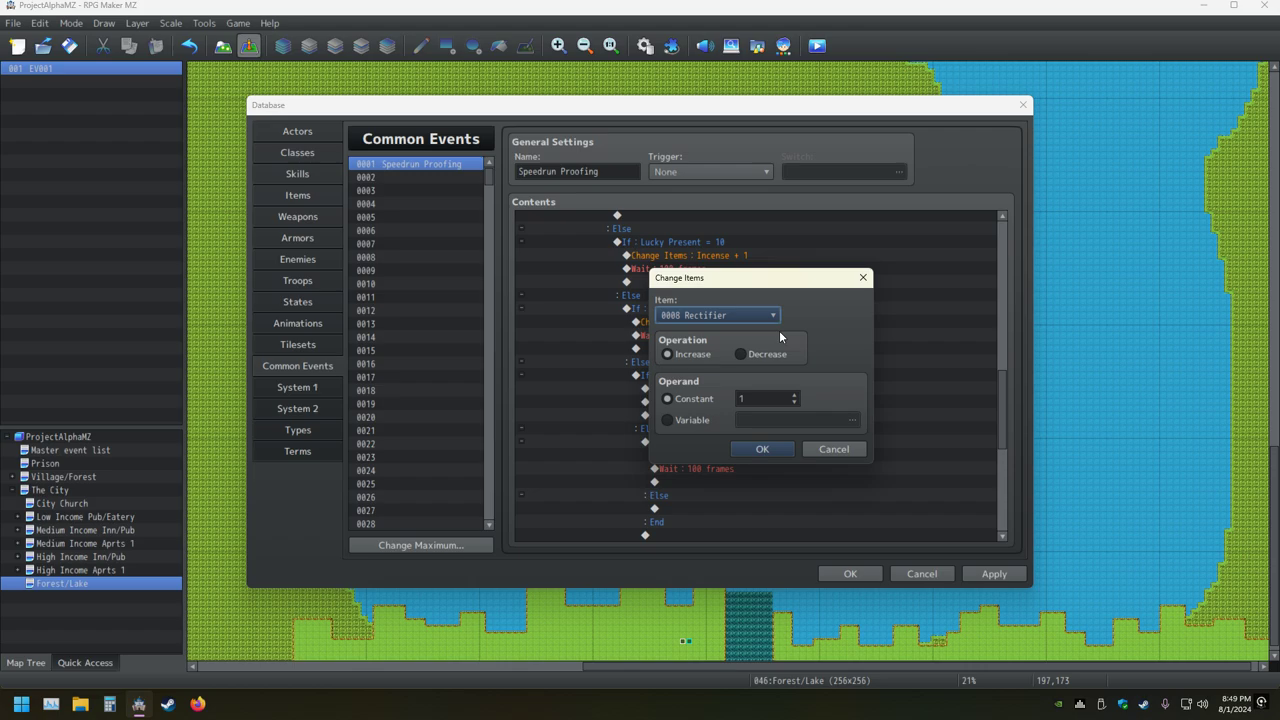
key(Return)
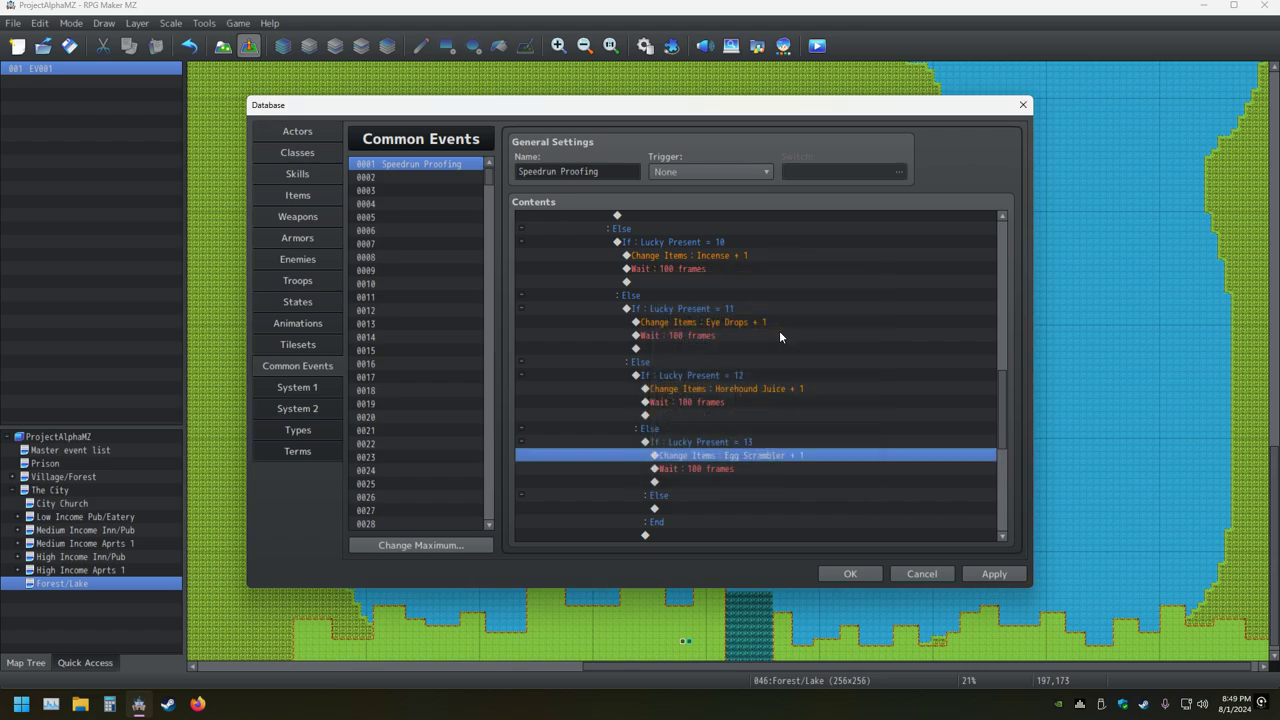
Paste the copied conditional into the Else of the Lucky Present = 13 branch
key(Down)
key(Down)
key(Down)
key(Down)
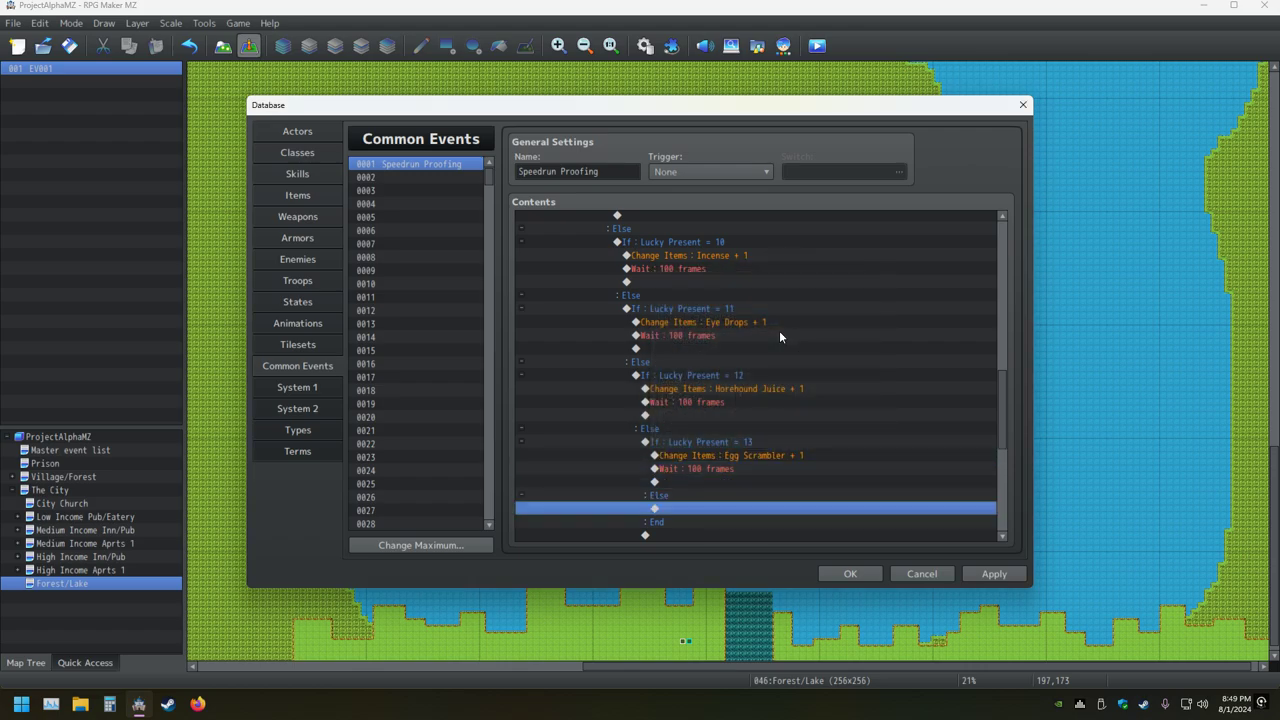
key(ctrl+v)
Change the constant of the conditional nested under Lucky Present = 13 so that it checks Lucky Present = 14
key(Up)
key(Up)
key(Up)
key(Up)
key(Up)
key(Up)
key(Up)
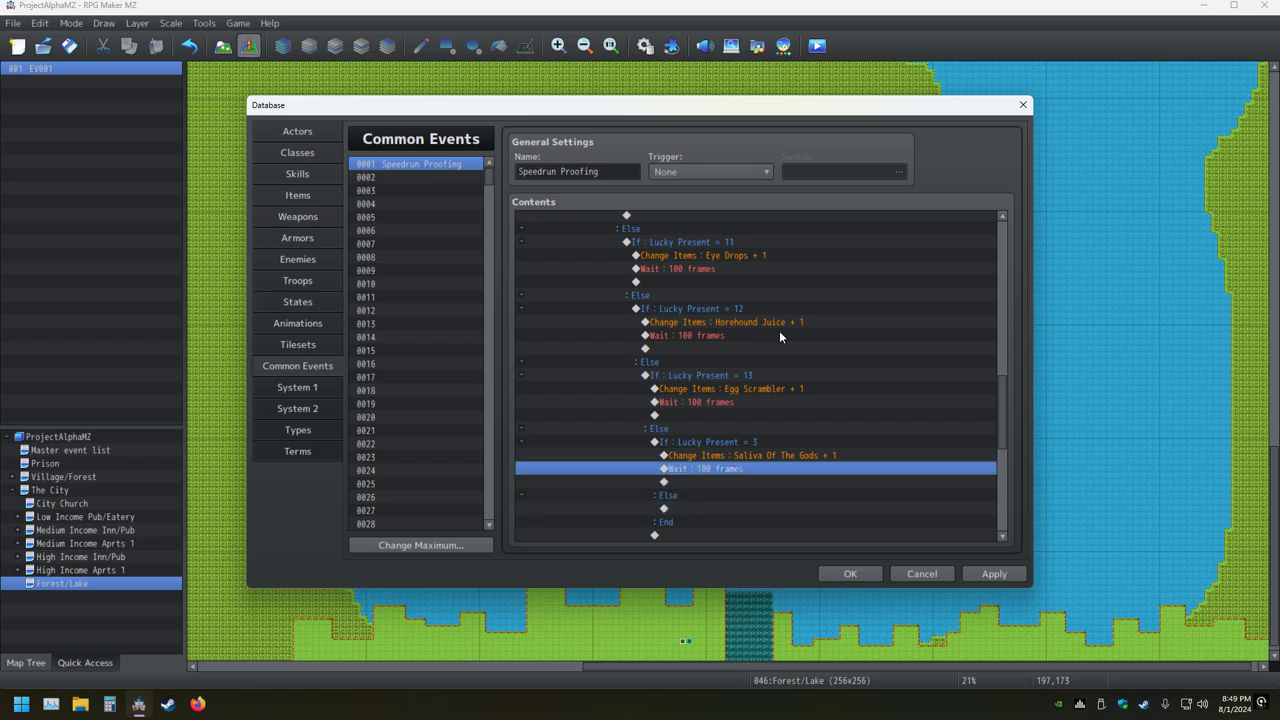
key(Insert)
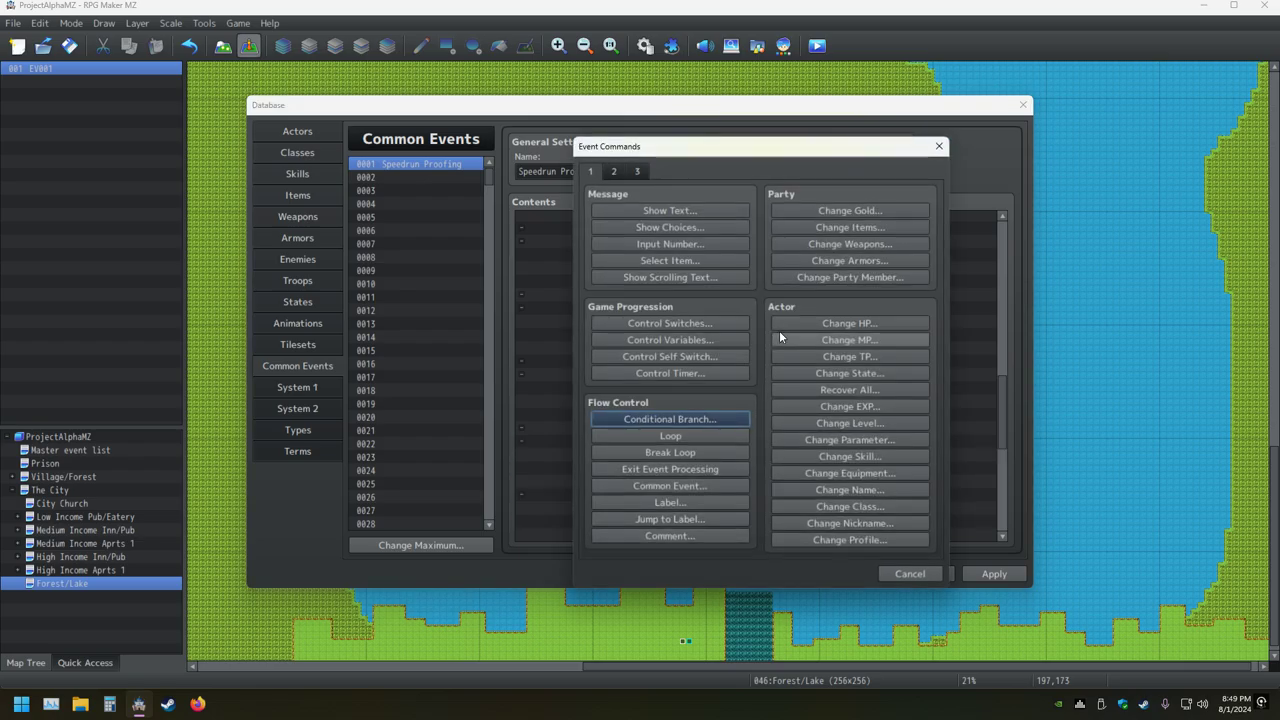
key(Return)
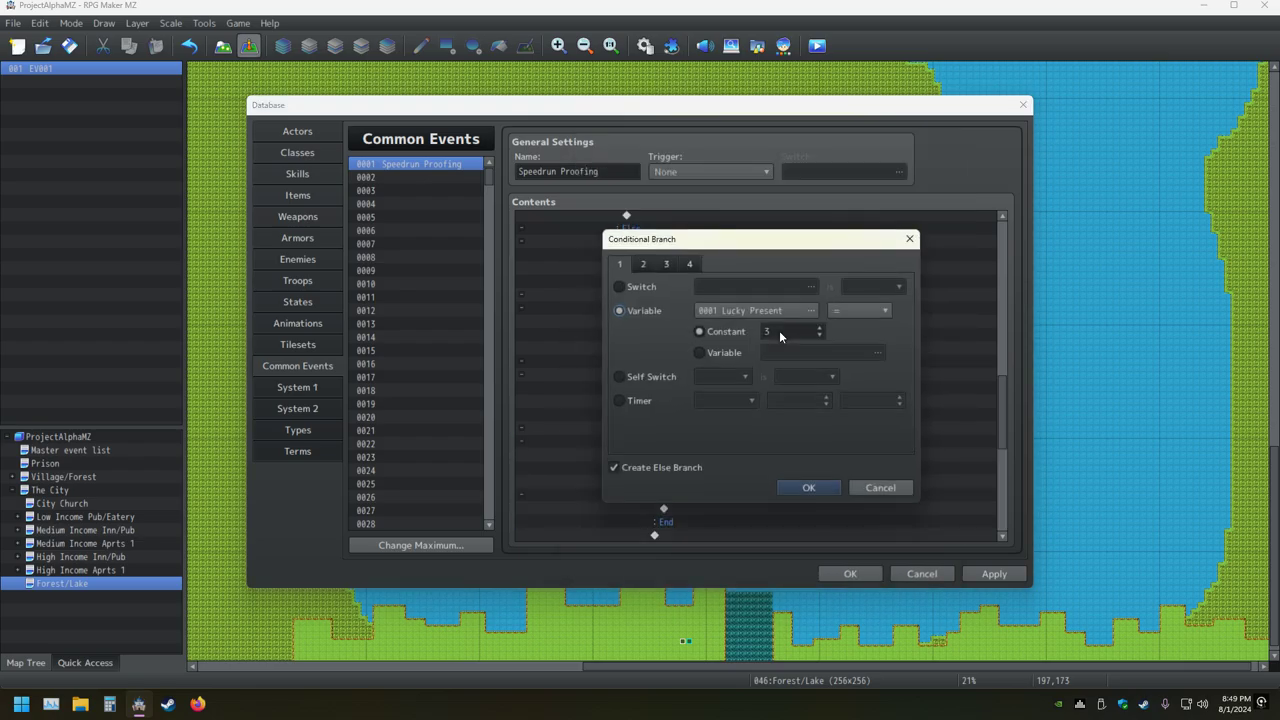
click(779, 330)
text(14)
key(Return)
Set the item given in the Lucky Present = 14 branch to Burn Cream
key(Down)
key(Return)
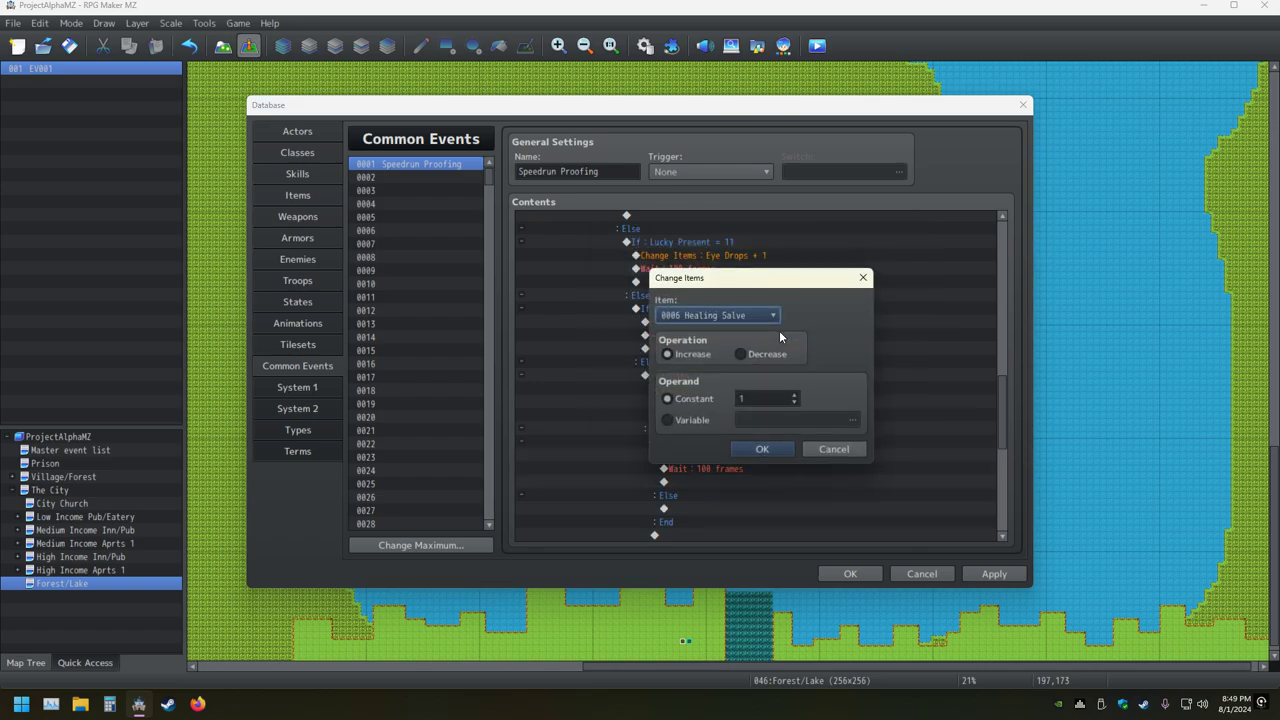
key(Down)
key(Down)
key(Down)
key(Down)
key(Down)
key(Down)
key(Down)
key(Down)
key(Down)
key(Return)
Paste the copied conditional into the Else of the Lucky Present = 14 branch
key(Down)
key(Down)
key(Down)
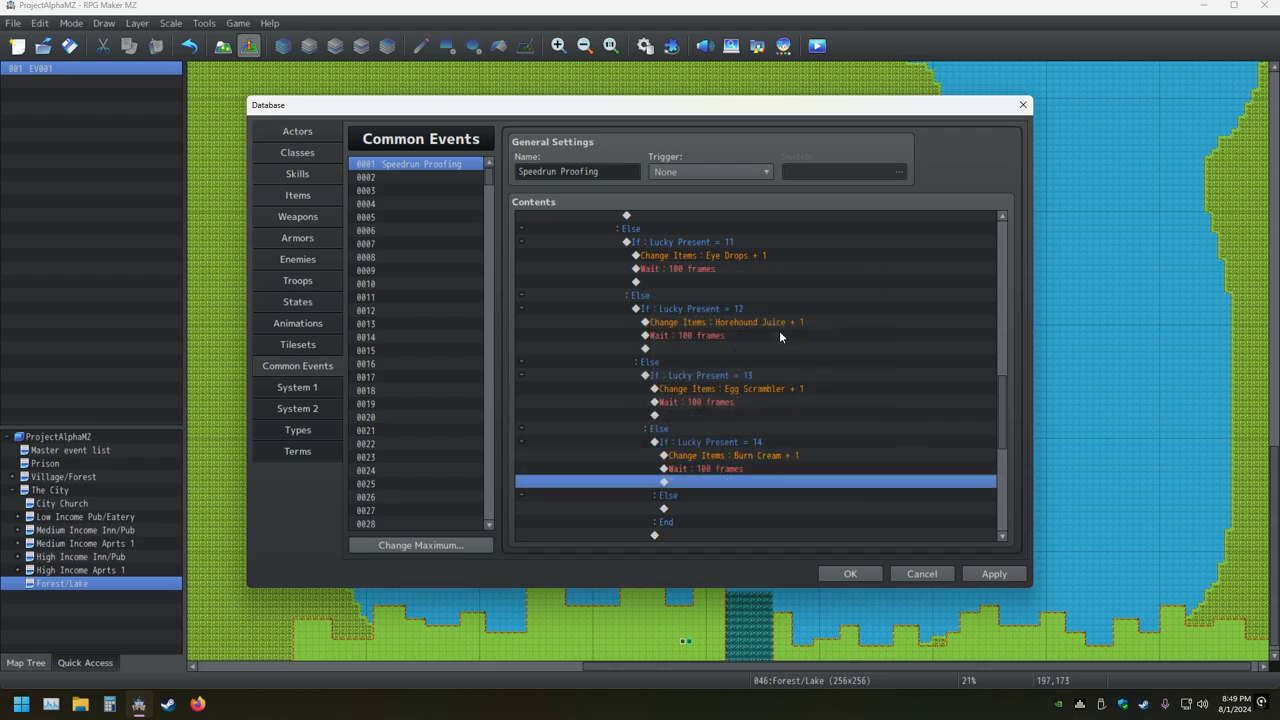
key(Down)
key(ctrl+v)
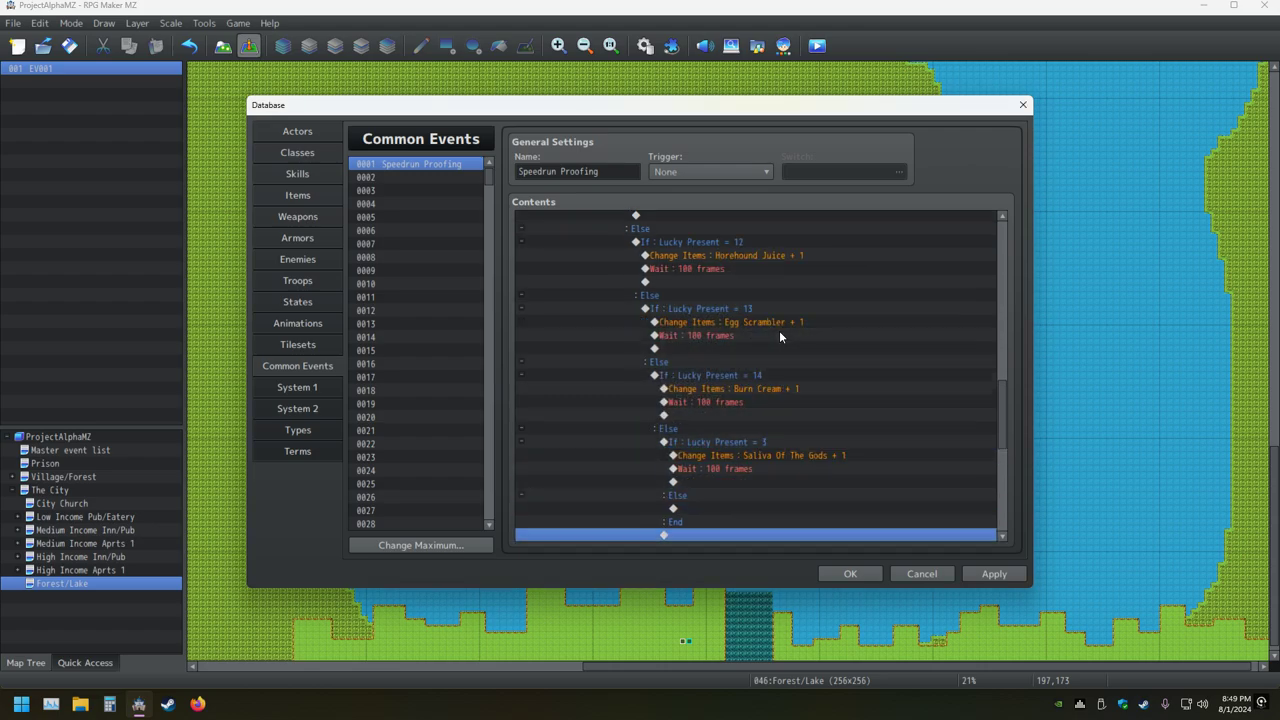
Change the constant of the conditional nested under Lucky Present = 14 so that it checks Lucky Present = 15
key(Up)
key(Up)
key(Up)
key(Up)
key(Up)
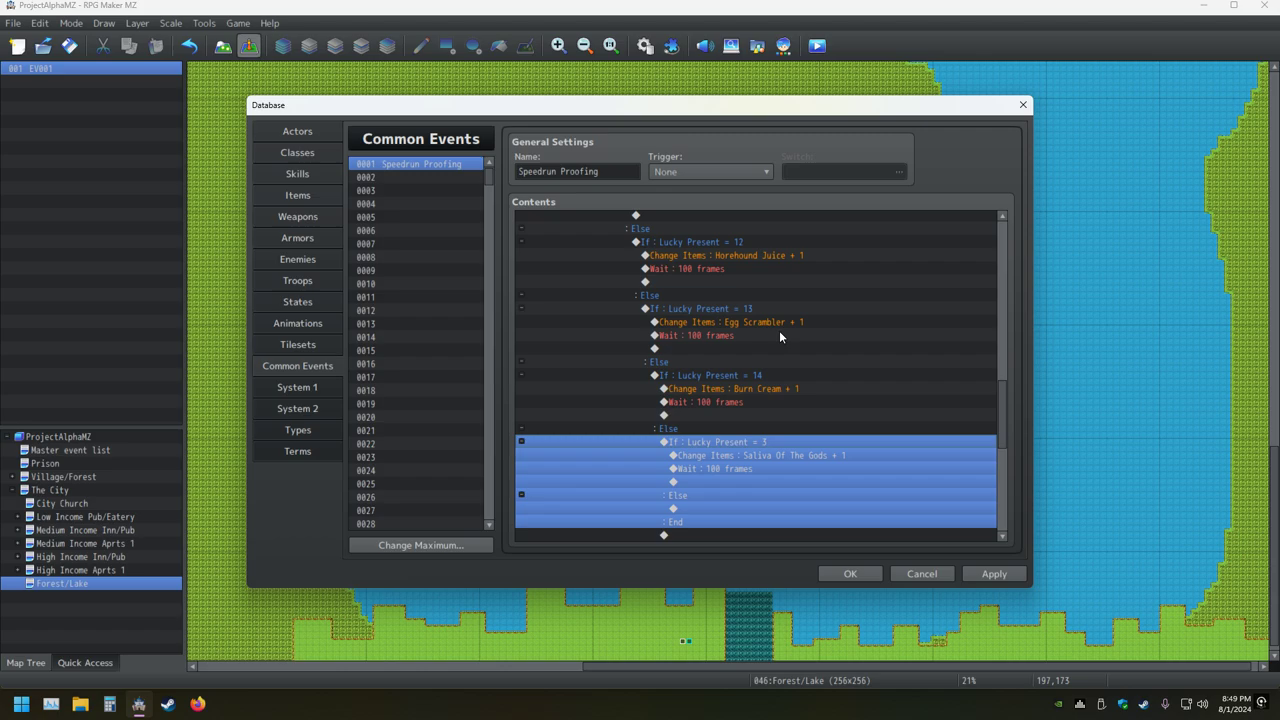
key(Return)
double_click(780, 334)
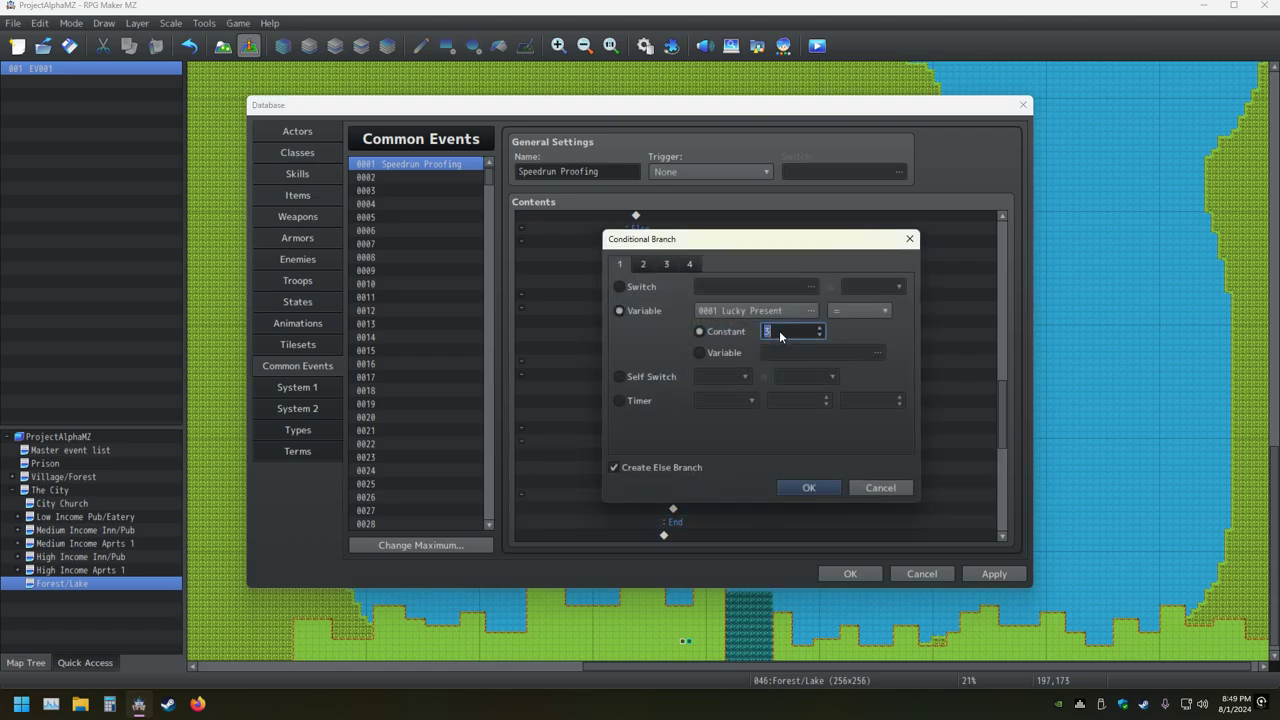
text(15)
key(Return)
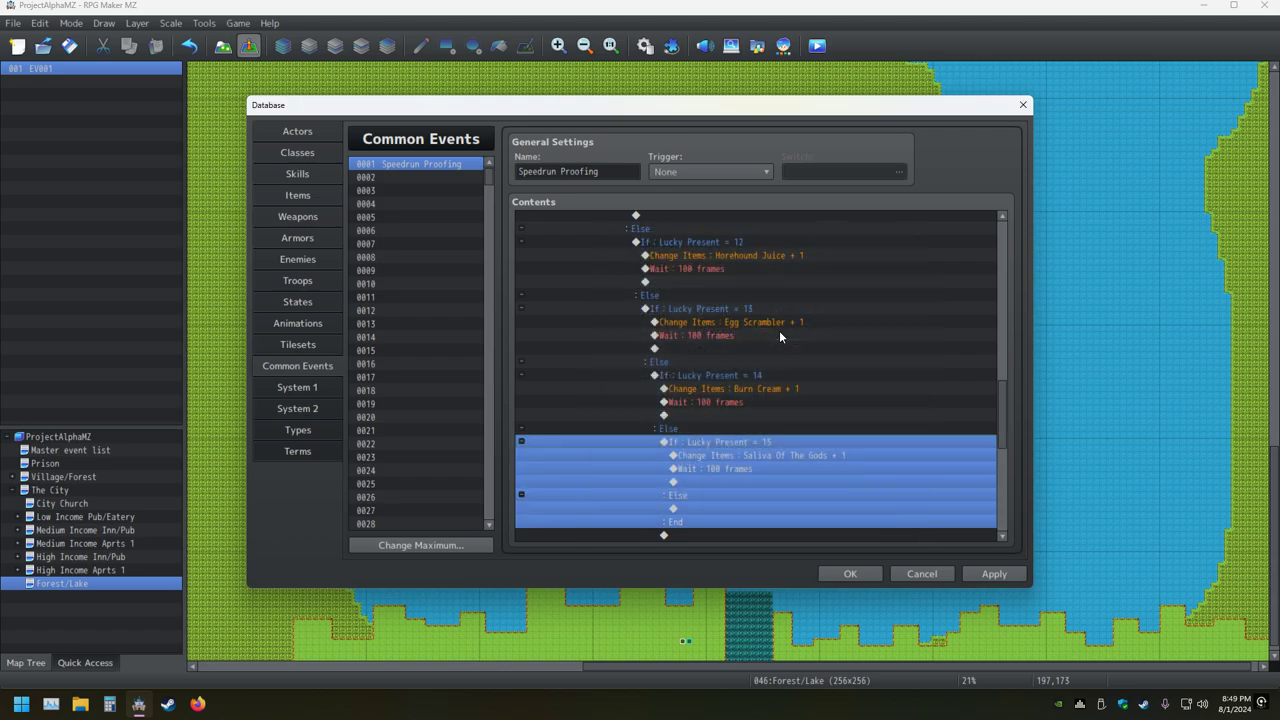
Set the item given in the Lucky Present = 15 branch to Candle
key(Return)
key(Up)
key(Up)
key(Up)
key(Up)
key(Up)
key(Up)
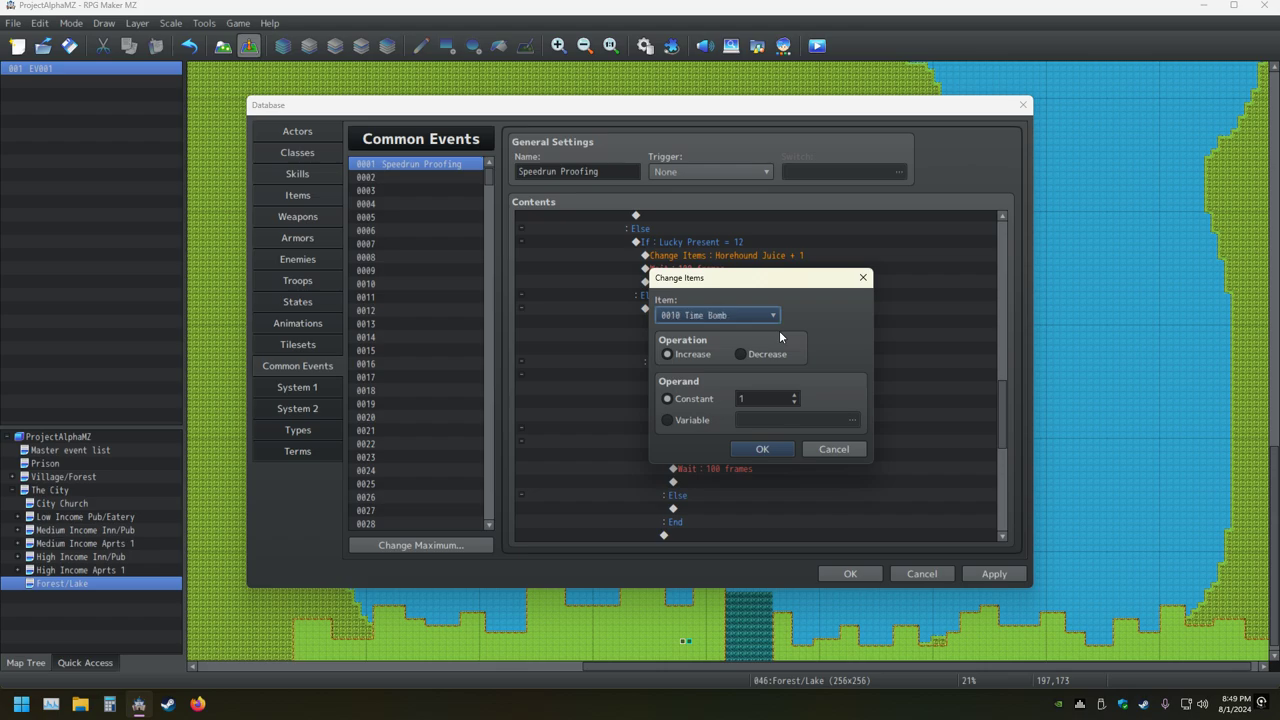
key(Down)
key(Down)
key(Return)
Paste the copied conditional into the Else of the Lucky Present = 15 branch
key(Down)
key(Down)
key(Down)
key(Down)
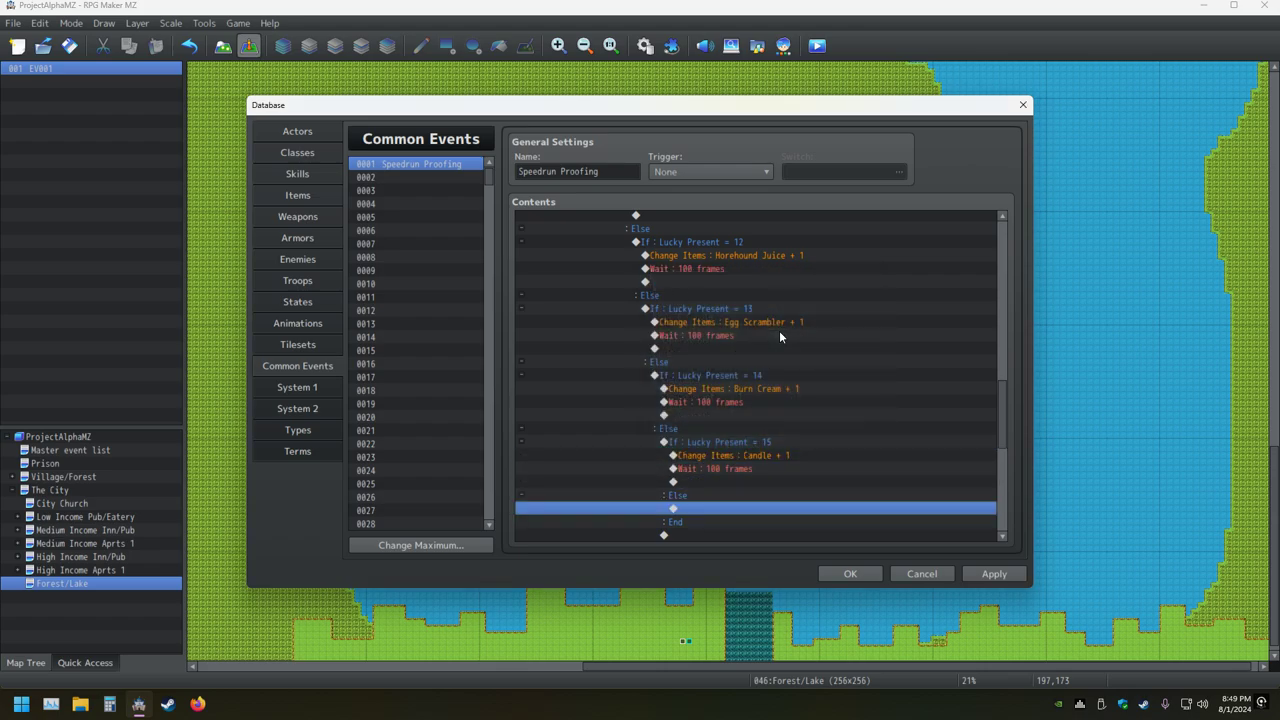
key(ctrl+v)
Change the constant of the conditional nested under Lucky Present = 15 so that it checks Lucky Present = 16
key(Up)
key(Up)
key(Up)
key(Up)
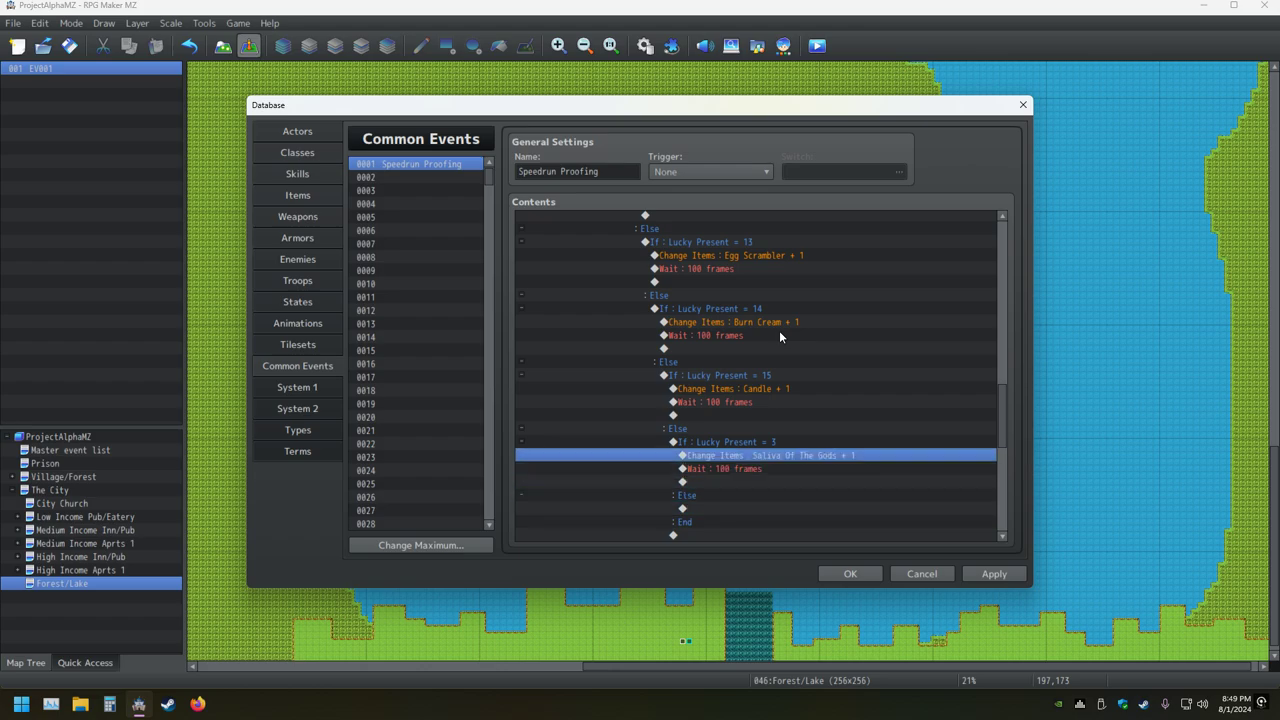
key(Up)
key(Return)
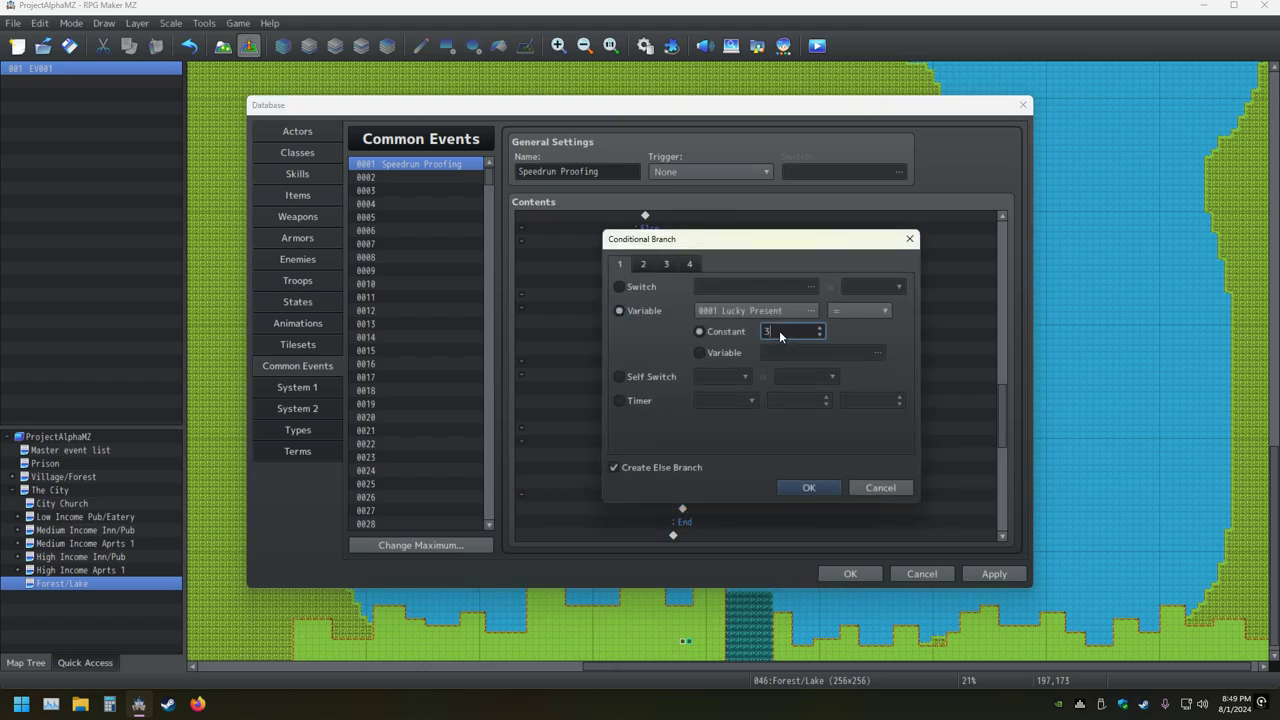
double_click(780, 336)
text(16)
key(Return)
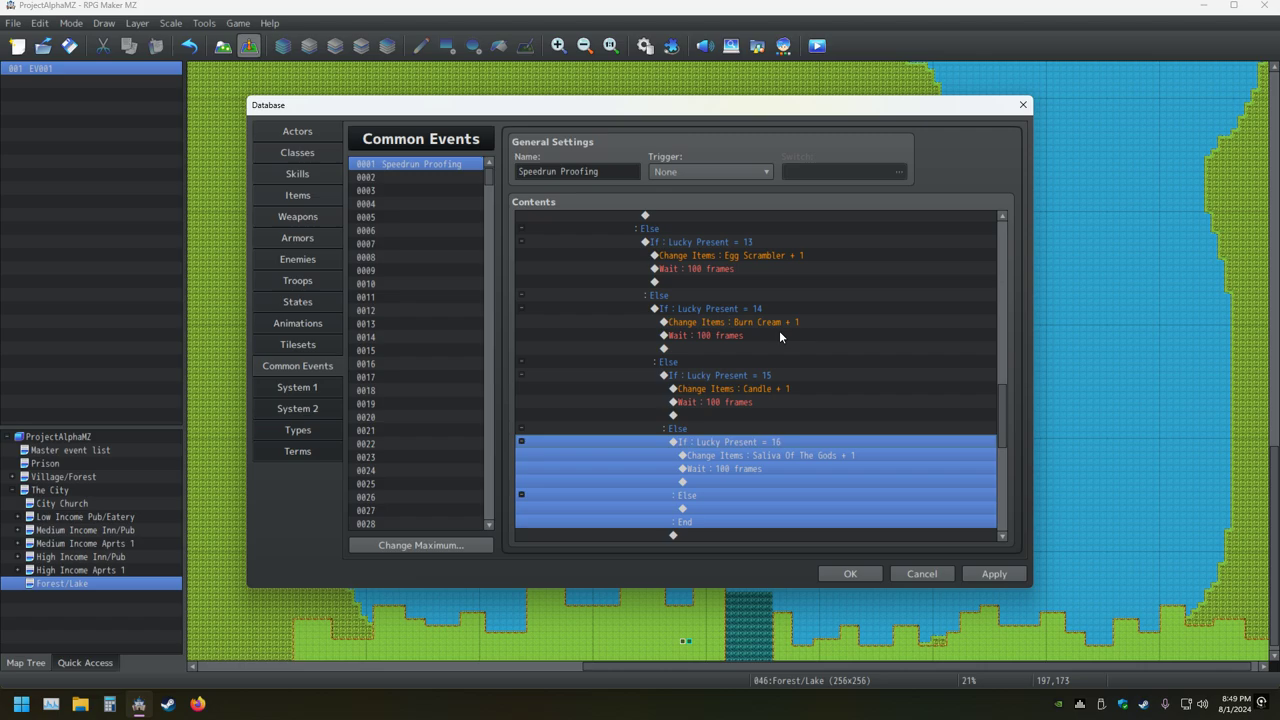
Set the item given in the Lucky Present = 16 branch to Liquor(96%)
key(Down)
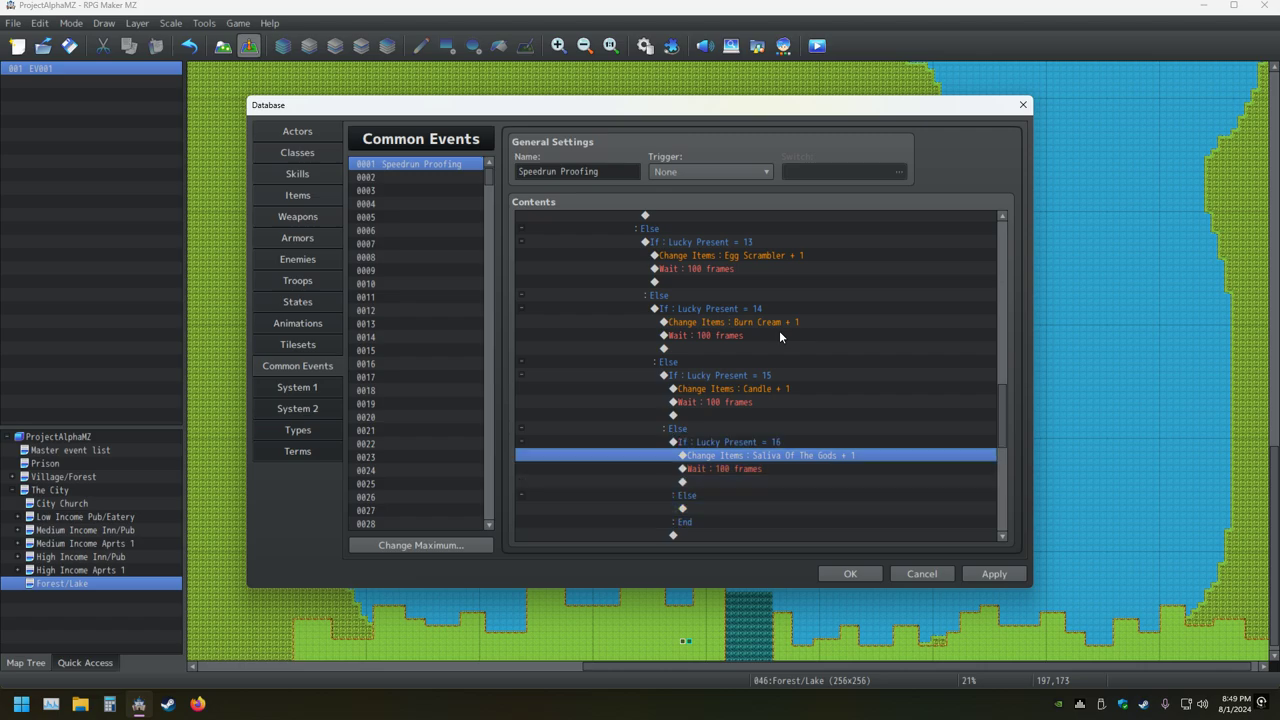
key(Return)
key(Down)
key(Down)
key(Down)
key(Down)
key(Down)
key(Down)
key(Down)
key(Down)
key(Down)
key(Down)
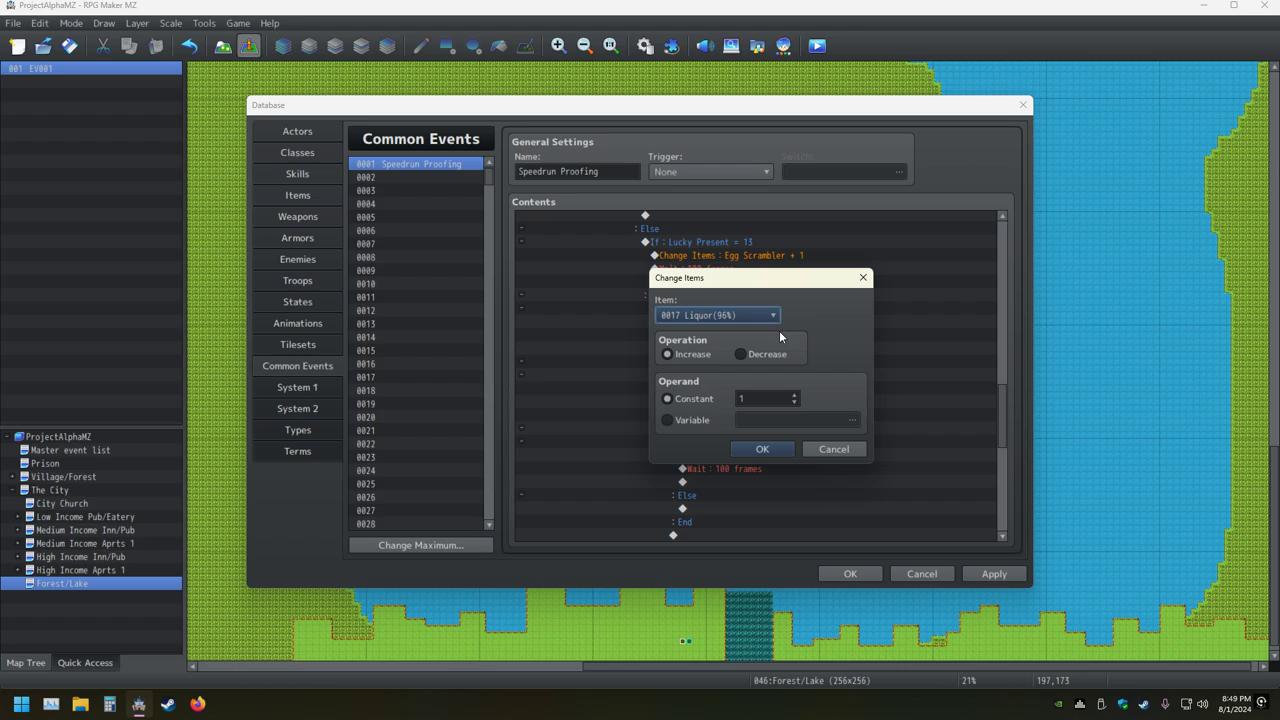
key(Return)
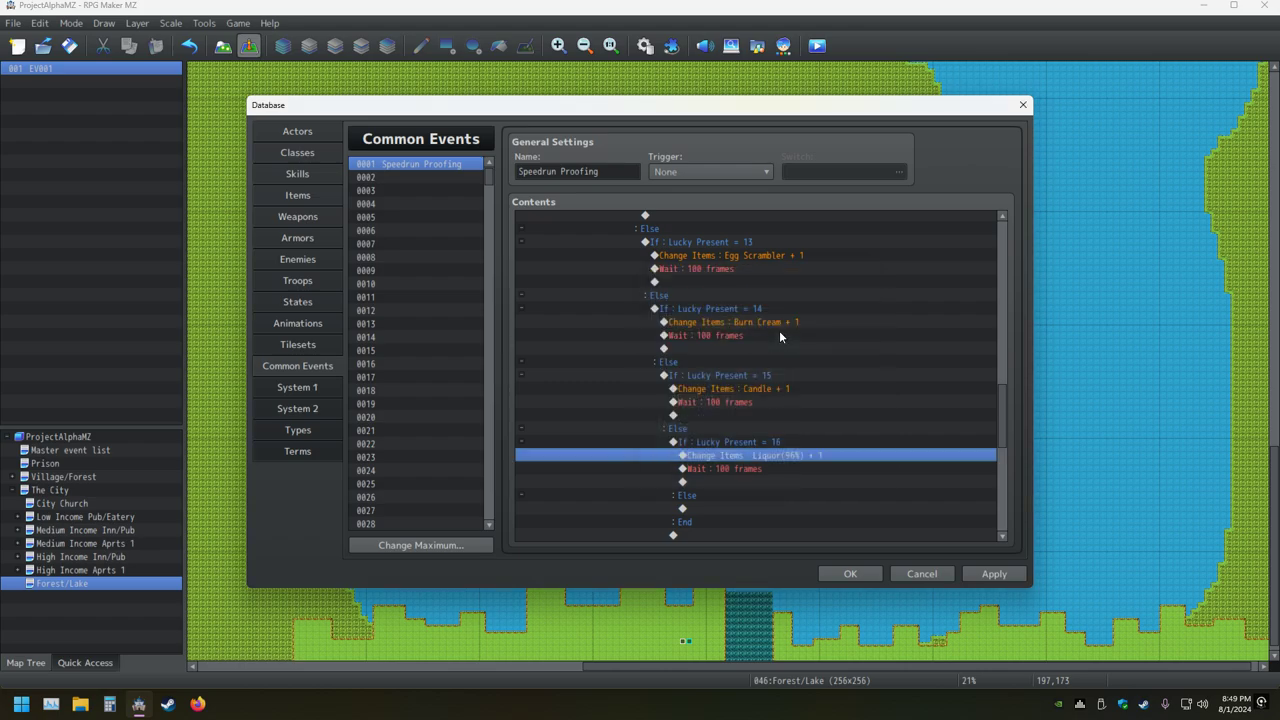
Paste the copied conditional into the Else of the Lucky Present = 16 branch
key(Down)
key(Down)
key(Down)
key(Down)
key(Down)
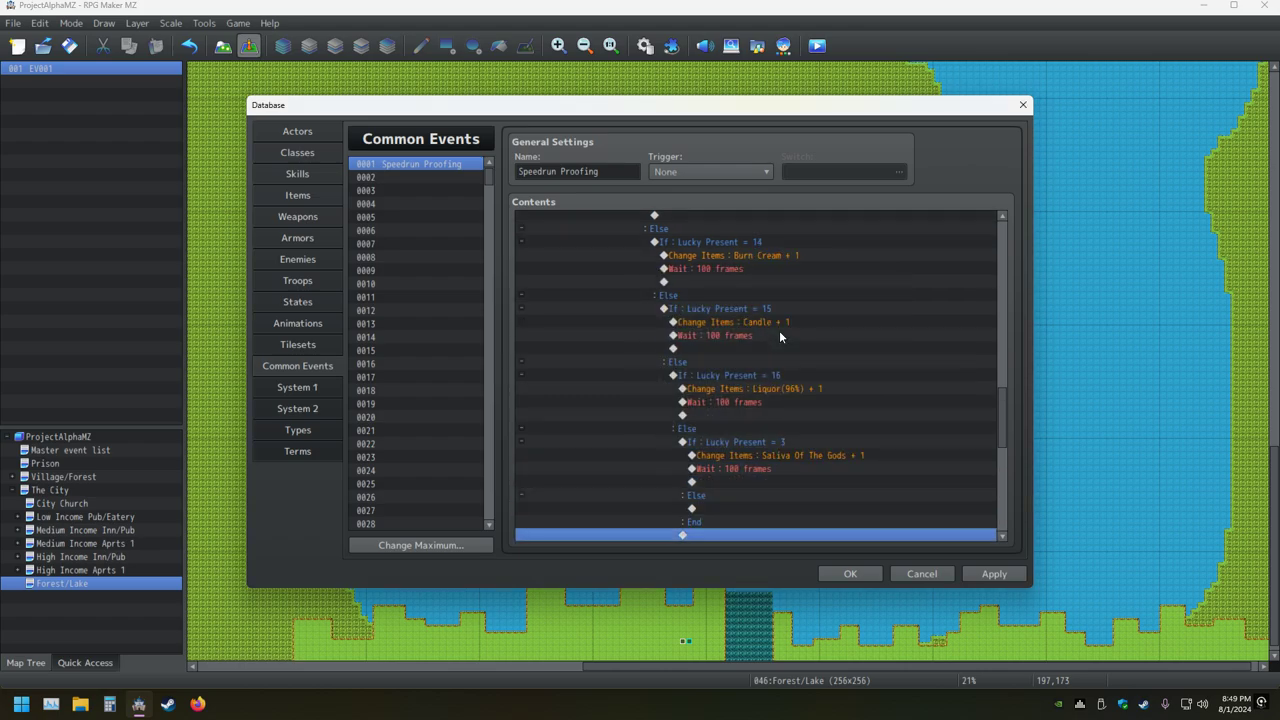
Change the constant of the conditional nested under Lucky Present = 16 so that it checks Lucky Present = 17
key(Up)
key(Up)
key(Up)
key(Up)
key(Up)
key(Return)
double_click(780, 331)
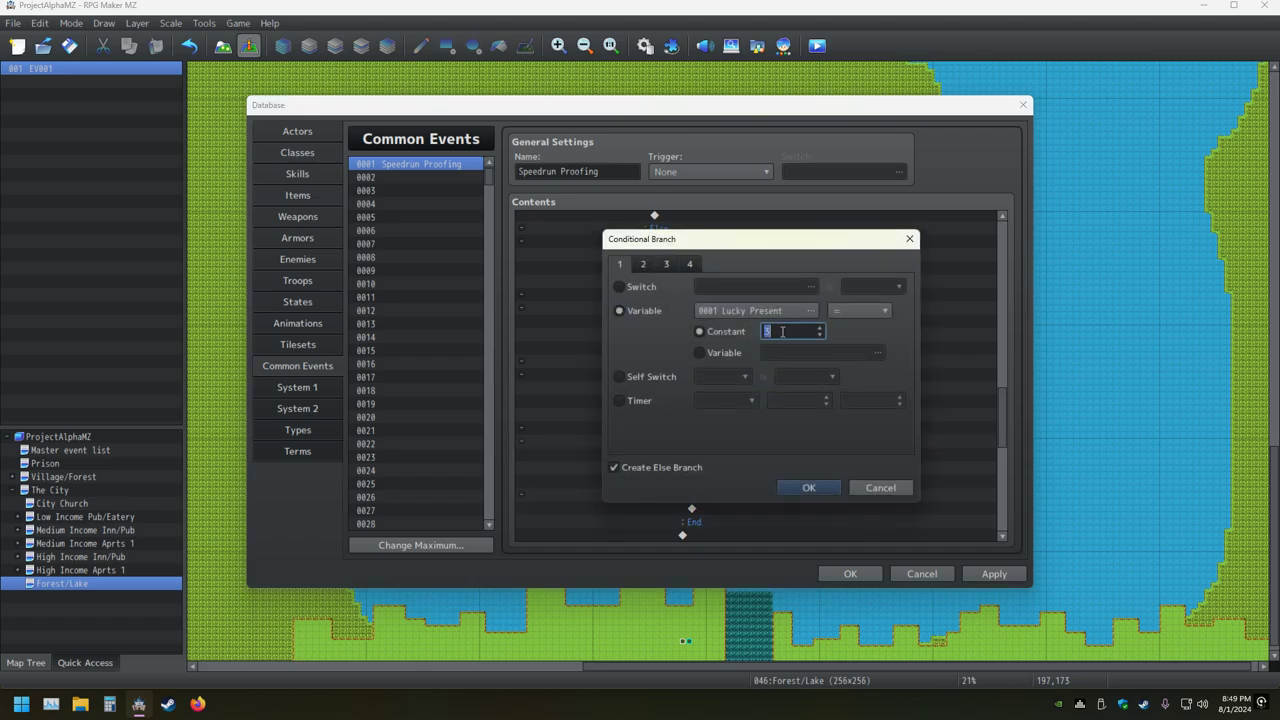
text(17)
key(Return)
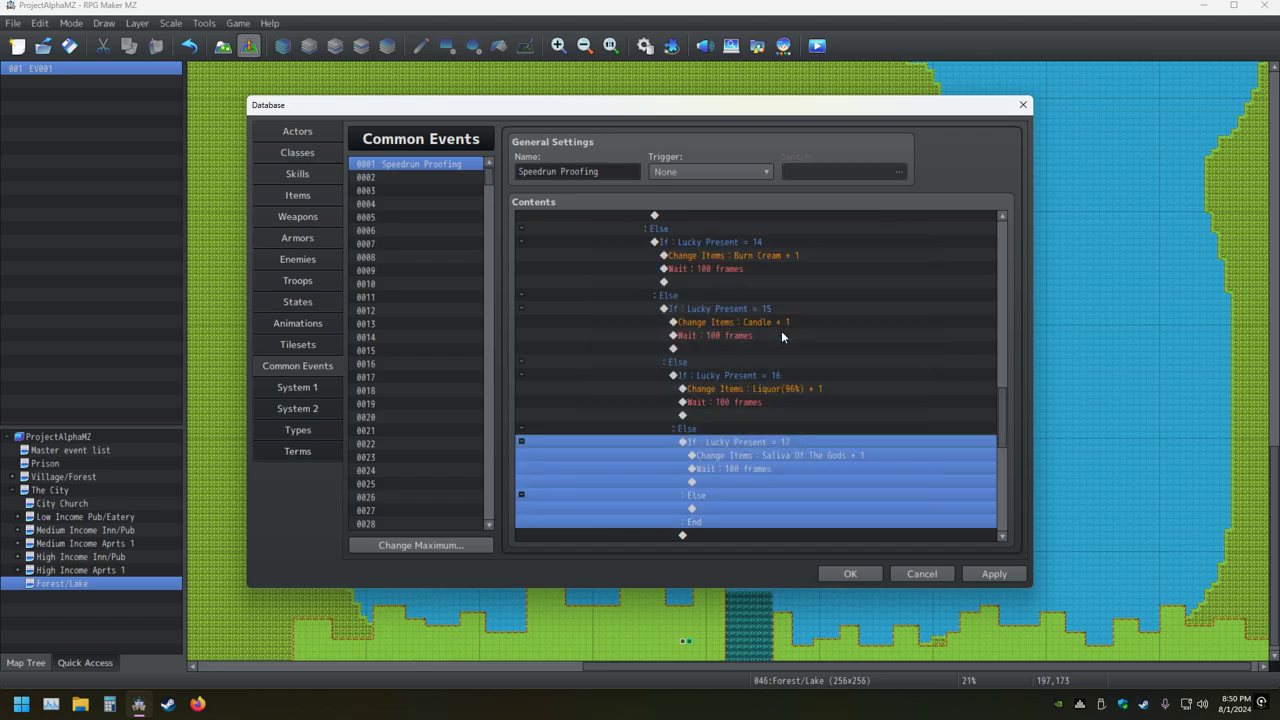
Set the item given in the Lucky Present = 17 branch to Love Potion
key(Down)
key(Return)
text(0018 Love Potion)
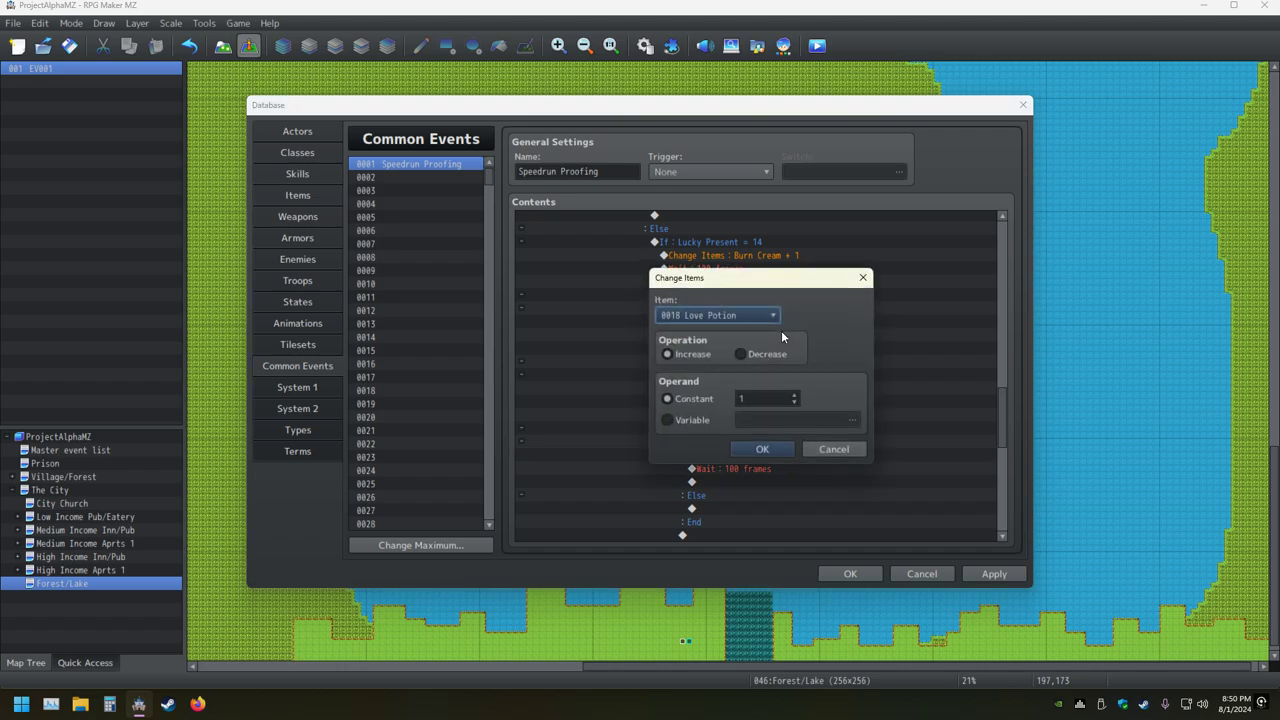
key(Return)
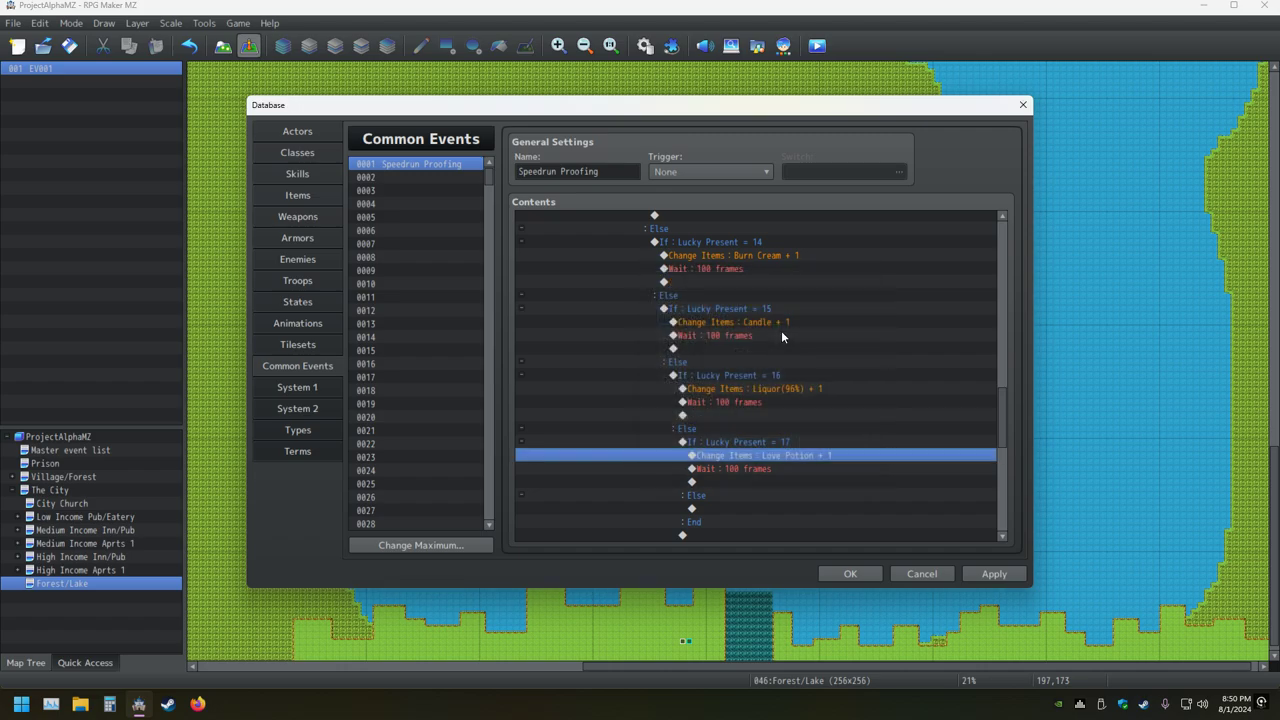
Leave the Else of the Lucky Present = 17 branch empty and close the database, keeping the changes
key(Down)
key(Down)
key(Down)
key(Down)
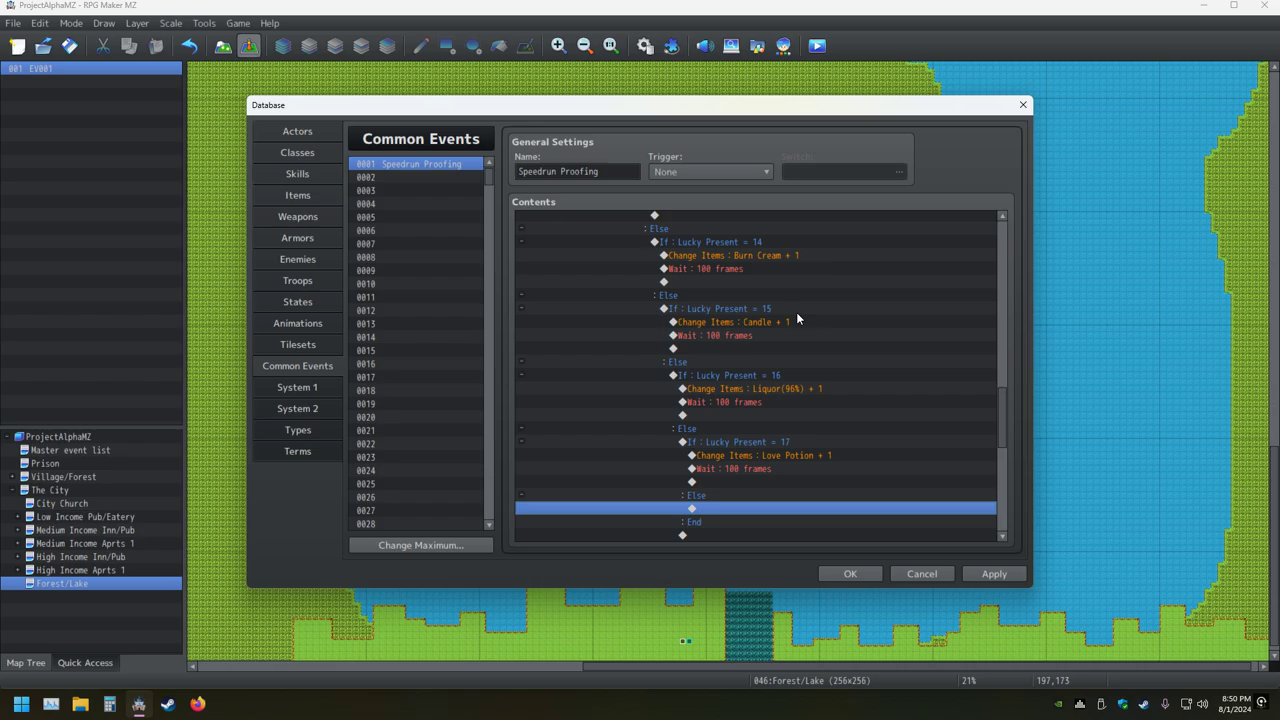
click(845, 577)
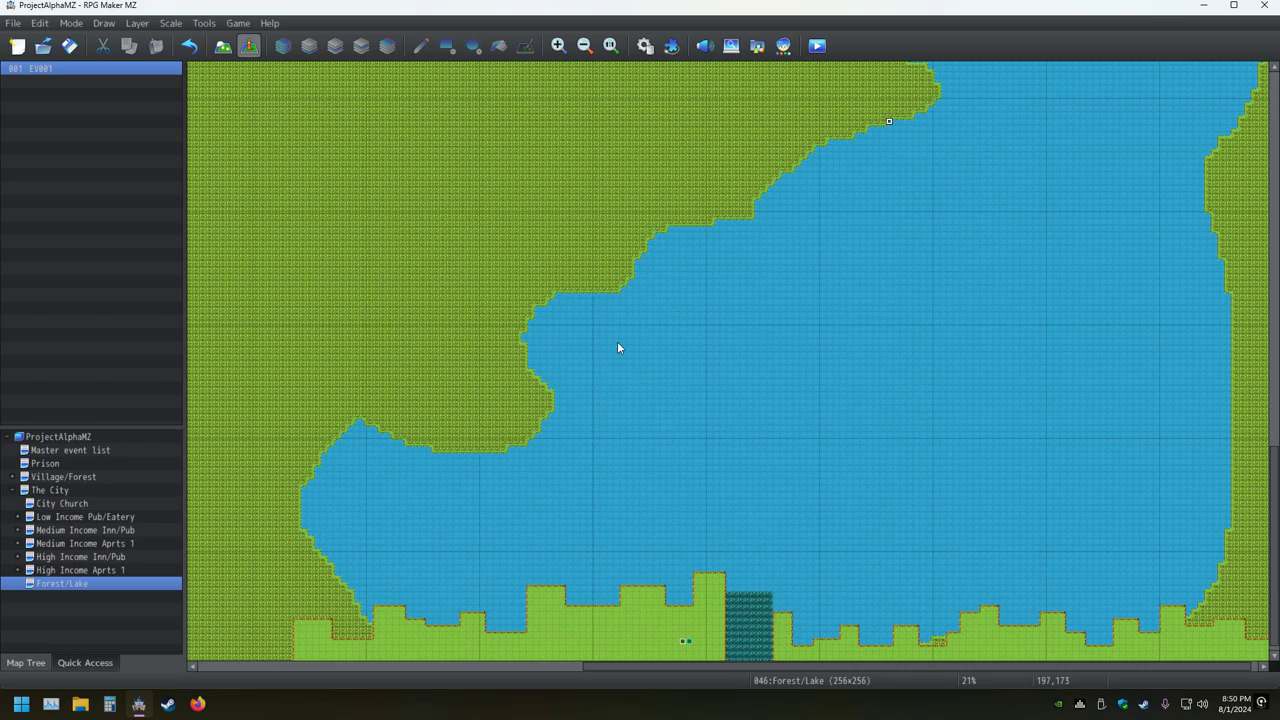
Set the number of Lucky Presents given by map event EV001 to 9999 and accept the event
click(683, 643)
double_click(681, 640)
click(679, 207)
double_click(679, 207)
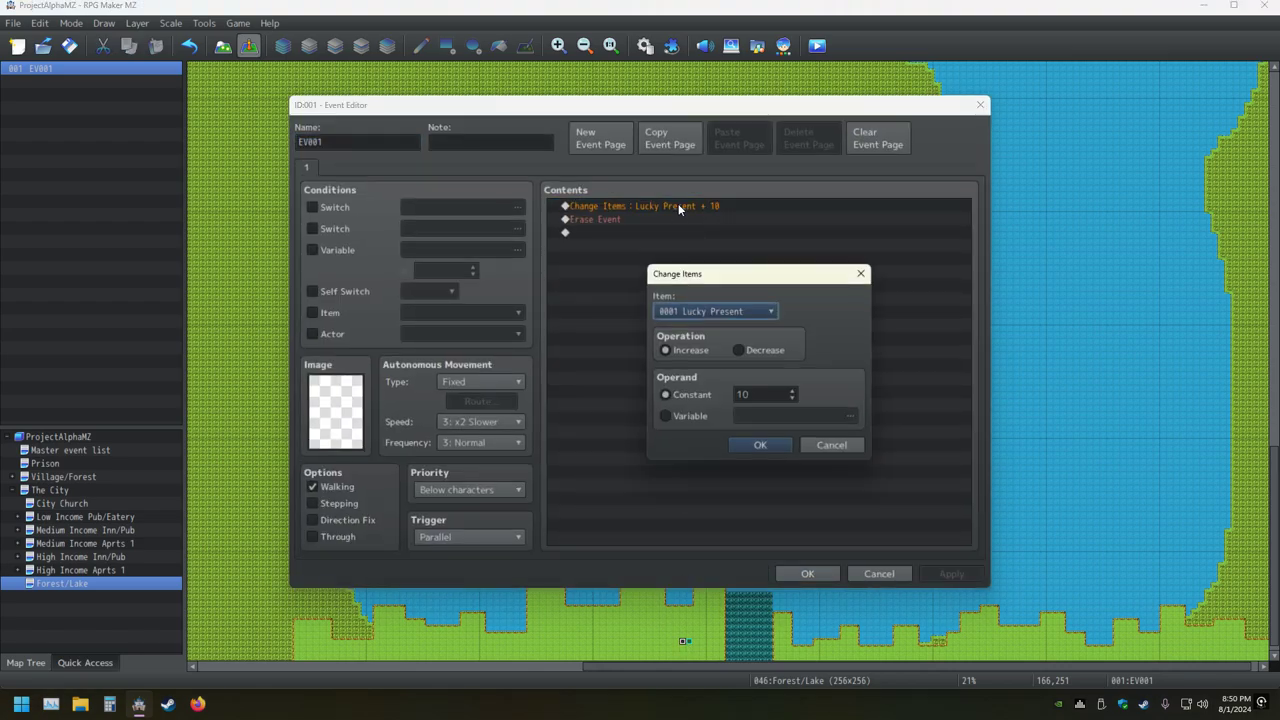
double_click(764, 396)
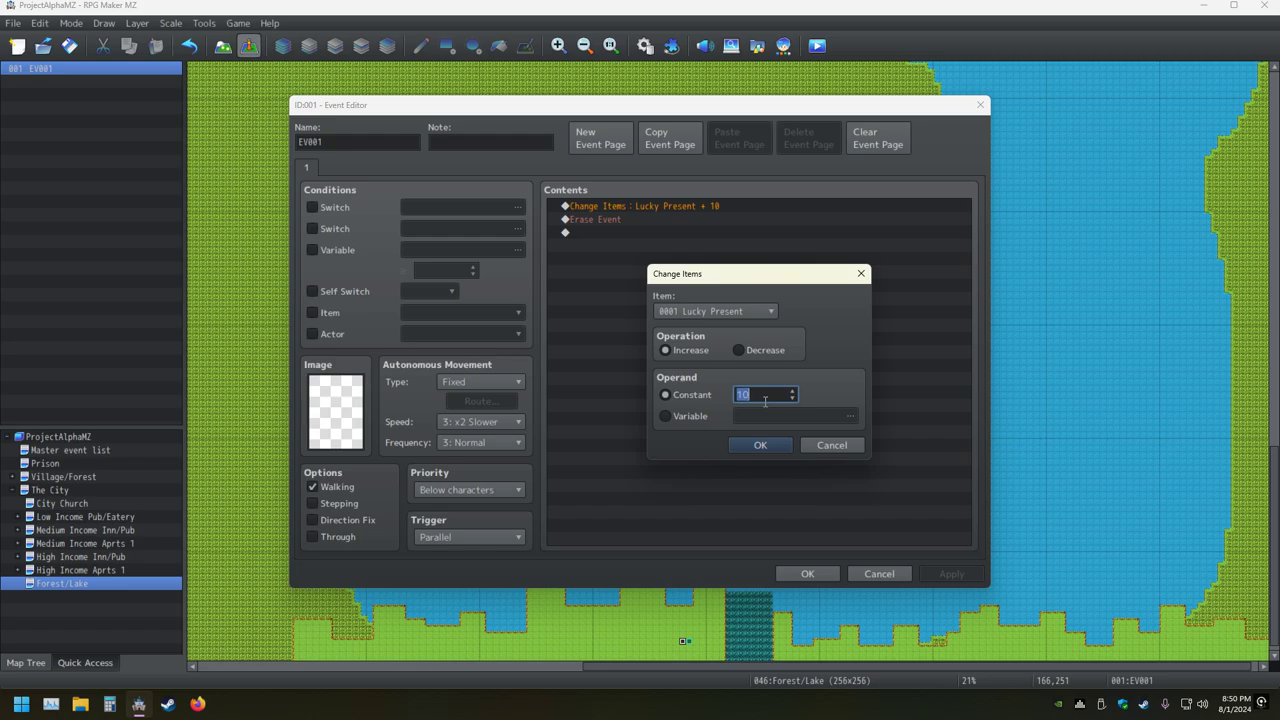
text(9999)
key(Return)
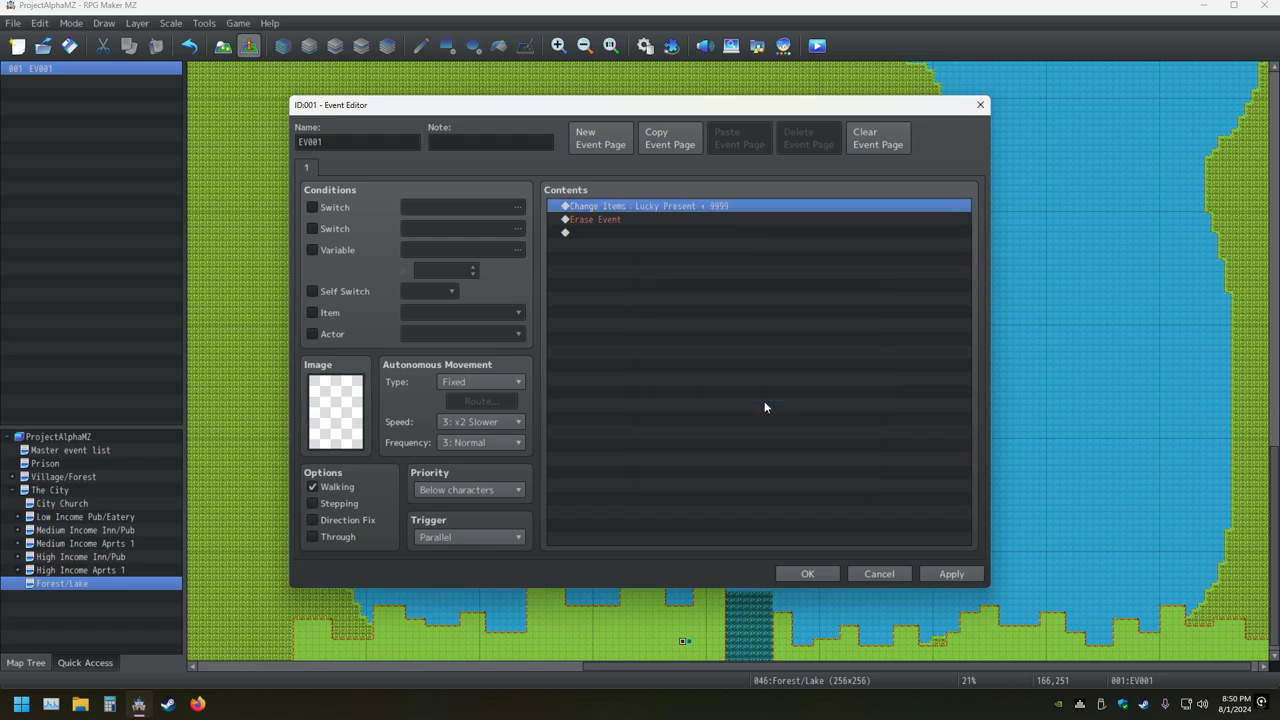
click(810, 576)
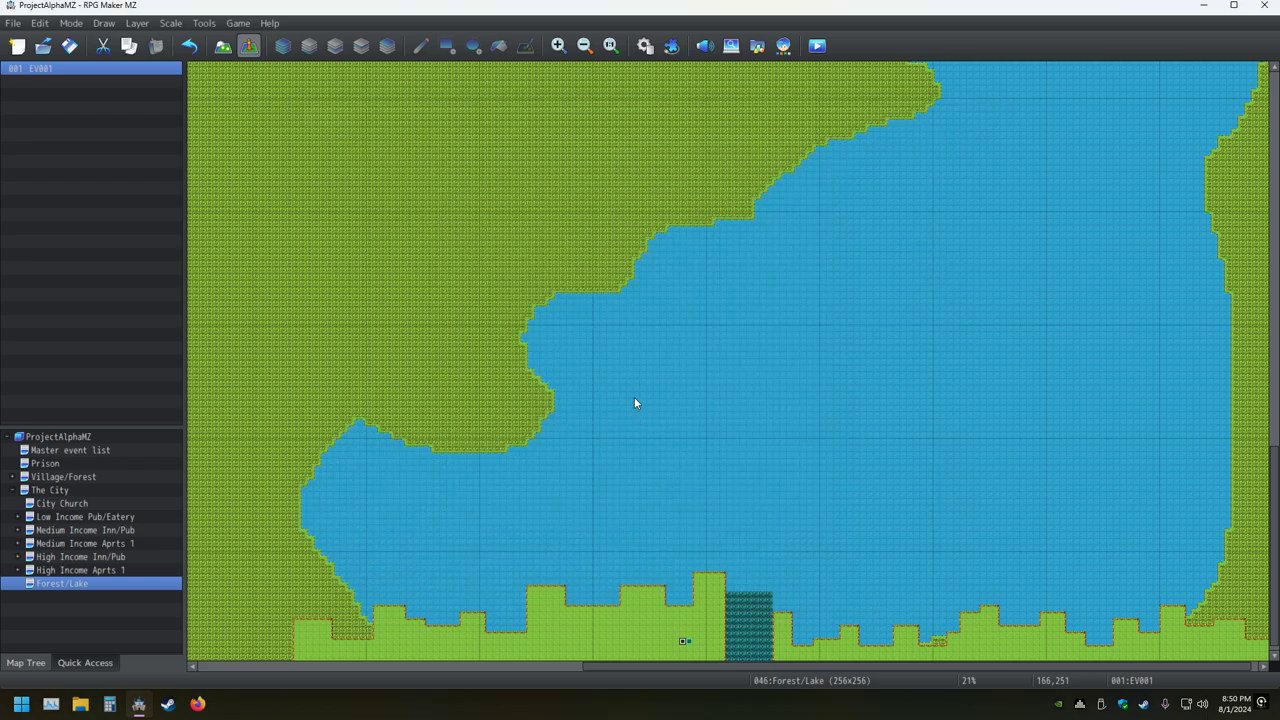
Start a playtest and use a Lucky Present from the game's item inventory
click(817, 45)
click(618, 375)
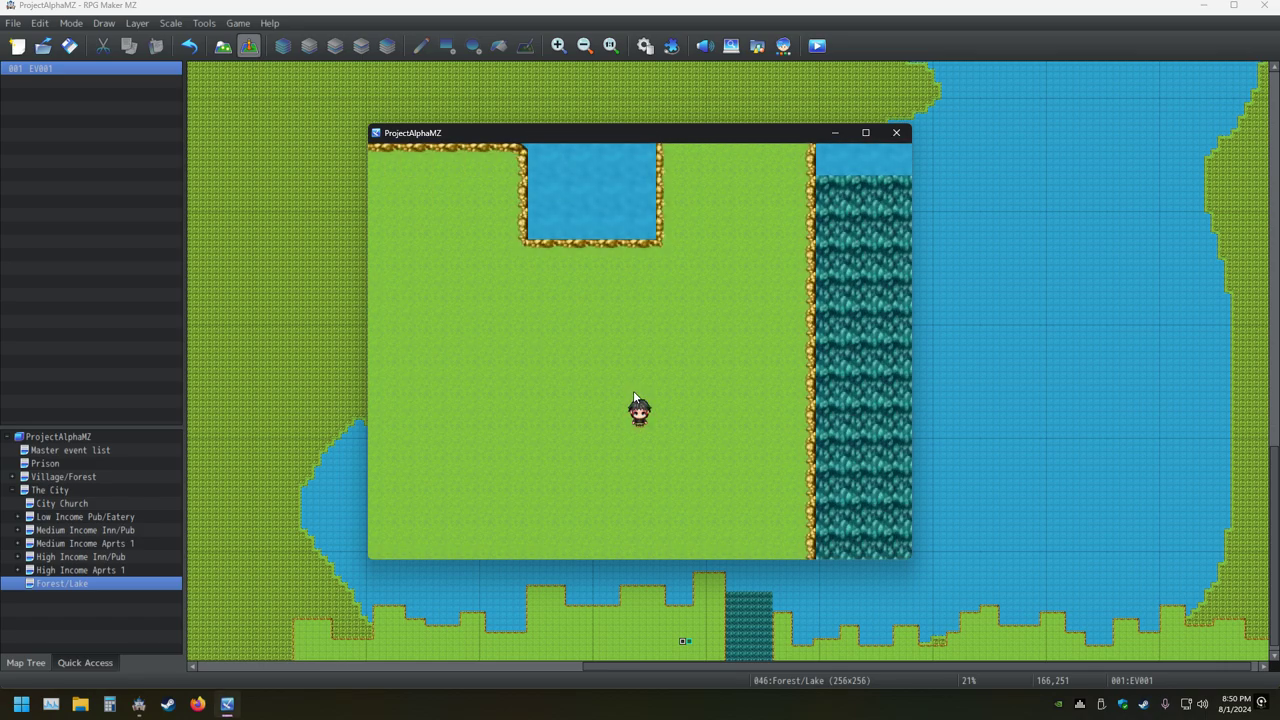
key(Escape)
key(Return)
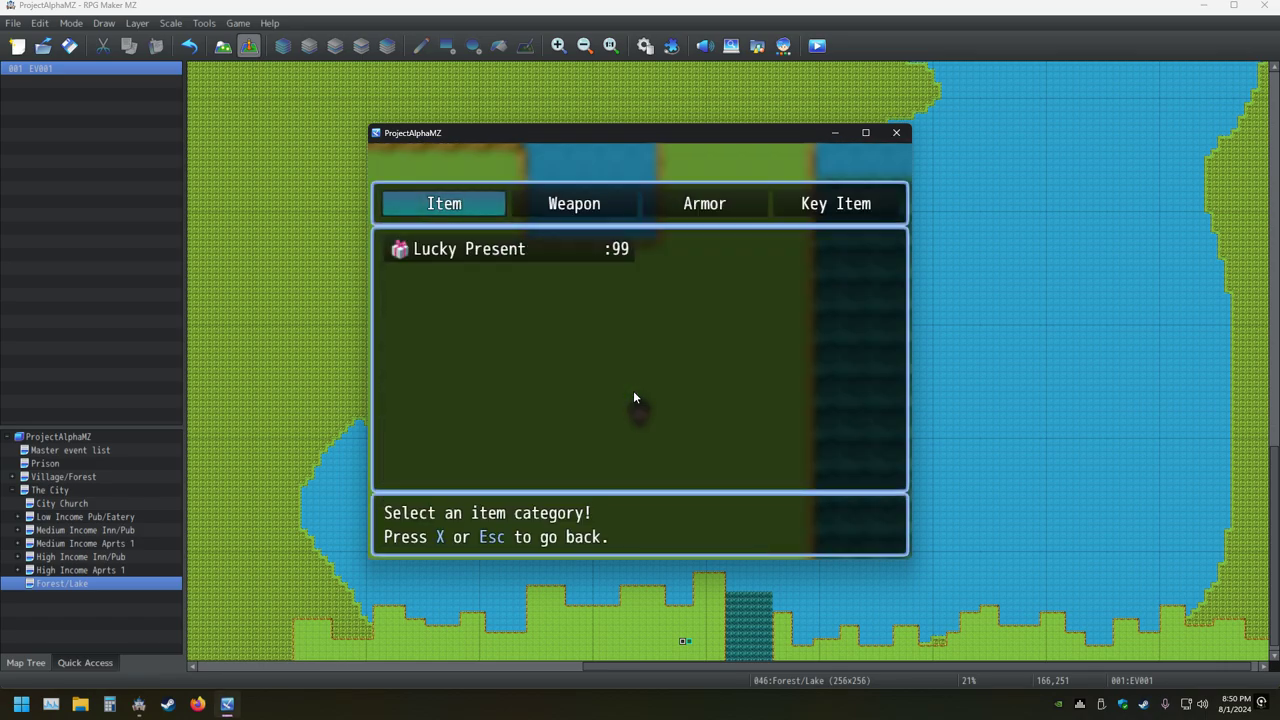
key(Return)
key(Escape)
key(Escape)
key(Escape)
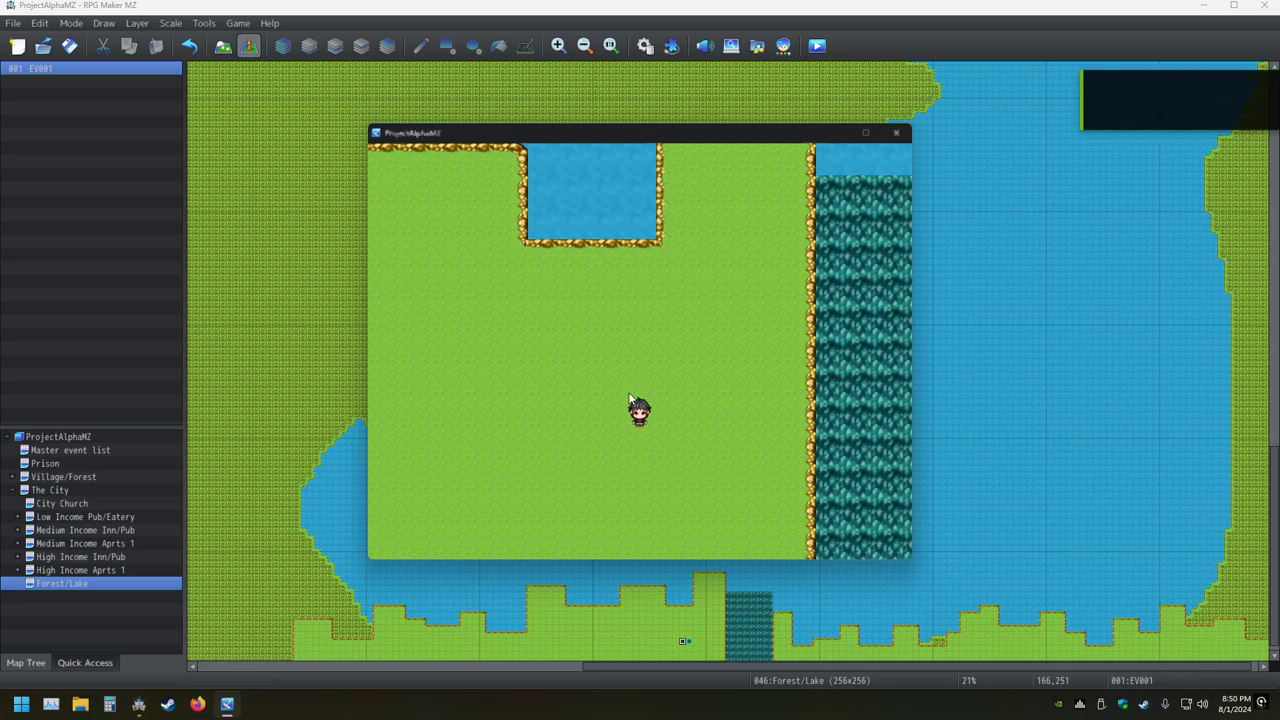
Reopen the item inventory in the playtest to check which items the Lucky Present gives
key(Escape)
key(Return)
key(Return)
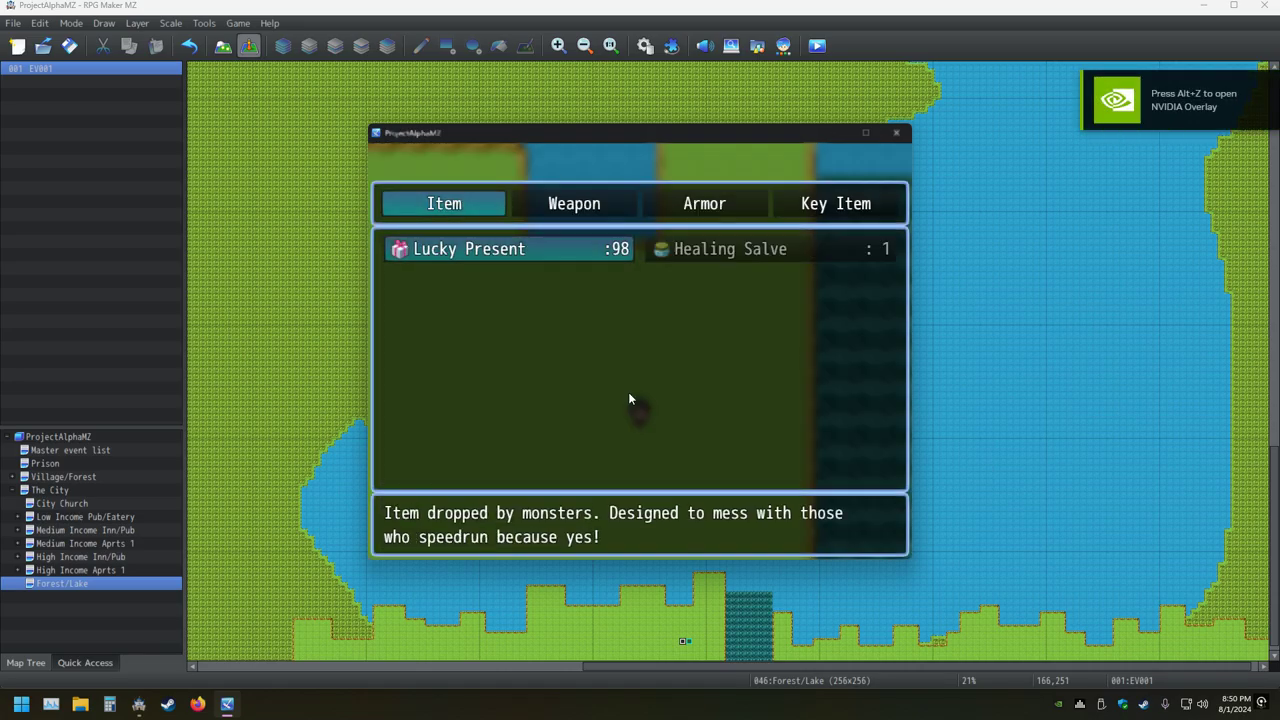
key(Escape)
key(Escape)
key(Escape)
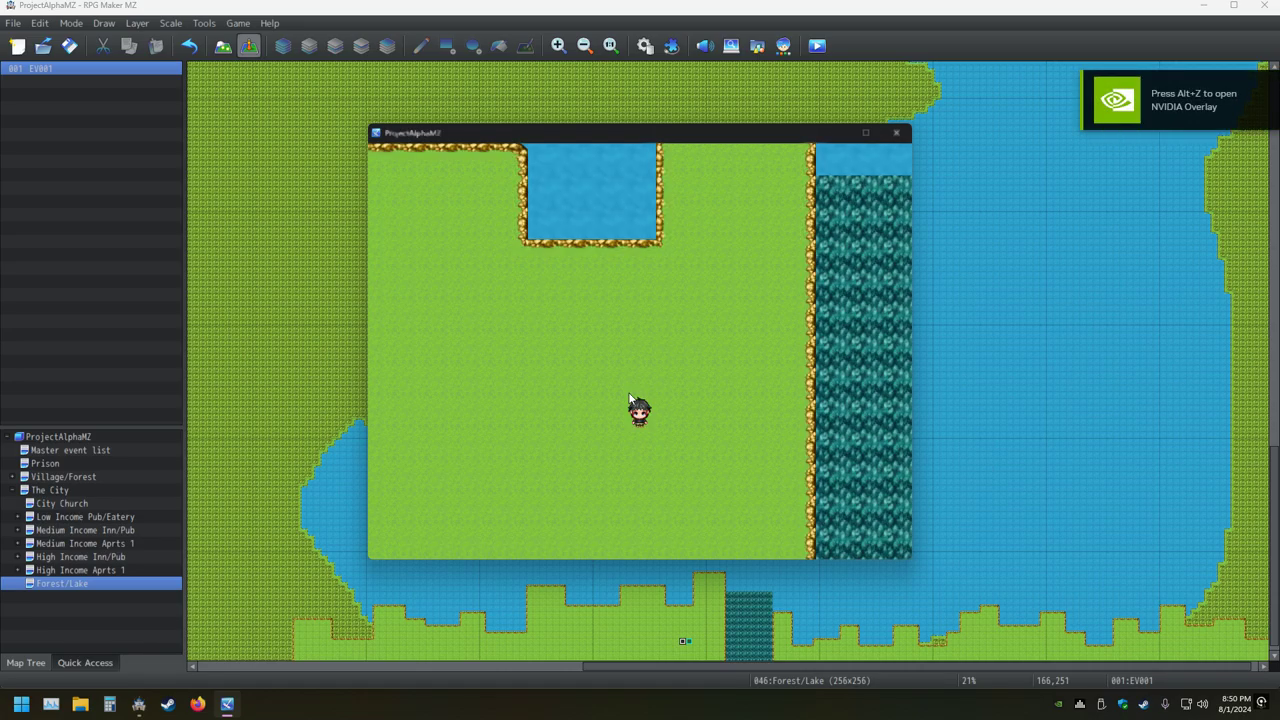
key(Escape)
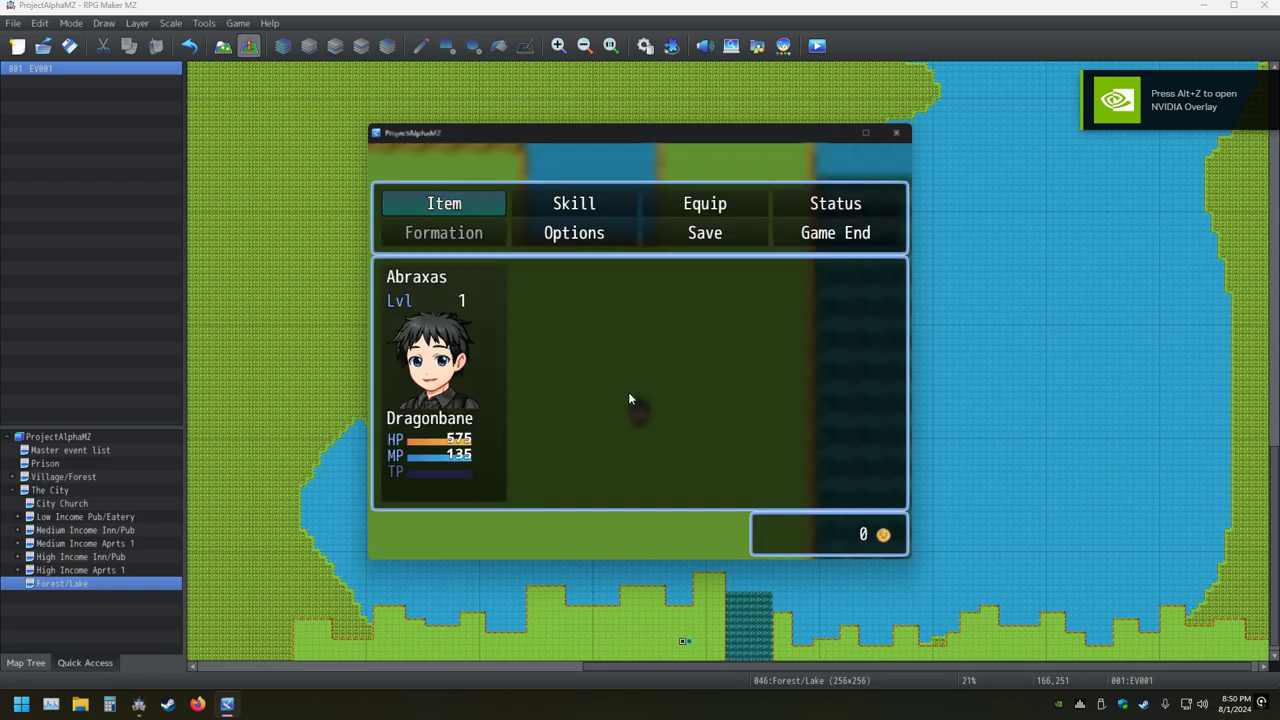
key(Return)
key(Return)
key(Escape)
key(Escape)
key(Escape)
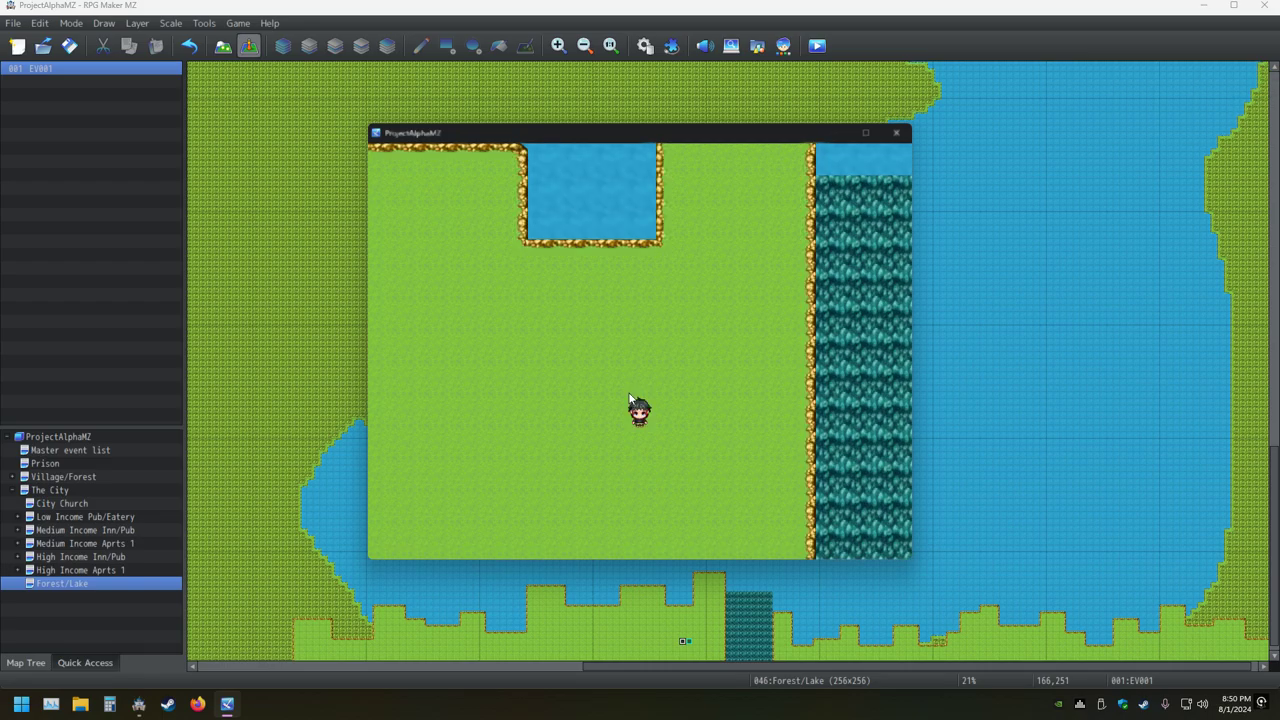
Switch to Firefox and search the web for "100 frames in seconds"
click(198, 705)
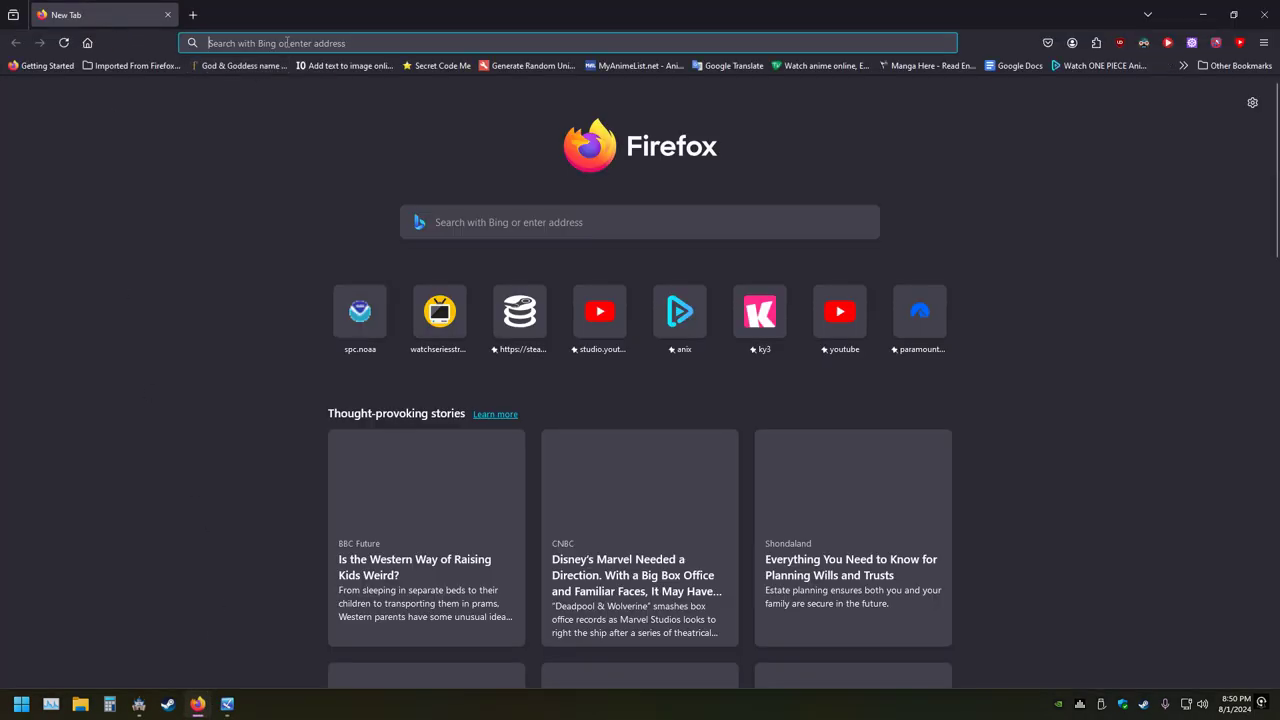
text(1)
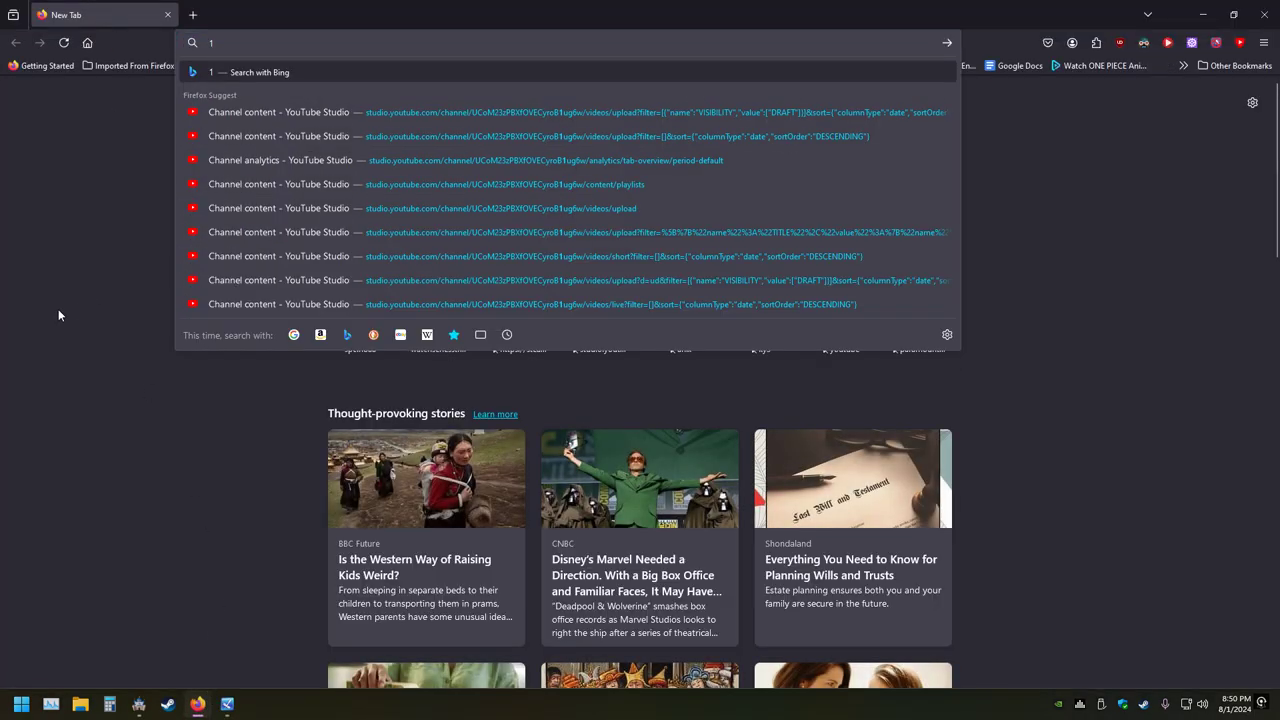
text(00 fra)
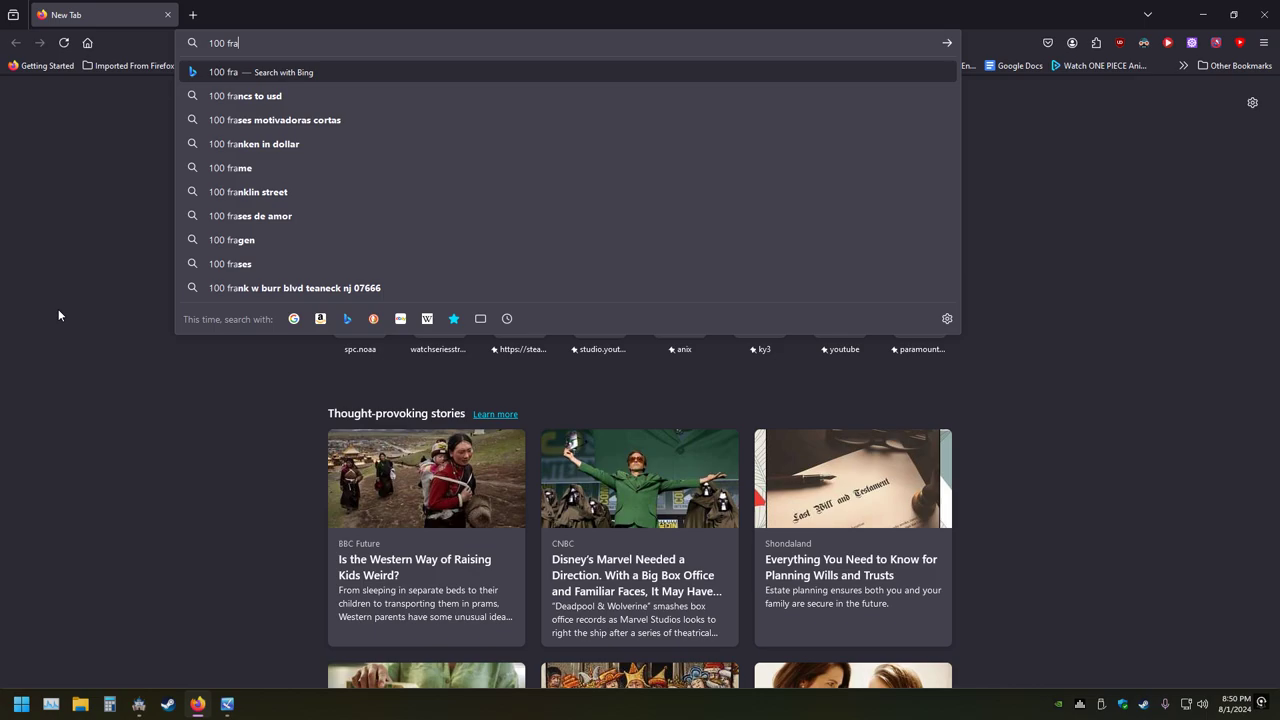
text(mes in)
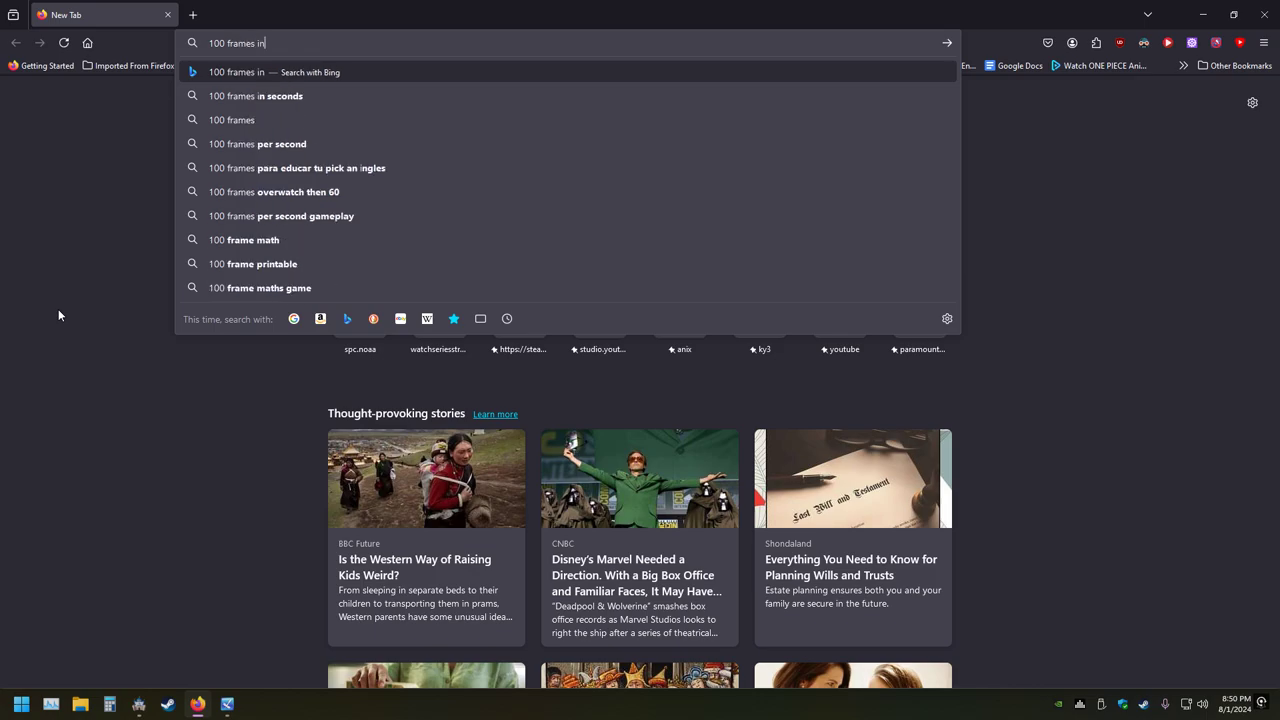
key(Down)
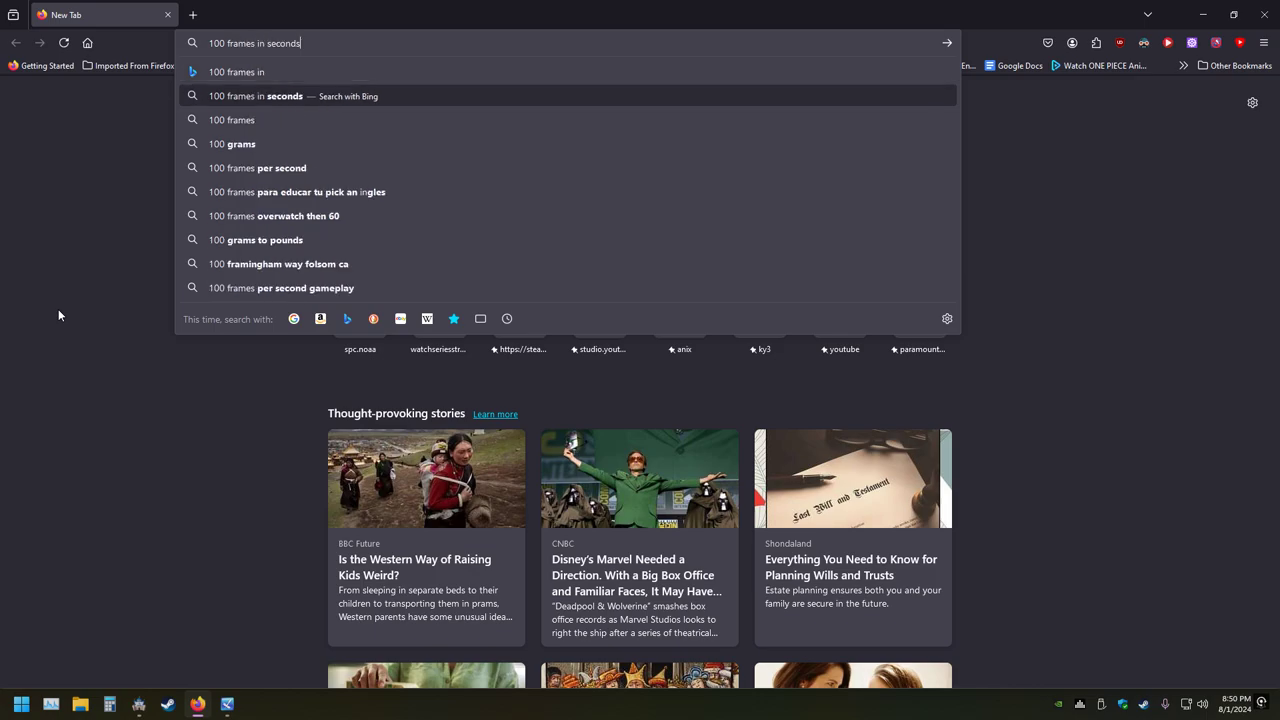
key(Return)
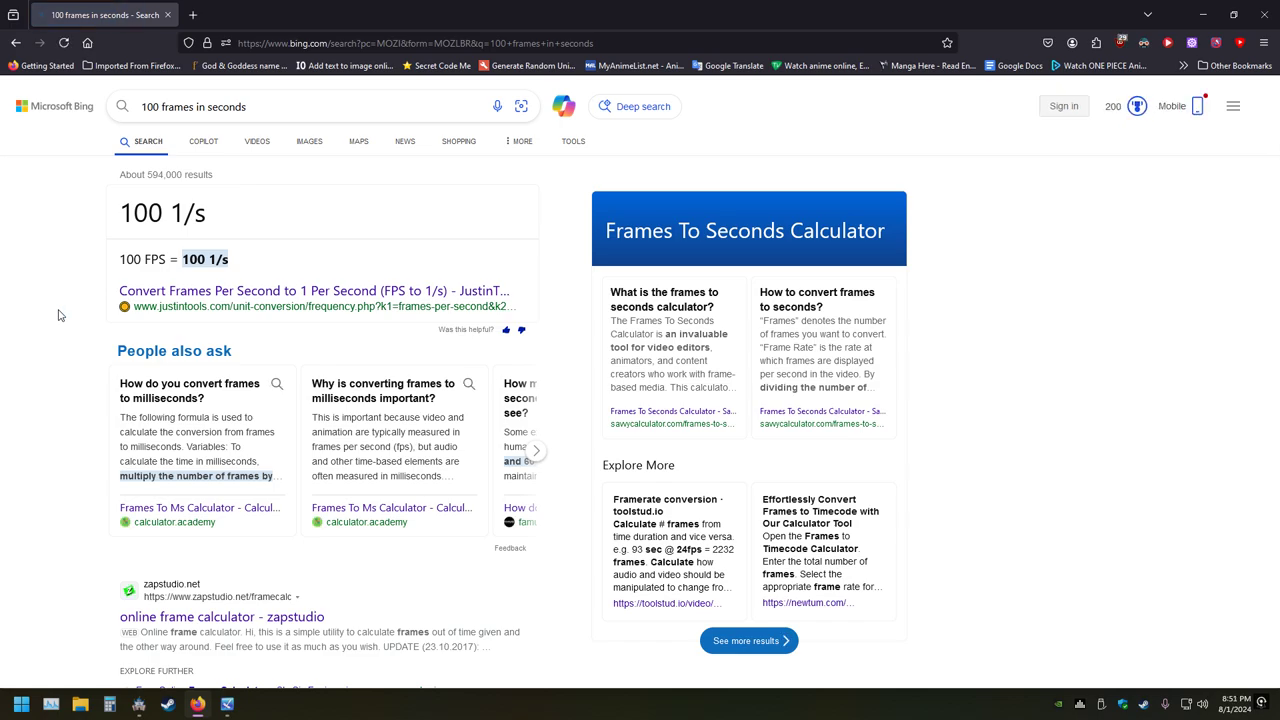
Open the JustinTools frames-per-second converter from the results and convert 100 frames per second to 1-per-second
click(189, 290)
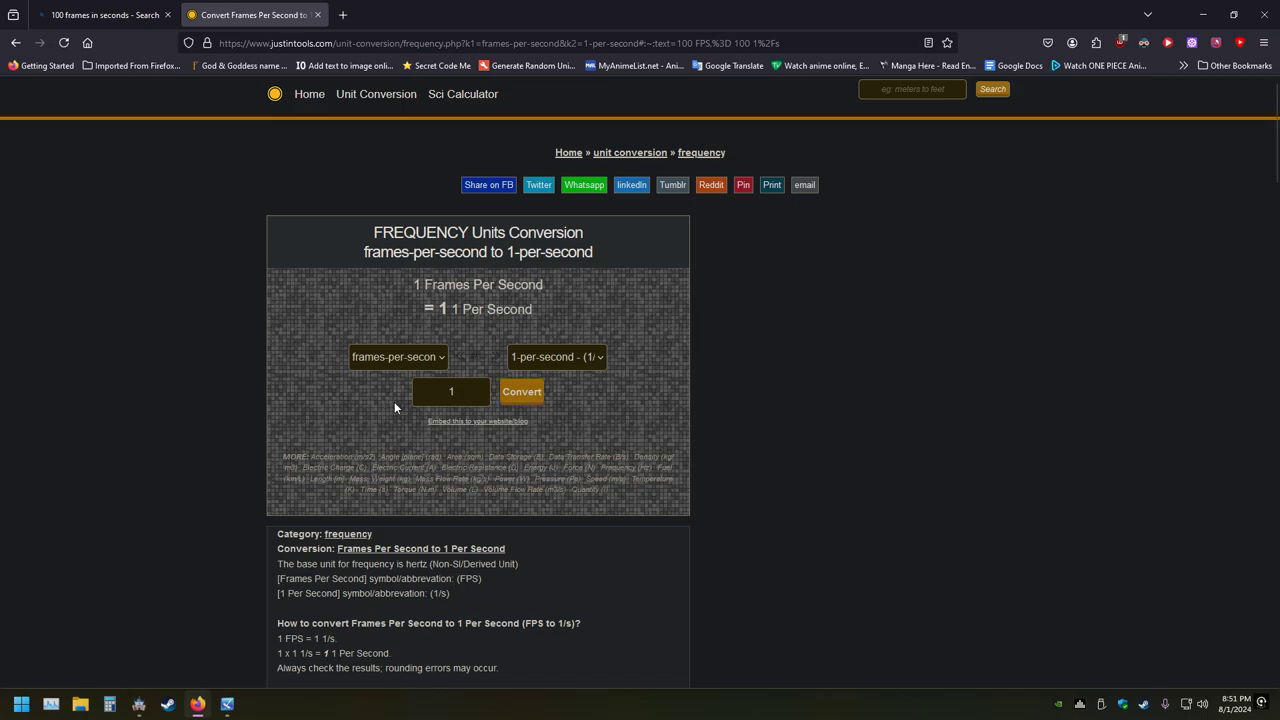
double_click(471, 397)
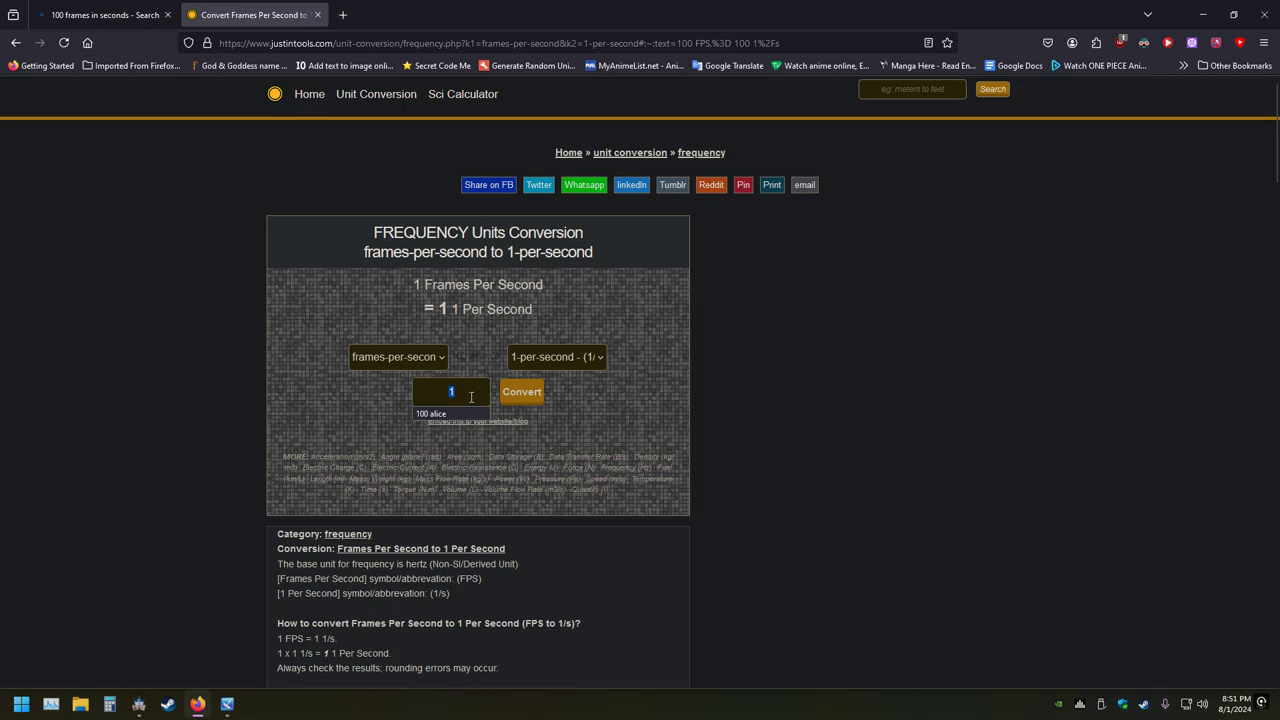
text(100)
key(Return)
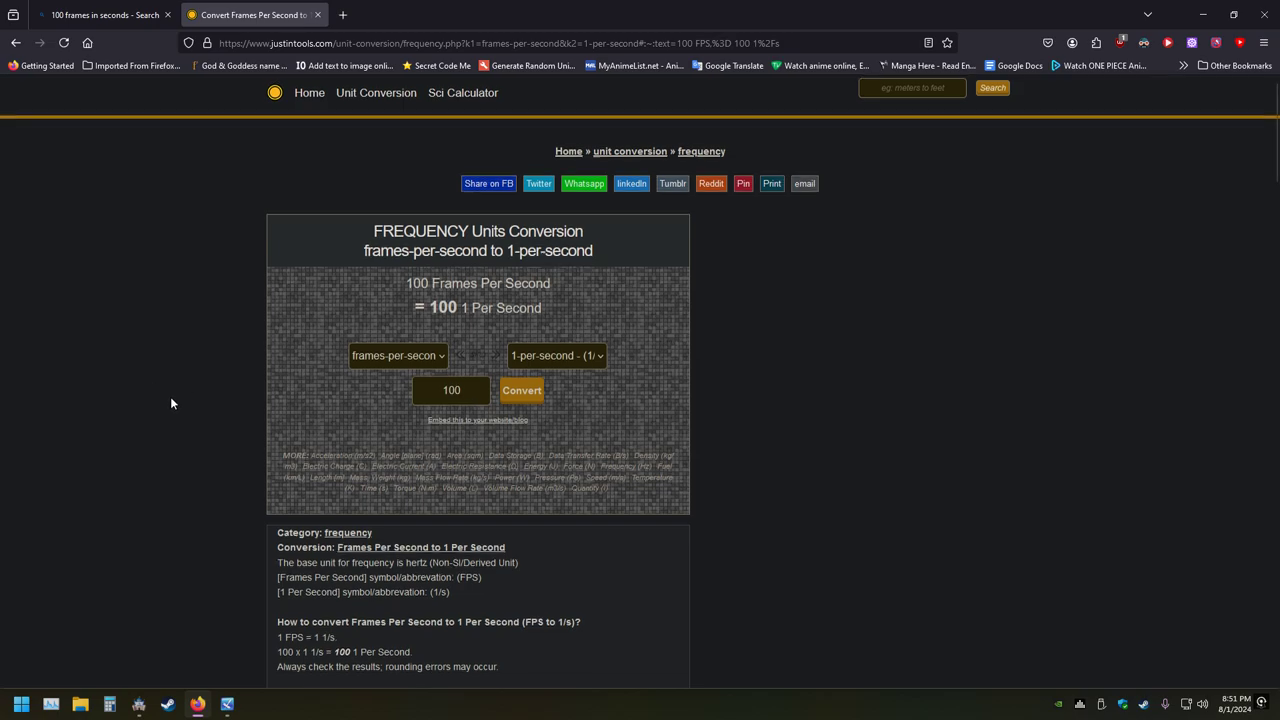
Examine the JustinTools conversion result, definition and tables for how 100 frames per second relates to seconds
scroll(224, 378, down, 5)
scroll(224, 378, up, 2)
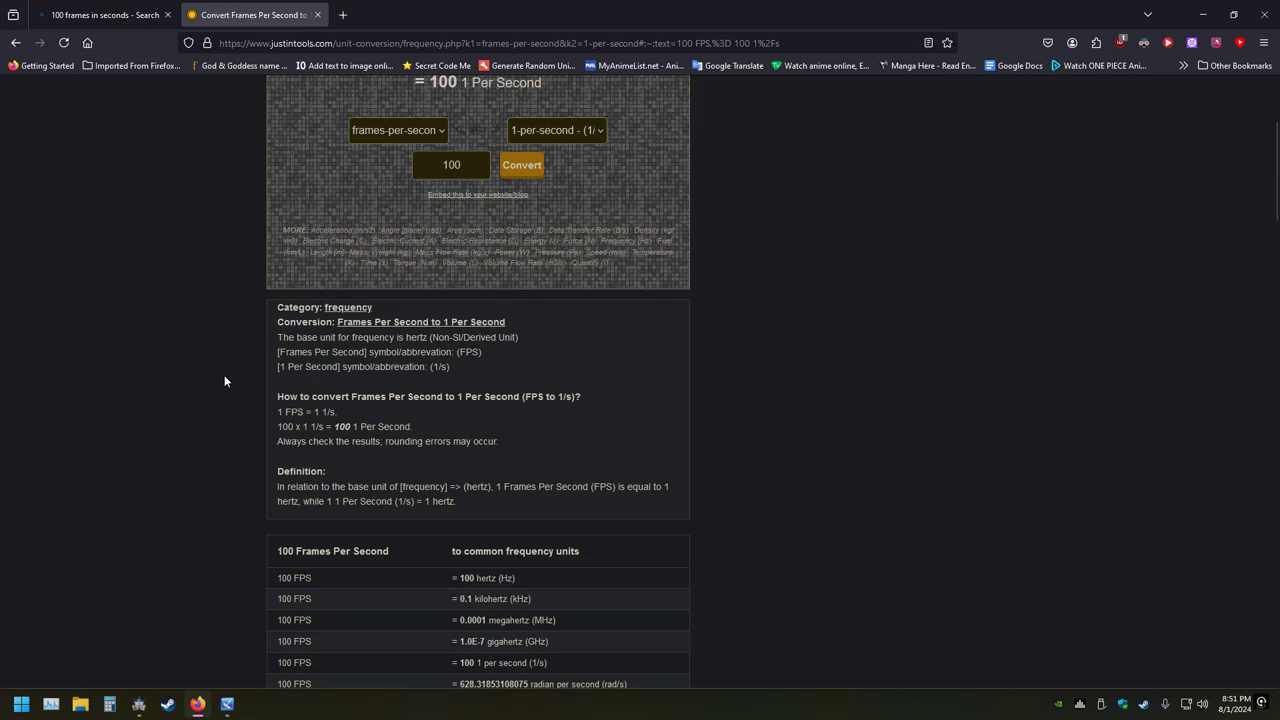
scroll(225, 383, down, 2)
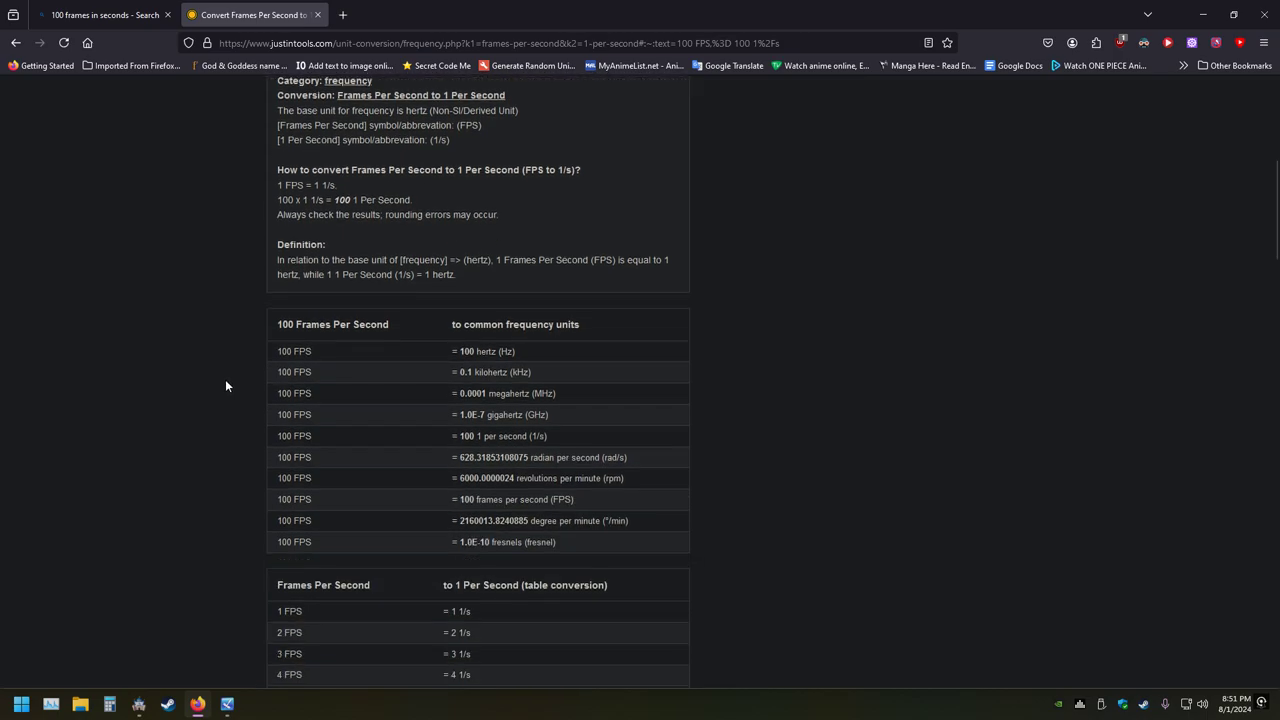
scroll(225, 390, down, 4)
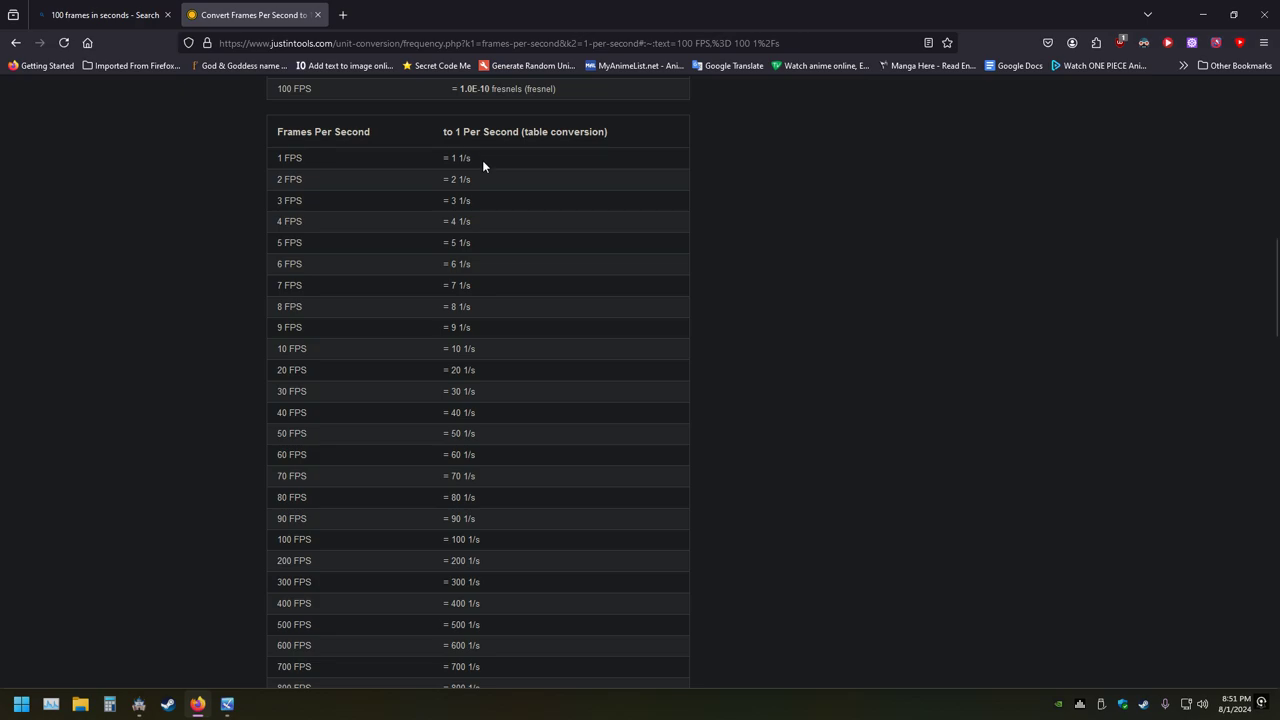
scroll(511, 250, down, 4)
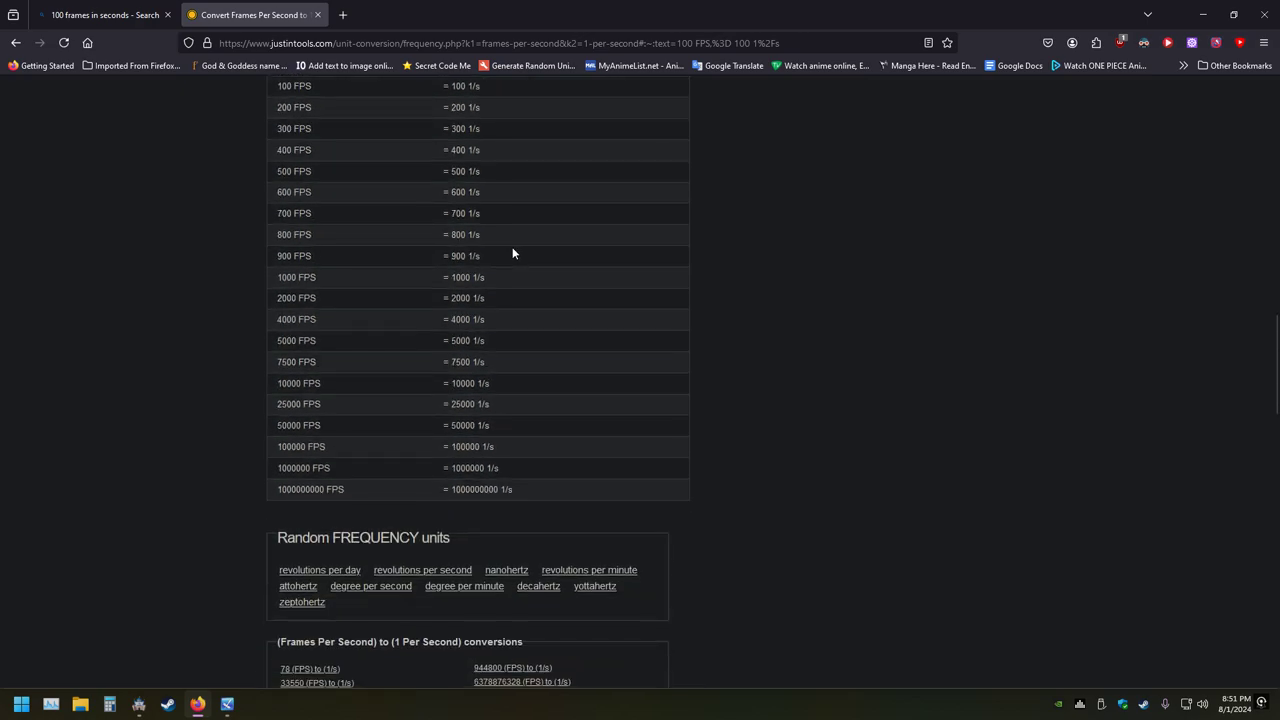
scroll(512, 252, down, 2)
scroll(512, 252, up, 6)
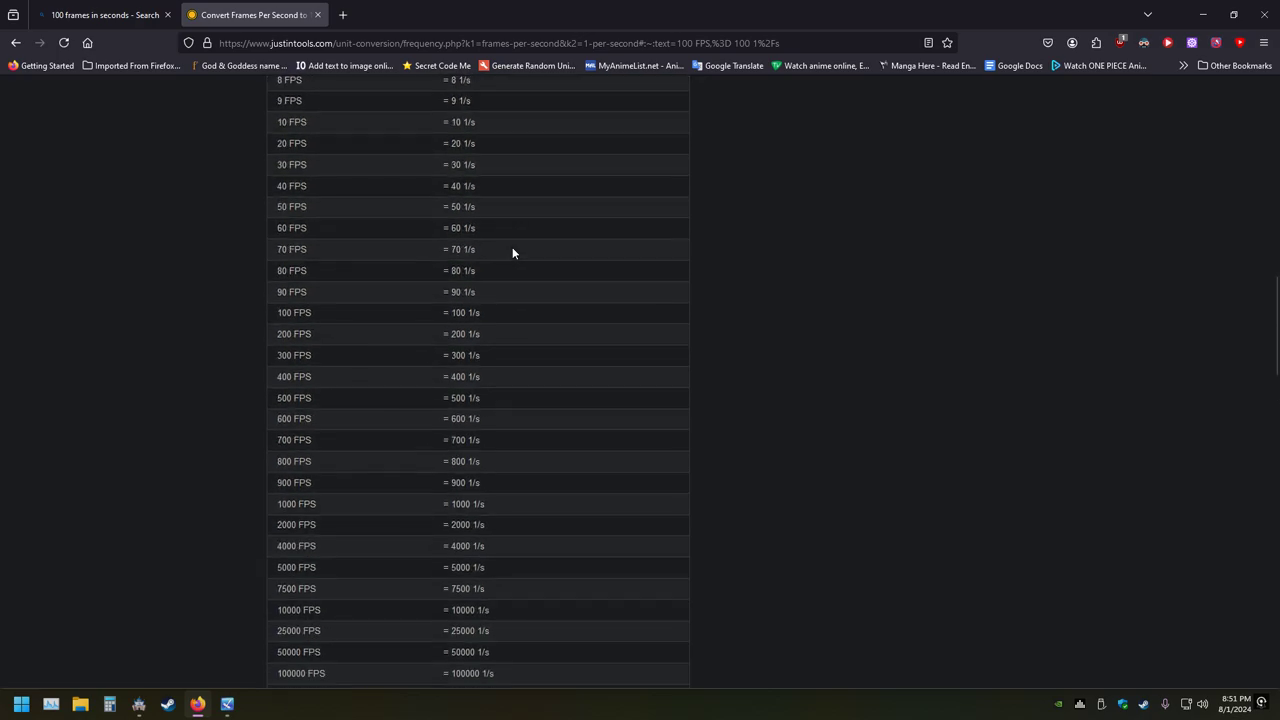
scroll(512, 252, up, 2)
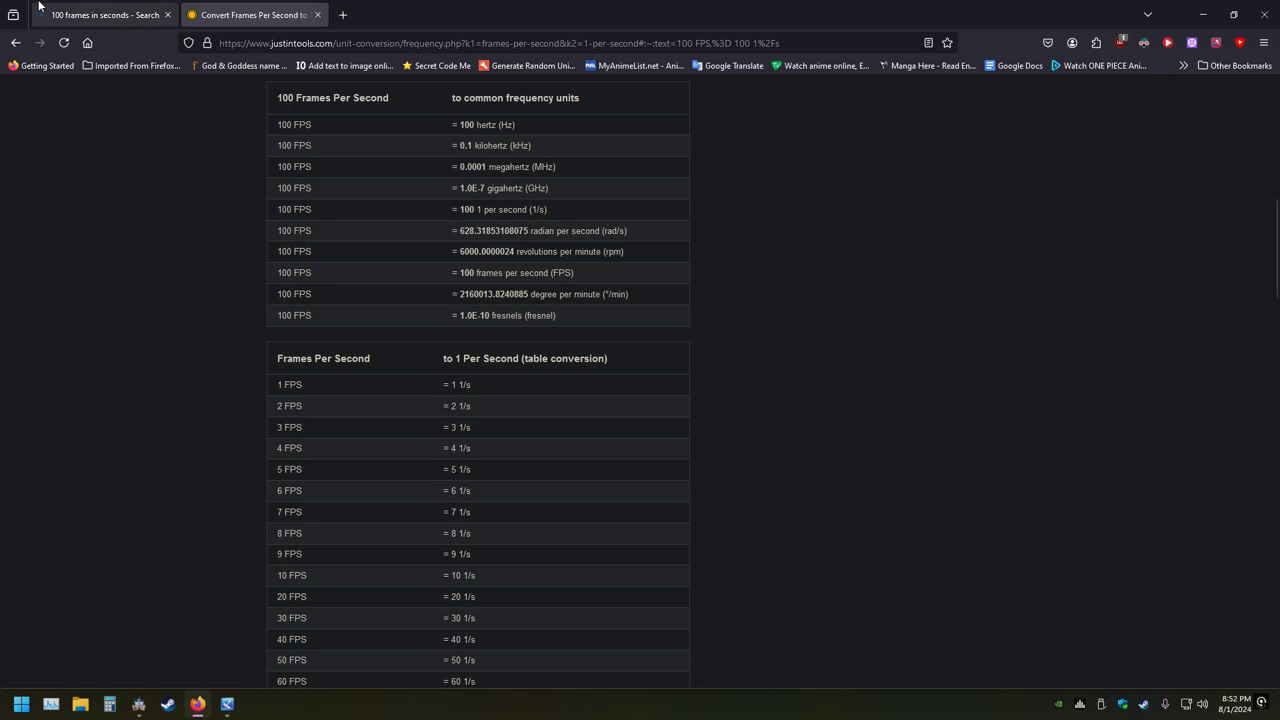
Close the JustinTools converter and open the zapstudio online frame calculator from the search results
click(15, 42)
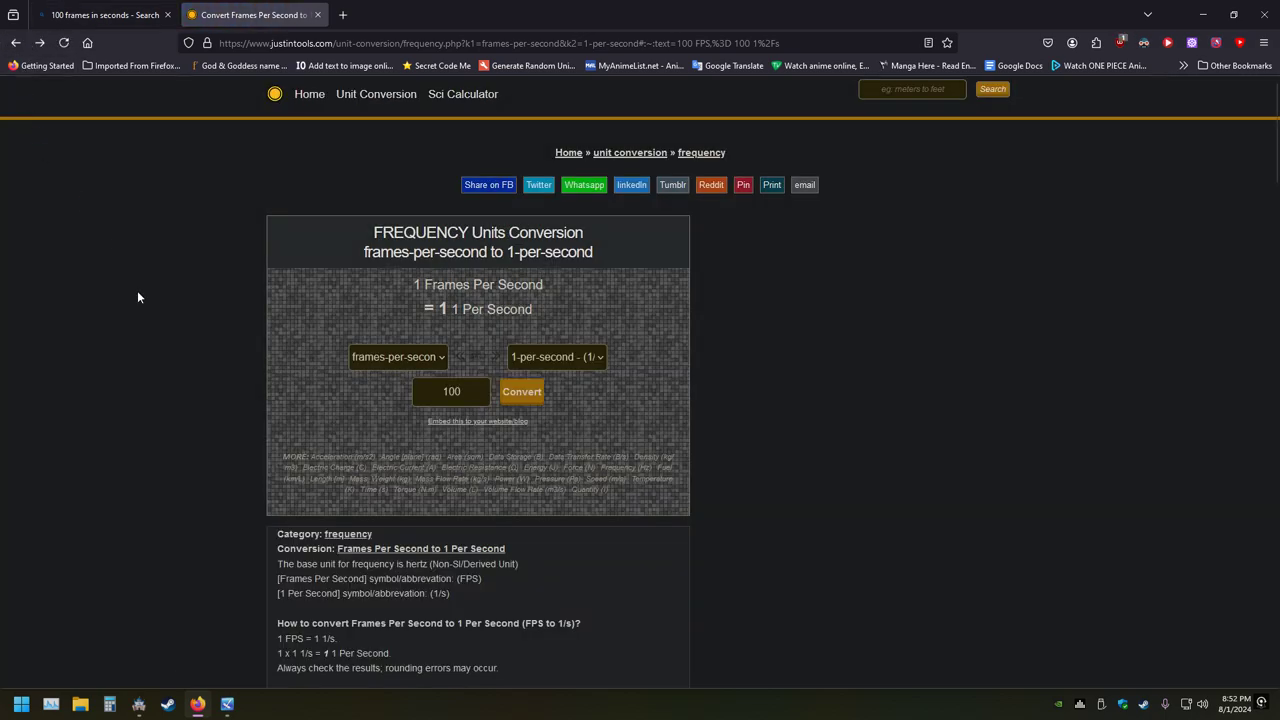
click(317, 14)
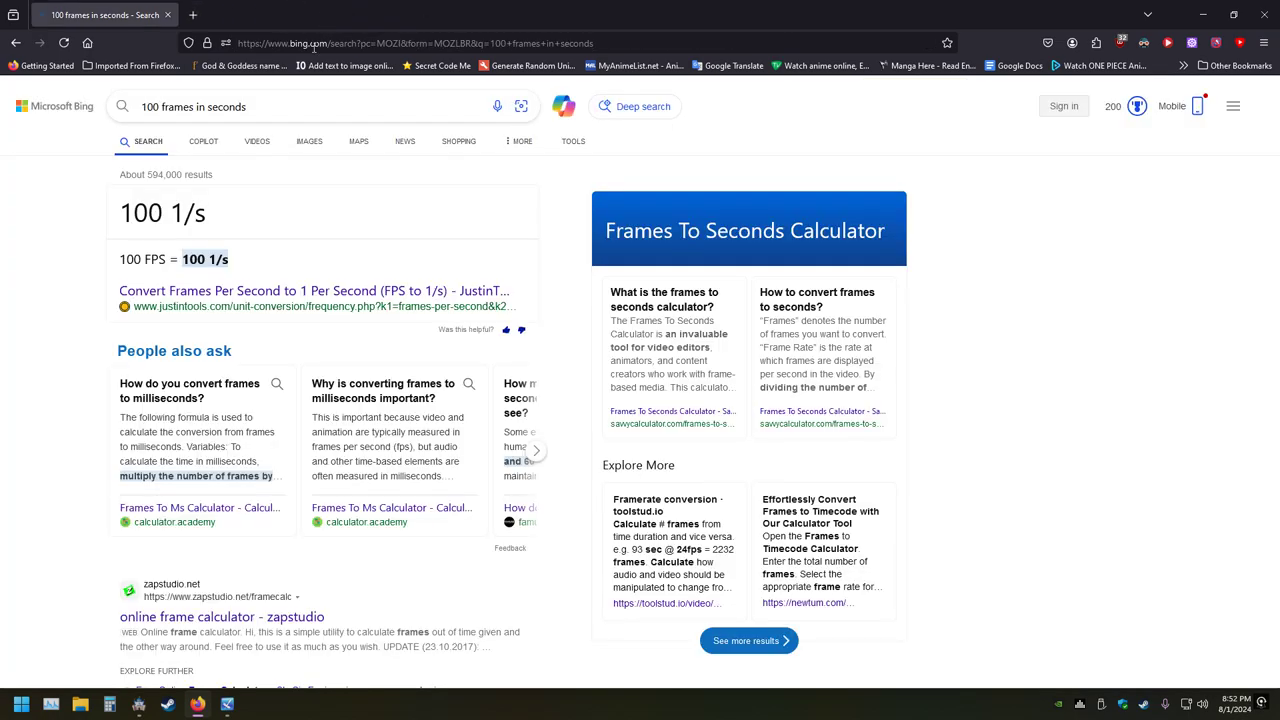
drag(216, 217, 172, 213)
click(15, 357)
scroll(41, 334, down, 5)
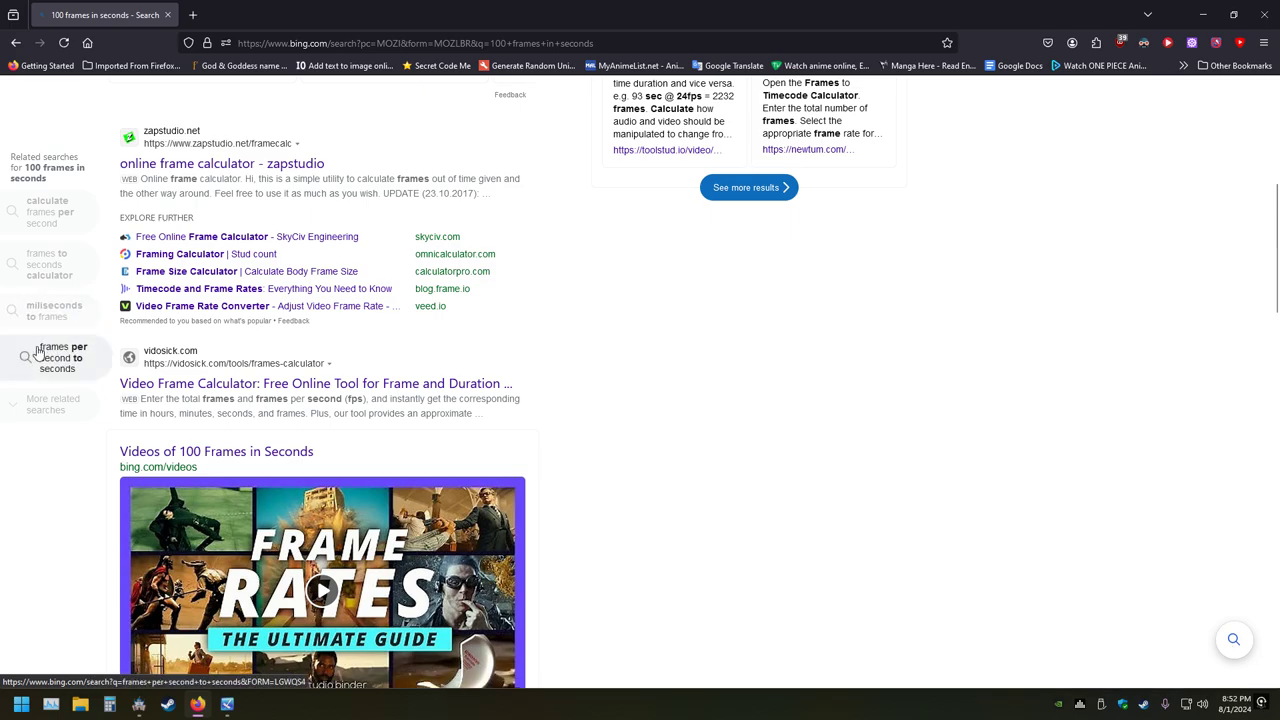
click(38, 350)
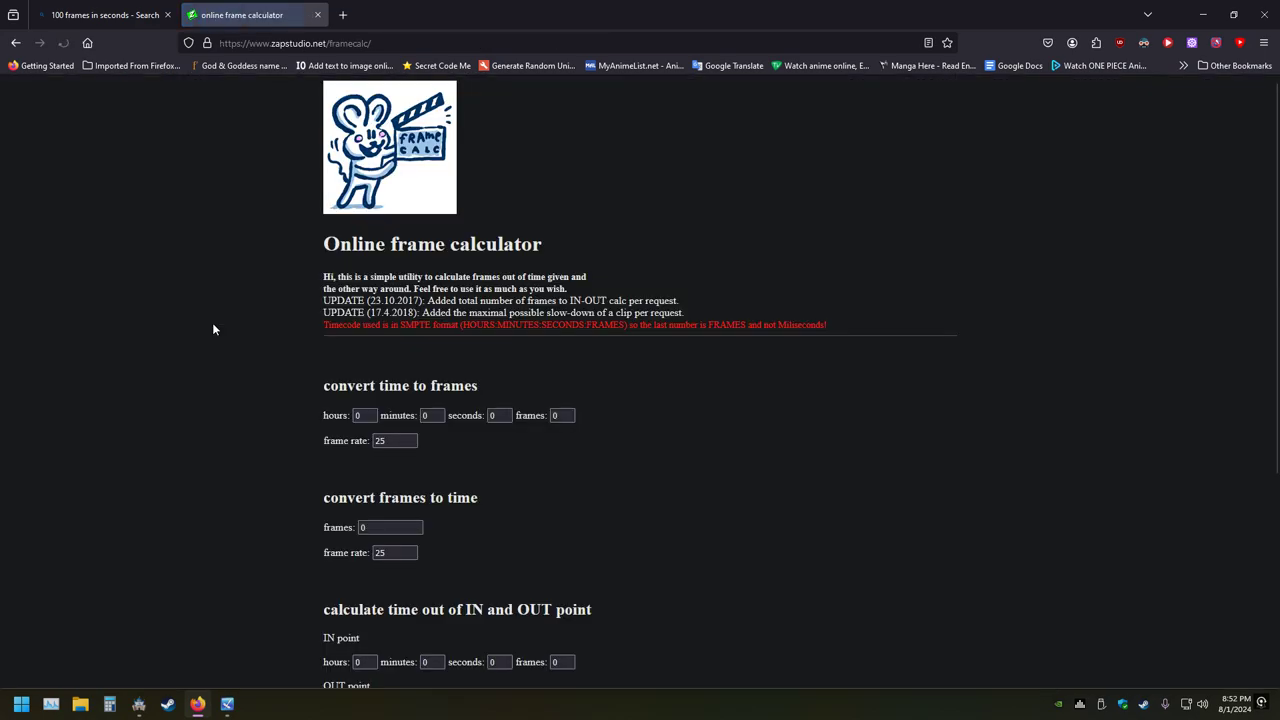
Convert 100 frames to time in the zapstudio calculator, first at 25 fps and then at a frame rate of 165
scroll(245, 306, down, 3)
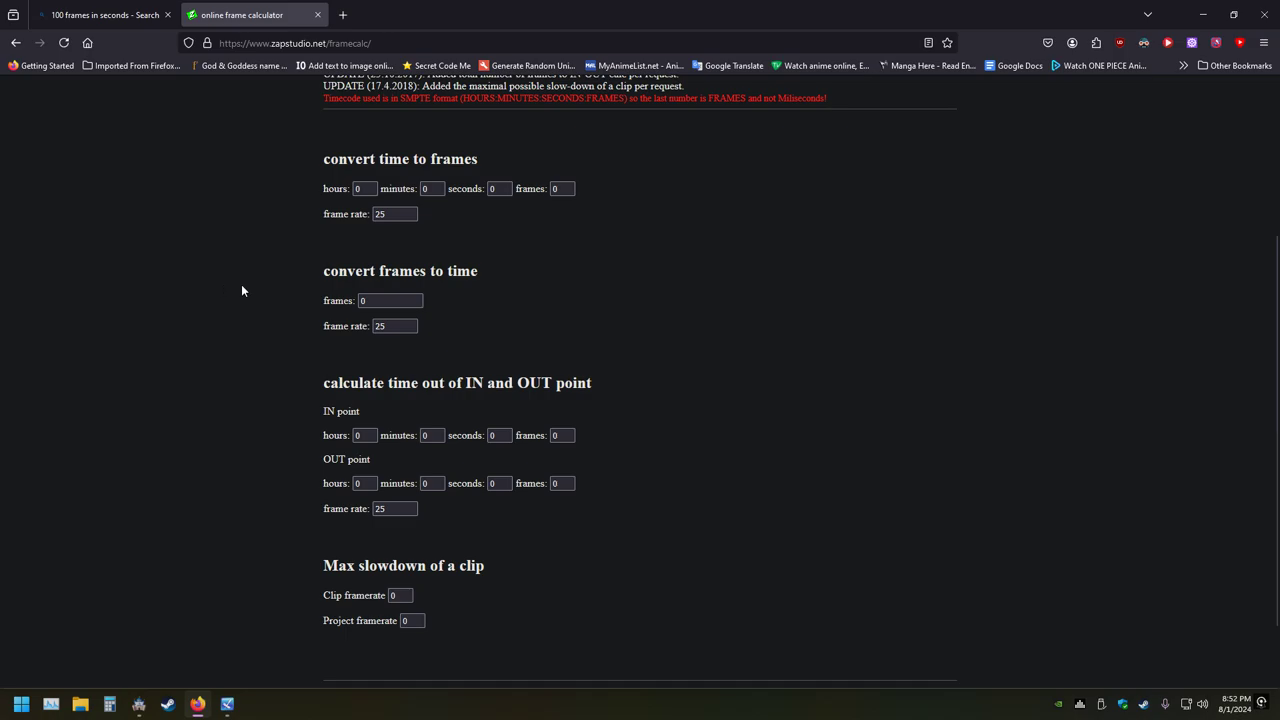
click(395, 305)
text(100)
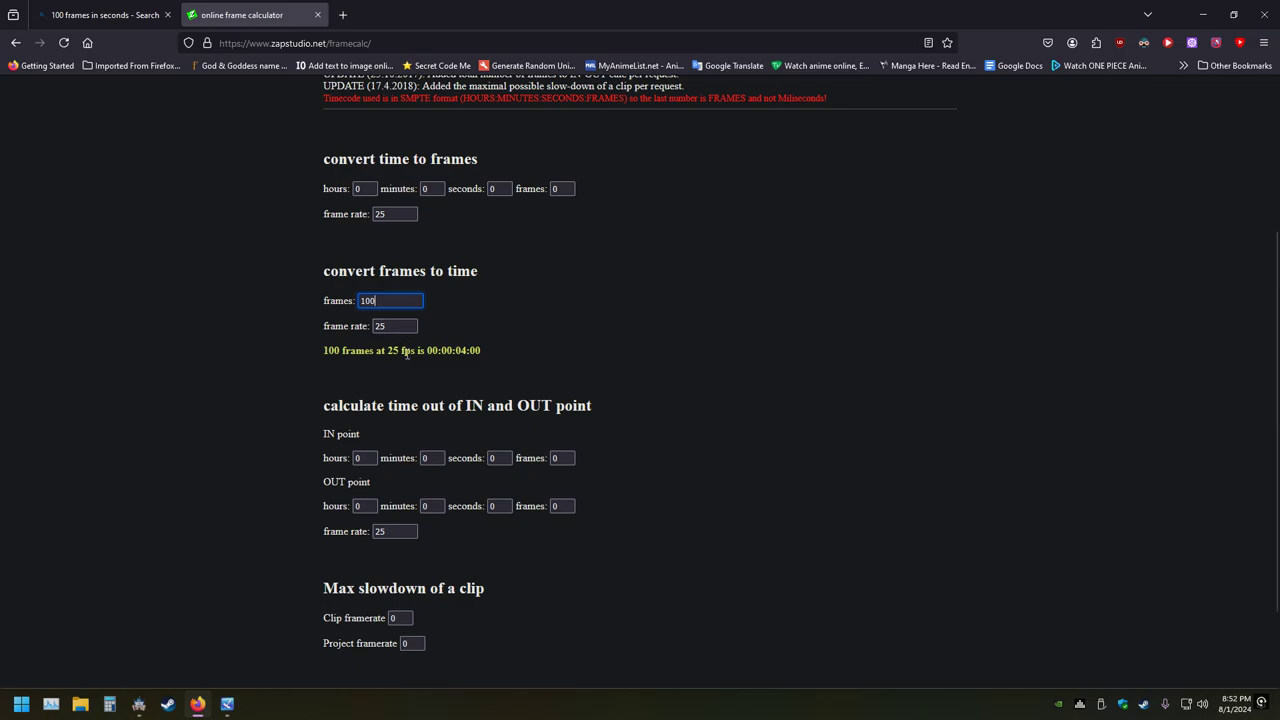
click(397, 327)
drag(497, 354, 446, 351)
click(402, 327)
double_click(402, 327)
text(165)
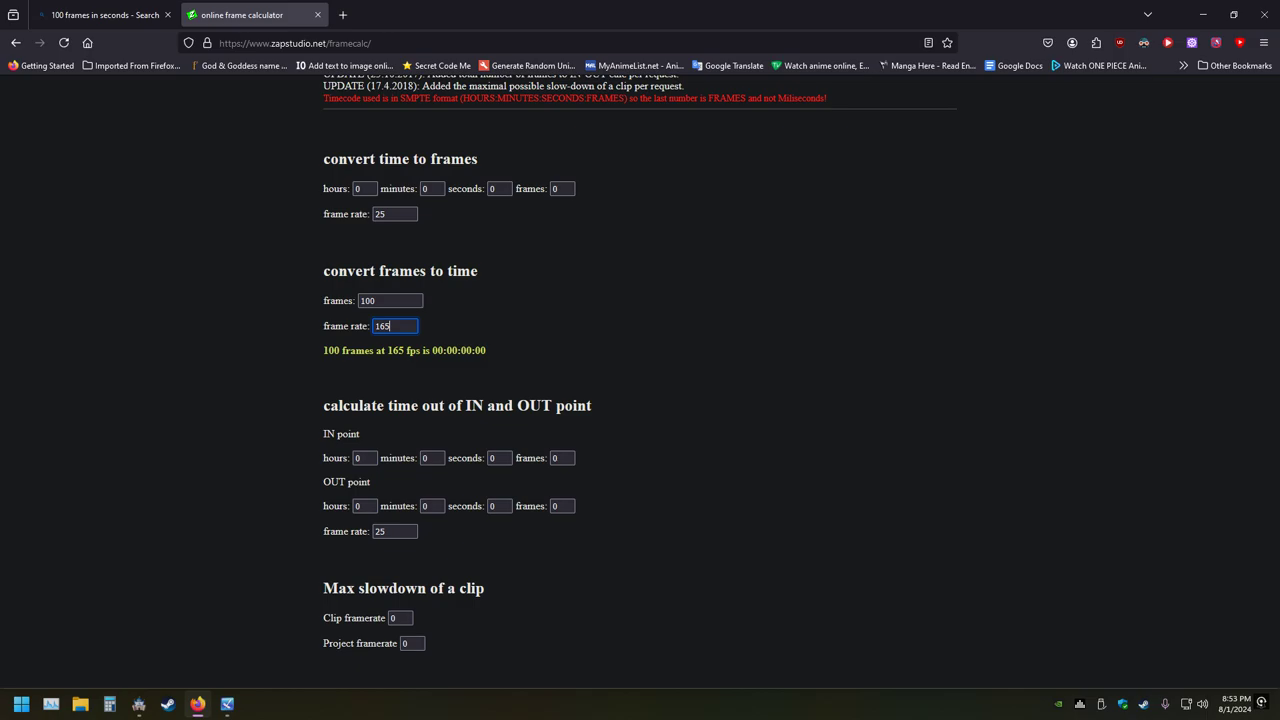
Close the zapstudio calculator and open the Wolfram|Alpha frames to seconds conversion from the search results
scroll(274, 326, down, 2)
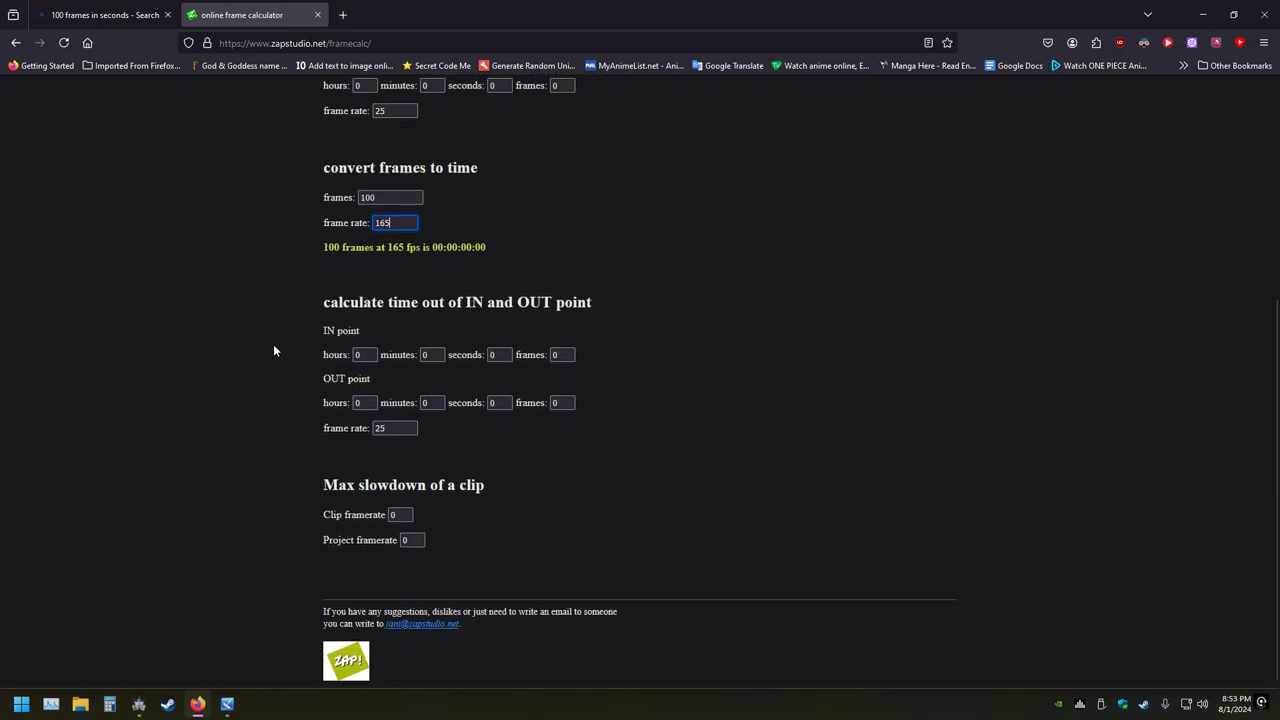
scroll(273, 344, up, 5)
click(317, 14)
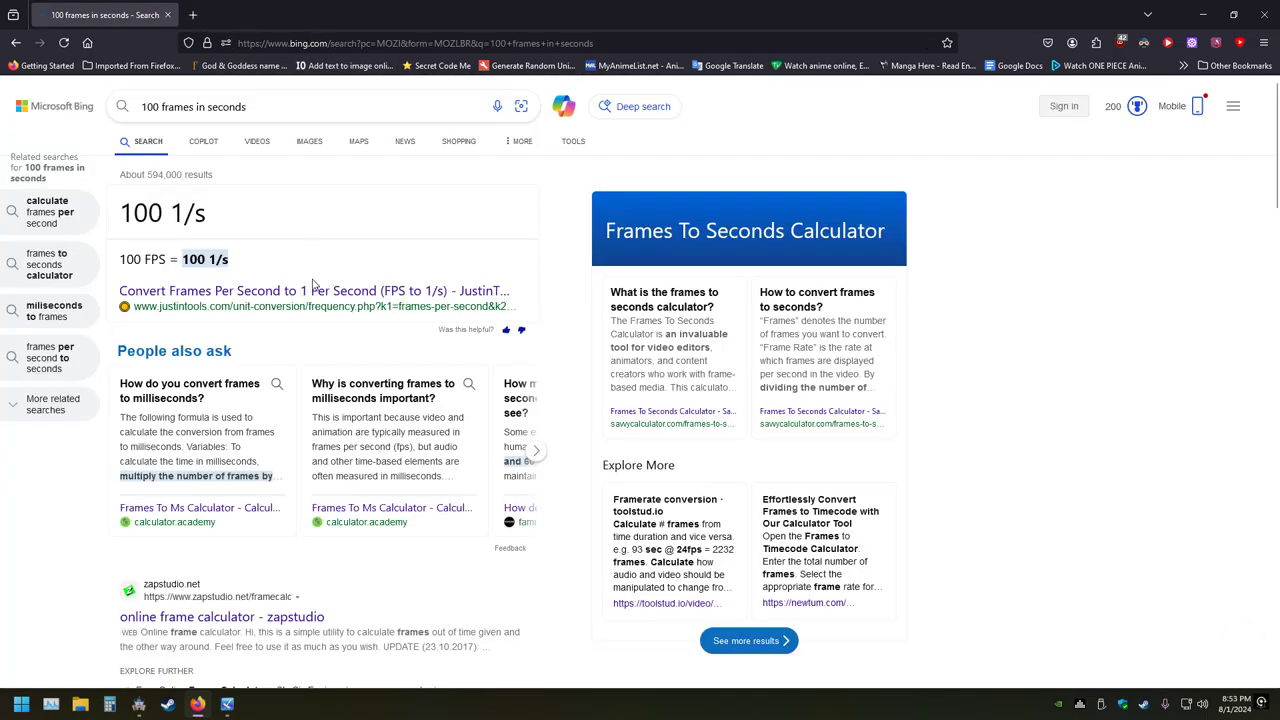
scroll(84, 502, down, 5)
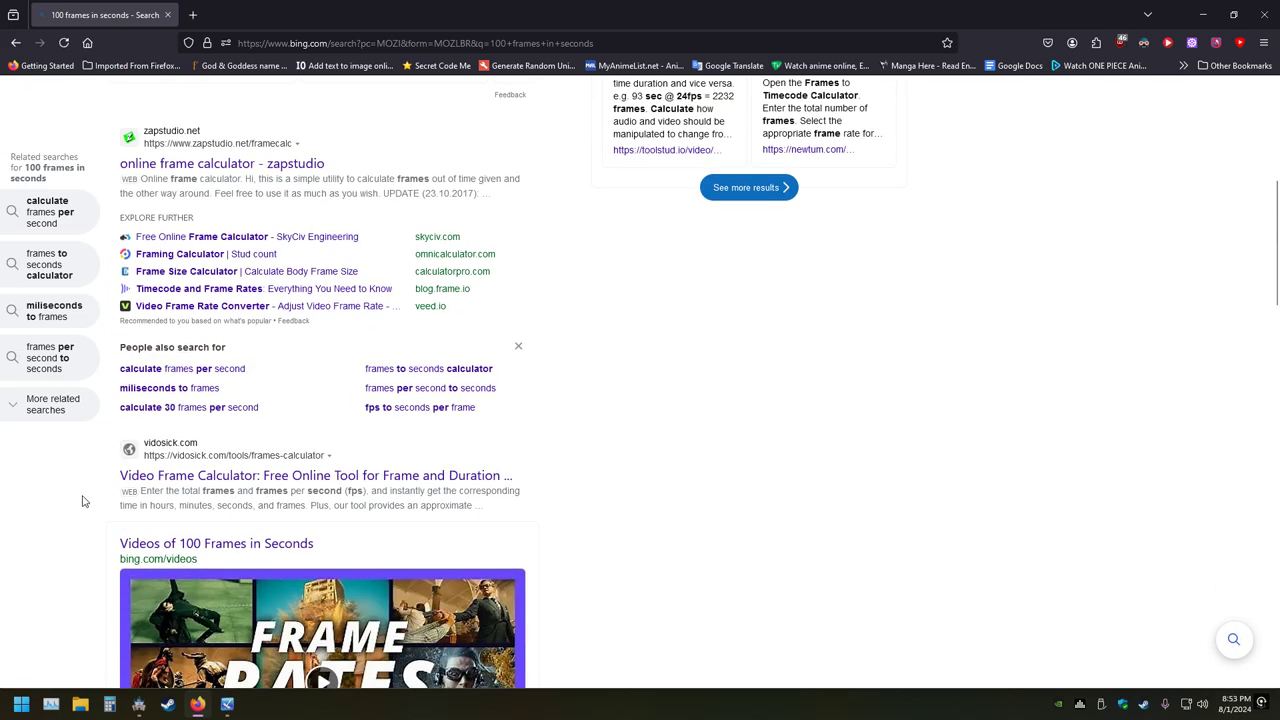
scroll(84, 502, down, 10)
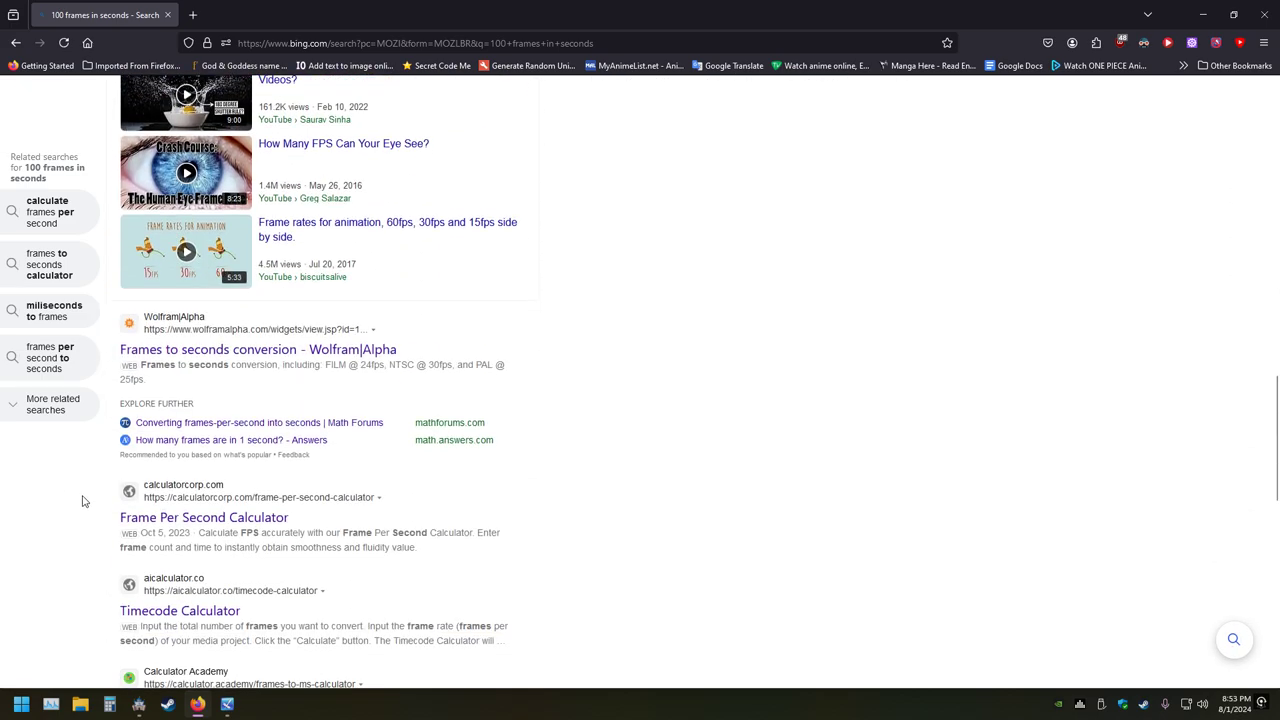
click(220, 352)
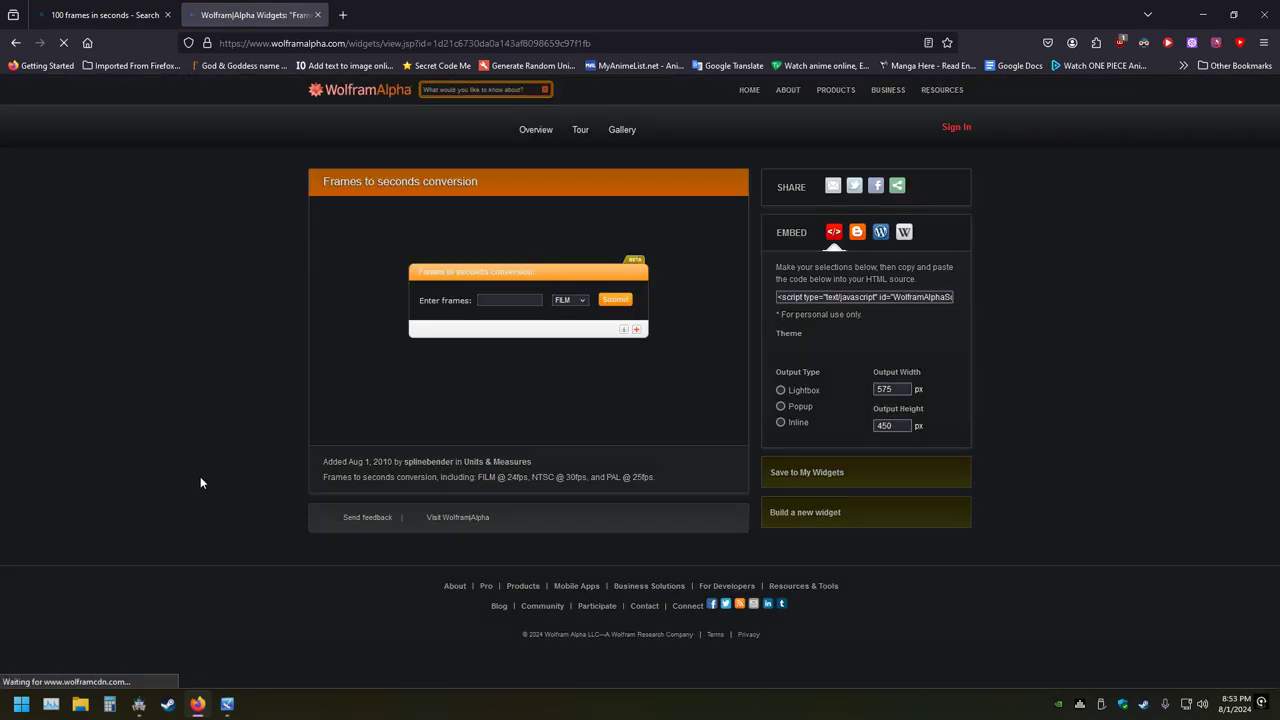